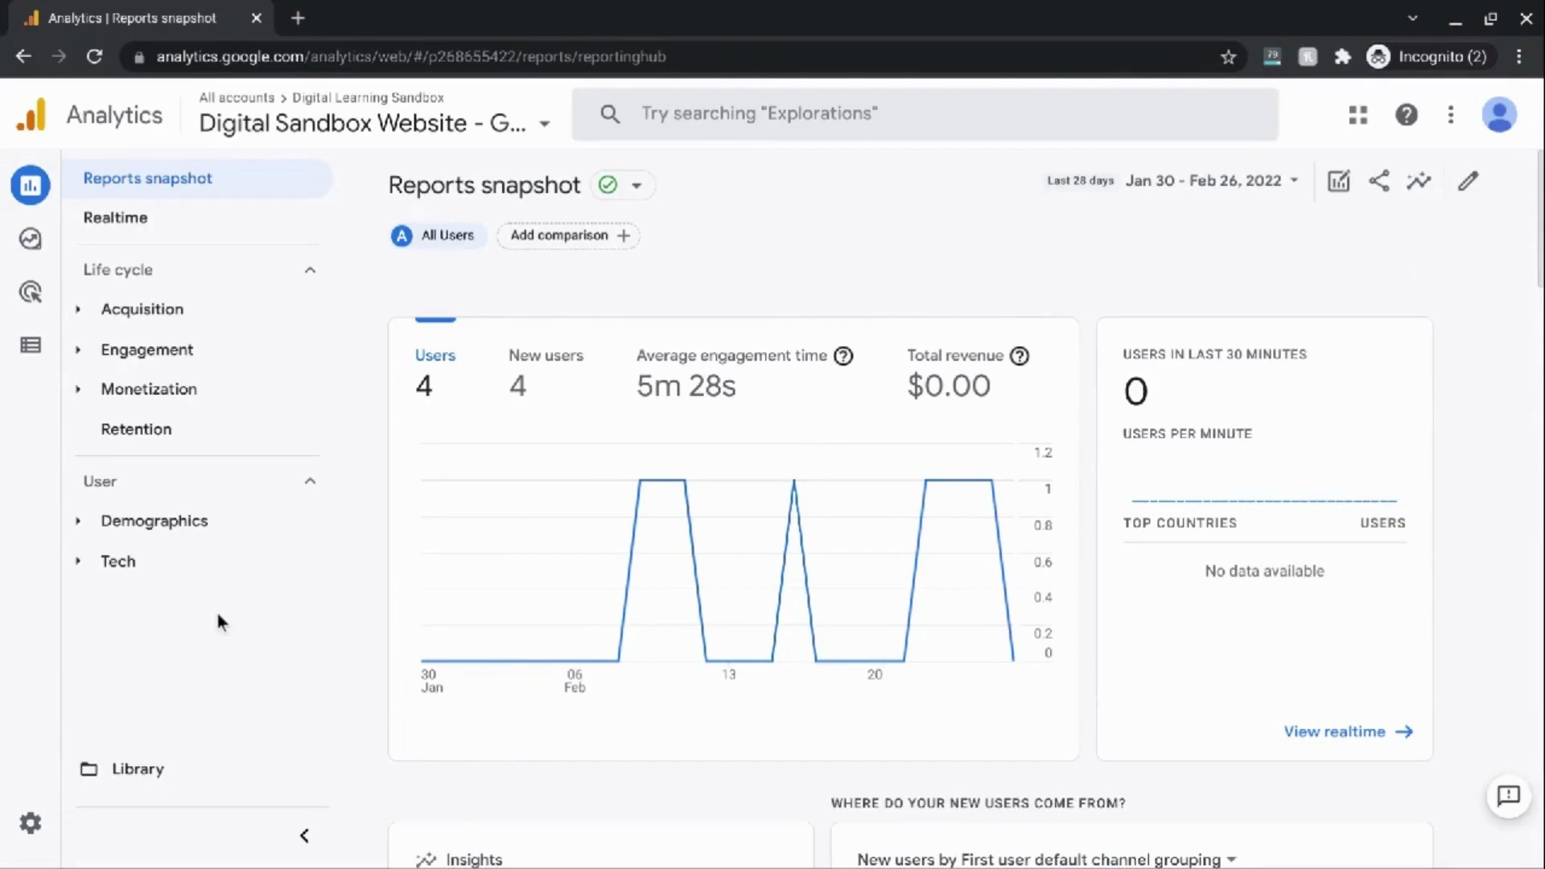
- Open Explorations in a second browser tab, view it, then return to the Reports snapshot tab
mouse_move(29, 246)
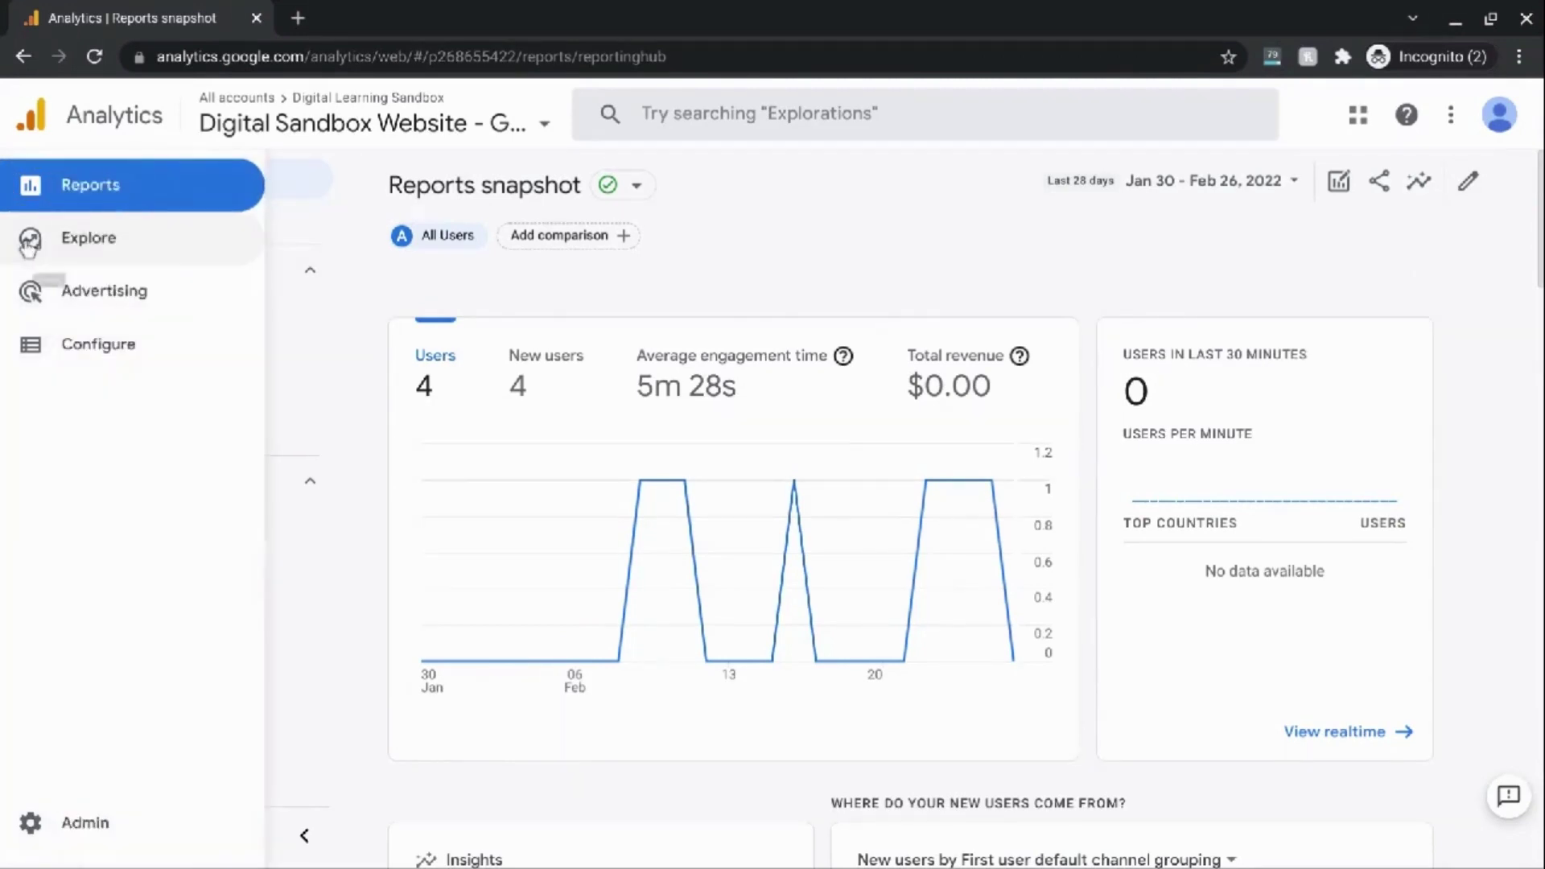
middle_click(53, 249)
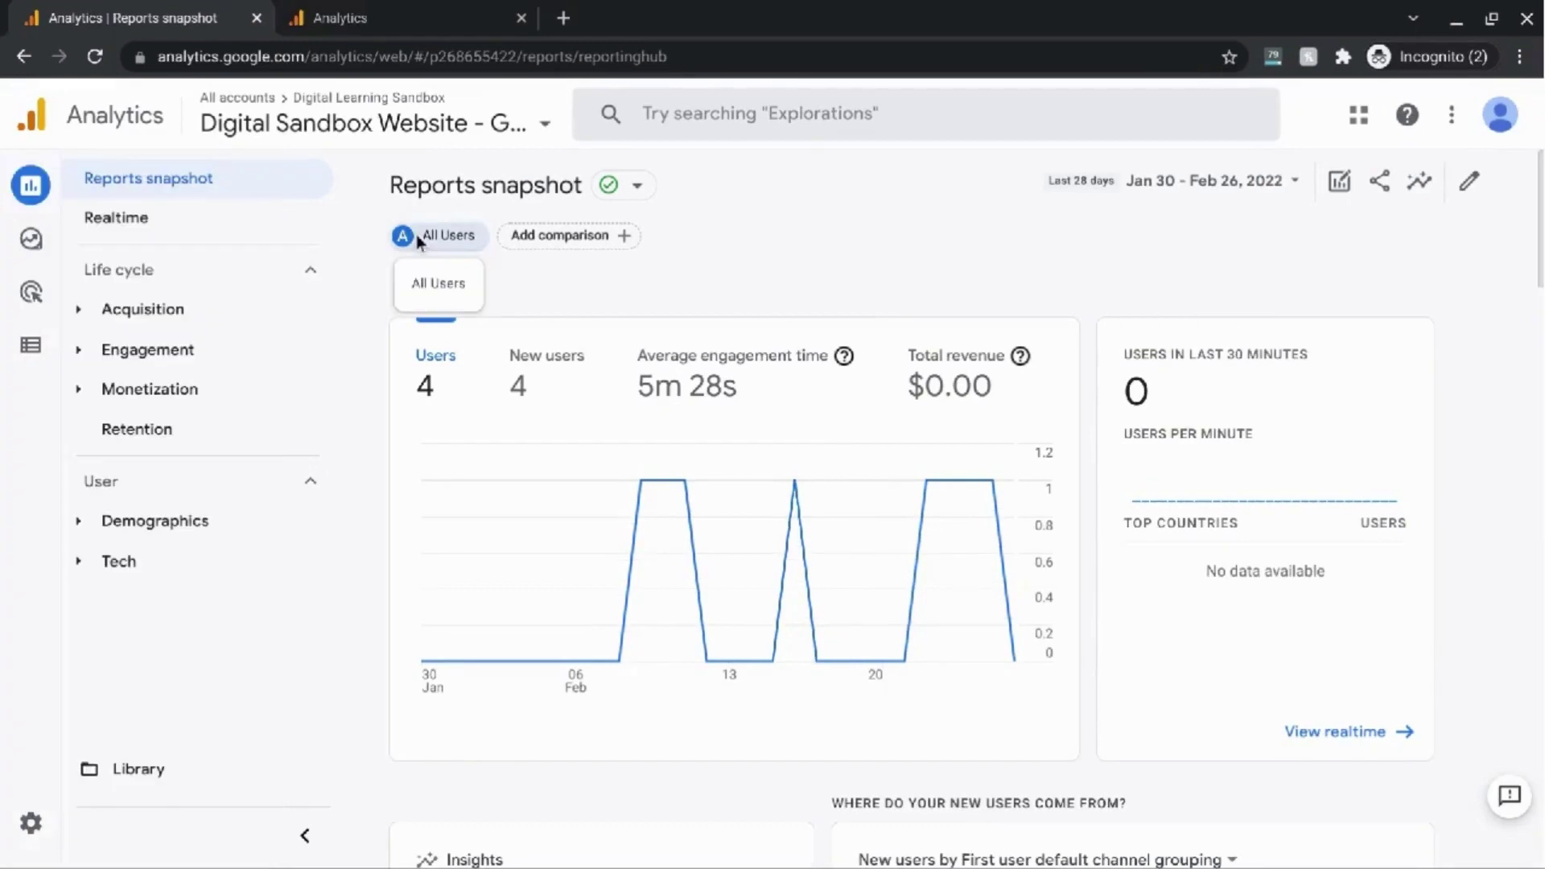
click(423, 12)
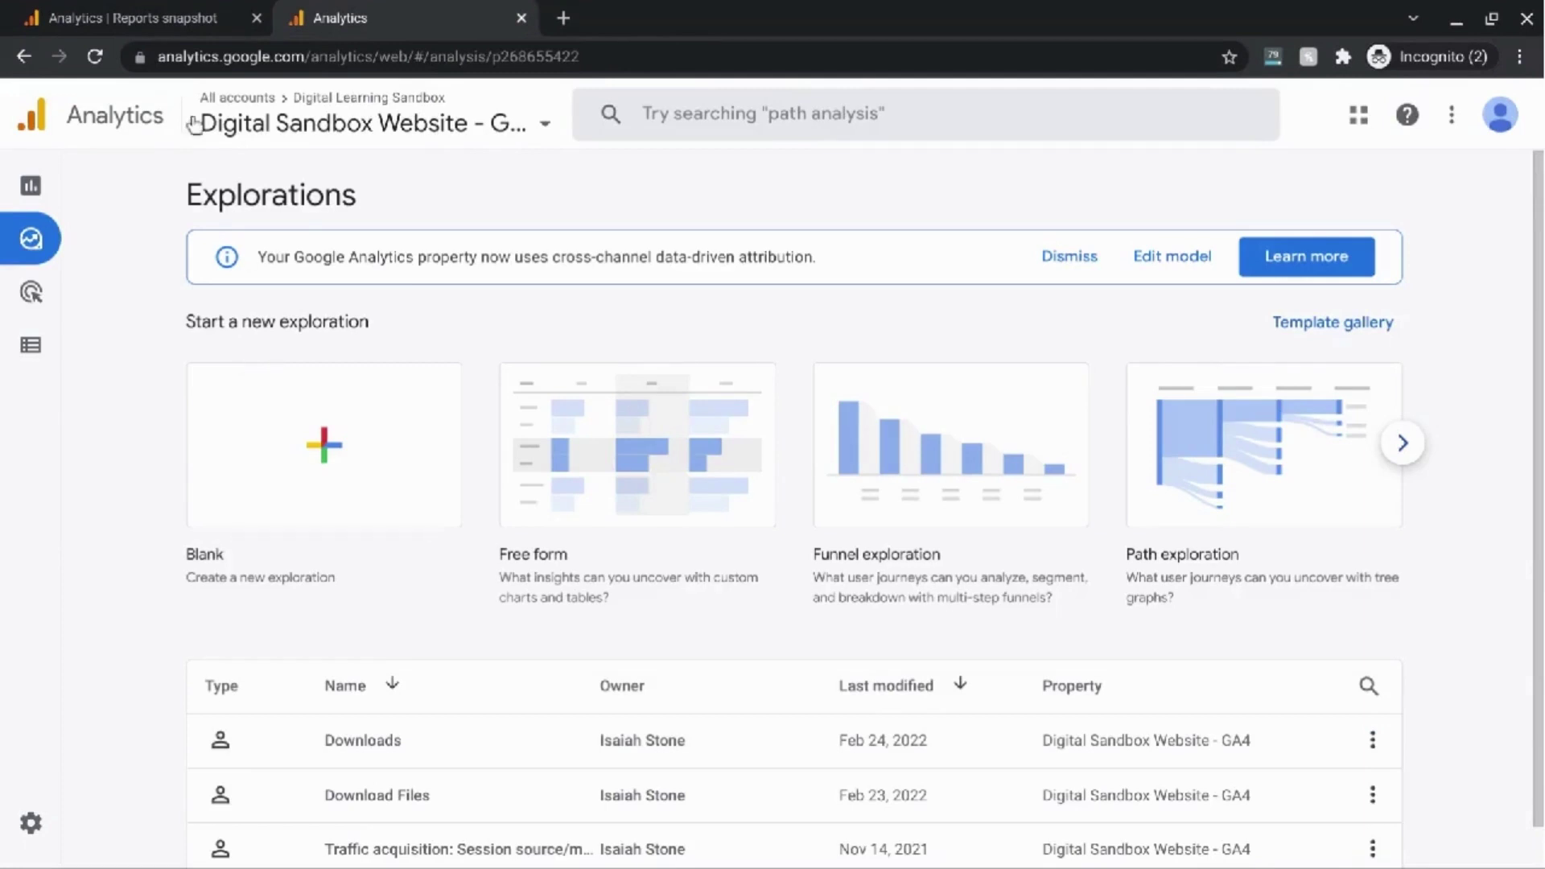
click(136, 10)
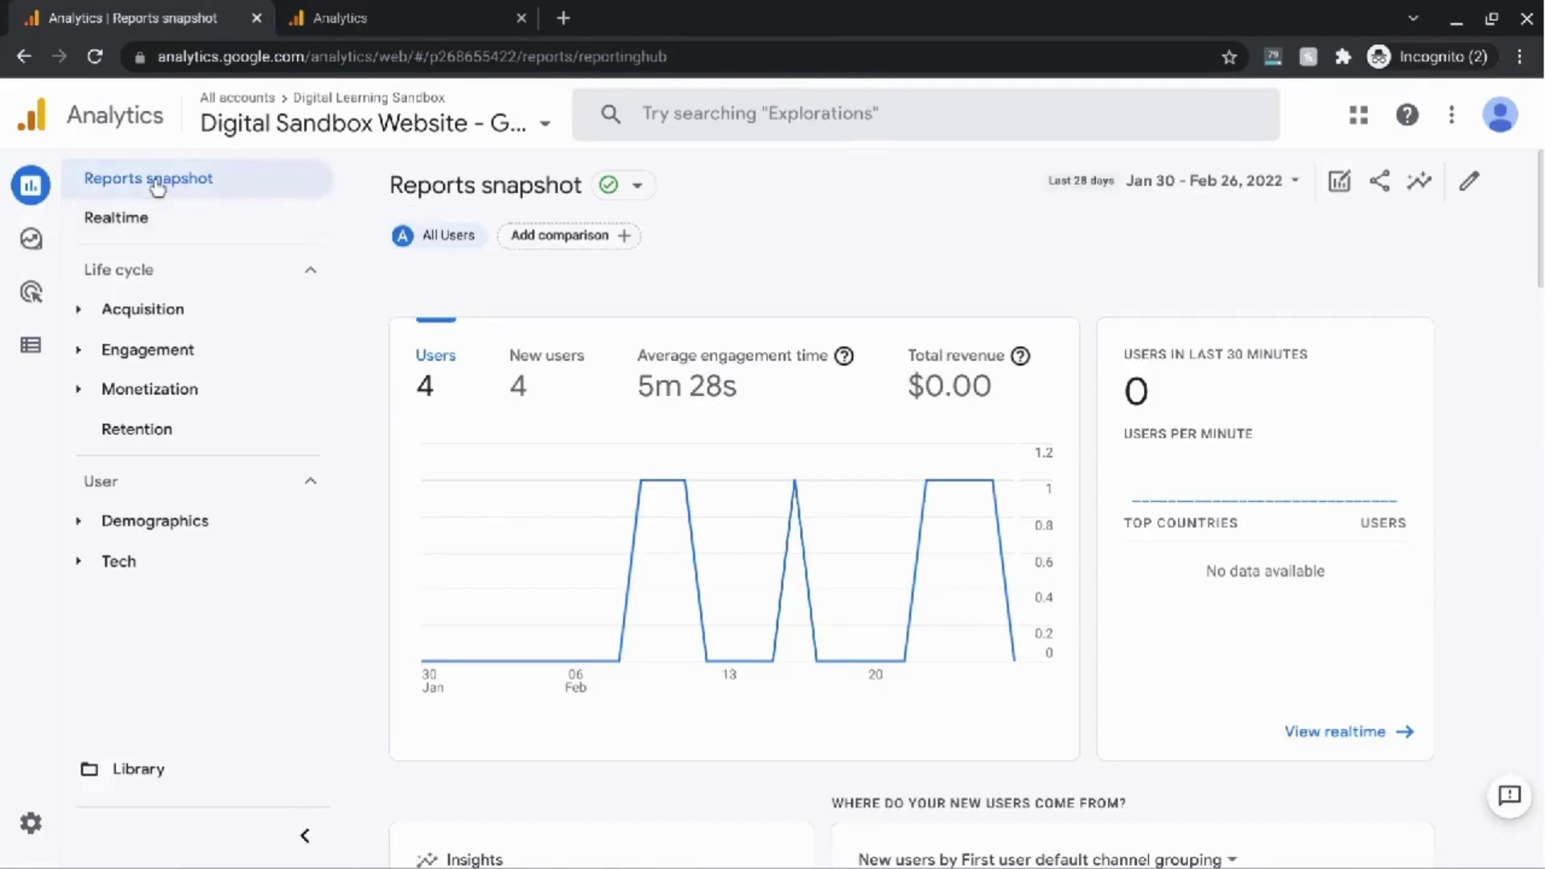
mouse_move(32, 186)
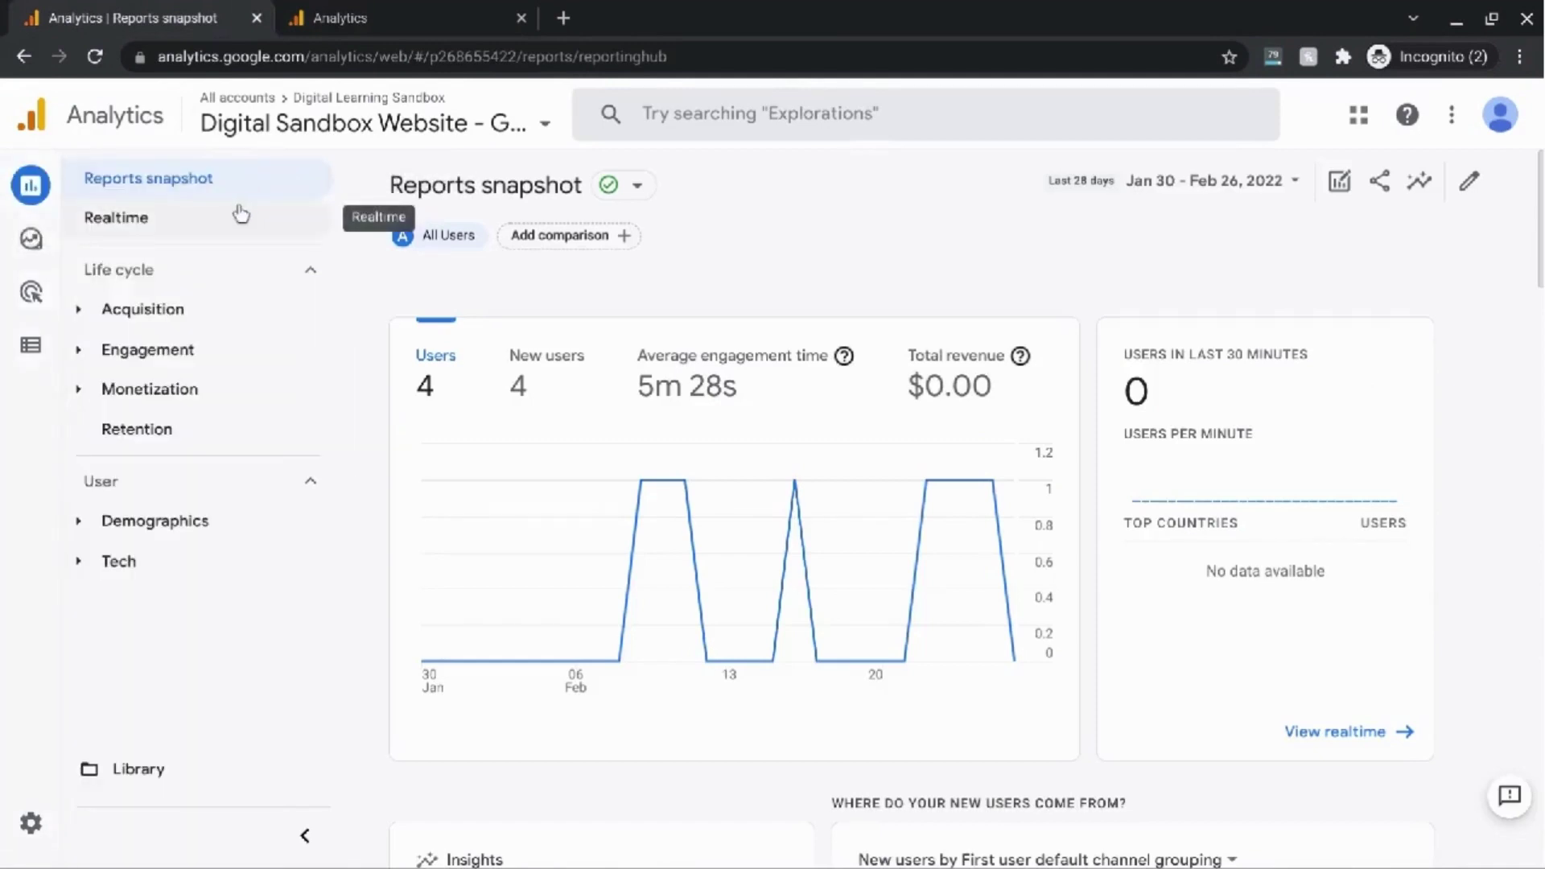
- Check the Realtime overview (0 users in last 30 minutes), then return to Reports snapshot
click(161, 195)
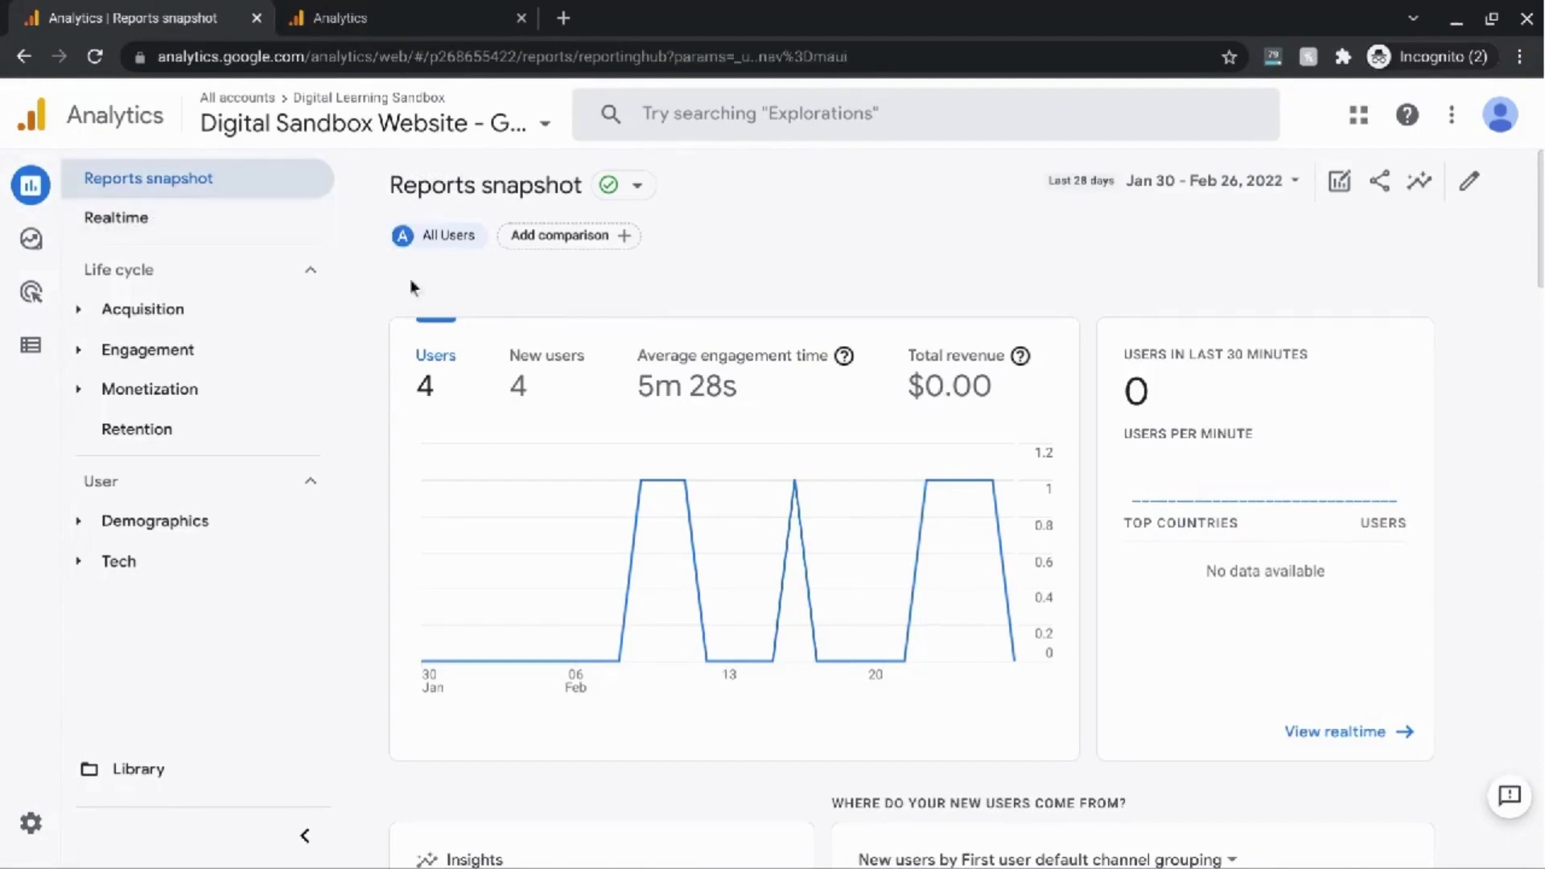
click(141, 222)
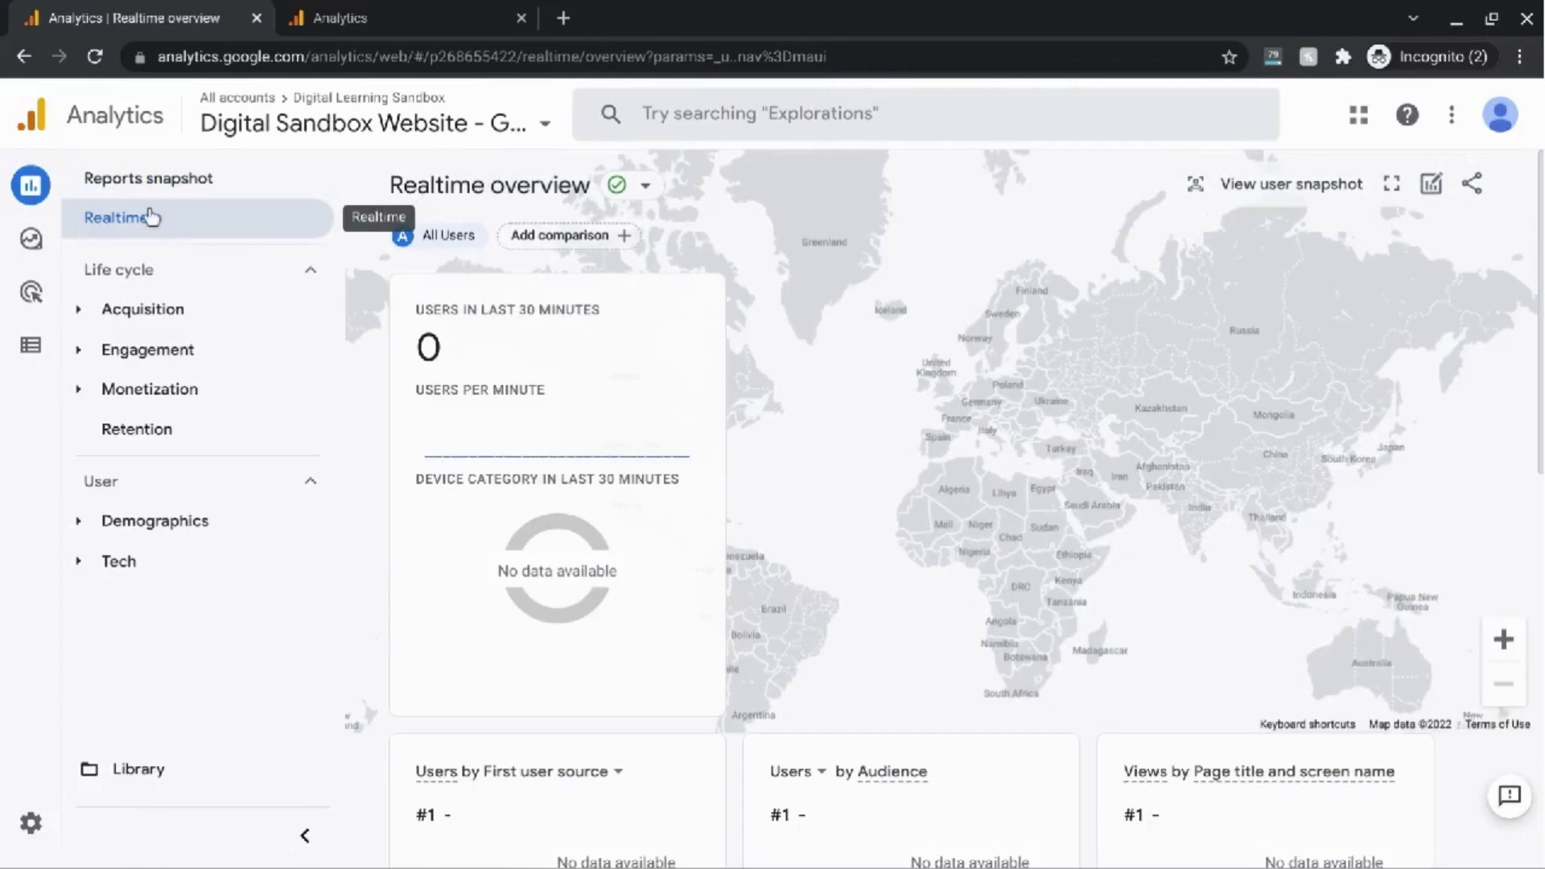
click(131, 183)
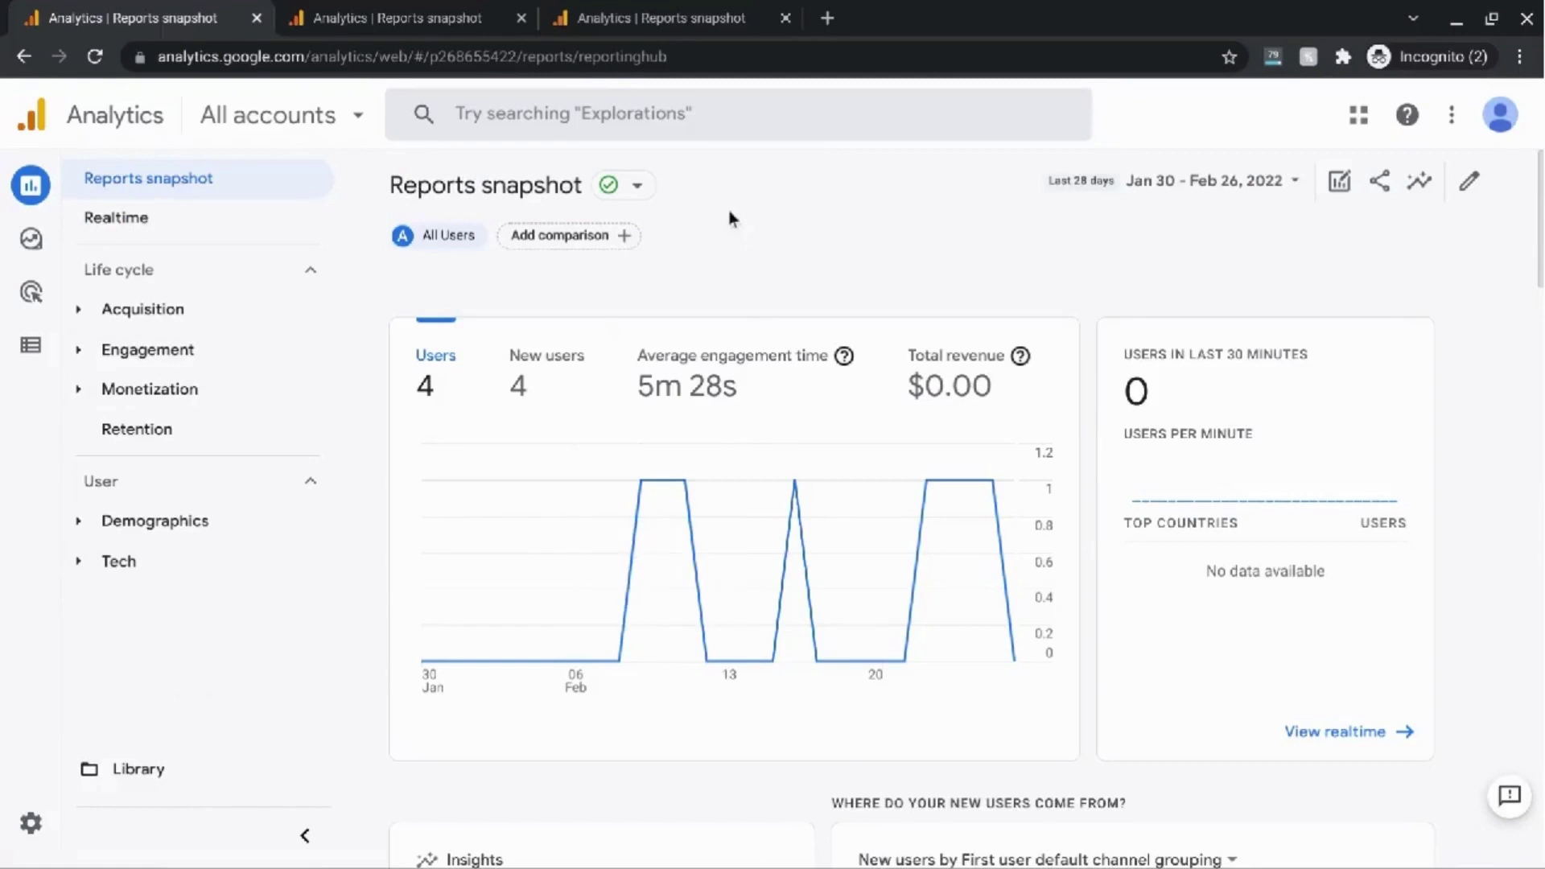
click(703, 21)
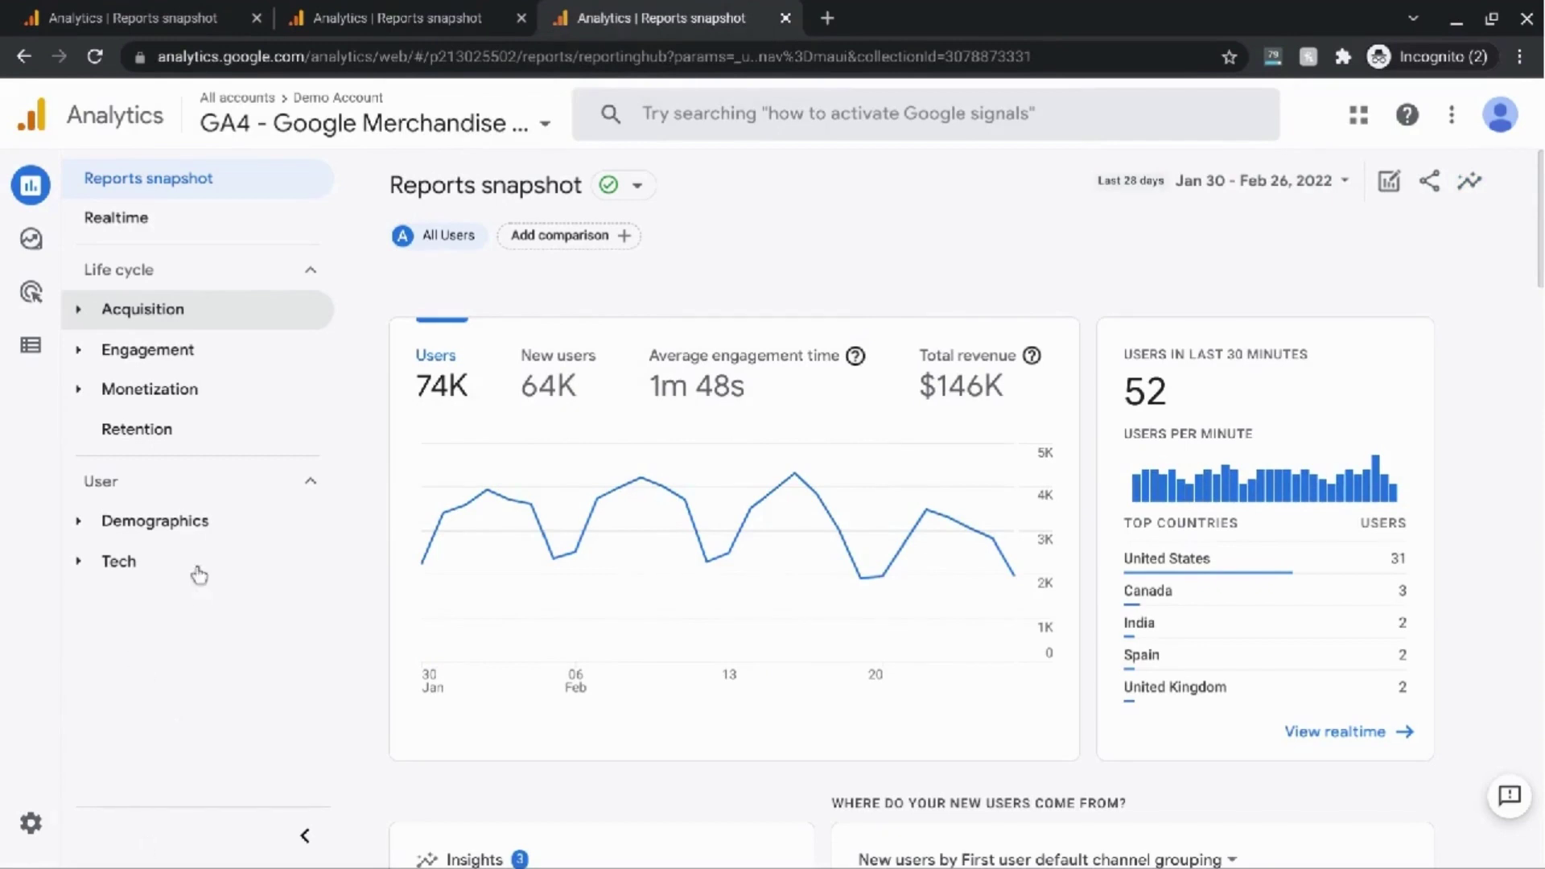
click(167, 19)
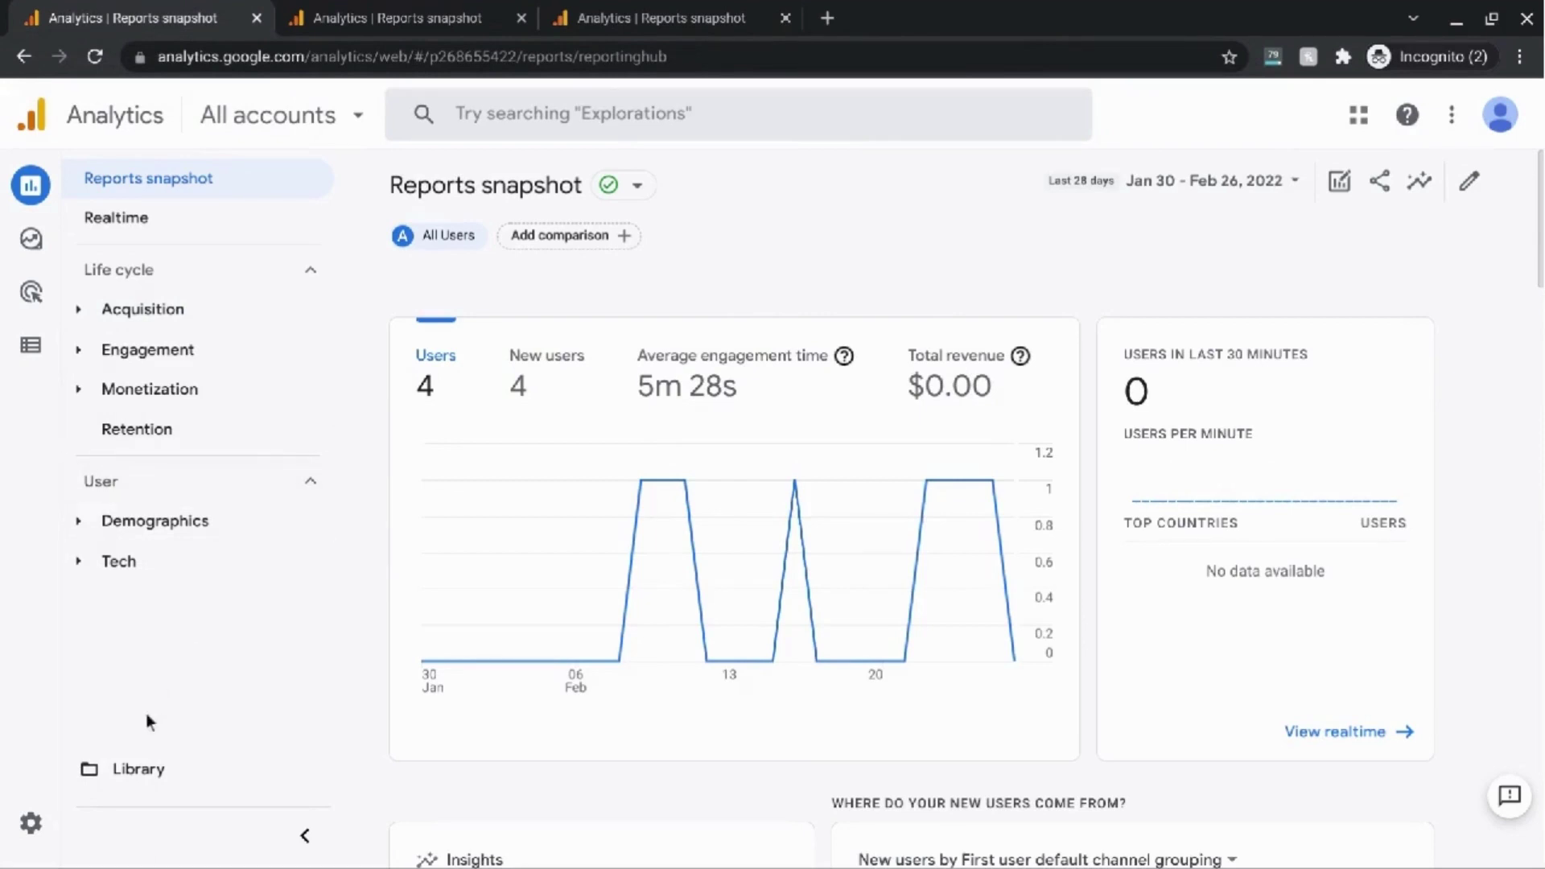
mouse_move(31, 834)
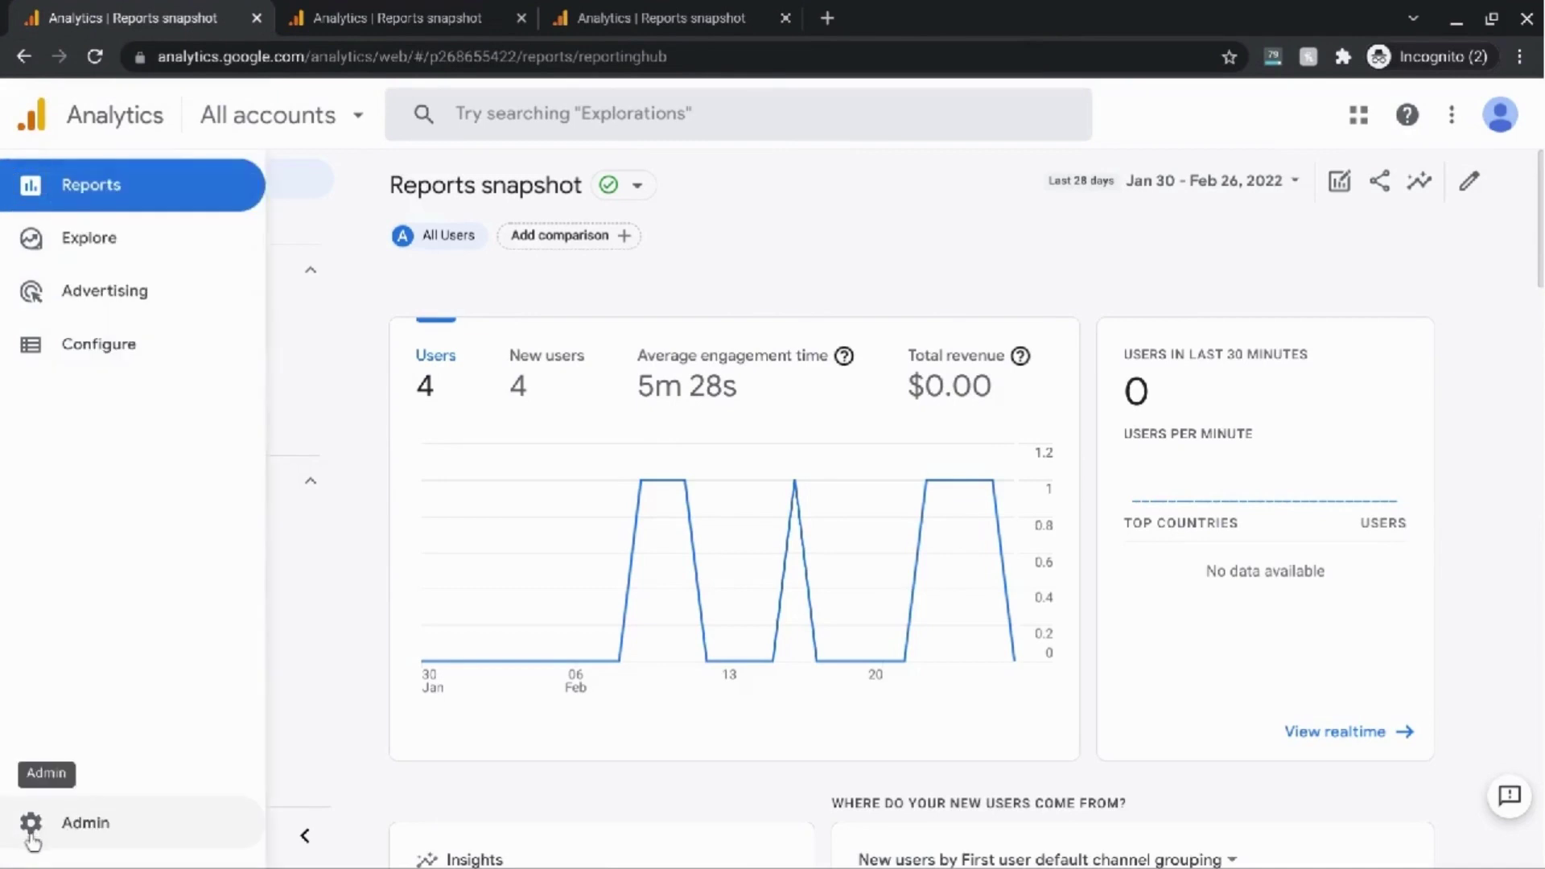
- Go to Admin and open Property Access Management for Digital Sandbox Website - GA4
click(32, 841)
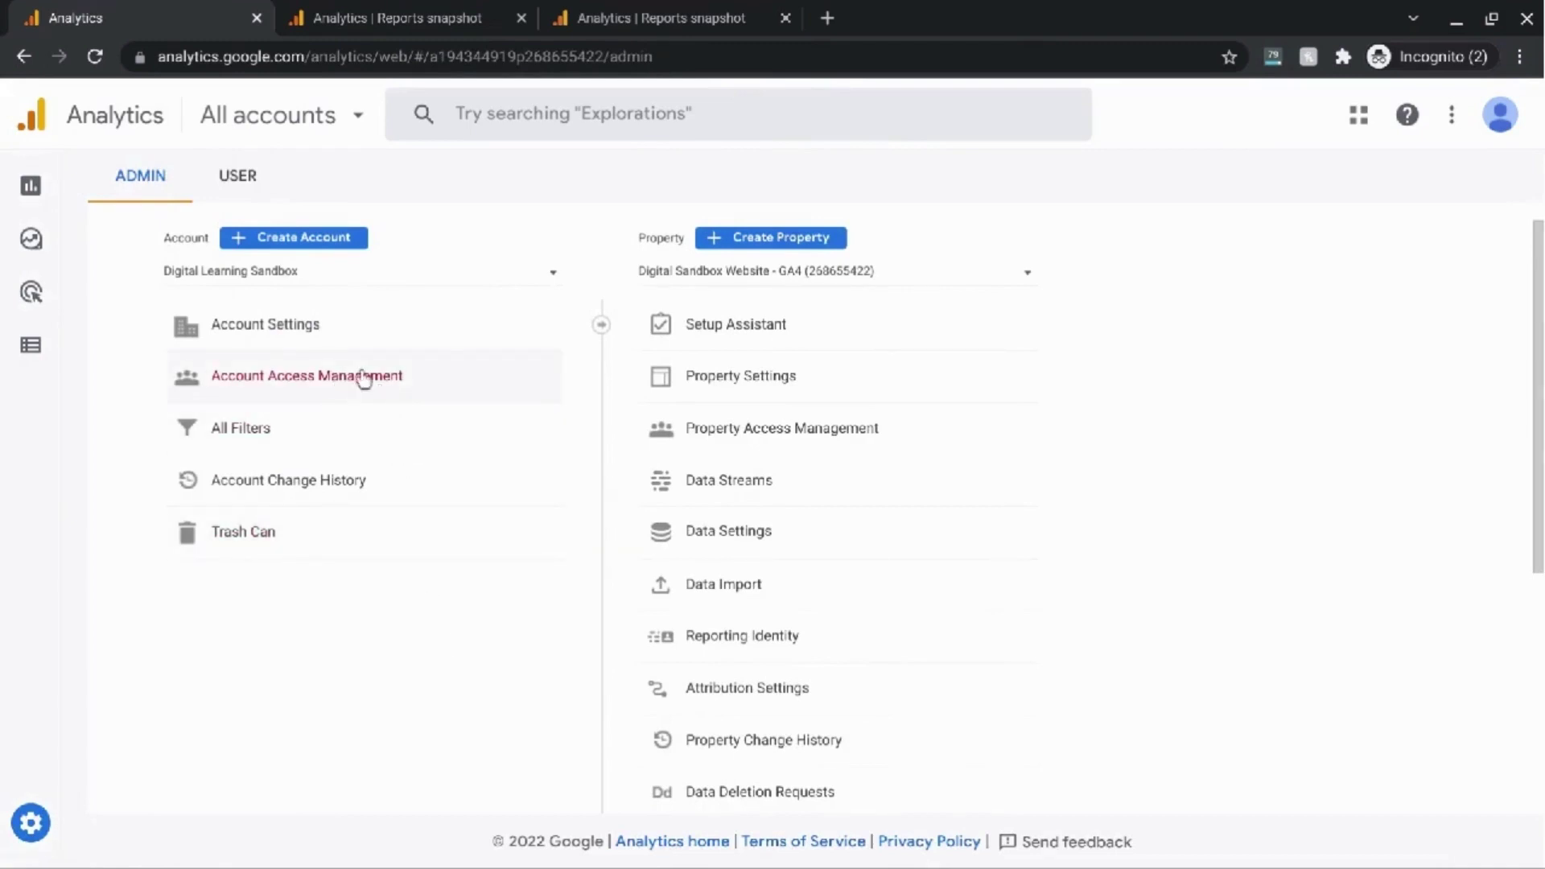
click(763, 437)
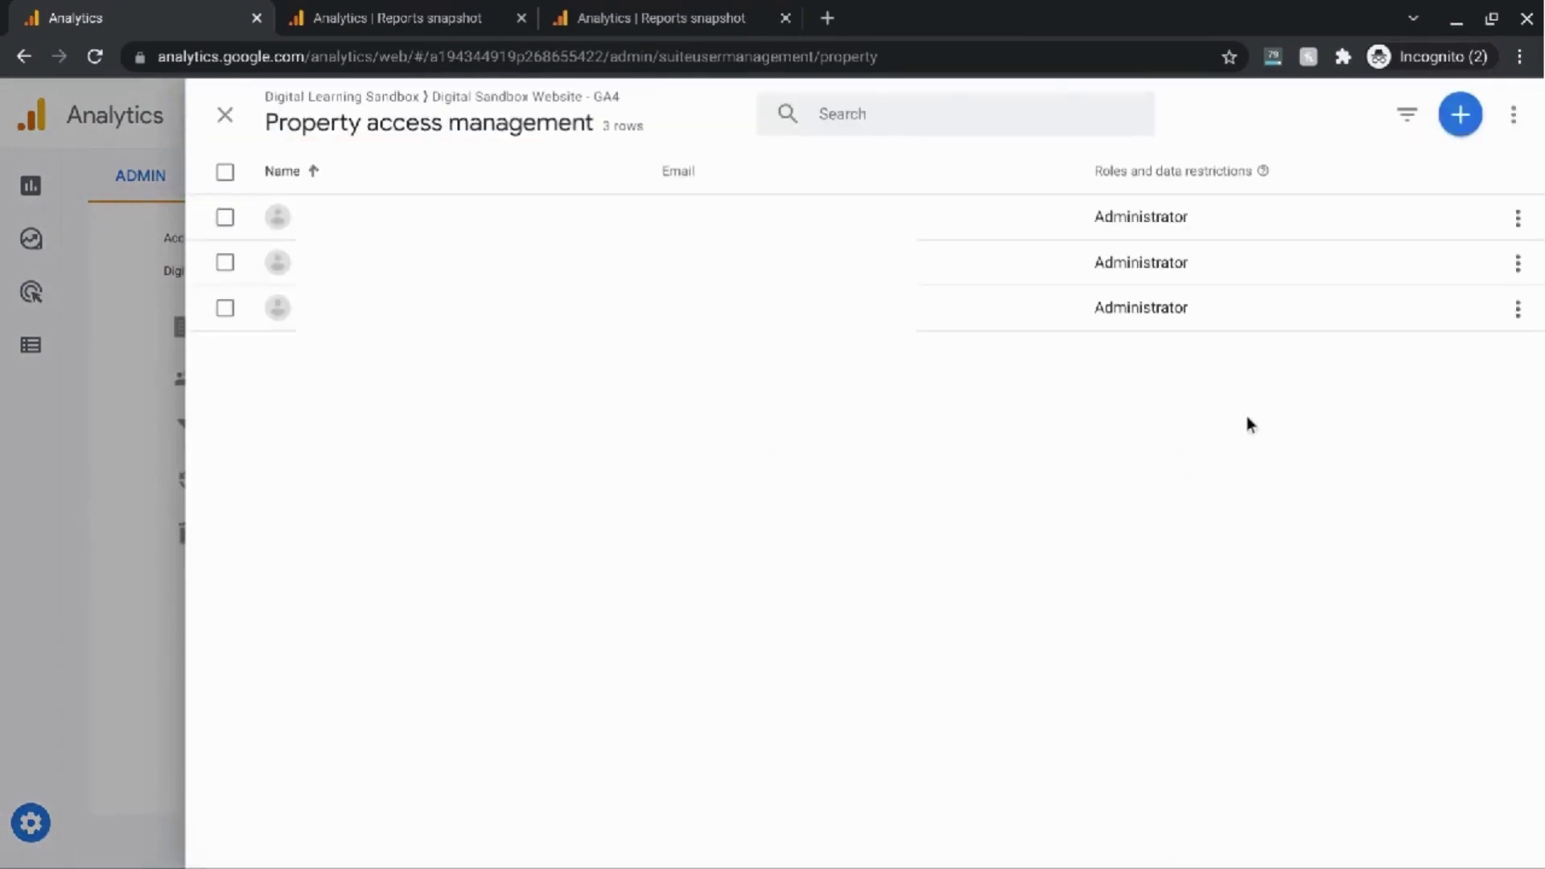
- Open the first user's account details, try the Editor role, and discard the change
click(1519, 221)
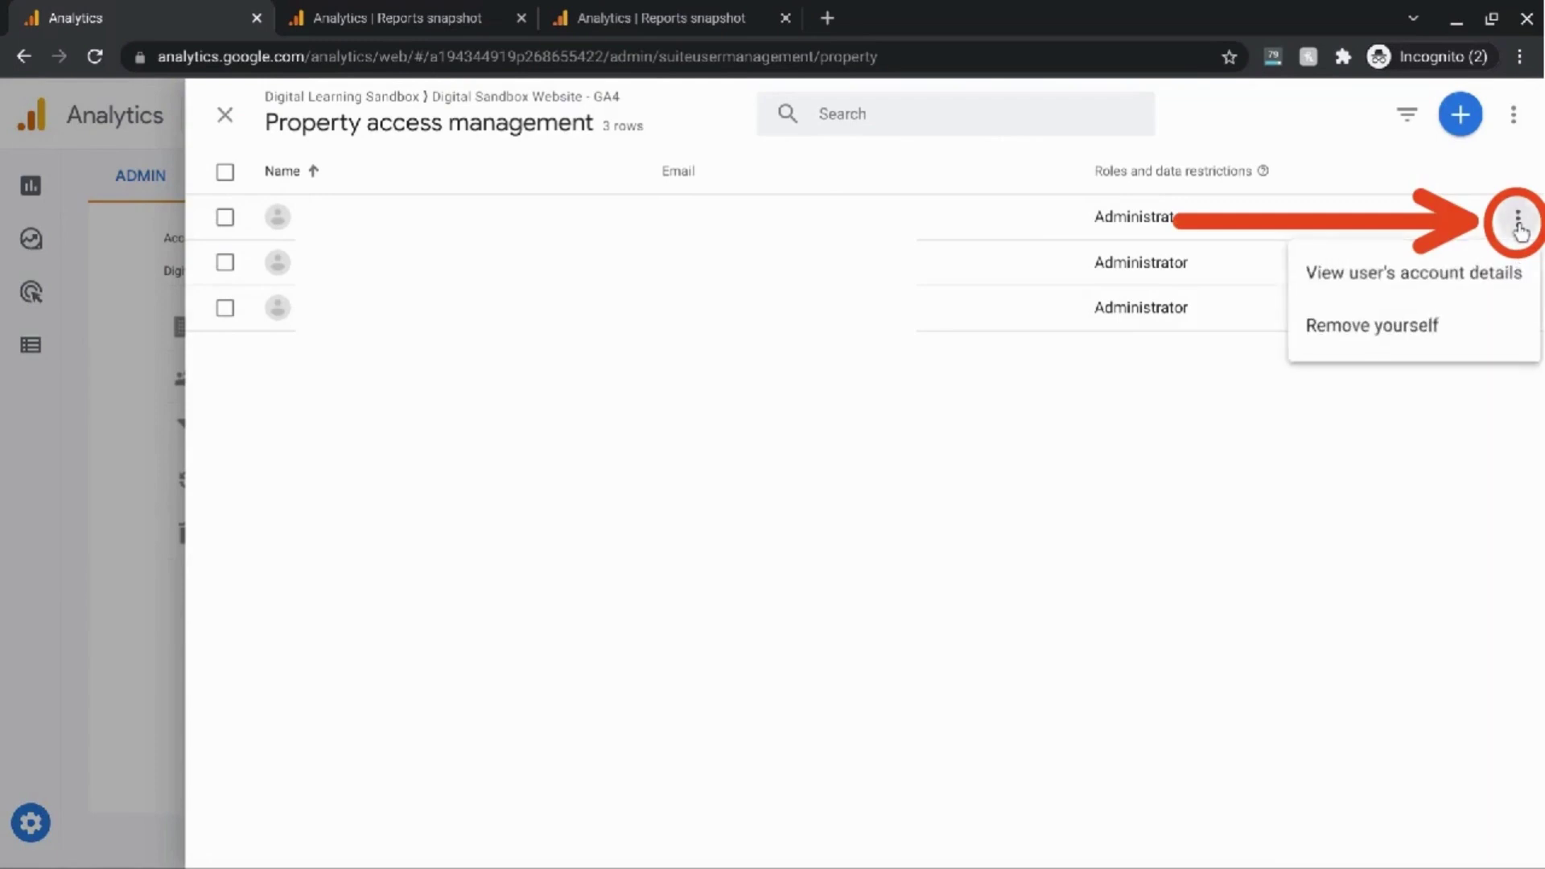
click(1427, 282)
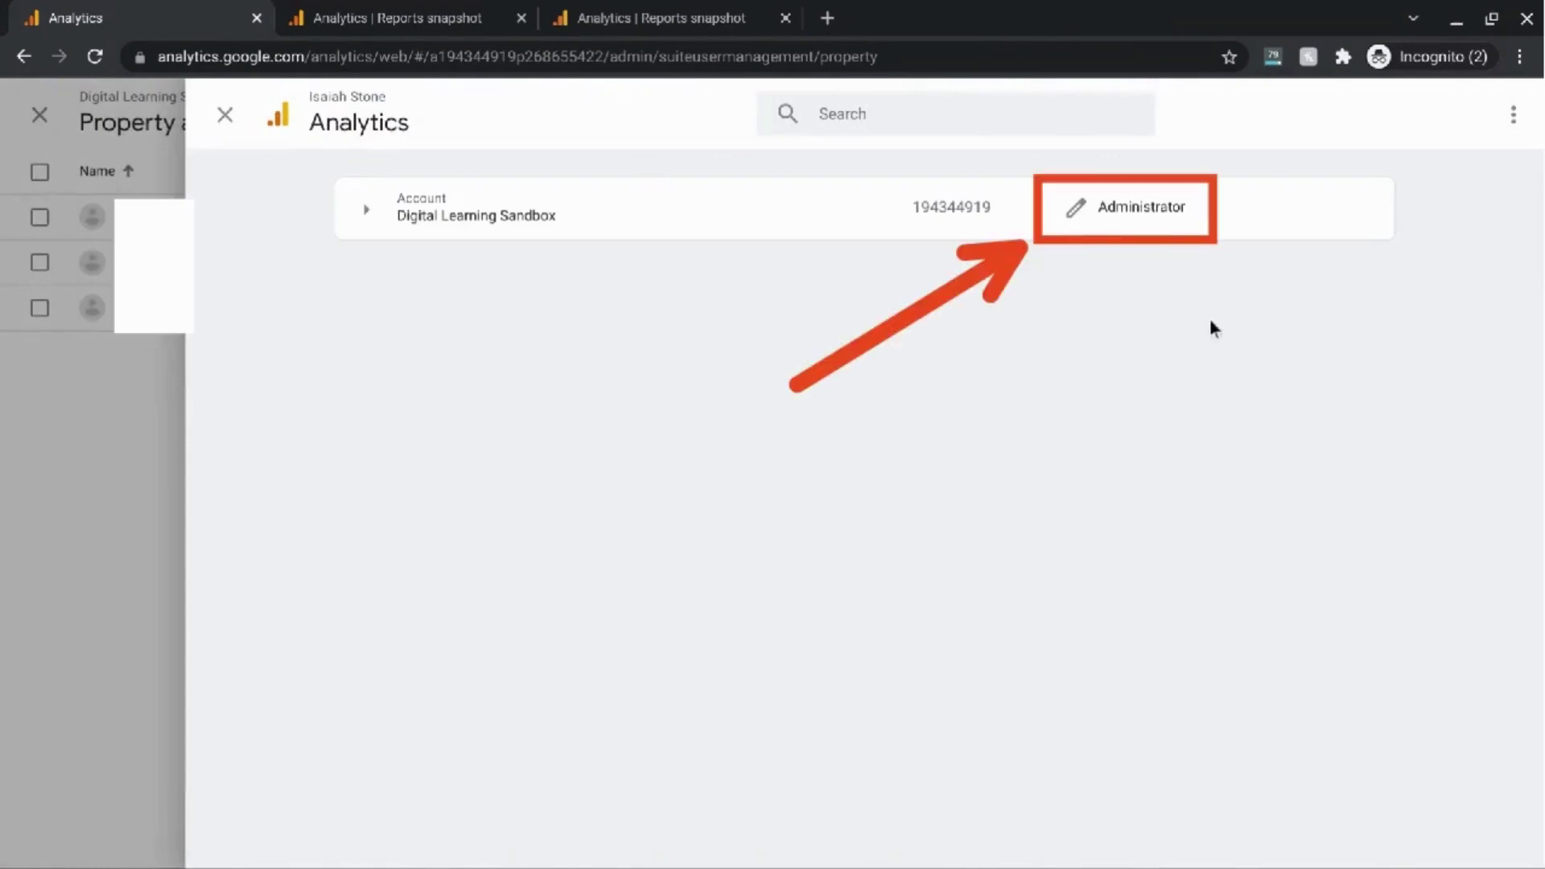
click(1139, 211)
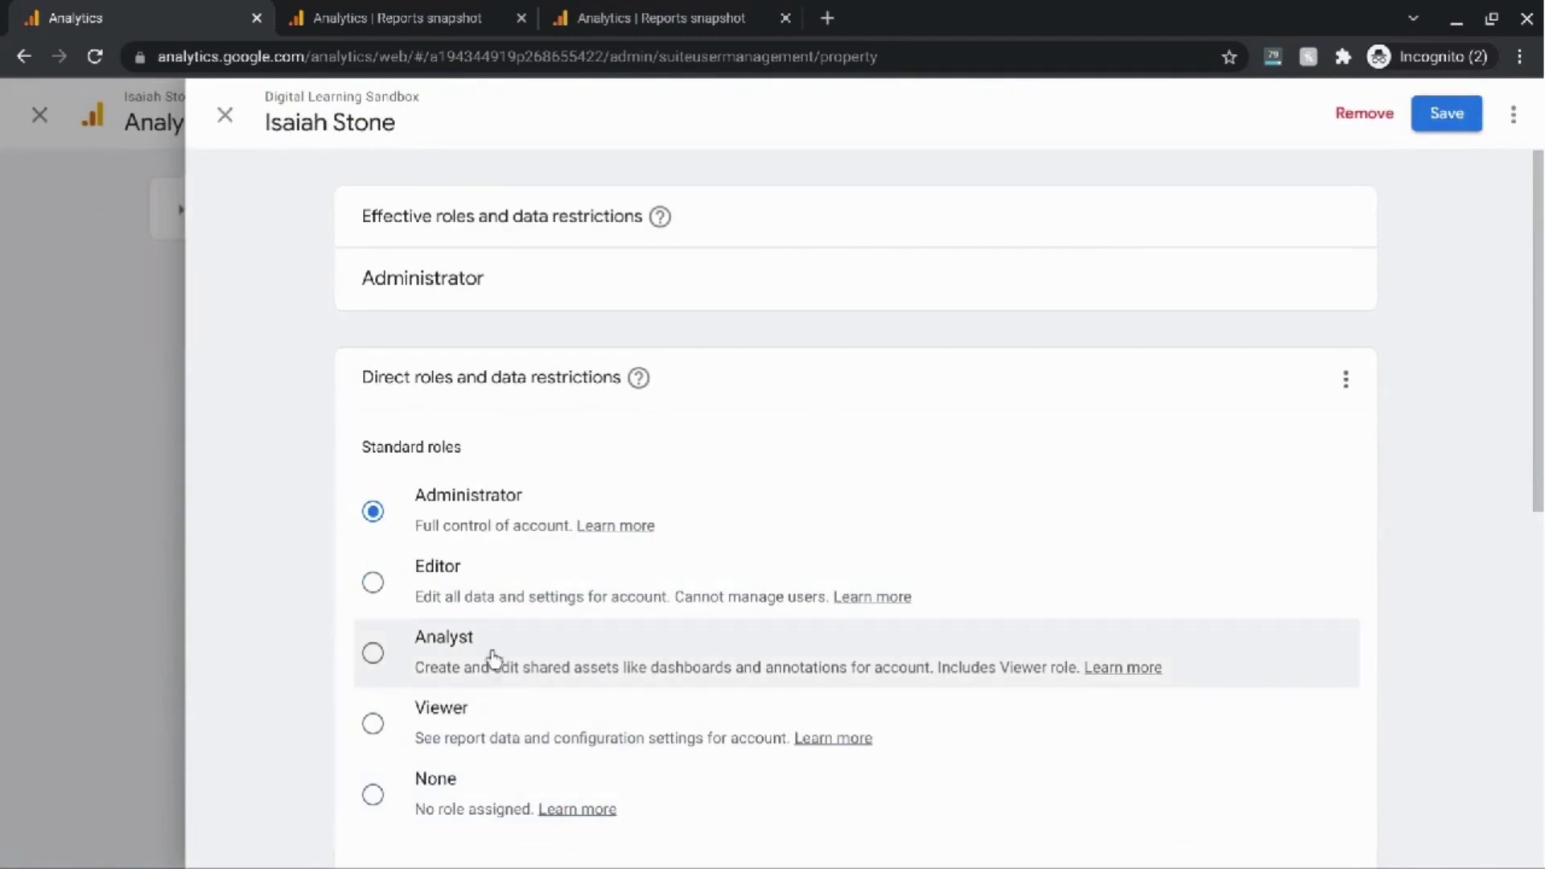
click(432, 580)
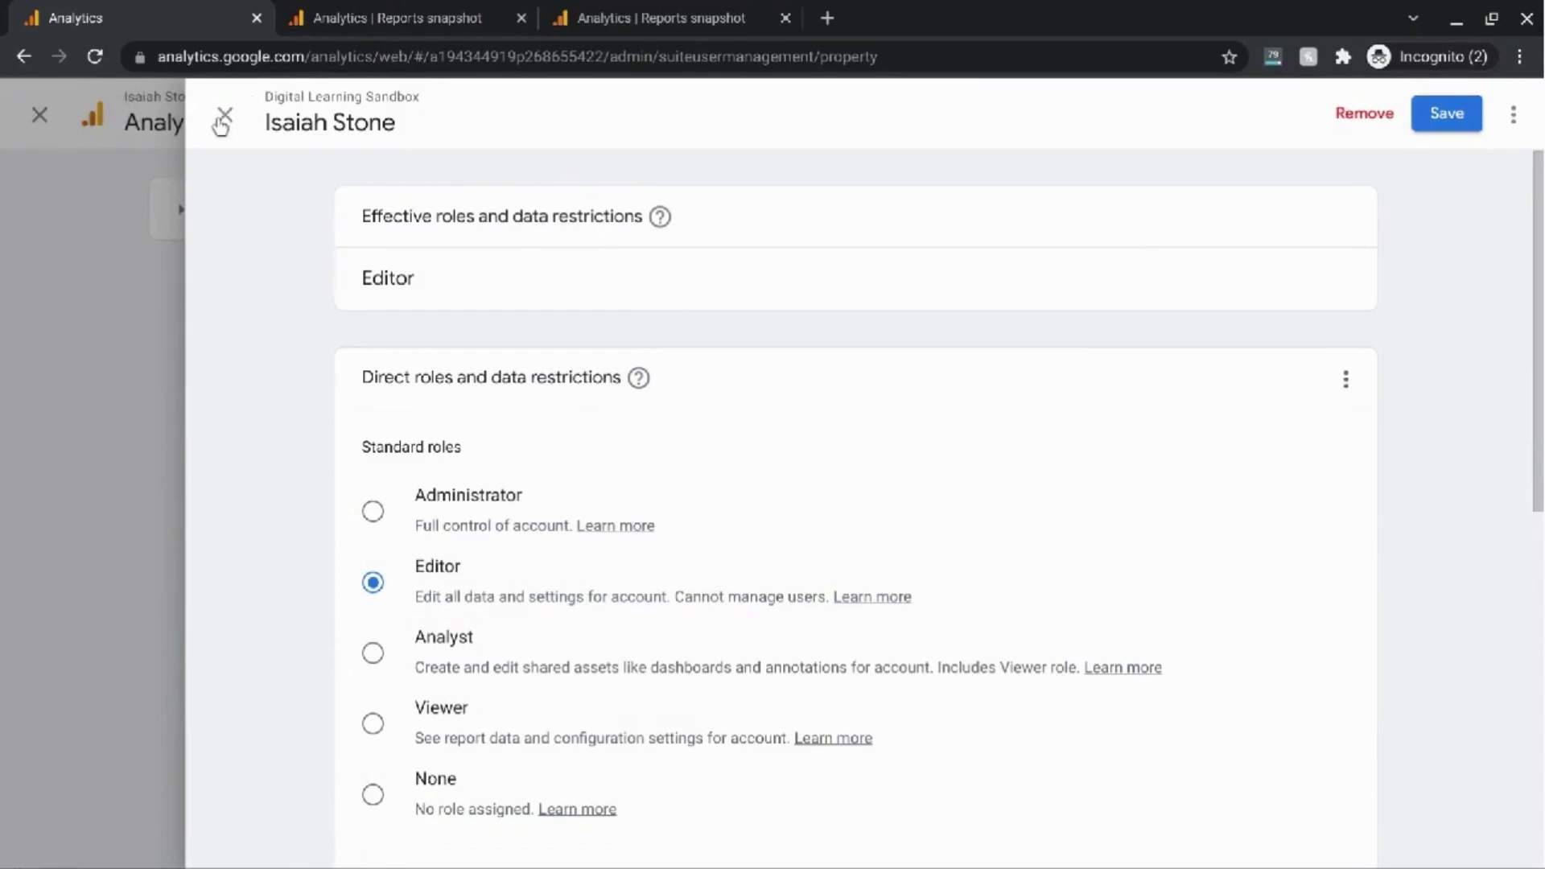
click(221, 119)
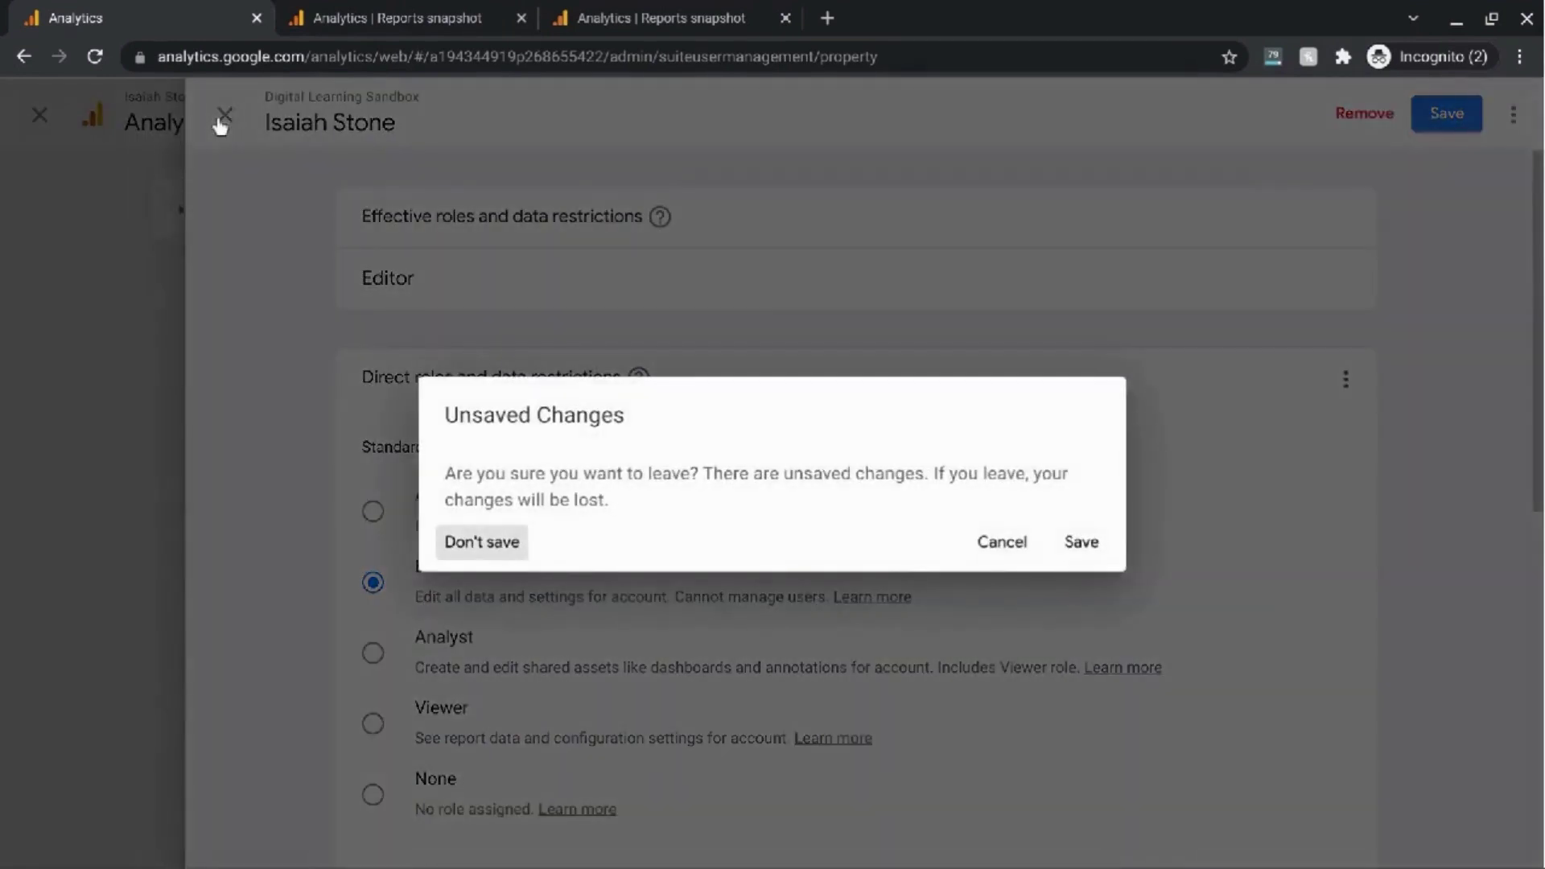
click(500, 543)
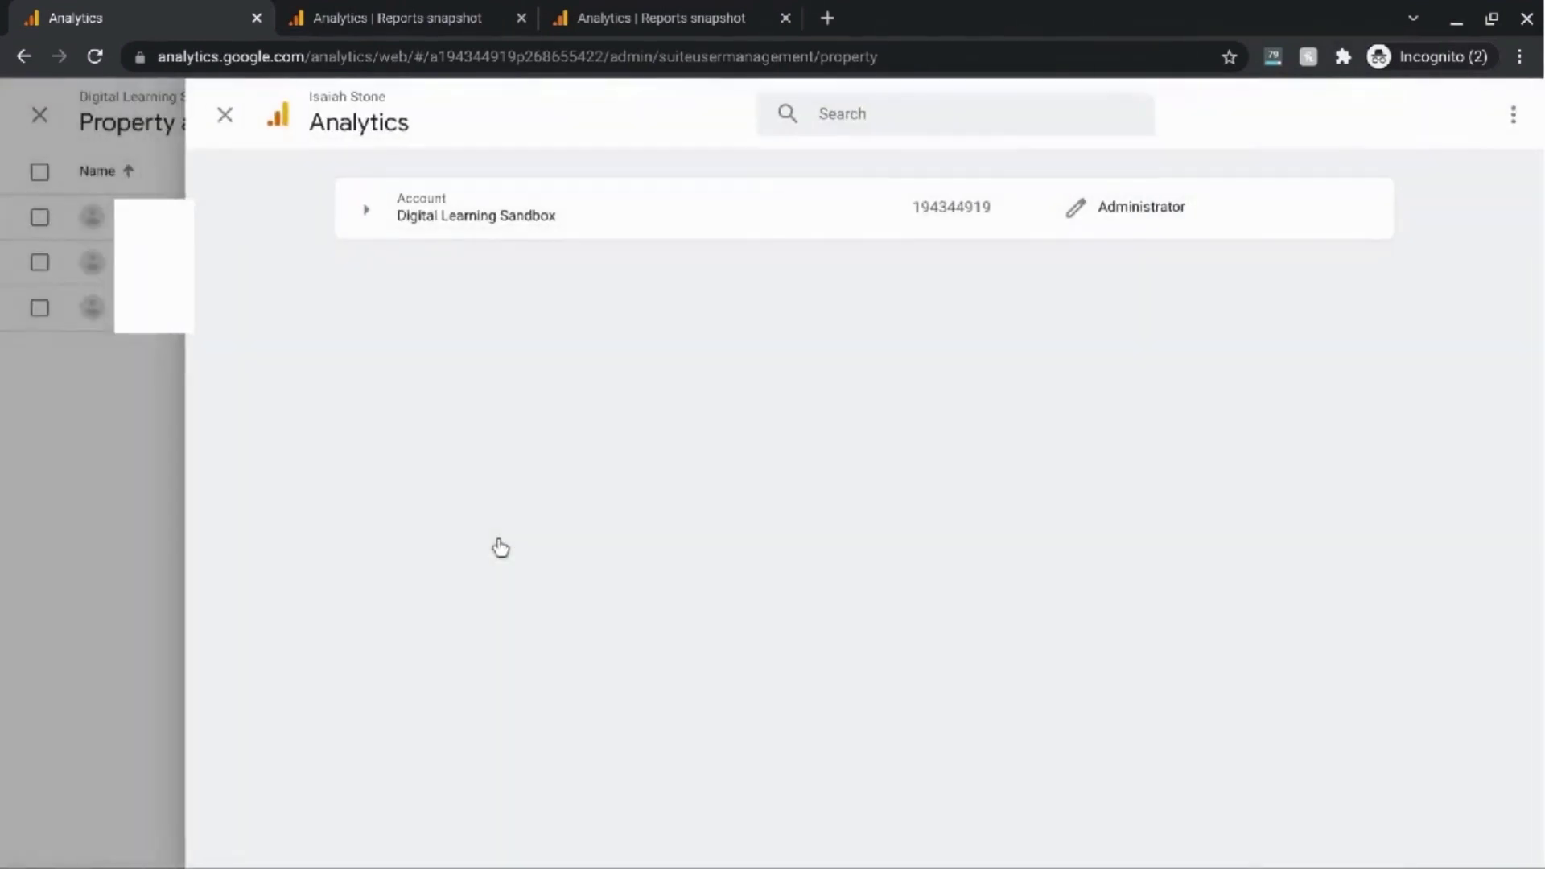
click(227, 117)
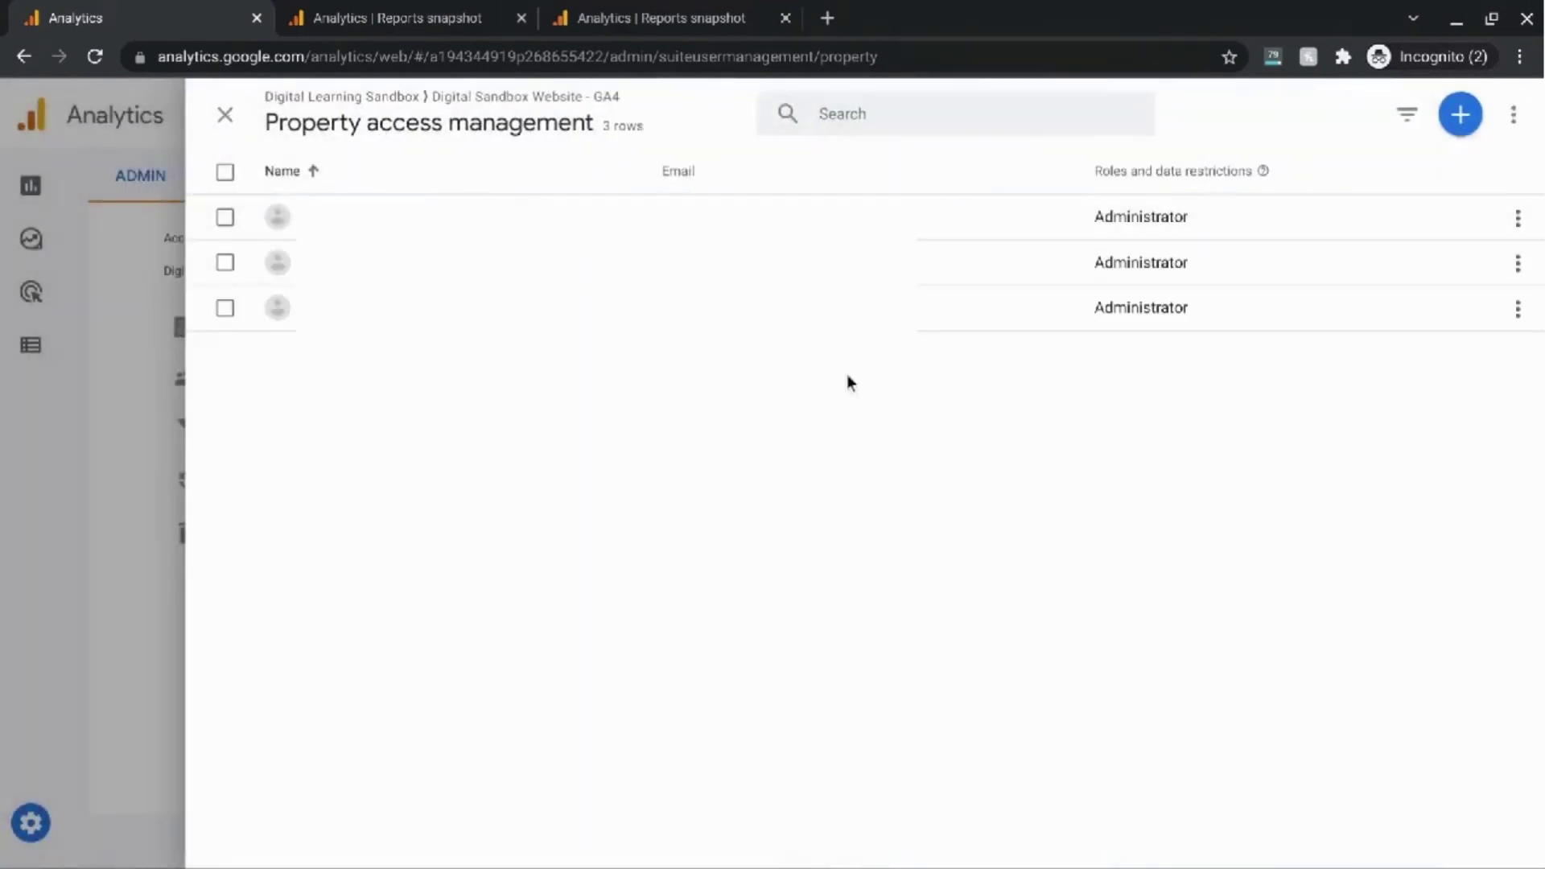
- Start adding a new Editor user, discard the form, and close the access list
click(1466, 125)
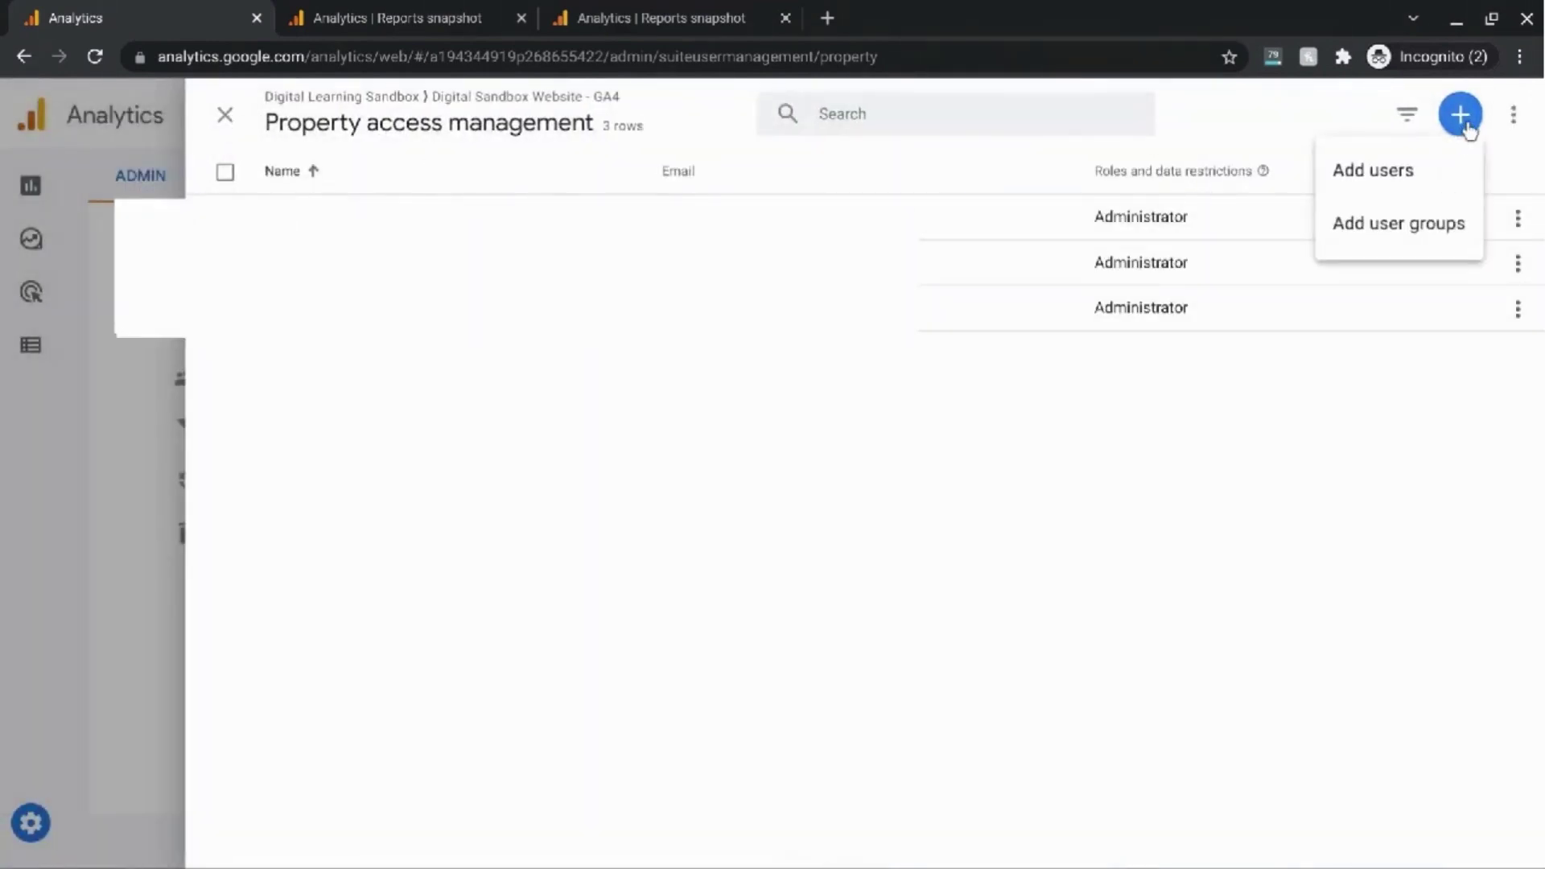
click(1397, 178)
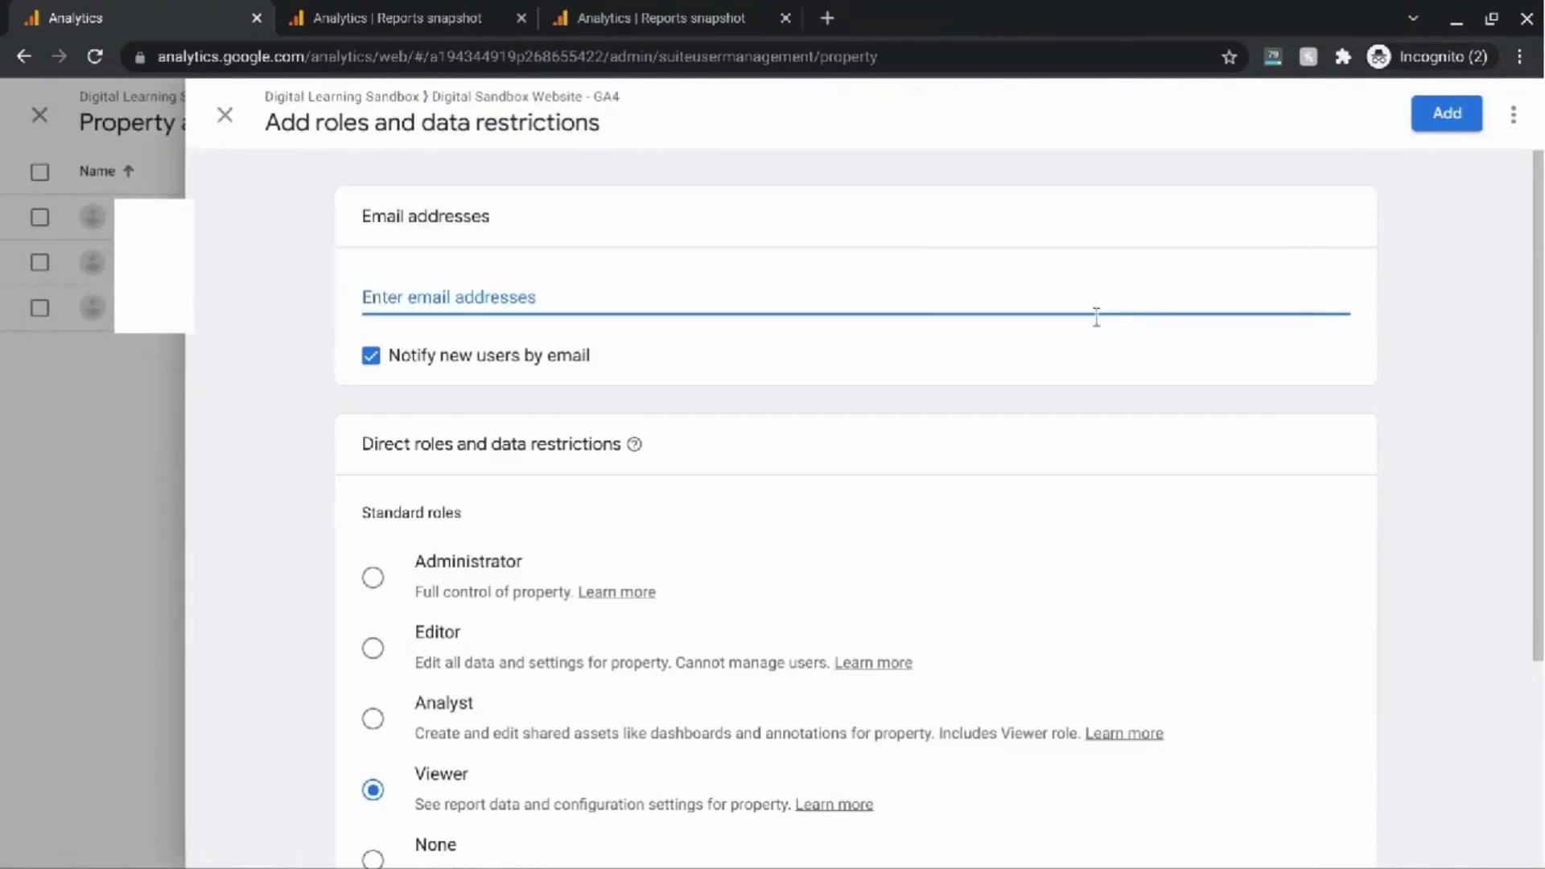
click(373, 646)
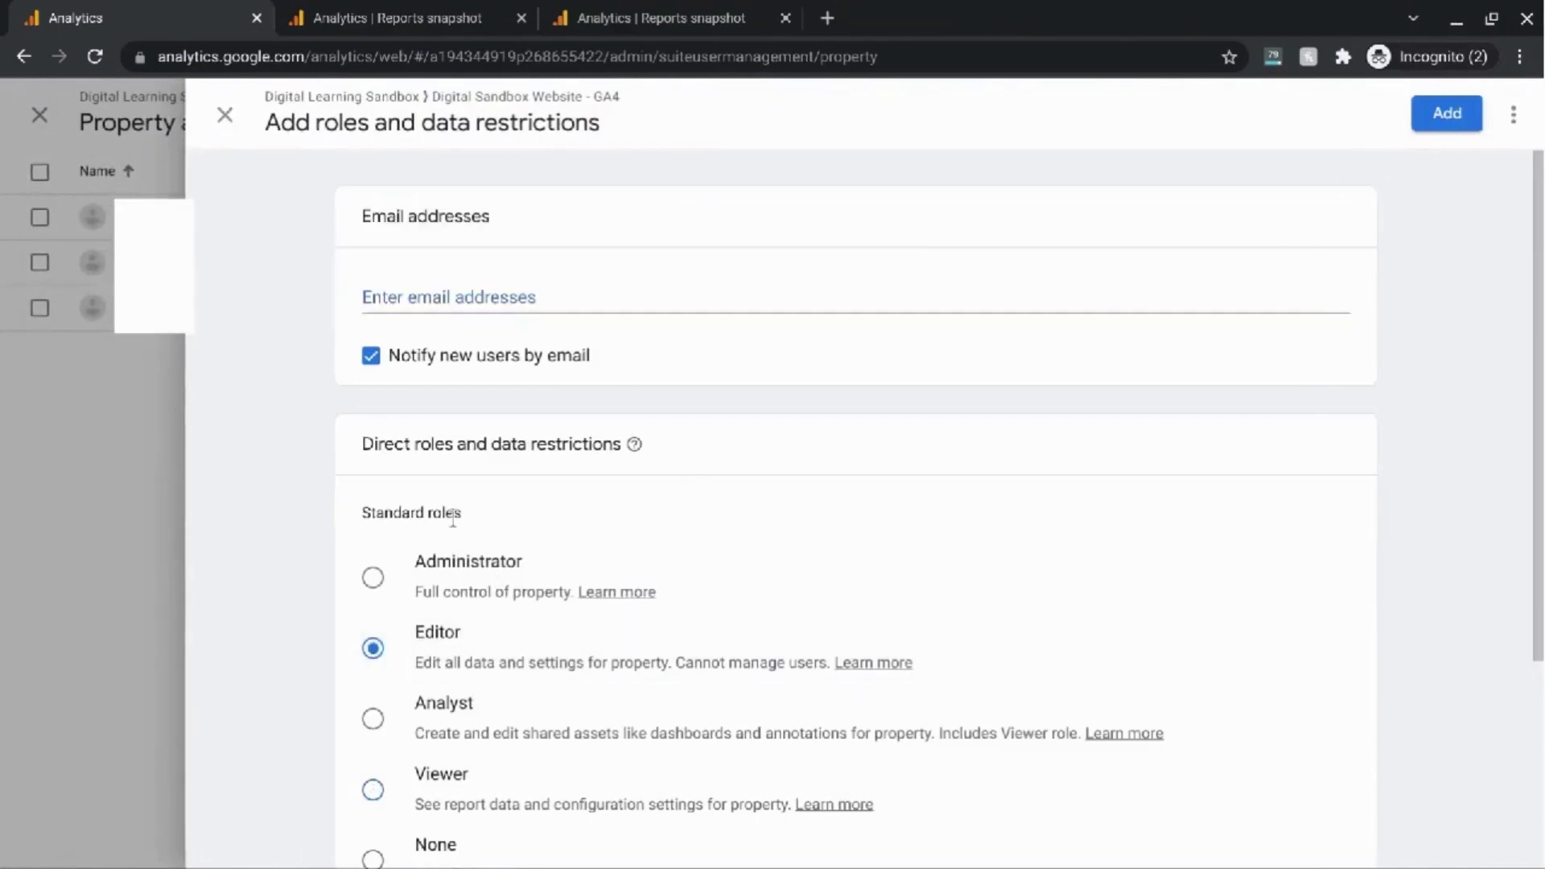
click(227, 119)
click(499, 541)
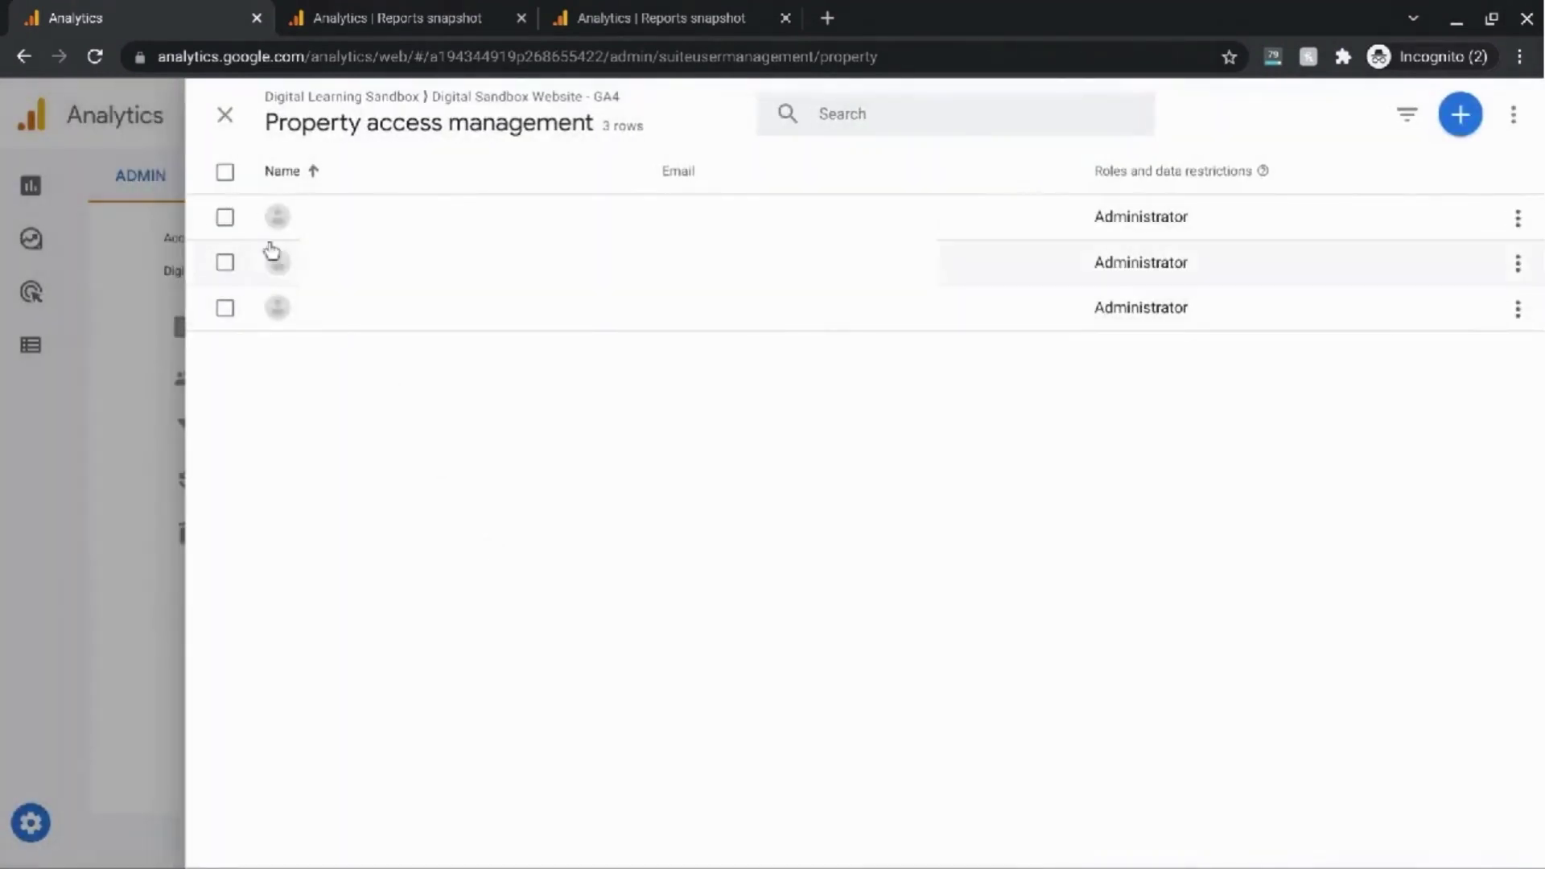
click(225, 115)
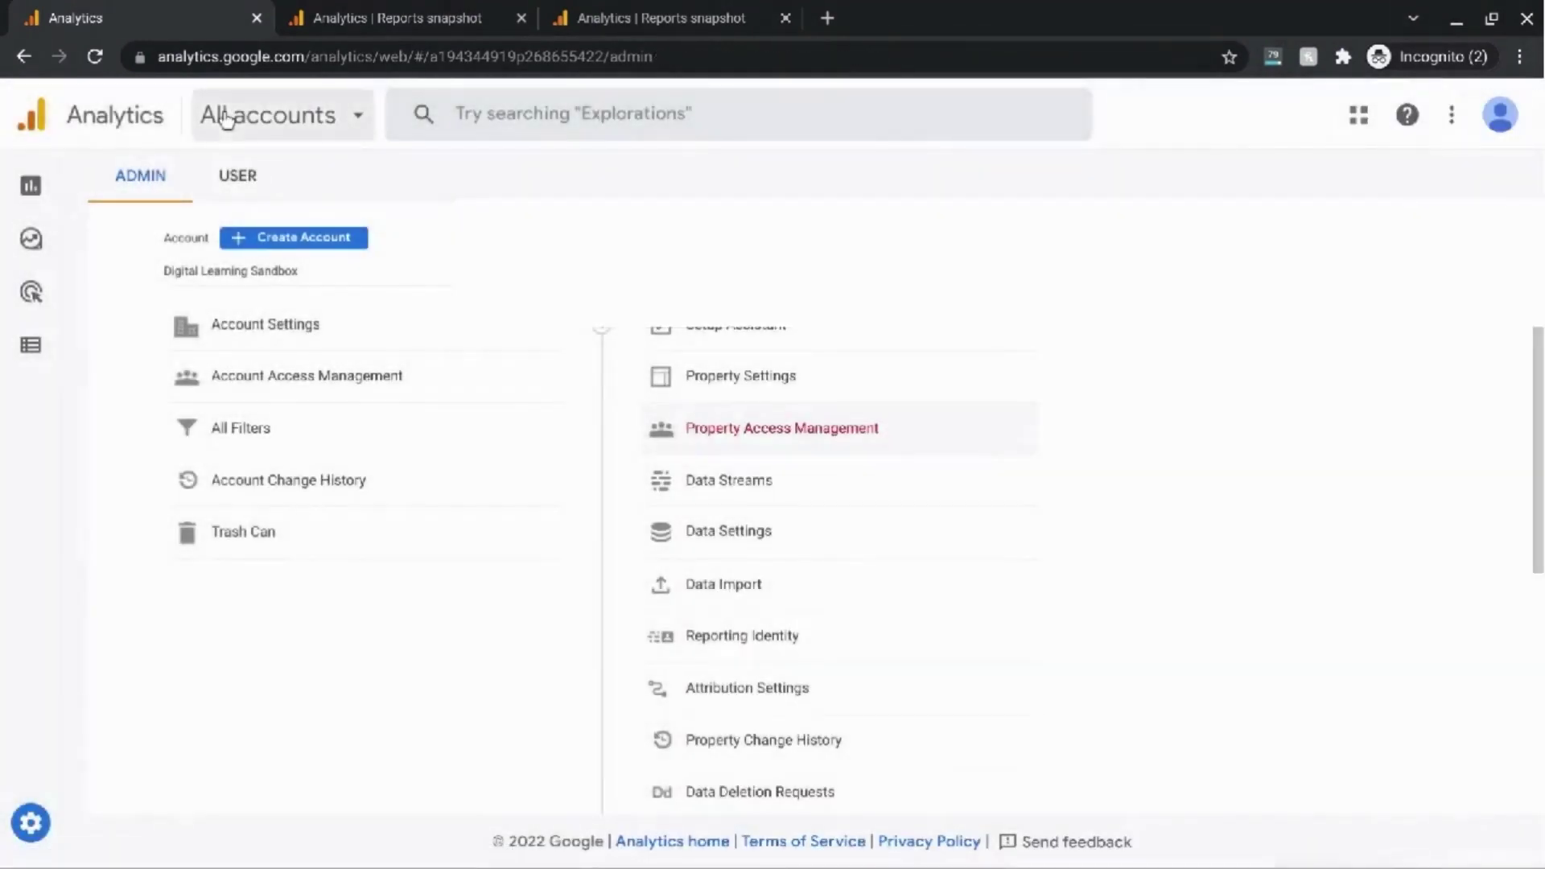
- Return to Reports, then open the Universal Analytics home for All Web Site Data in a new tab
click(33, 186)
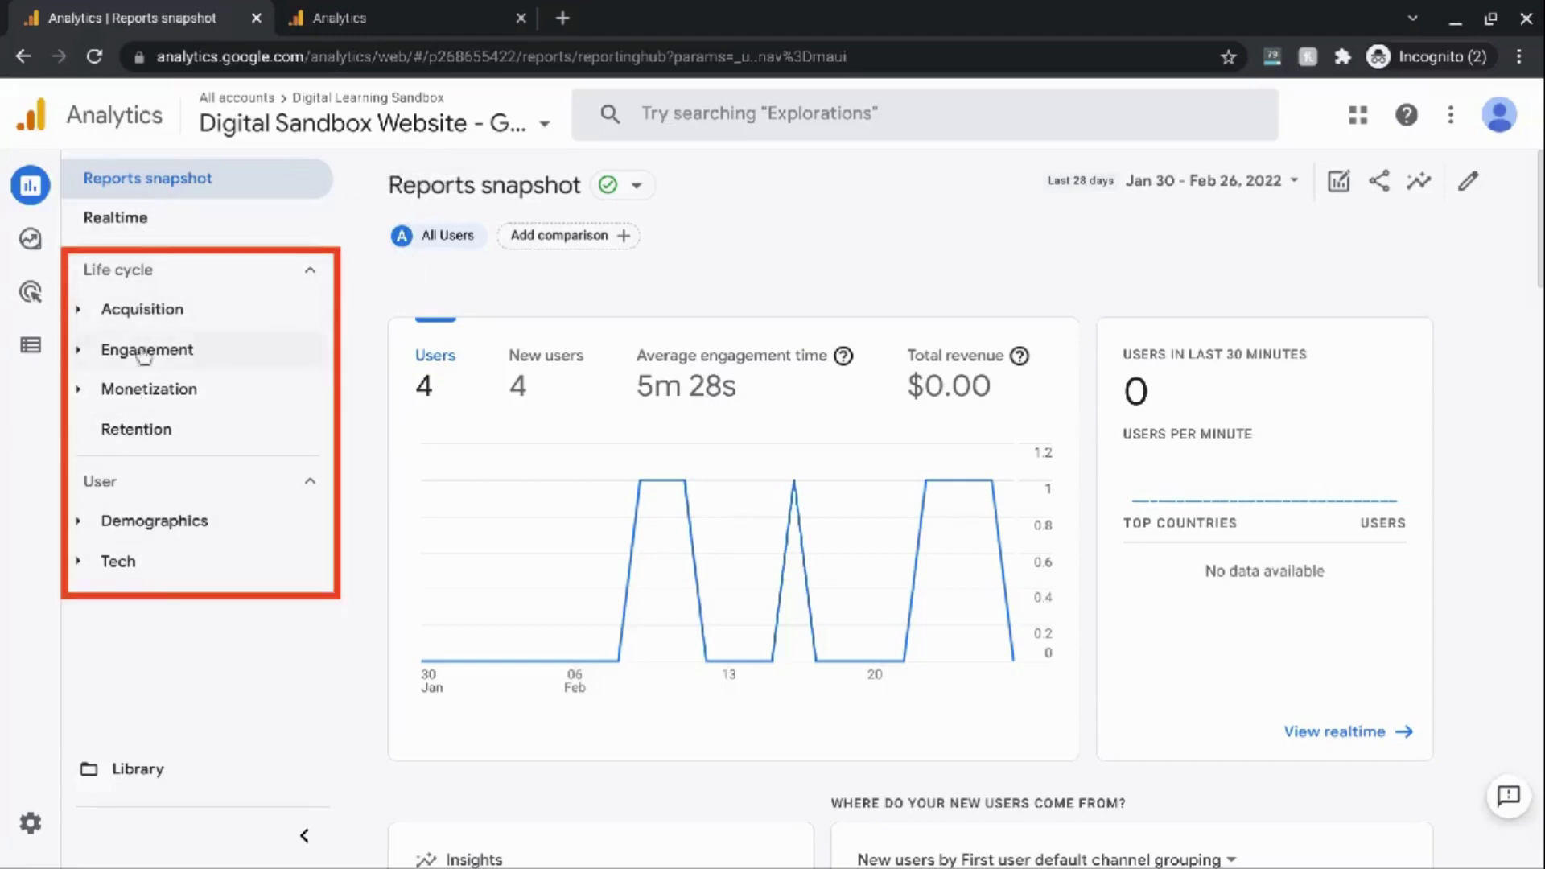
middle_click(333, 117)
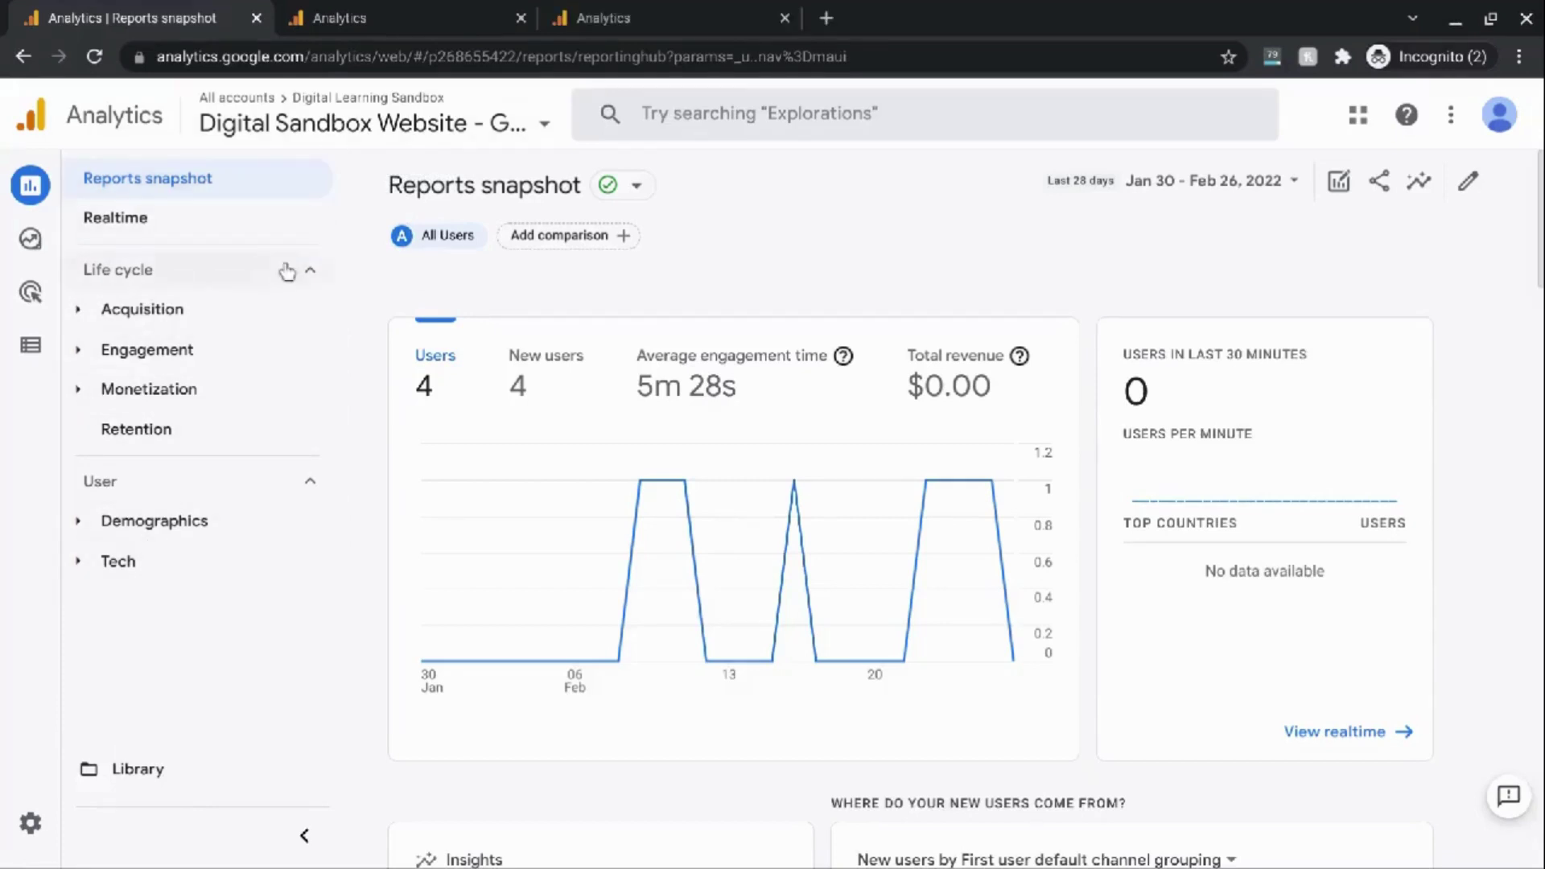
click(362, 9)
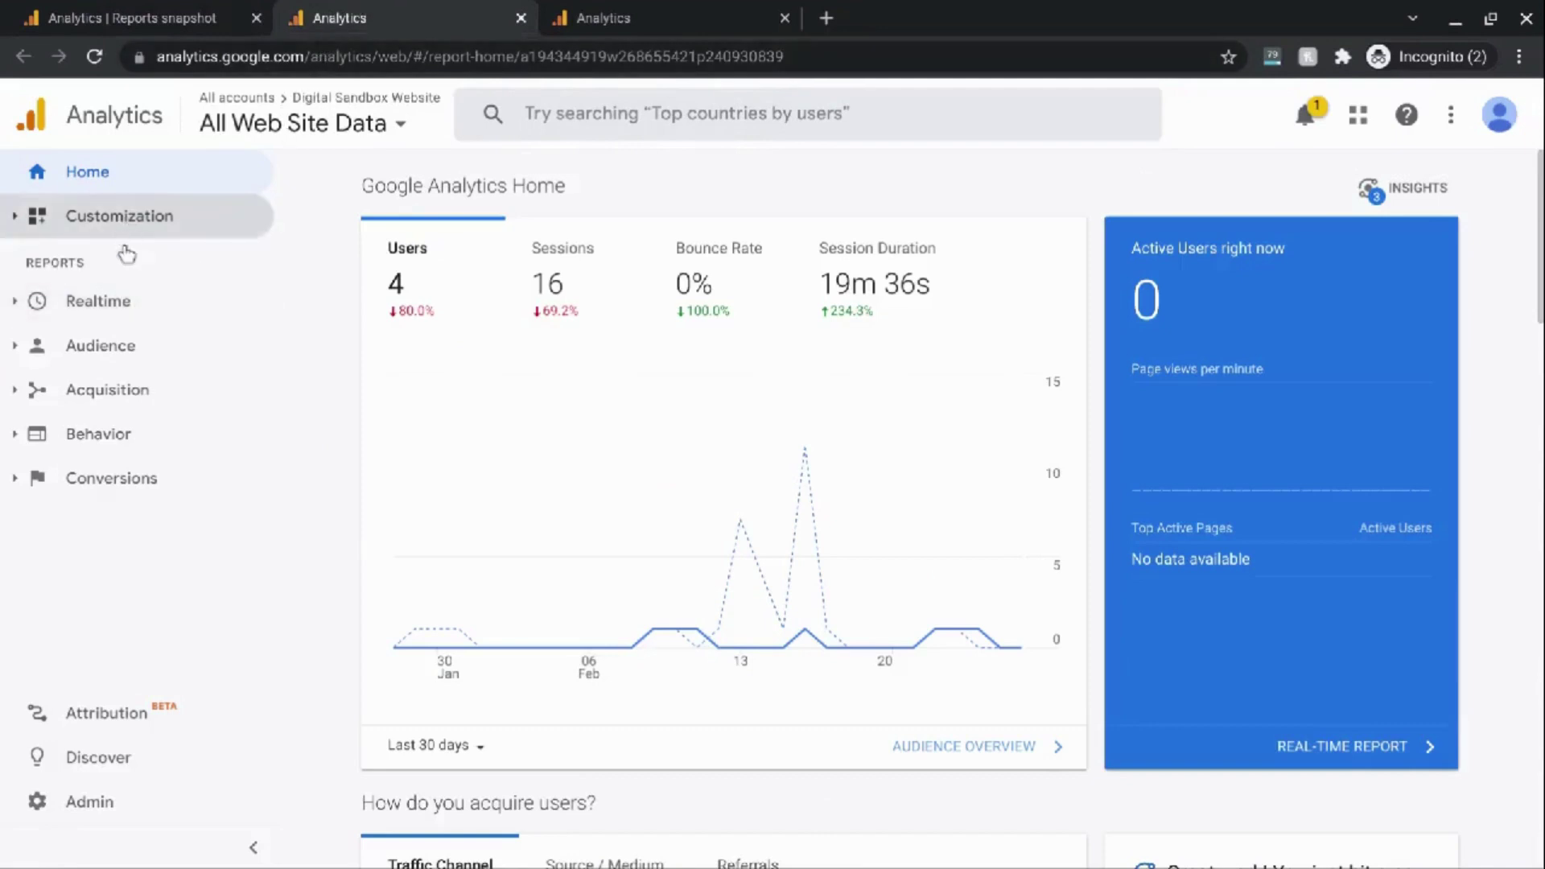
- Expand the Realtime and Audience report lists in Universal Analytics, then close that tab
click(31, 313)
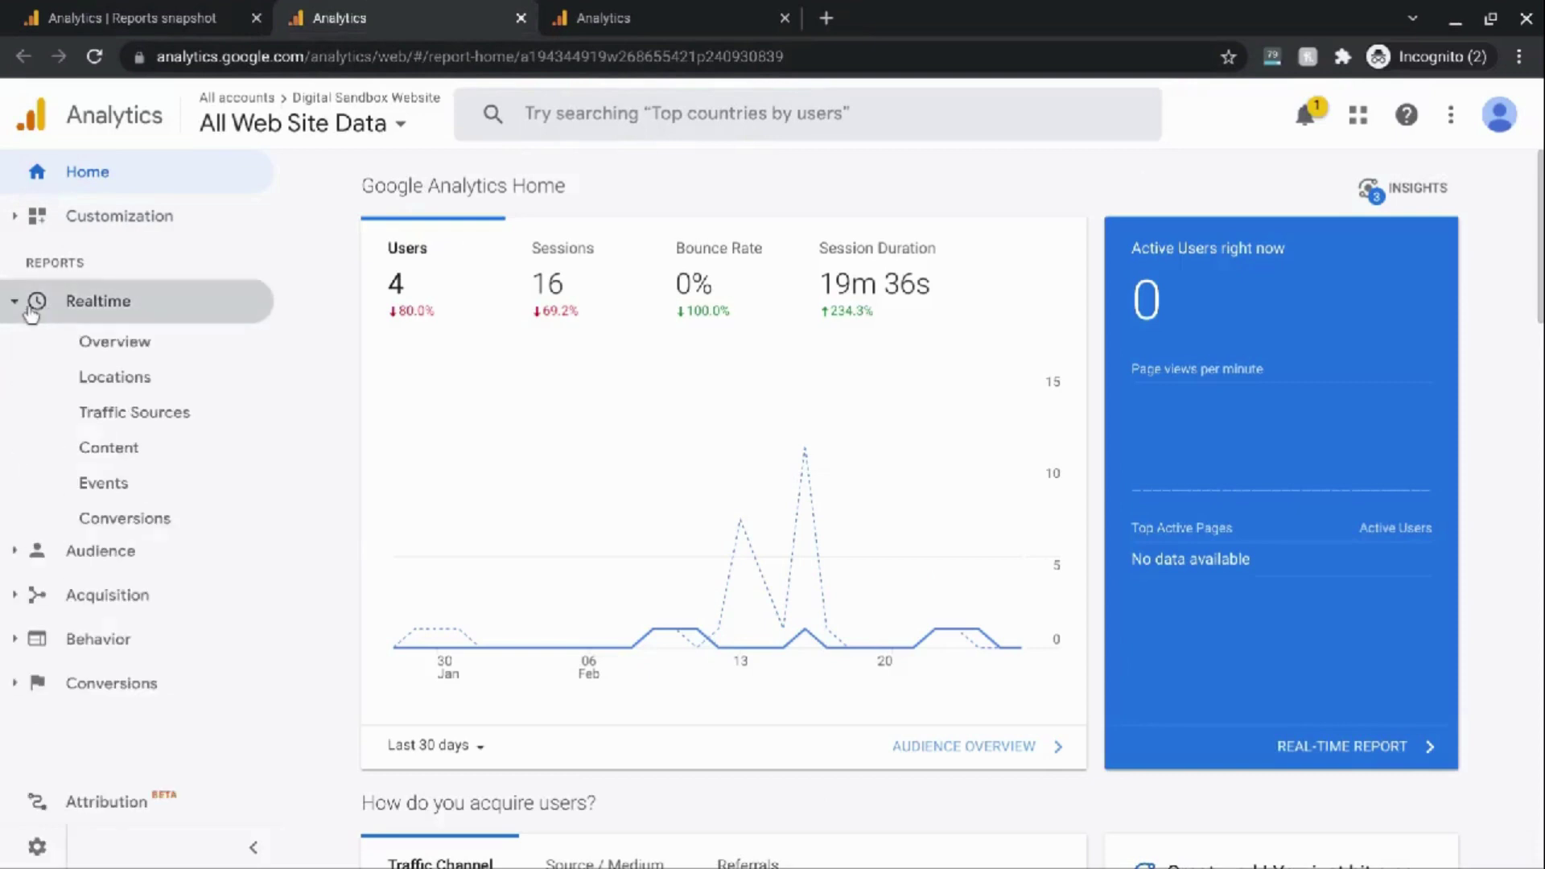
click(29, 561)
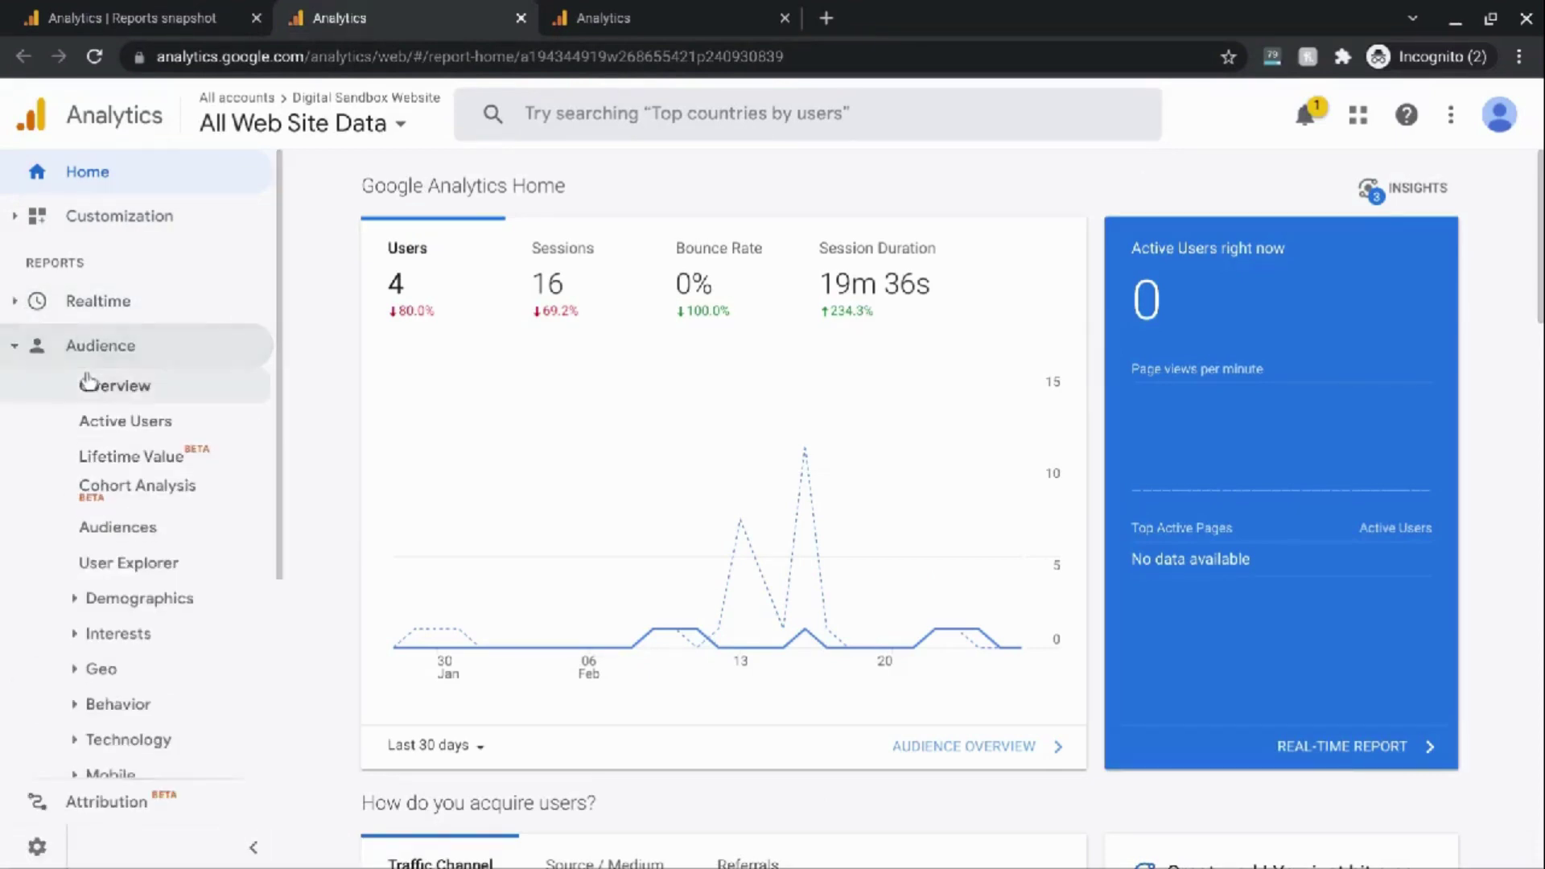
click(100, 346)
click(522, 18)
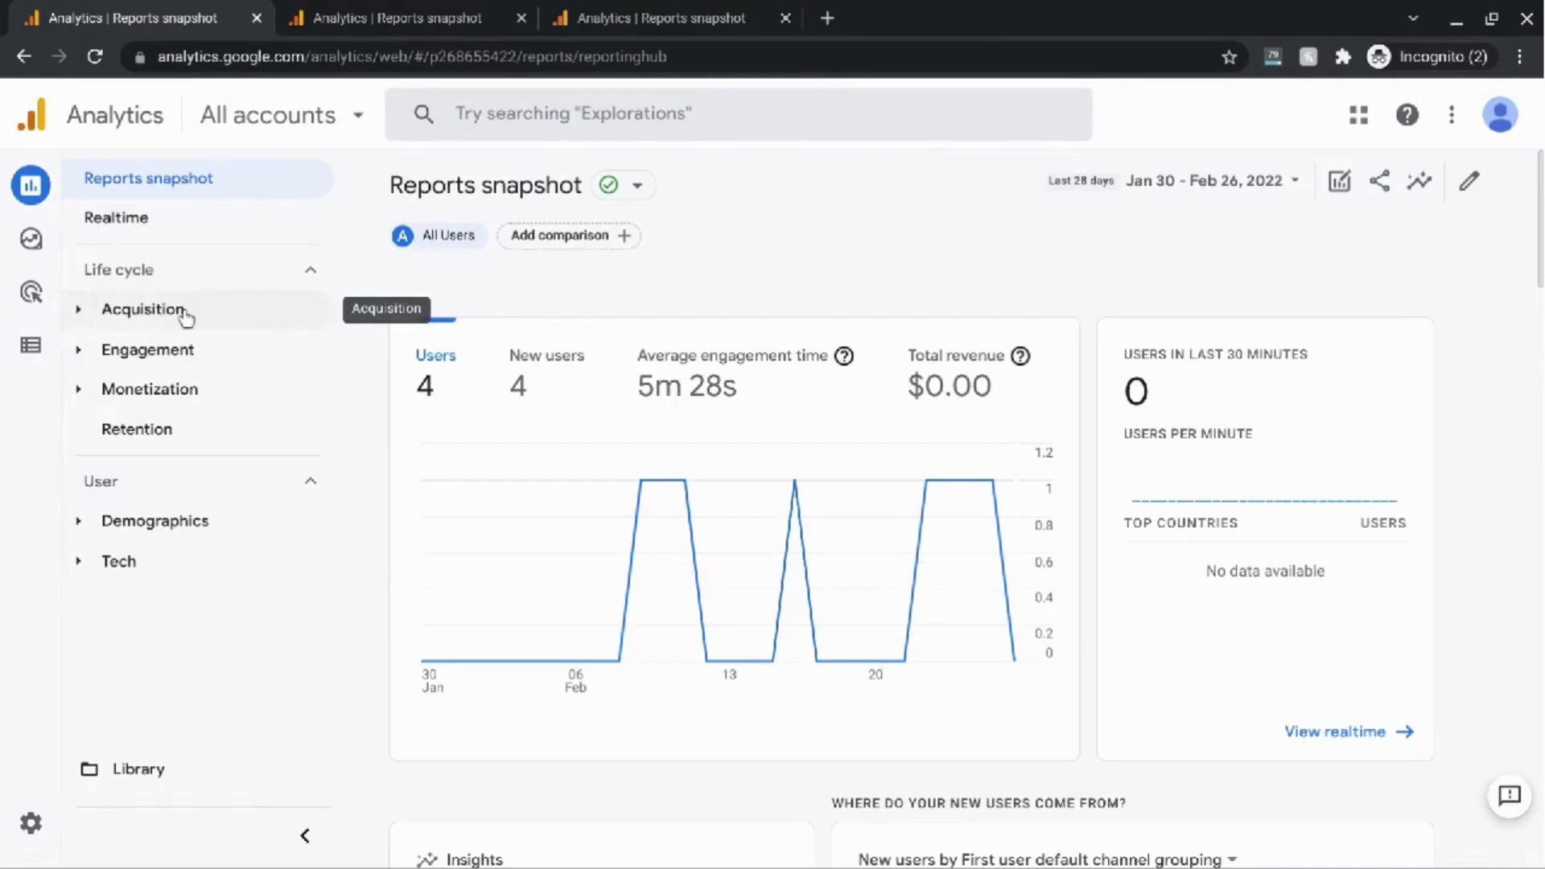
- Glance at the demo store tab, return to the small property, and expand Acquisition
click(581, 12)
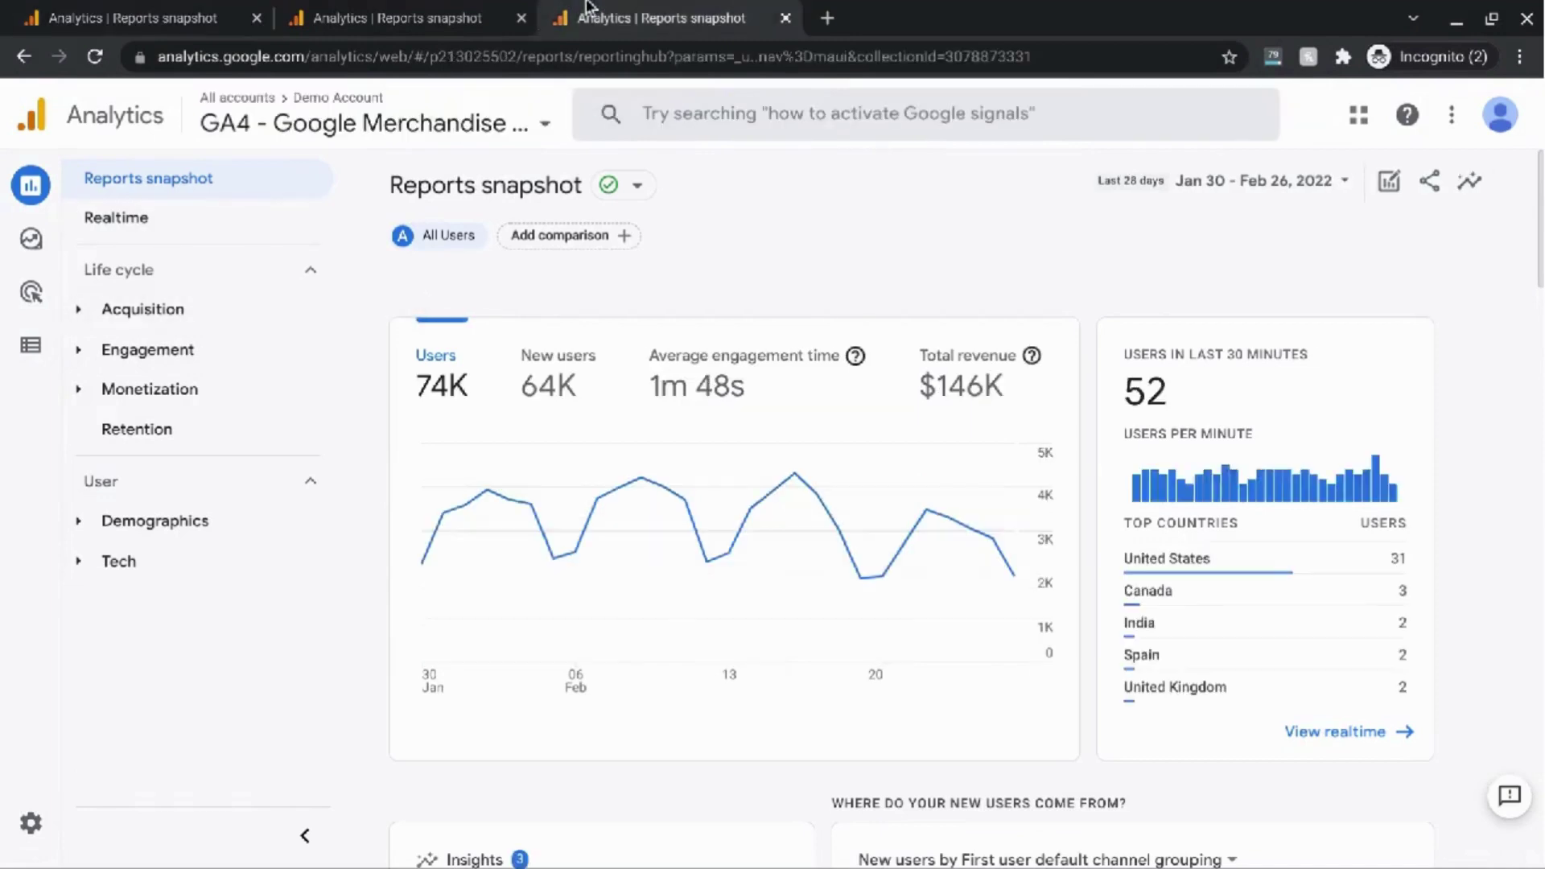
click(173, 10)
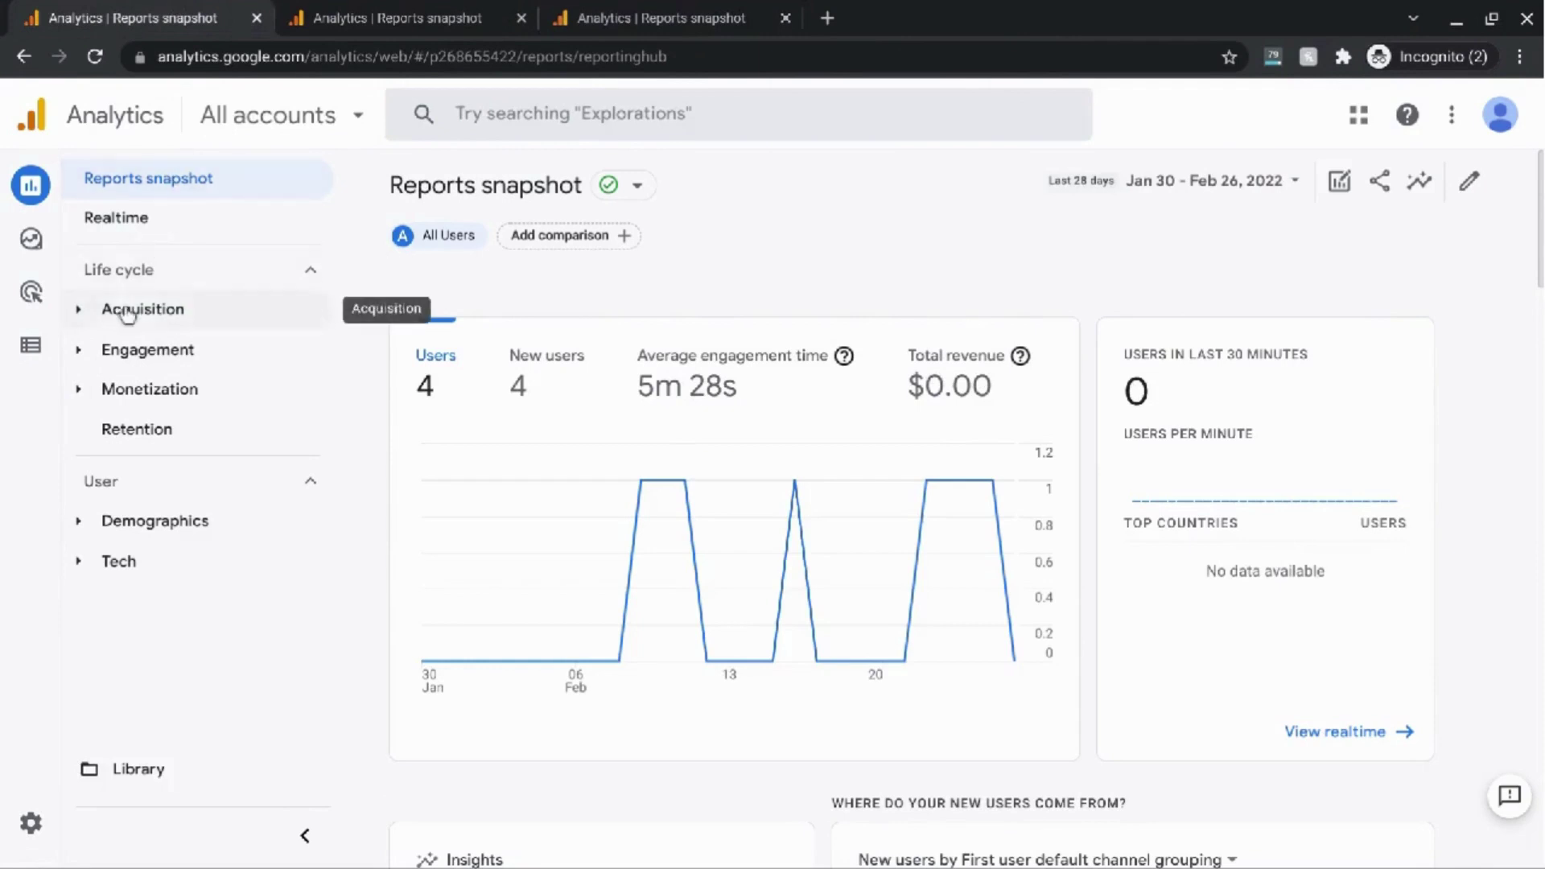
click(81, 314)
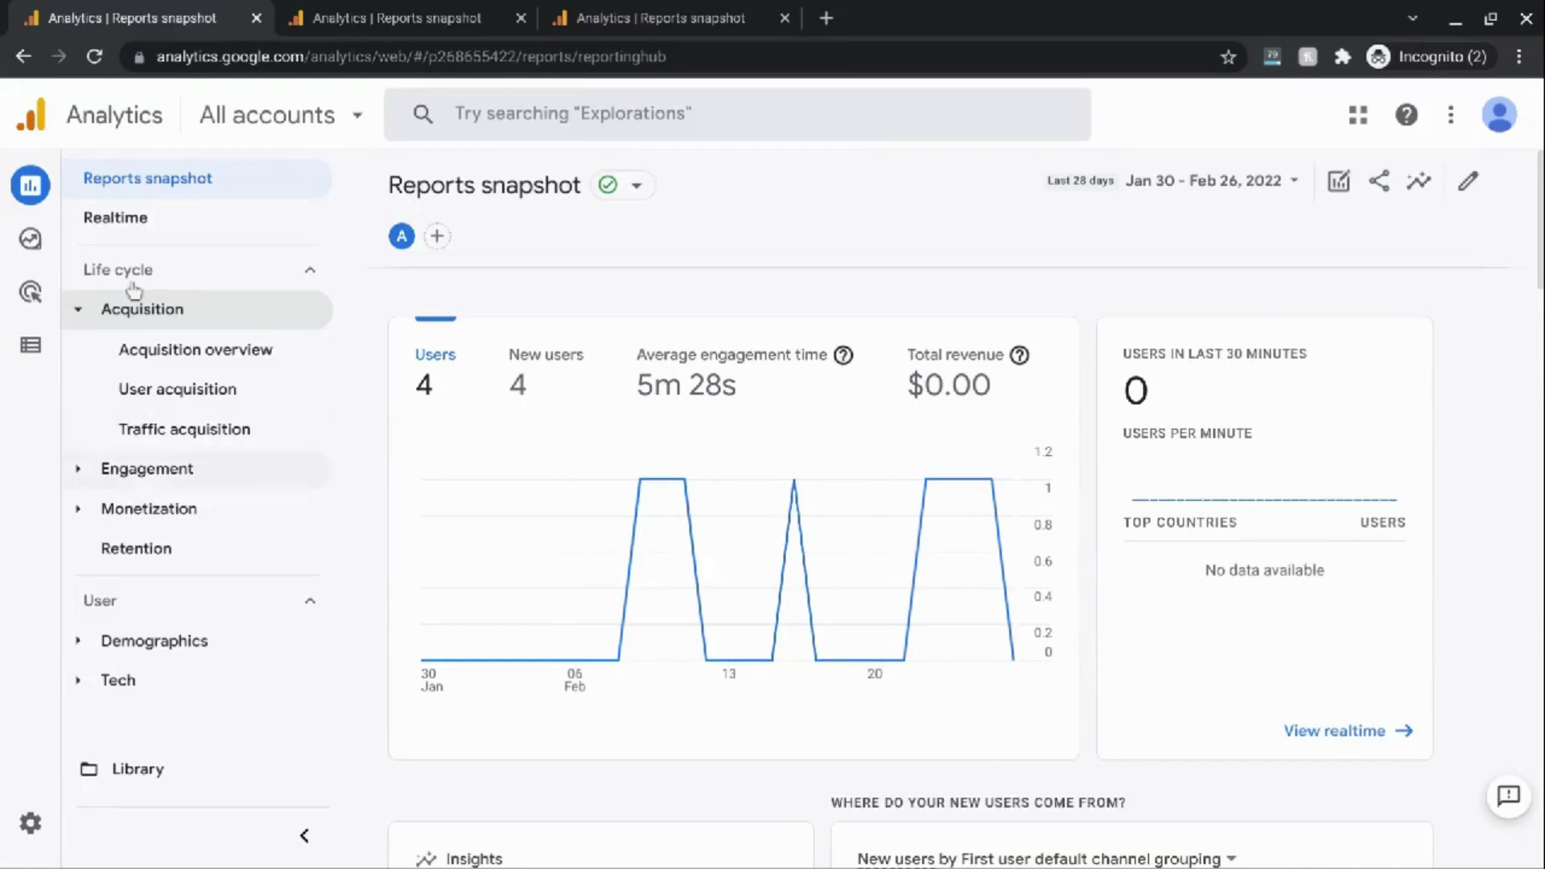
- Browse Engagement, Monetization and the Demographics overview, then collapse them and return to the snapshot
click(79, 473)
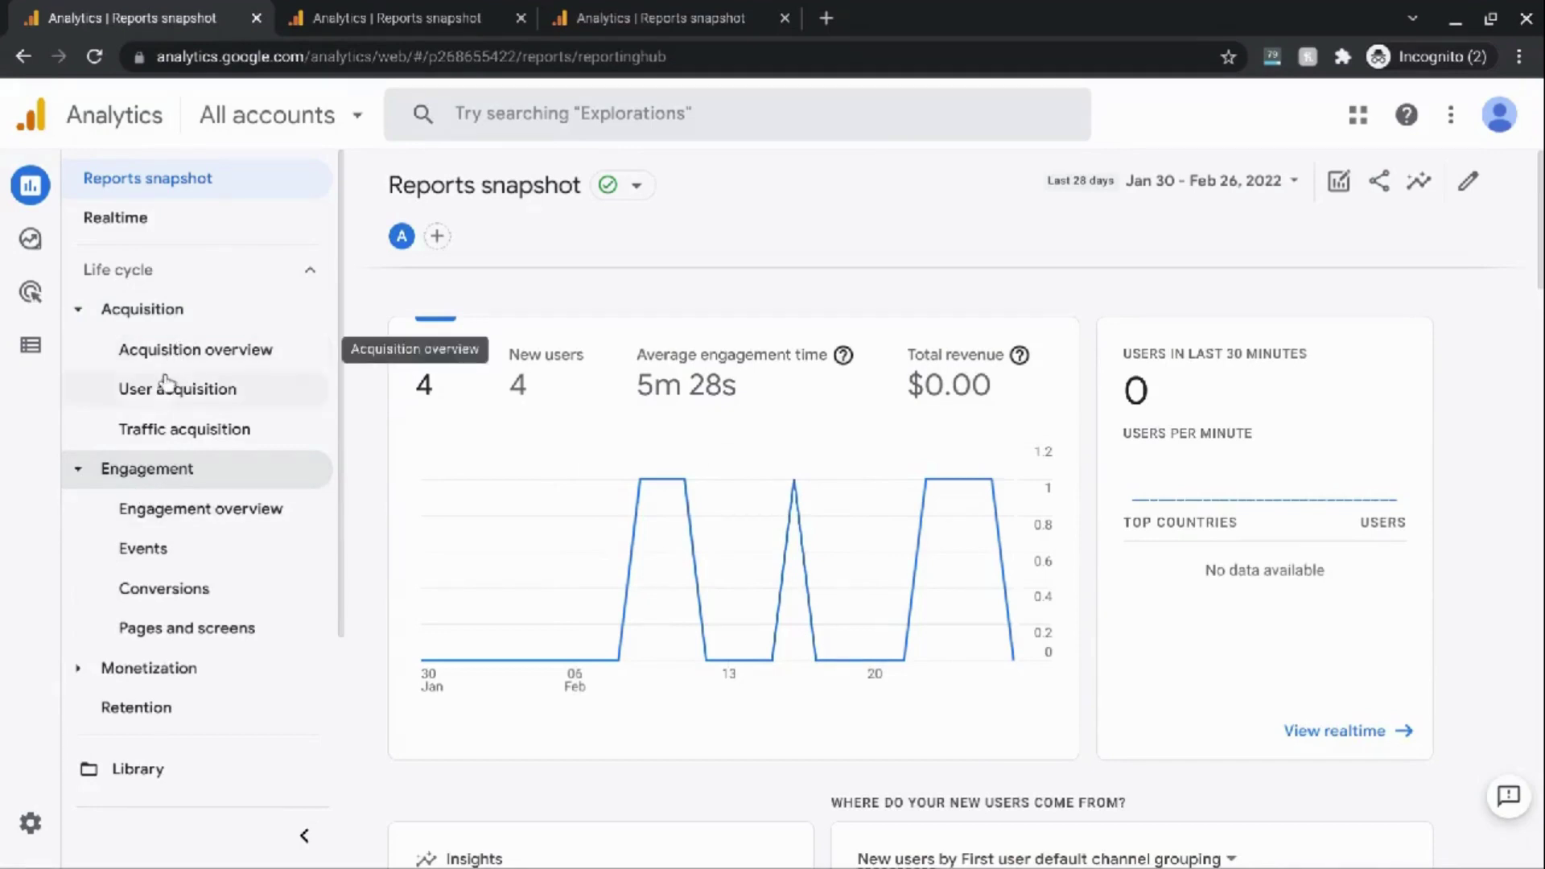
click(89, 667)
scroll(92, 635, down, 2)
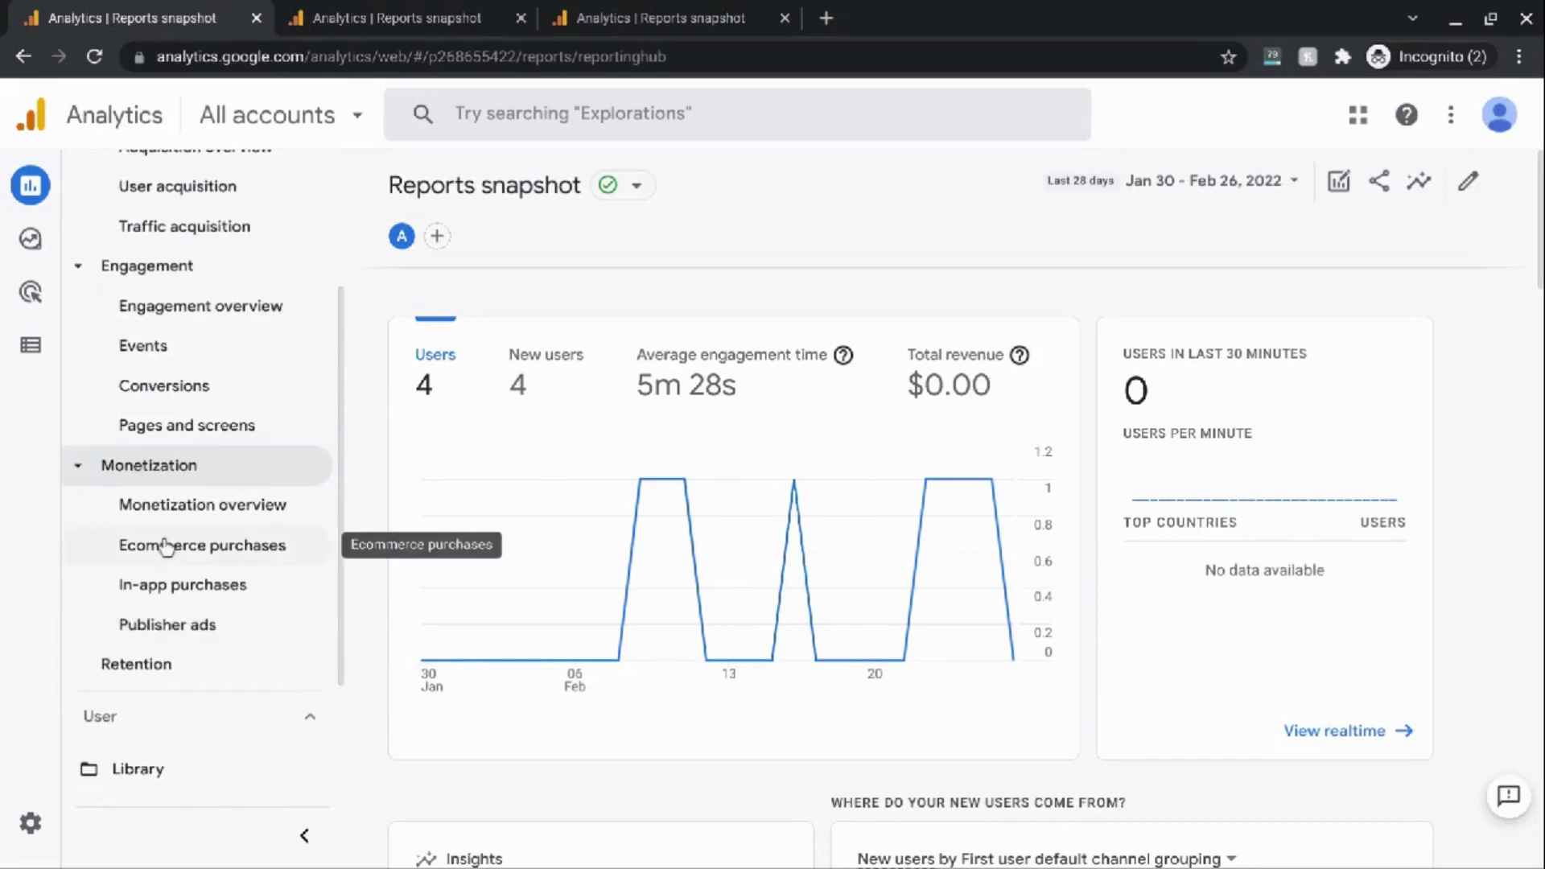
scroll(163, 545, down, 1)
click(145, 676)
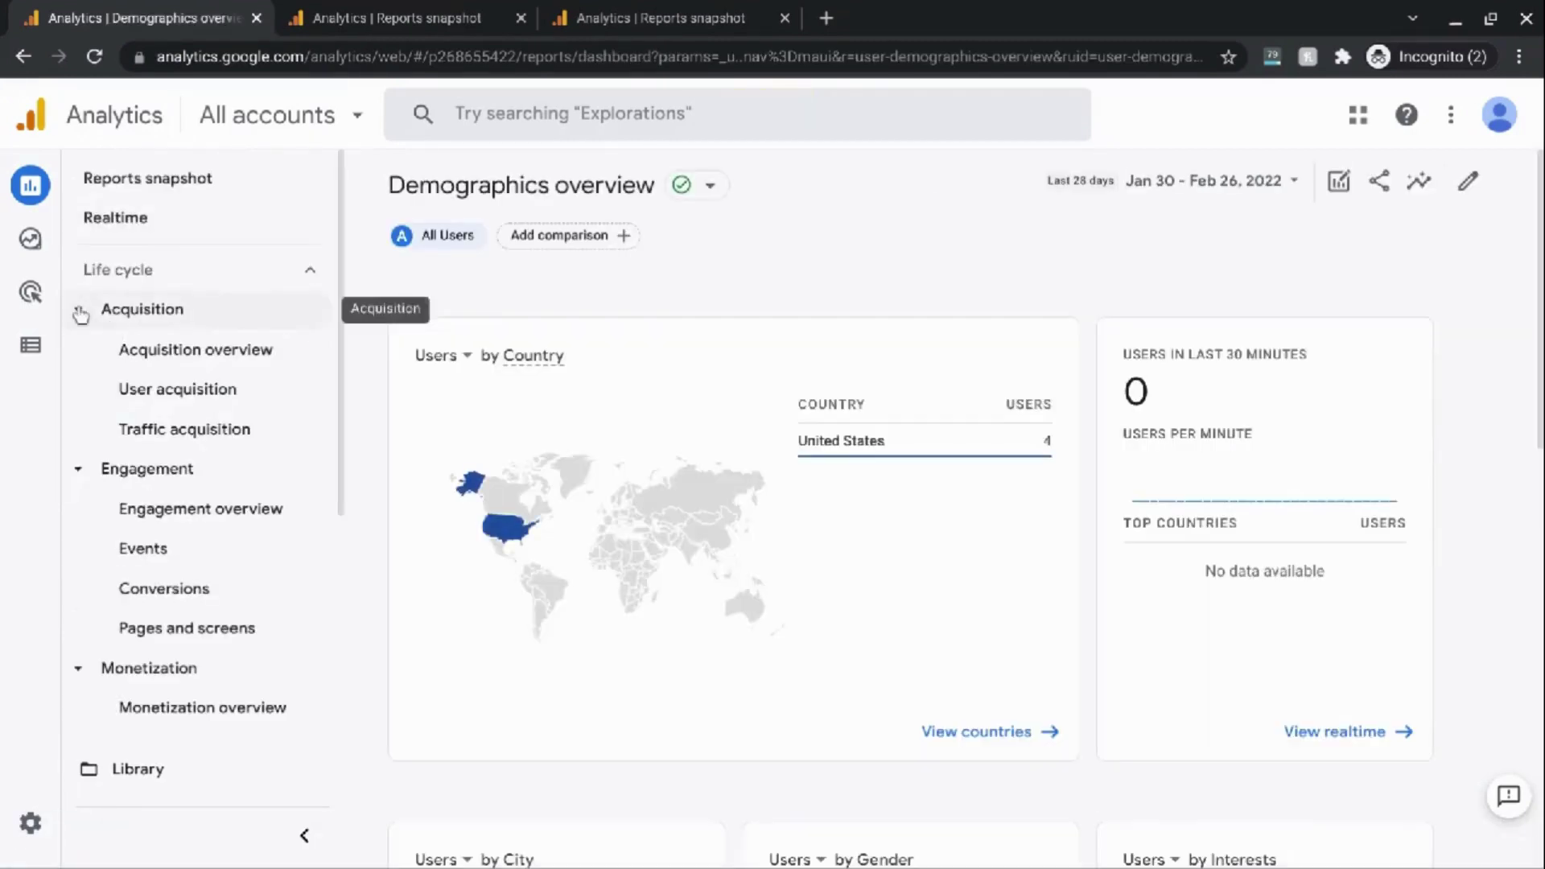
click(74, 692)
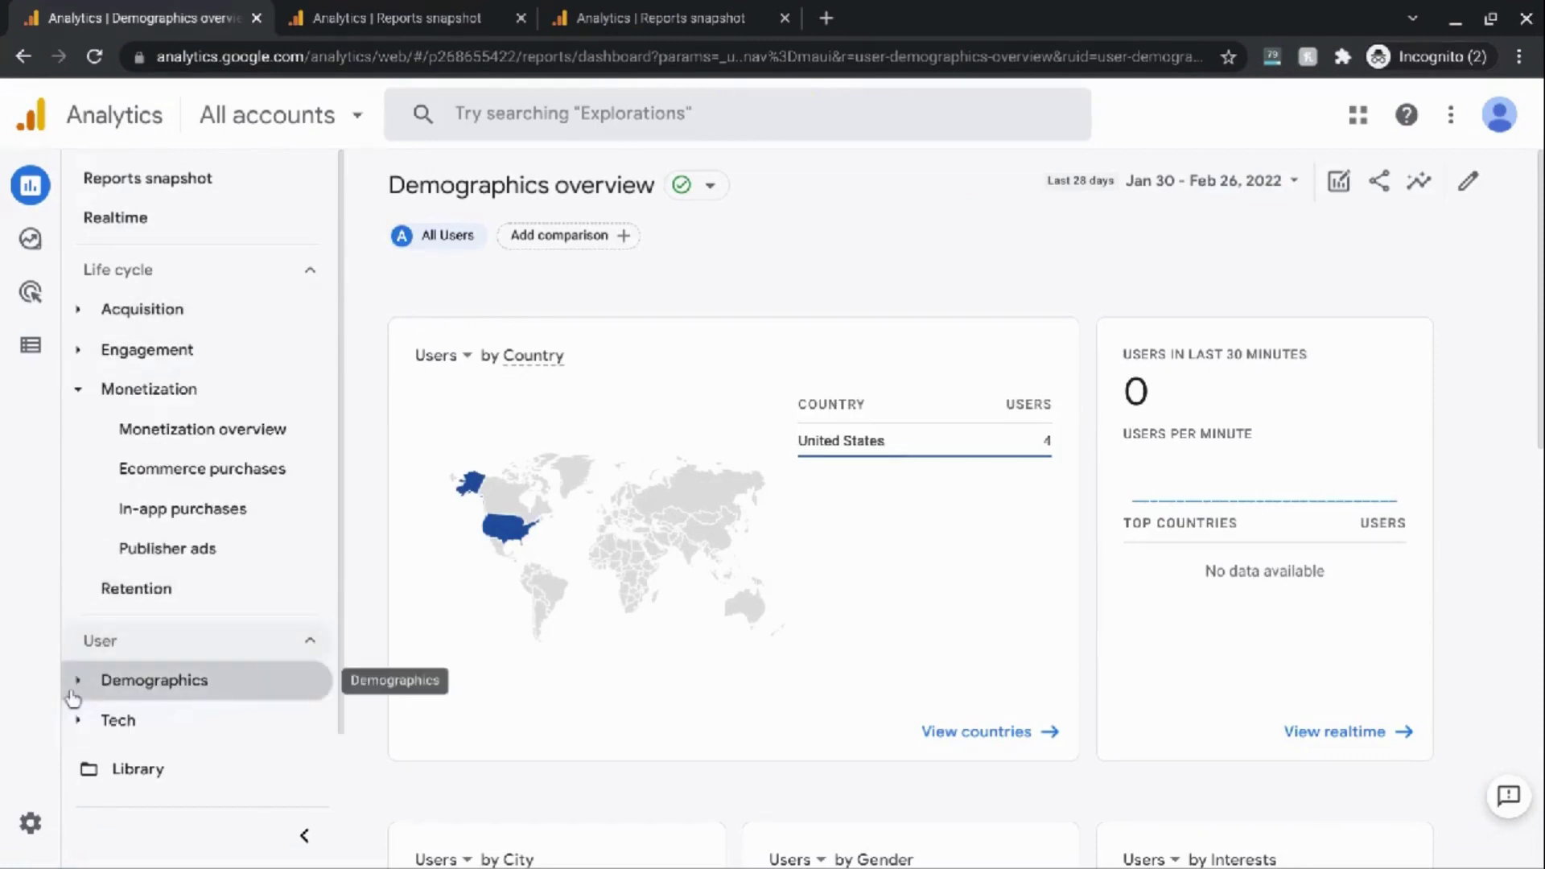
click(77, 390)
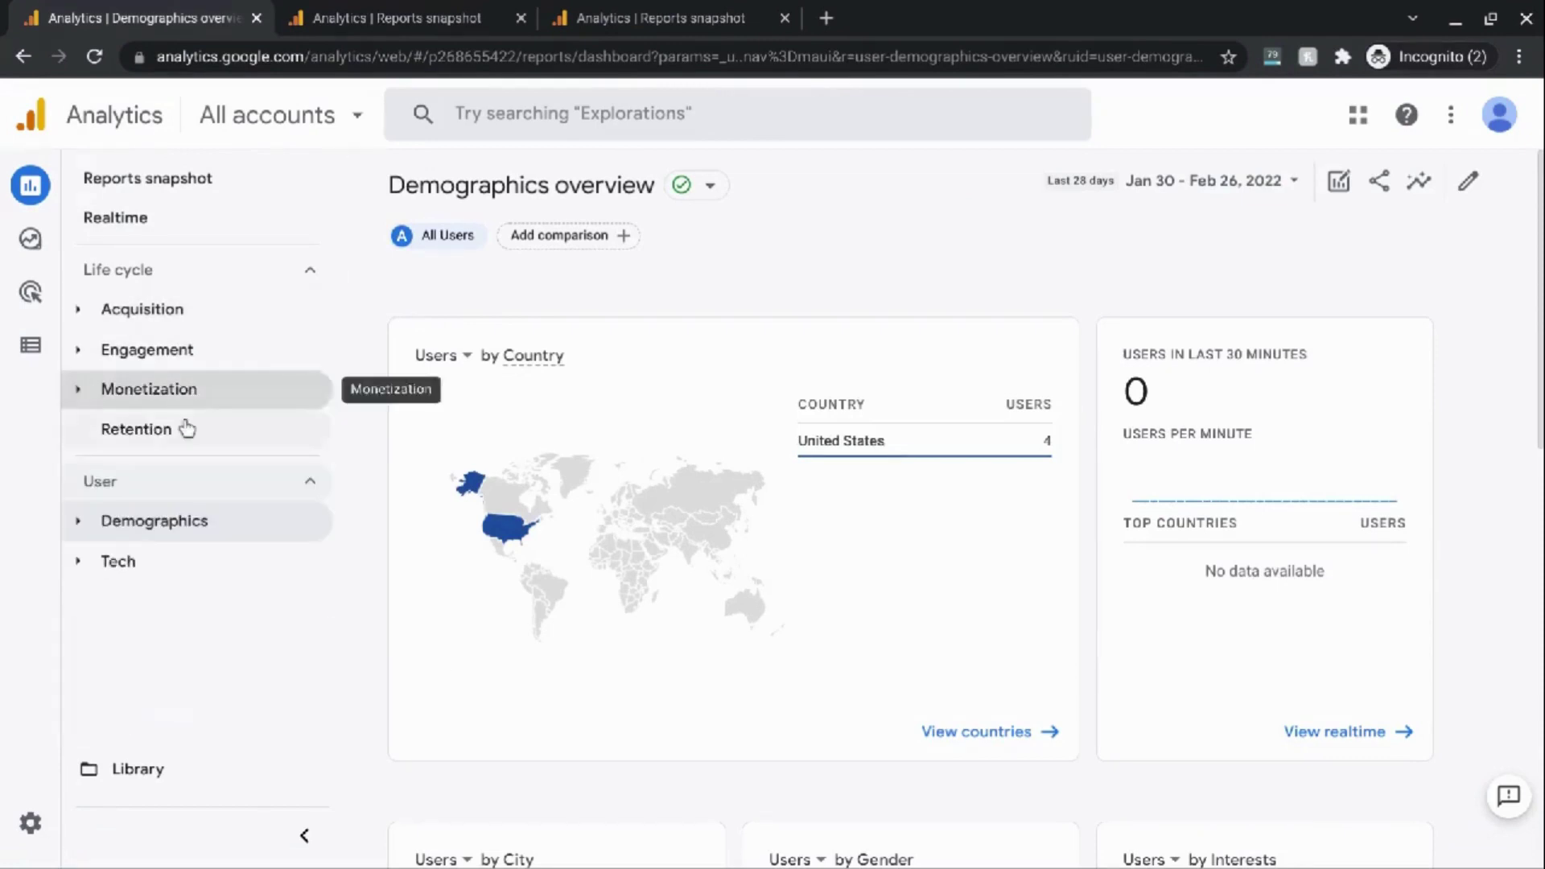
click(165, 176)
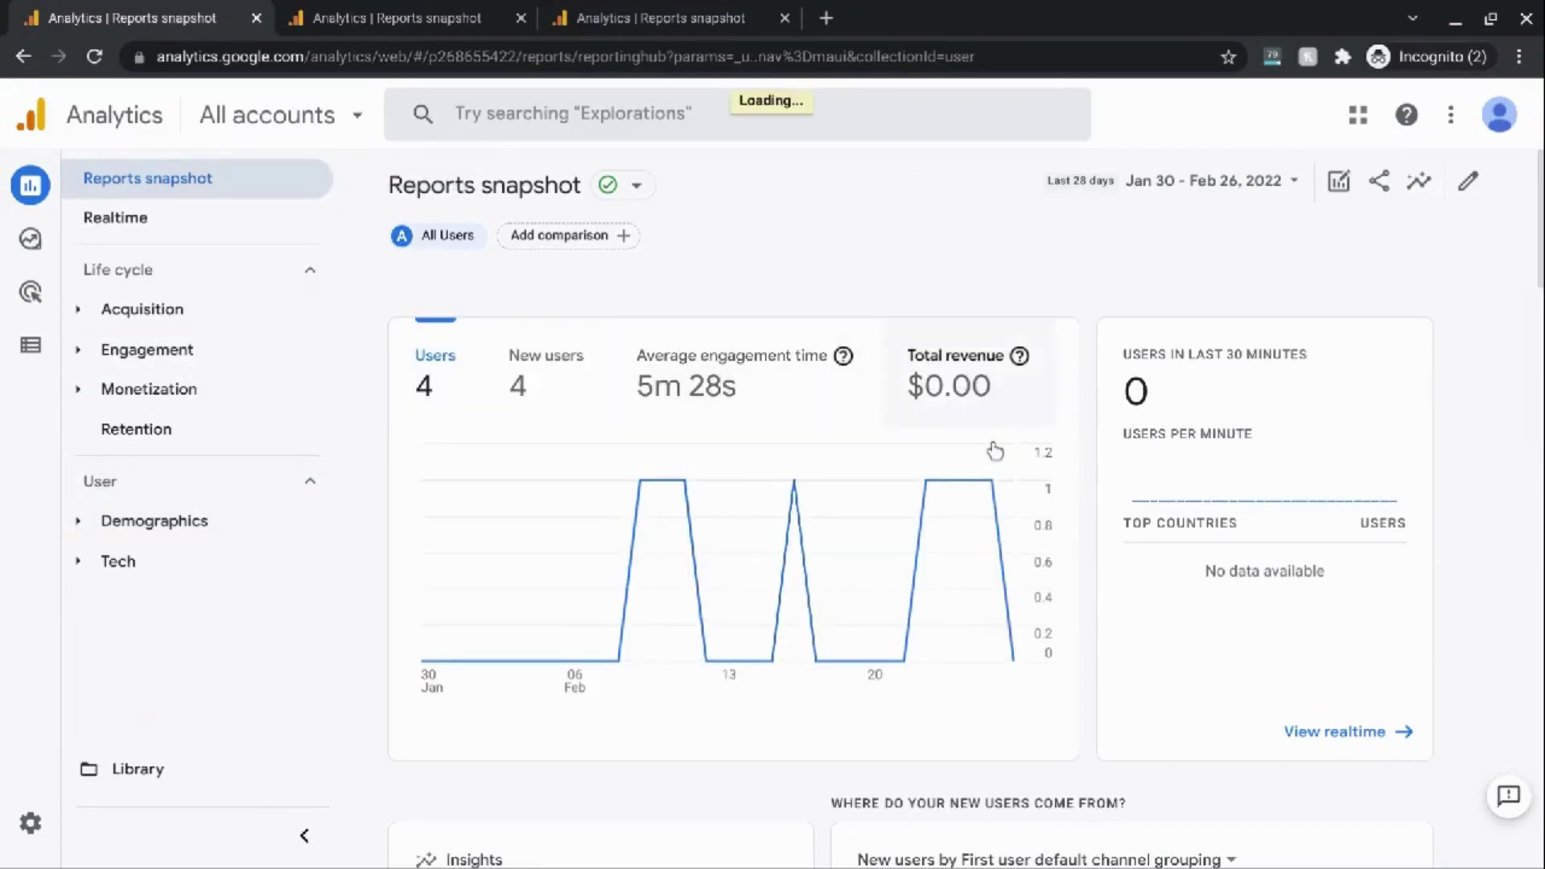
mouse_move(928, 566)
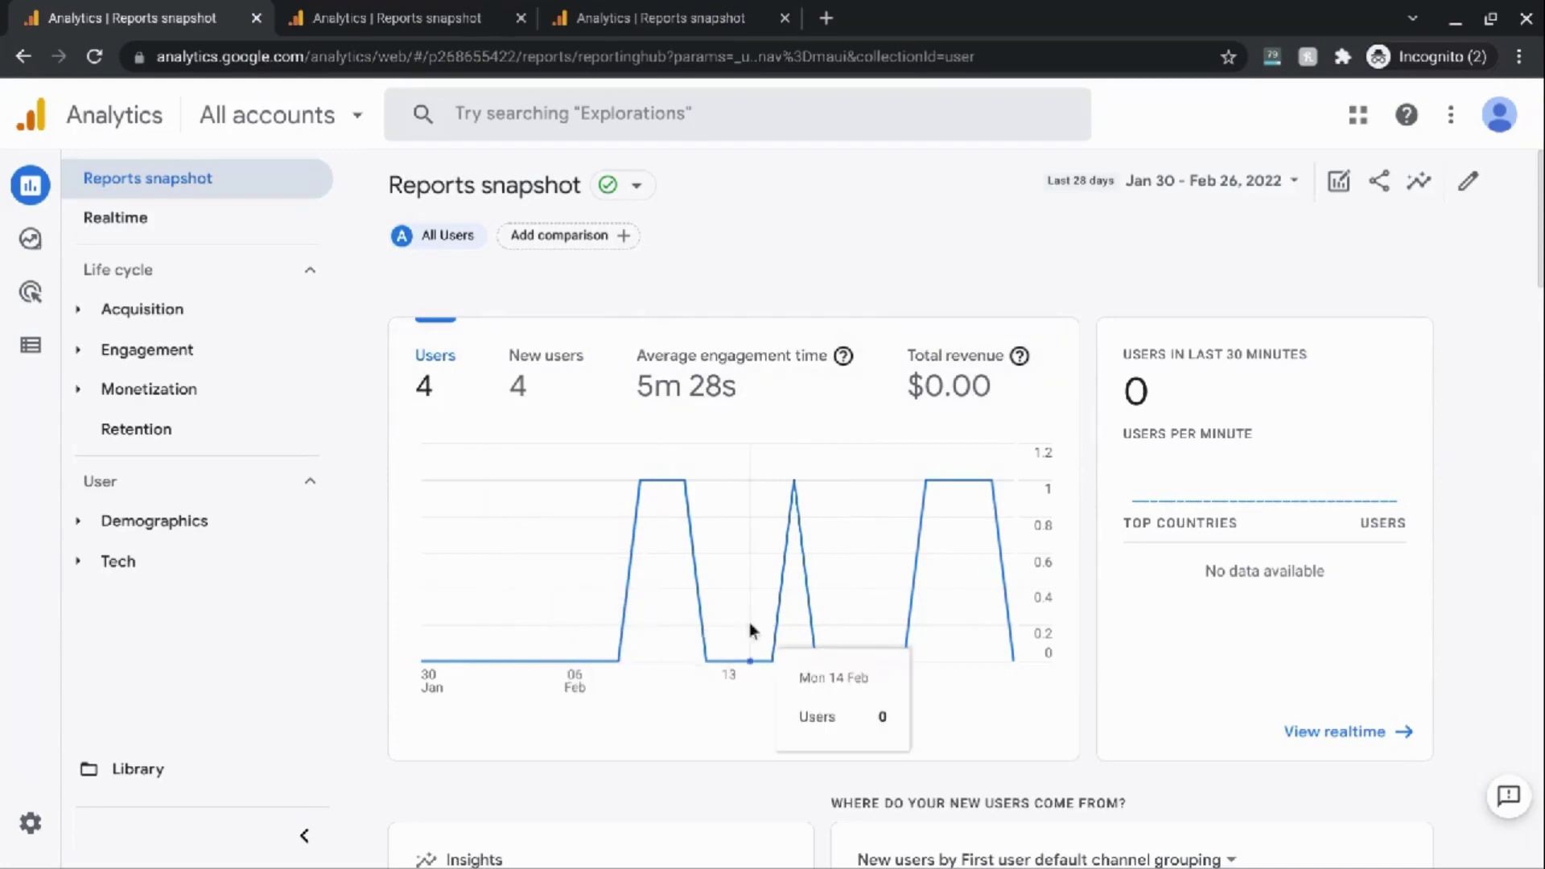
- Expand Acquisition, then scroll through the snapshot's activity, retention, top pages and top events cards
scroll(857, 606, down, 1)
click(142, 309)
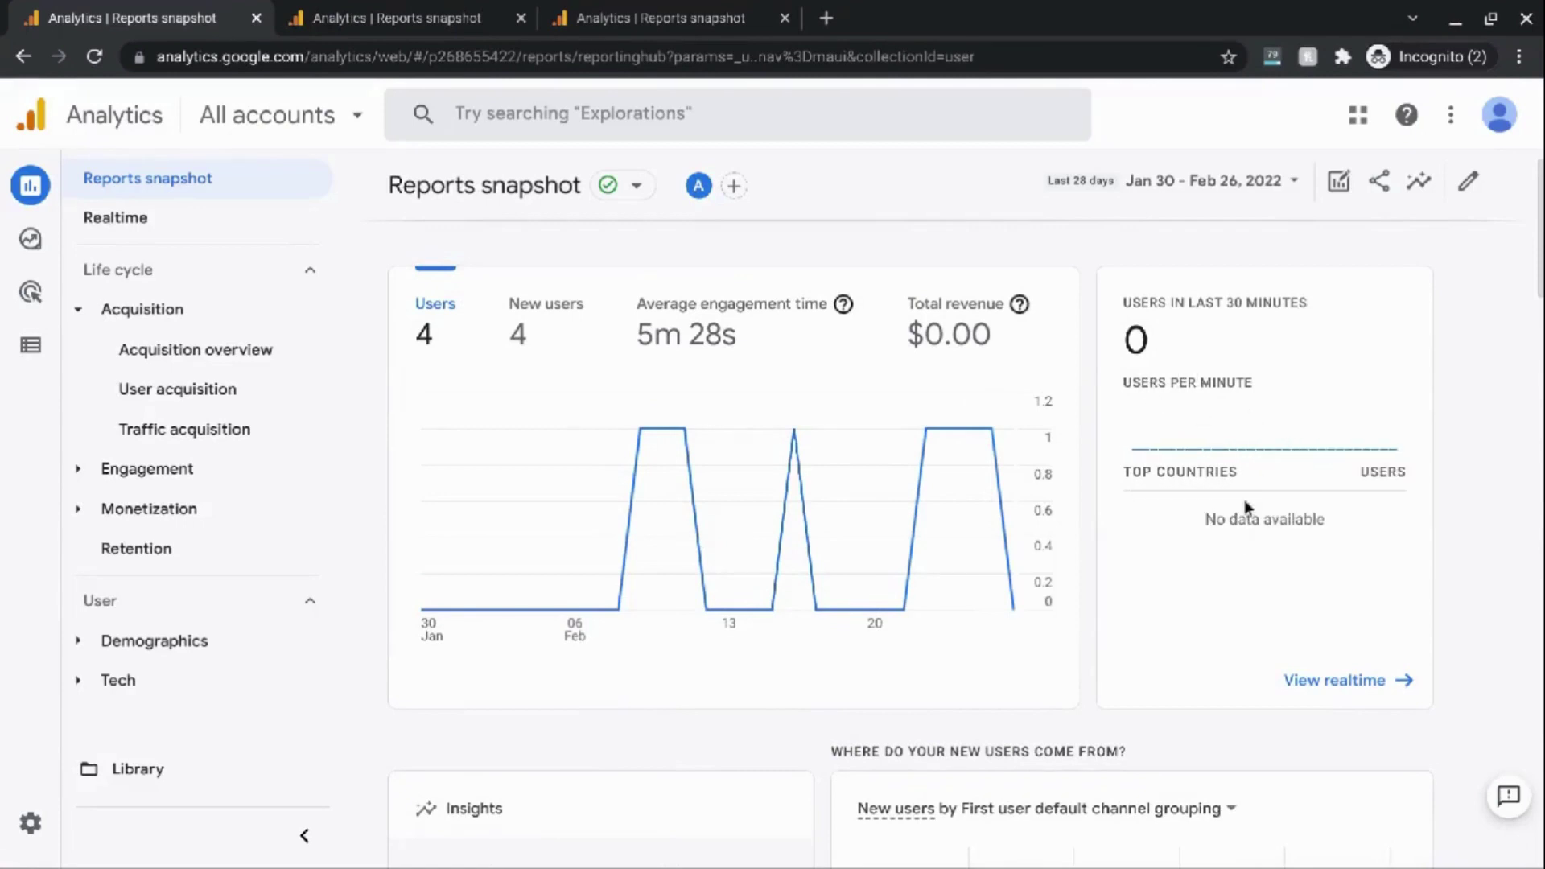
scroll(833, 613, down, 6)
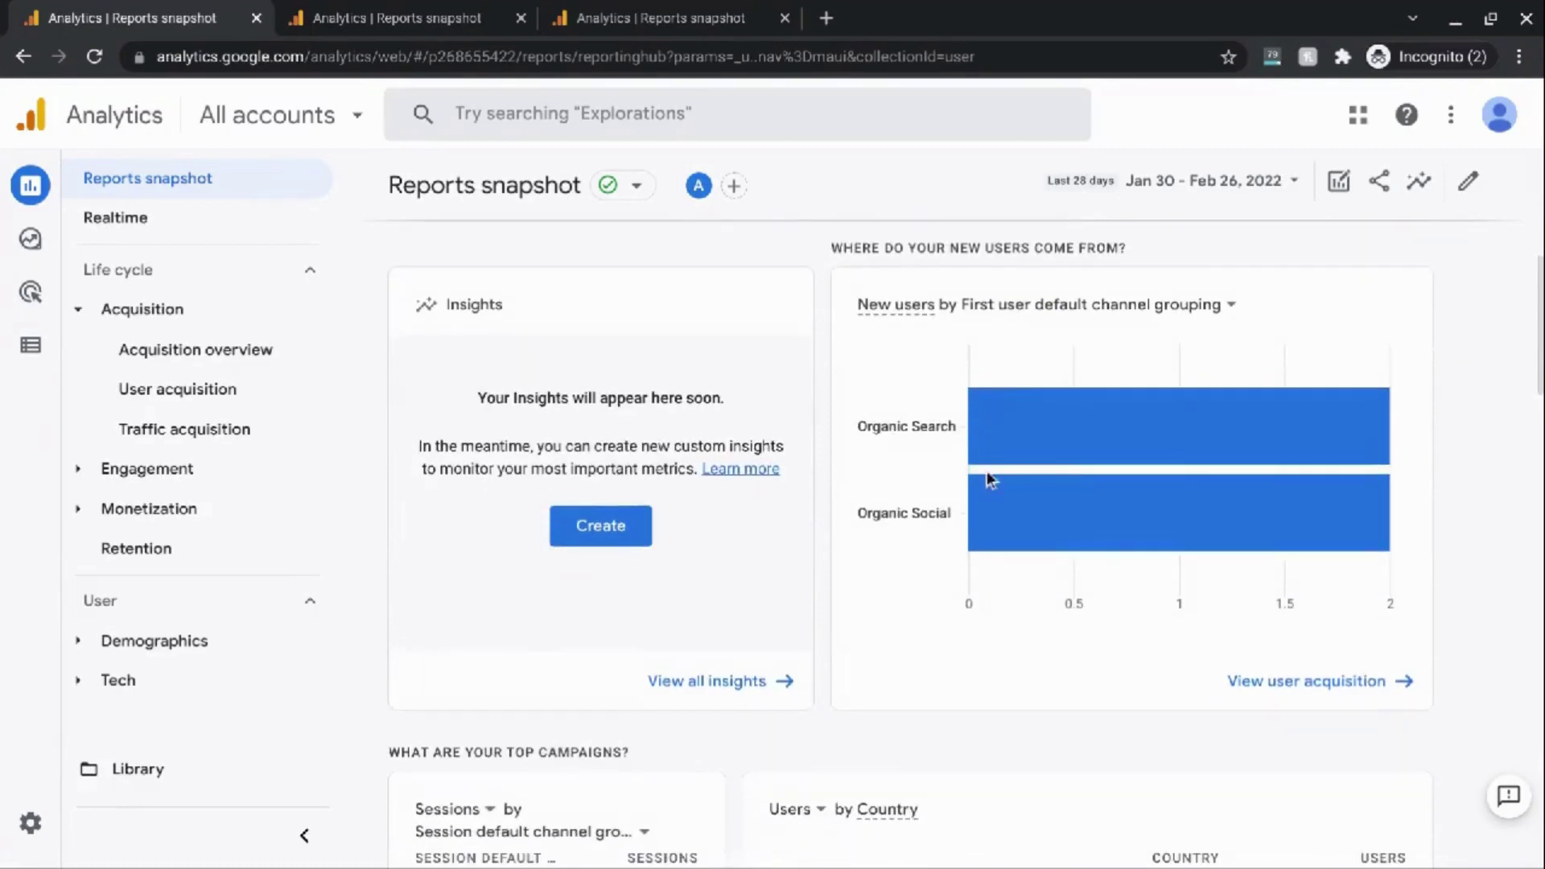
scroll(902, 585, down, 1)
scroll(902, 585, down, 3)
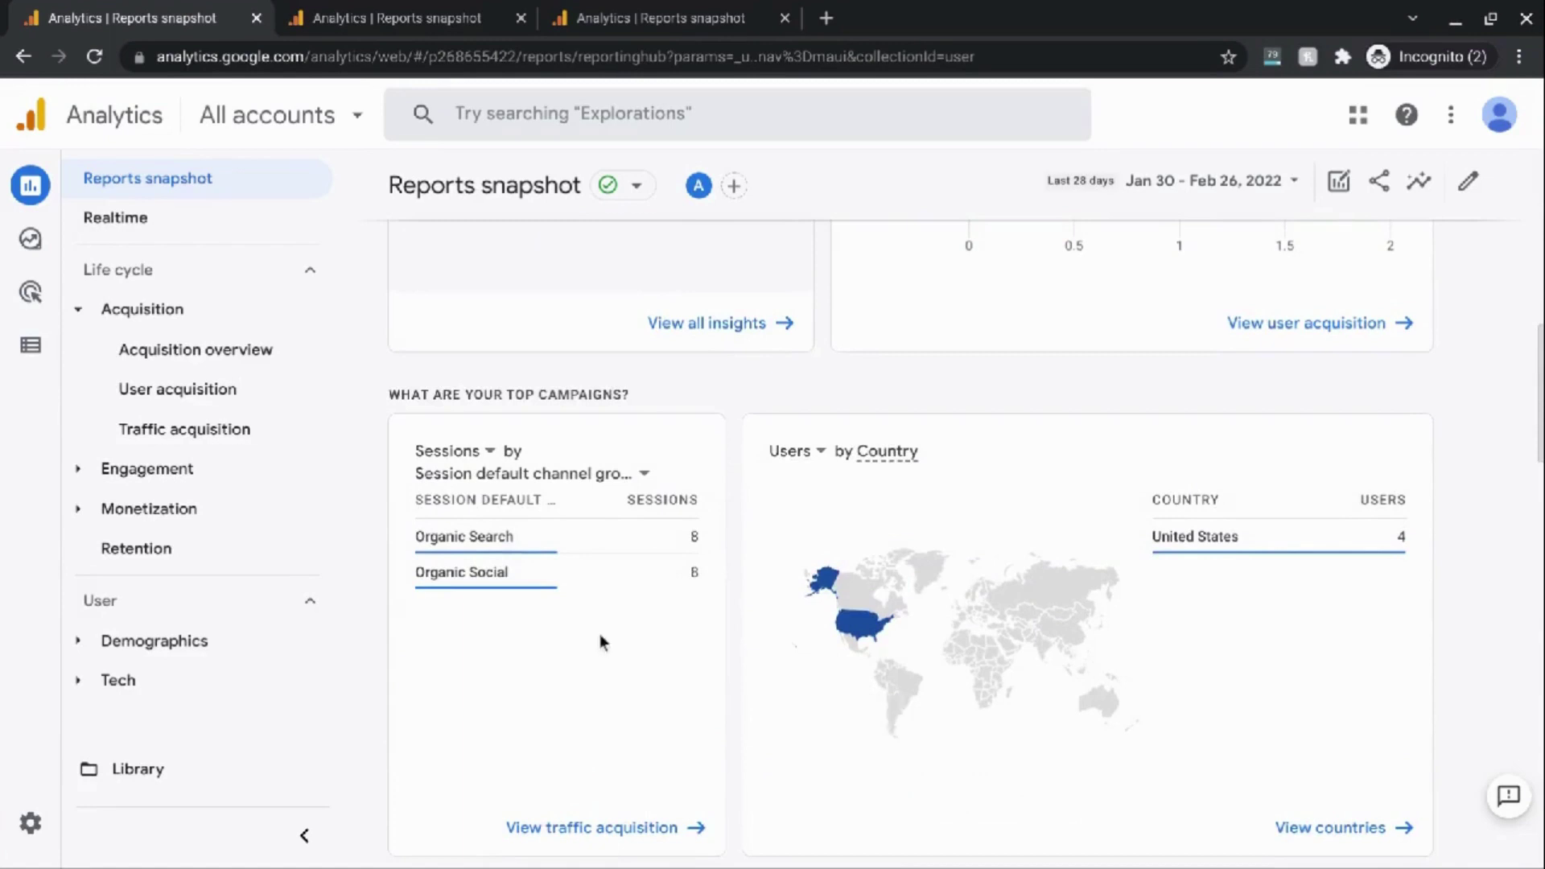
mouse_move(1074, 605)
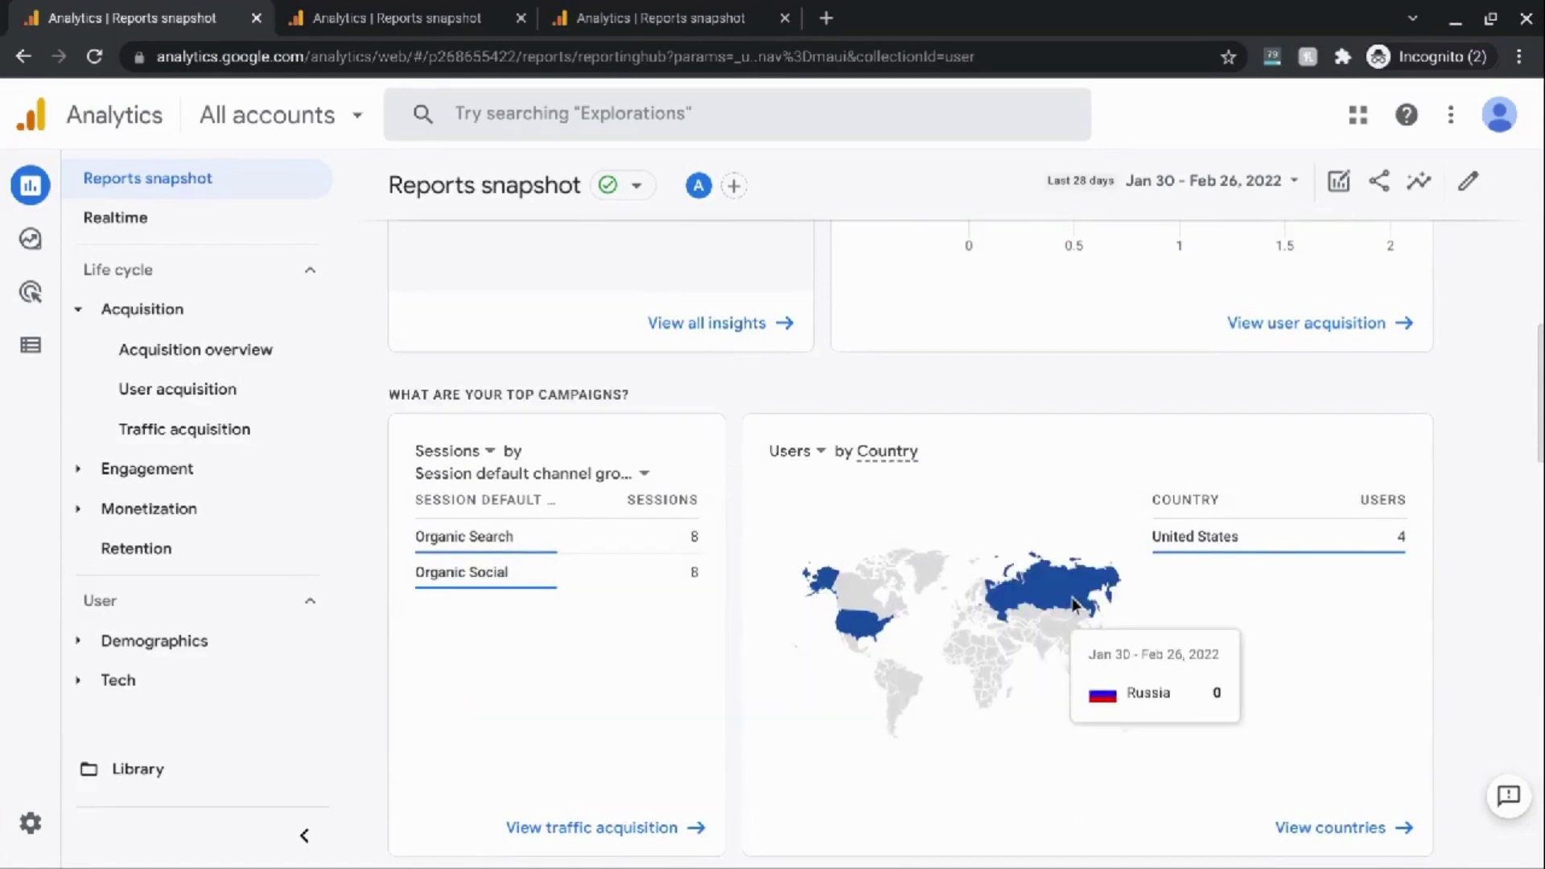
scroll(1074, 605, down, 3)
scroll(851, 524, down, 1)
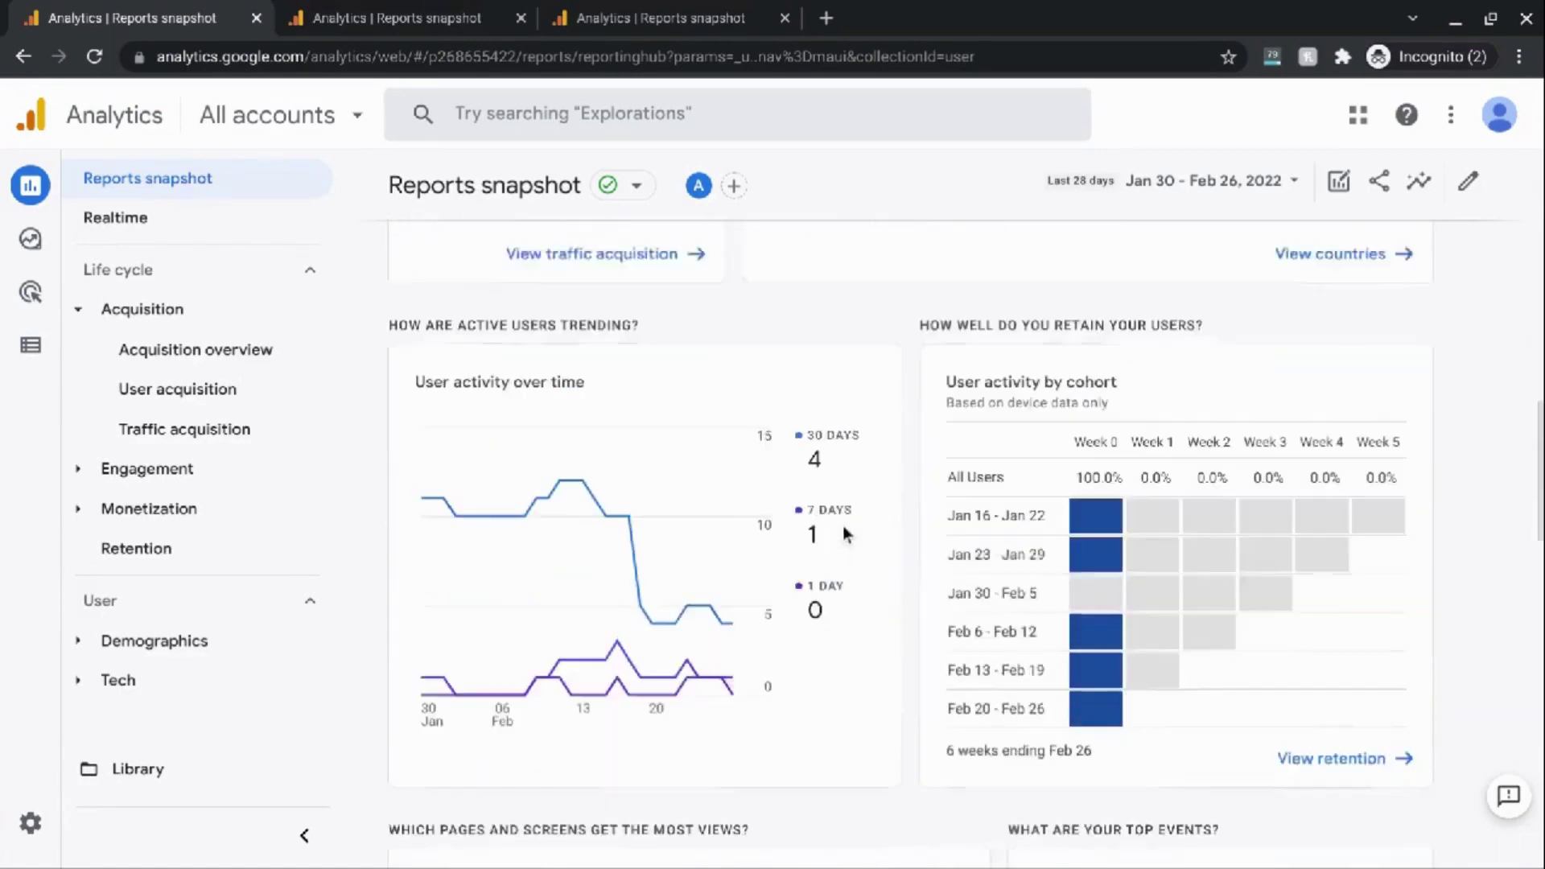
scroll(749, 591, down, 2)
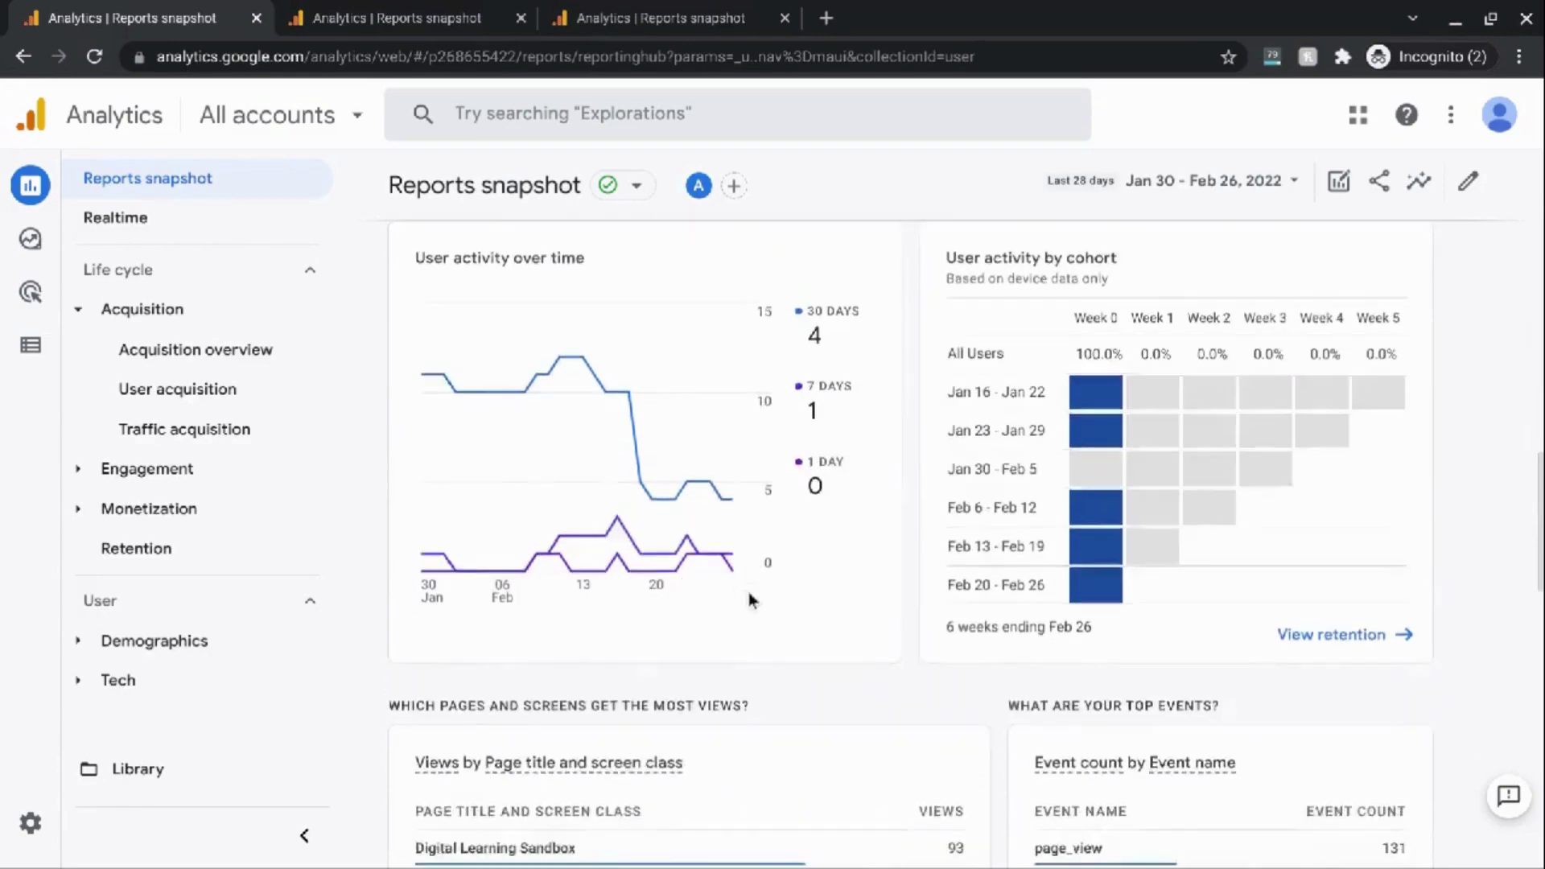
scroll(748, 593, down, 3)
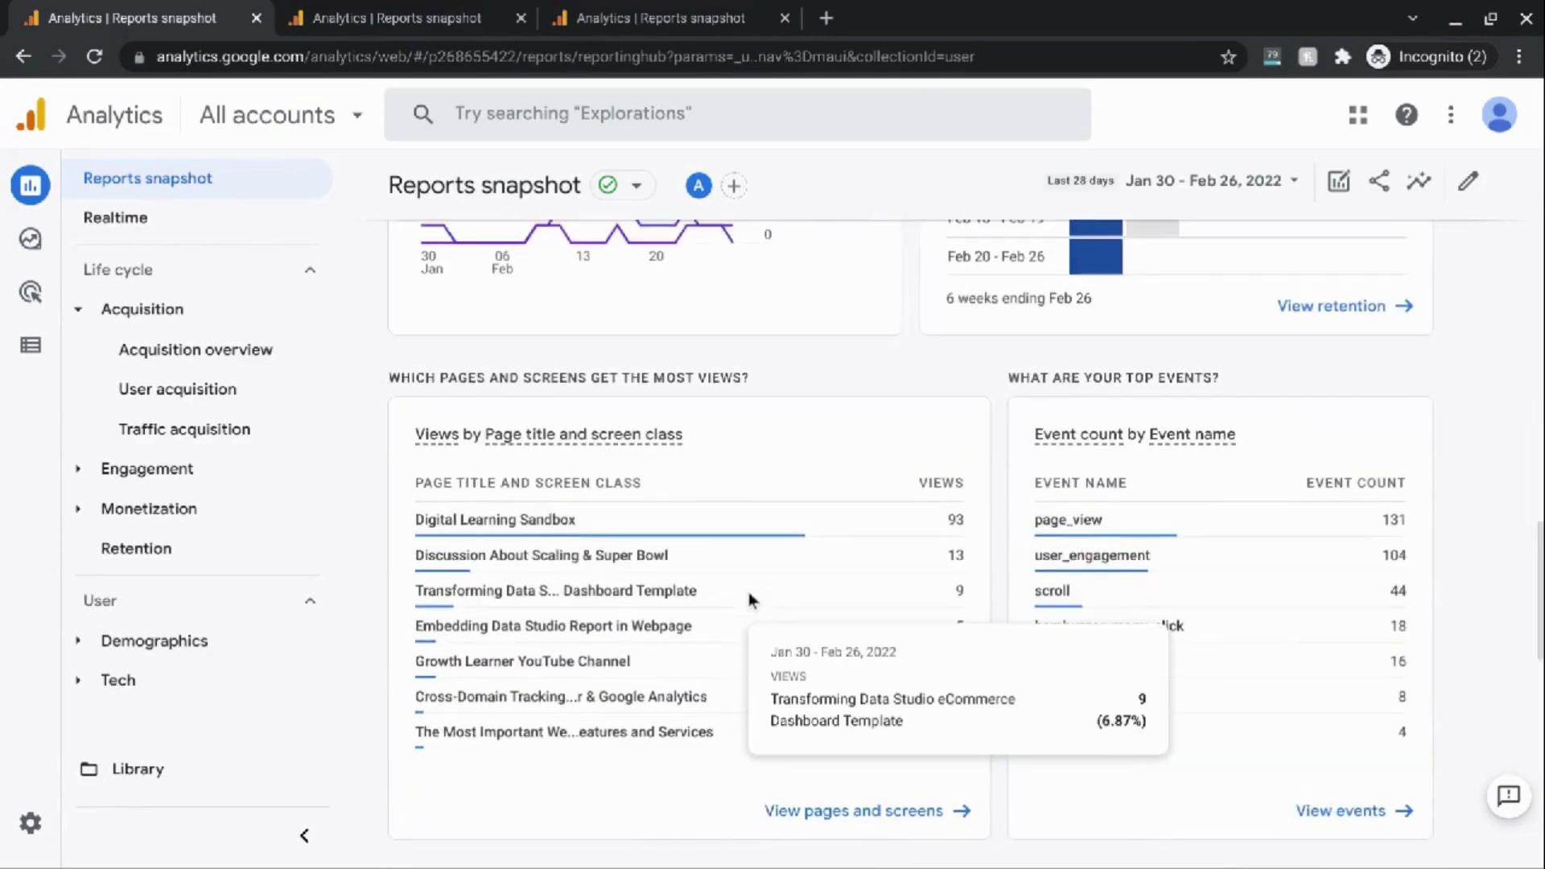
scroll(749, 599, down, 4)
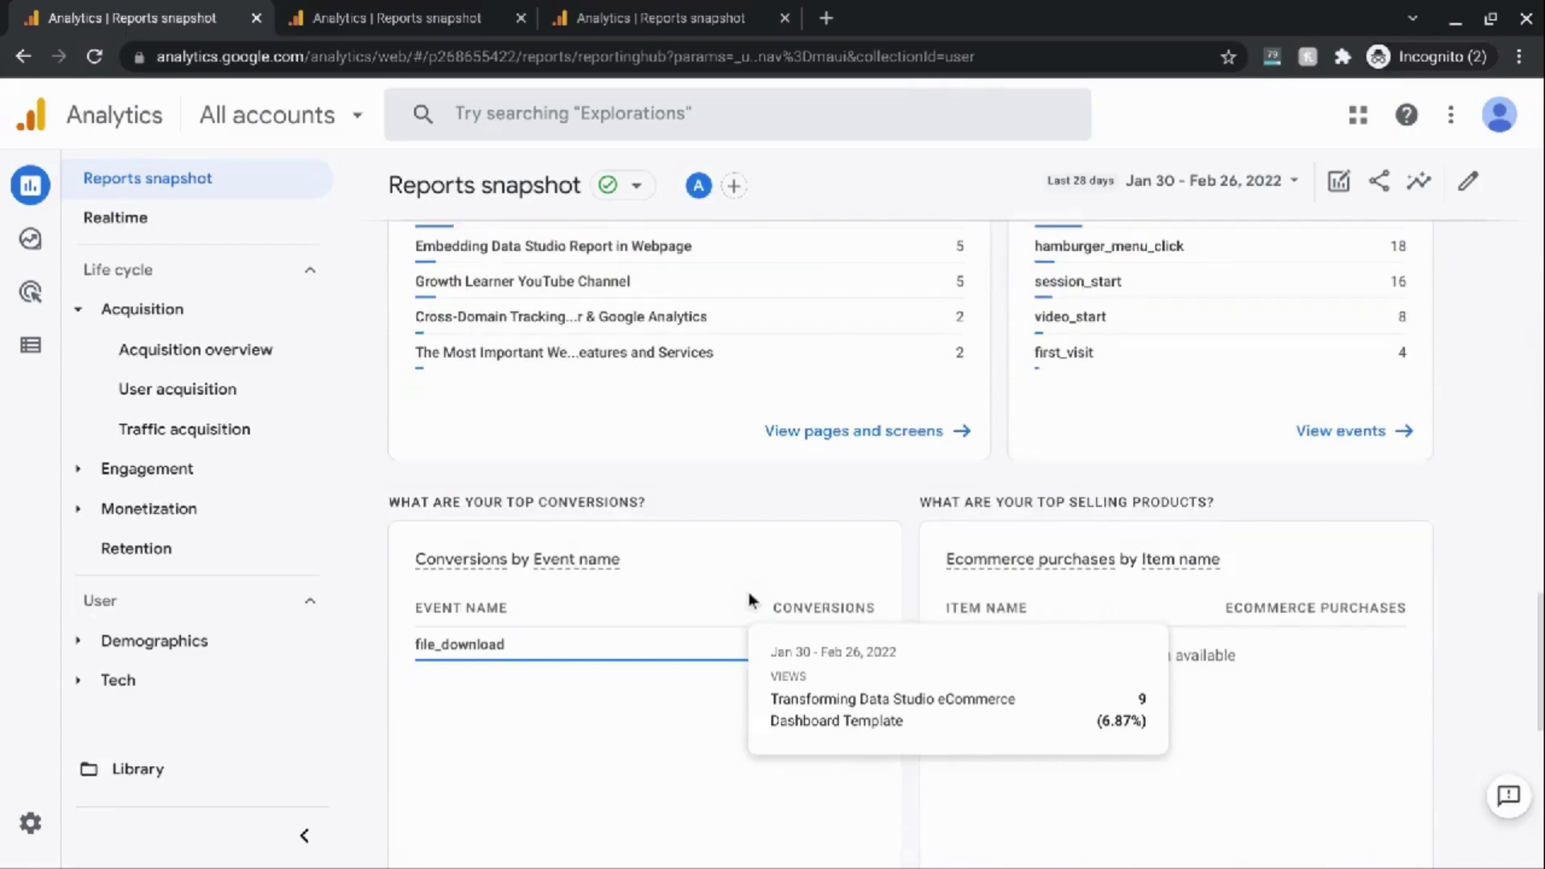
scroll(707, 556, up, 7)
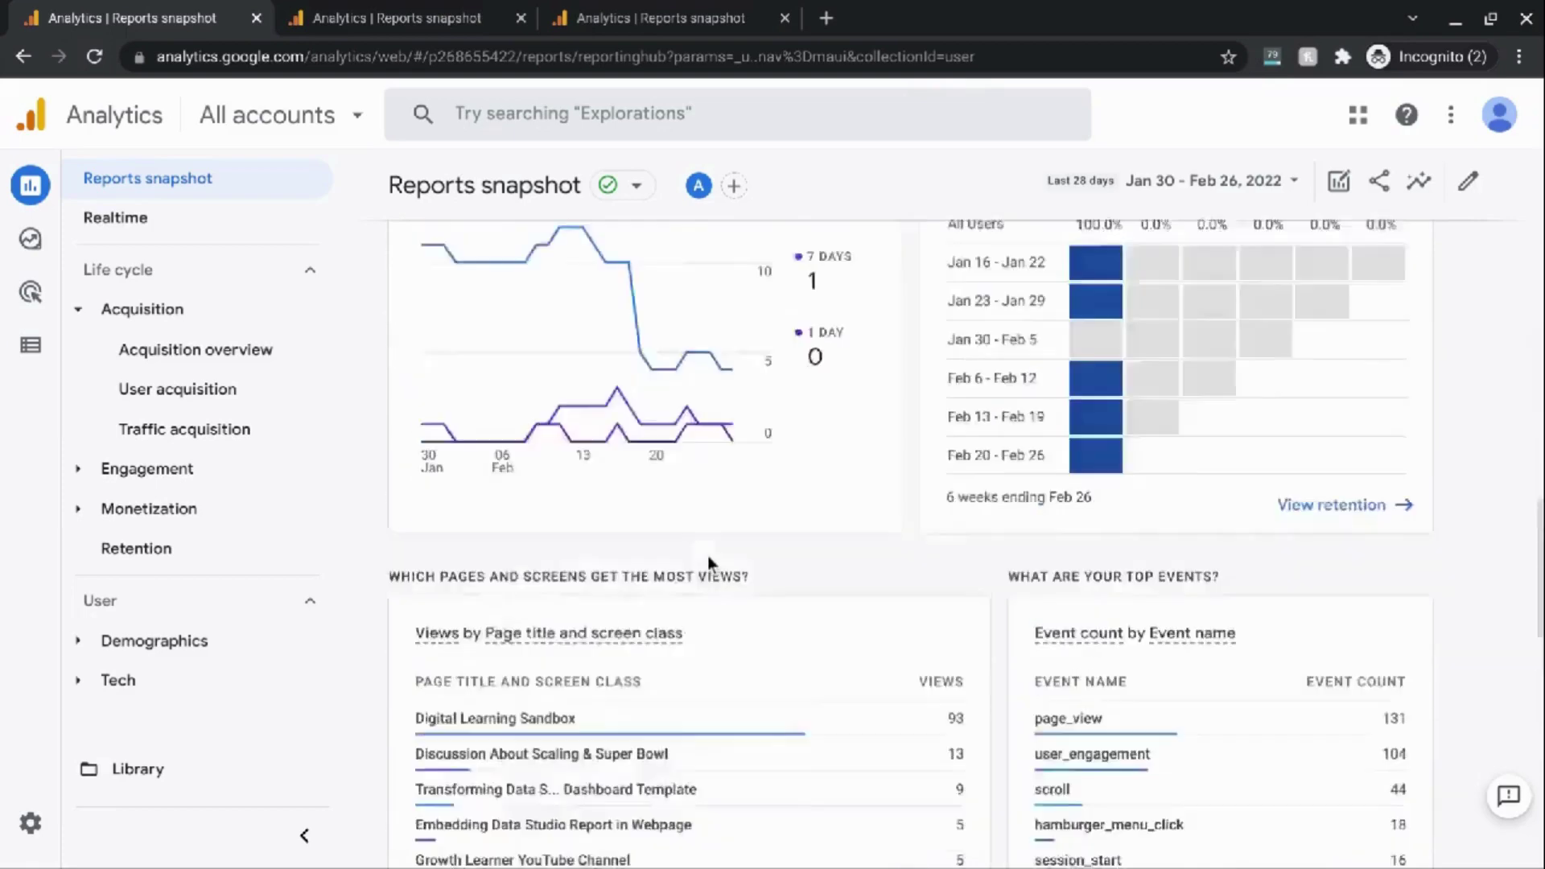
- Open Acquisition overview, then User acquisition, and scroll through its Organic Search and Organic Social charts and table
click(233, 390)
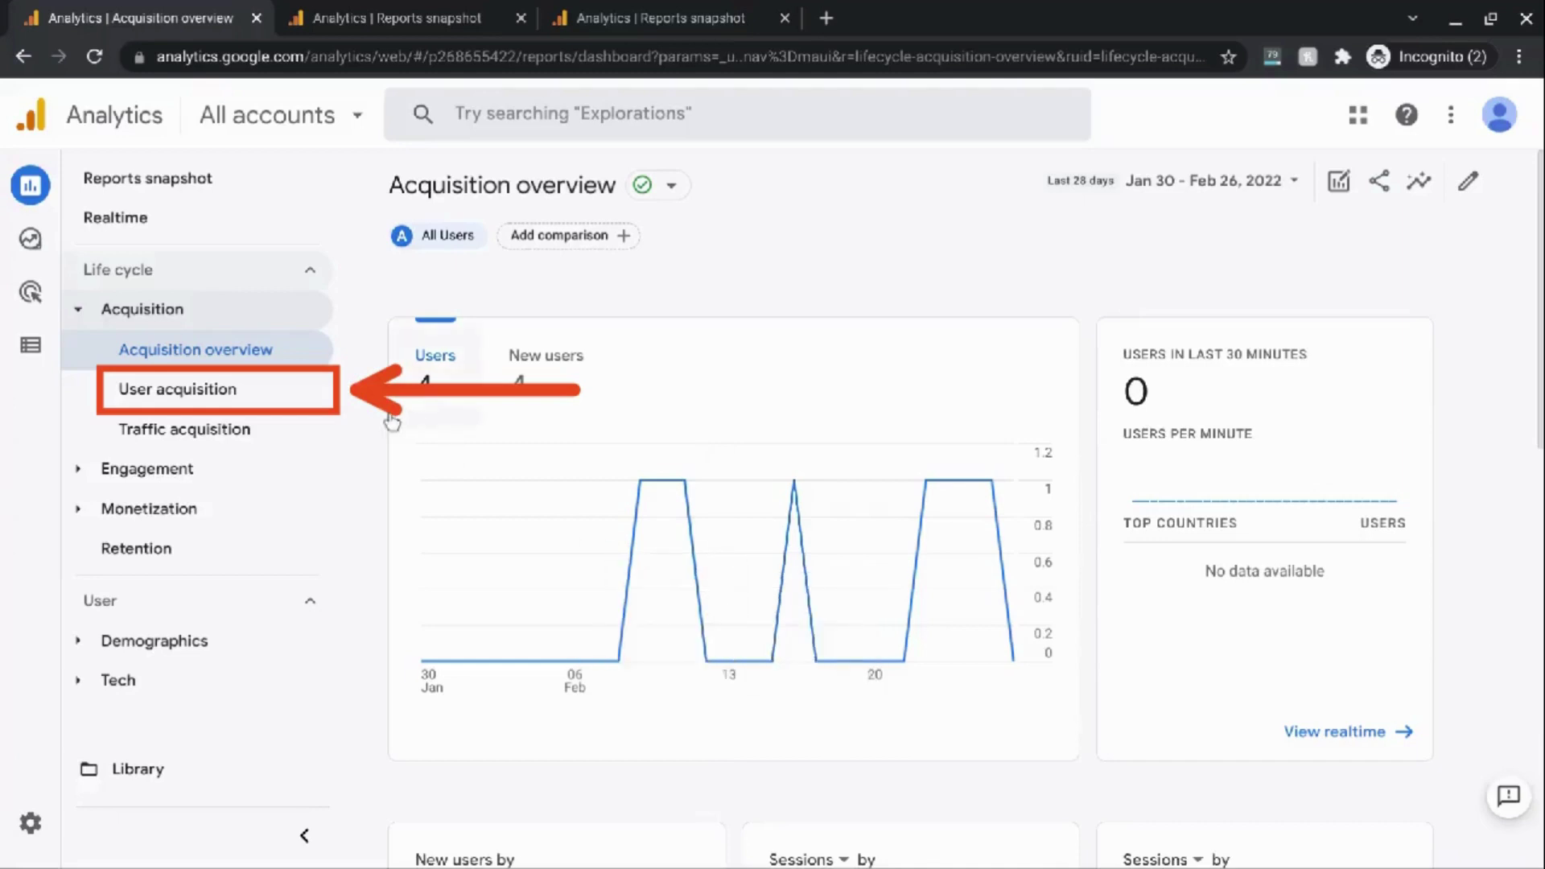
click(189, 392)
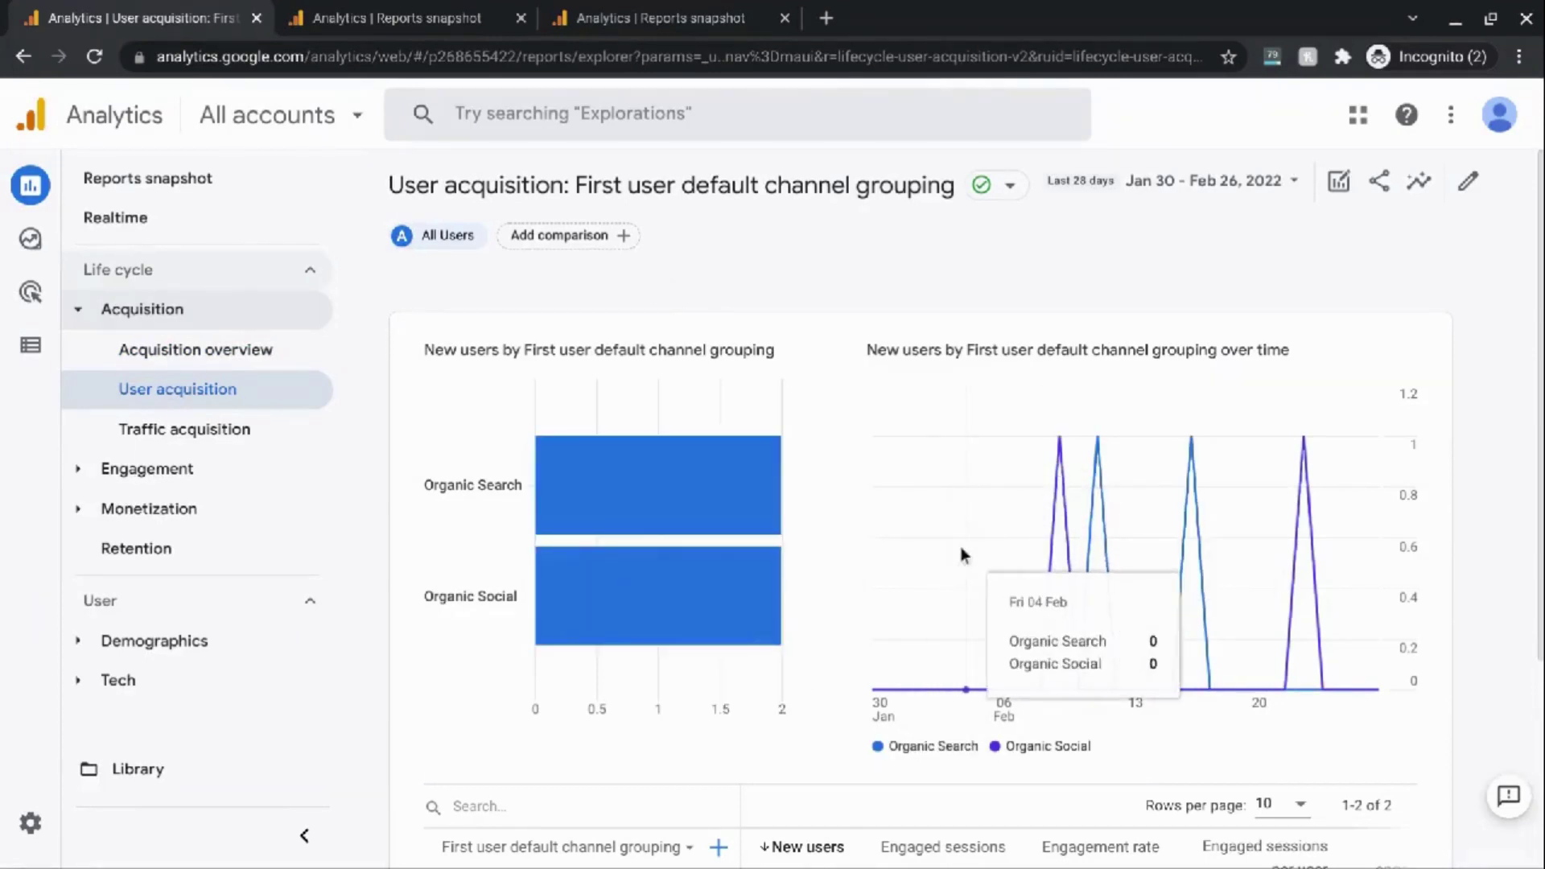
scroll(751, 583, down, 1)
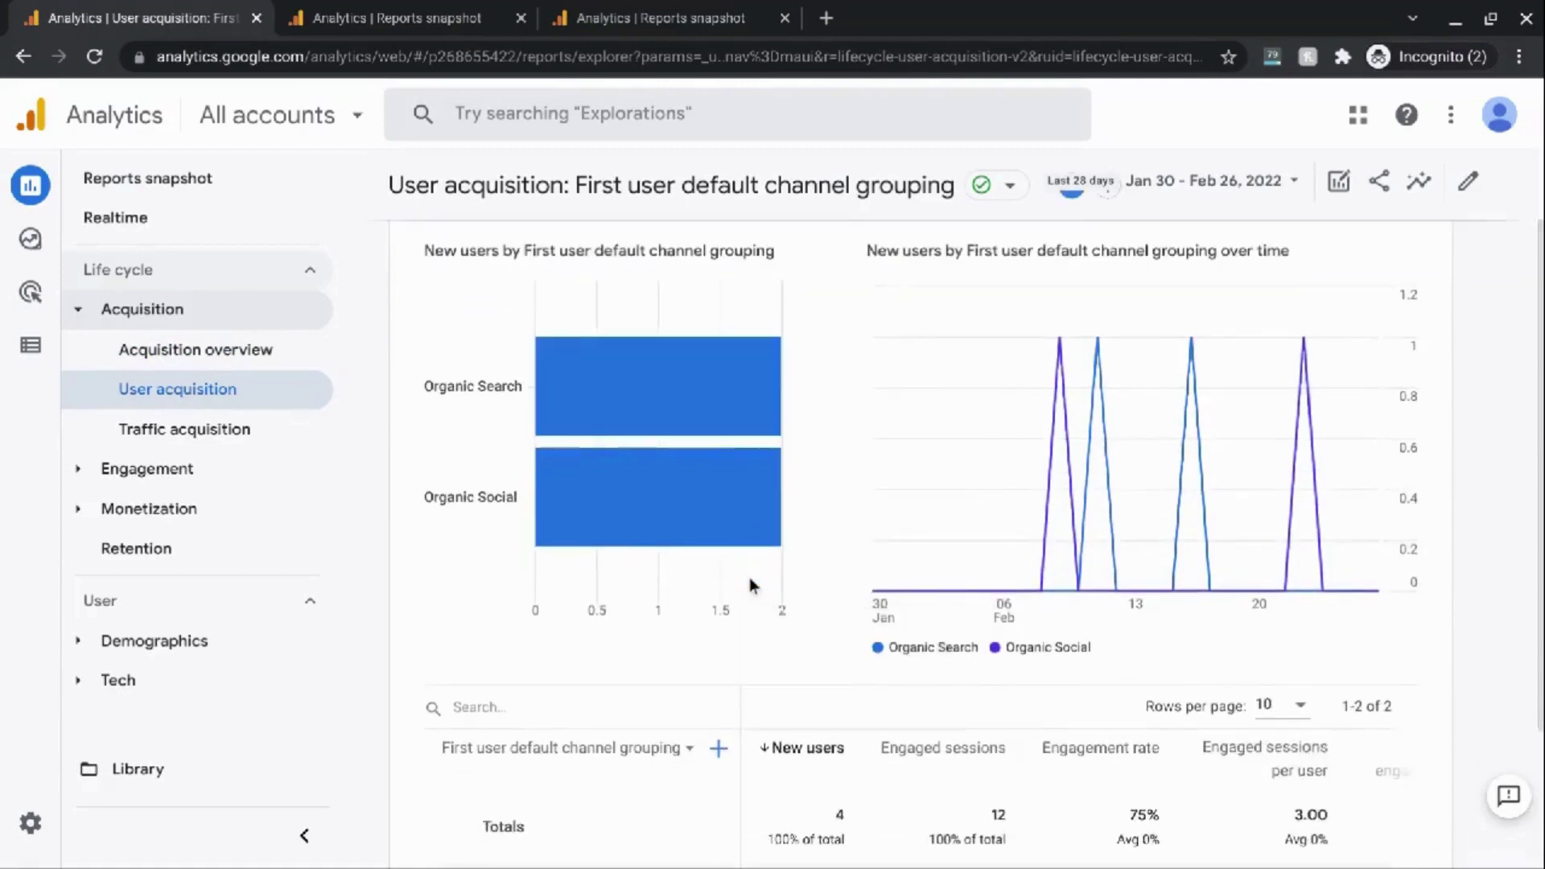
scroll(723, 544, up, 1)
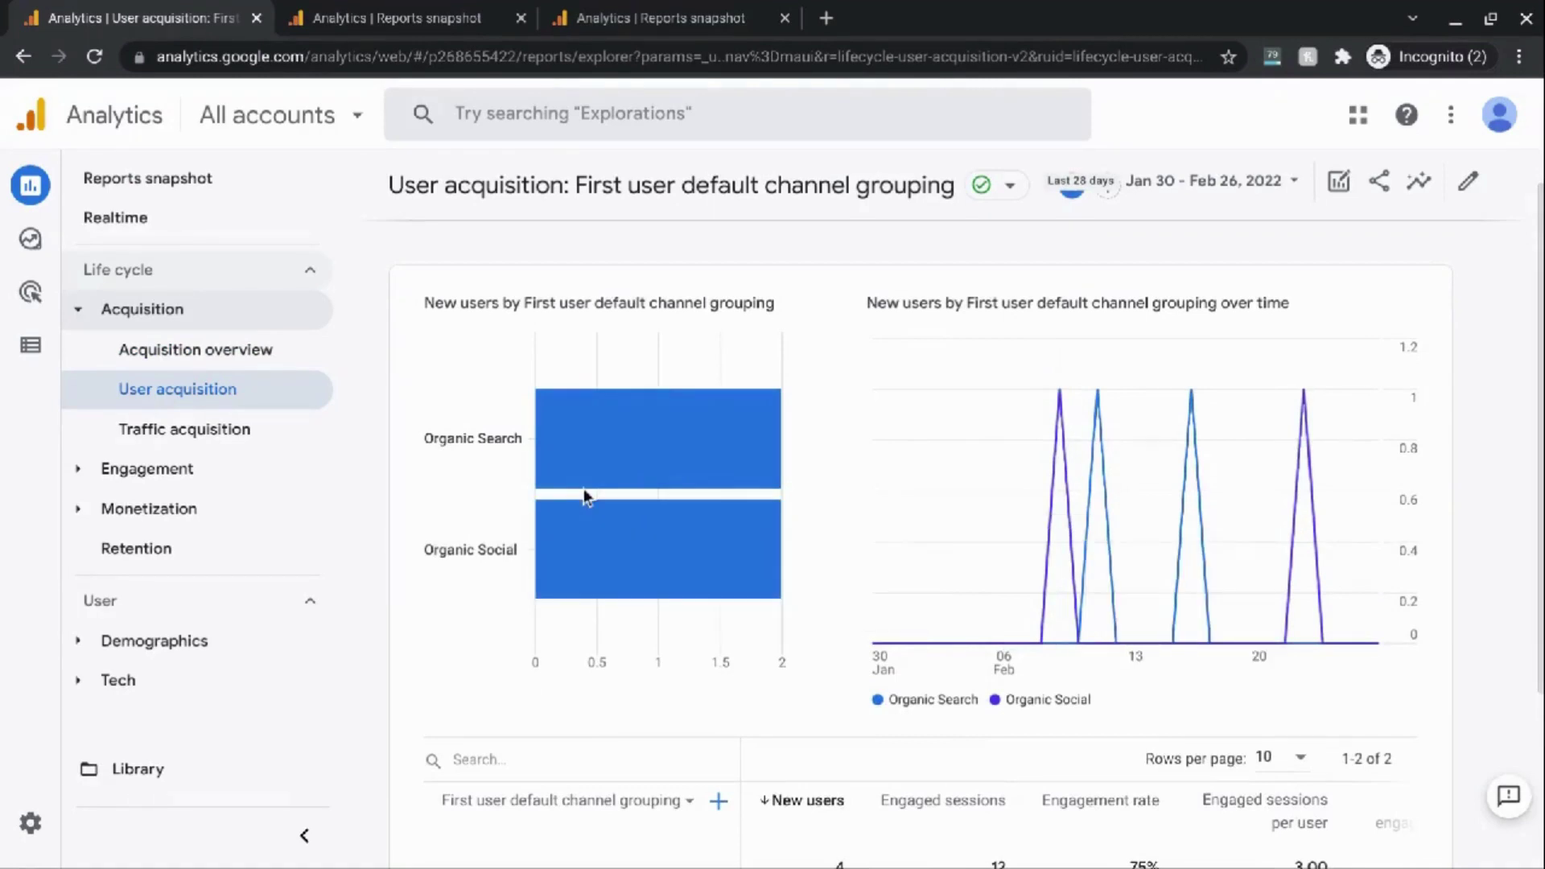
scroll(584, 494, down, 2)
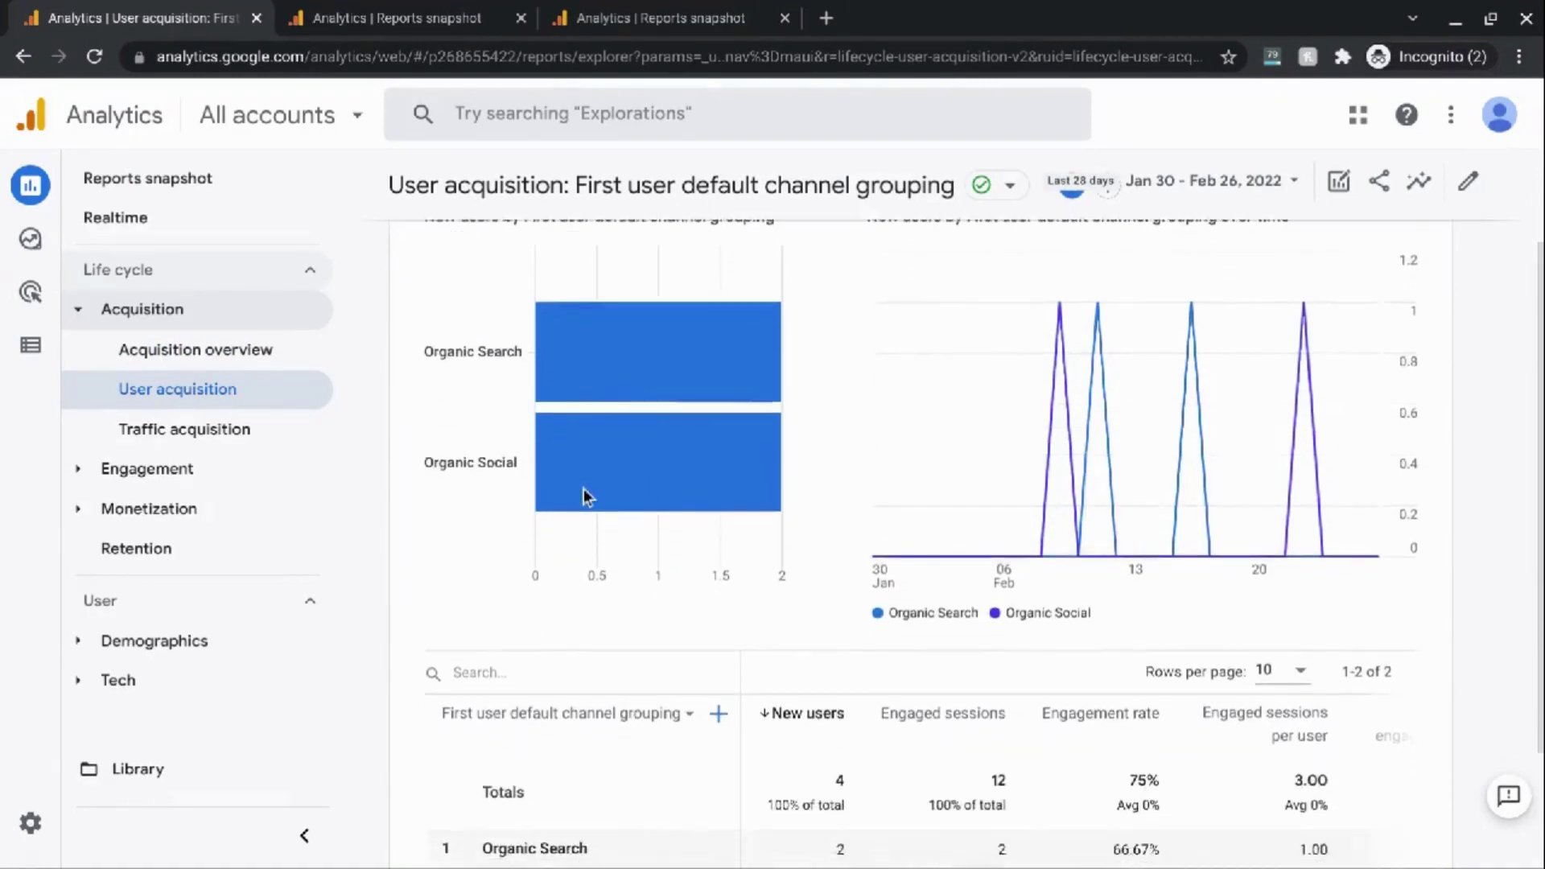
scroll(583, 489, down, 1)
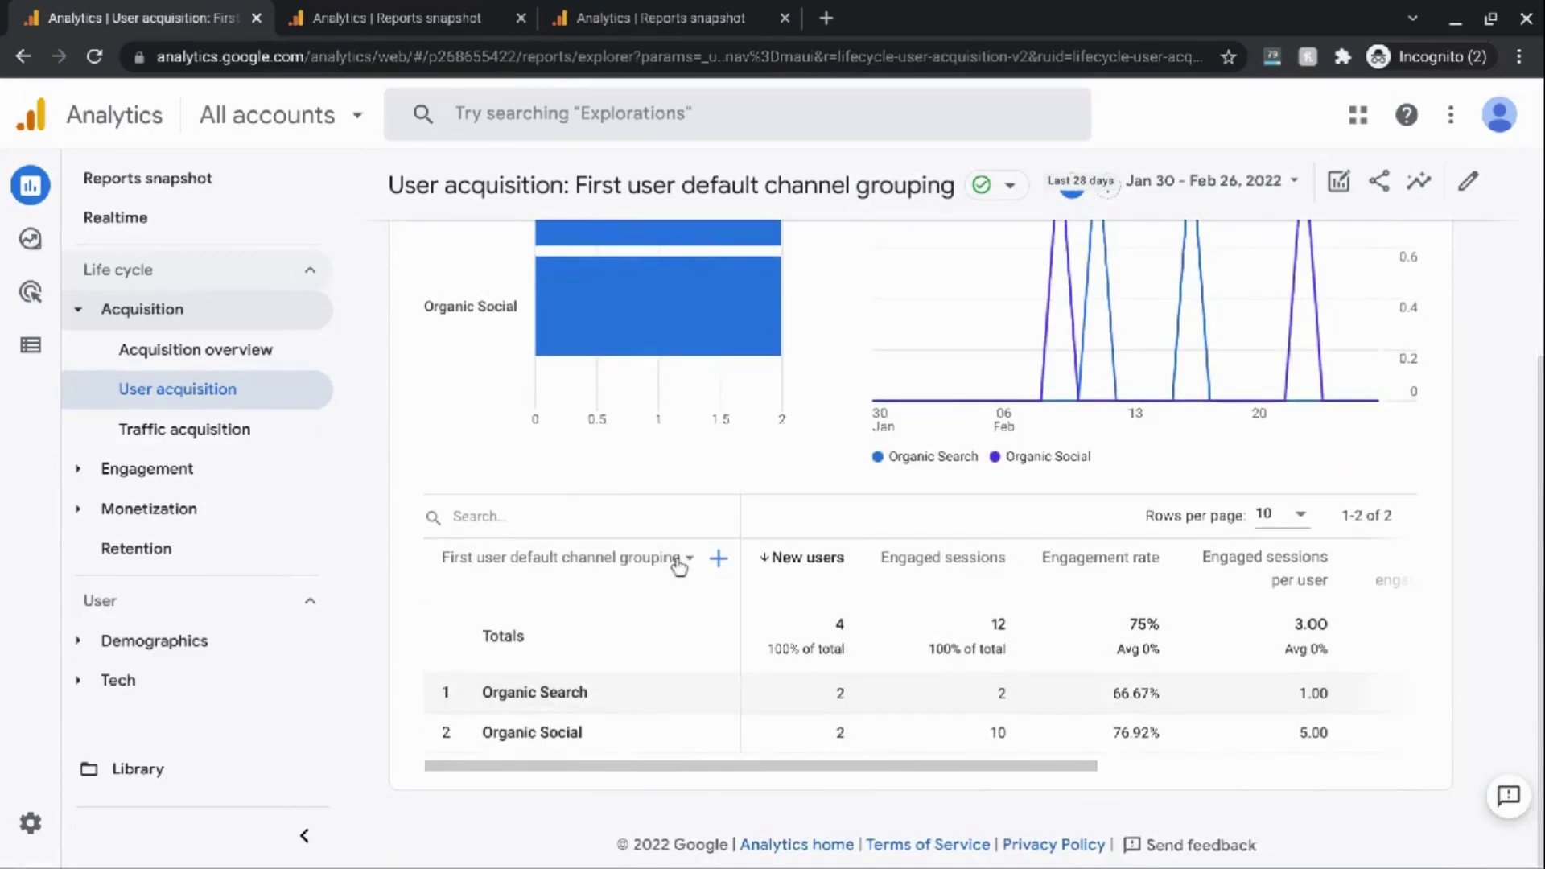
scroll(827, 553, up, 3)
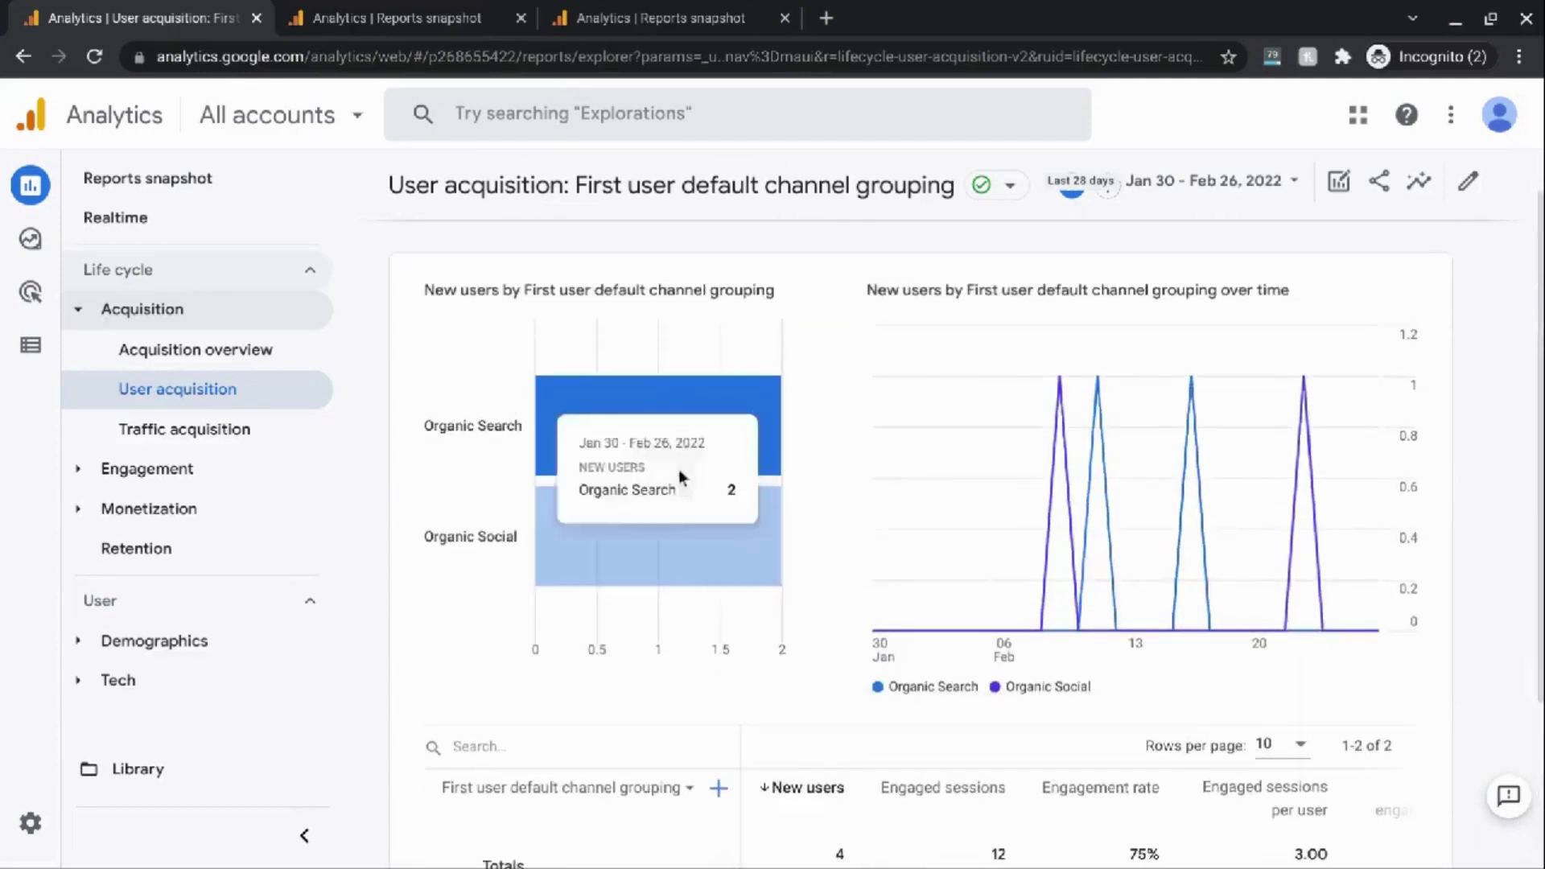
mouse_move(756, 540)
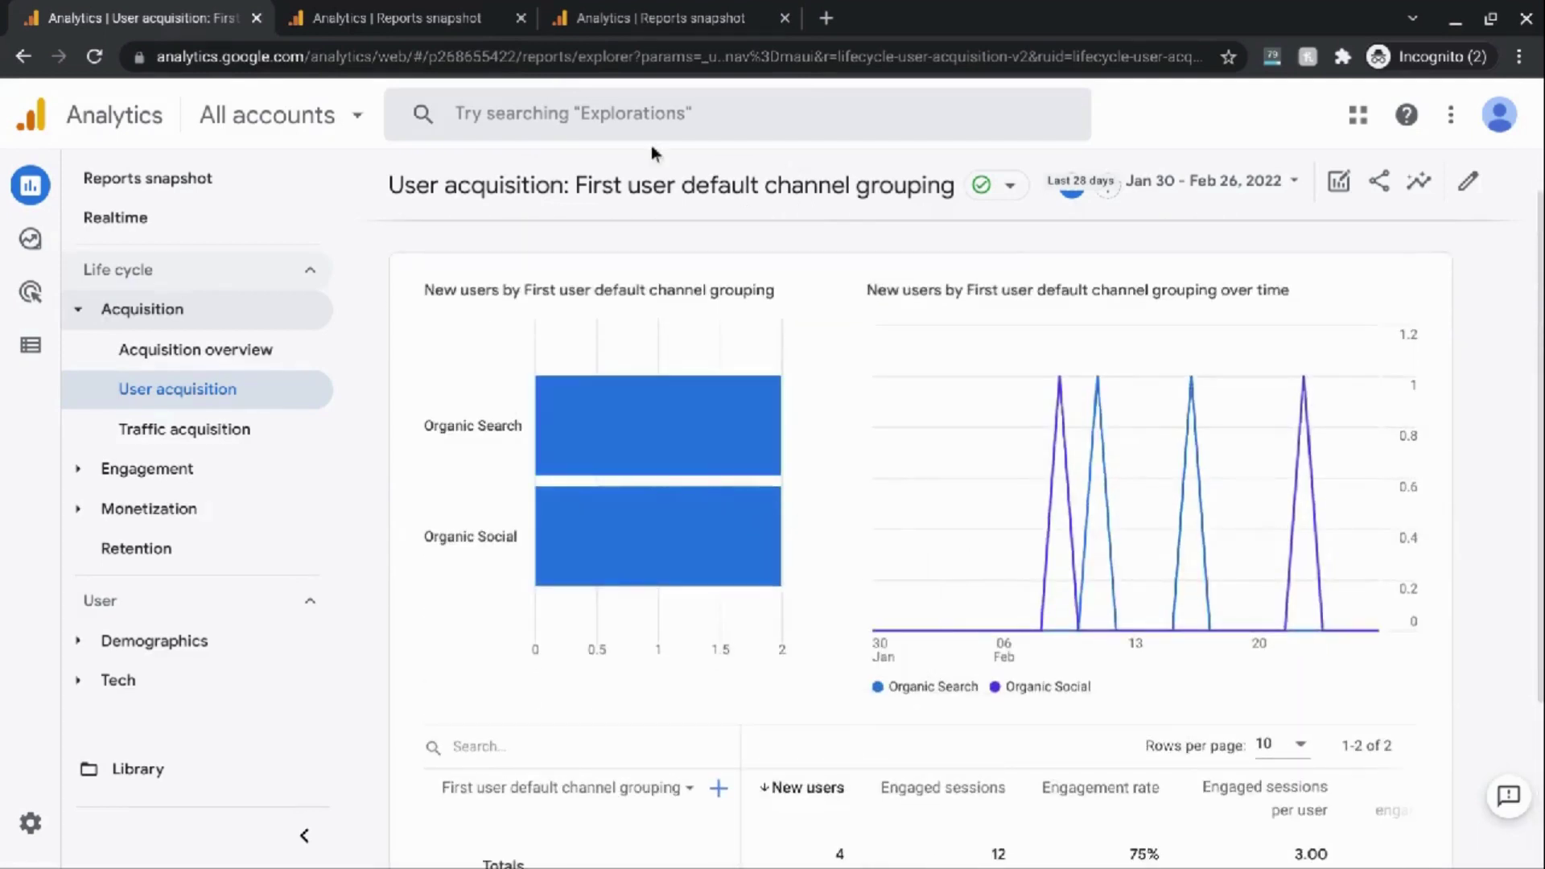
- Open the demo merchandise store's User acquisition report from its Acquisition reports
click(644, 21)
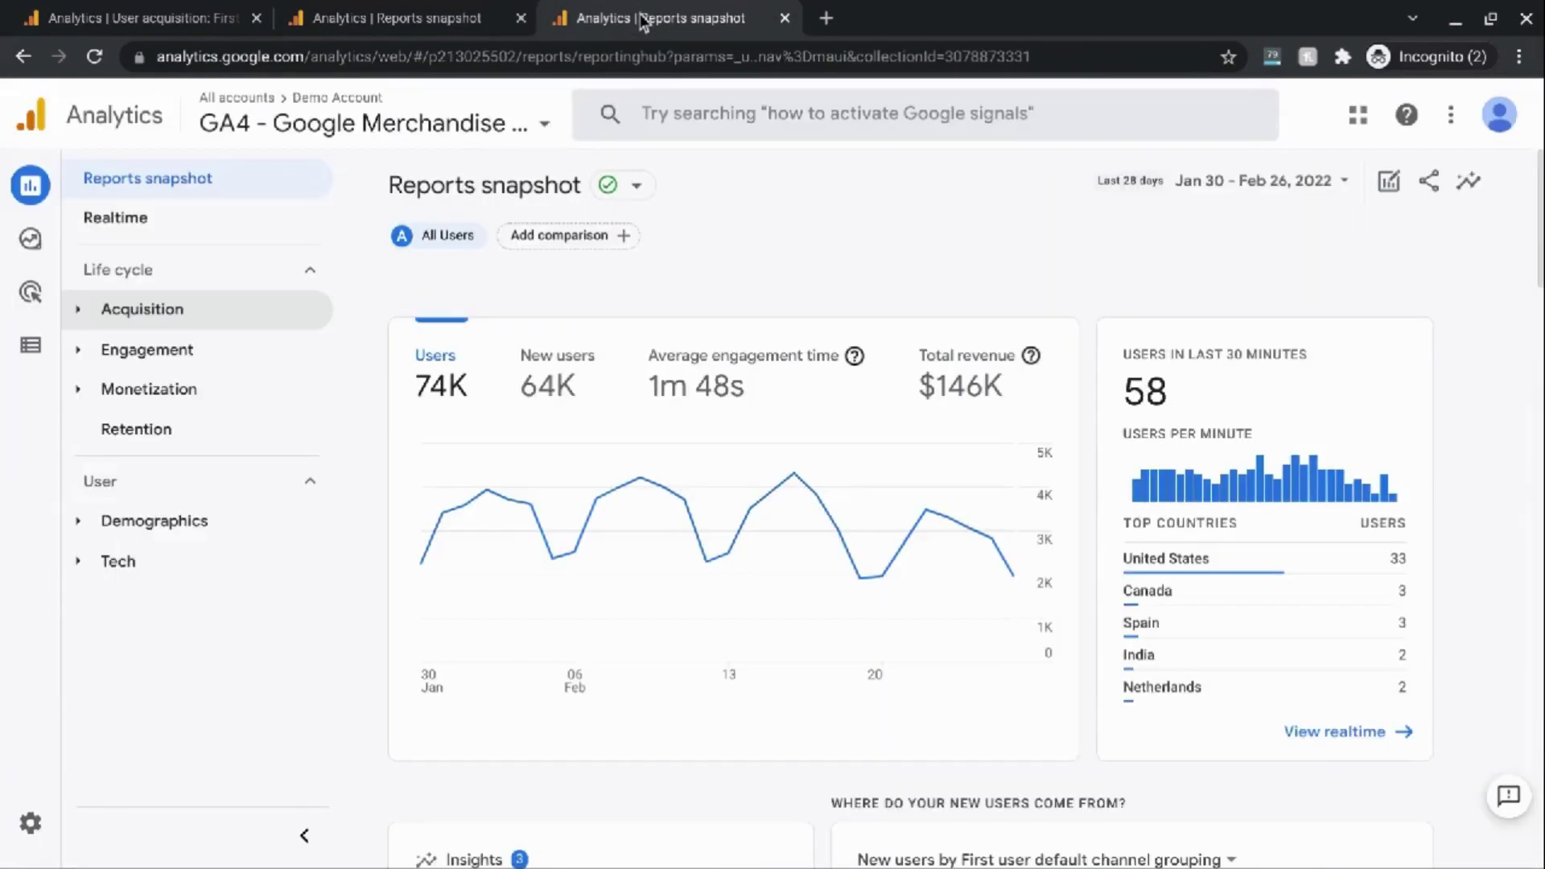
click(83, 322)
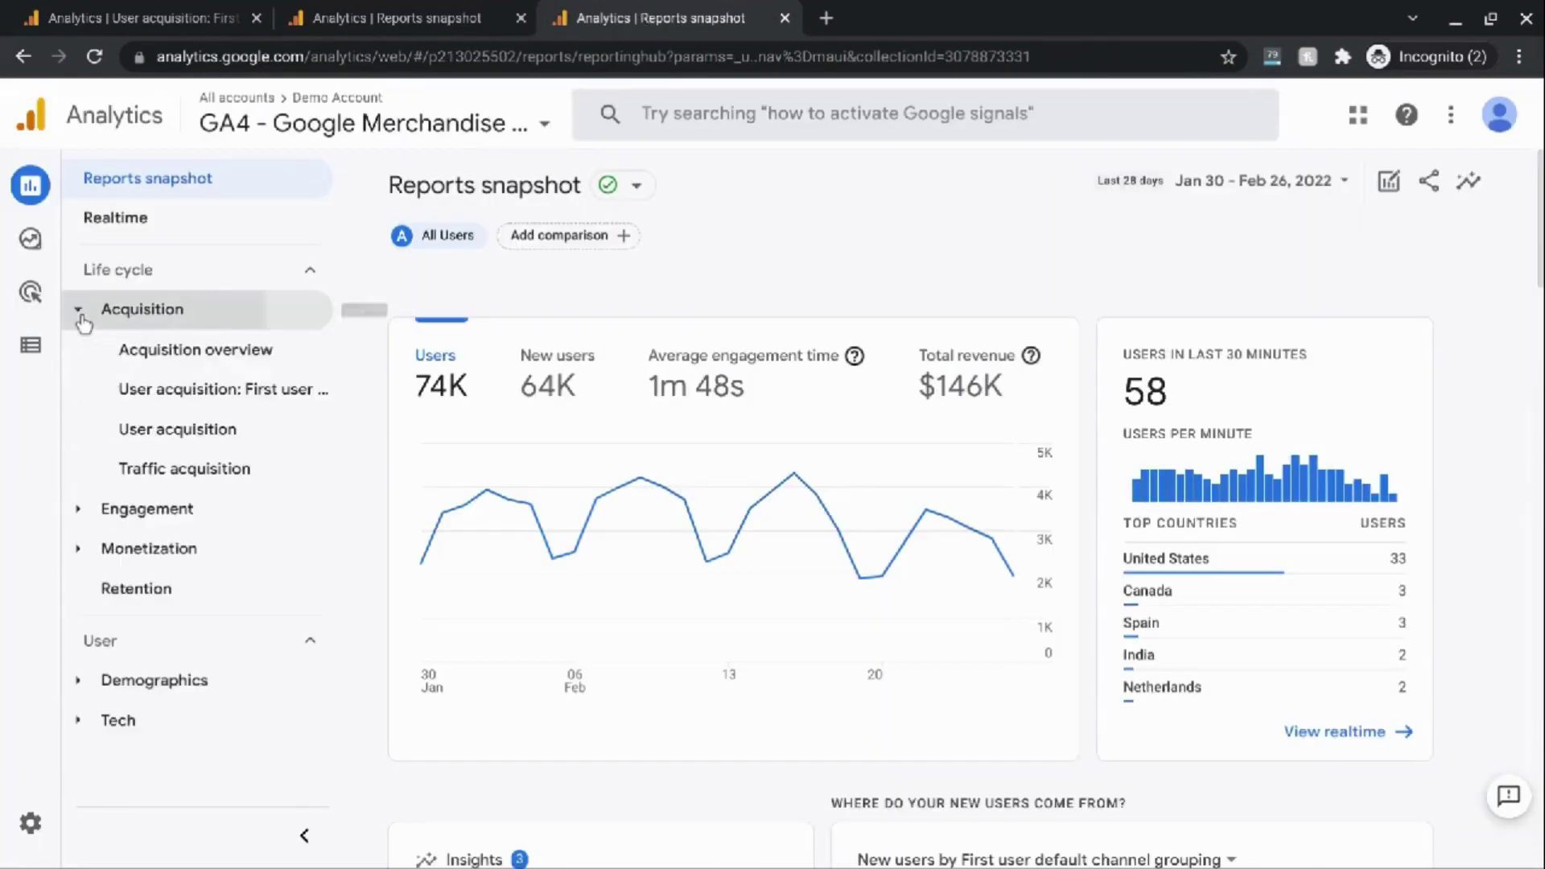
click(154, 437)
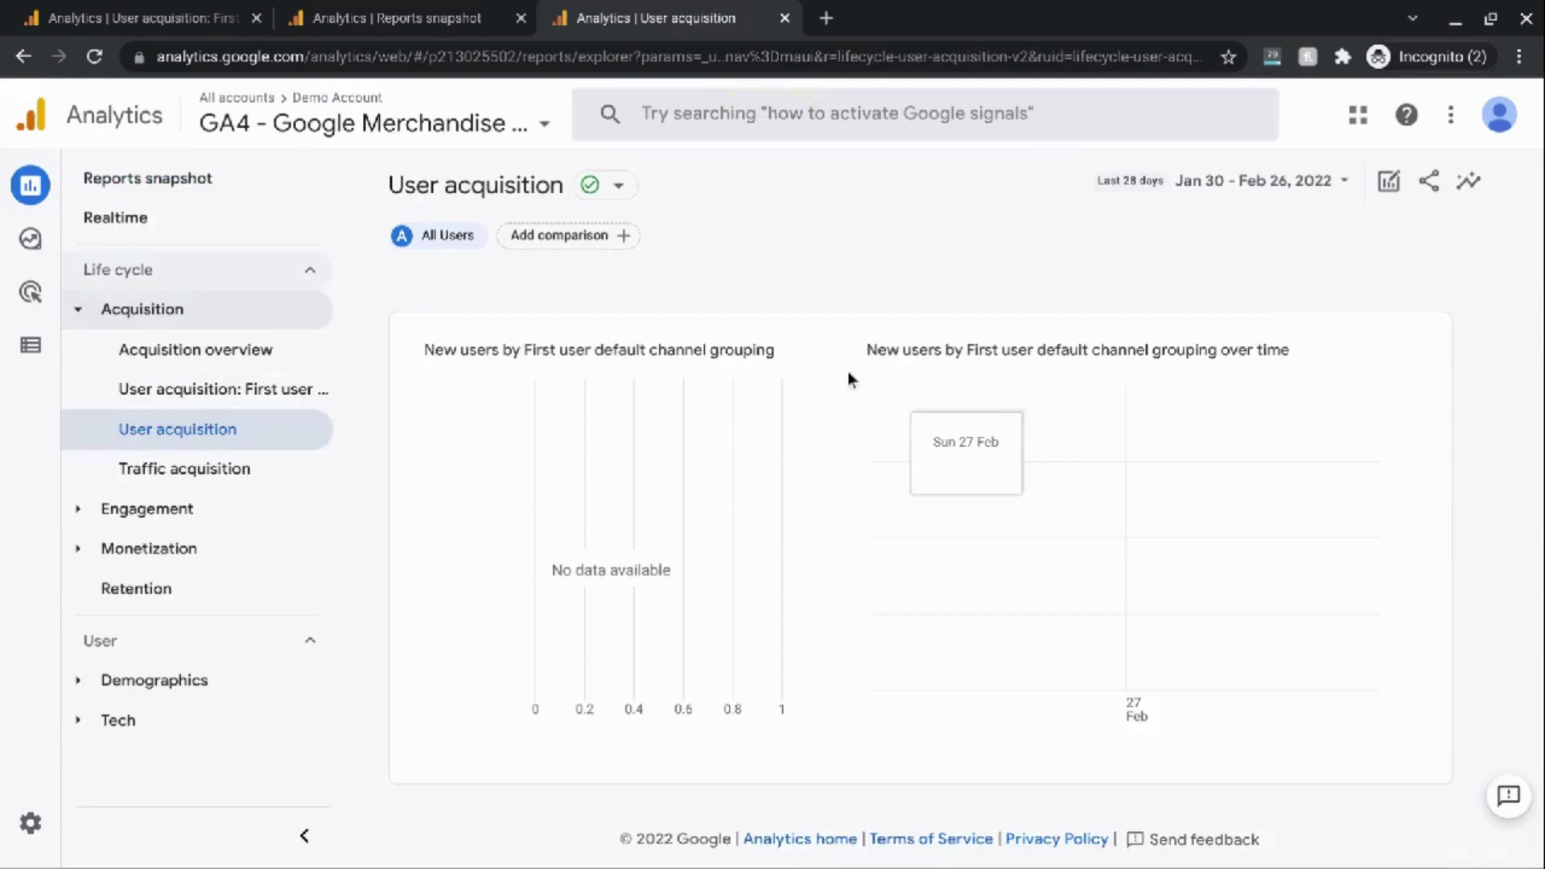
- Scroll through the User acquisition table (64,211 new users), then return to the sandbox property's tab
scroll(847, 370, down, 1)
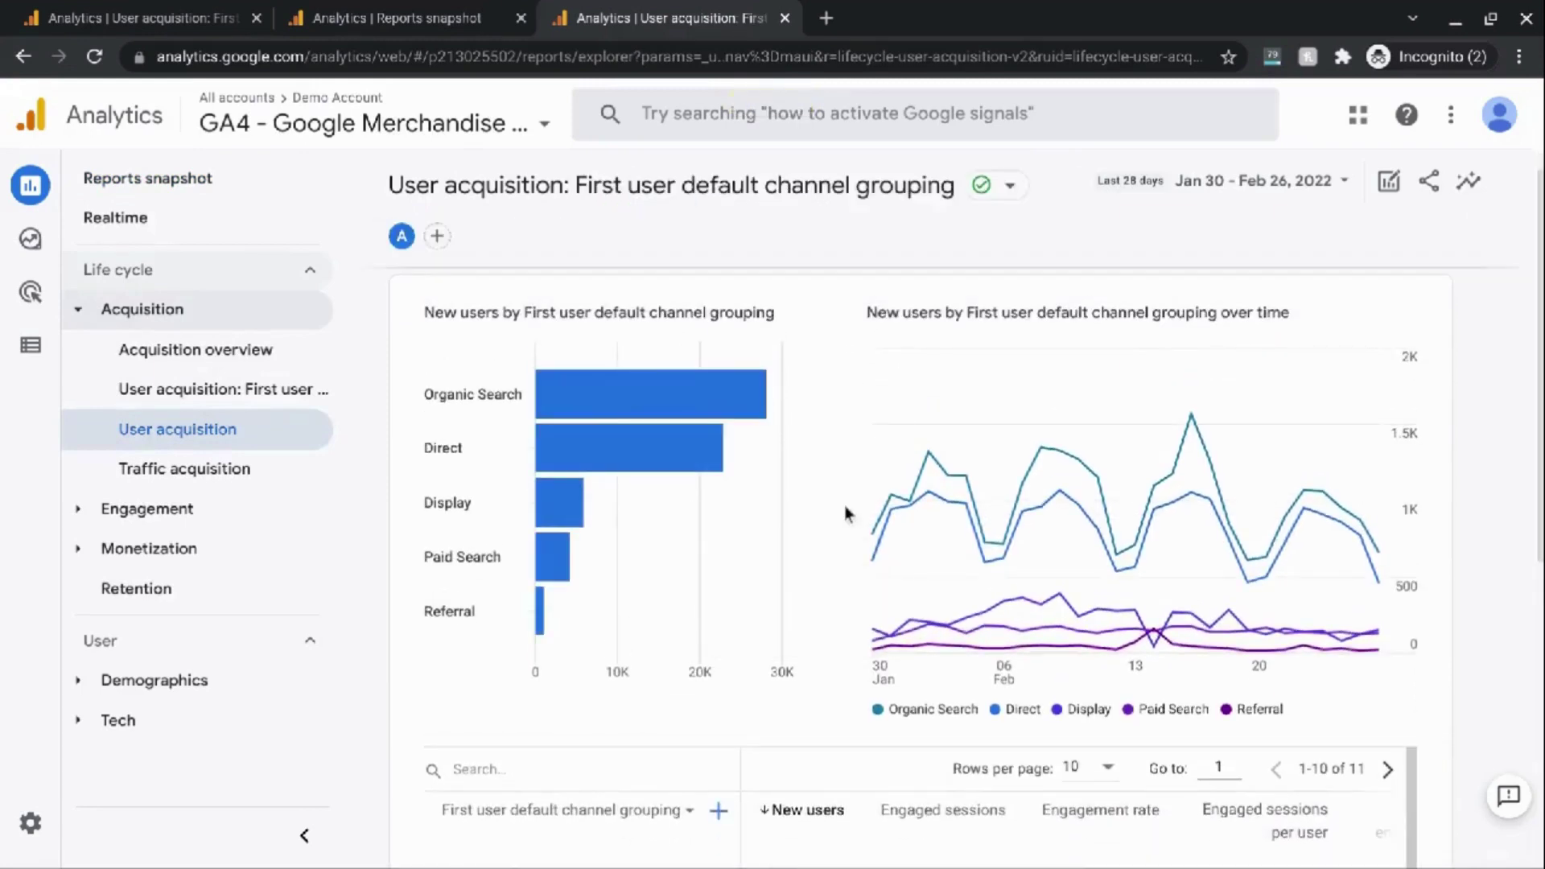
scroll(887, 529, down, 1)
scroll(890, 534, down, 1)
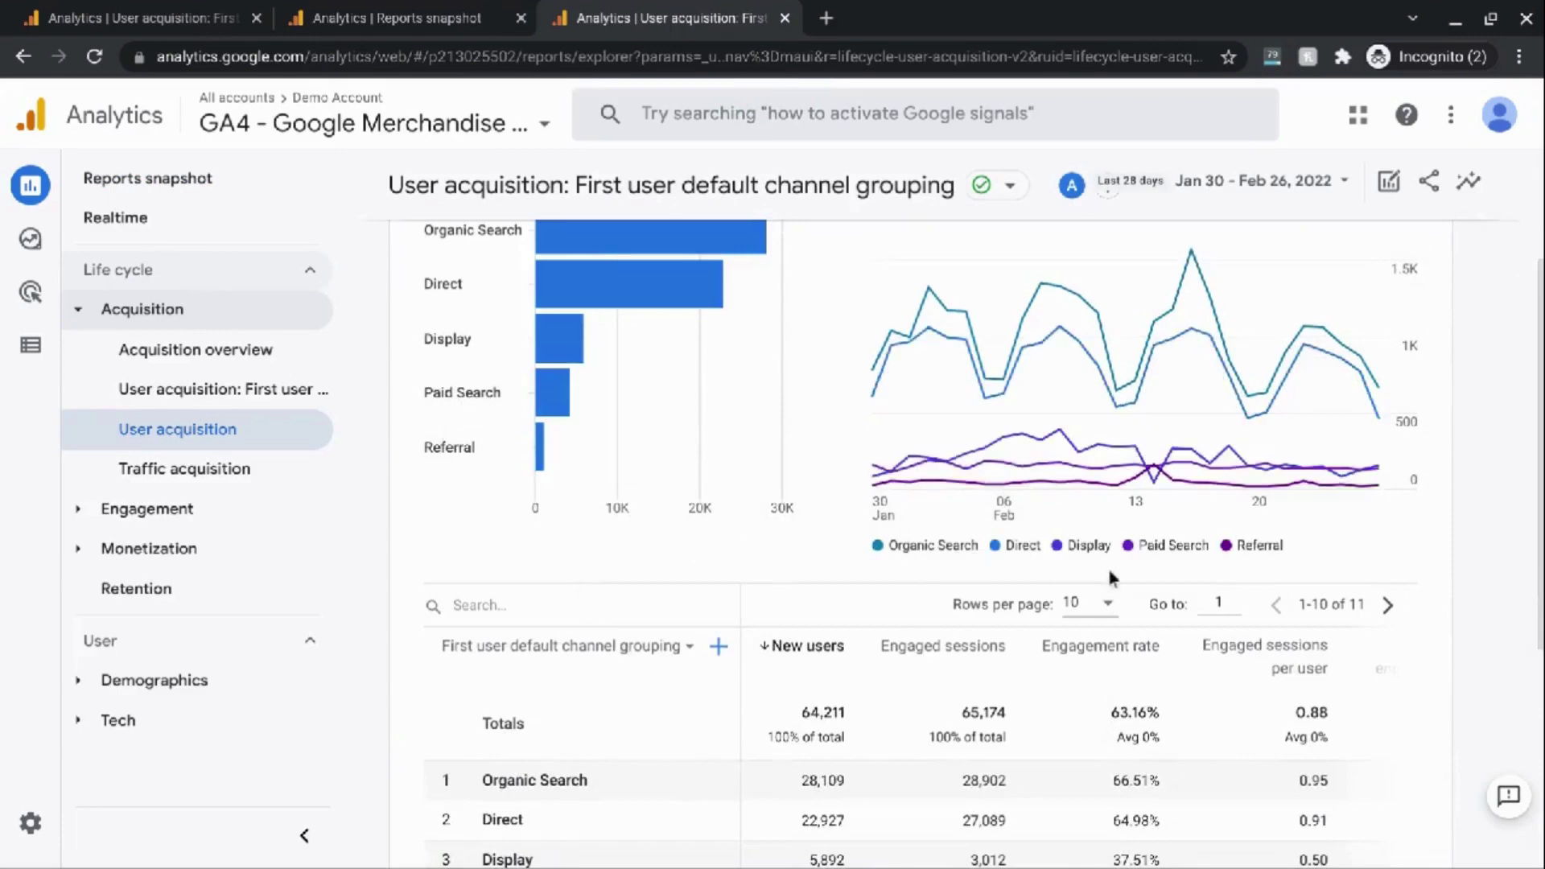
scroll(1078, 574, down, 3)
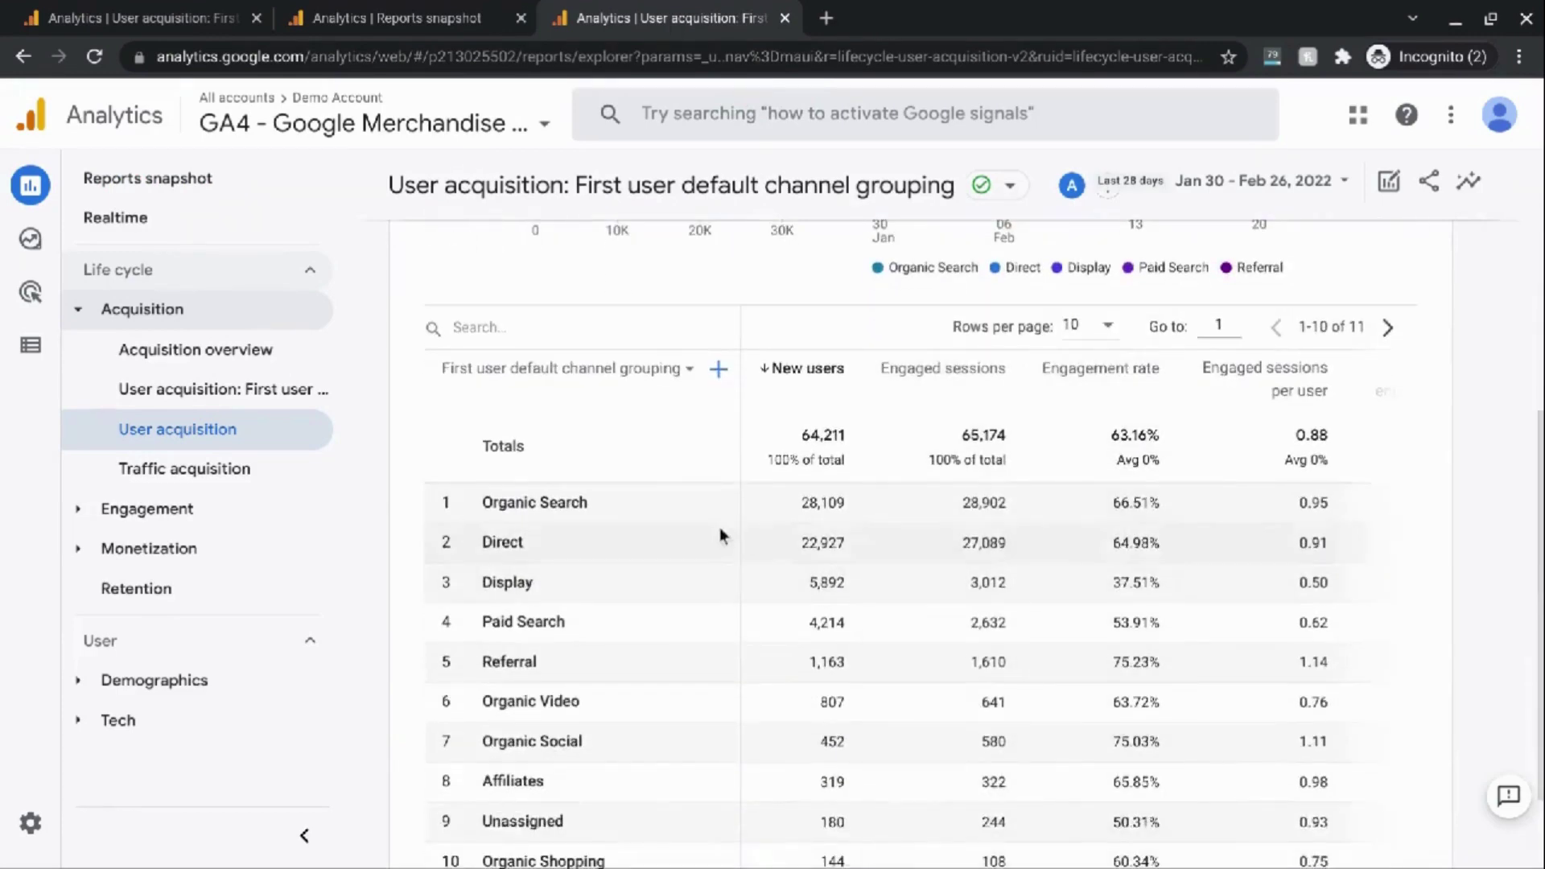
scroll(708, 632, down, 1)
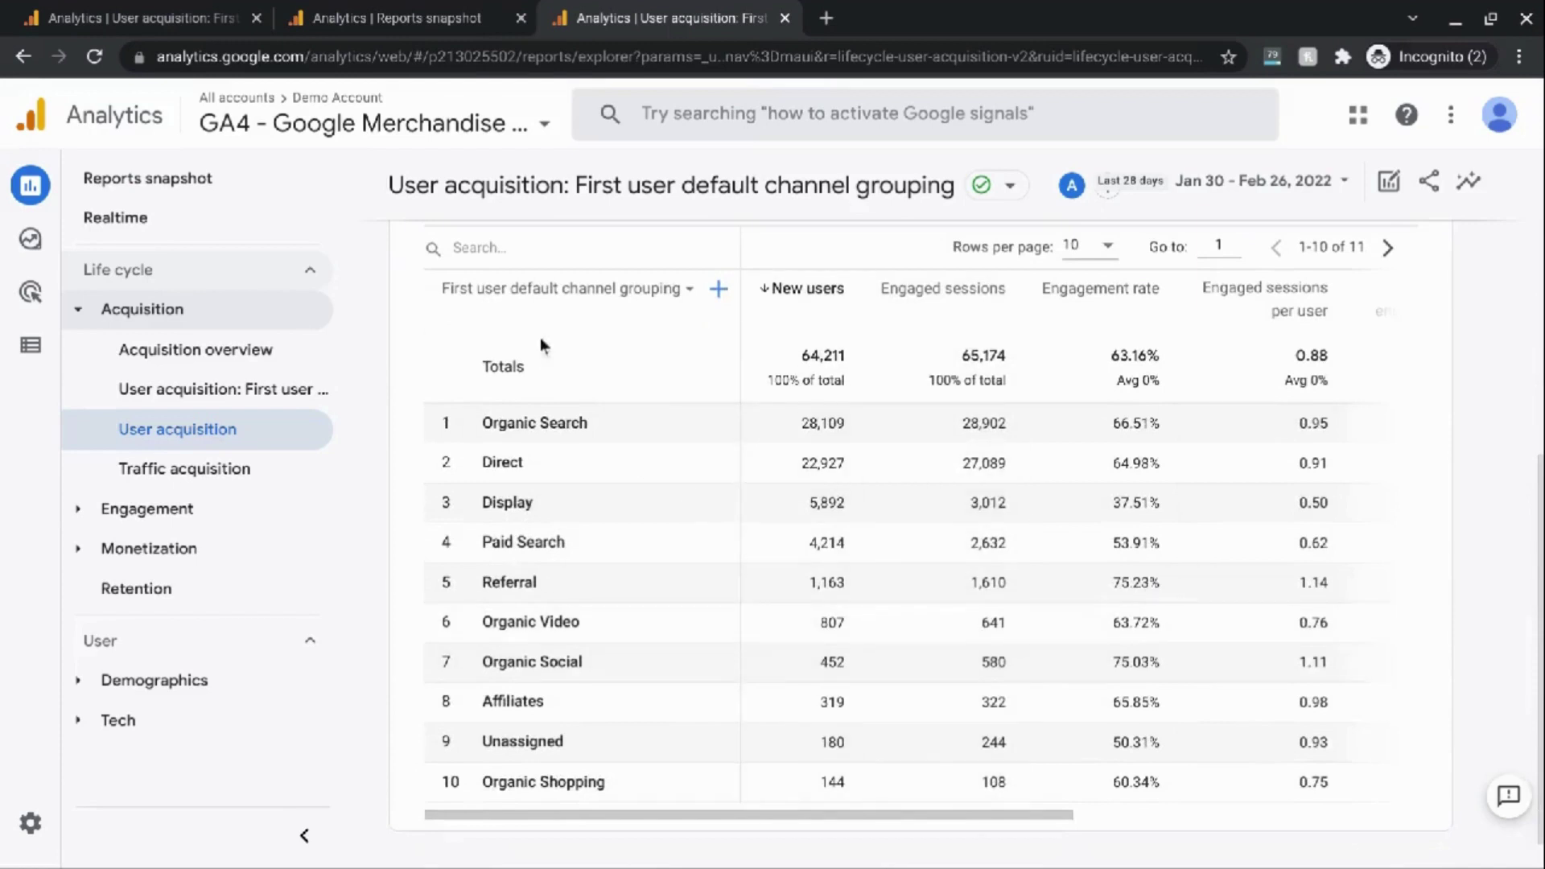
click(147, 9)
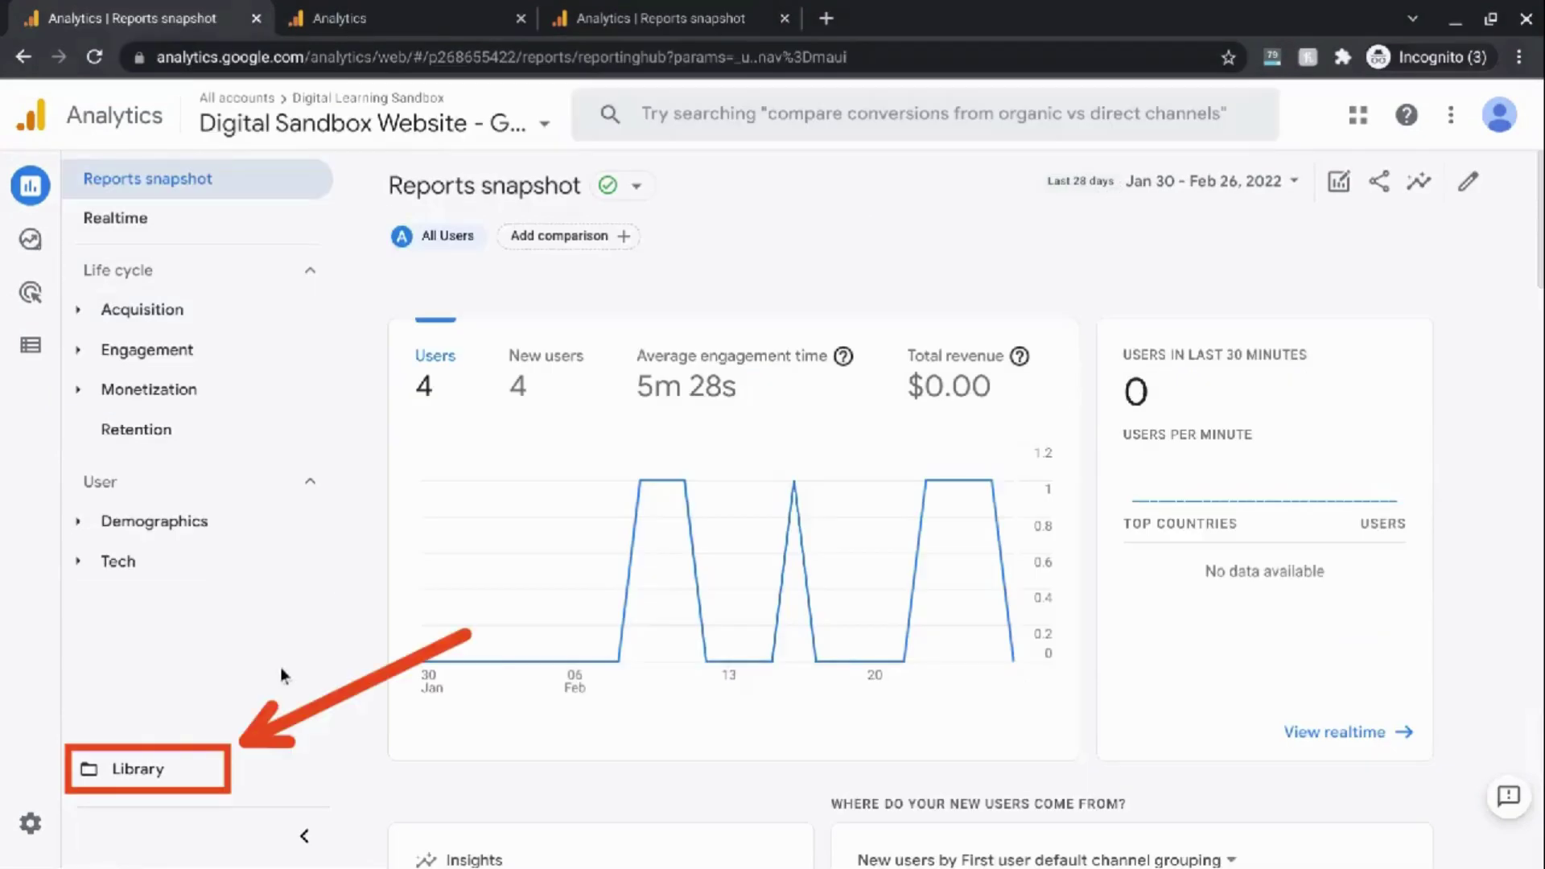
- Open the Library and scroll through the Life cycle and User collection cards and the Reports table
click(124, 773)
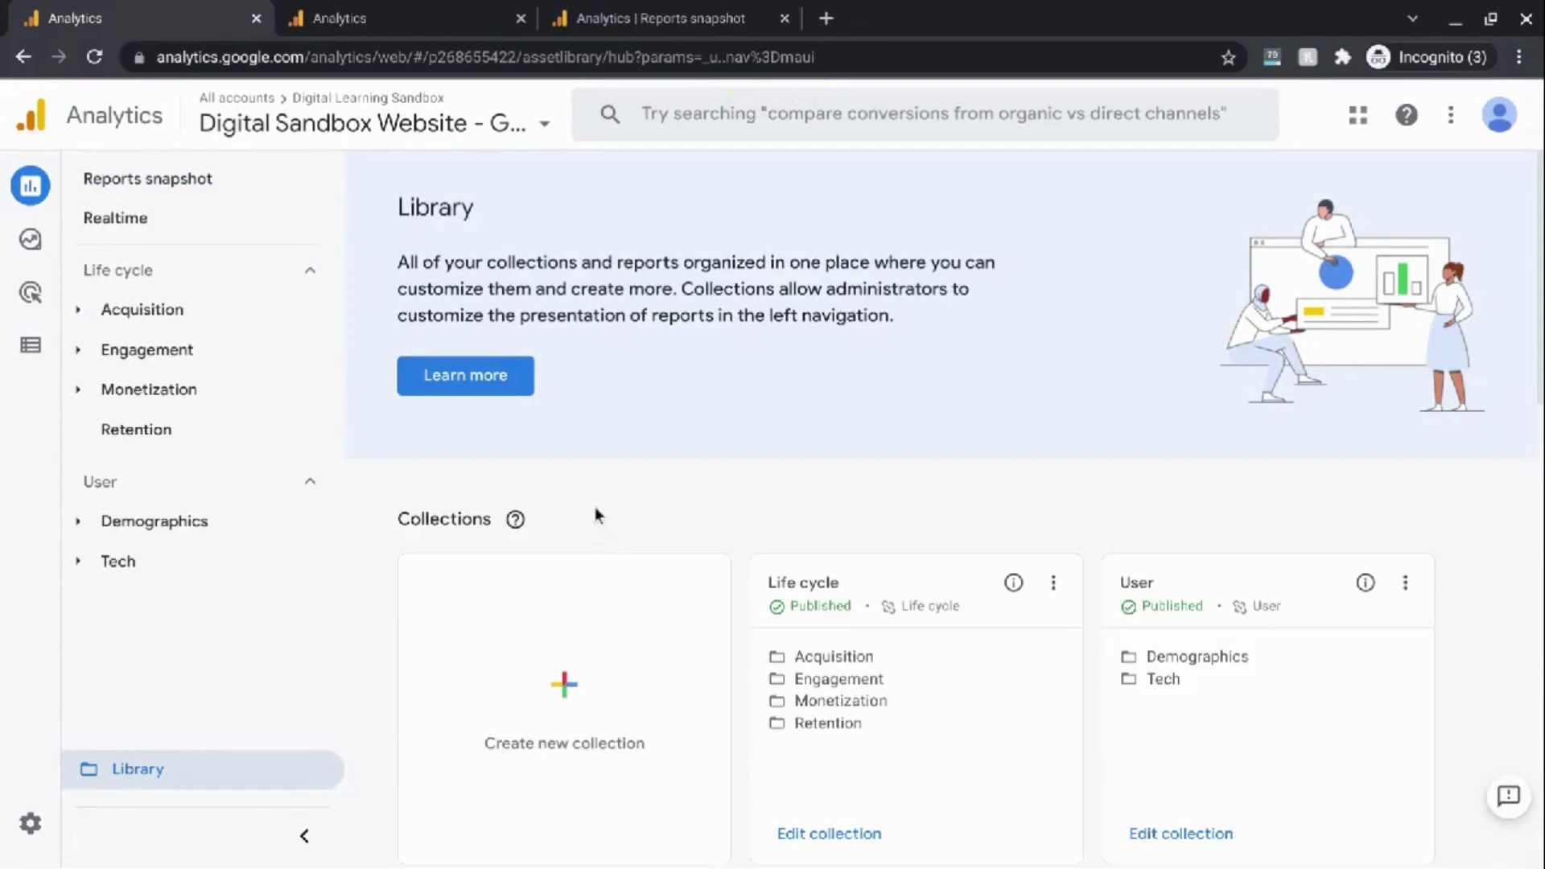
scroll(605, 485, down, 1)
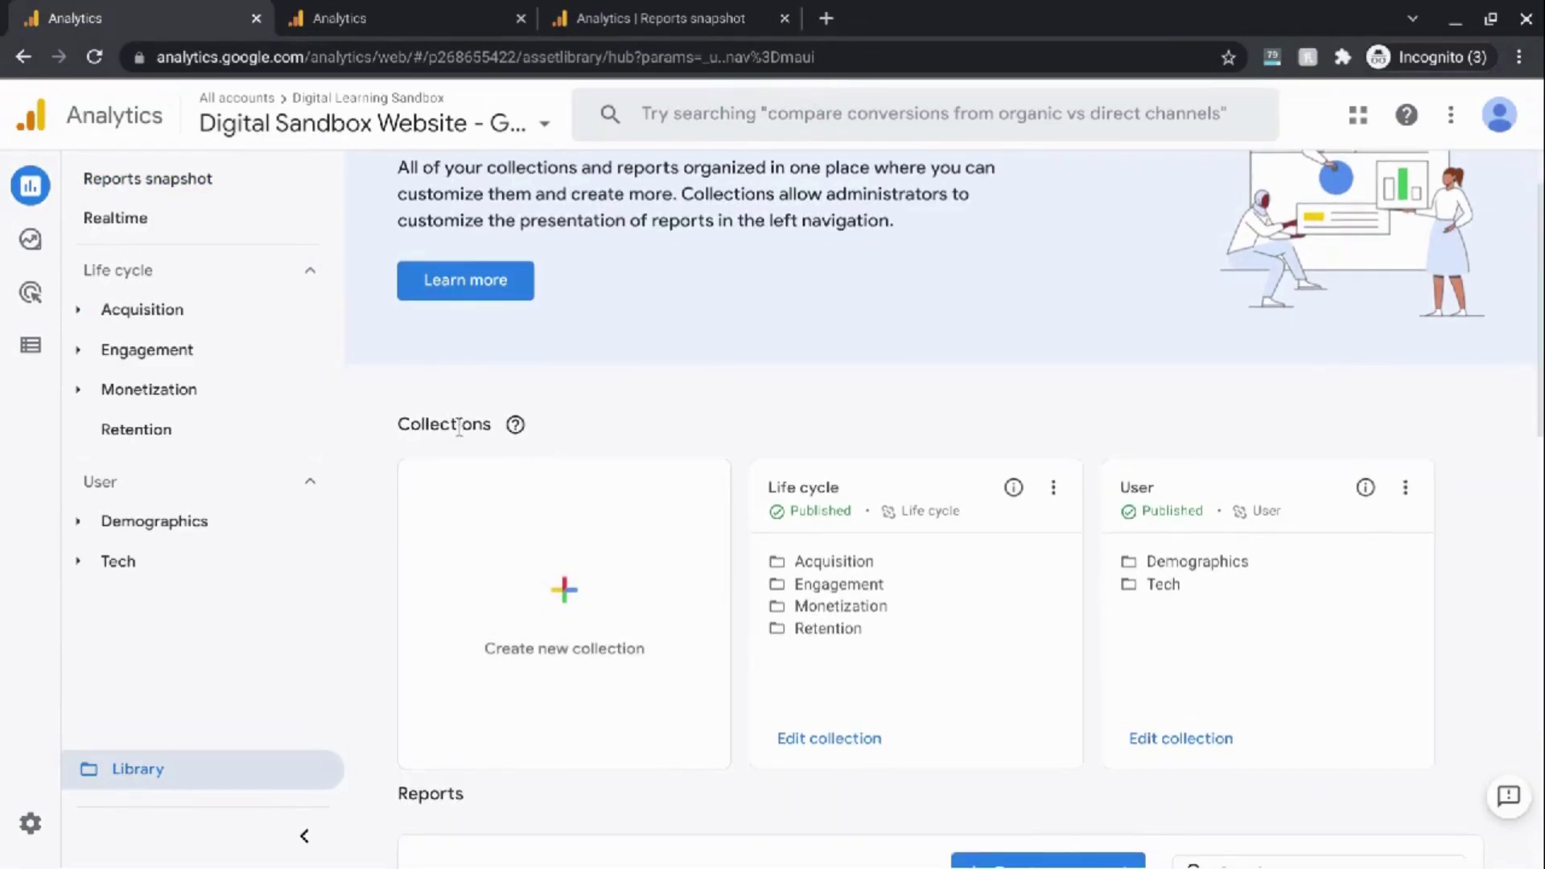
scroll(459, 427, down, 1)
triple_click(443, 375)
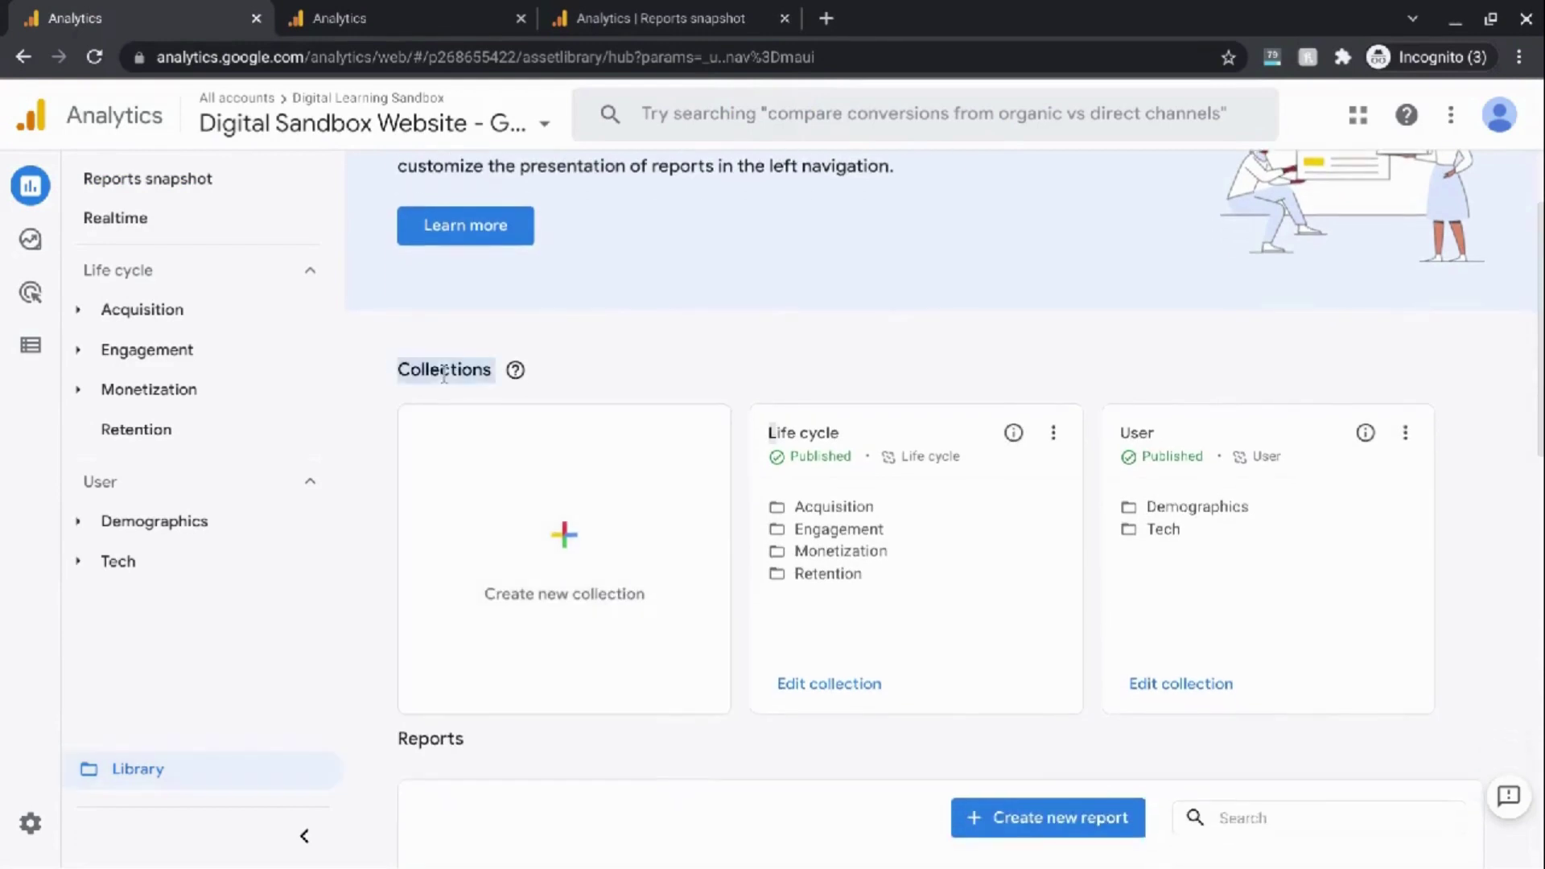
triple_click(430, 742)
scroll(571, 688, down, 5)
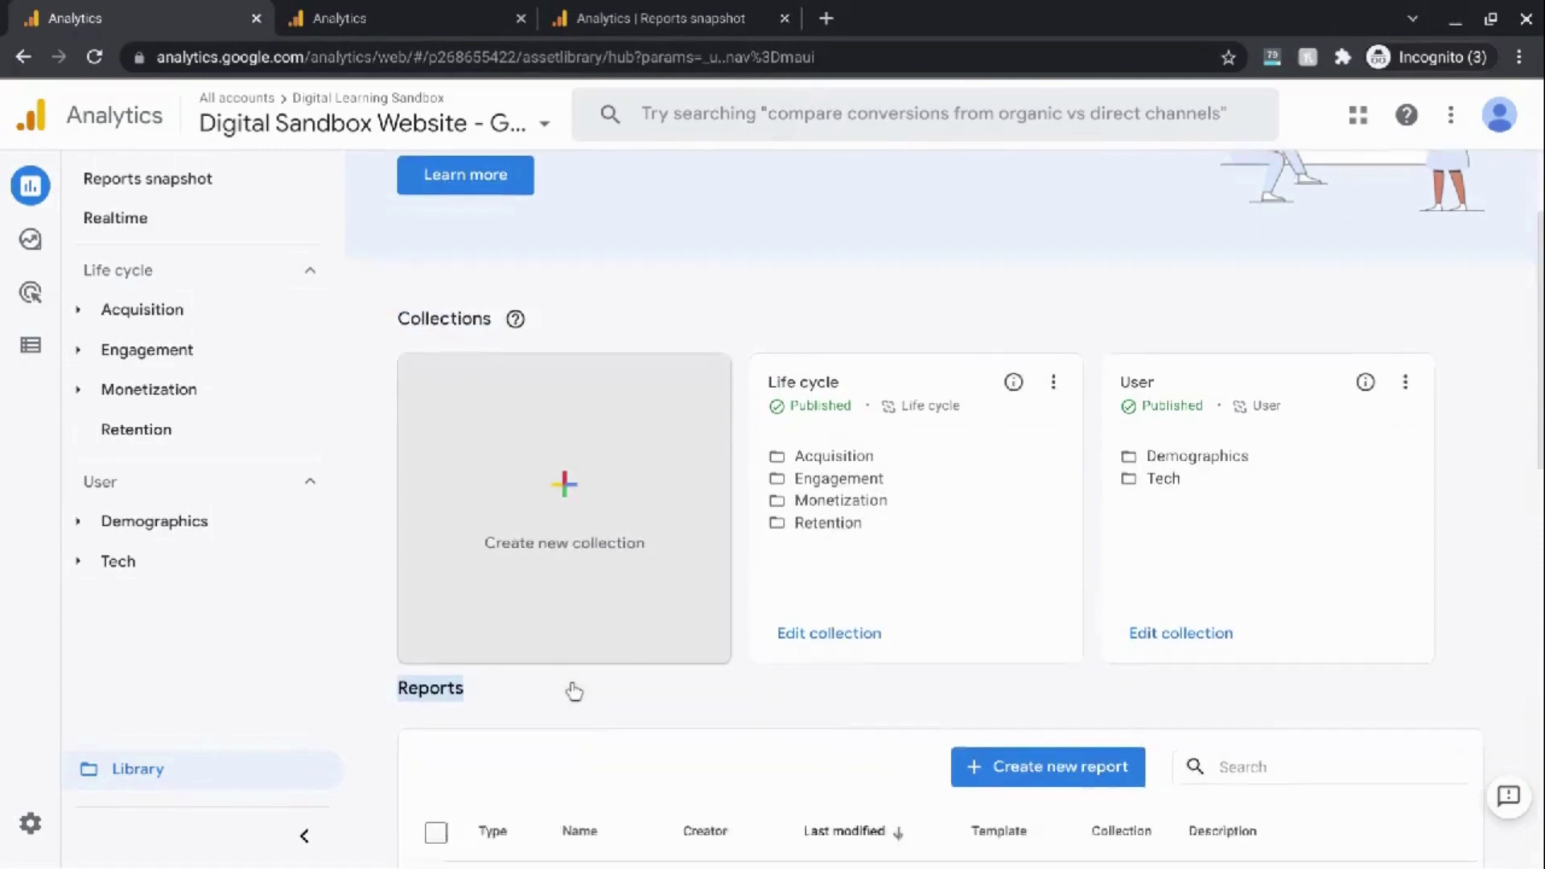
scroll(573, 690, up, 6)
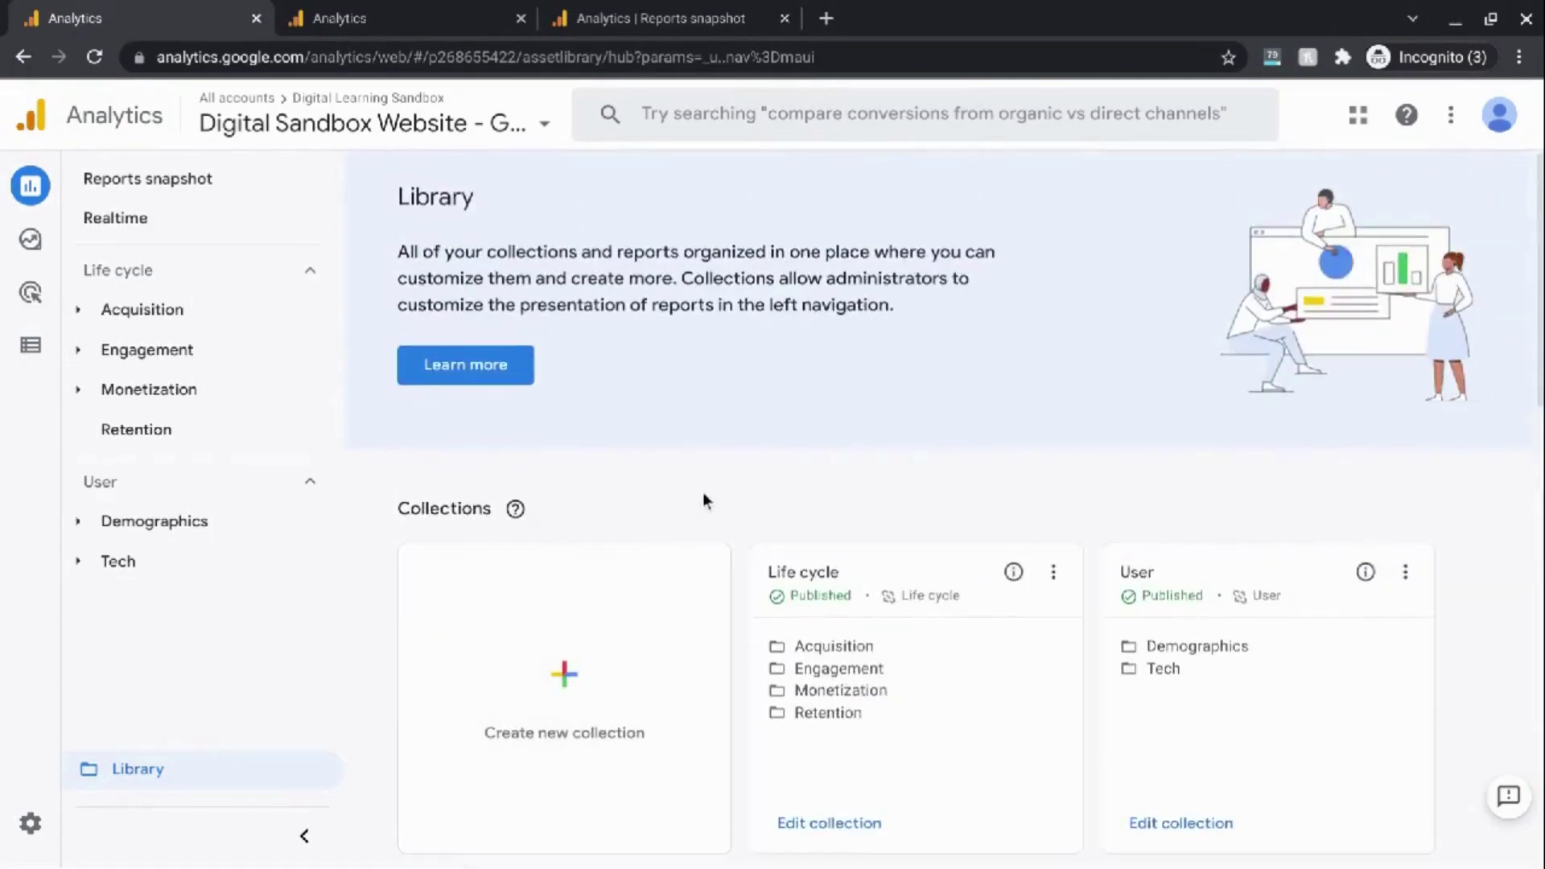
scroll(704, 500, down, 1)
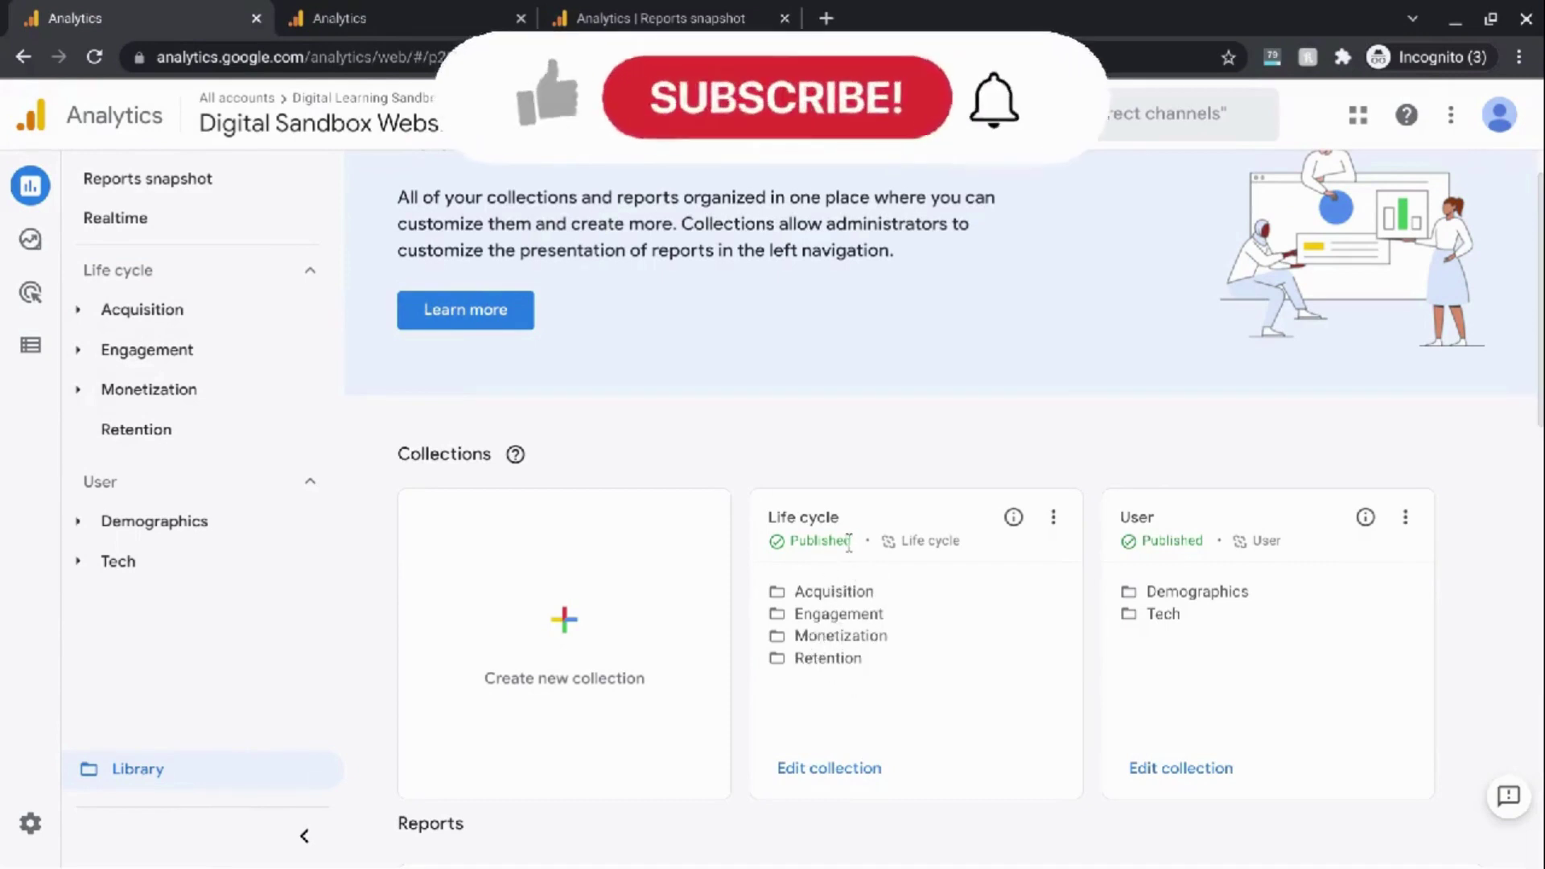
scroll(949, 599, down, 2)
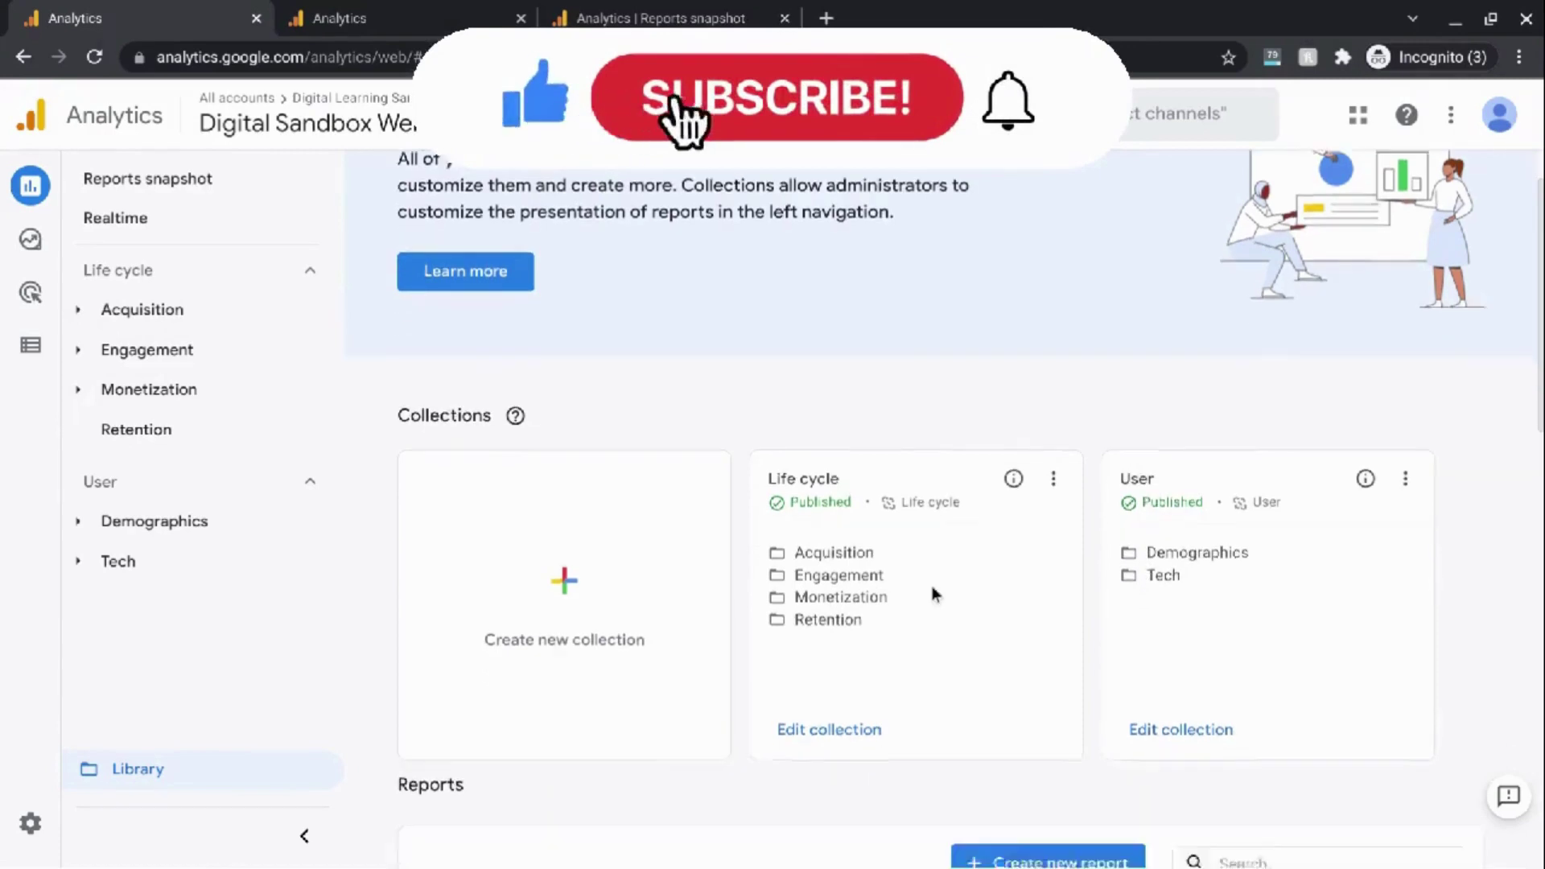
scroll(933, 596, down, 1)
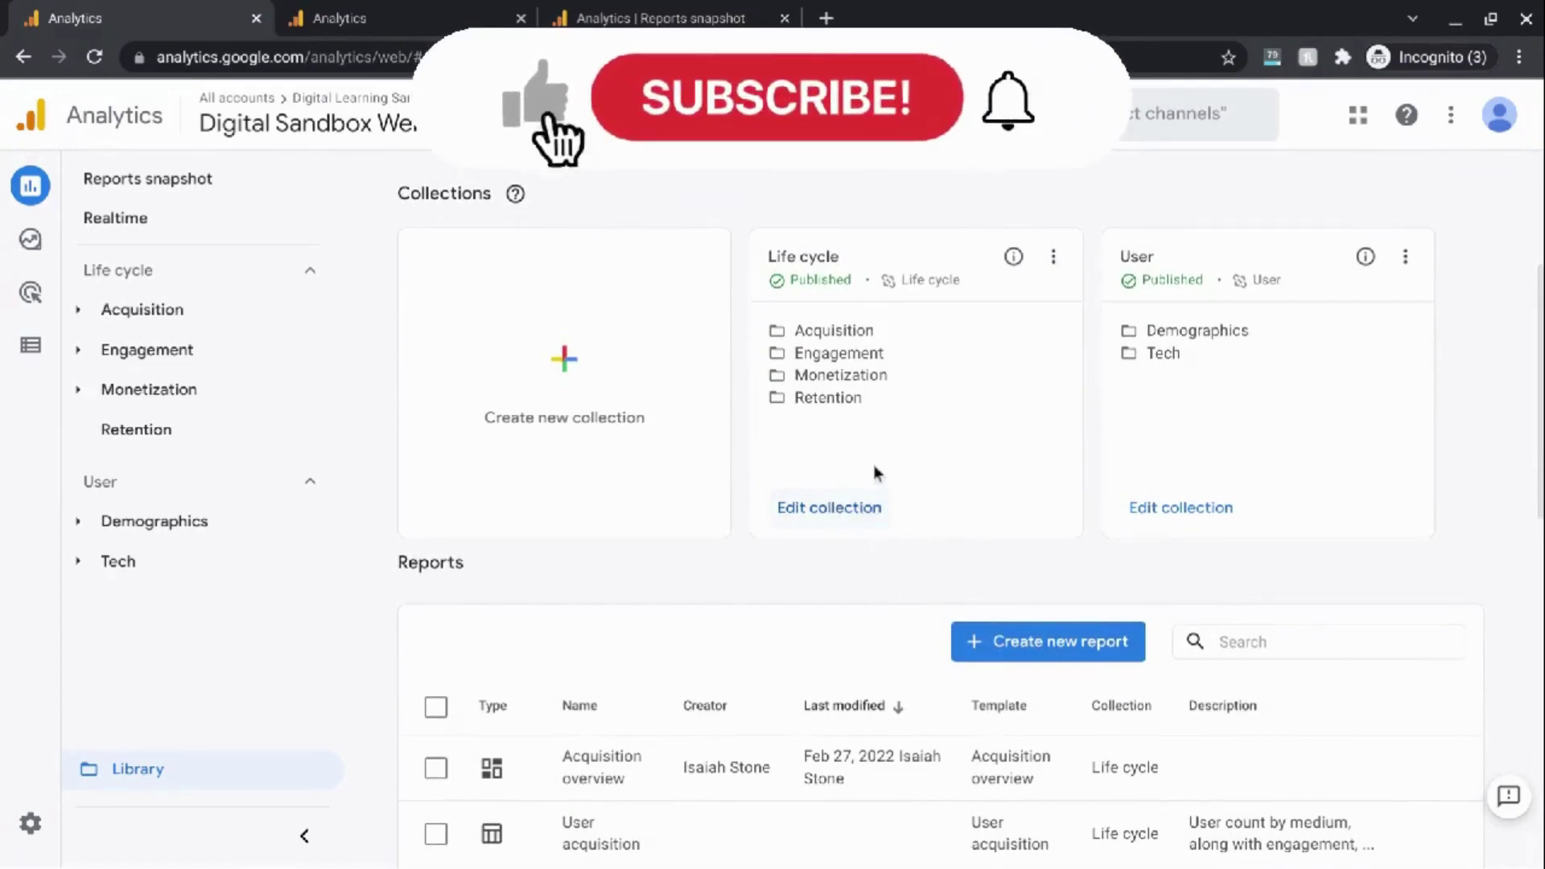
- Edit the Life cycle collection and add a new topic named Conversions
click(829, 508)
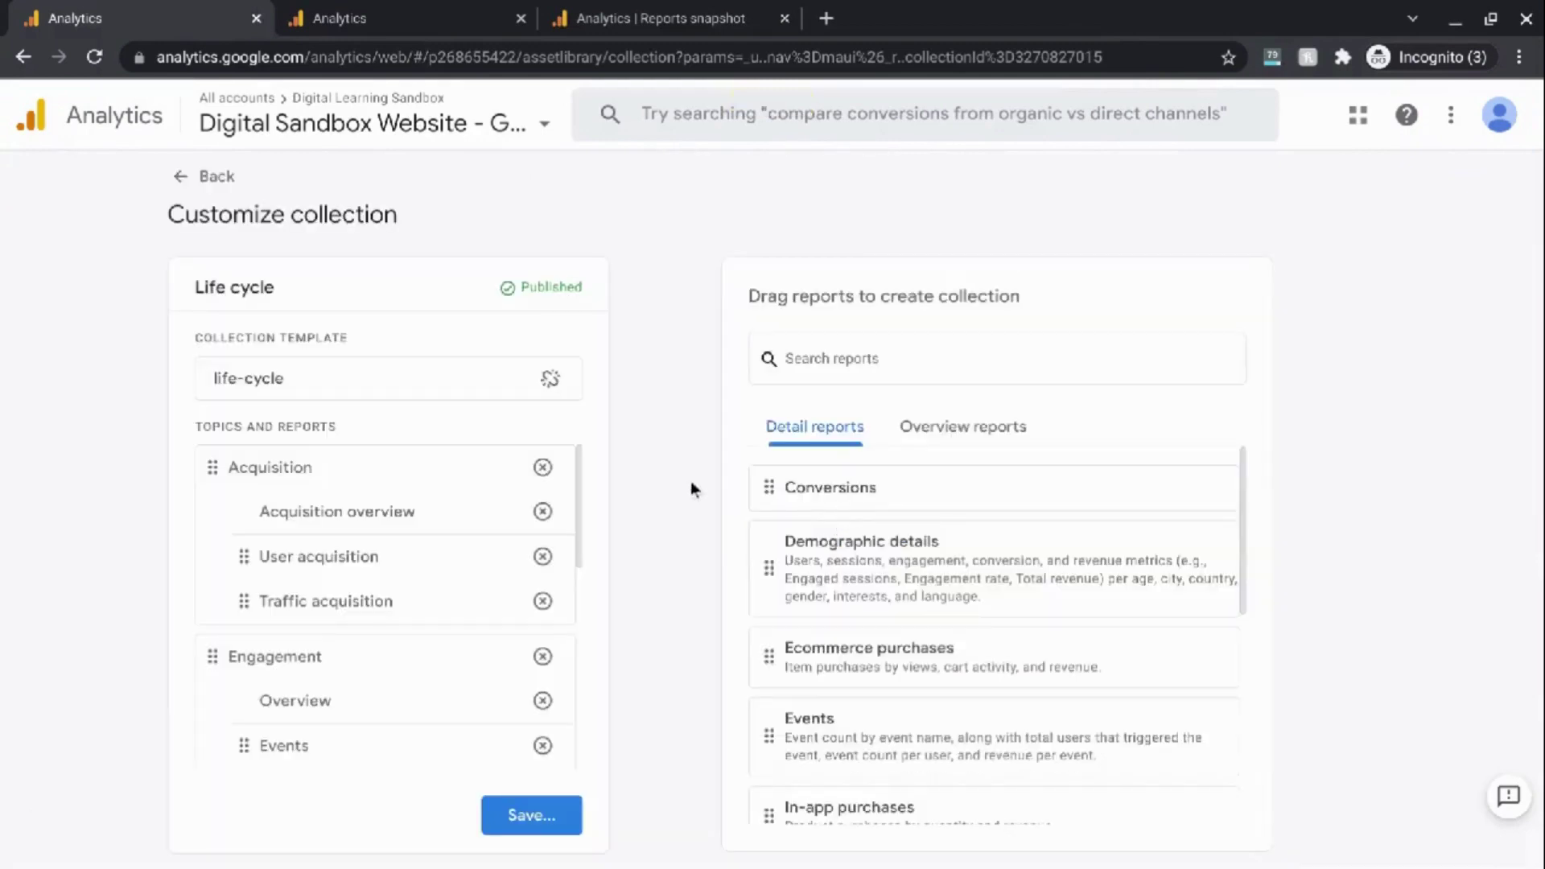
scroll(825, 500, down, 3)
scroll(823, 496, down, 3)
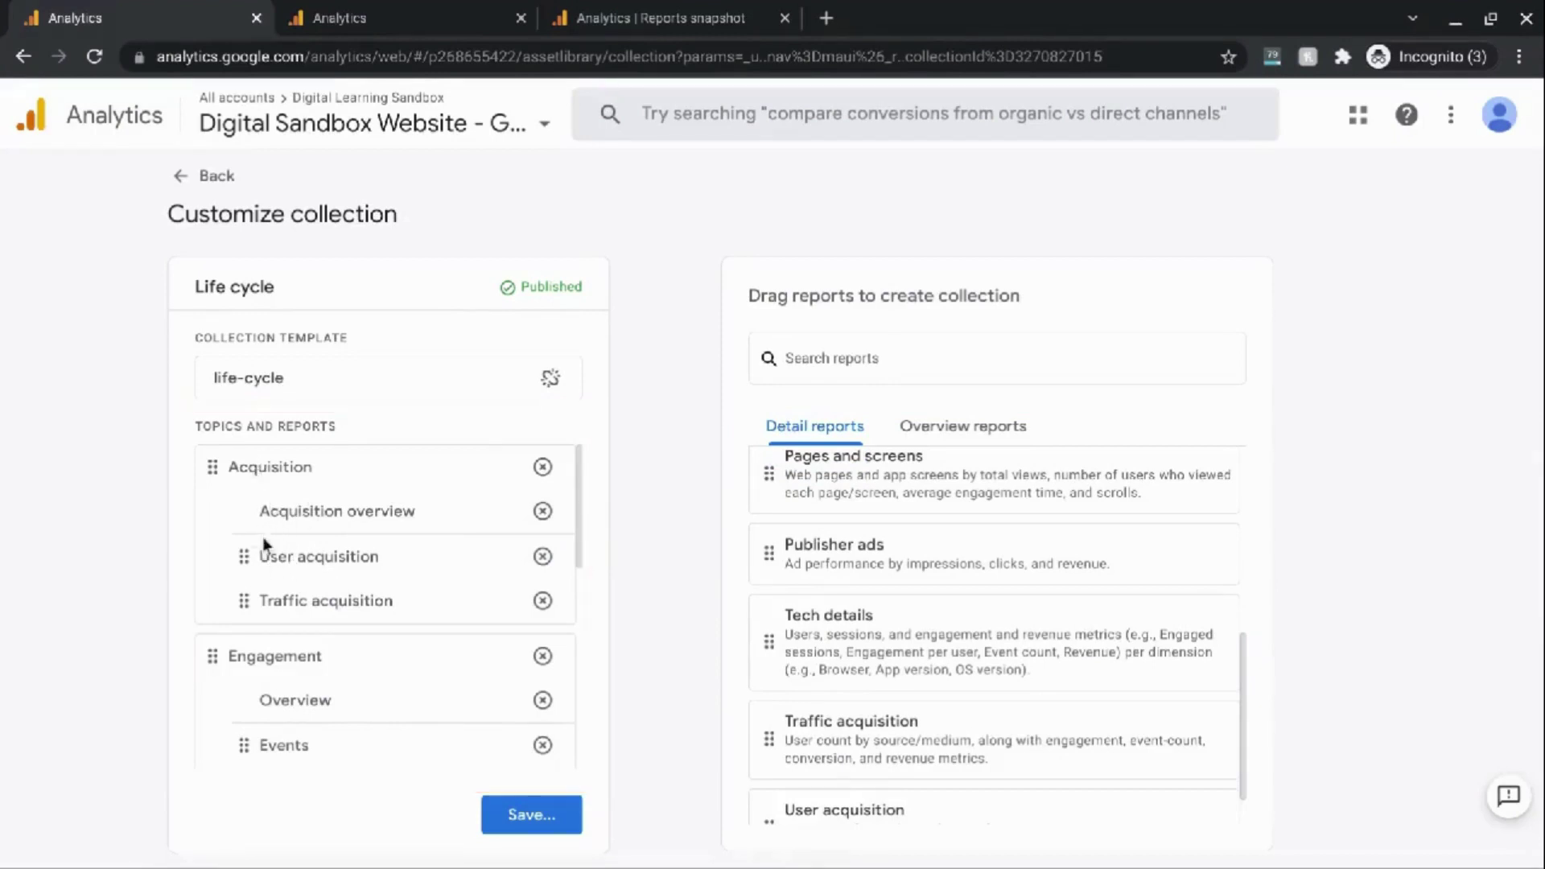
scroll(330, 576, down, 10)
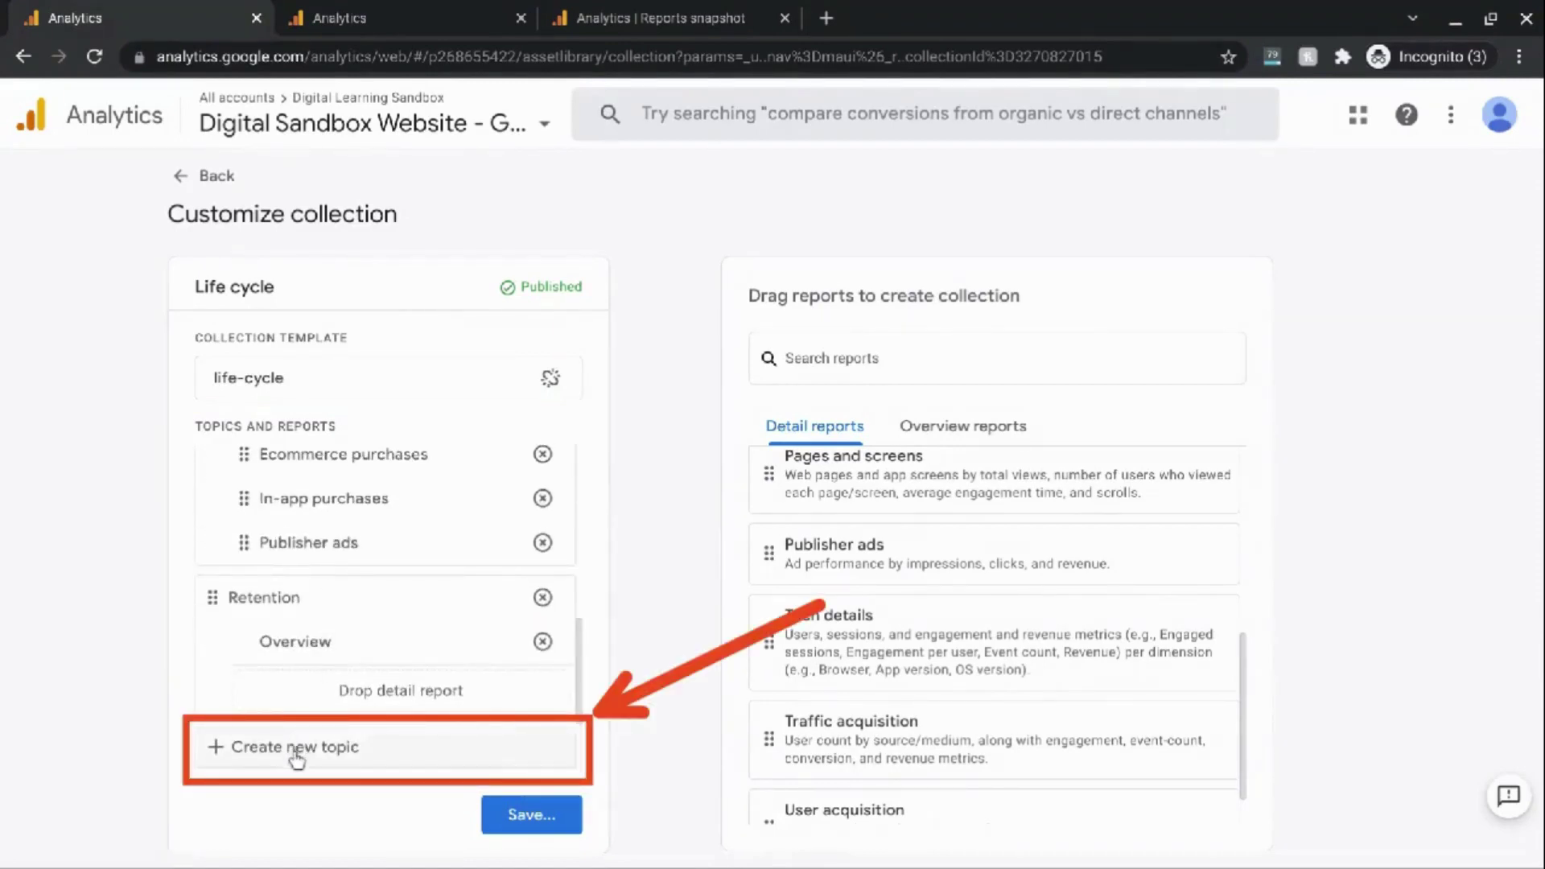
click(296, 748)
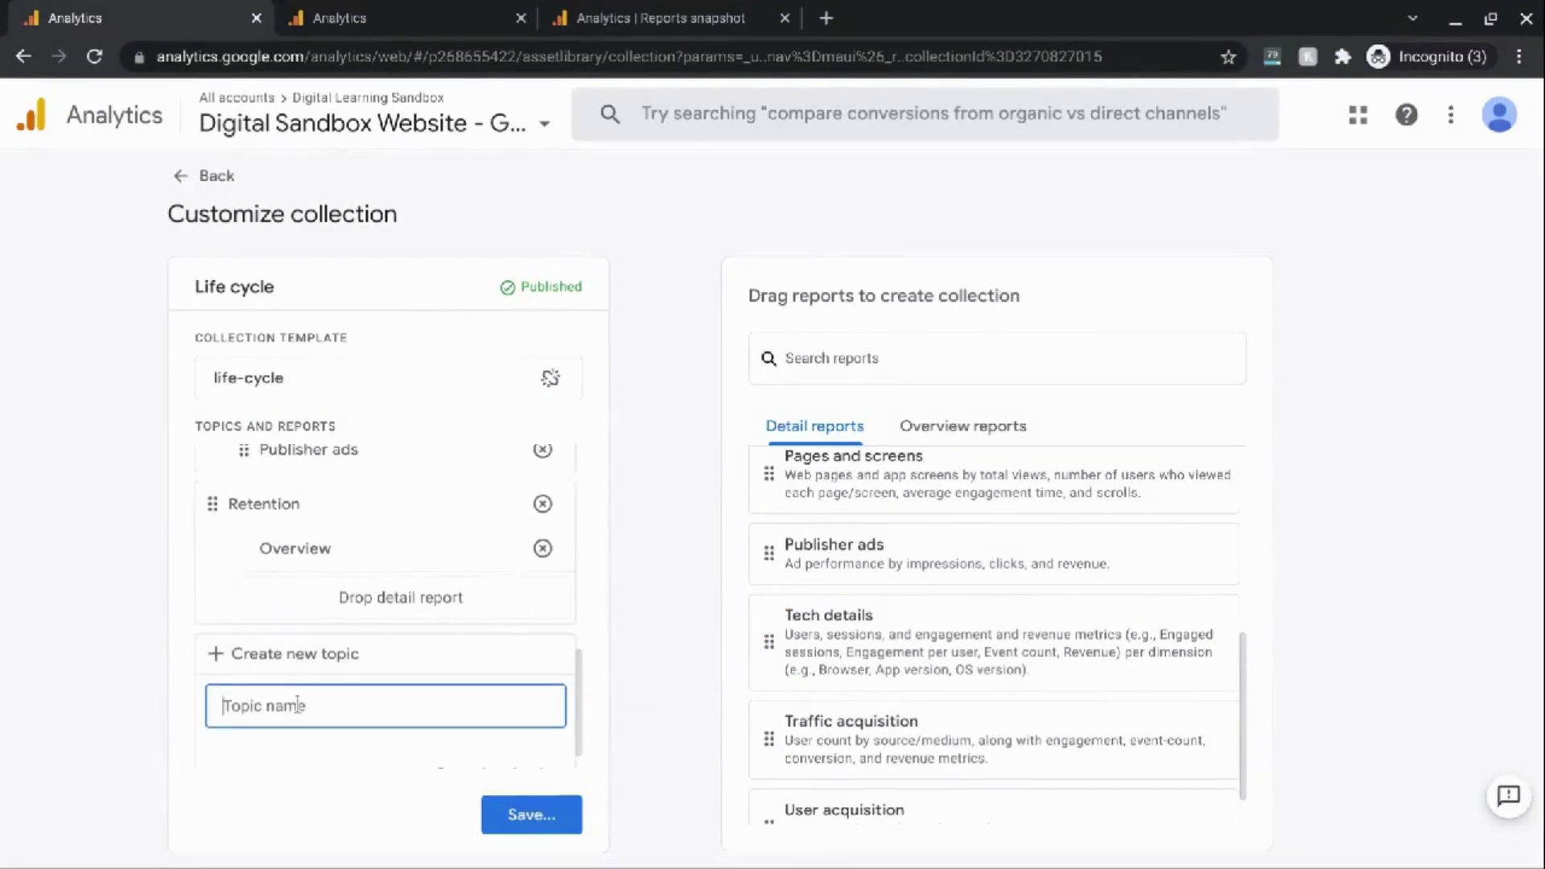
text(Conversions)
key(Return)
scroll(312, 614, up, 5)
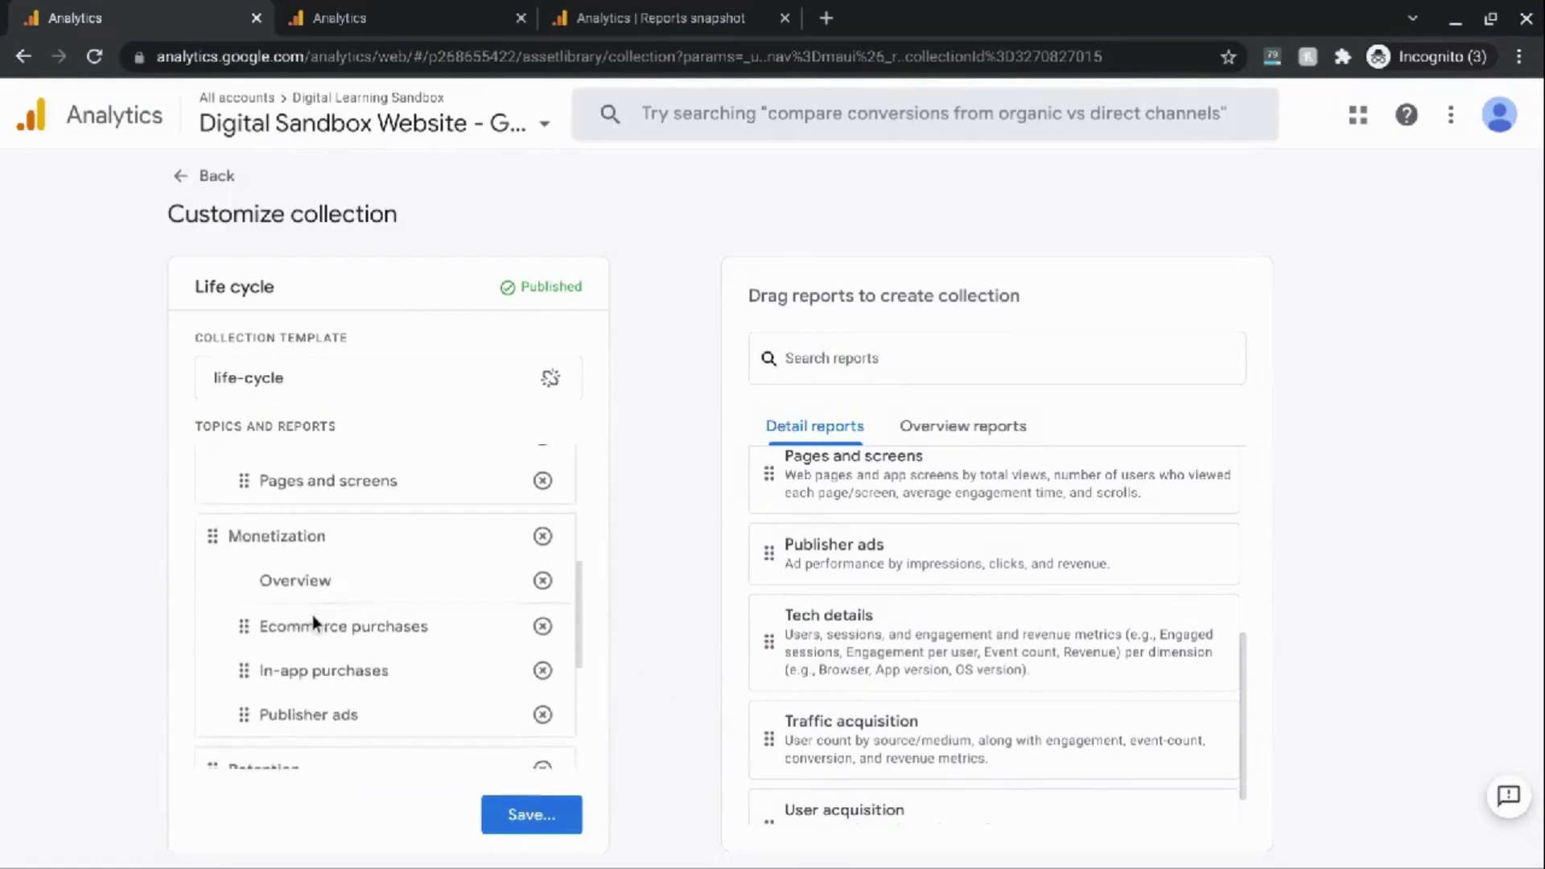
scroll(312, 615, down, 5)
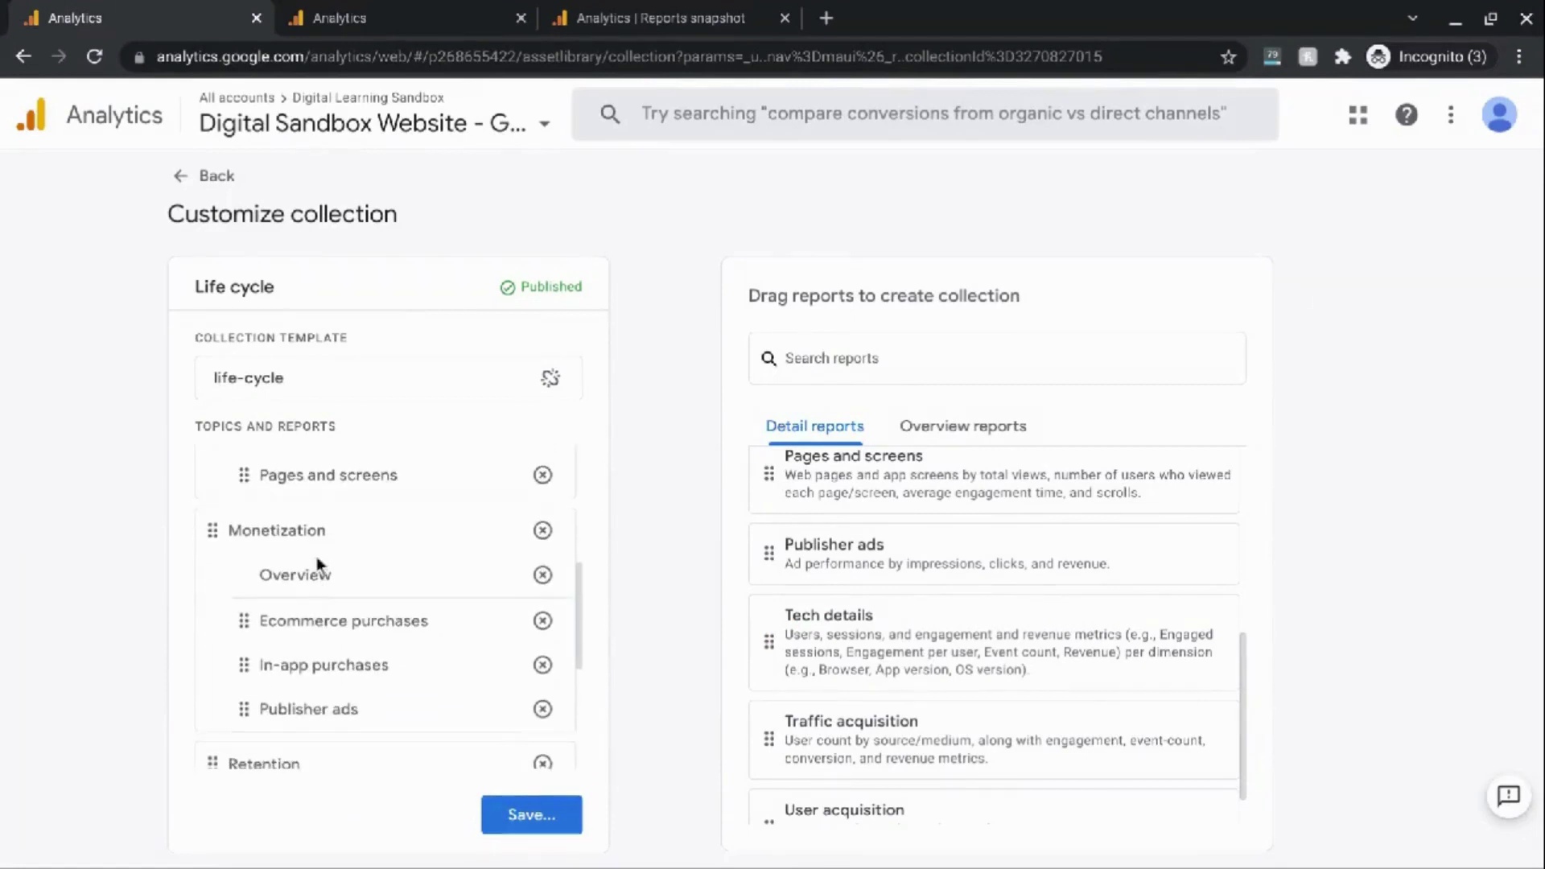
scroll(316, 556, up, 5)
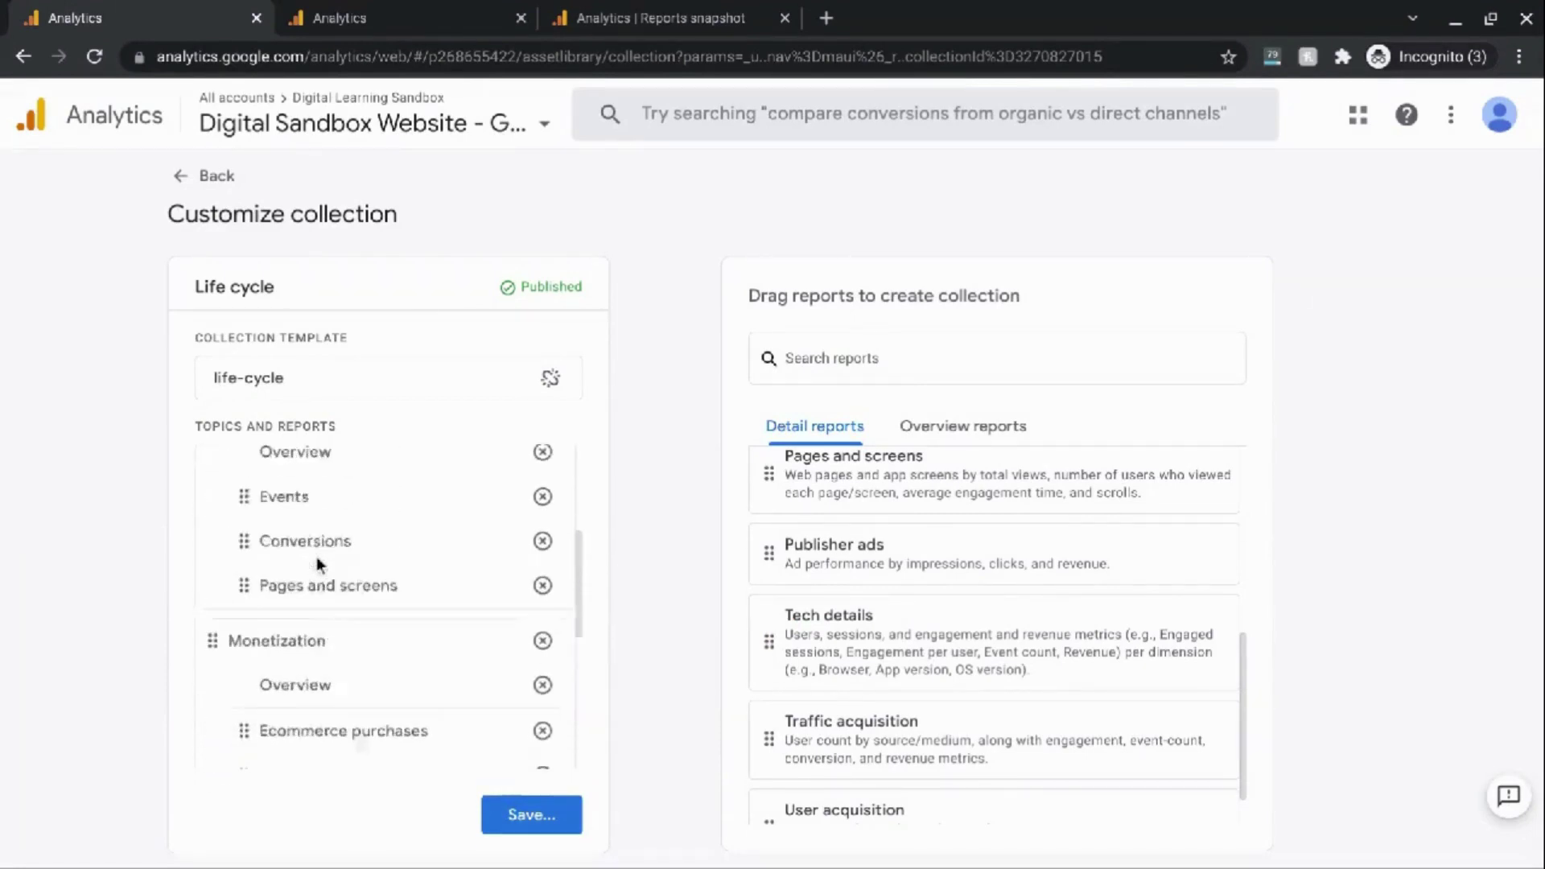
scroll(317, 560, up, 2)
scroll(317, 559, down, 6)
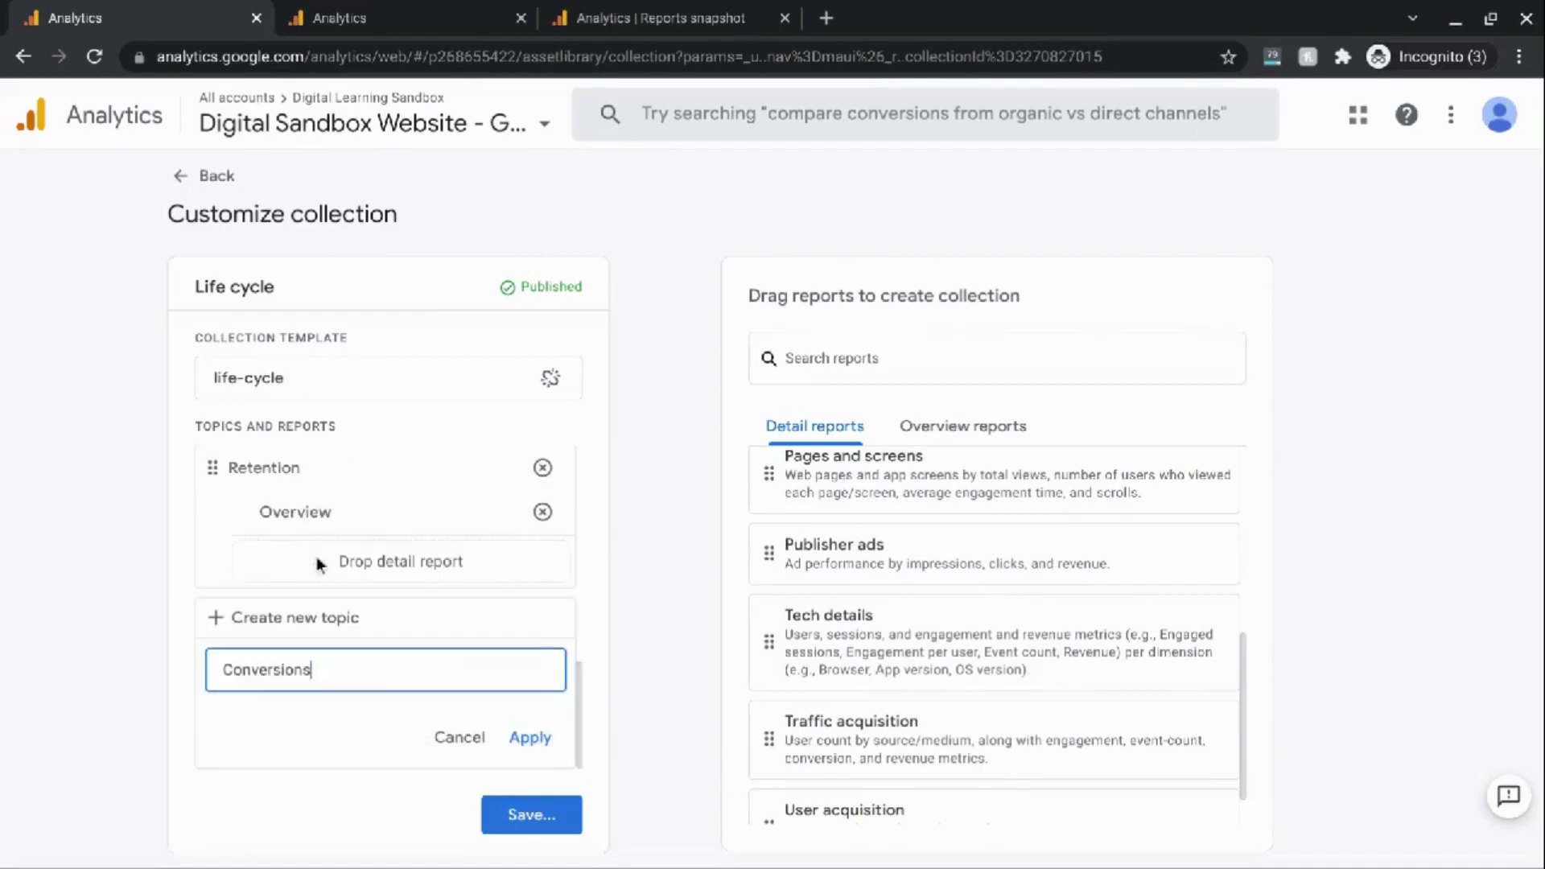
click(528, 739)
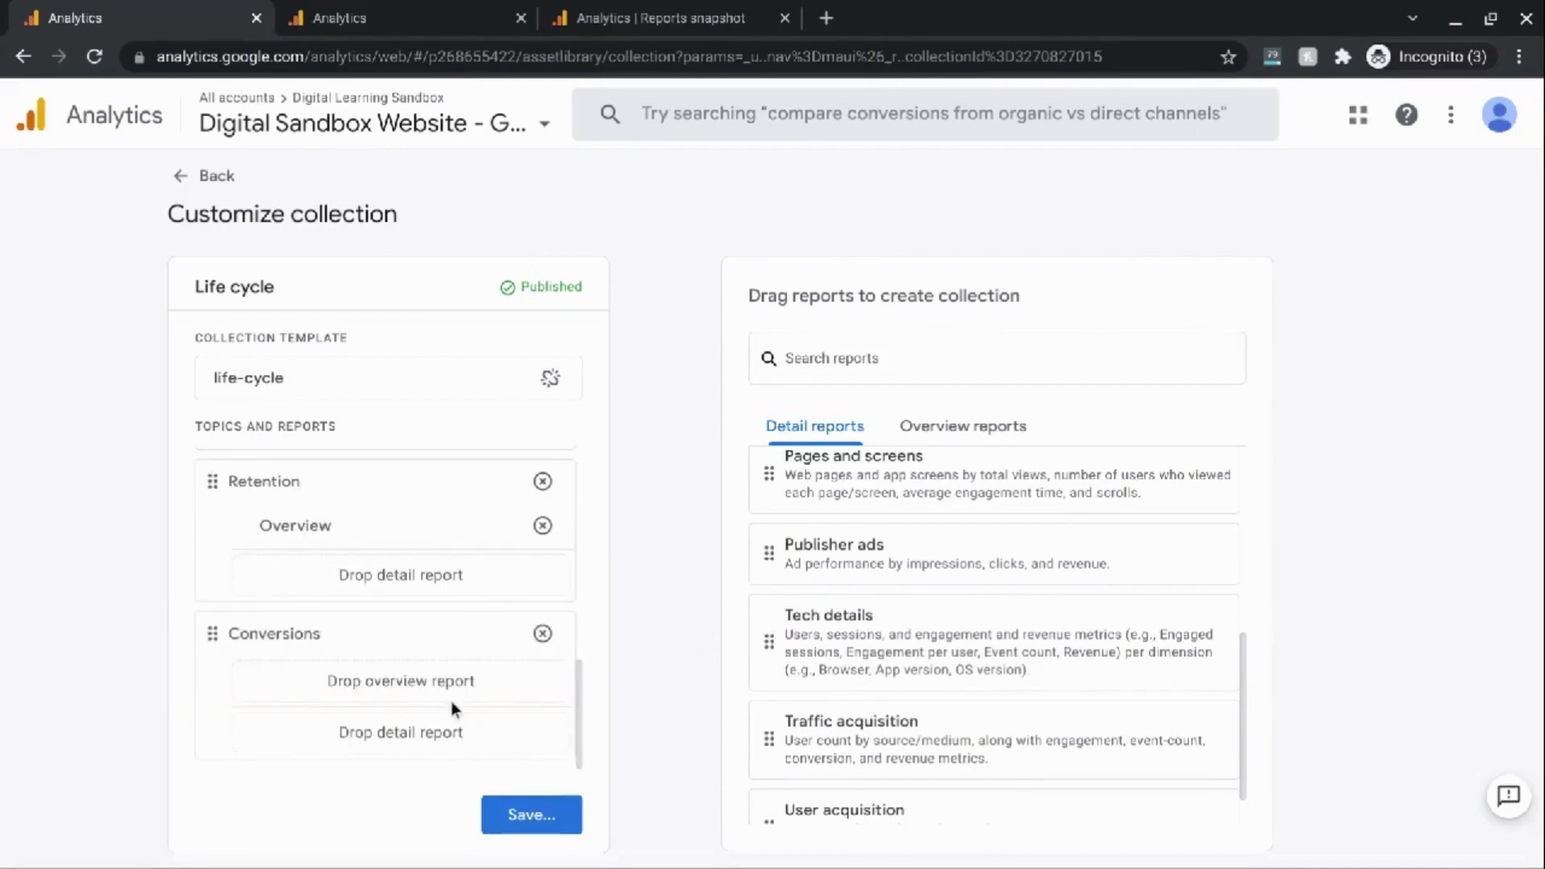
- Search reports for 'Conv' and drag the Conversions report into the Conversions topic
click(890, 359)
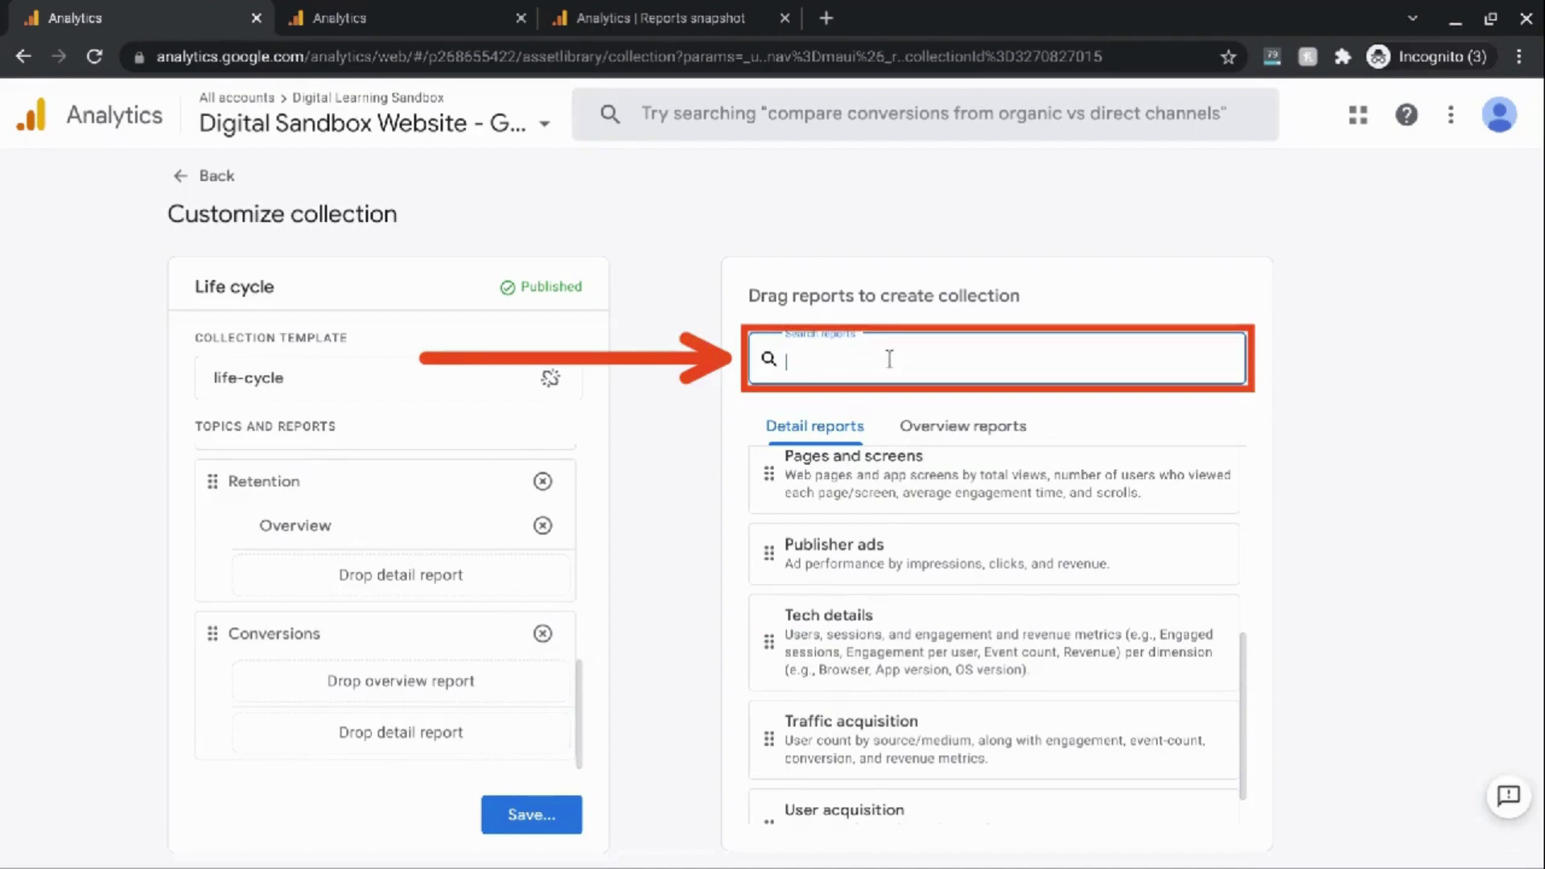
text(Conv)
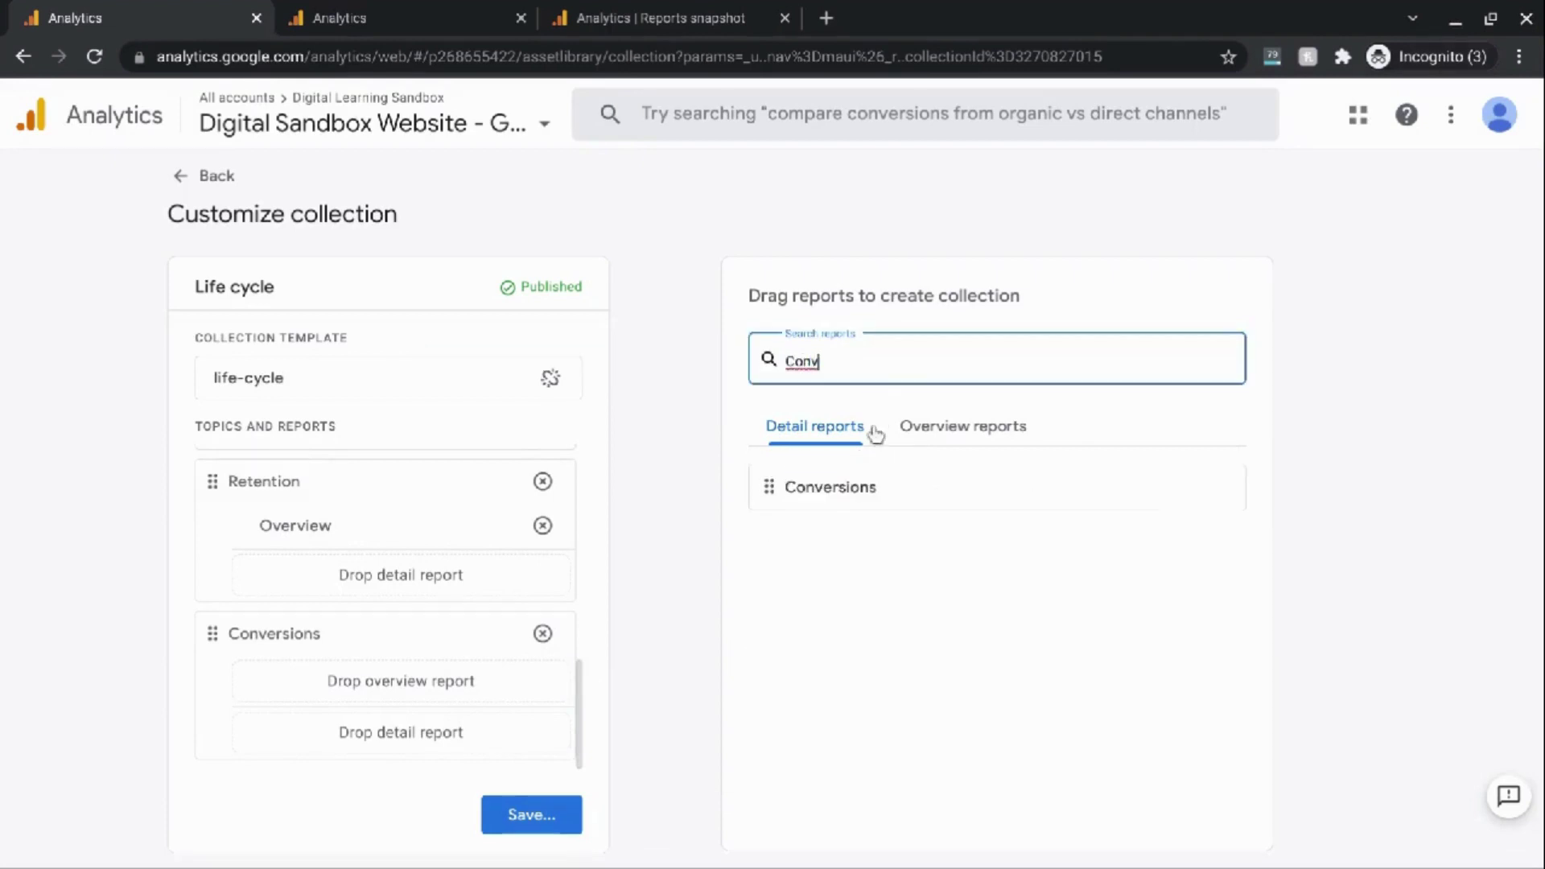
click(770, 492)
drag(769, 493, 297, 735)
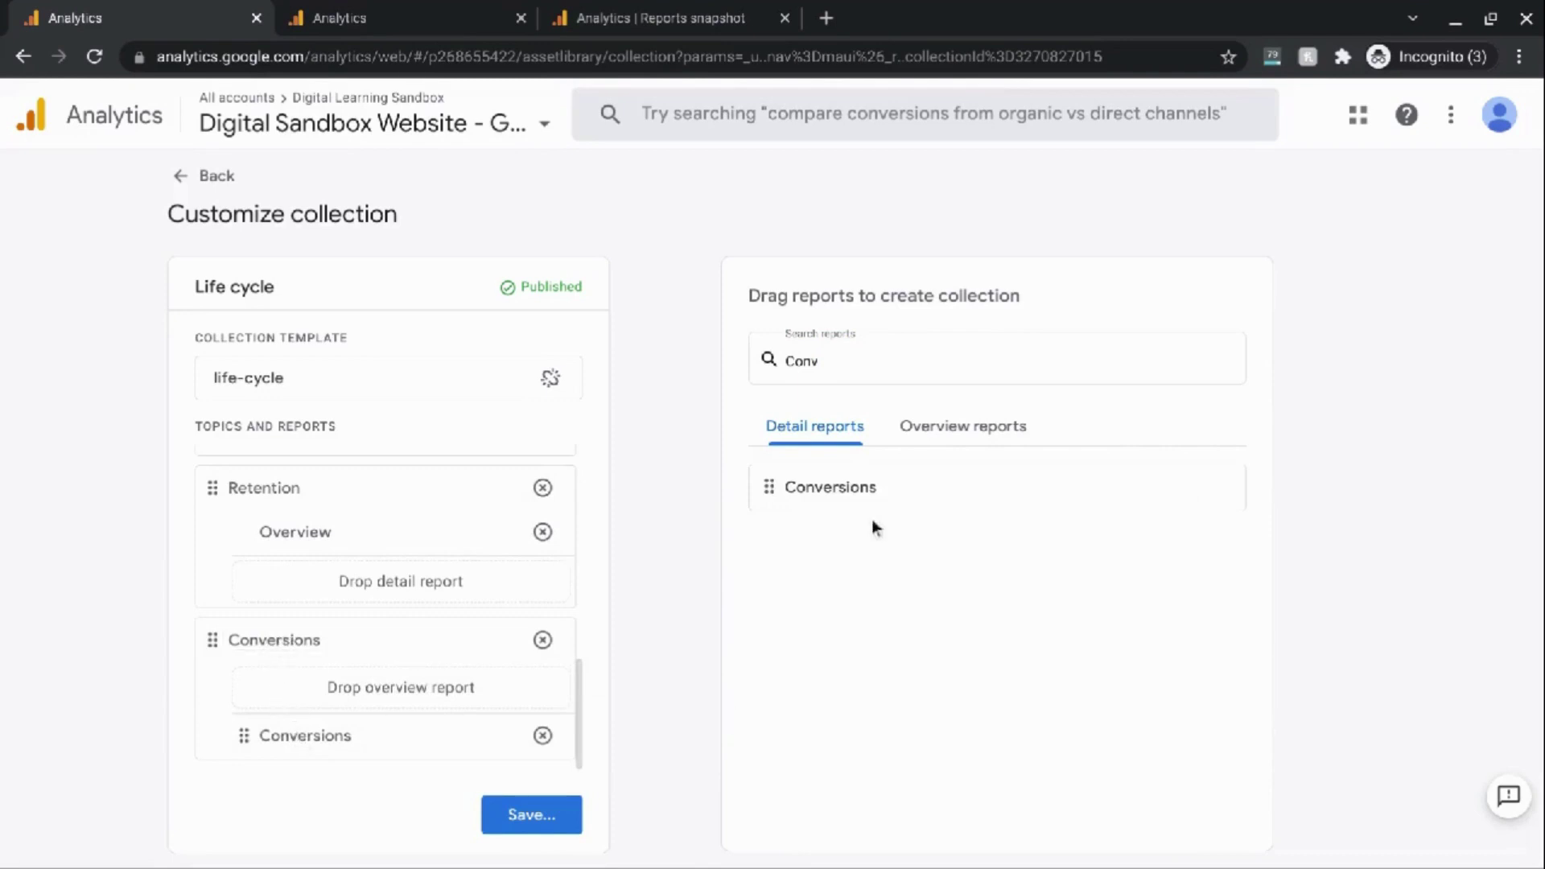
click(965, 442)
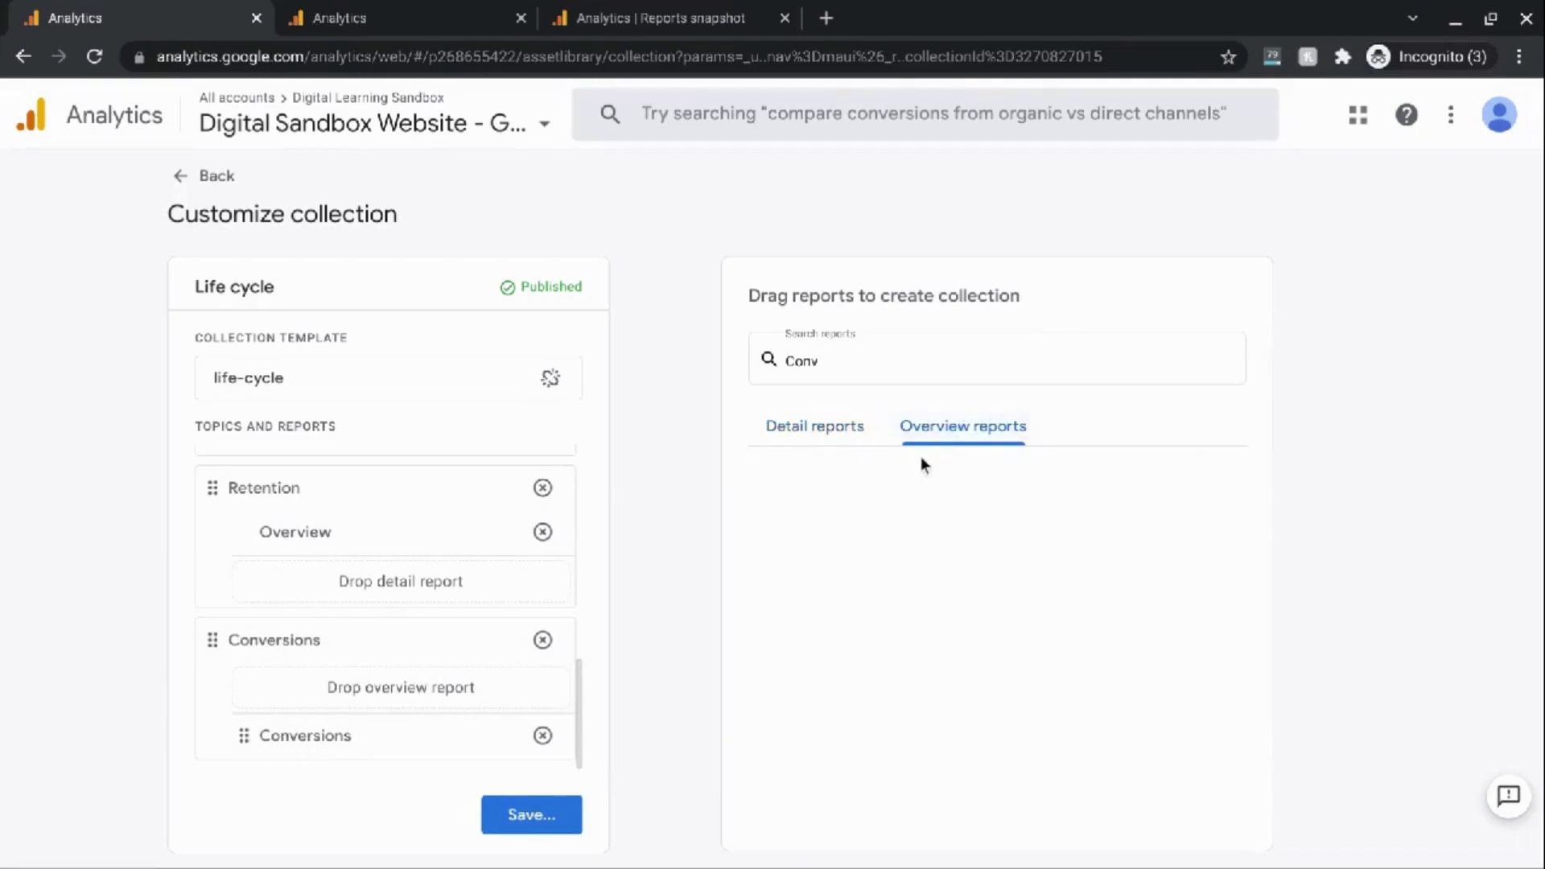
click(857, 377)
double_click(825, 364)
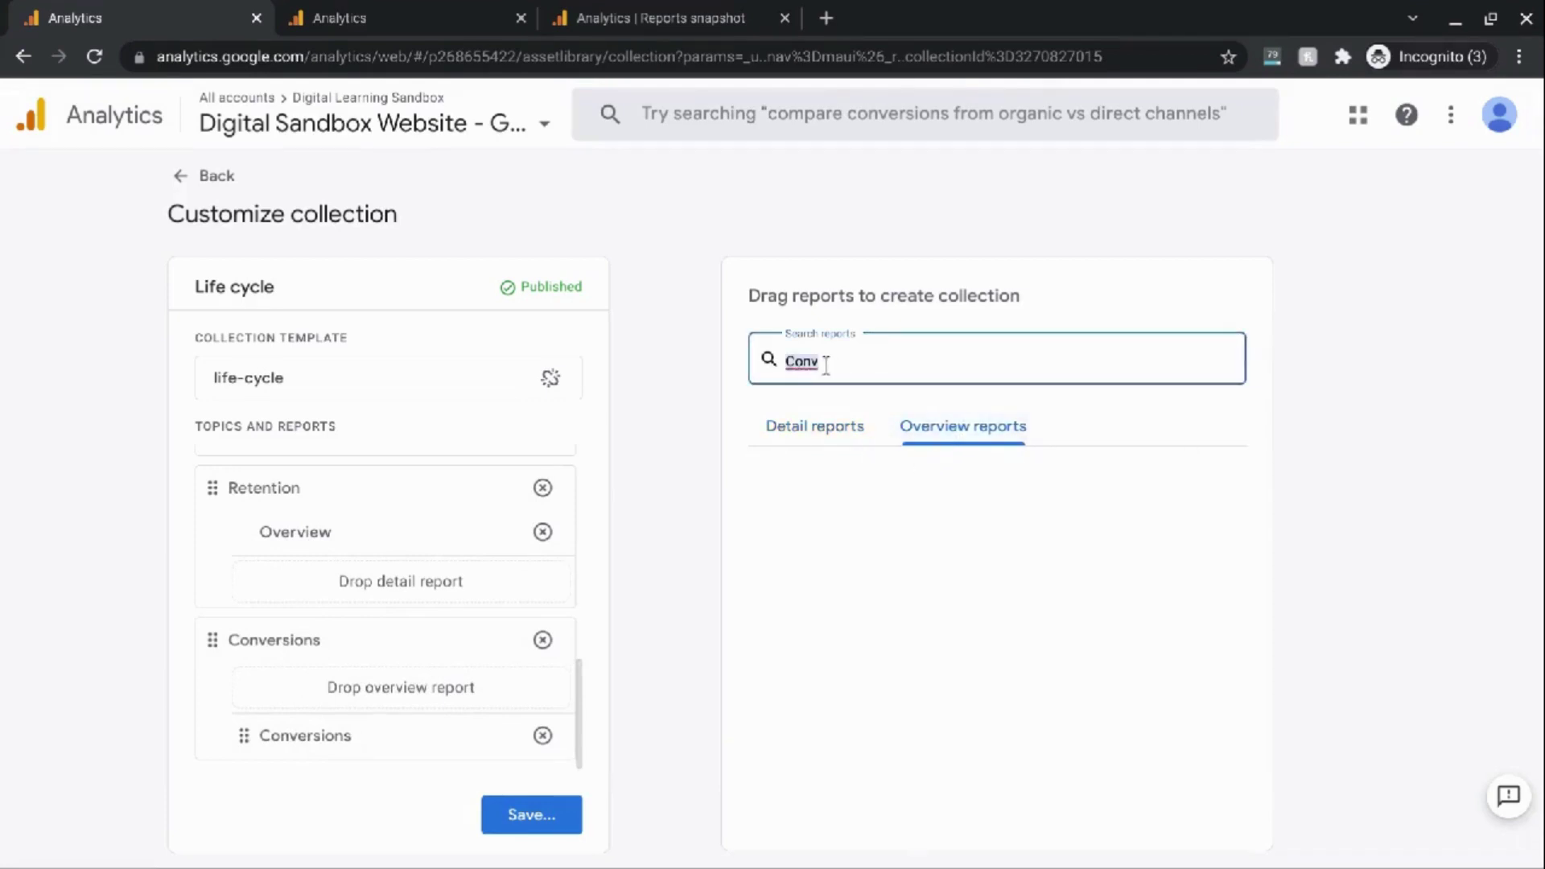
key(BackSpace)
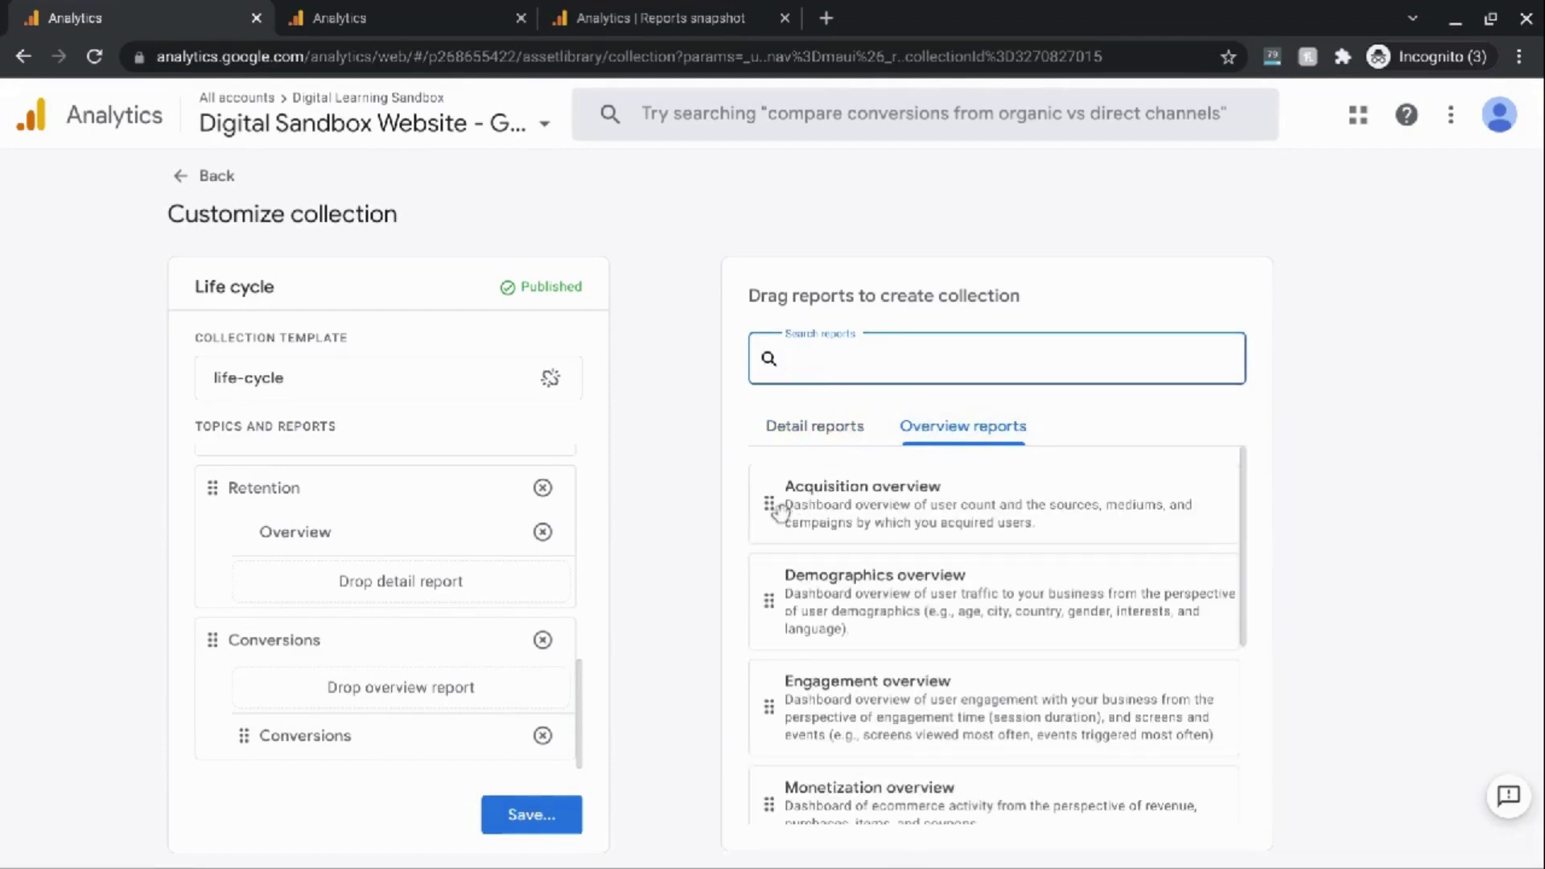
scroll(777, 531, down, 4)
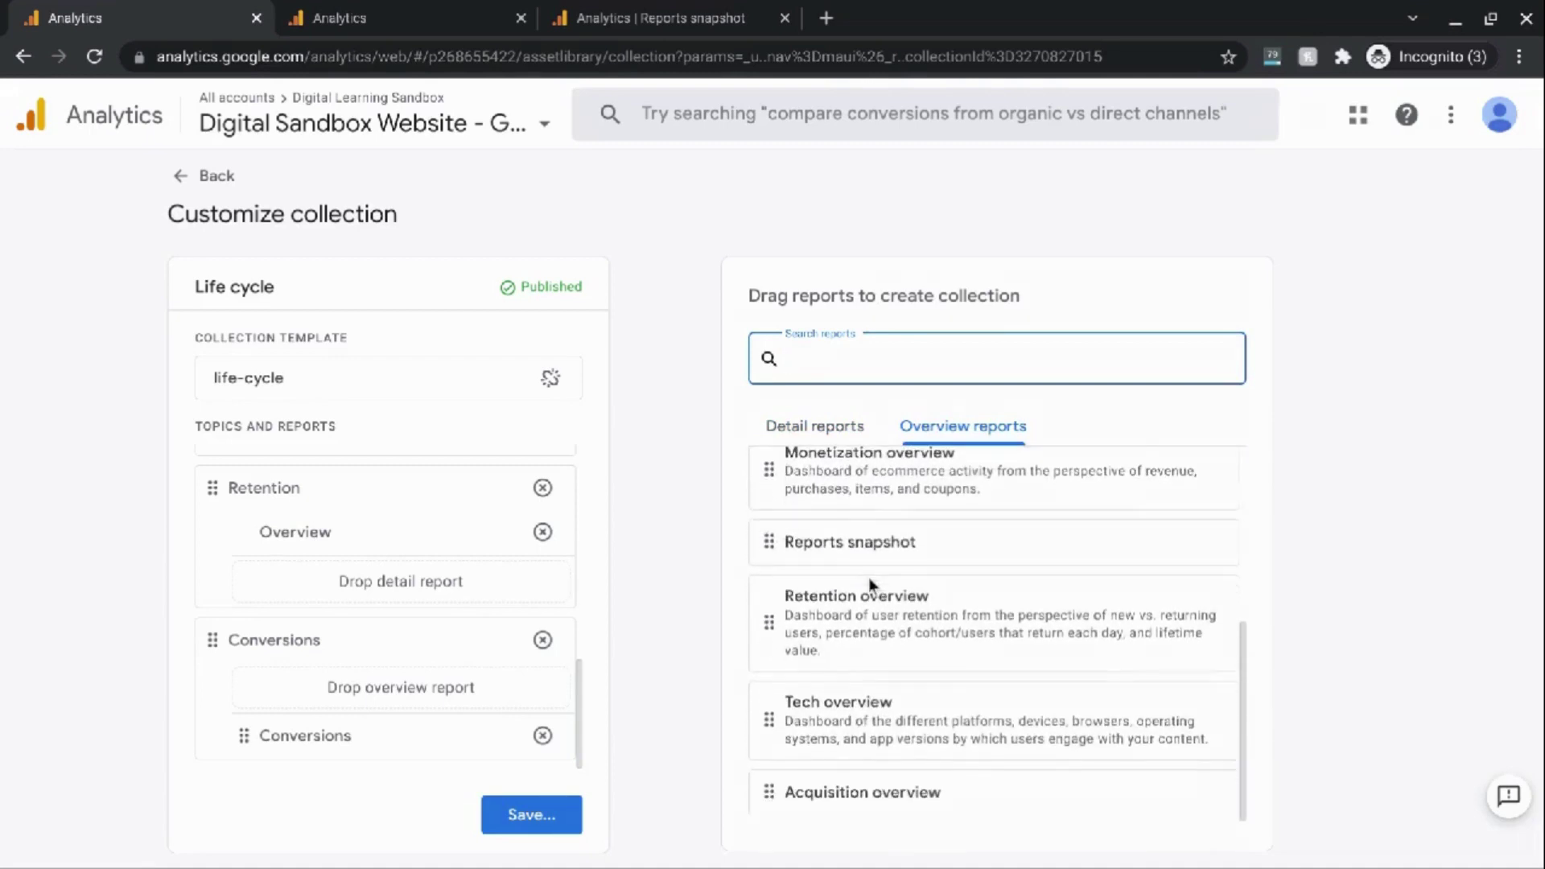
scroll(856, 673, up, 1)
scroll(856, 676, up, 4)
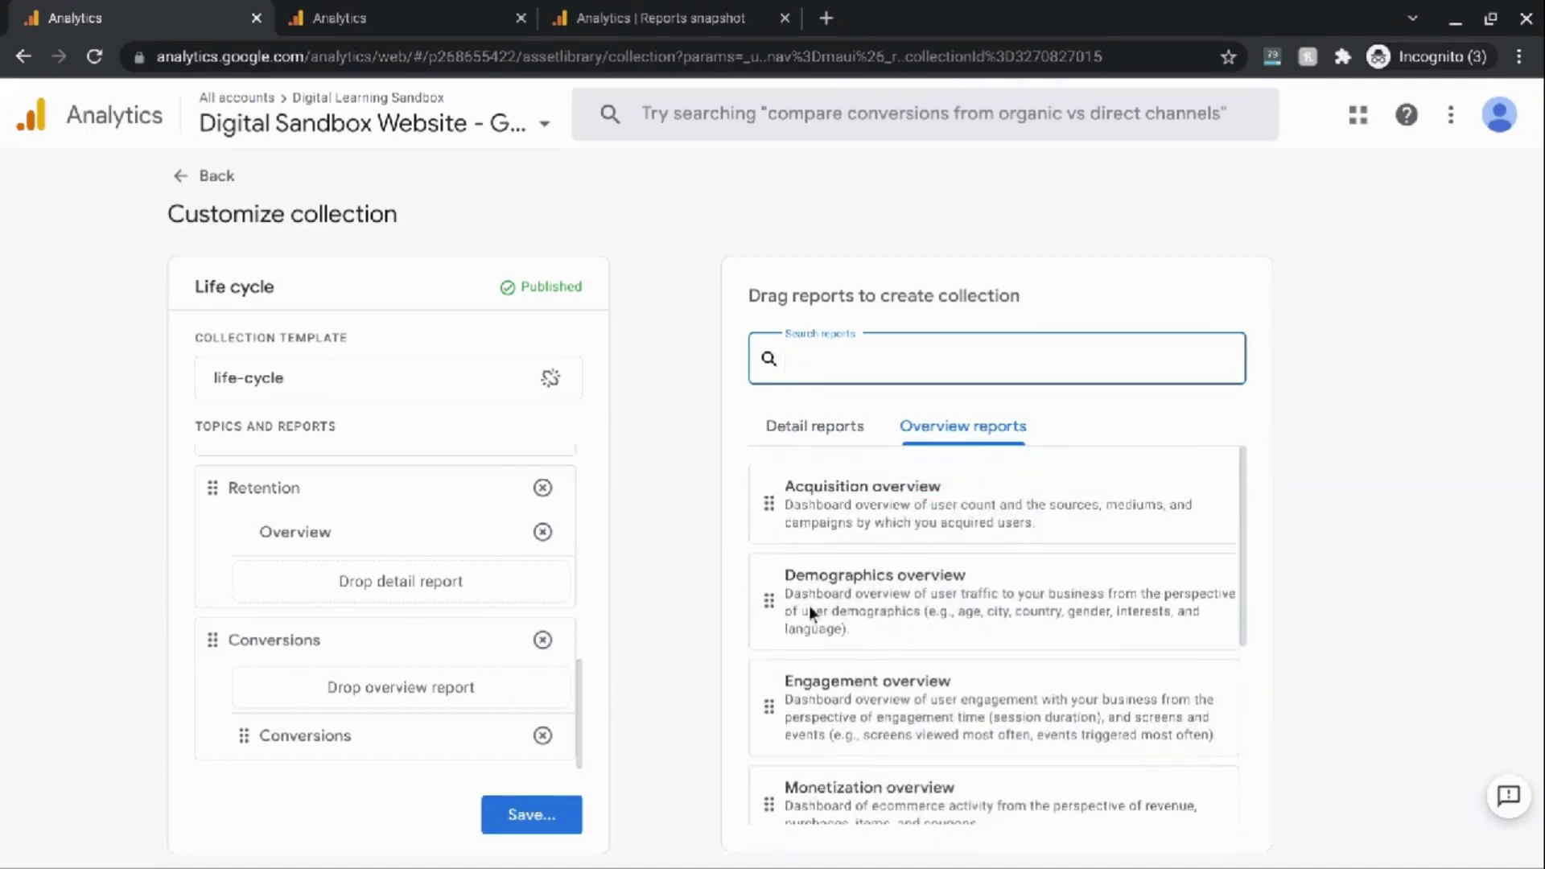
scroll(338, 655, up, 3)
scroll(338, 655, down, 3)
scroll(435, 621, up, 4)
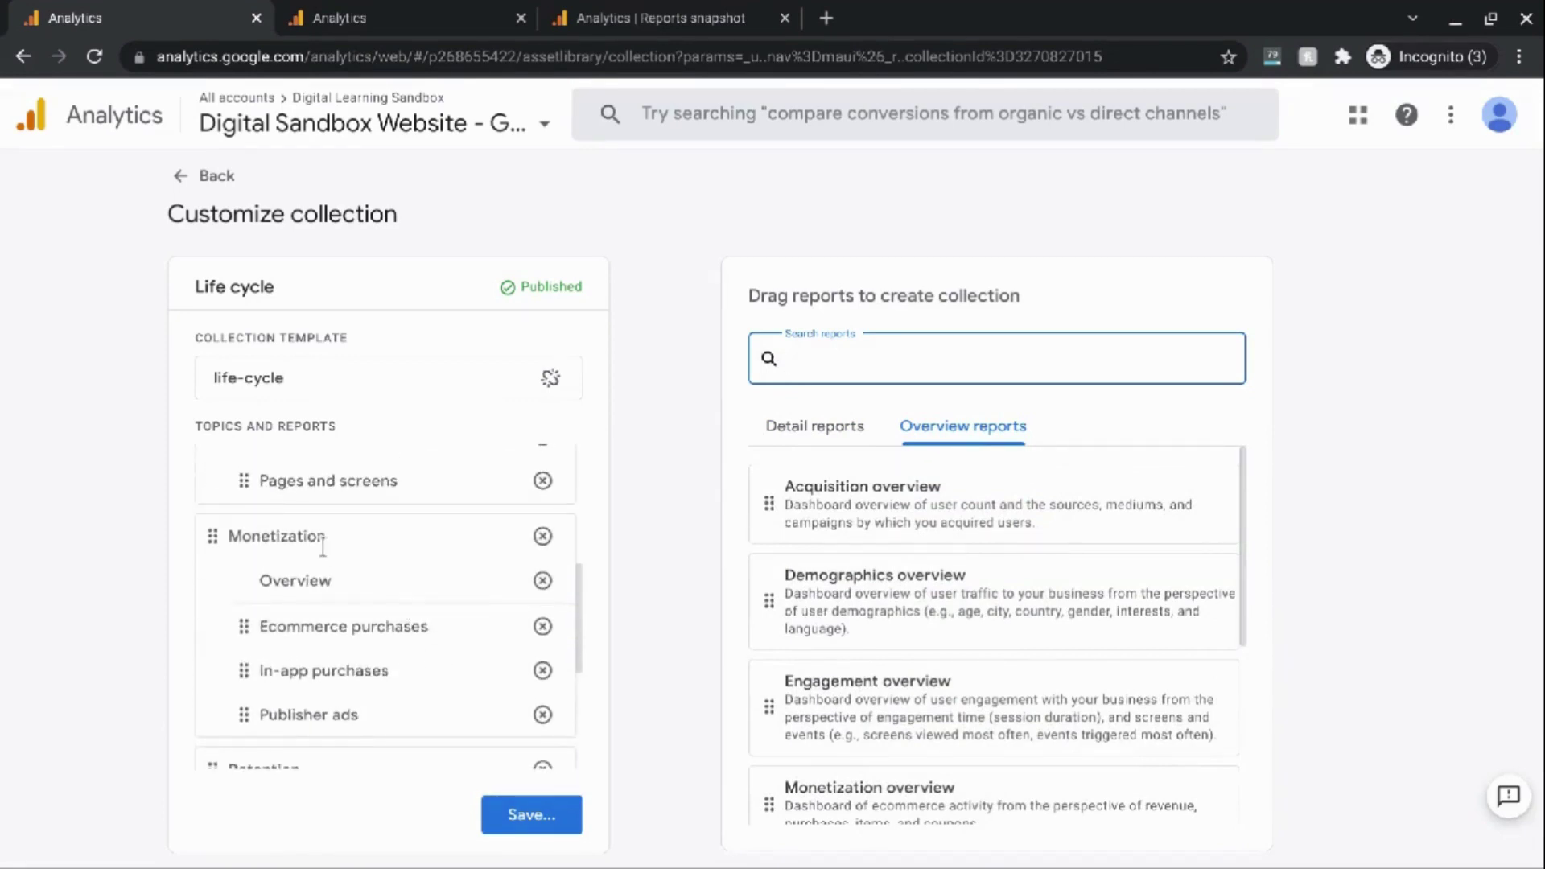
click(771, 507)
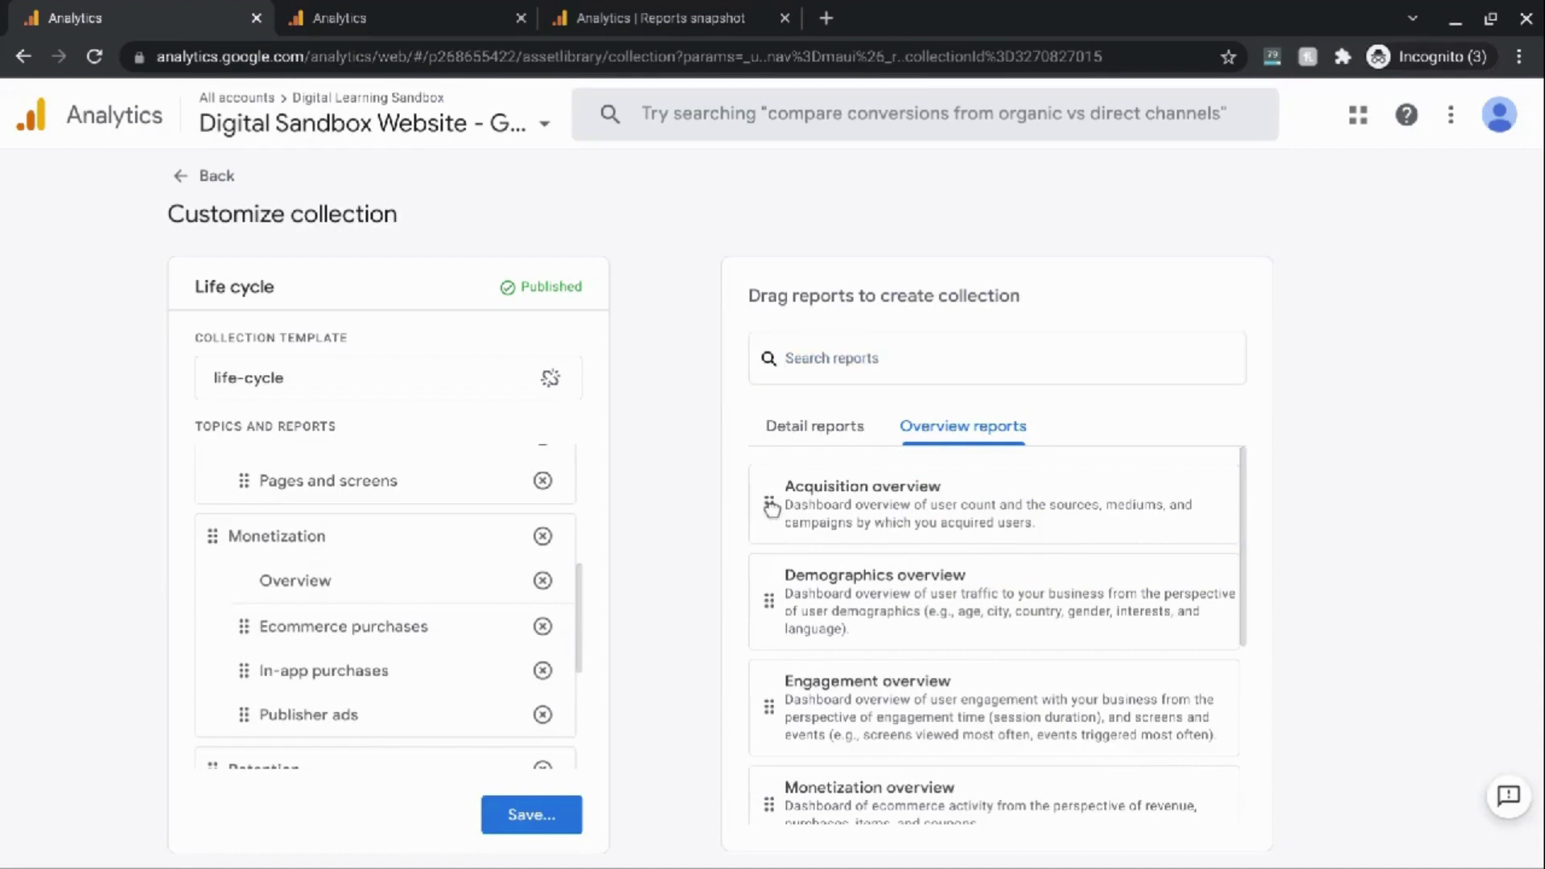
drag(770, 507, 298, 592)
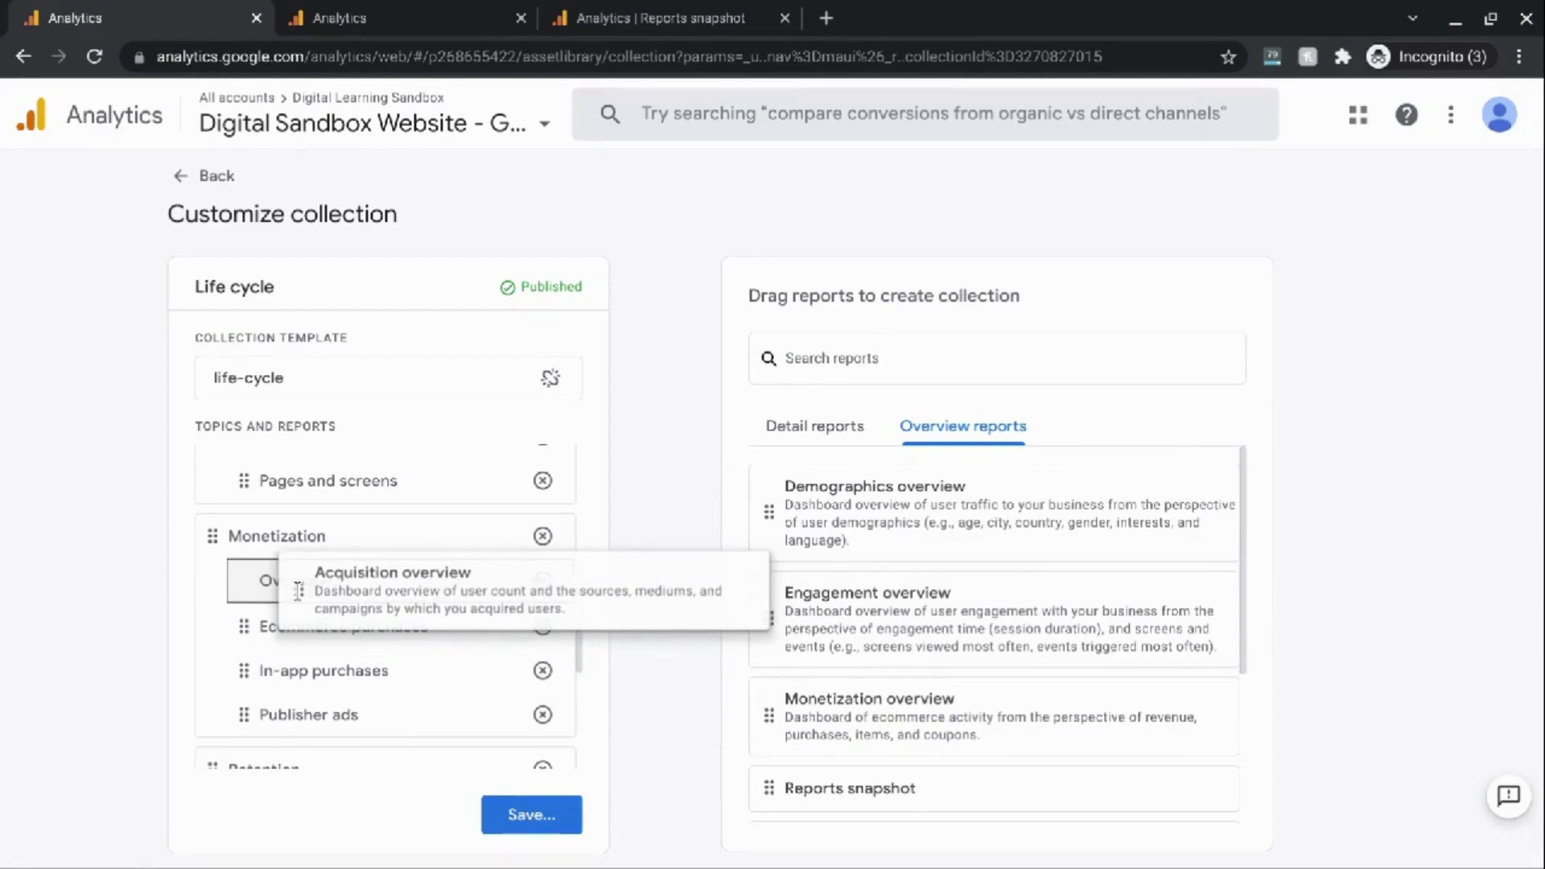
drag(298, 592, 770, 515)
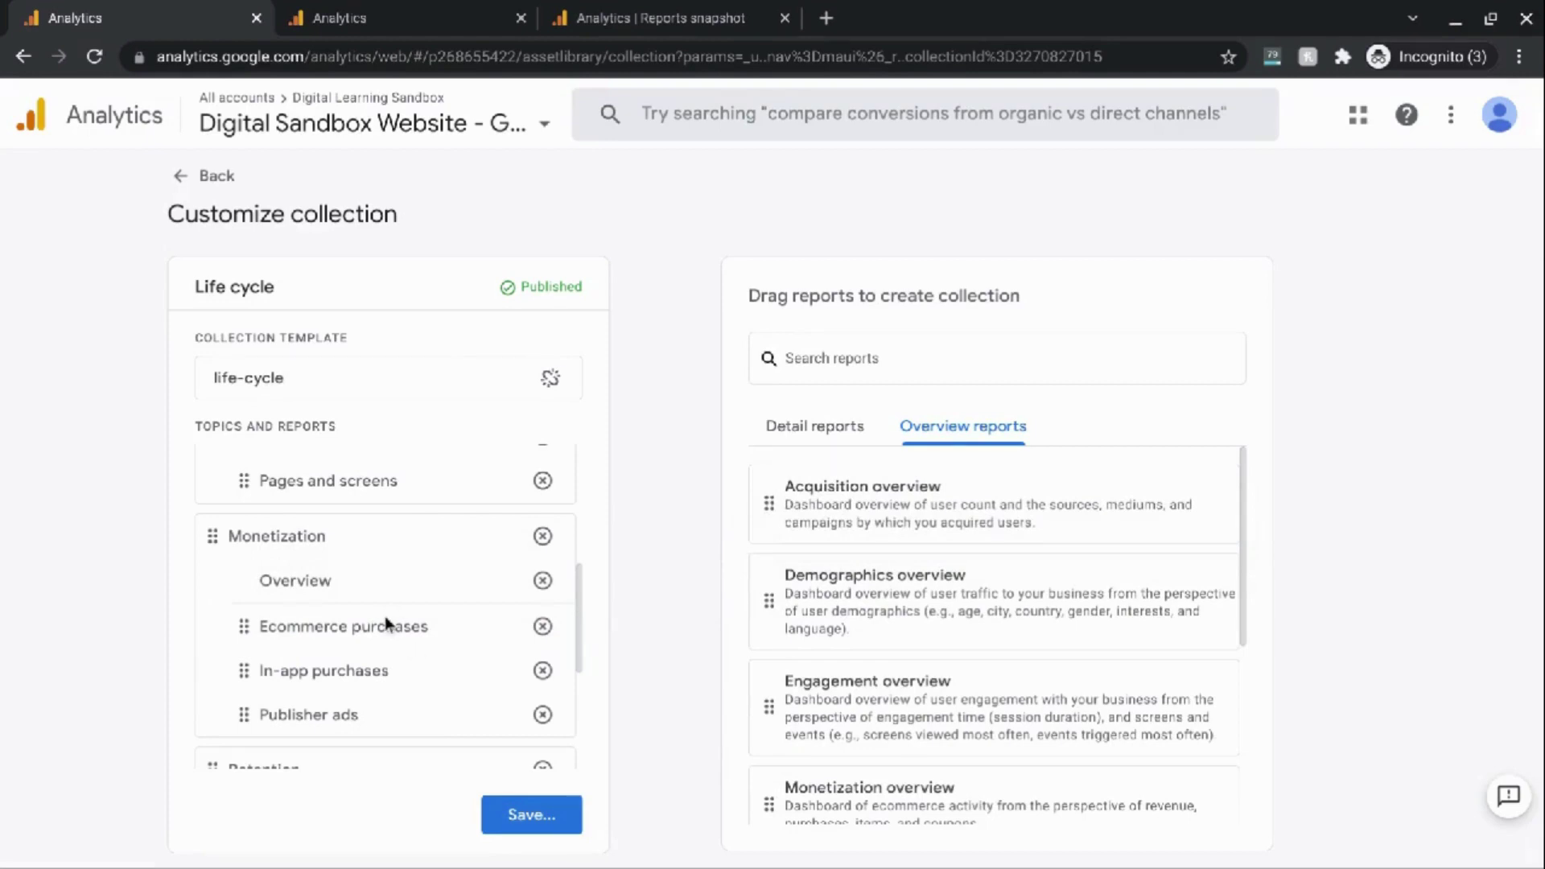
scroll(384, 615, down, 4)
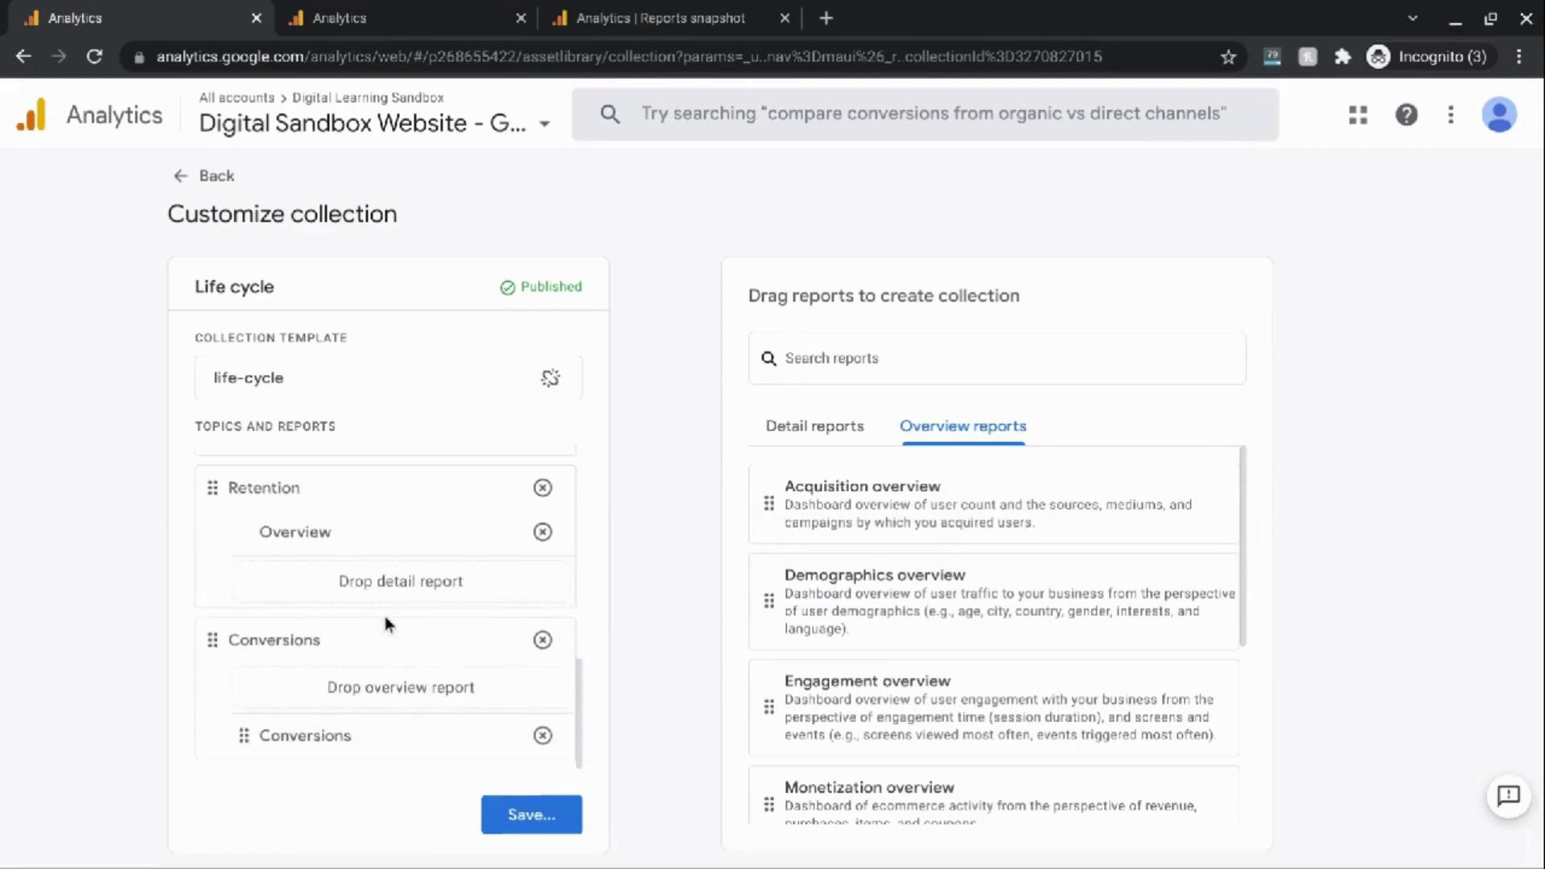
- Save the edits to the current Life cycle collection and go back to the Library
click(523, 821)
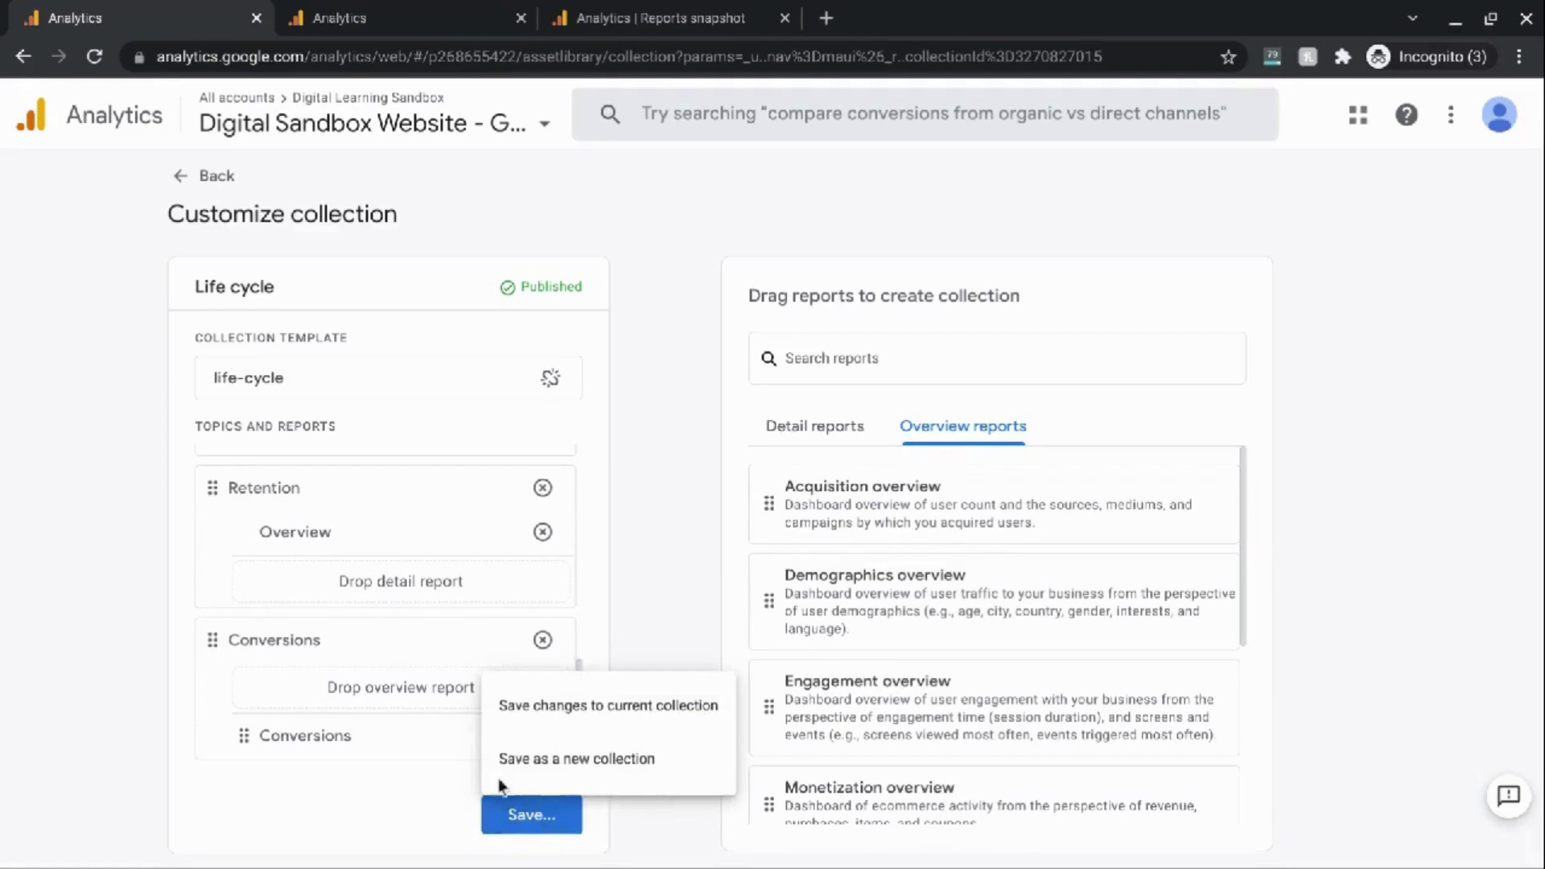
click(544, 719)
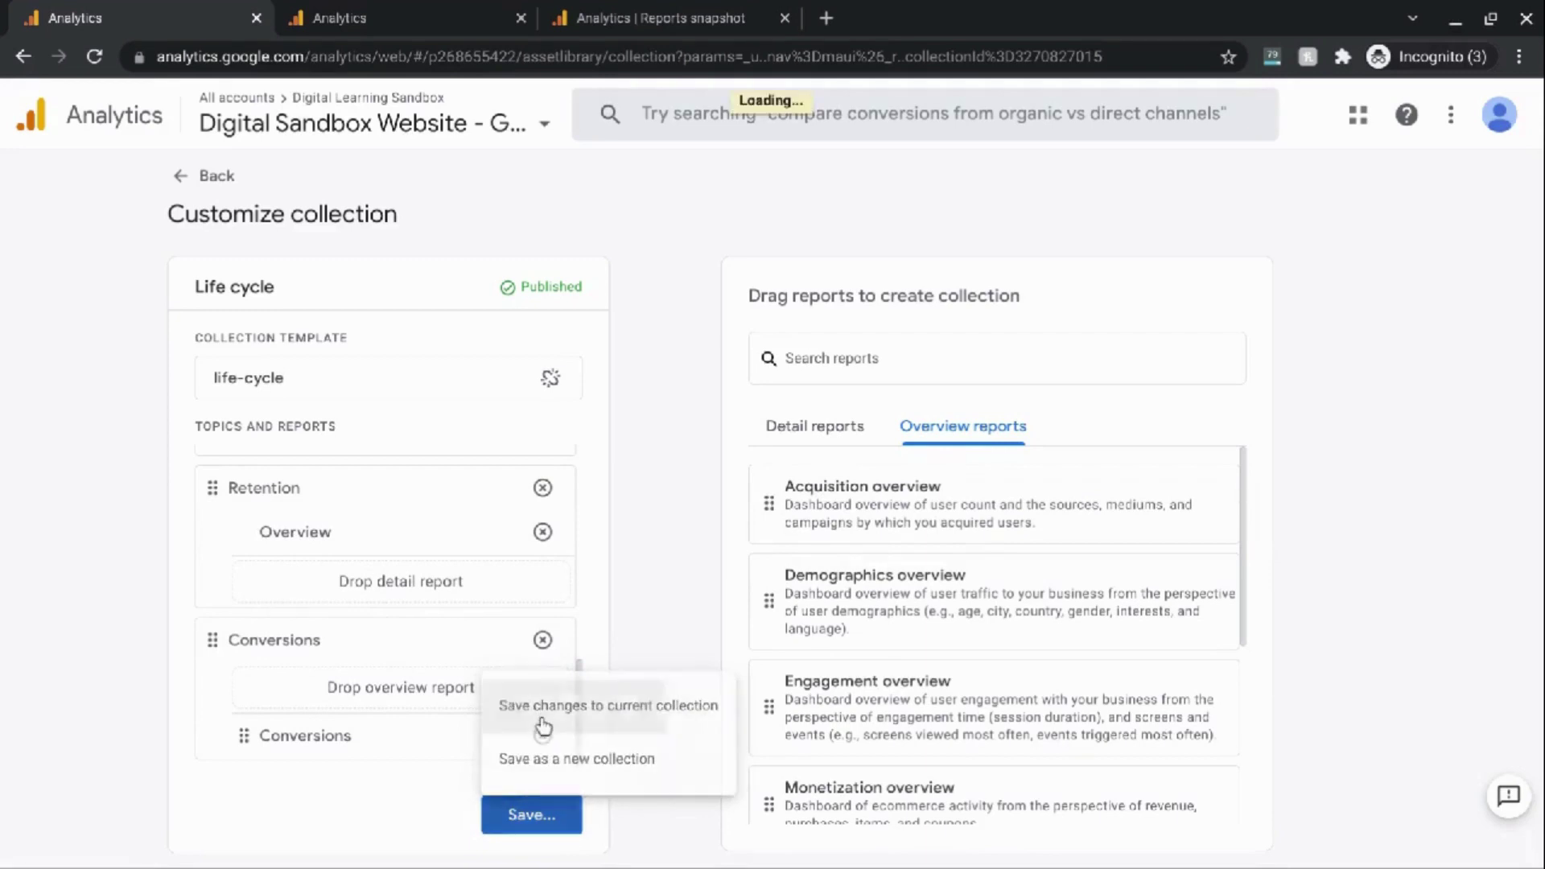
click(534, 827)
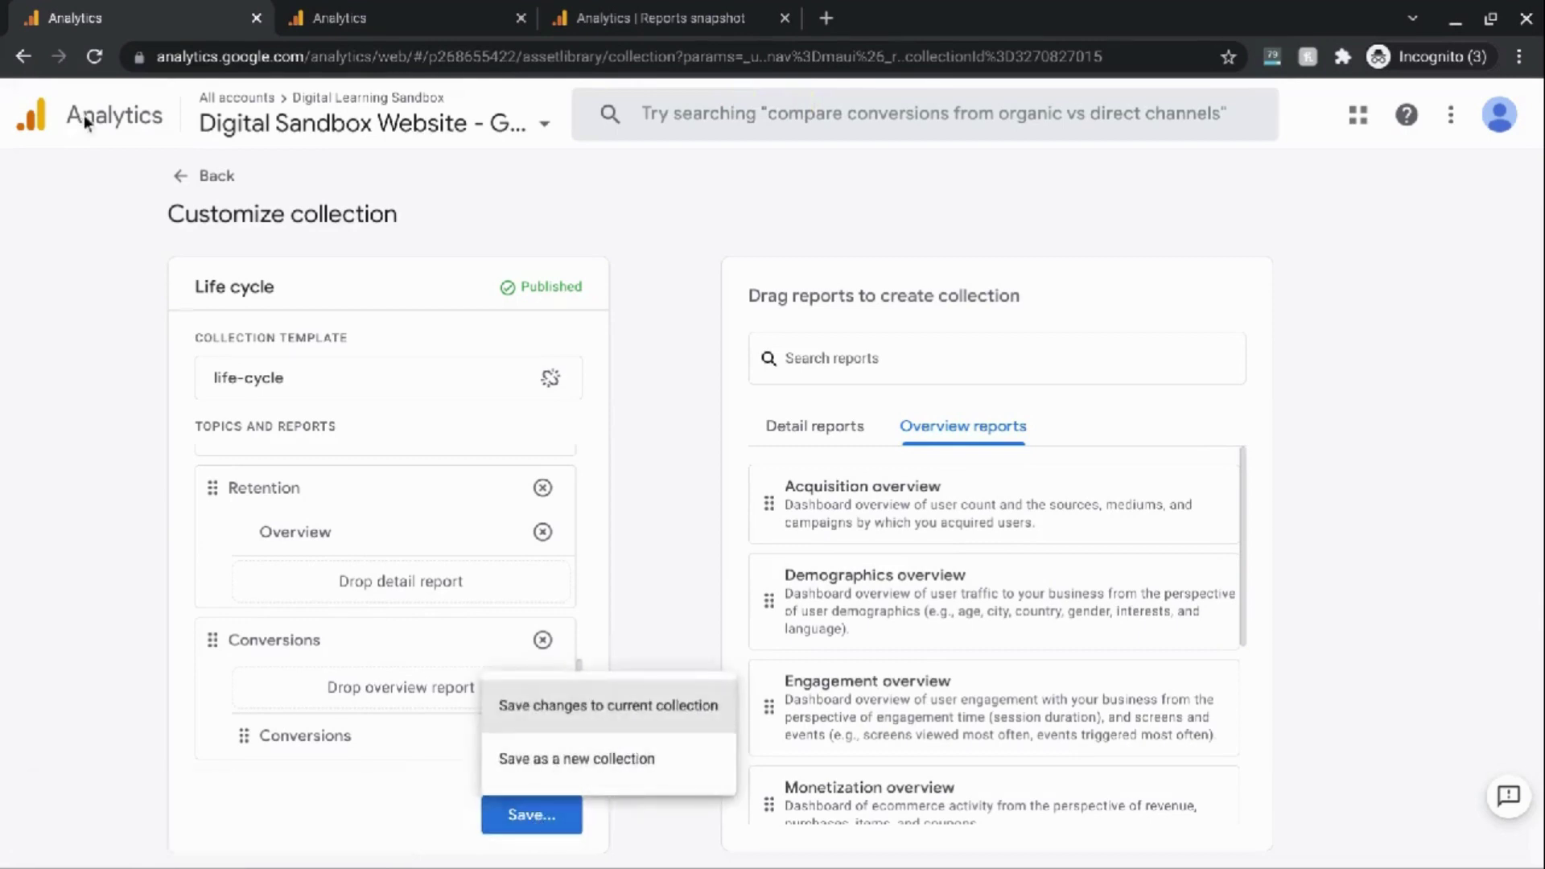
click(210, 182)
click(202, 177)
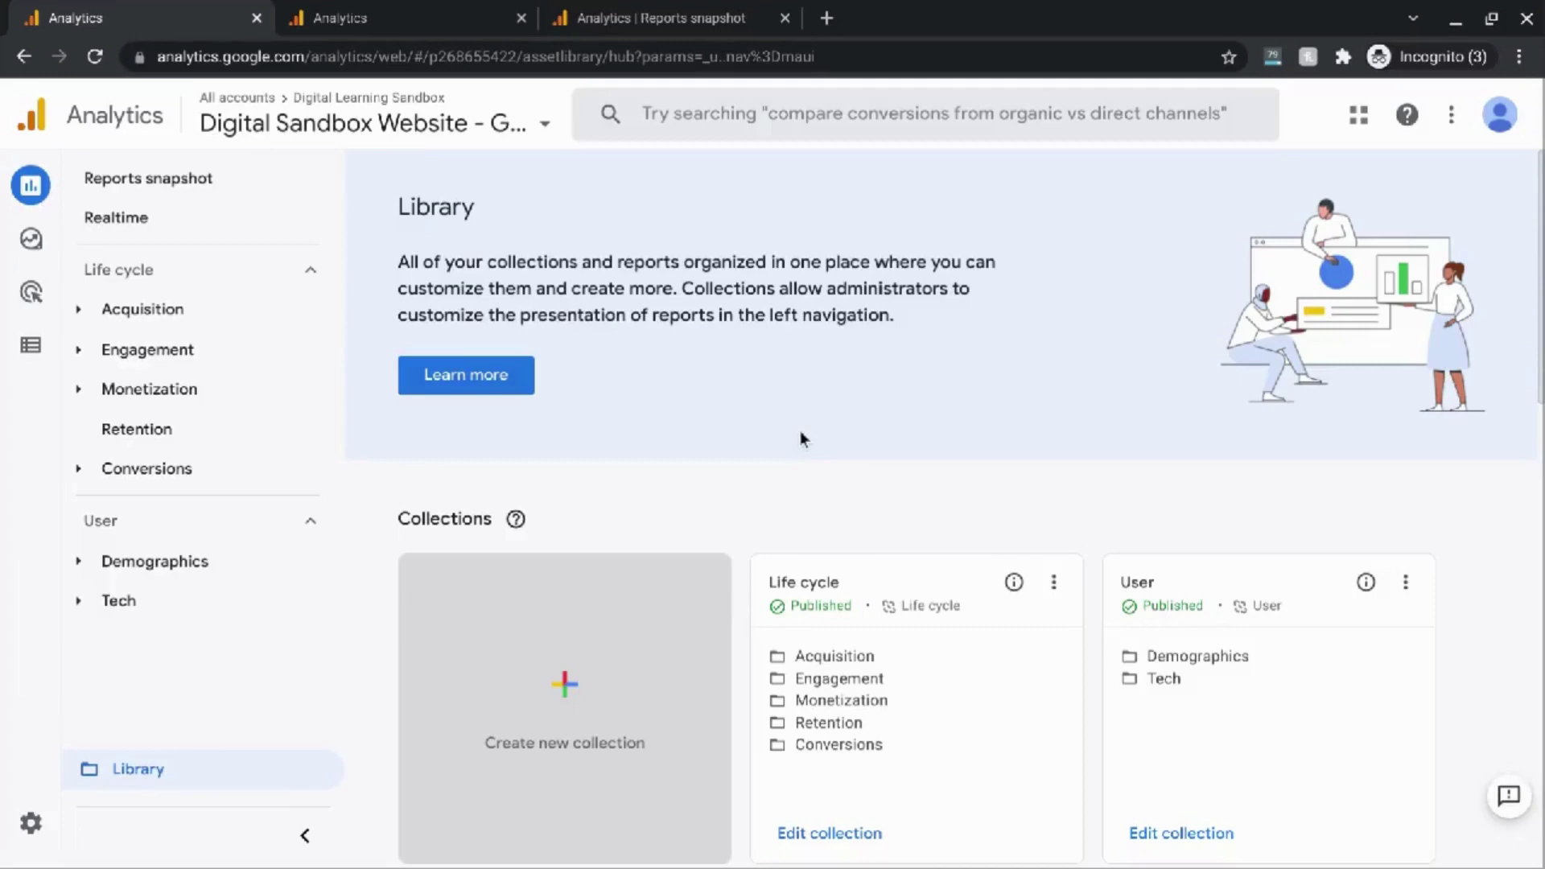
click(640, 633)
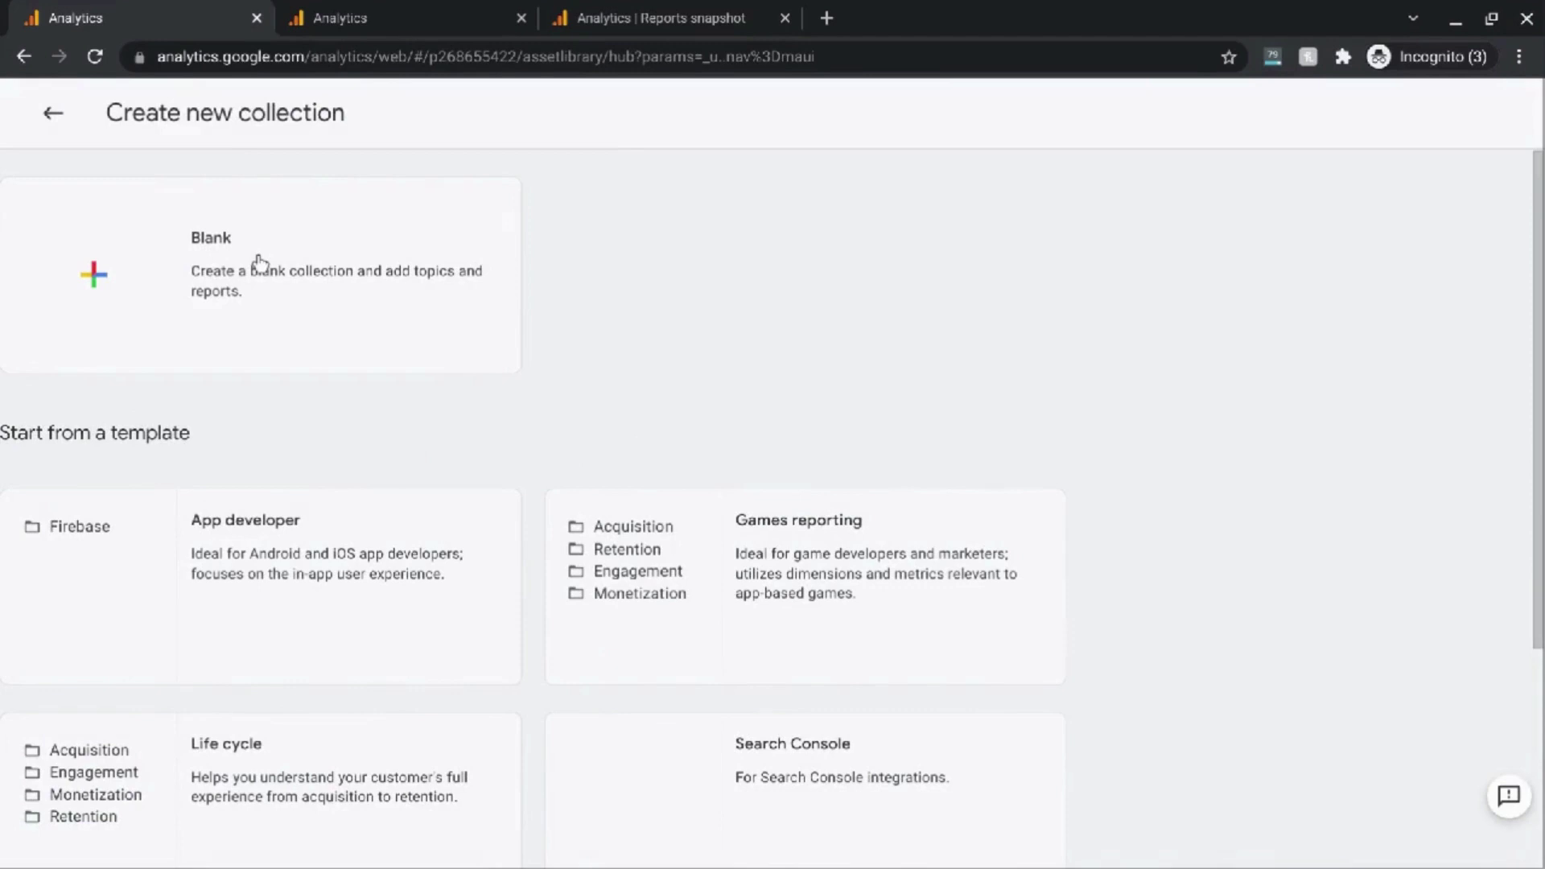
key(Escape)
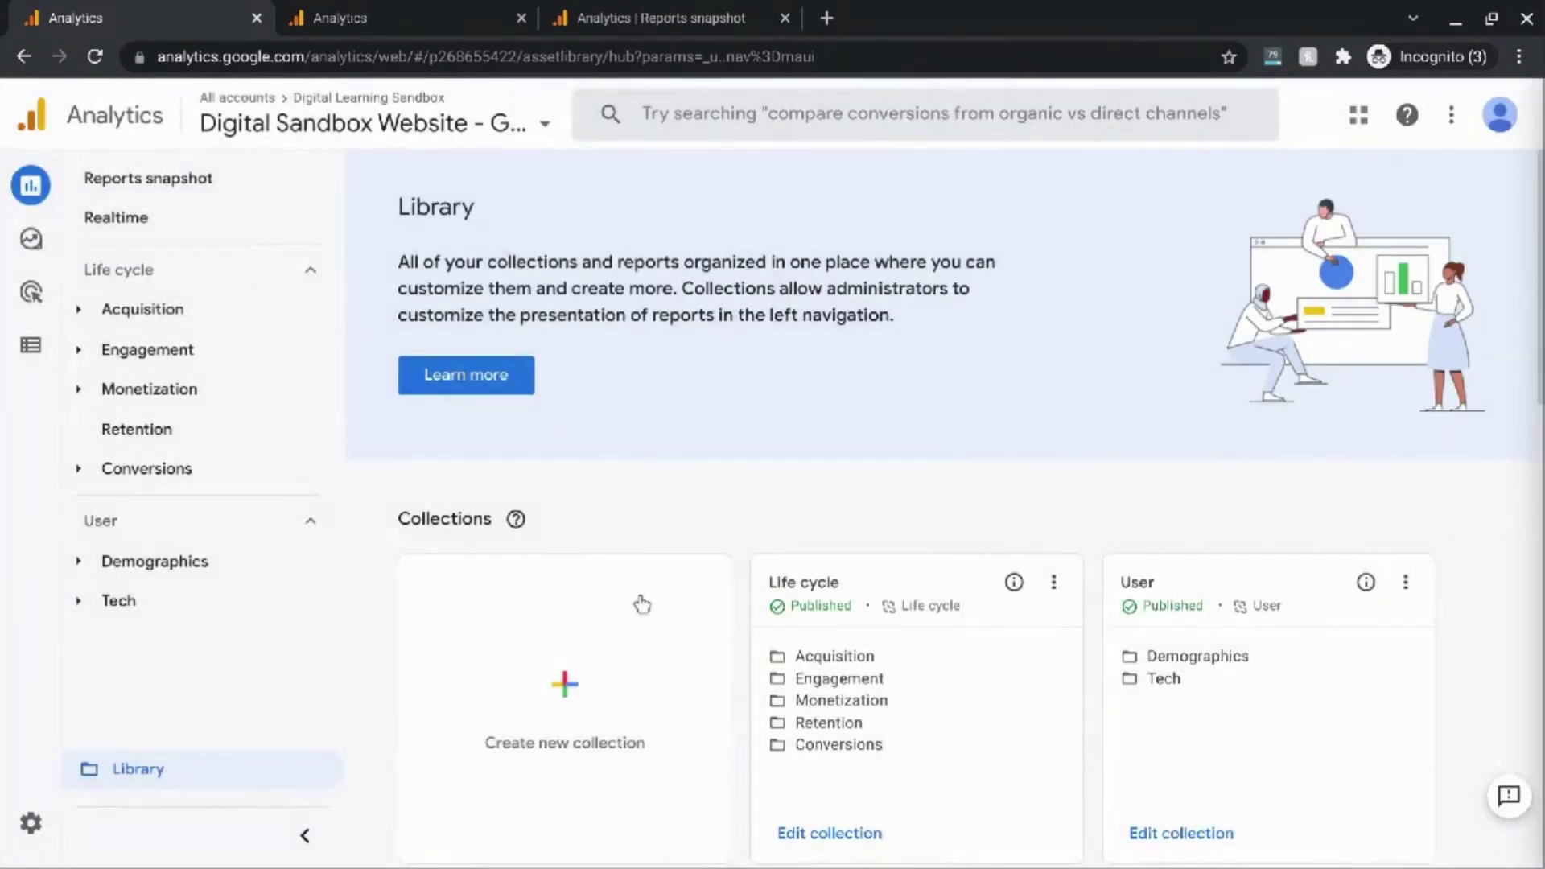
click(819, 835)
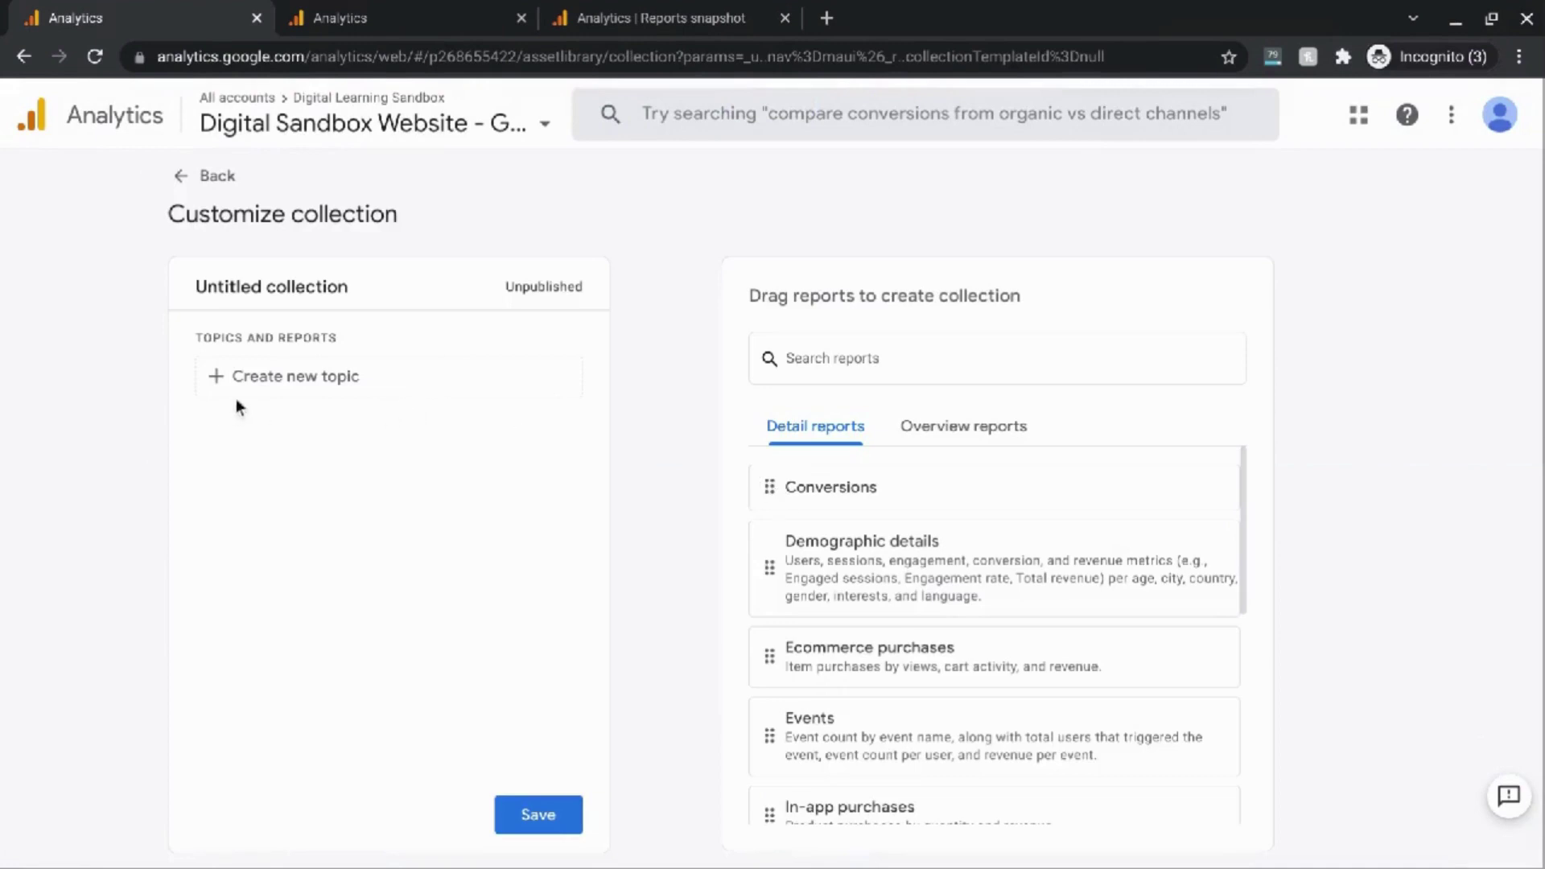
click(266, 378)
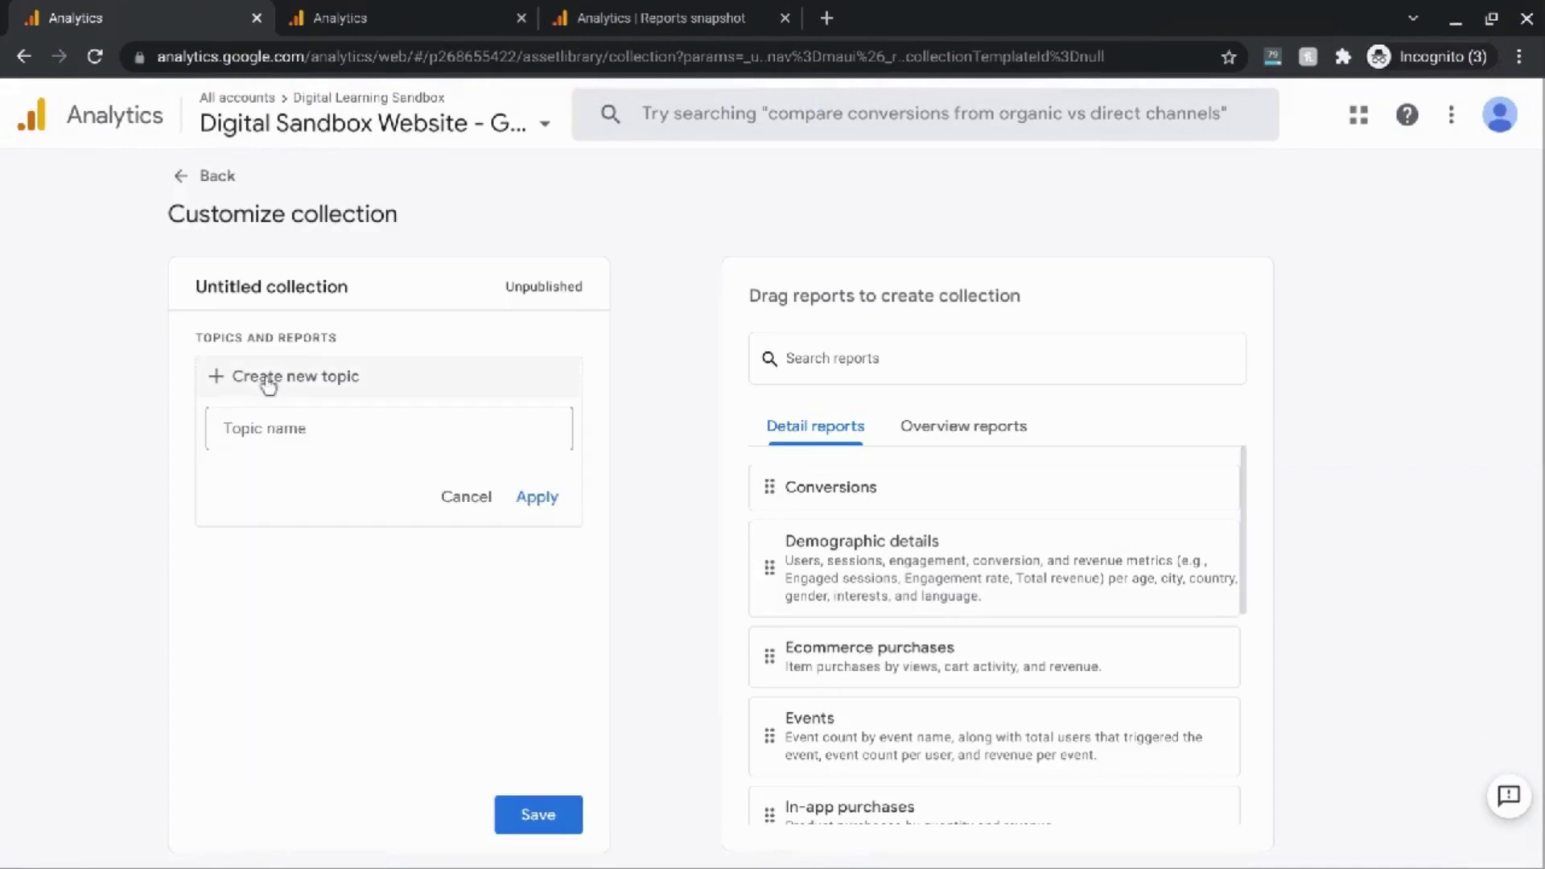
click(486, 506)
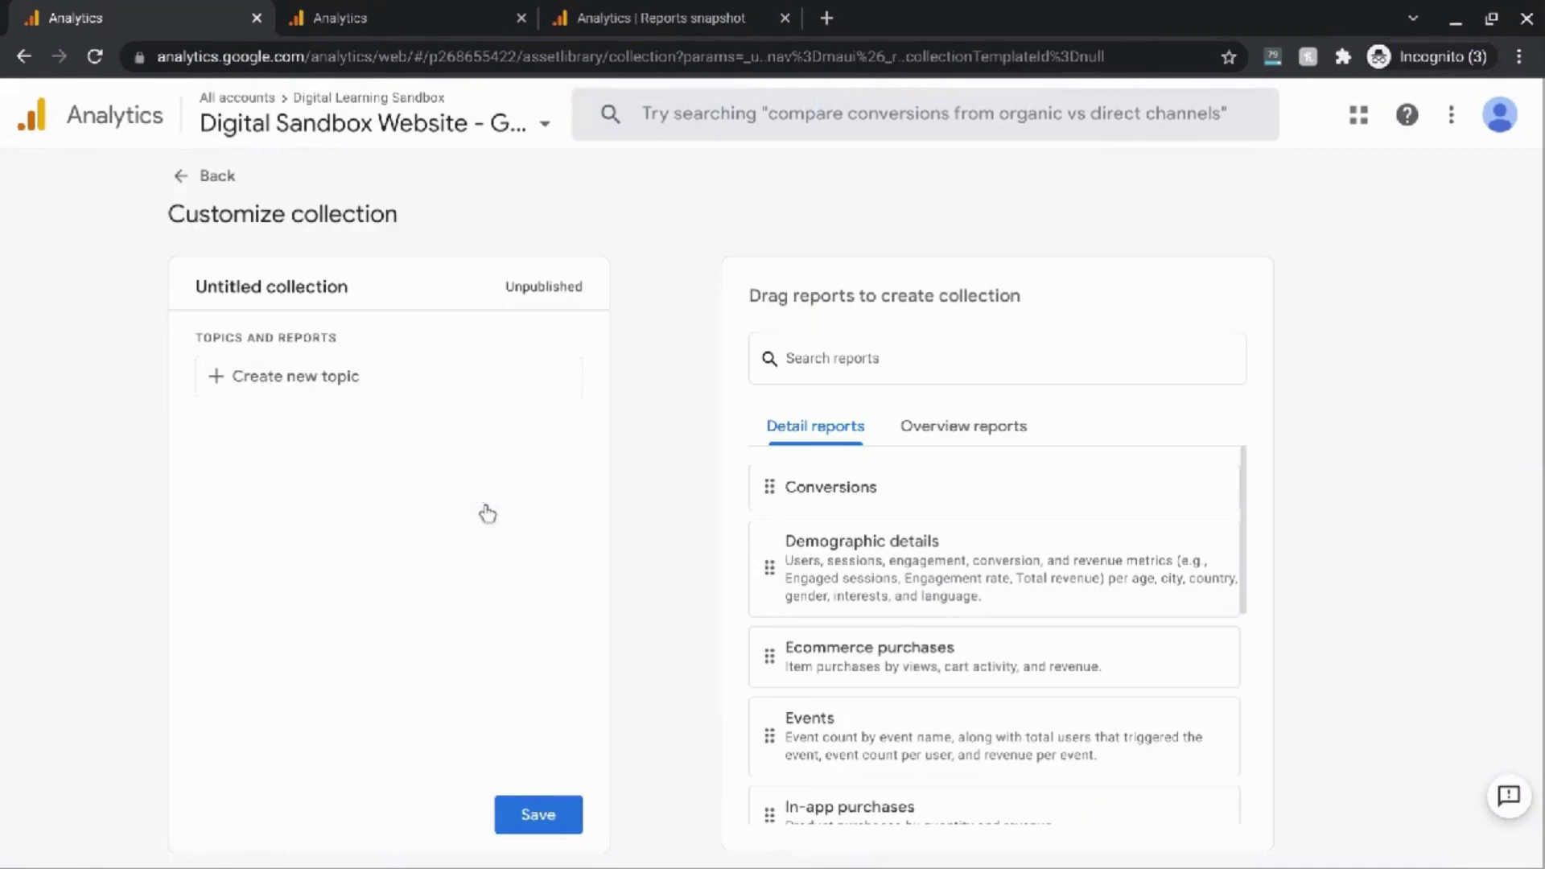
click(219, 177)
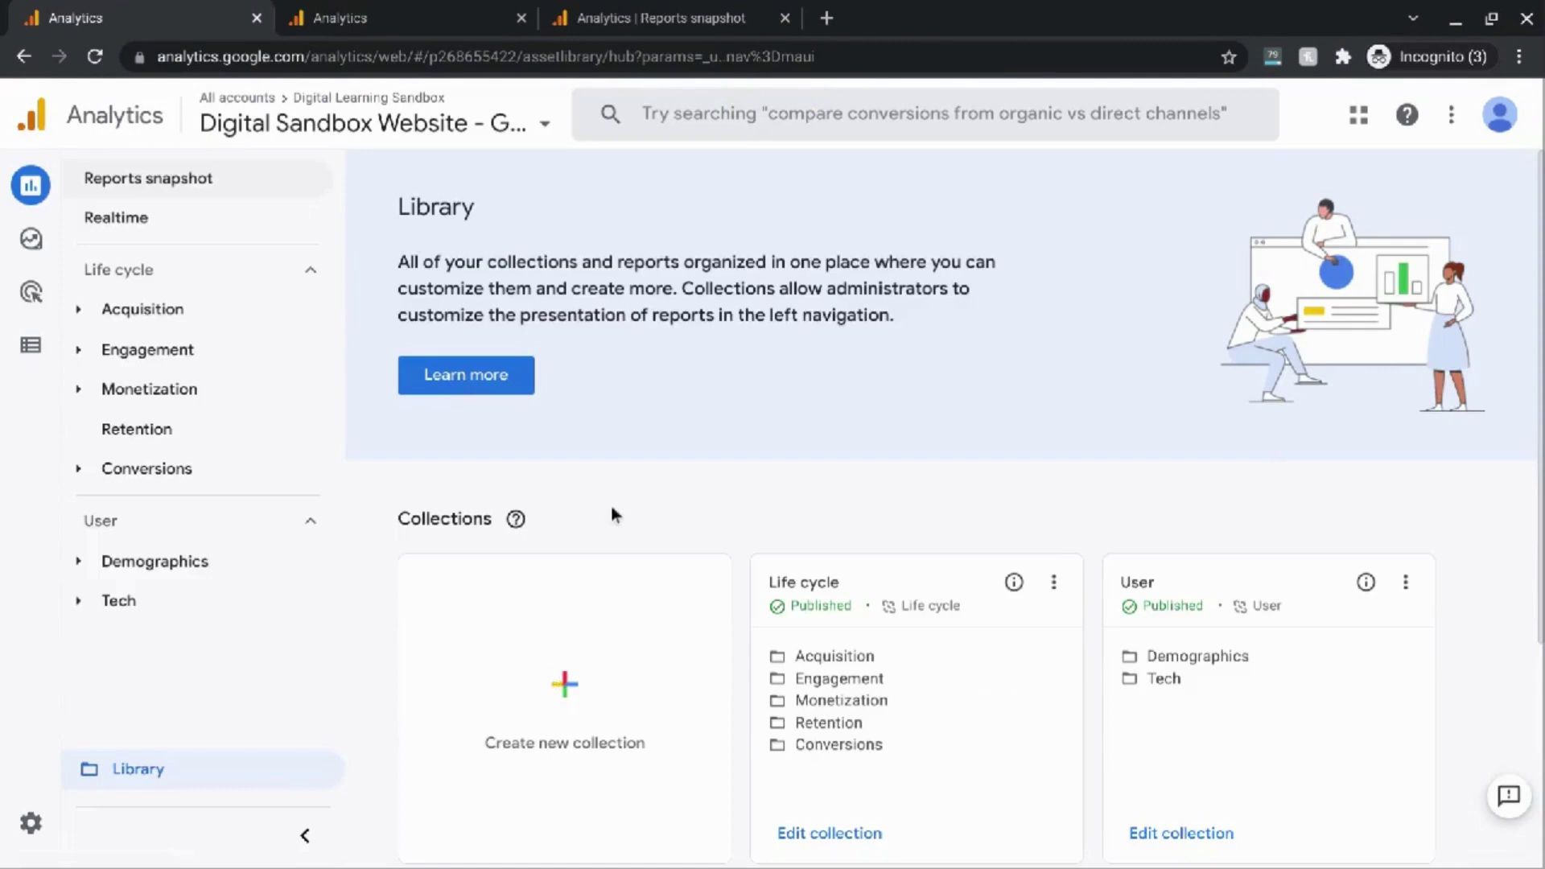
click(568, 684)
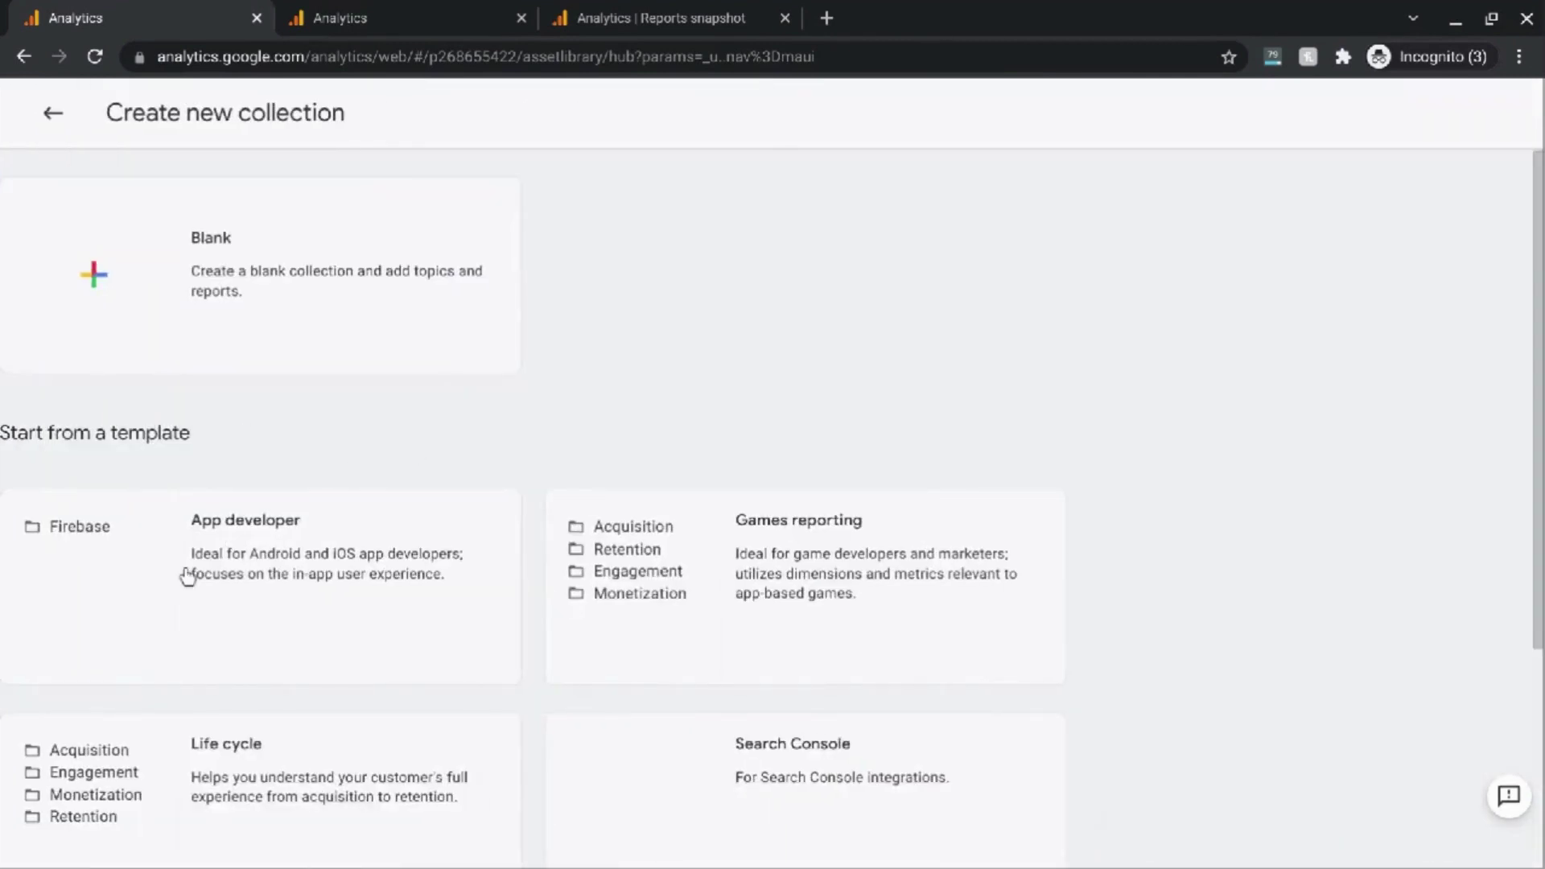
scroll(187, 577, down, 3)
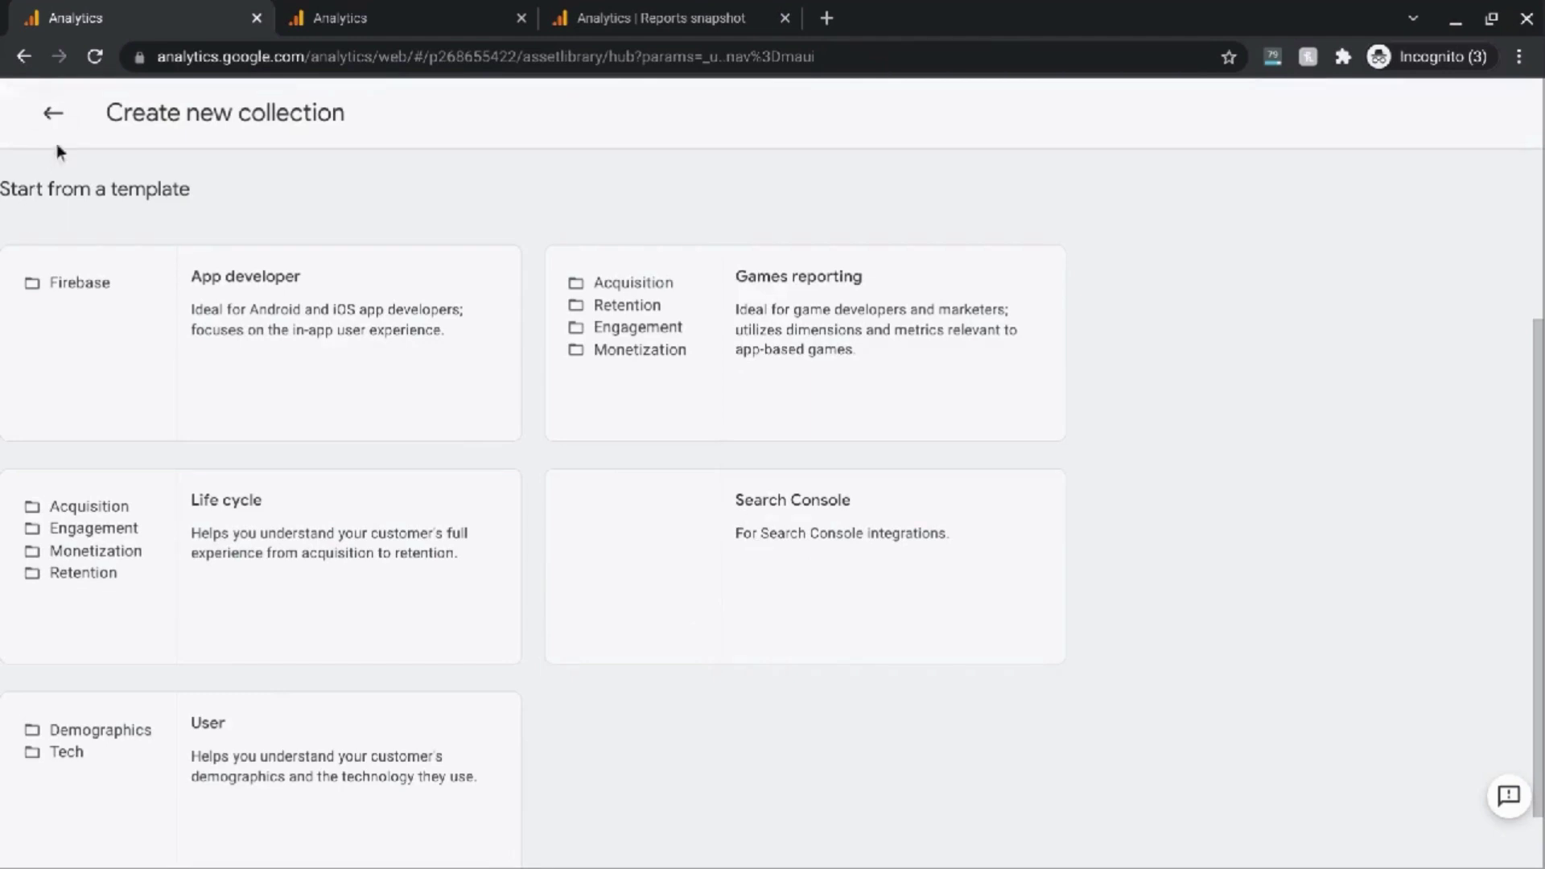
click(53, 117)
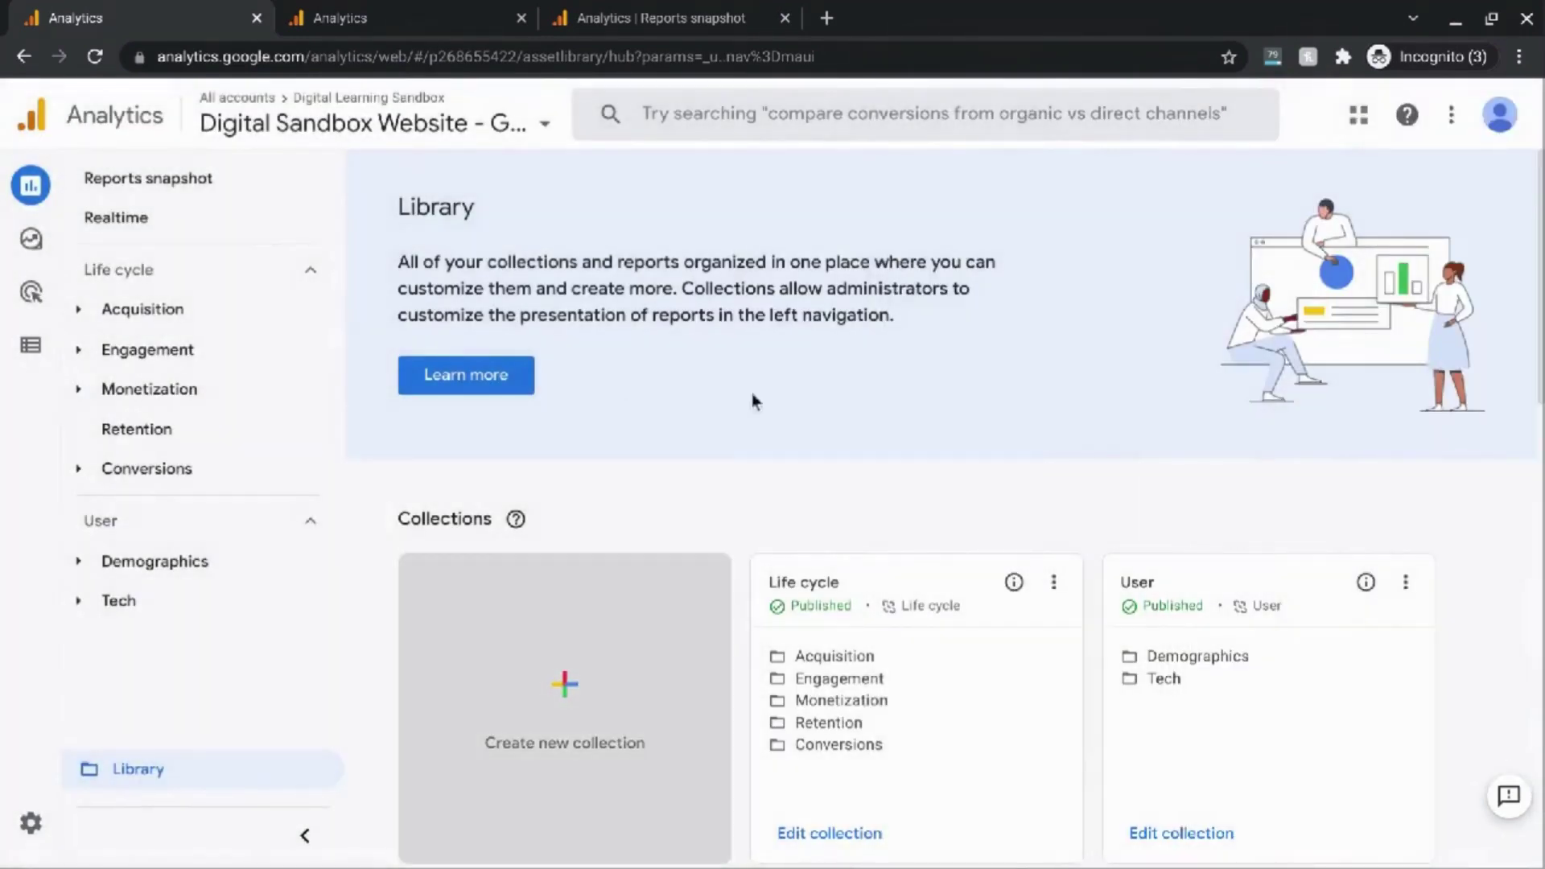
scroll(776, 397, down, 2)
scroll(777, 402, down, 3)
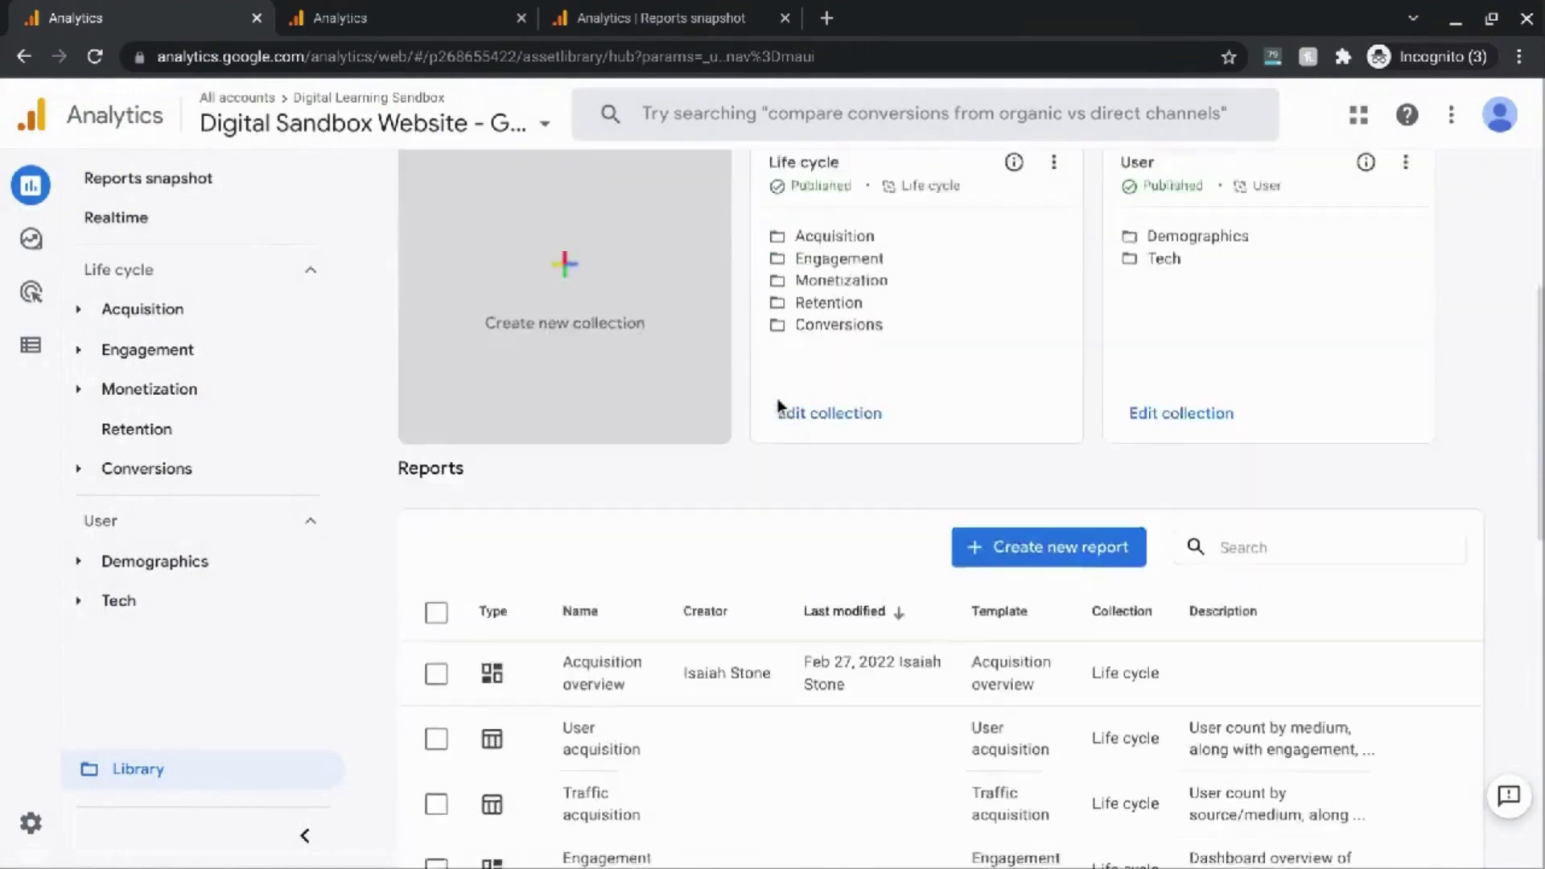
scroll(777, 404, down, 3)
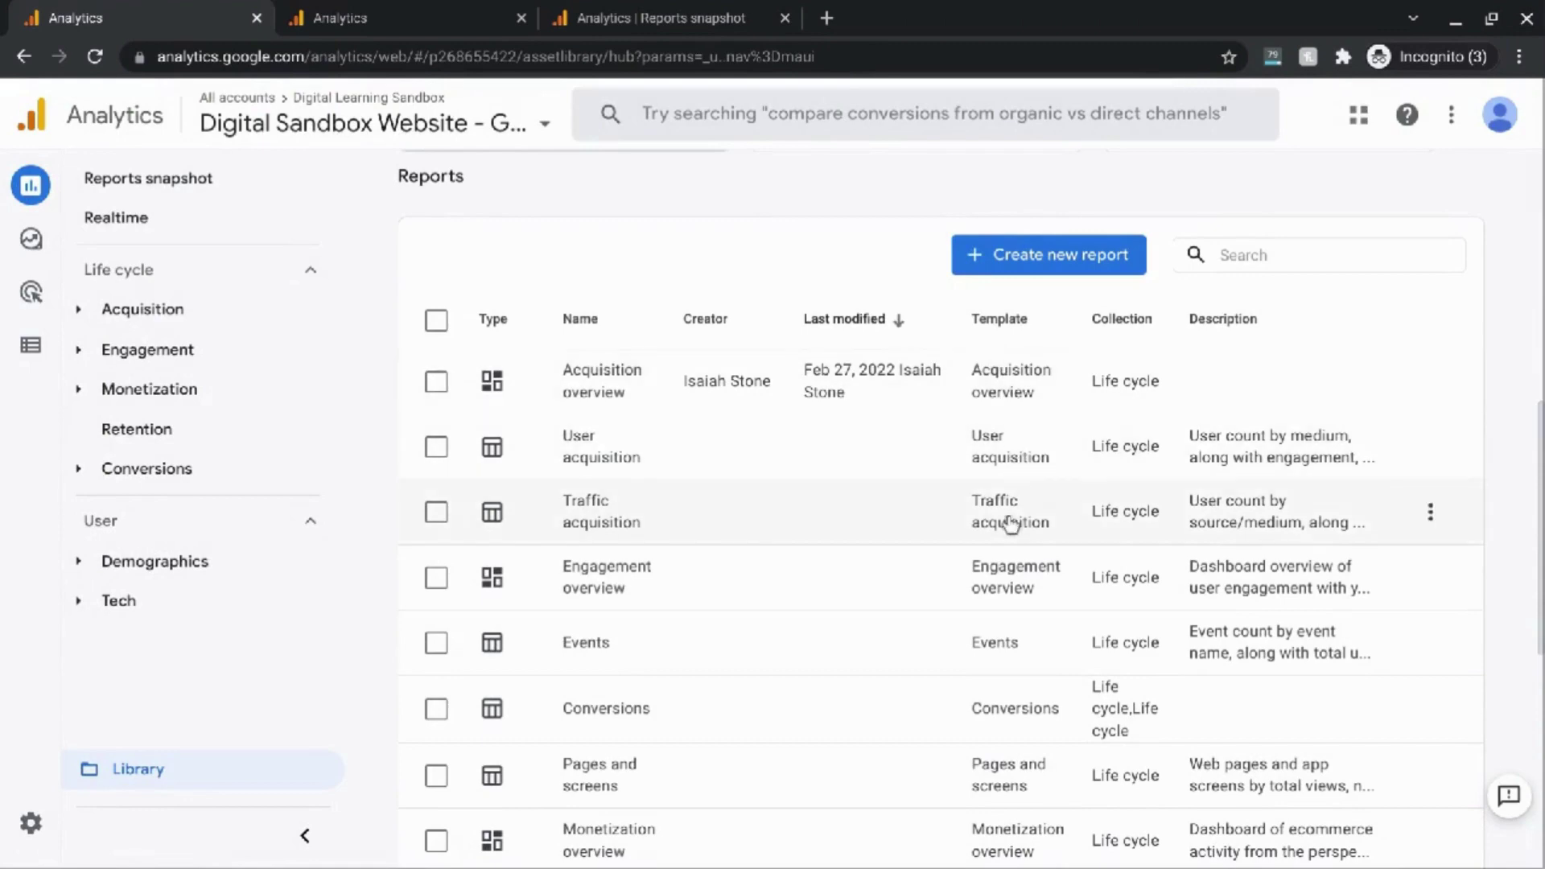
scroll(1009, 524, down, 1)
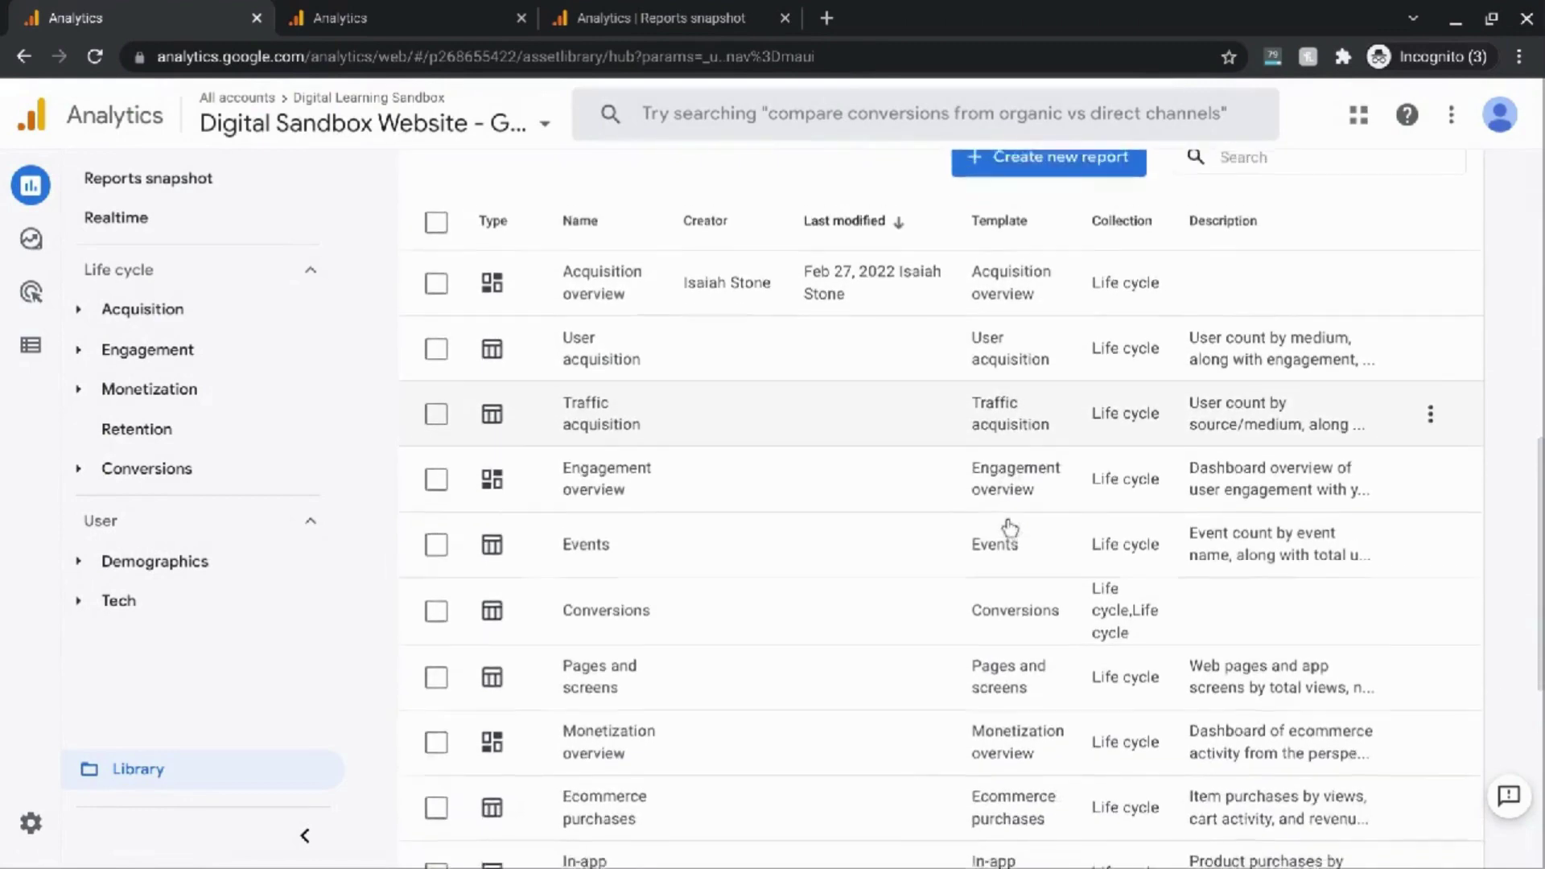
scroll(1009, 527, up, 1)
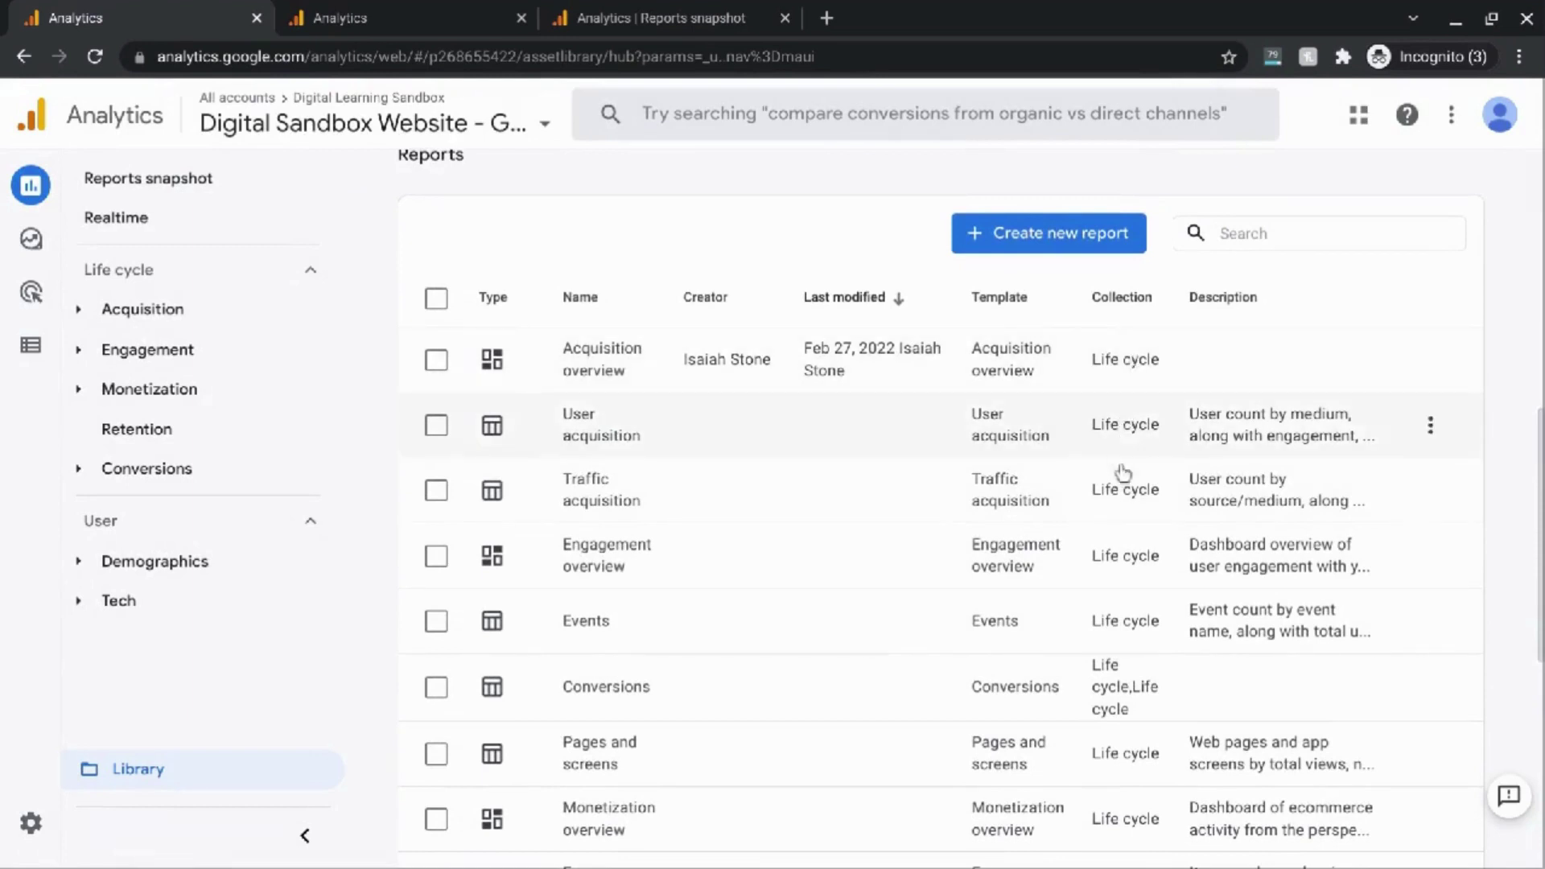
scroll(1124, 509, down, 1)
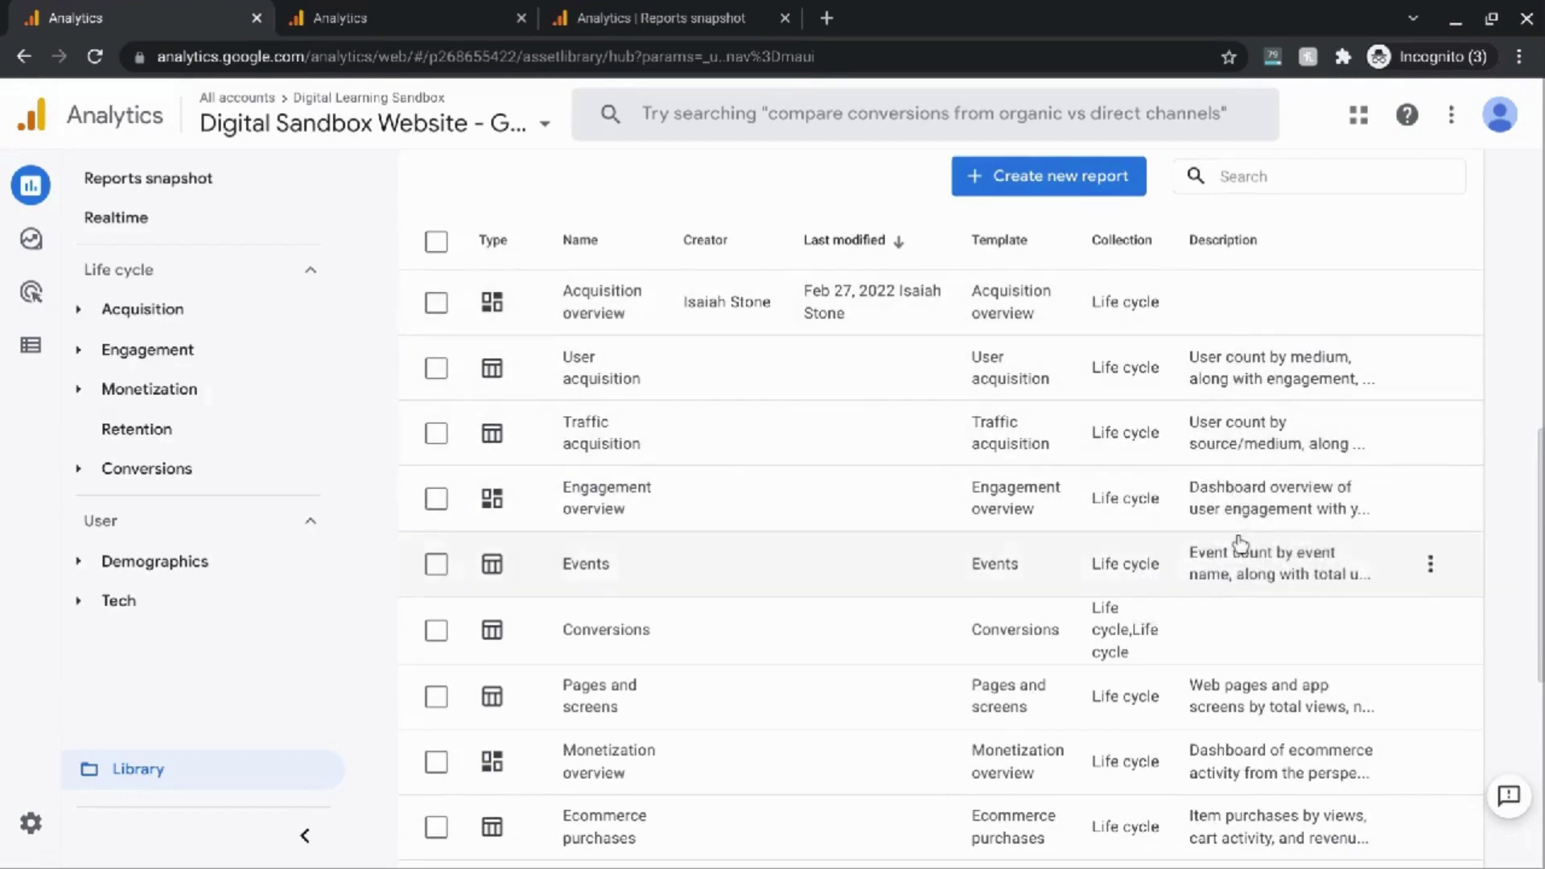
scroll(1240, 545, down, 6)
scroll(1237, 543, up, 15)
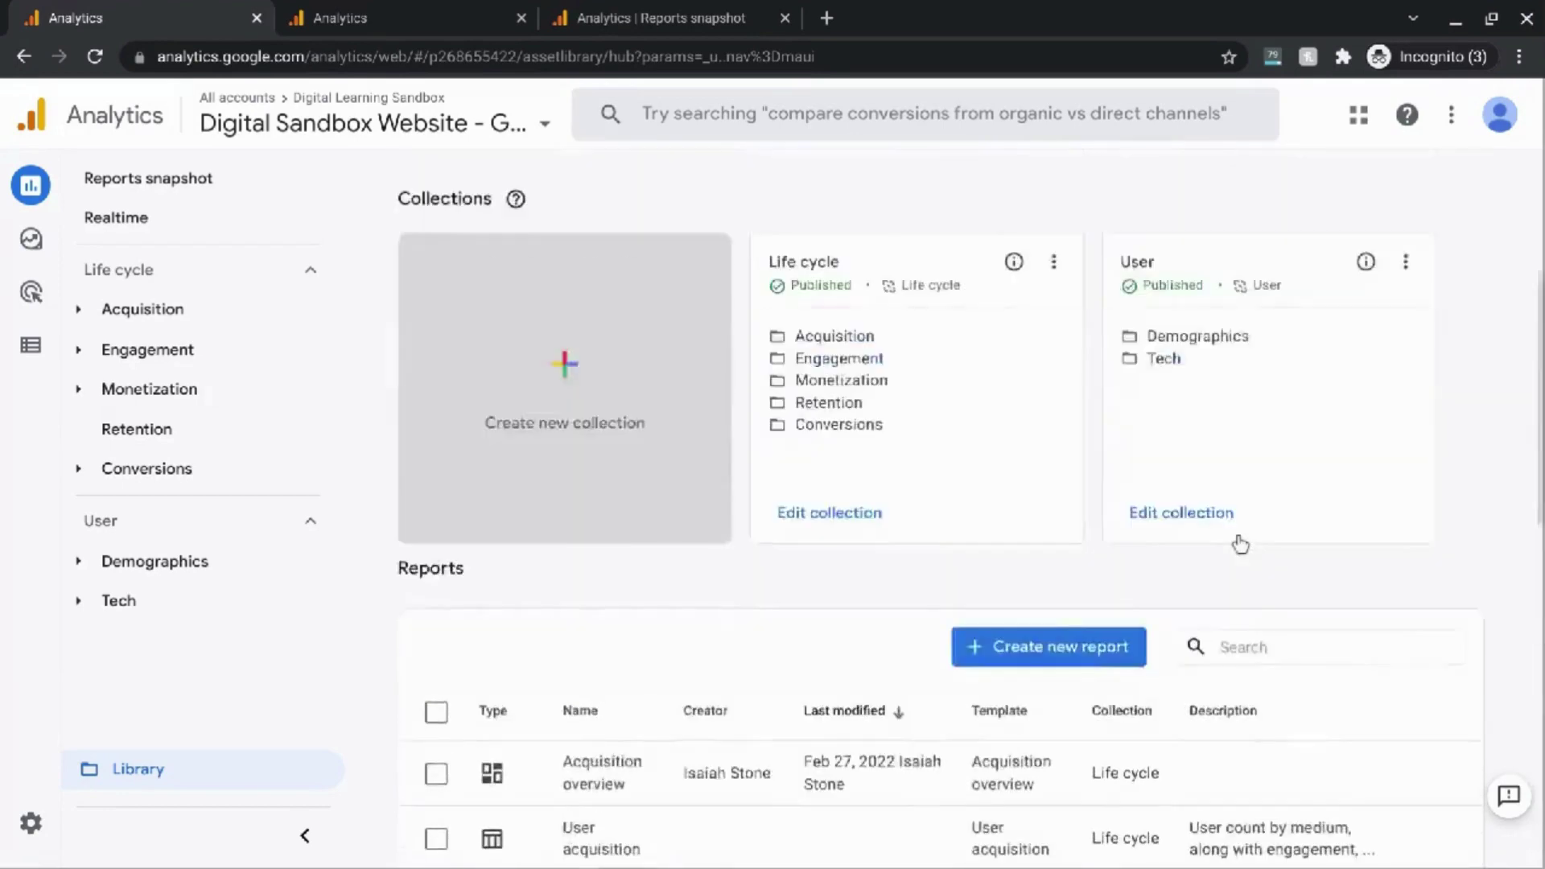
scroll(1255, 545, down, 6)
scroll(1254, 541, up, 1)
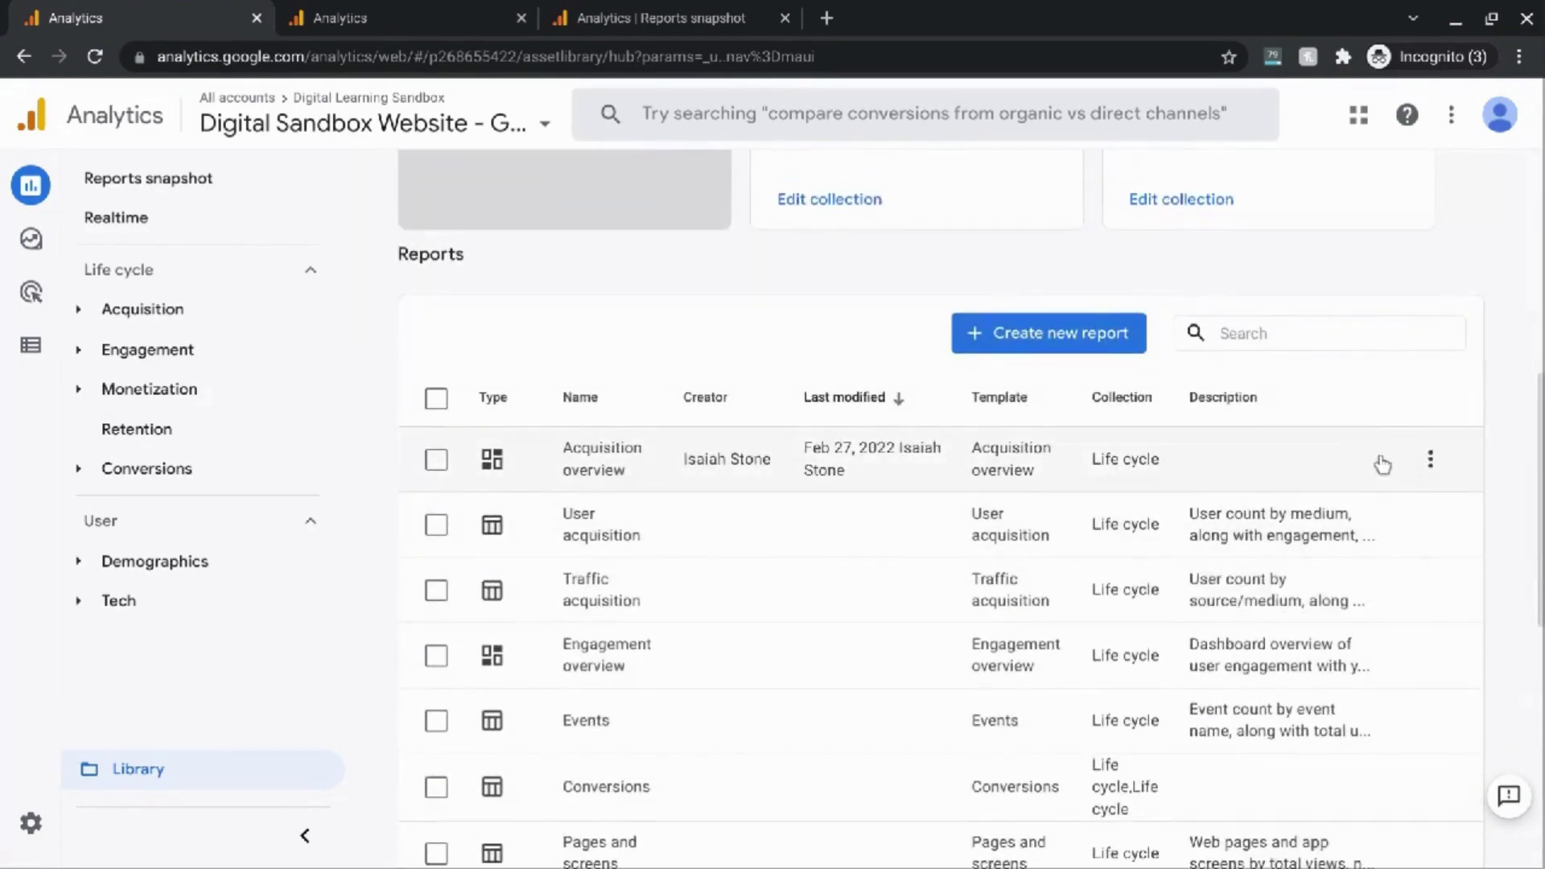
- Inspect the action menus for the Acquisition overview and User acquisition reports without choosing anything
click(1432, 467)
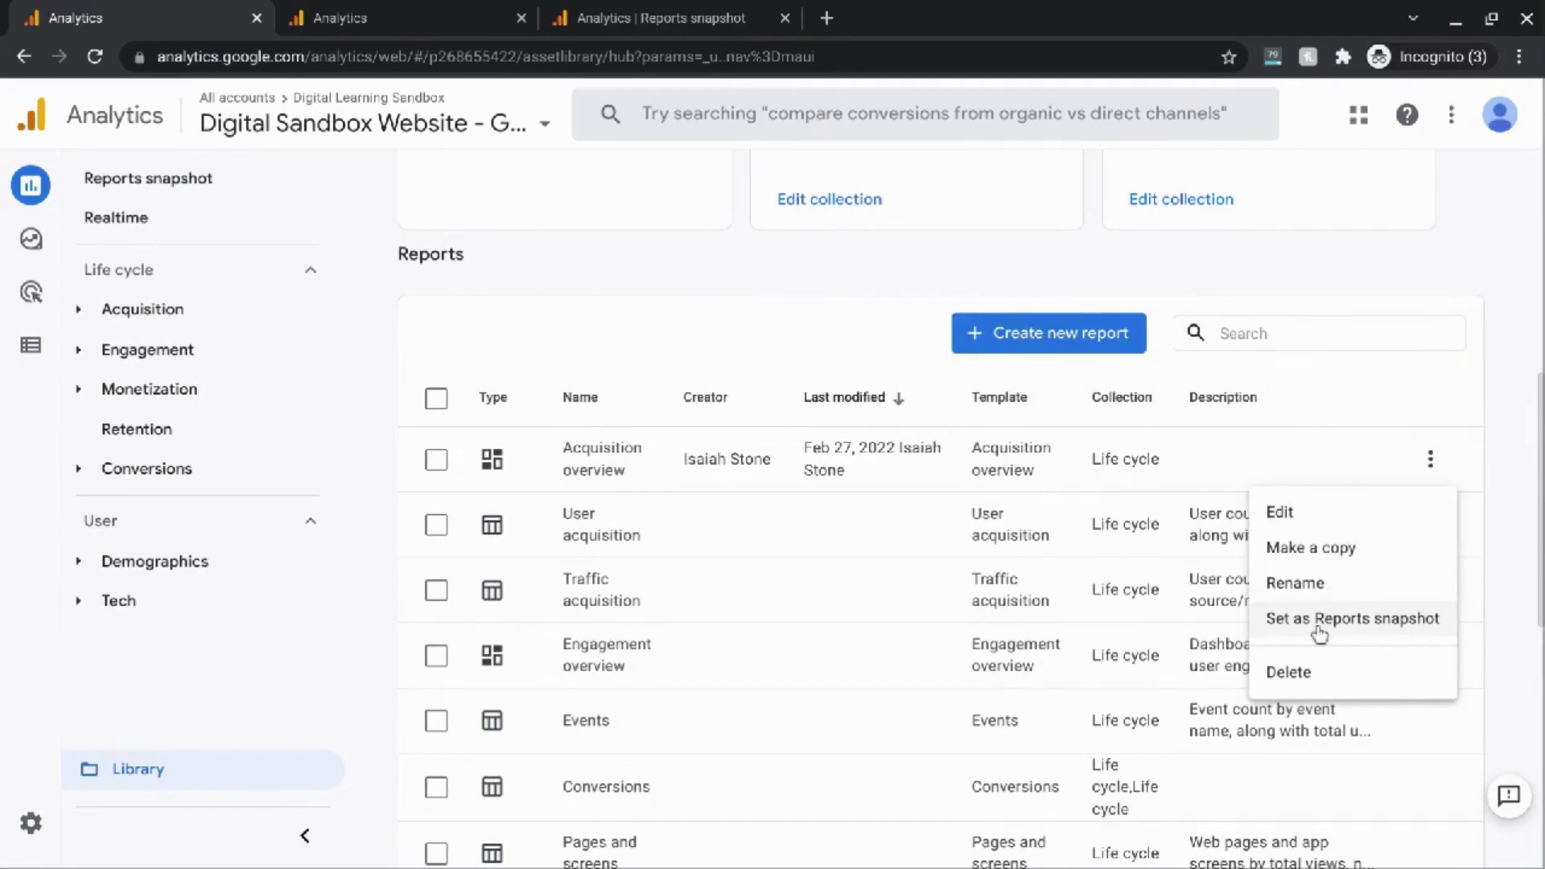
click(1184, 537)
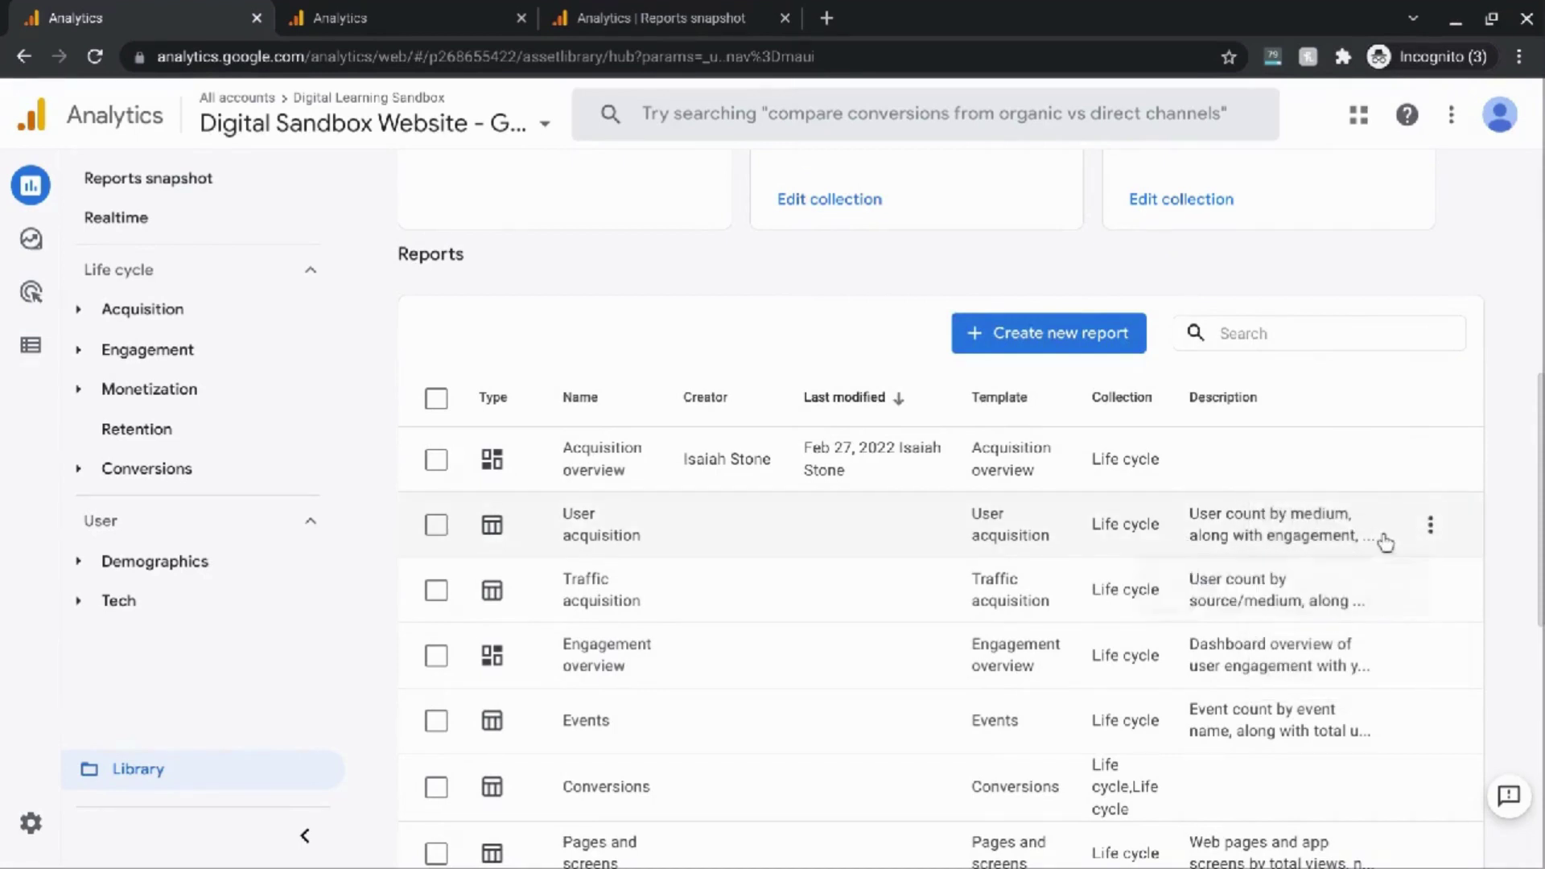
click(1429, 526)
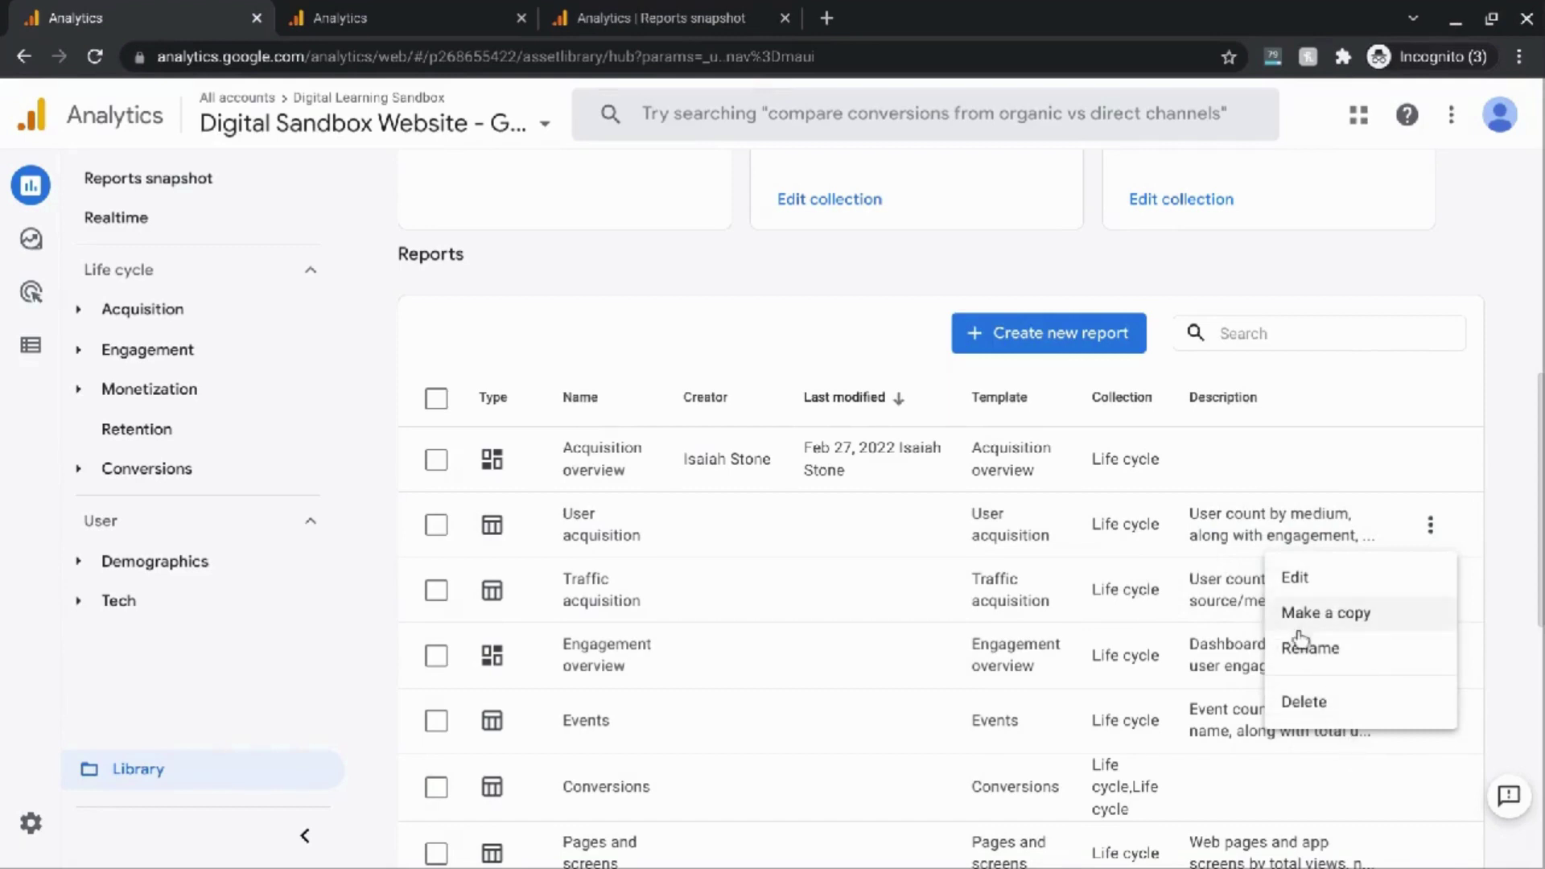
click(856, 530)
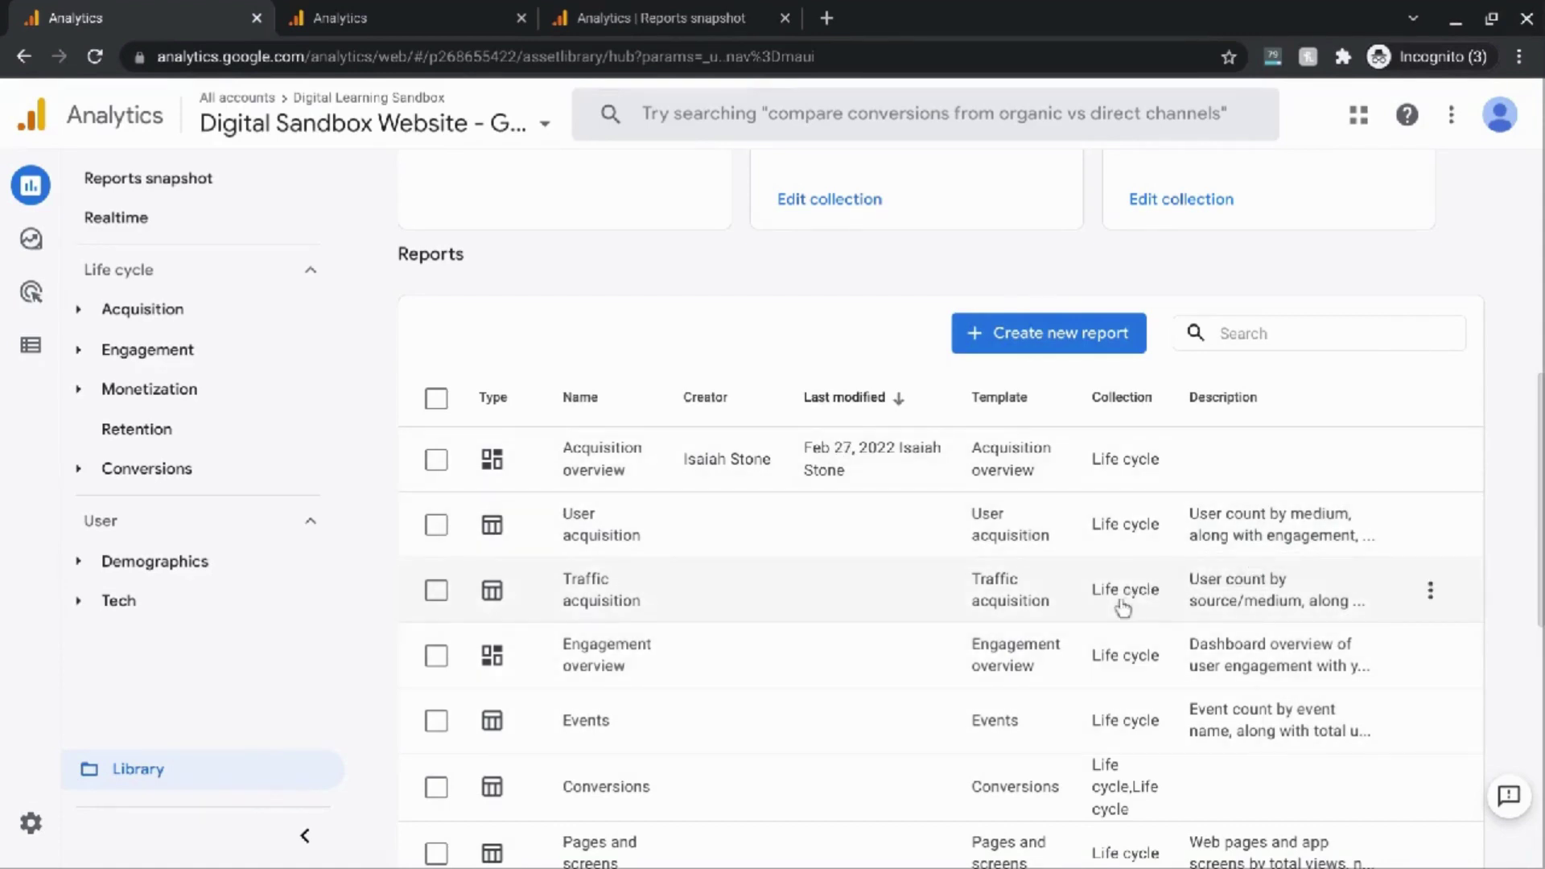
scroll(1123, 607, down, 3)
scroll(1123, 607, down, 5)
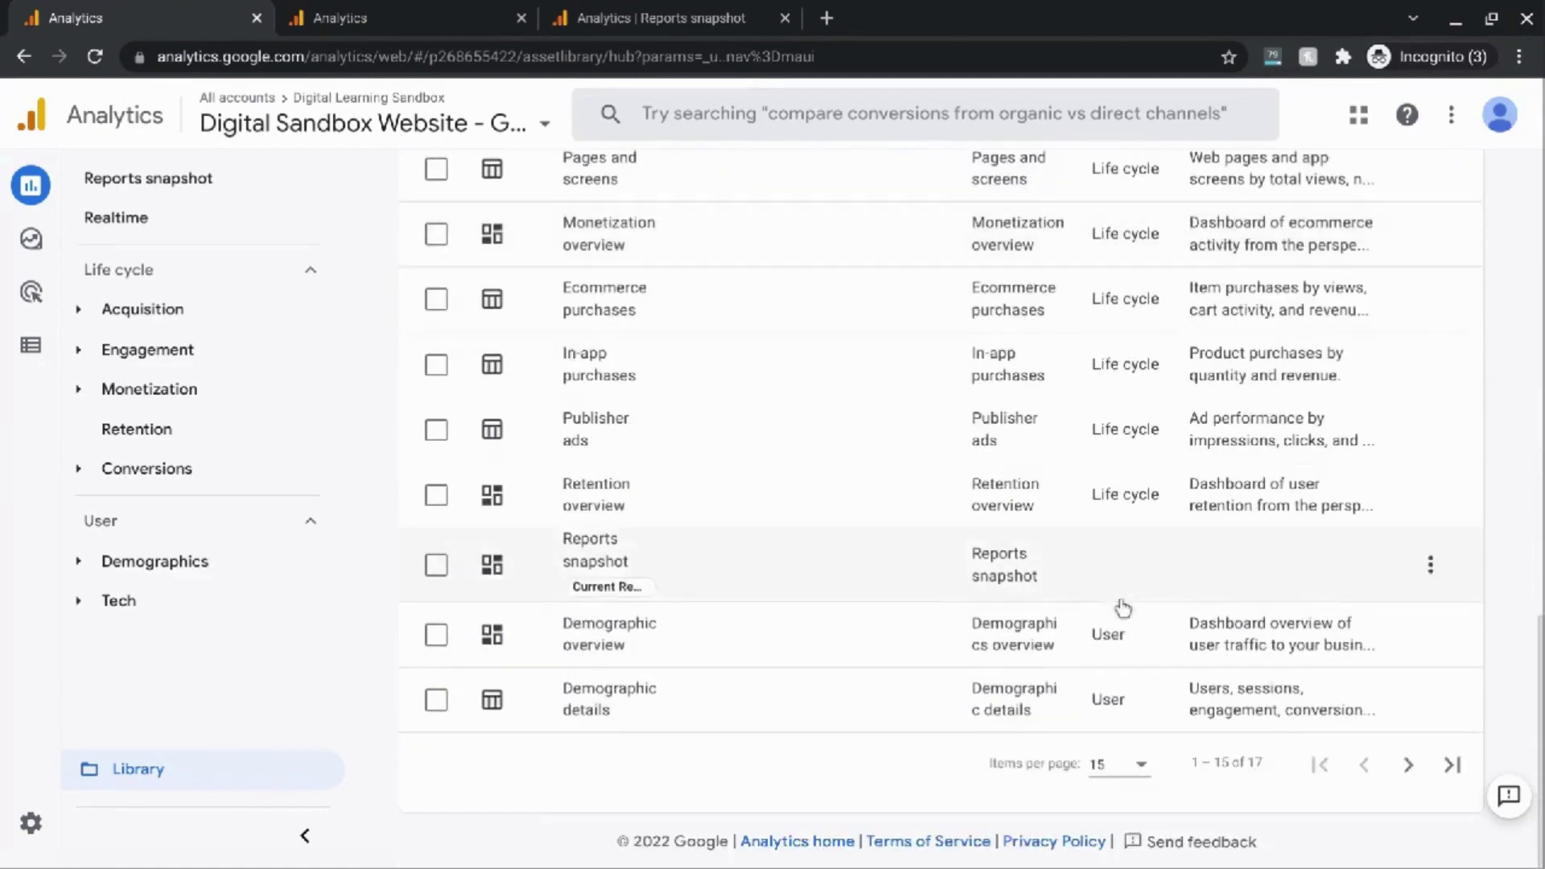
scroll(1120, 610, up, 6)
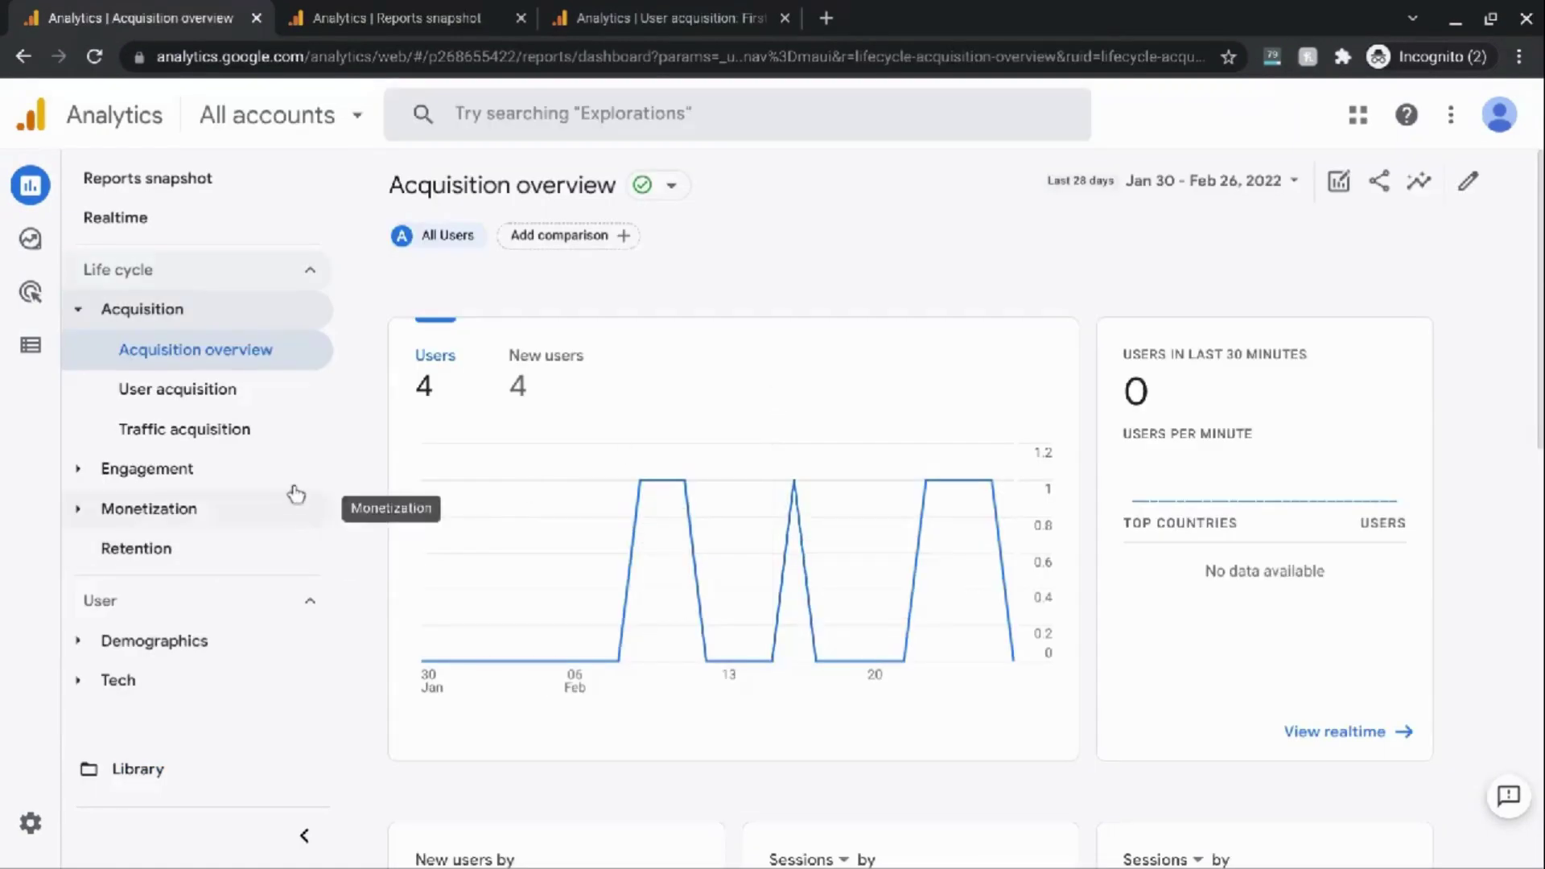
- Return to the Reports snapshot showing 4 users, 5m 28s engagement and $0.00 revenue
click(199, 187)
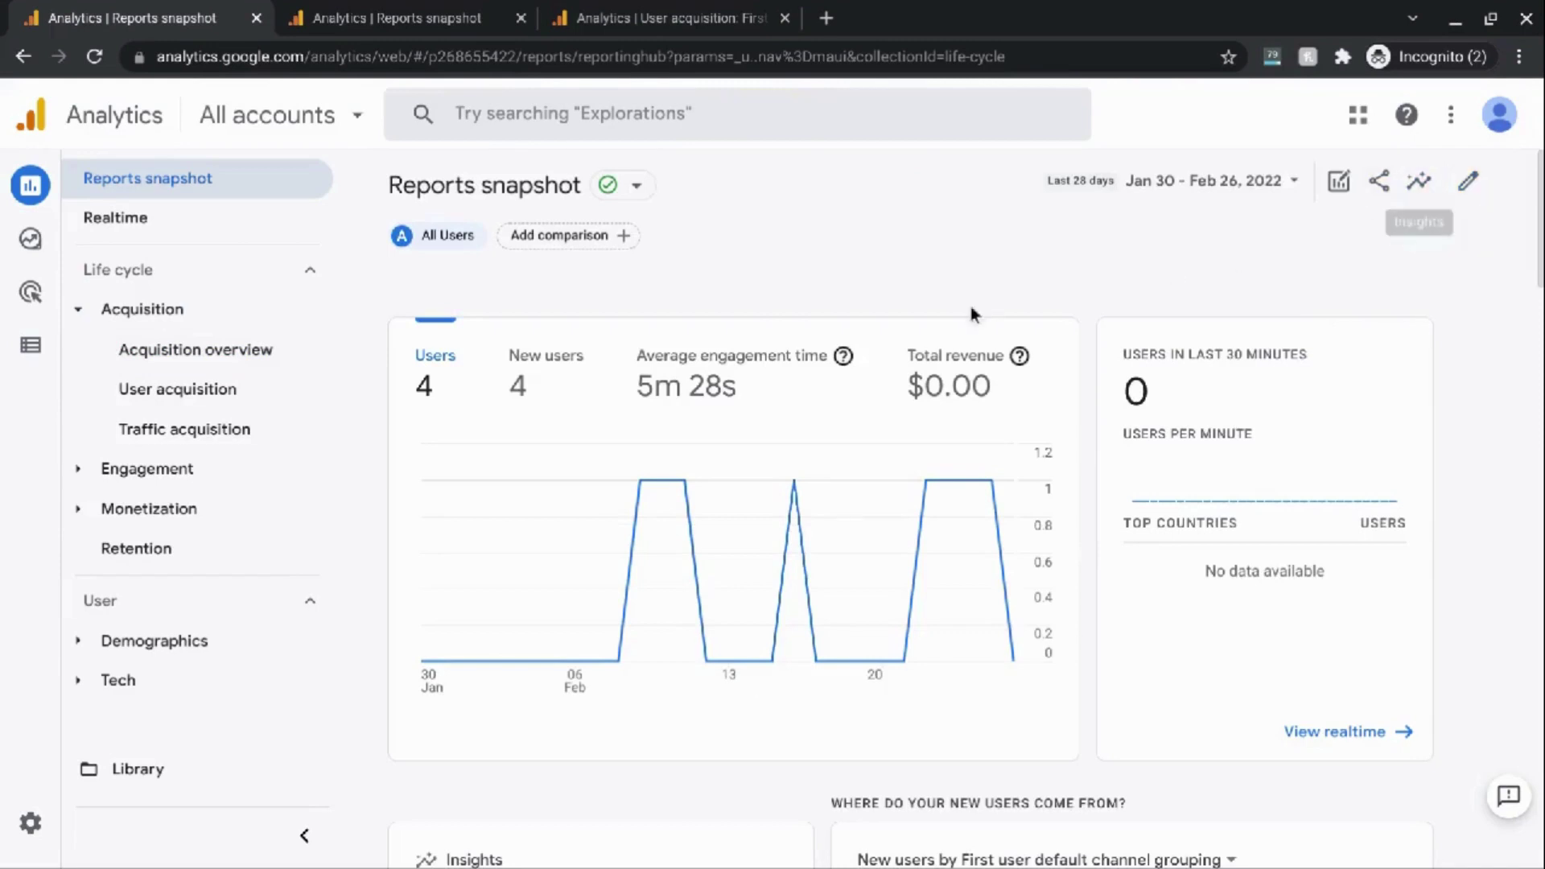
- Expand the Engagement reports in the left navigation, then open Acquisition overview
scroll(925, 326, down, 4)
scroll(928, 330, up, 4)
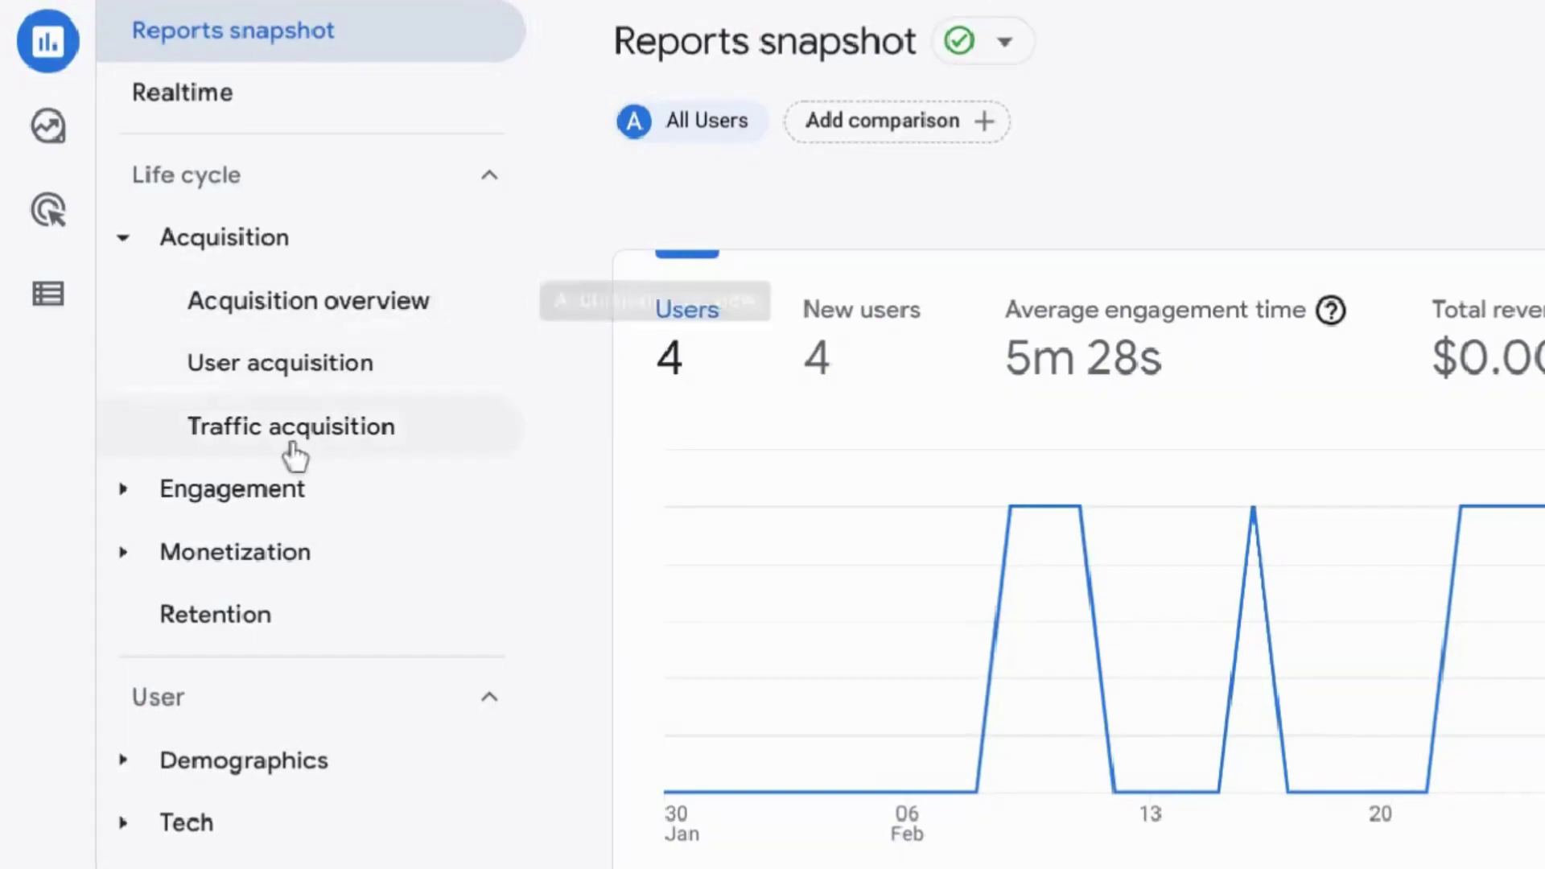
click(124, 501)
scroll(283, 518, down, 2)
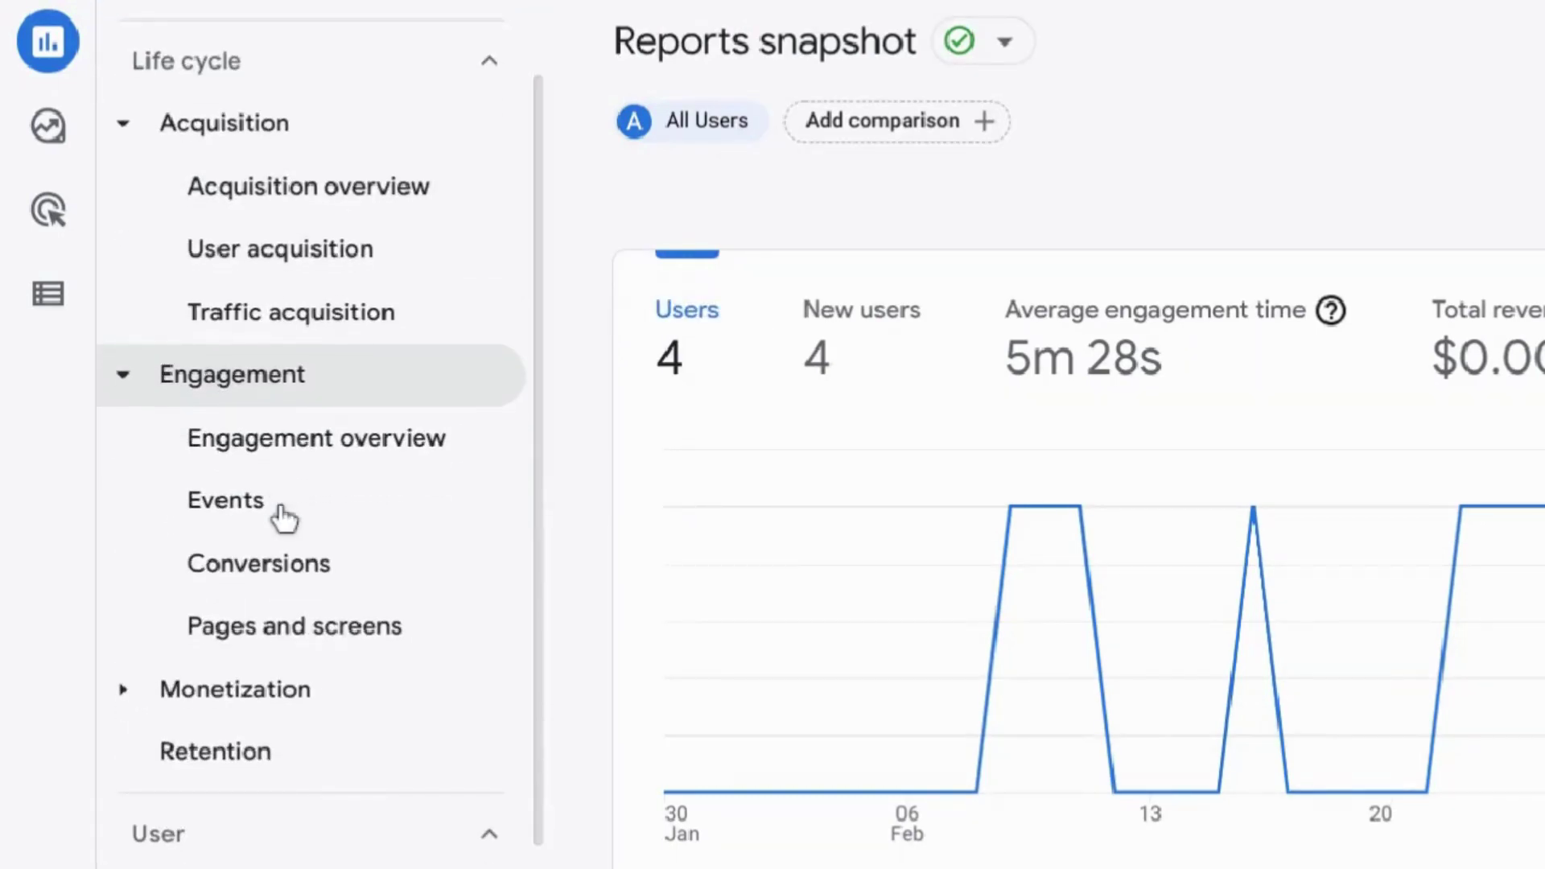
scroll(296, 474, up, 1)
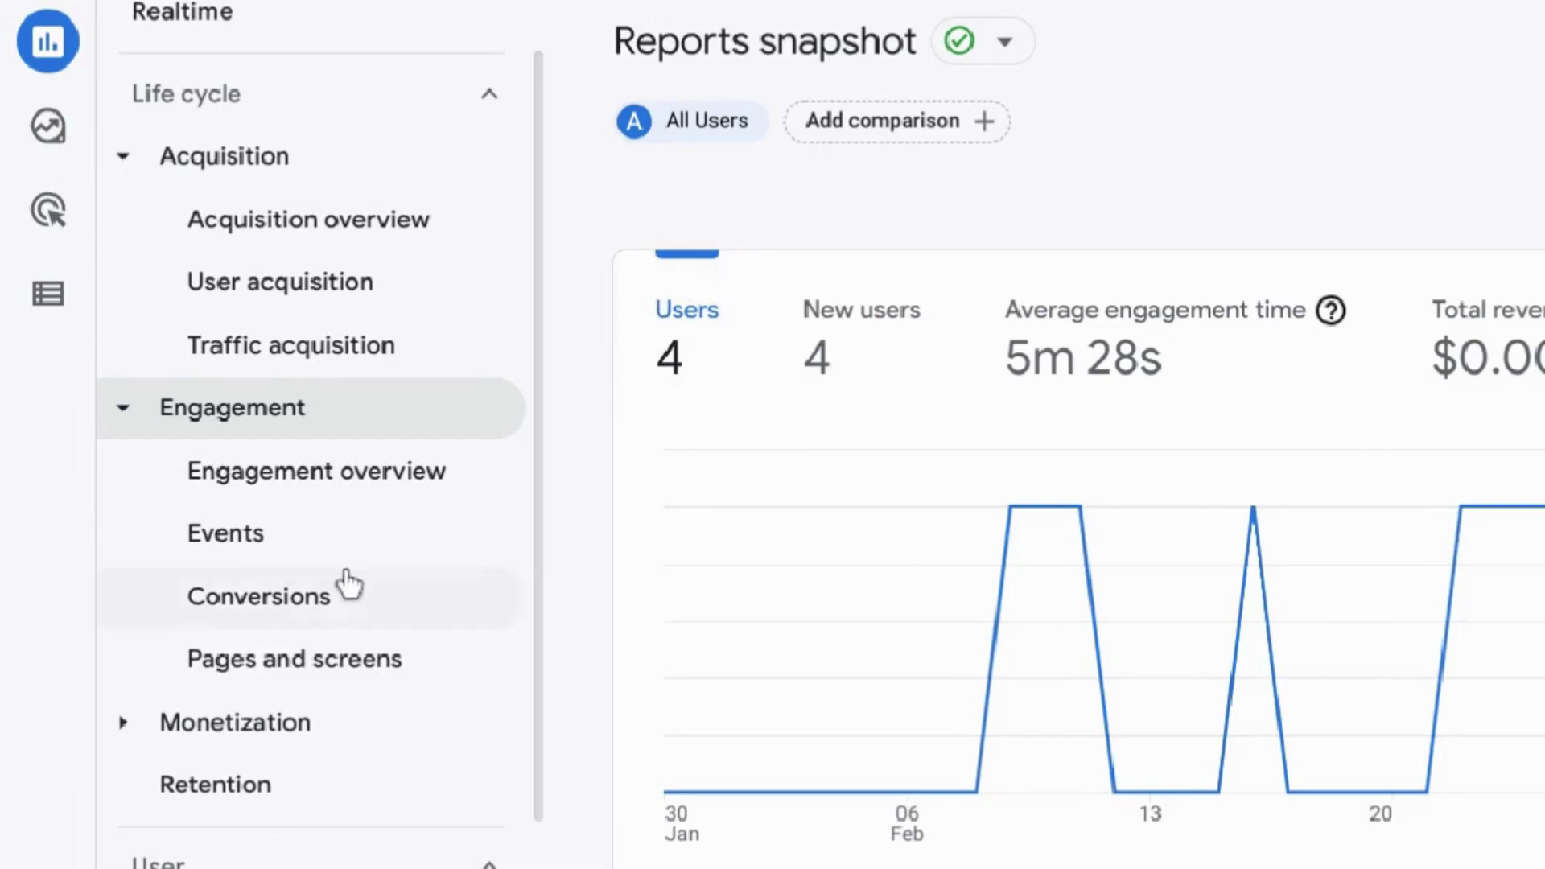
scroll(349, 583, up, 1)
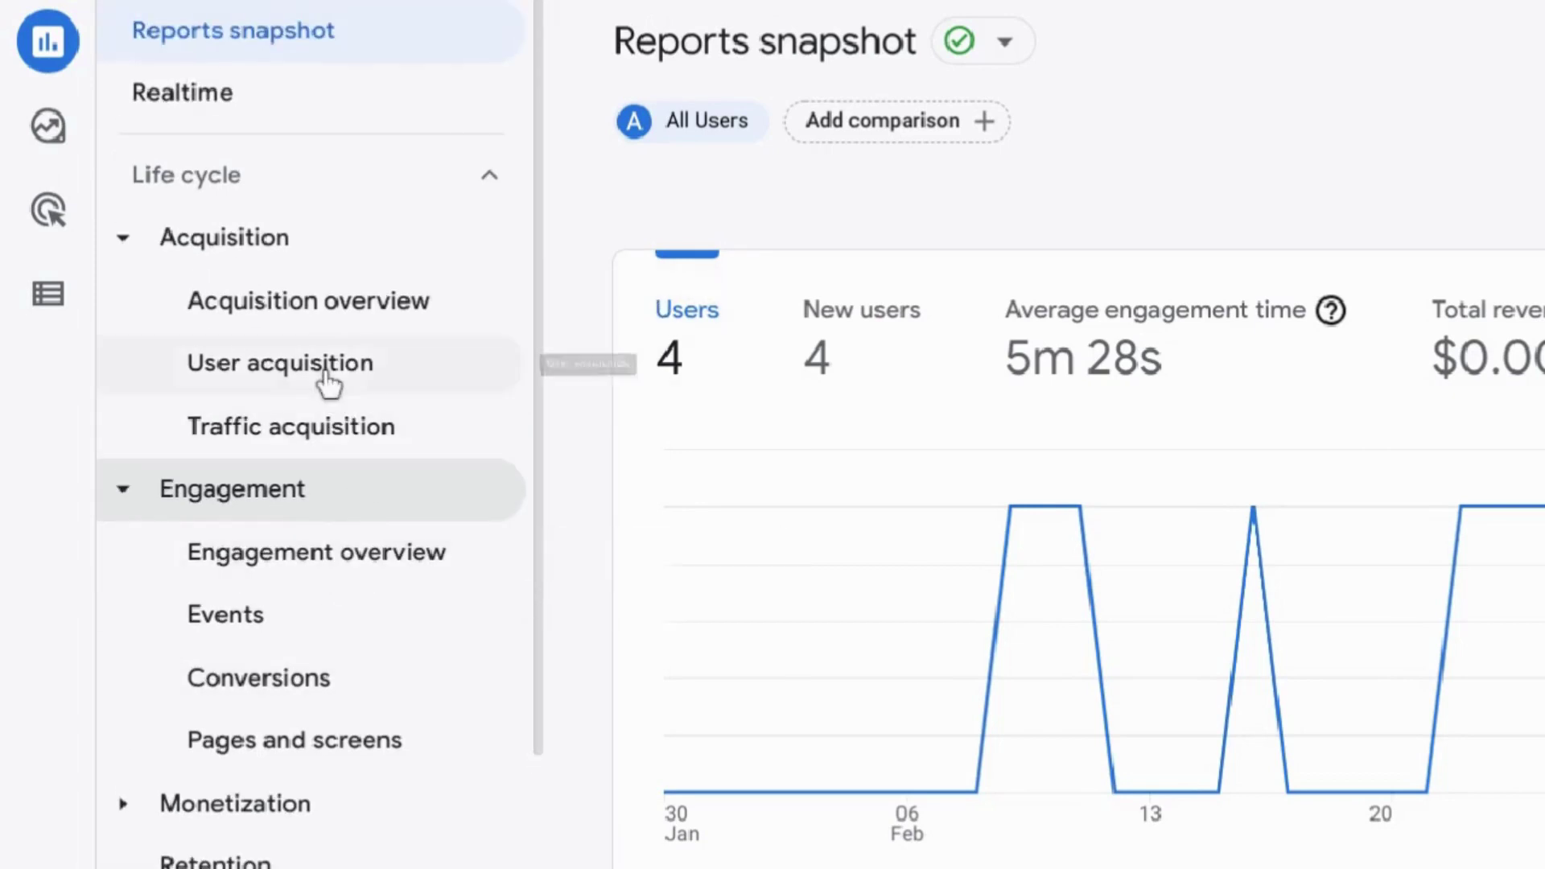
click(279, 319)
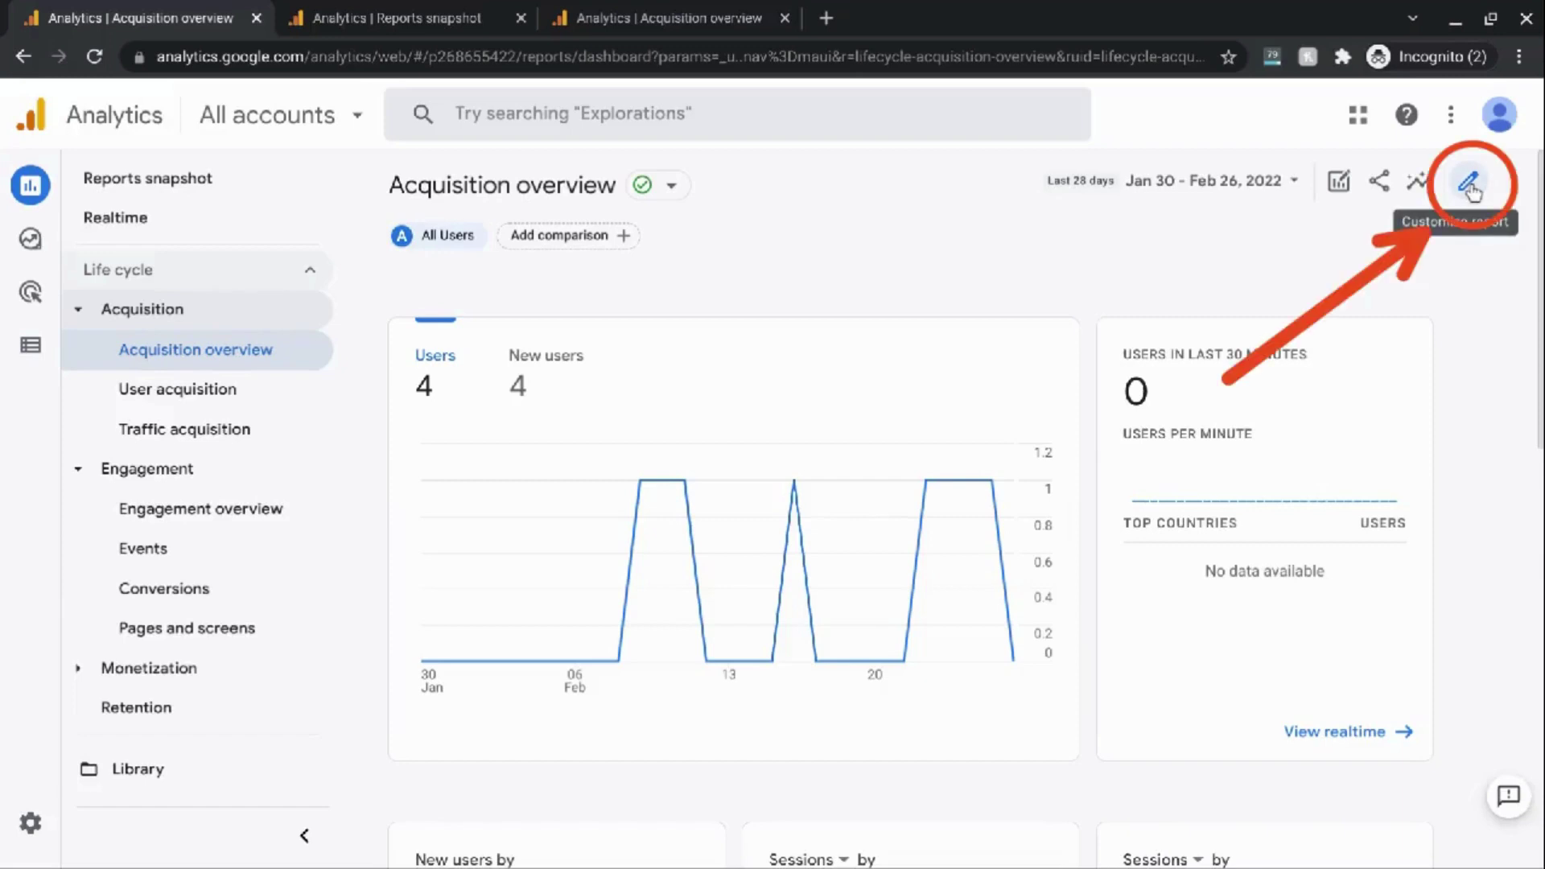
- Customize the Acquisition overview report, review its six cards, and bring up Add Cards
click(1470, 188)
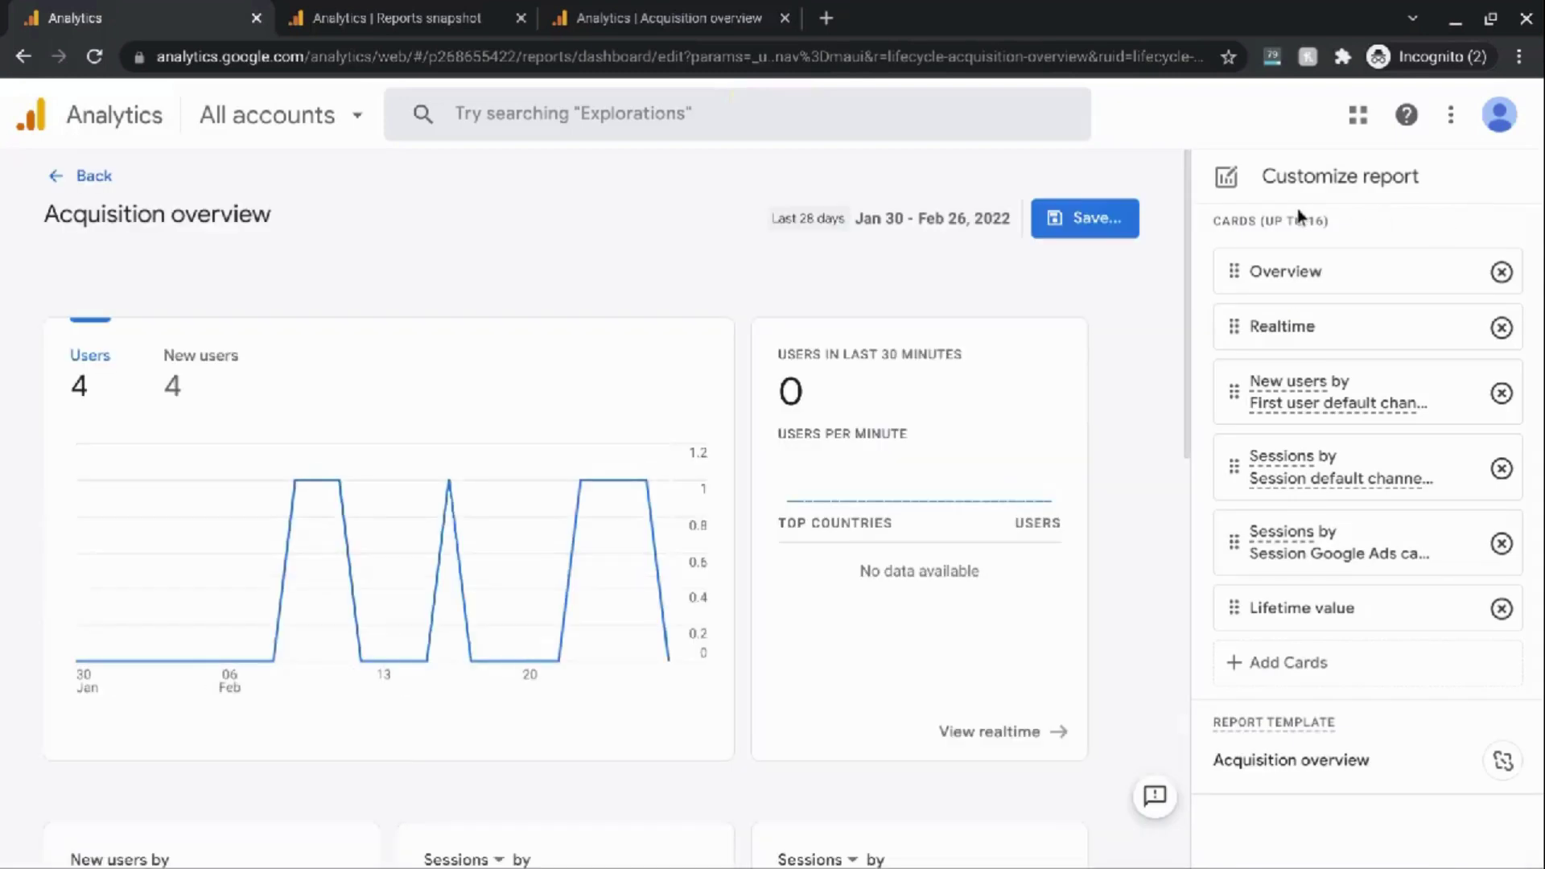
scroll(1102, 372, down, 1)
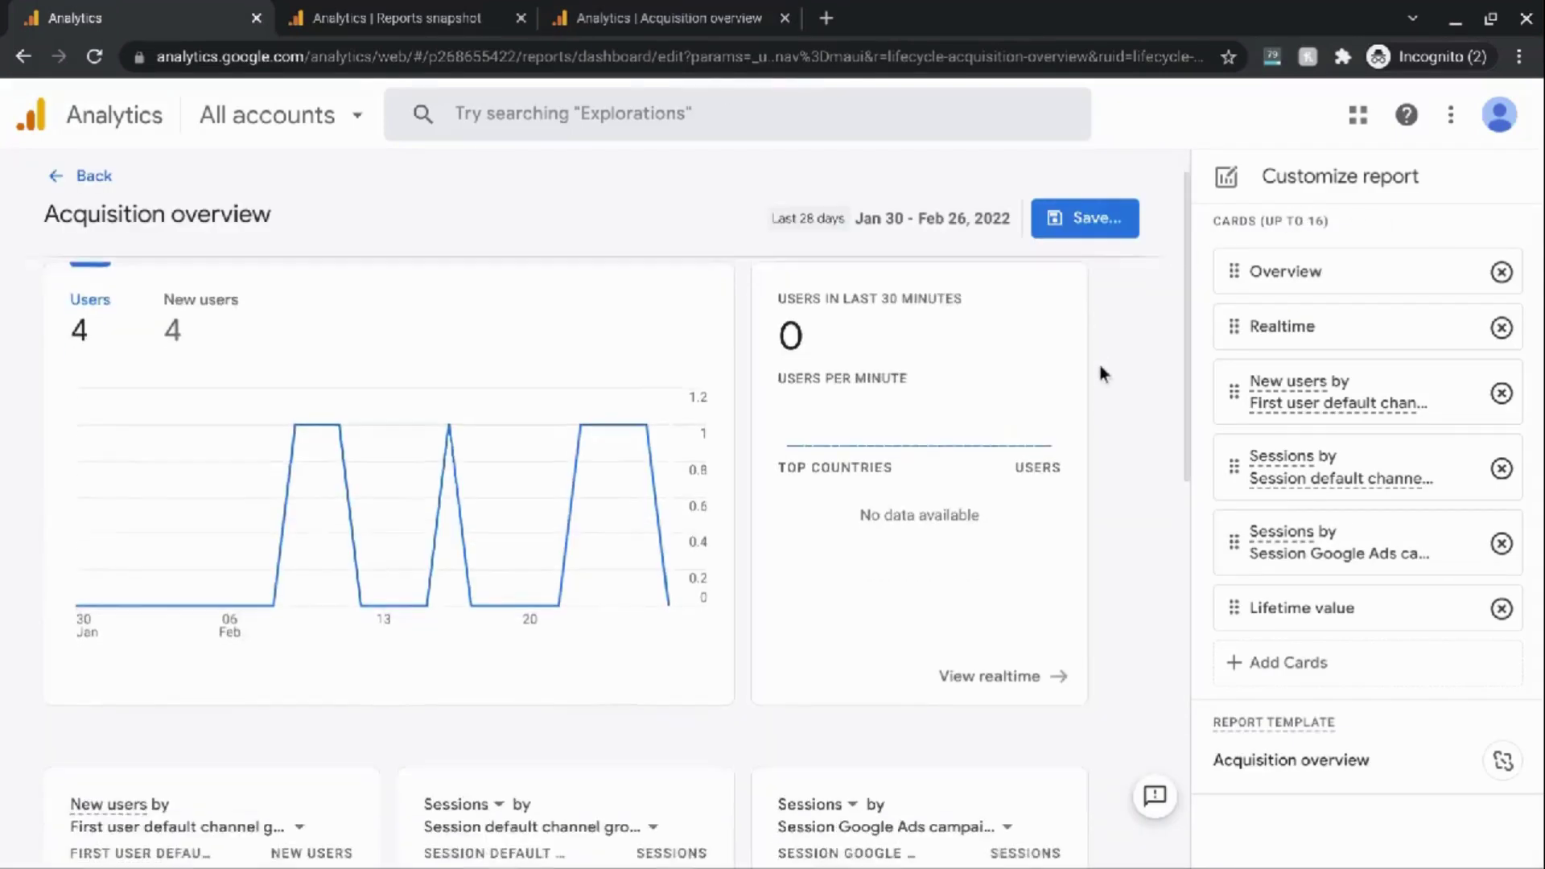
scroll(1102, 373, up, 1)
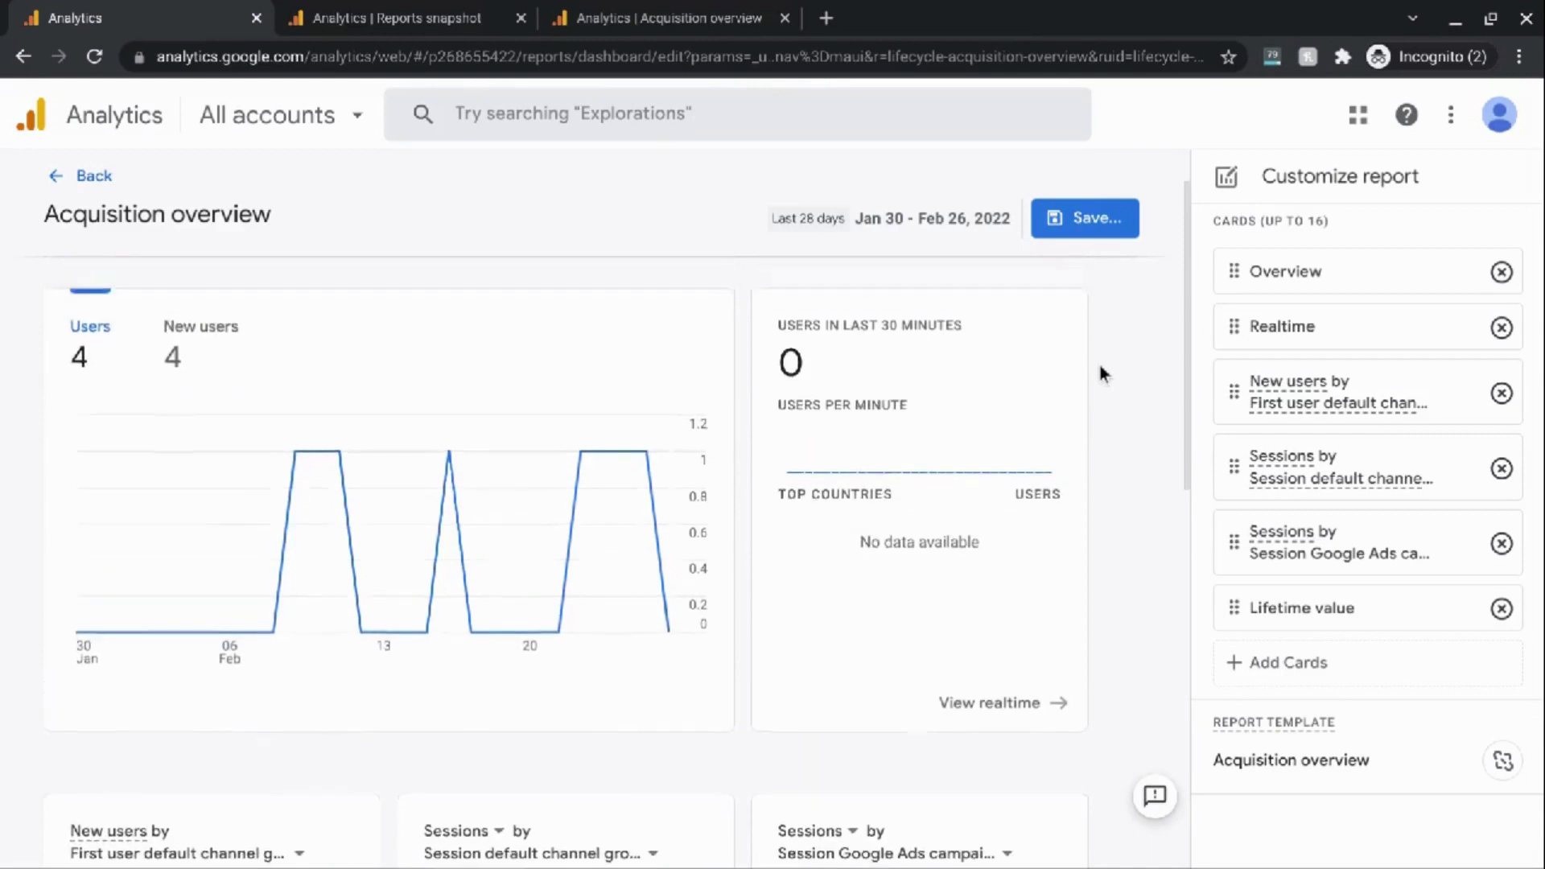
scroll(1083, 352, down, 5)
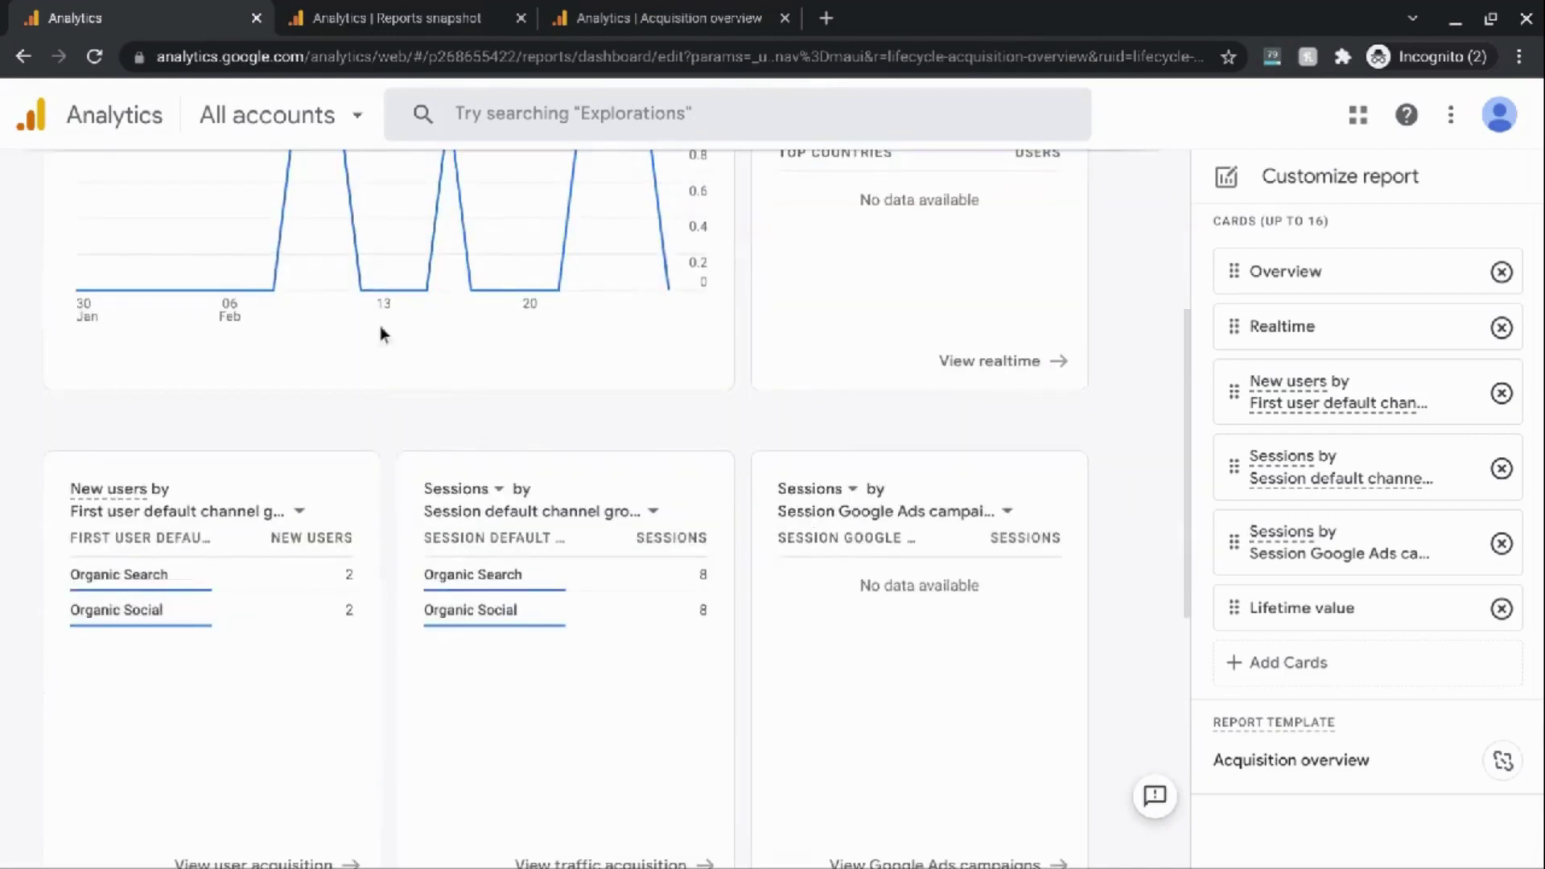
scroll(797, 451, down, 7)
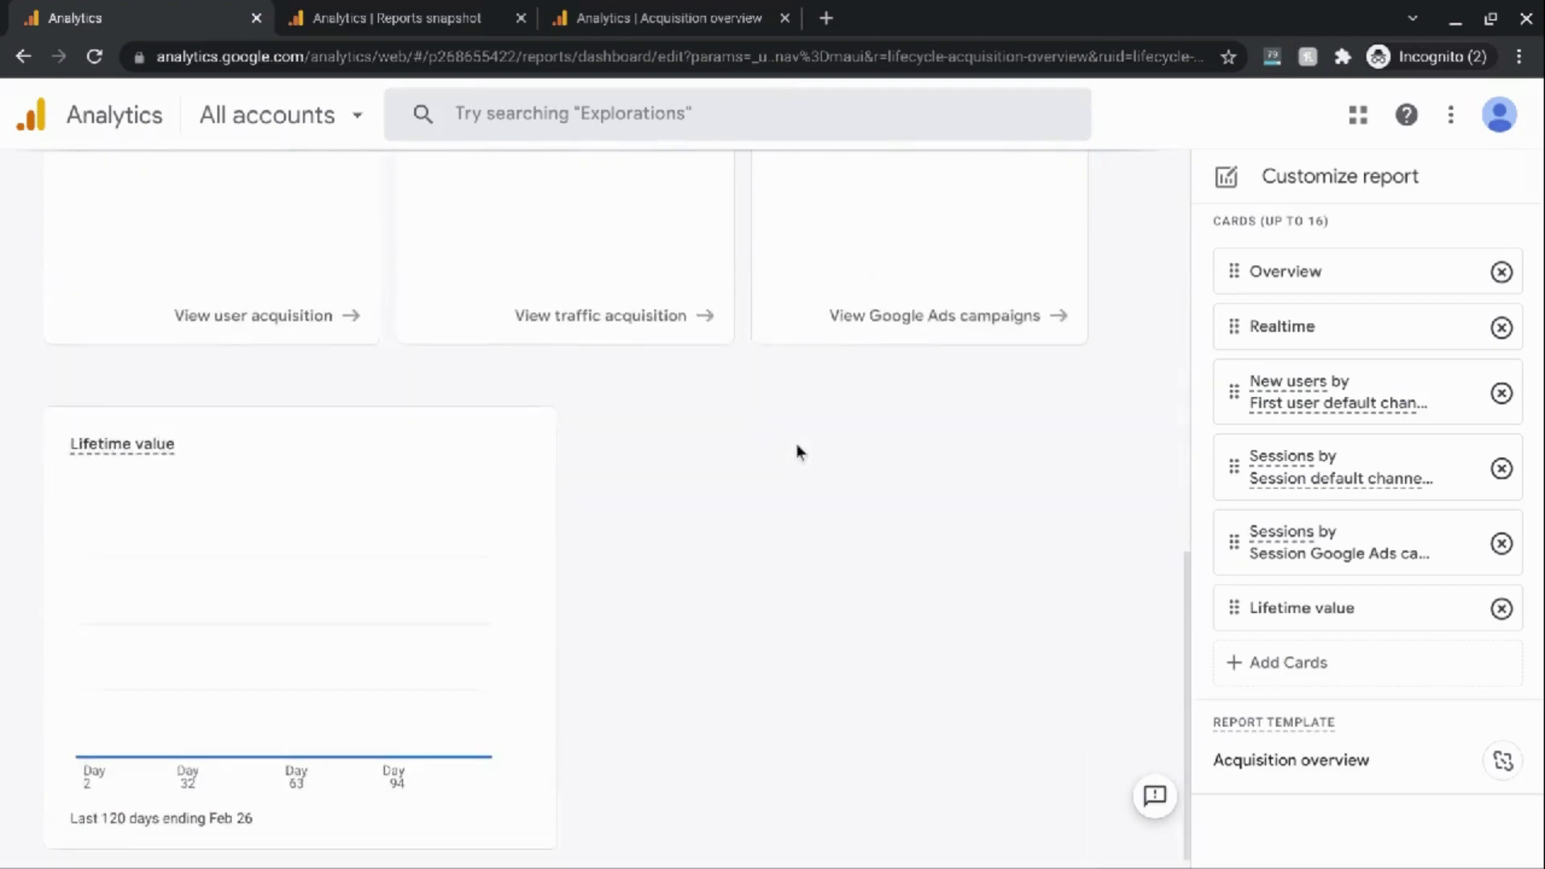
scroll(796, 451, up, 12)
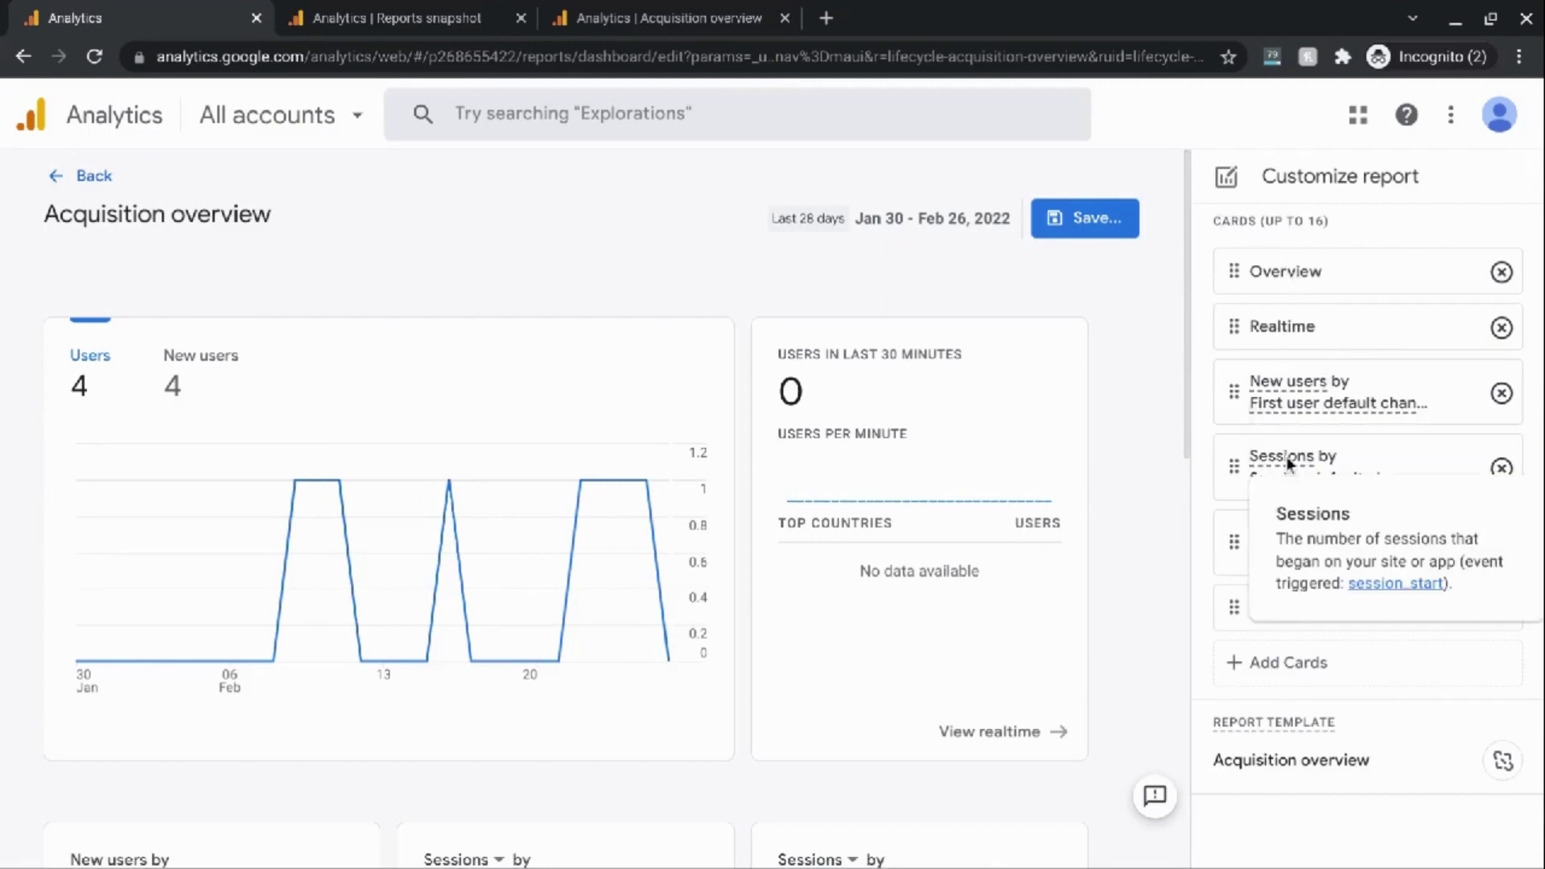
mouse_move(1289, 410)
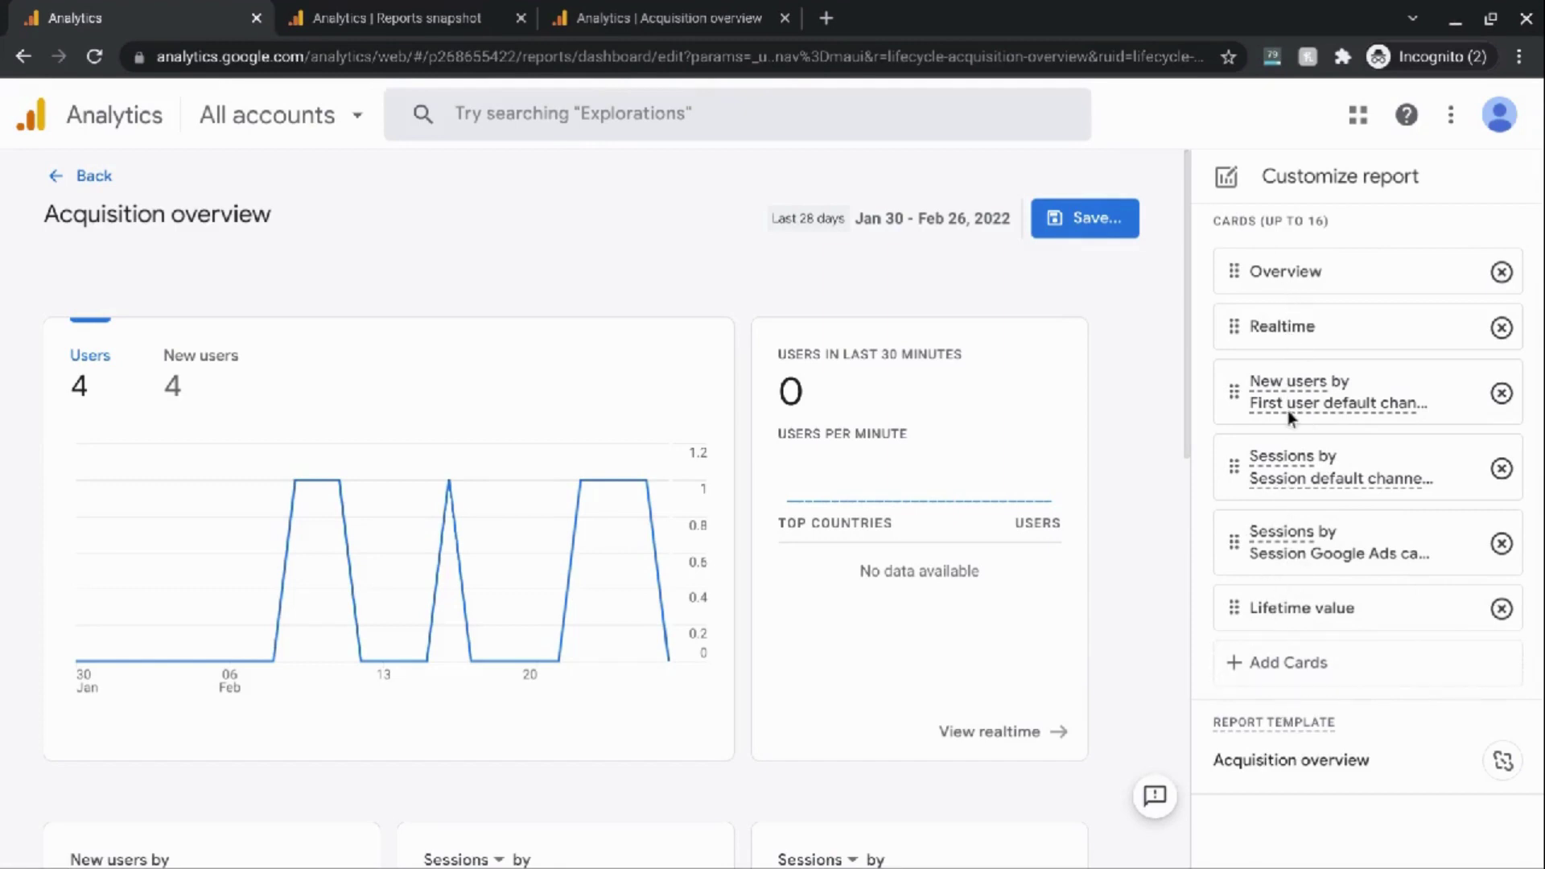
click(1256, 675)
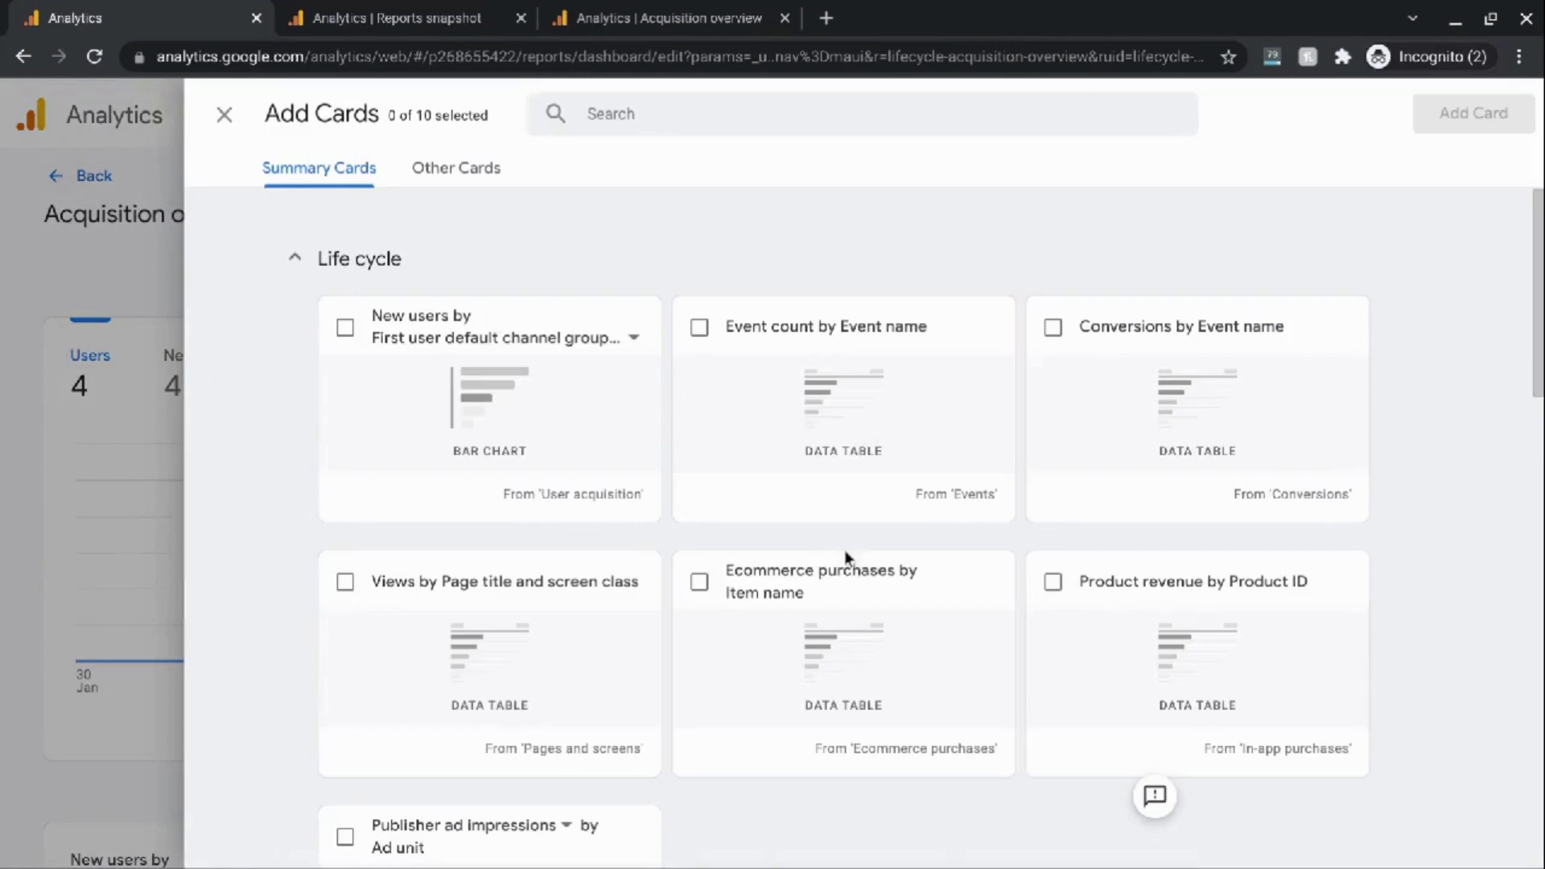
- Browse the Summary and Other cards in Add Cards, then collapse the Life cycle and User groups
scroll(845, 556, down, 4)
scroll(845, 554, down, 2)
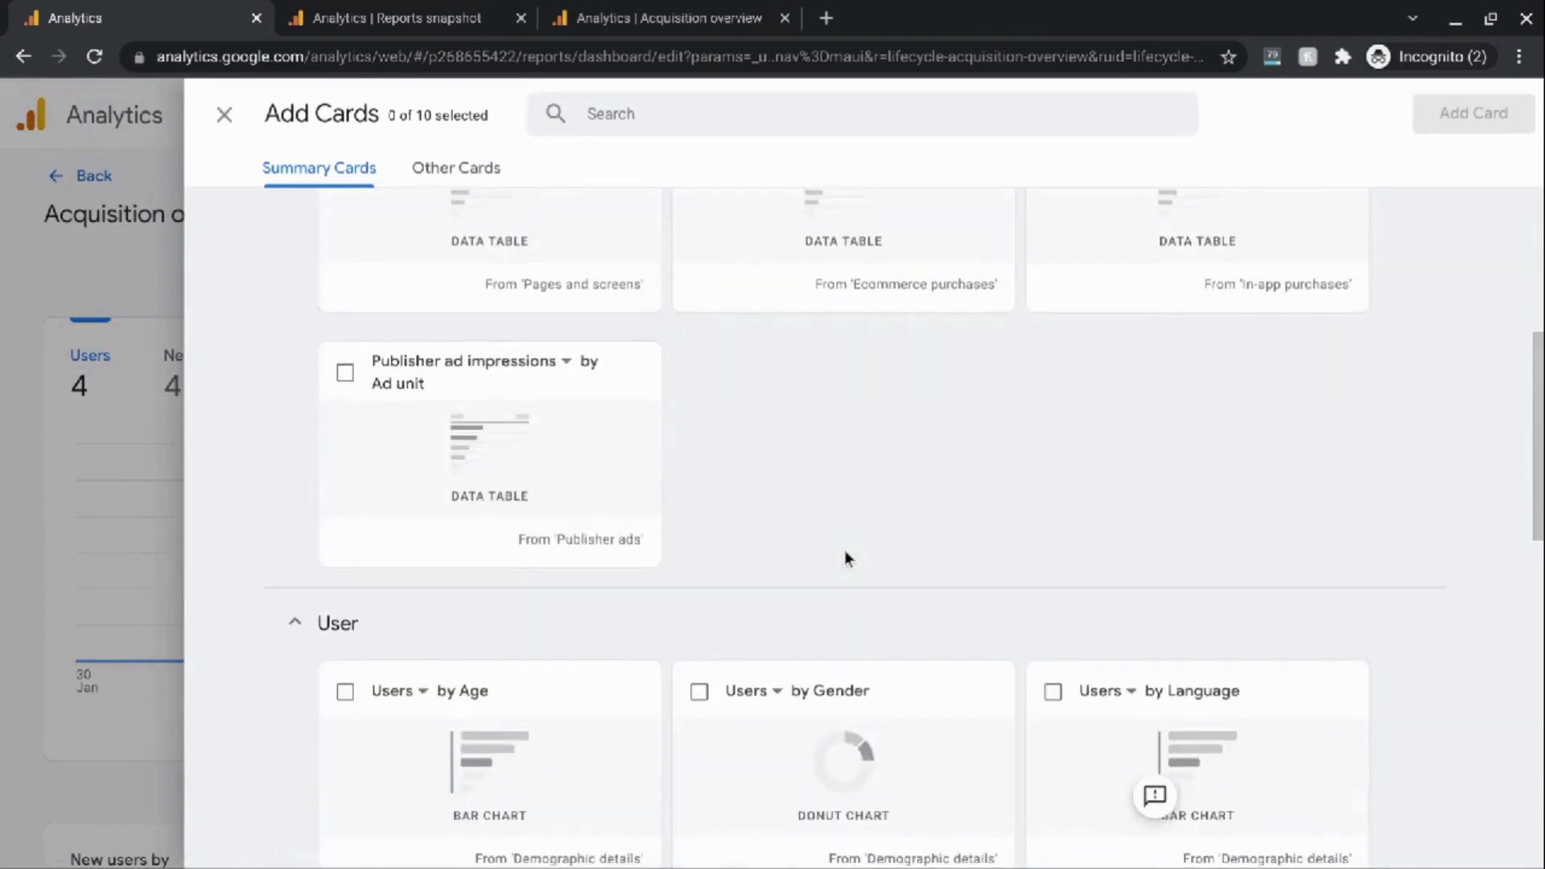
click(300, 176)
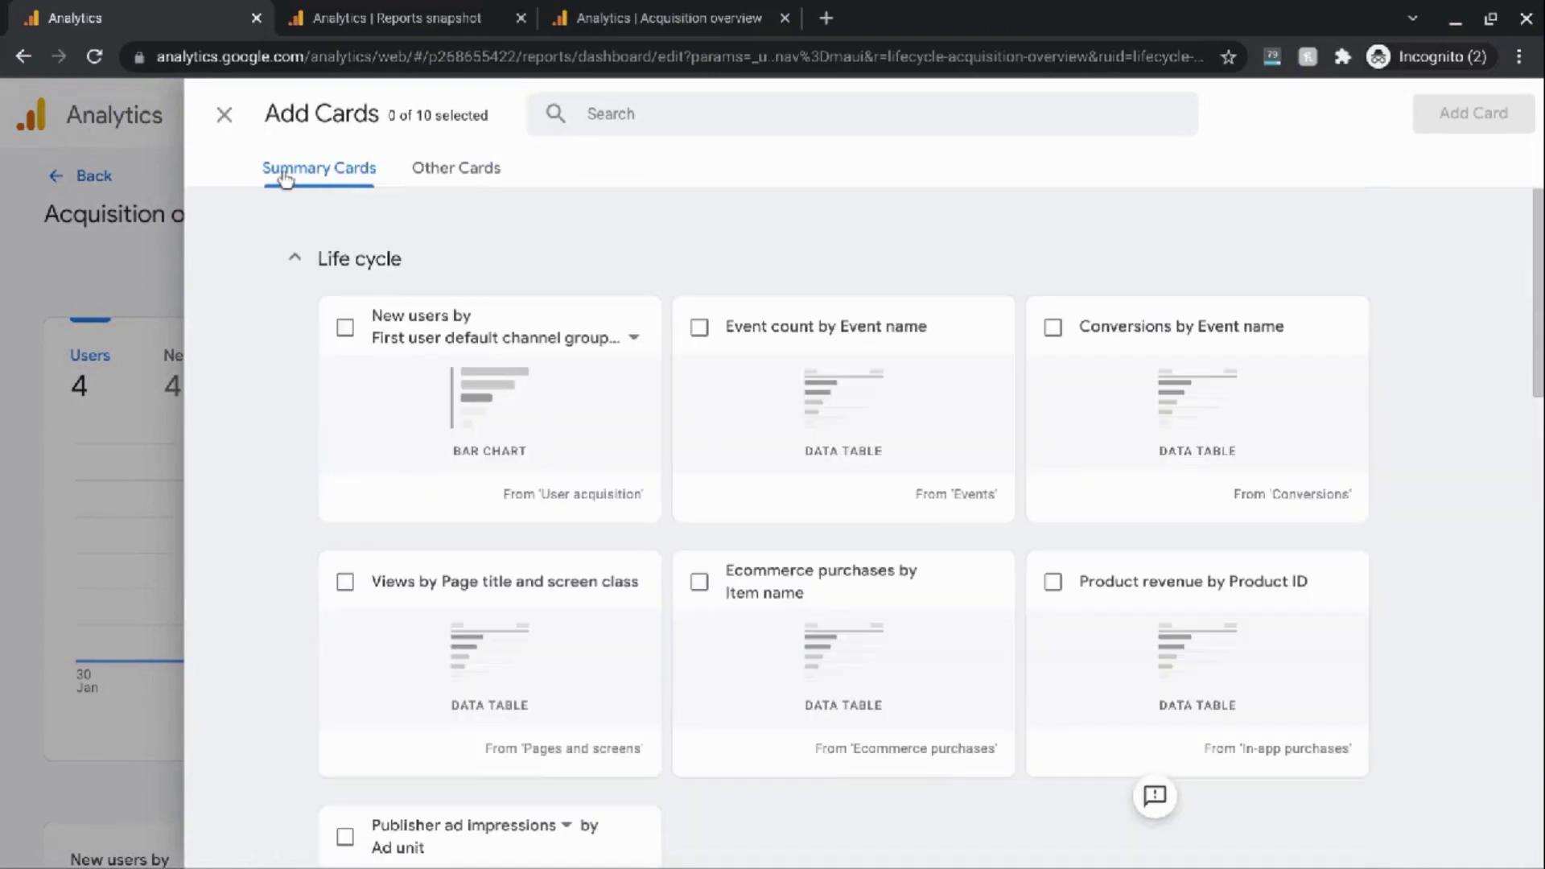
click(481, 176)
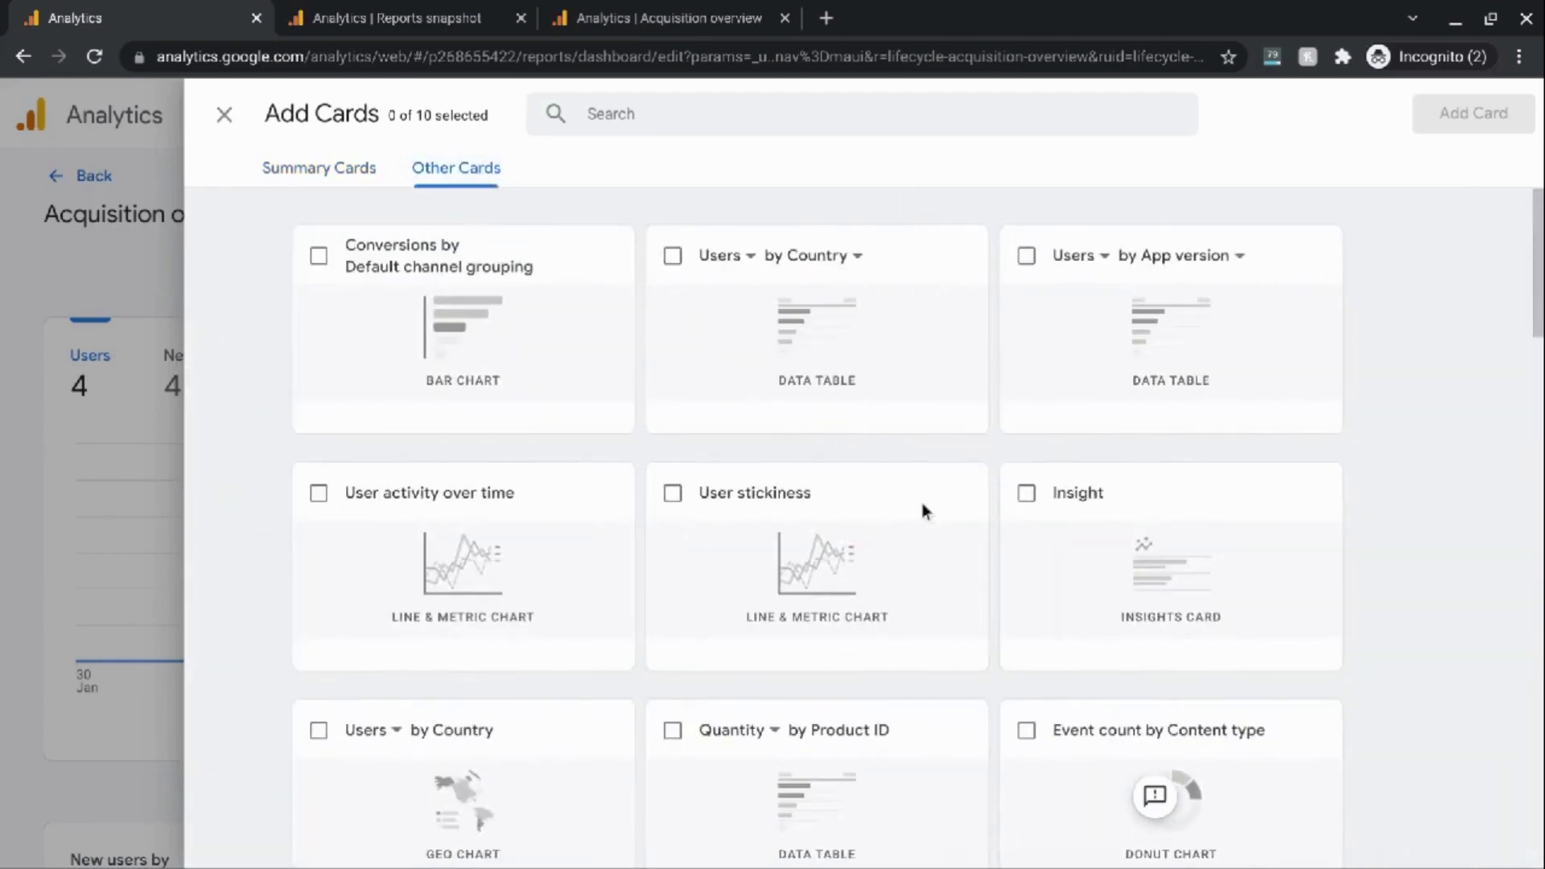
scroll(920, 511, down, 5)
scroll(531, 409, up, 5)
click(338, 174)
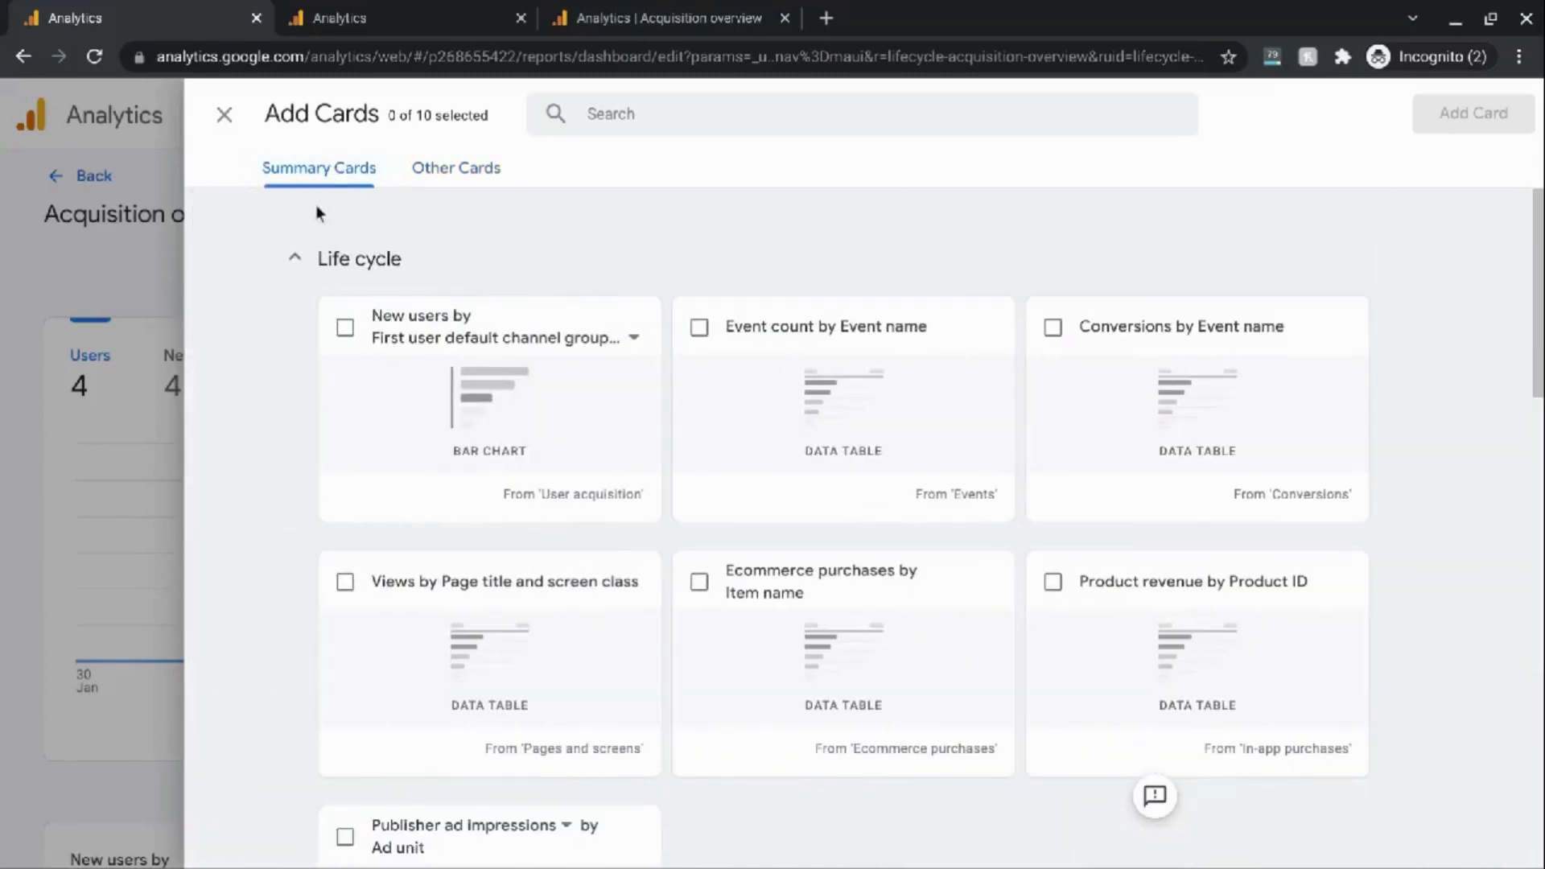
click(295, 263)
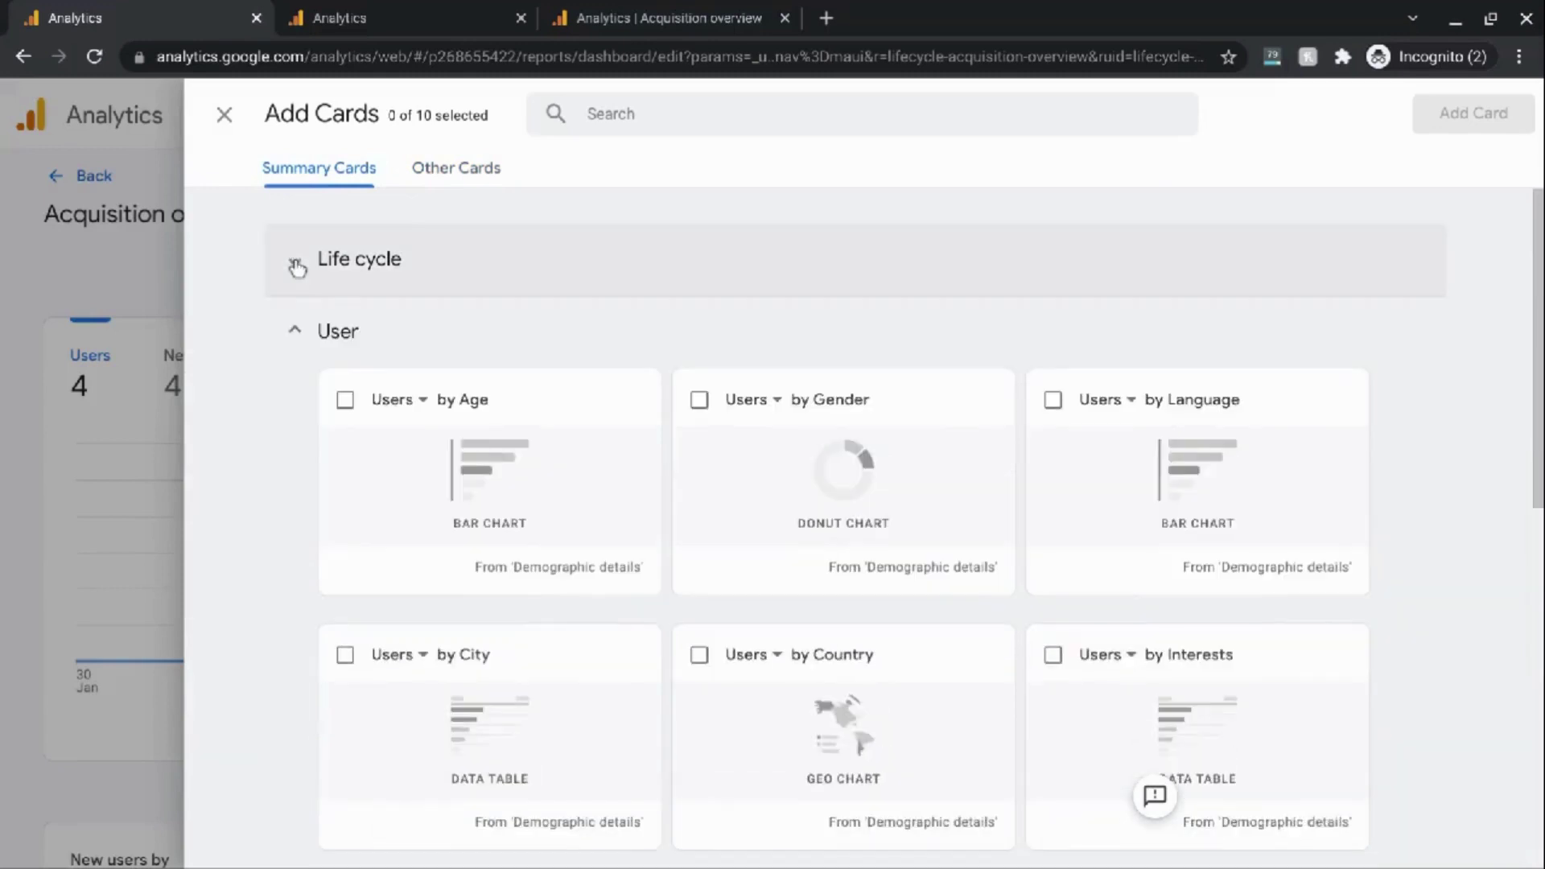
click(300, 334)
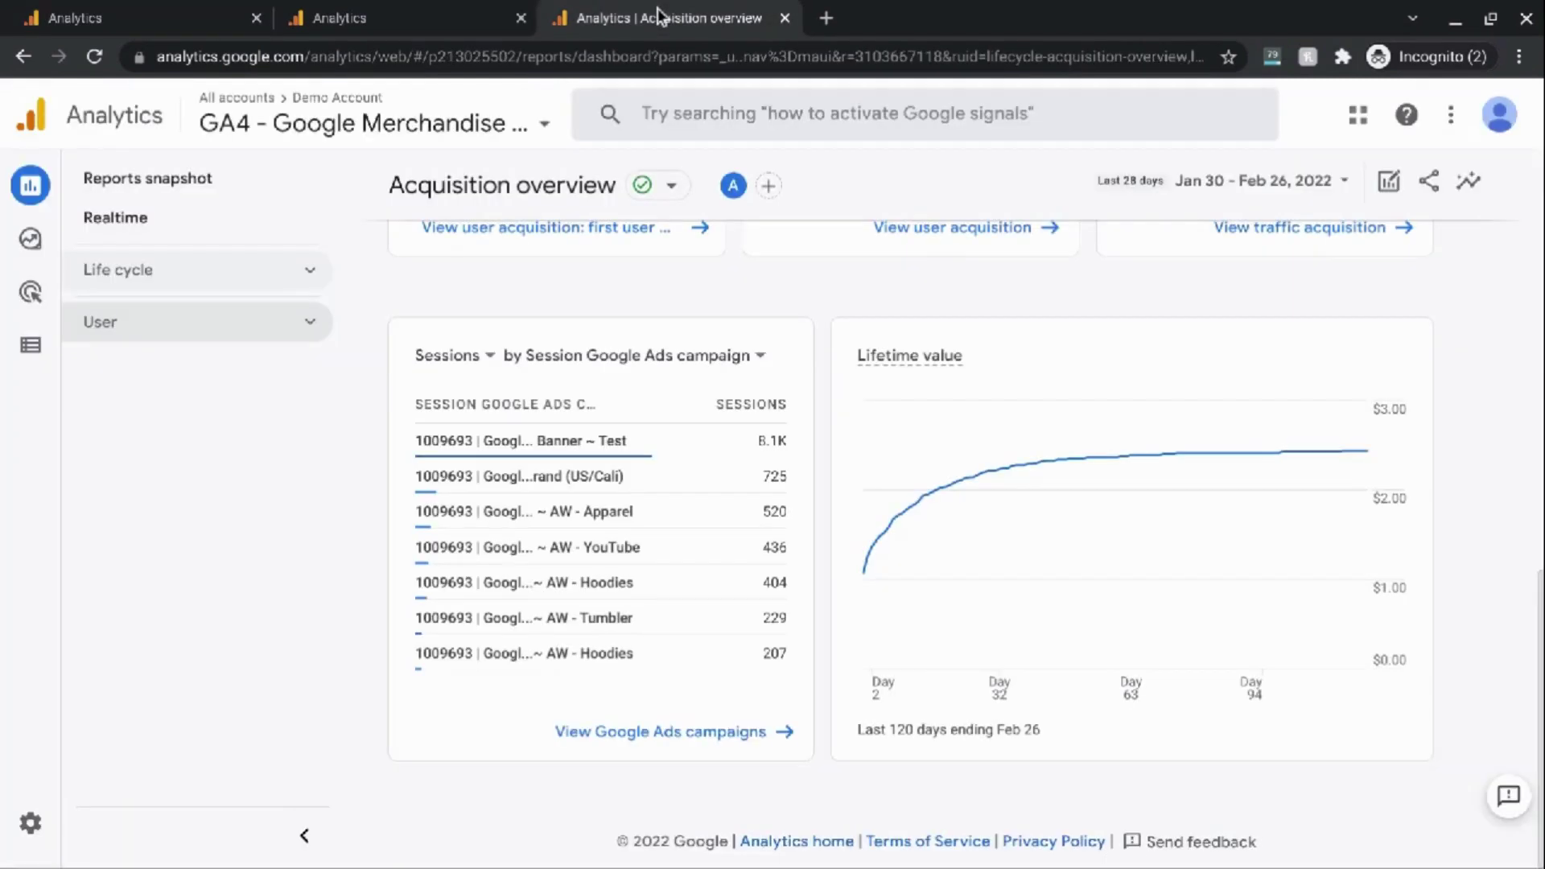
- Expand and collapse Life cycle in the demo tab's navigation, then return to the Add Cards tab
click(161, 274)
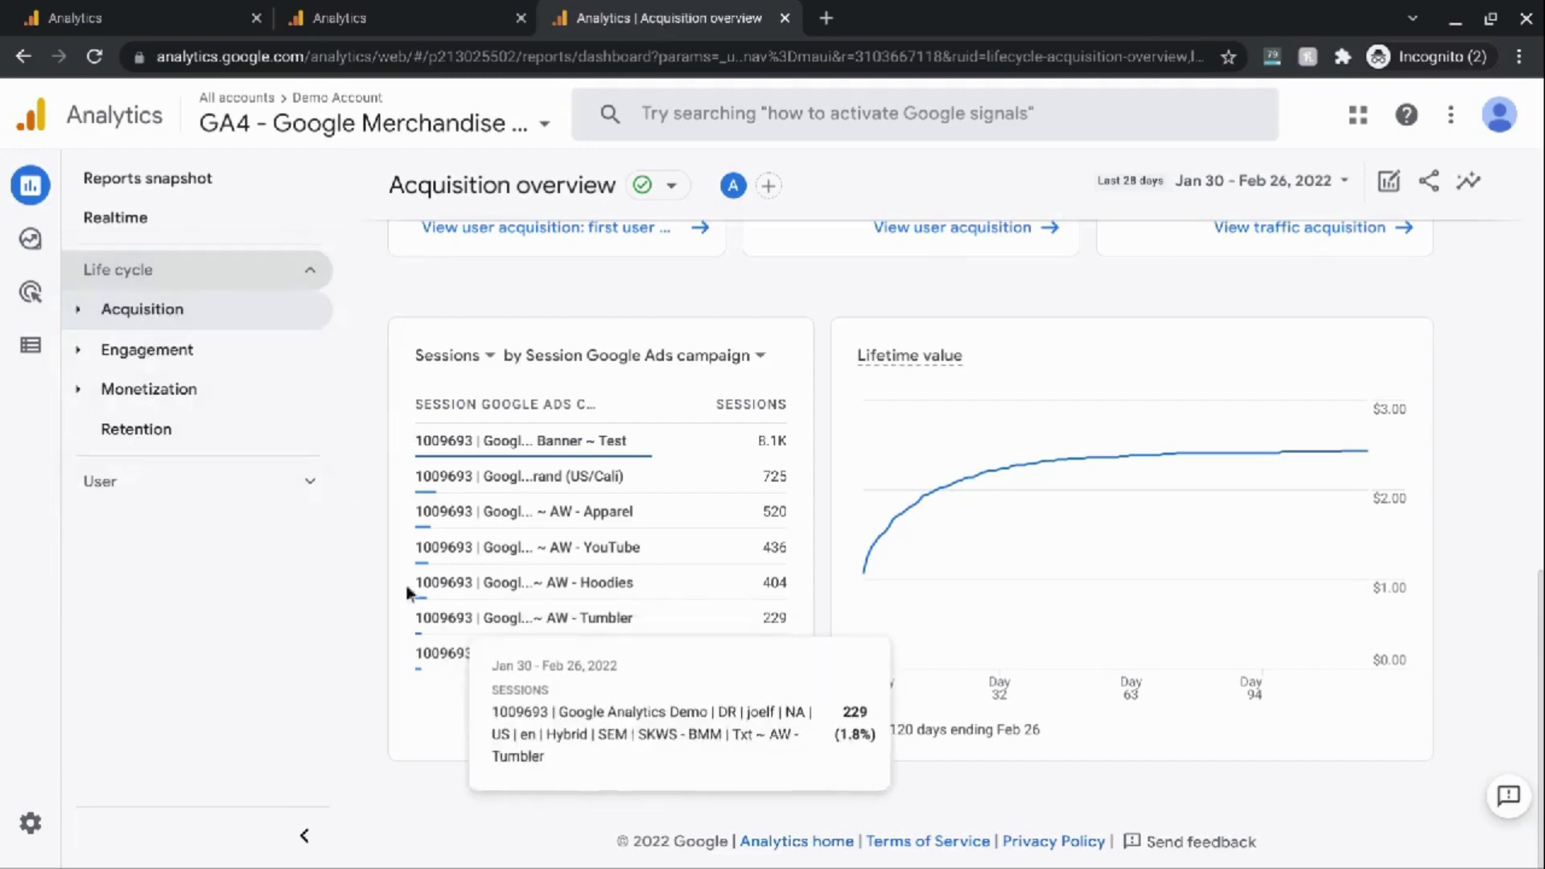
click(256, 279)
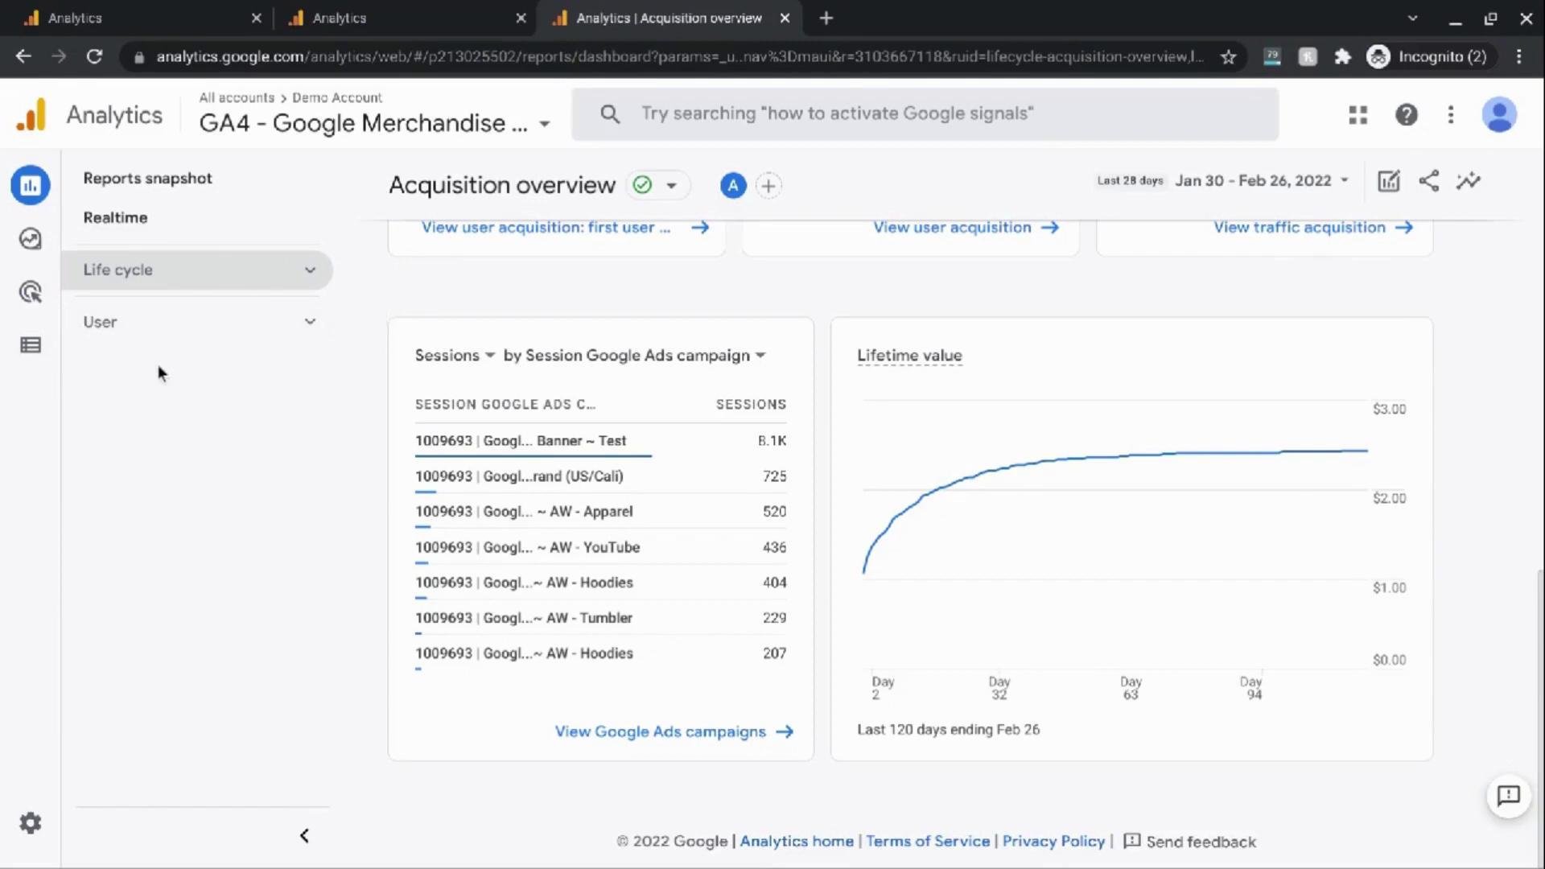
click(134, 11)
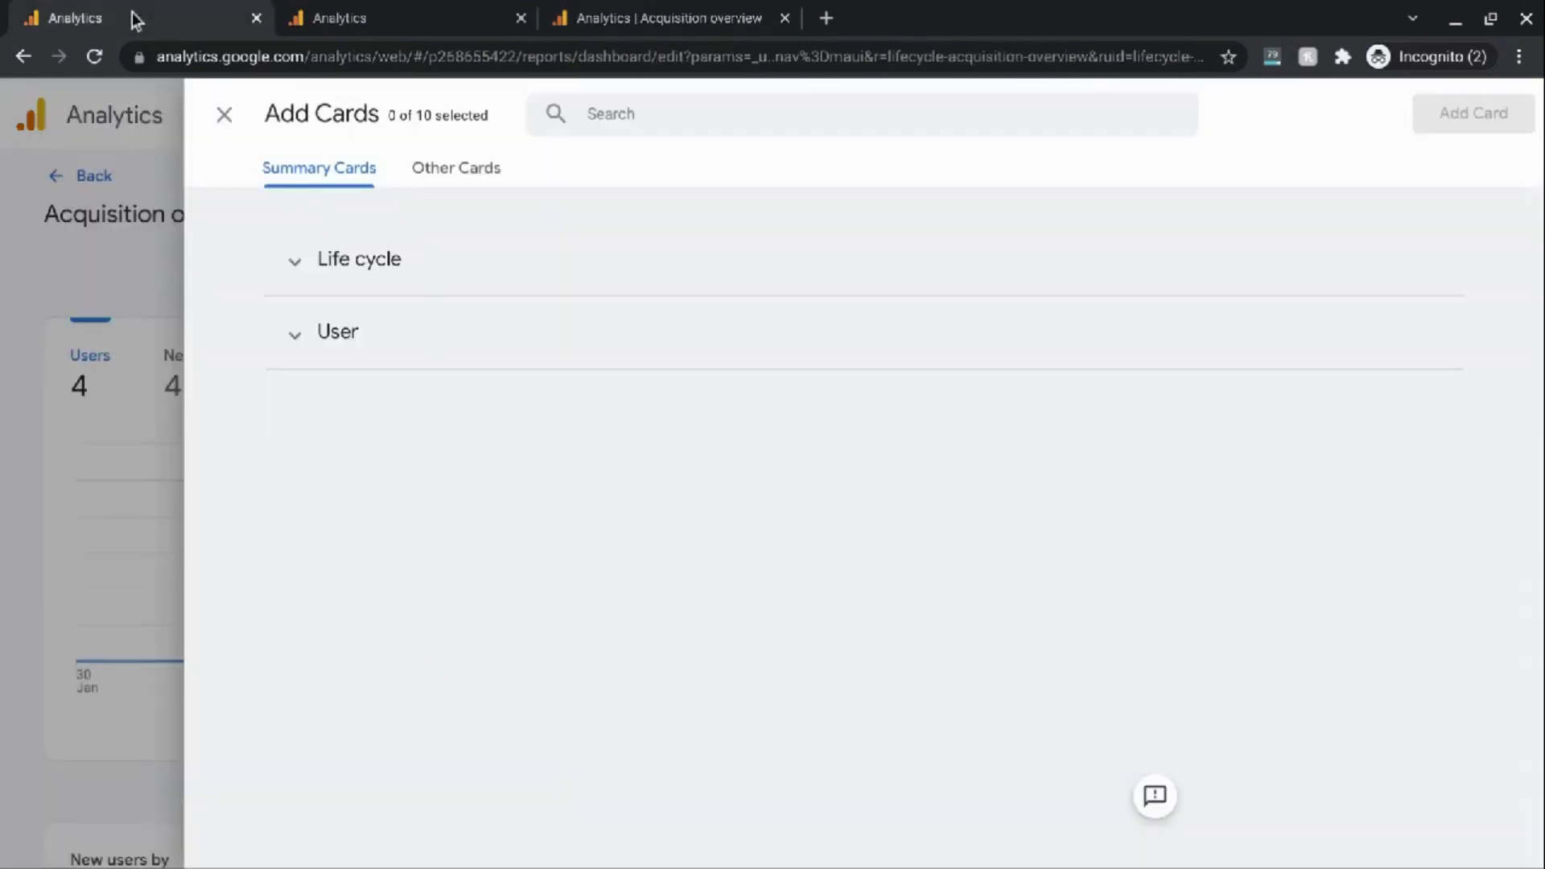
- Expand the User and Life cycle card groups and browse the summary cards
click(336, 325)
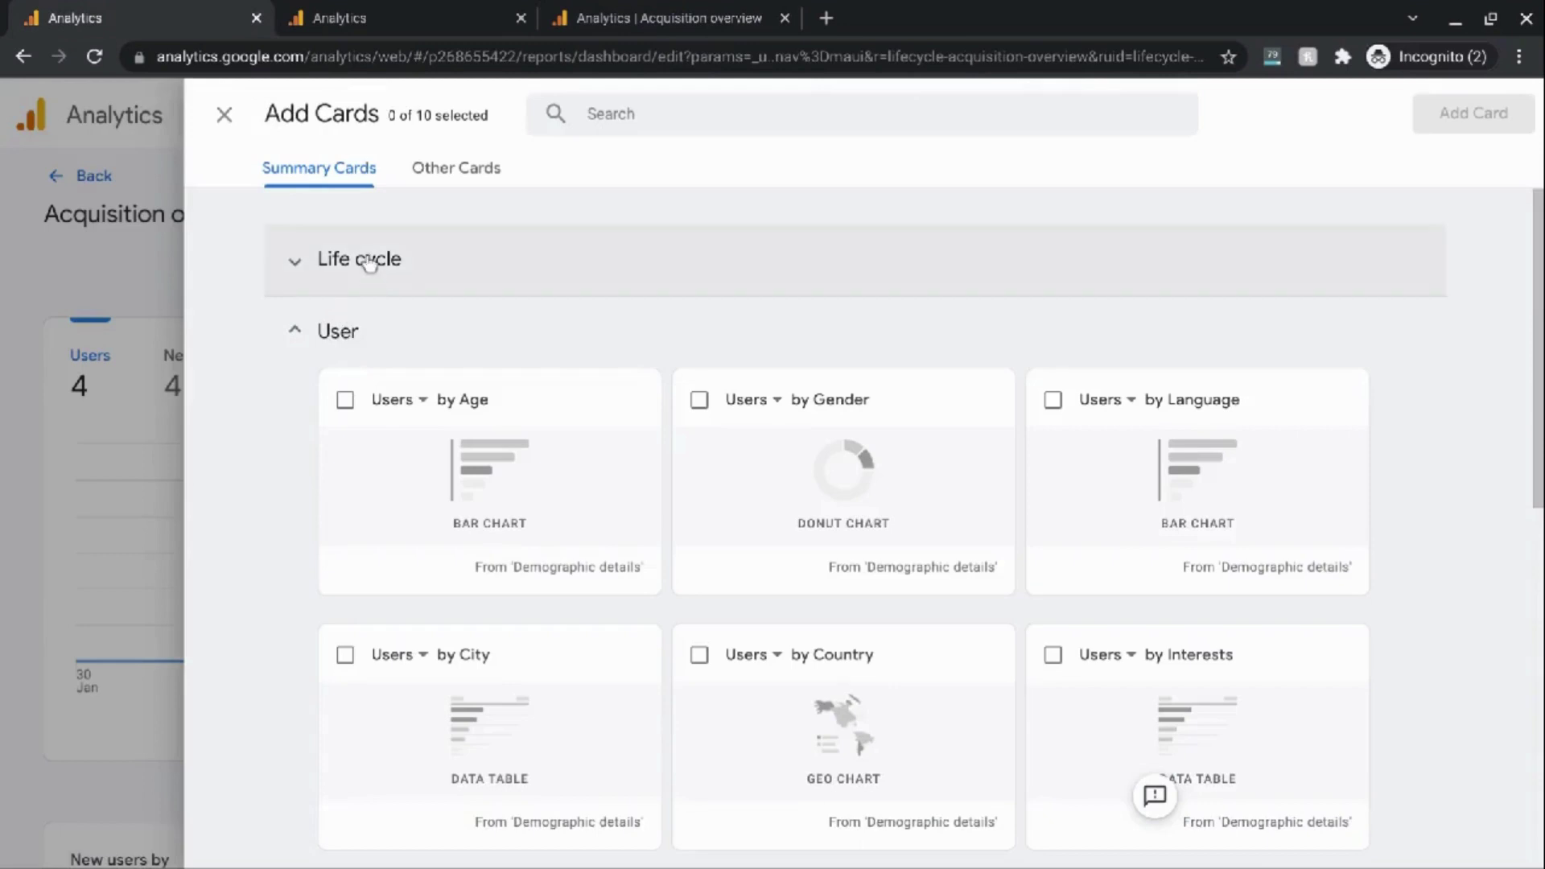
click(369, 263)
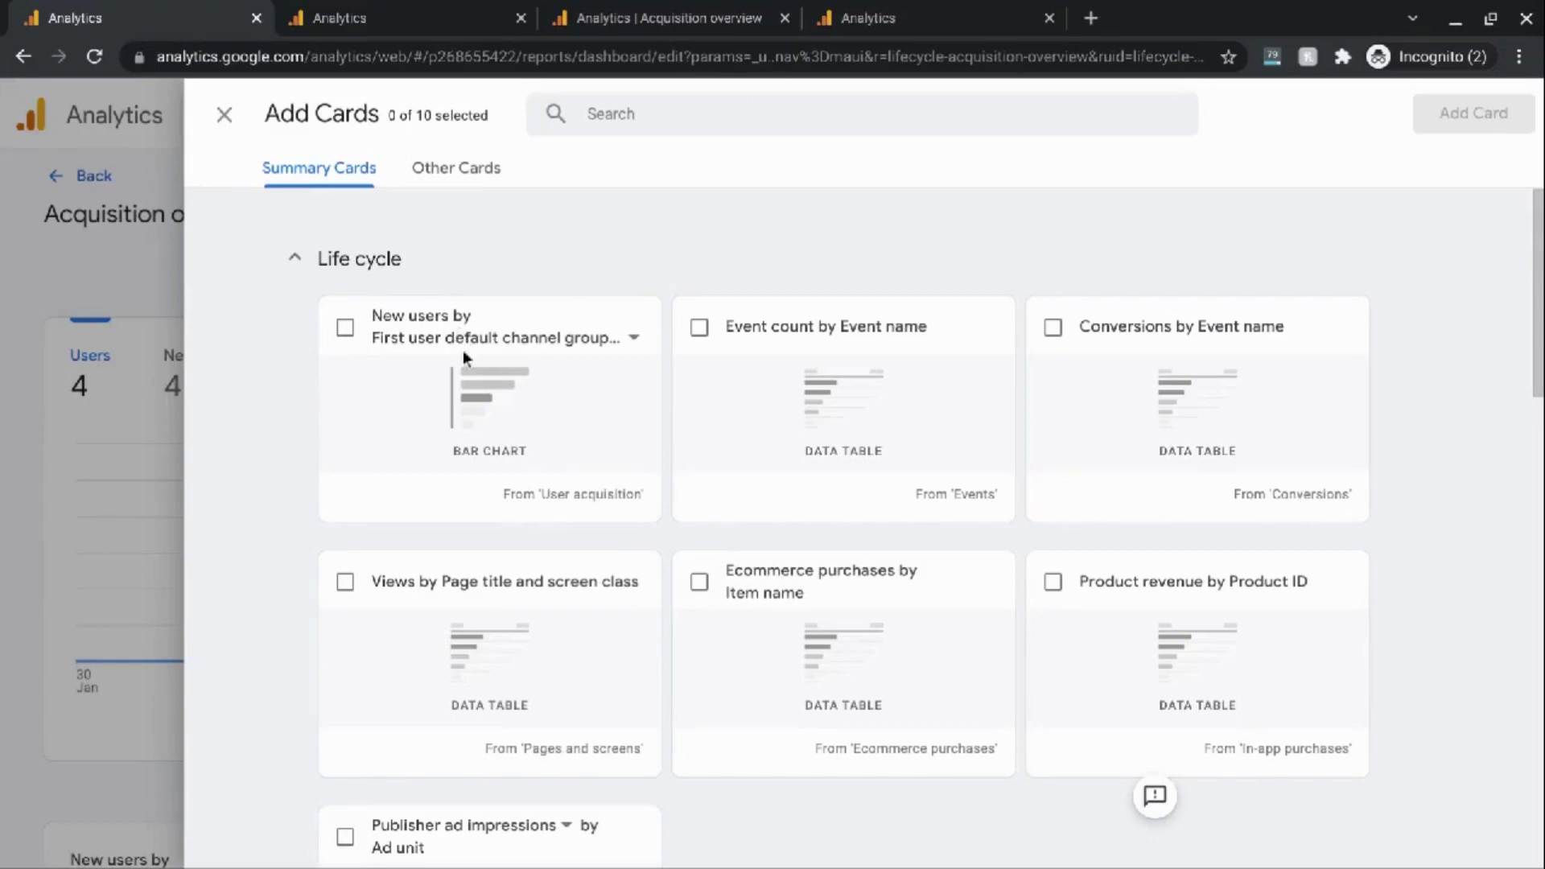
scroll(462, 350, down, 5)
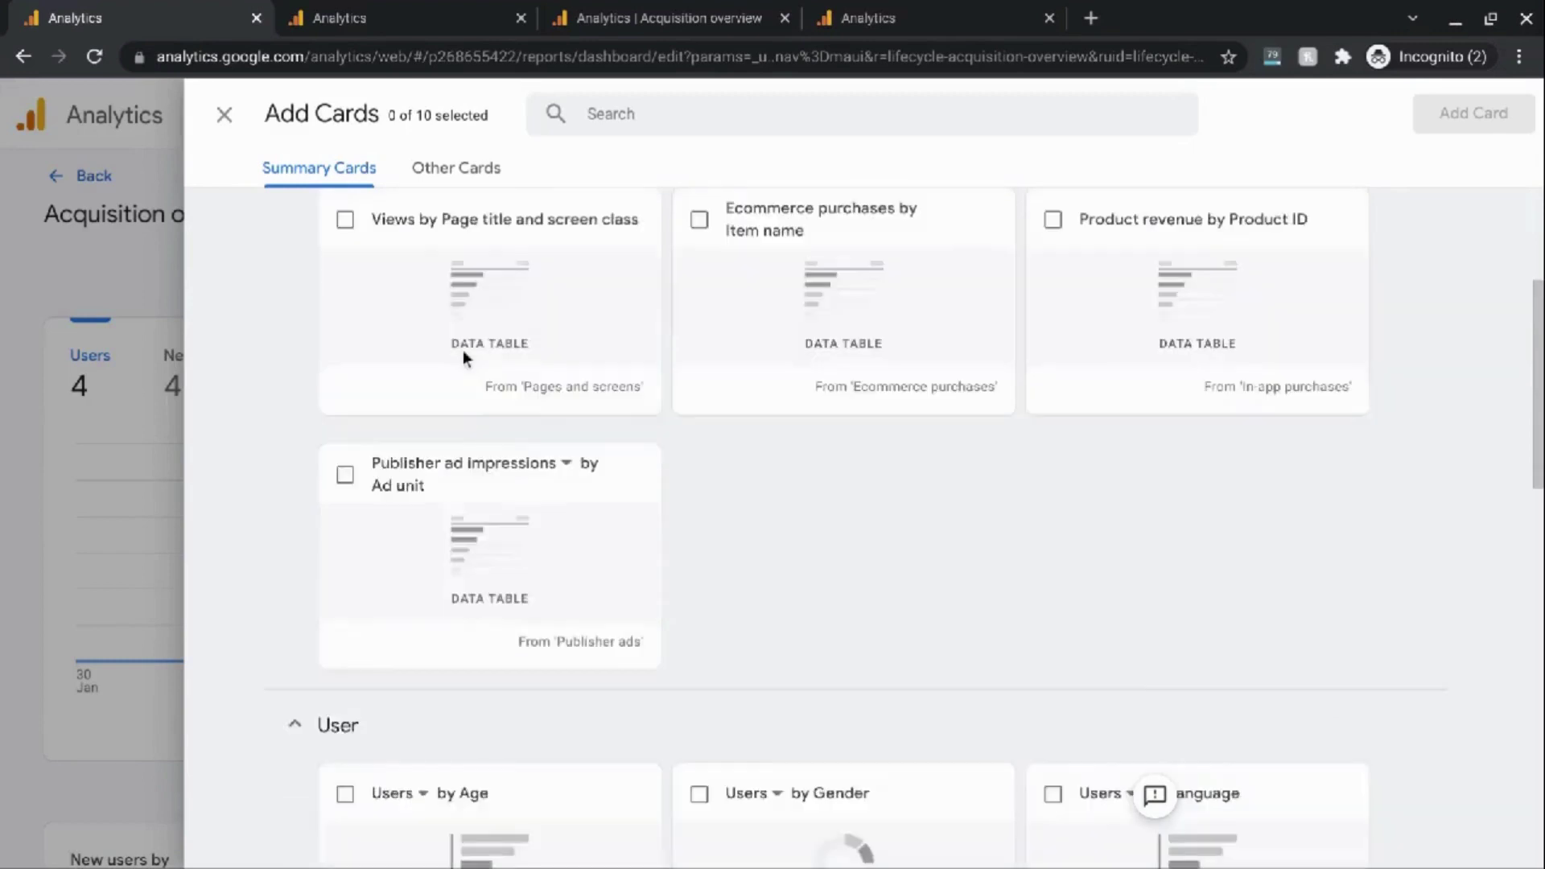
scroll(463, 357, down, 12)
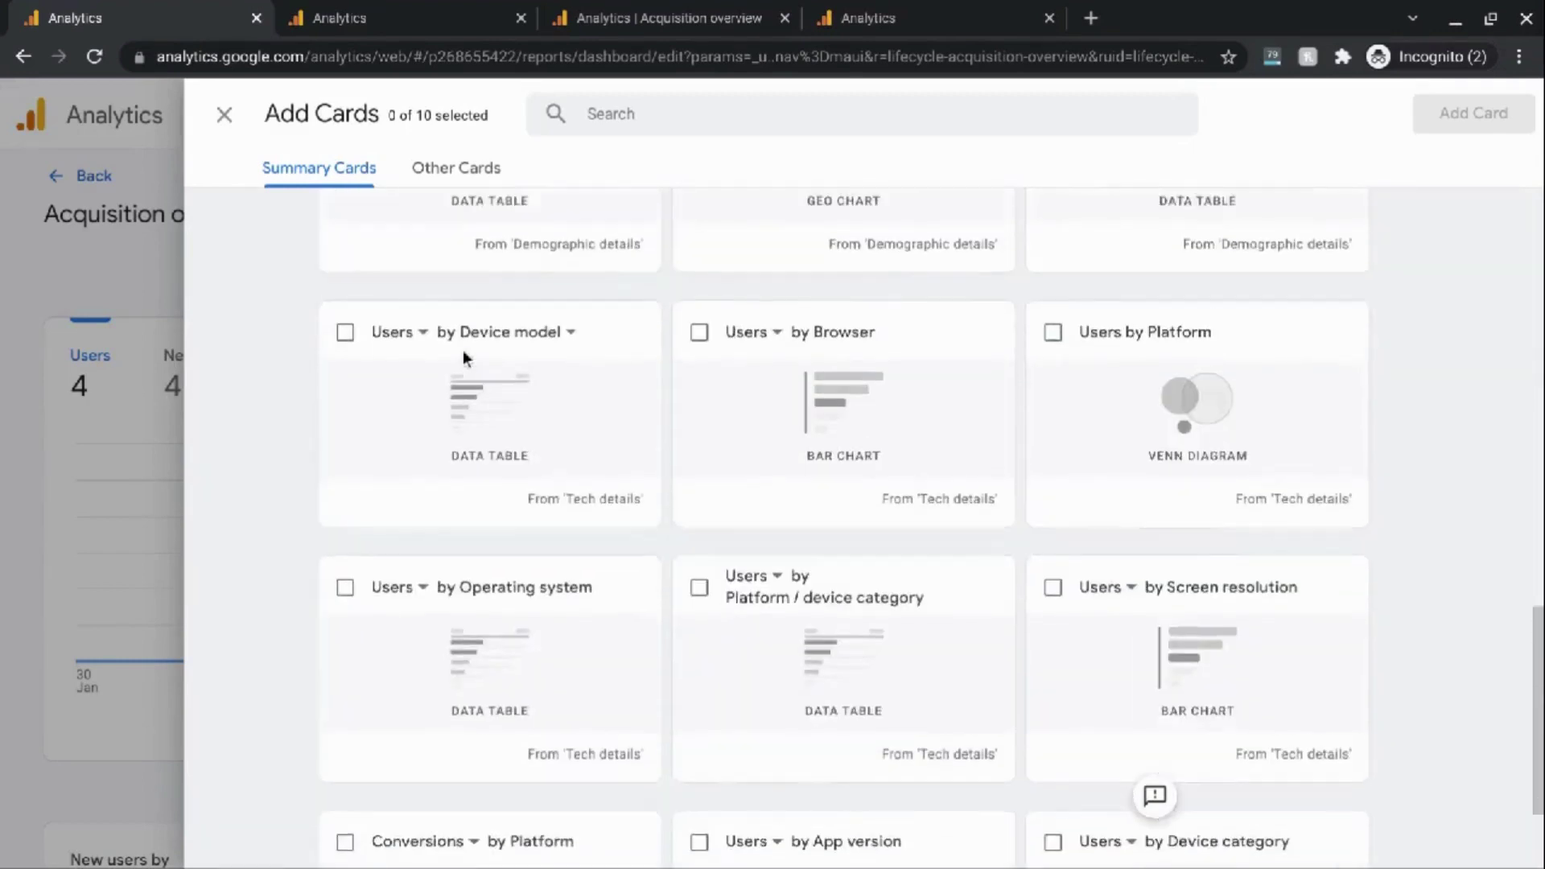
scroll(463, 355, down, 2)
scroll(441, 400, up, 13)
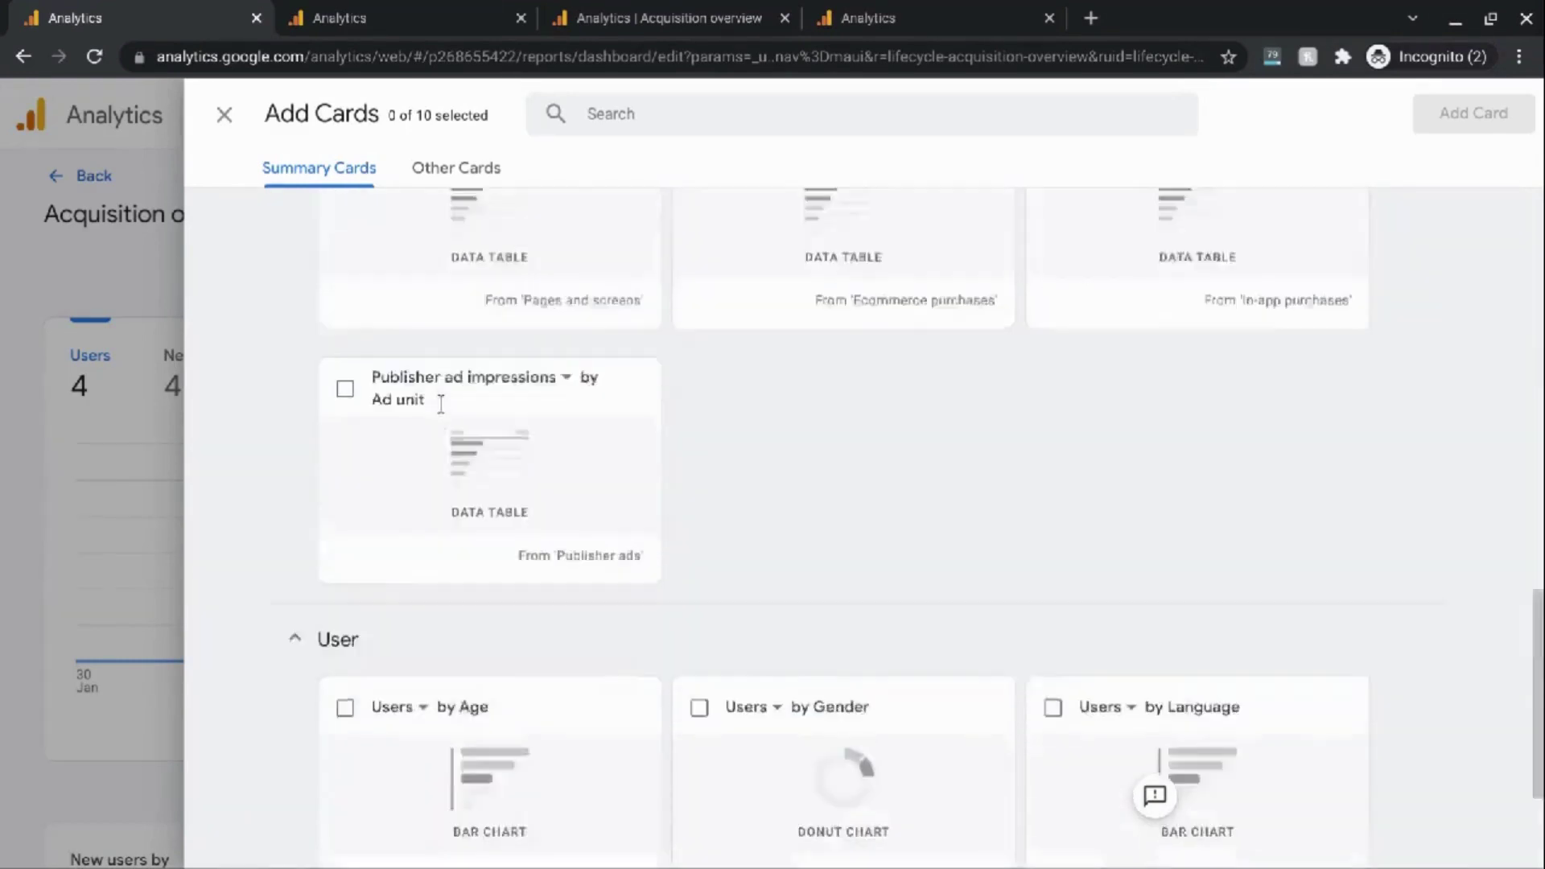
scroll(441, 403, up, 6)
- Switch to the other cards and back, then check the New users card's dimension choices without changing them
click(451, 178)
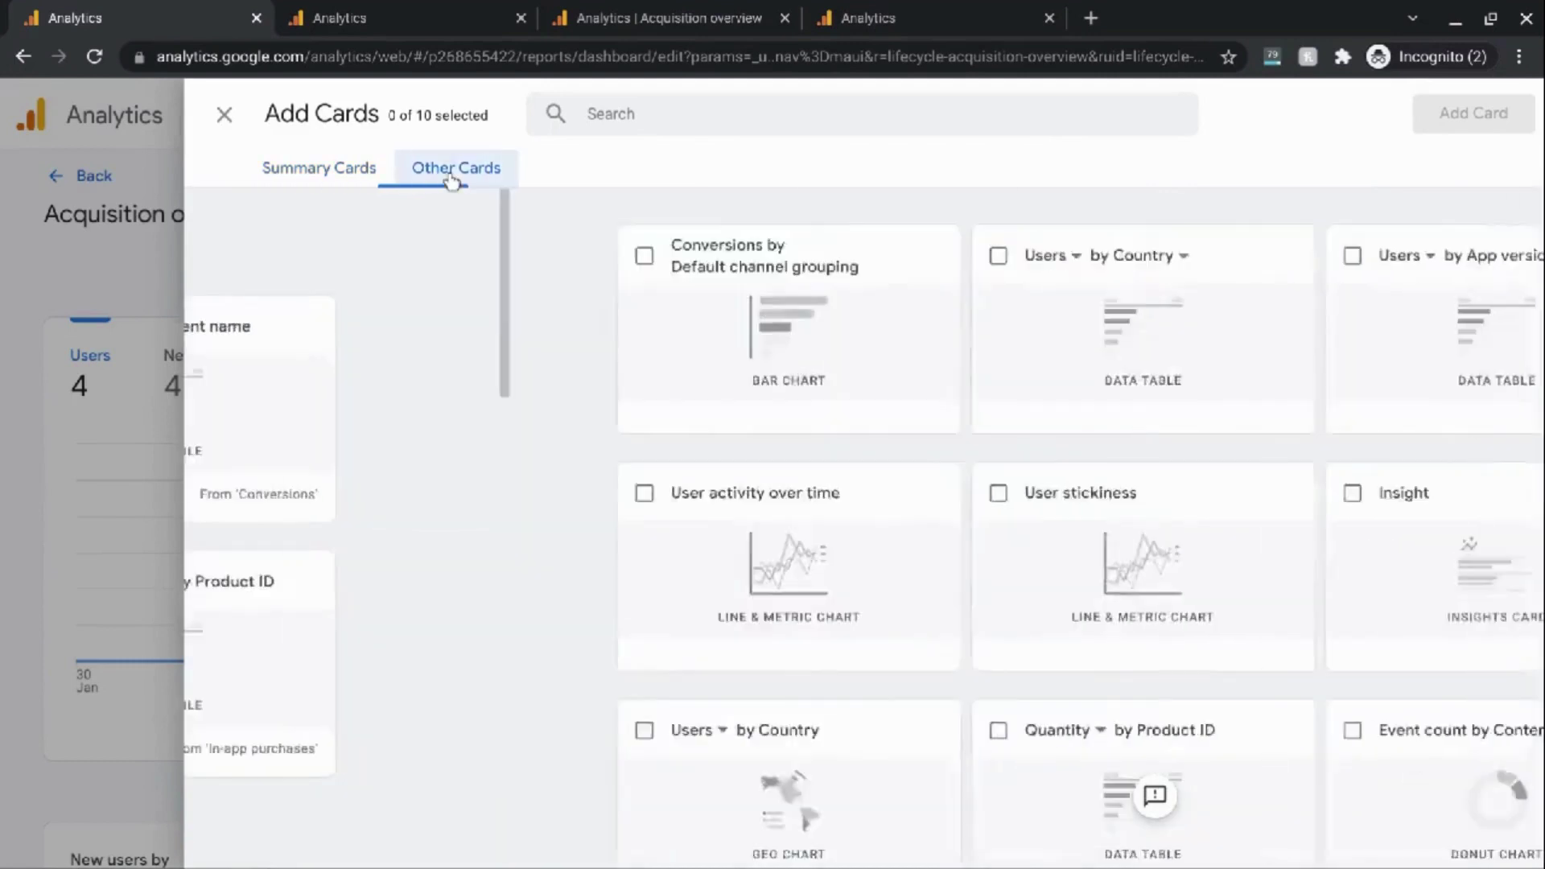
click(351, 170)
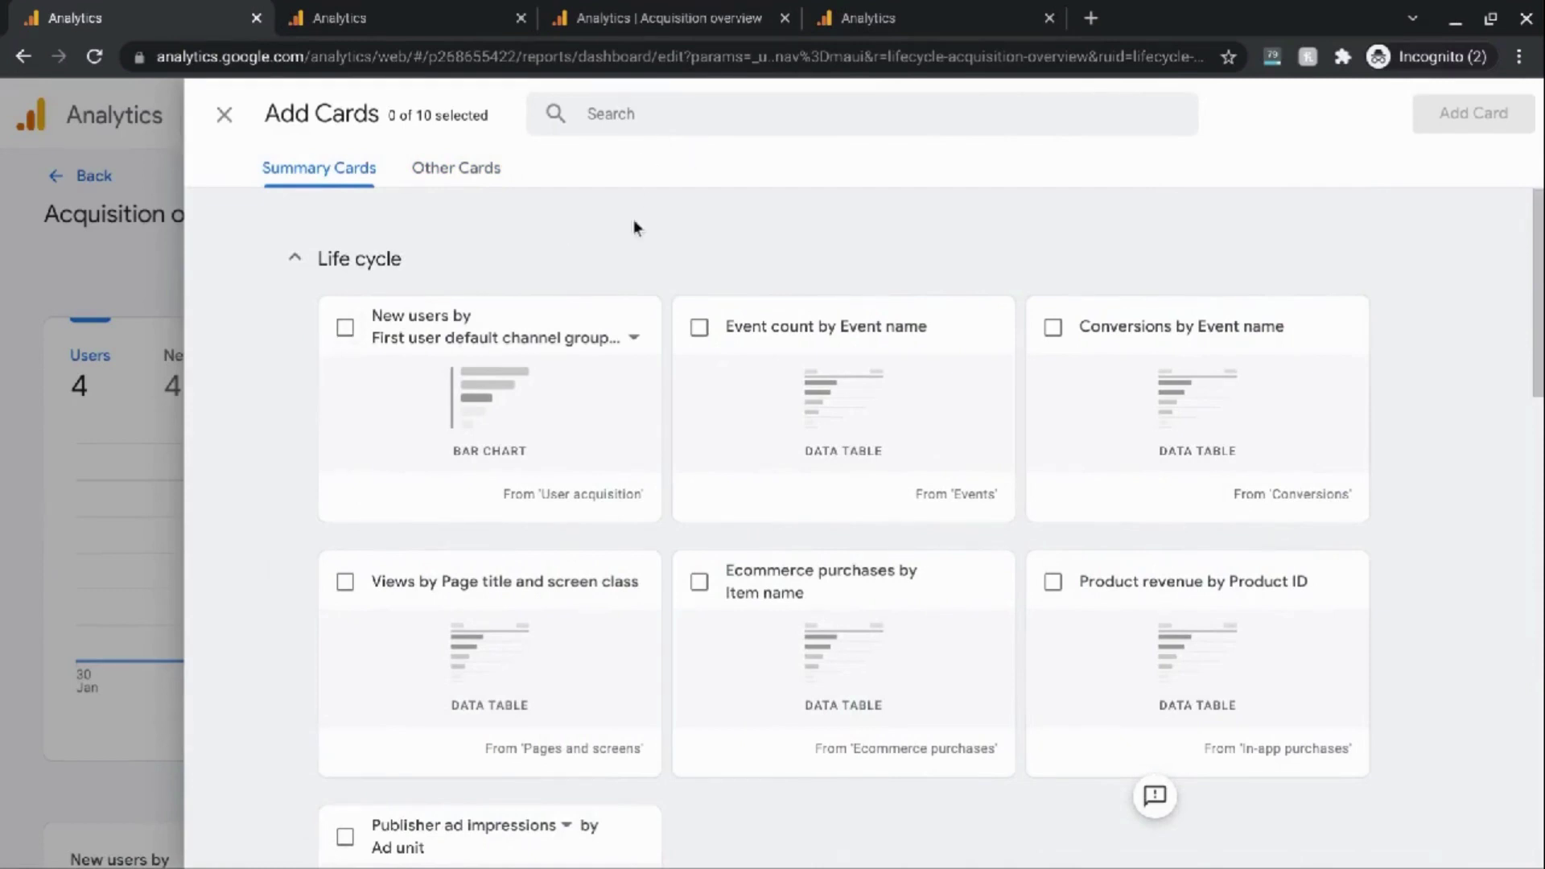
click(554, 344)
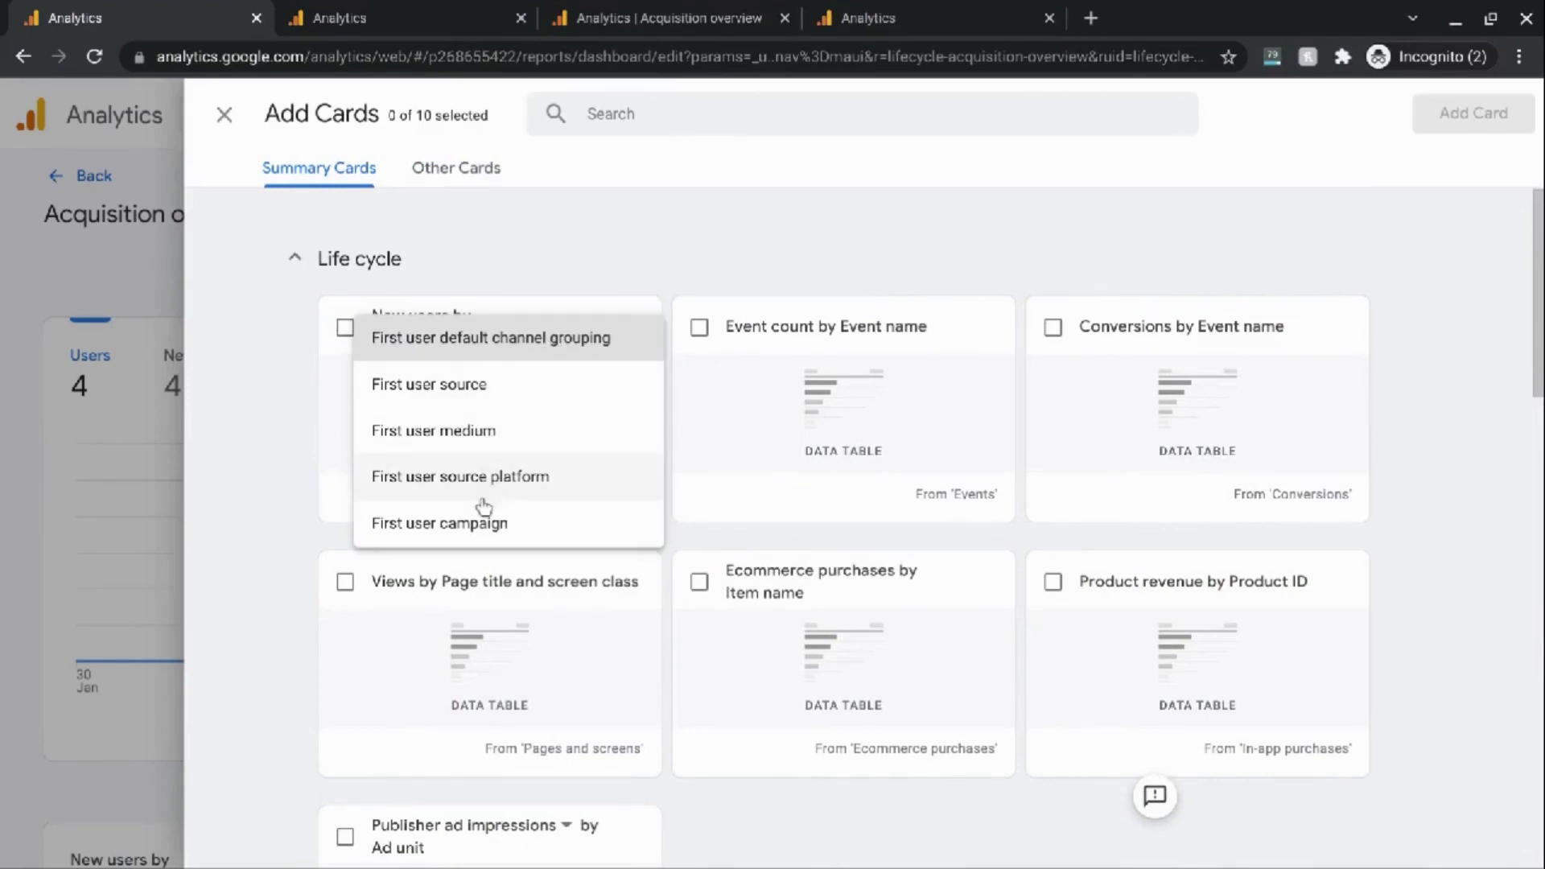
click(779, 203)
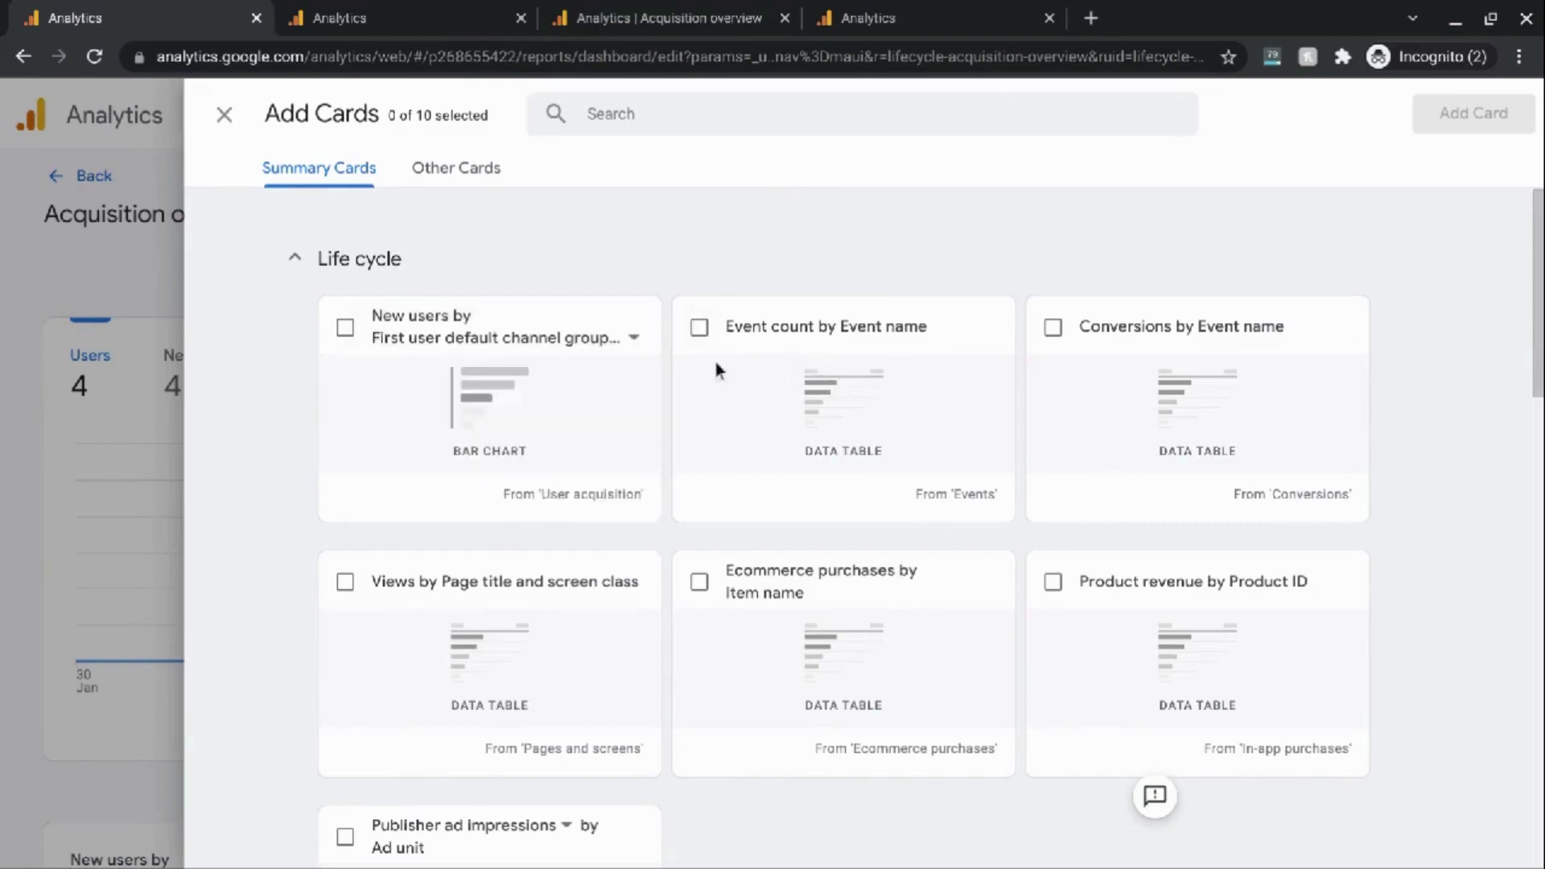
- Scroll to the Users by Age card and check its metric choices, leaving it unchanged
scroll(825, 407, down, 3)
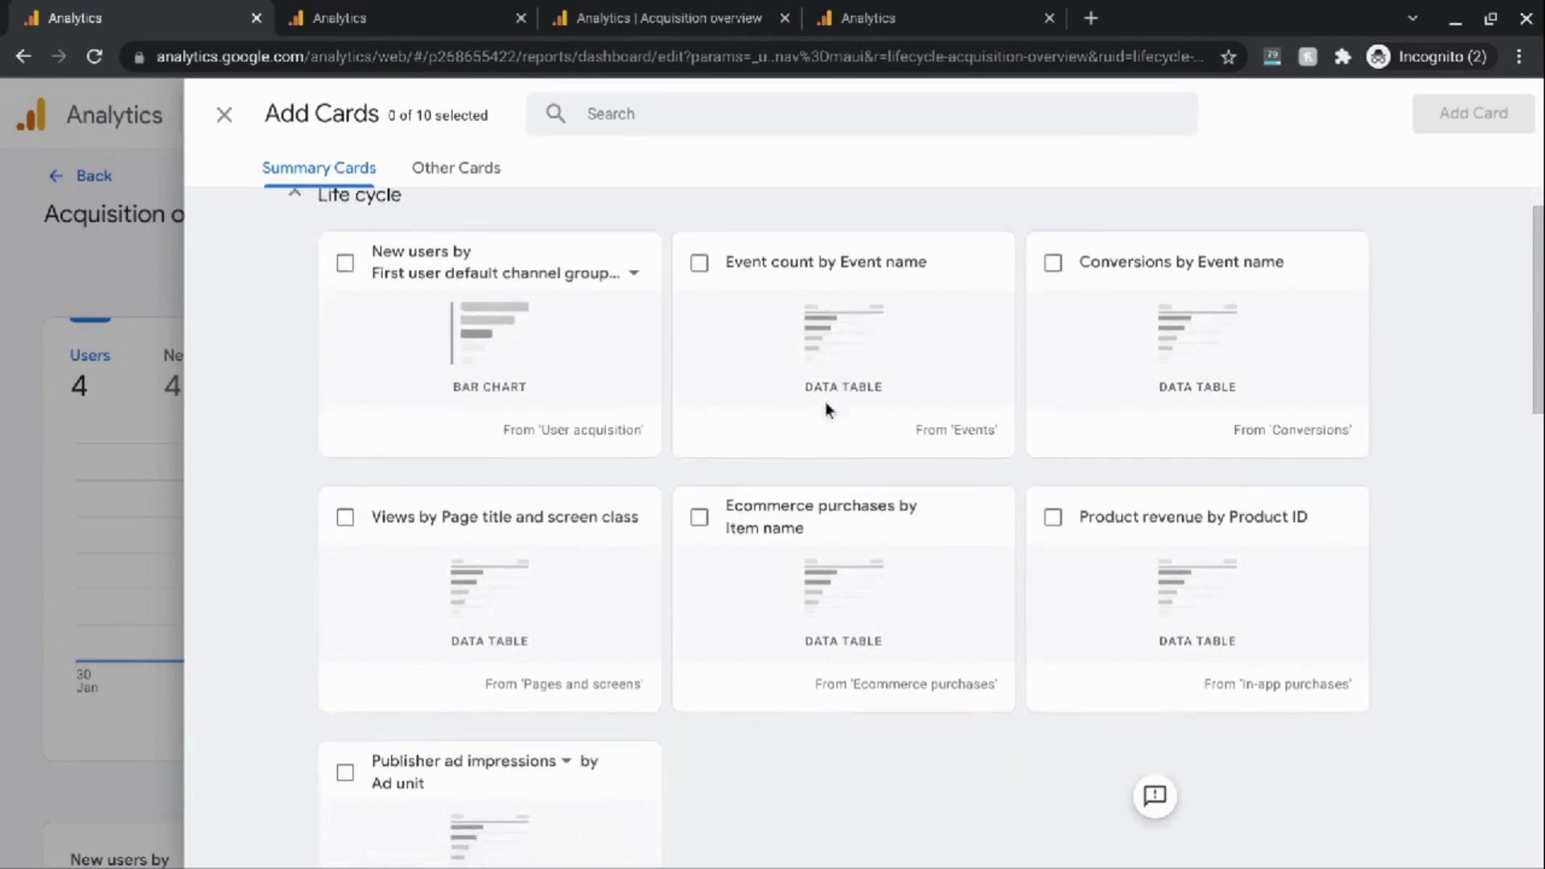
scroll(715, 547, down, 5)
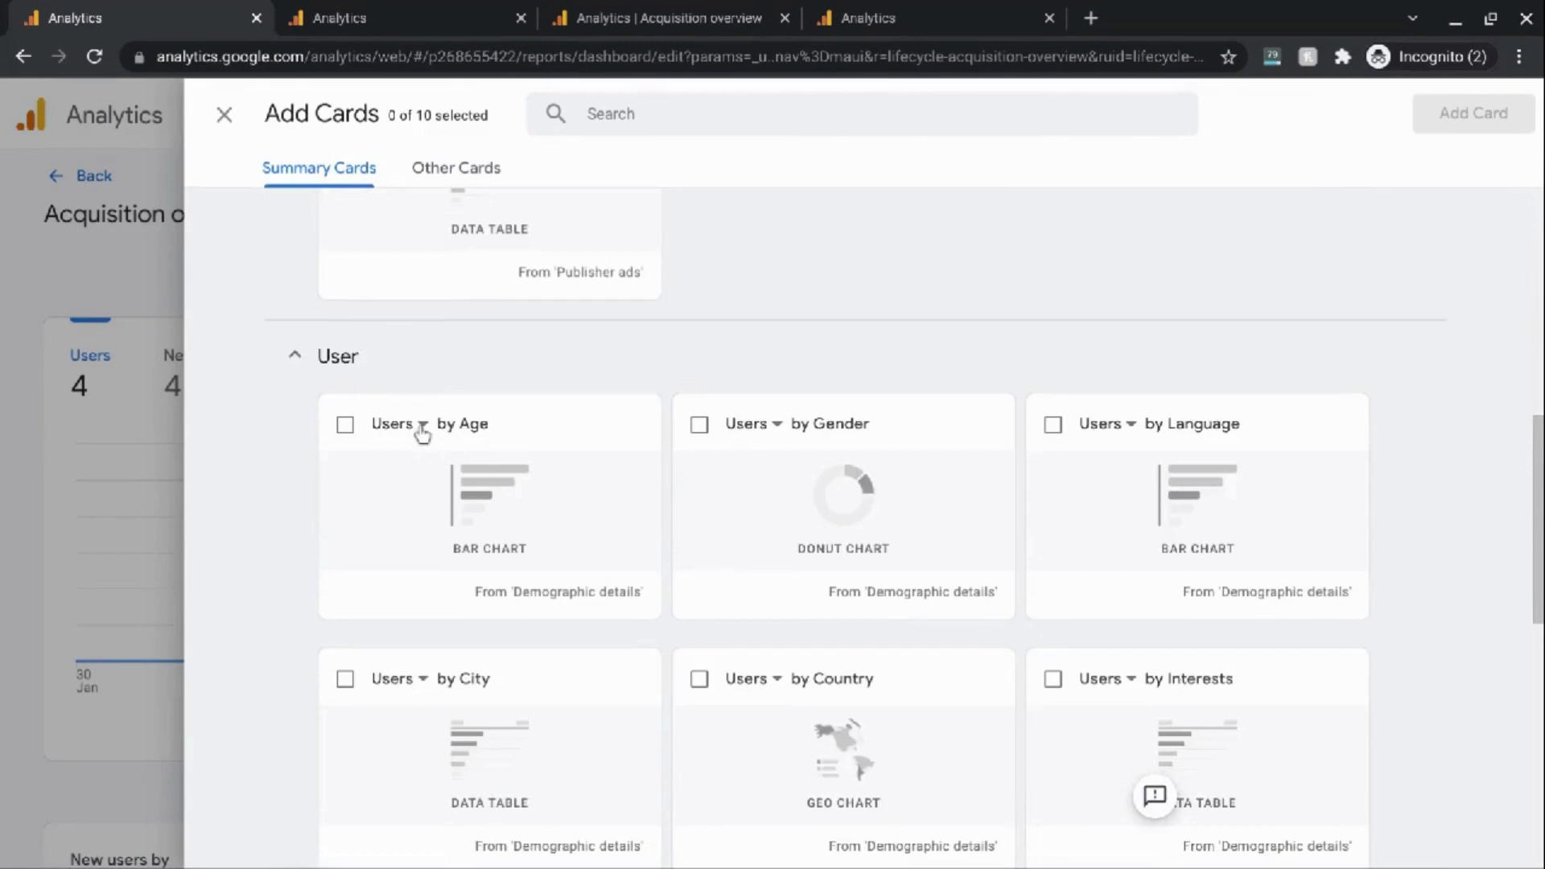
click(422, 427)
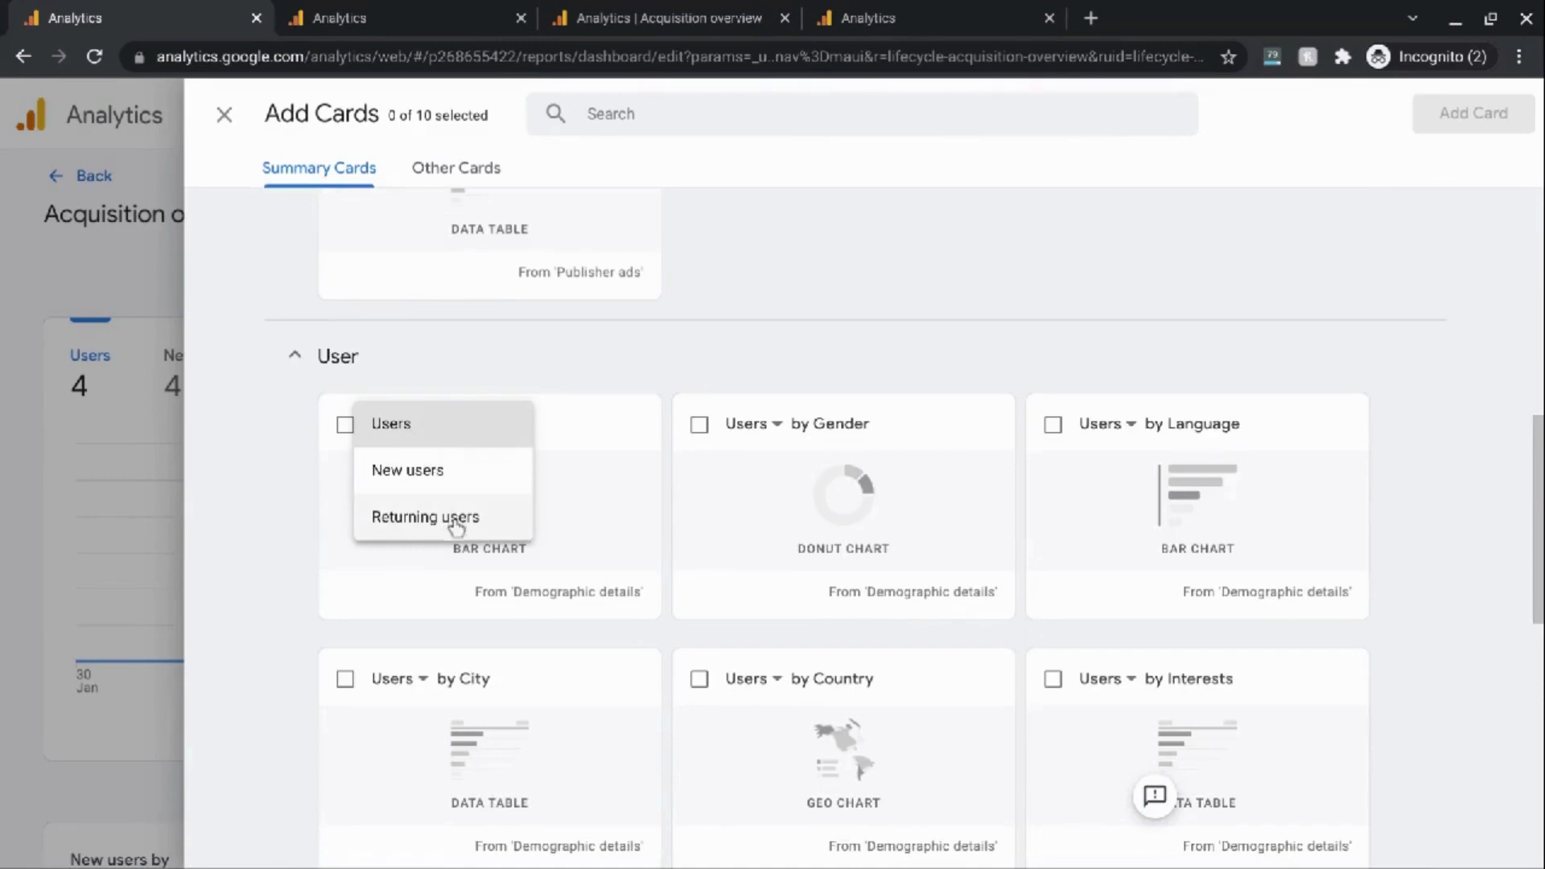
click(883, 305)
scroll(859, 370, up, 9)
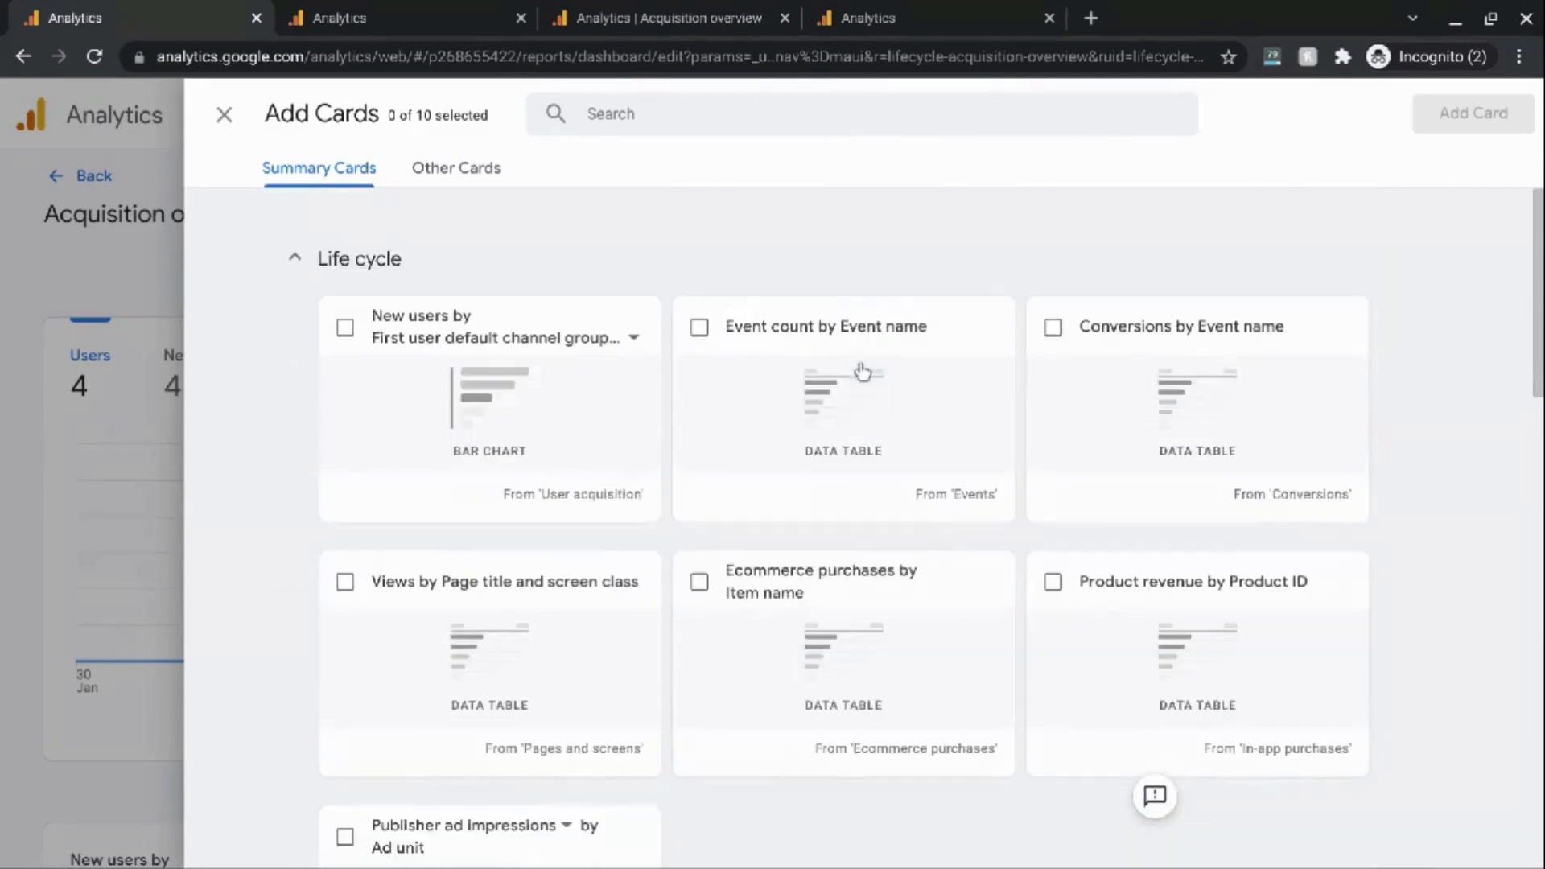
- Search cards for 'device' and select the Platform / device category card with the New users metric
click(676, 105)
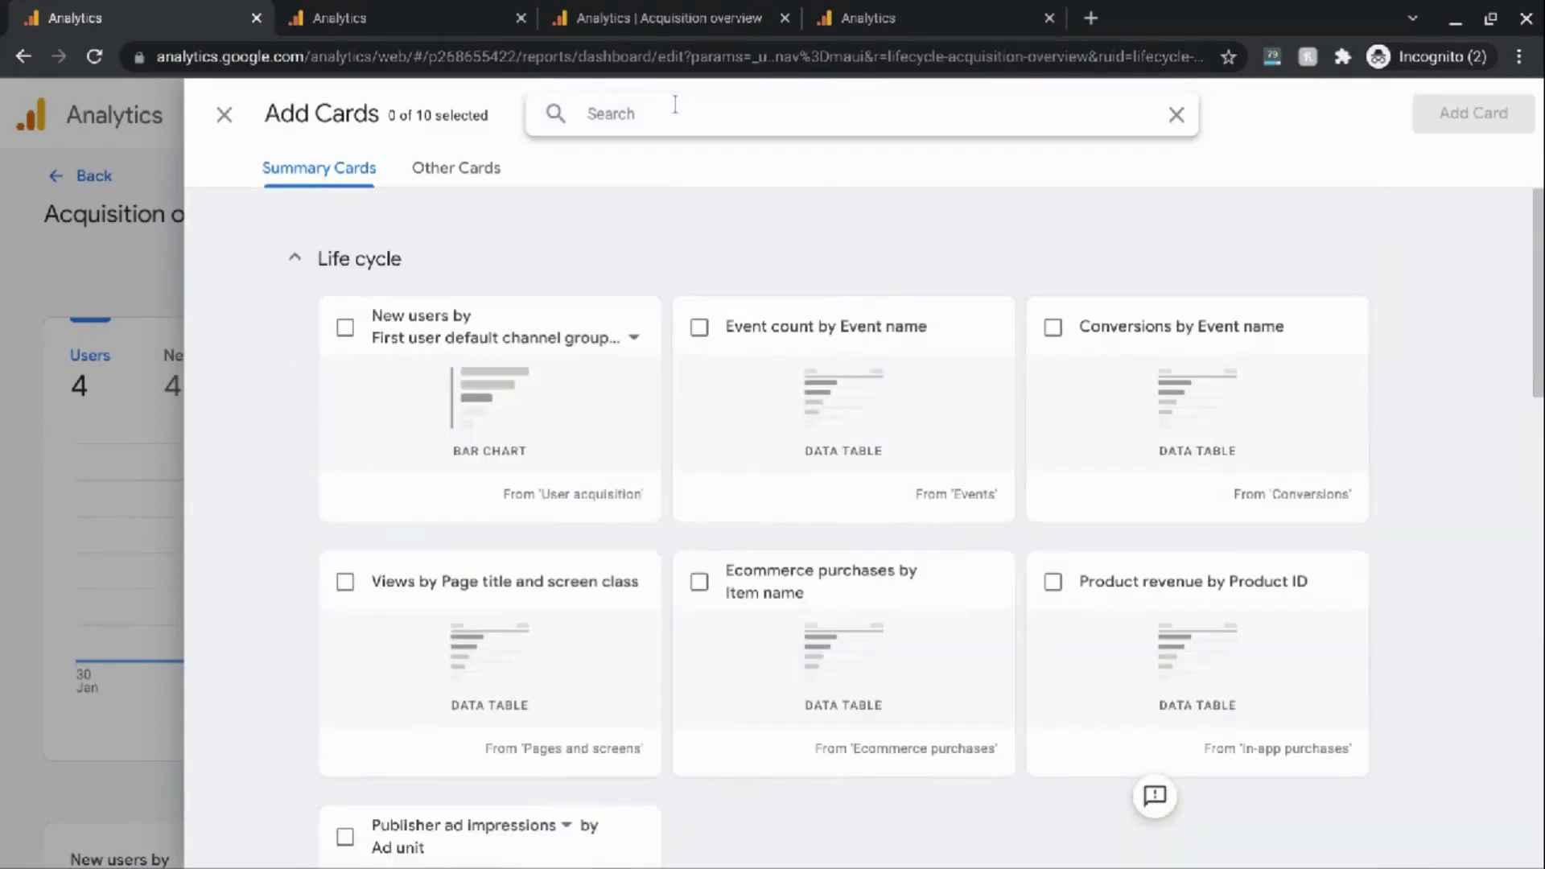
text(device)
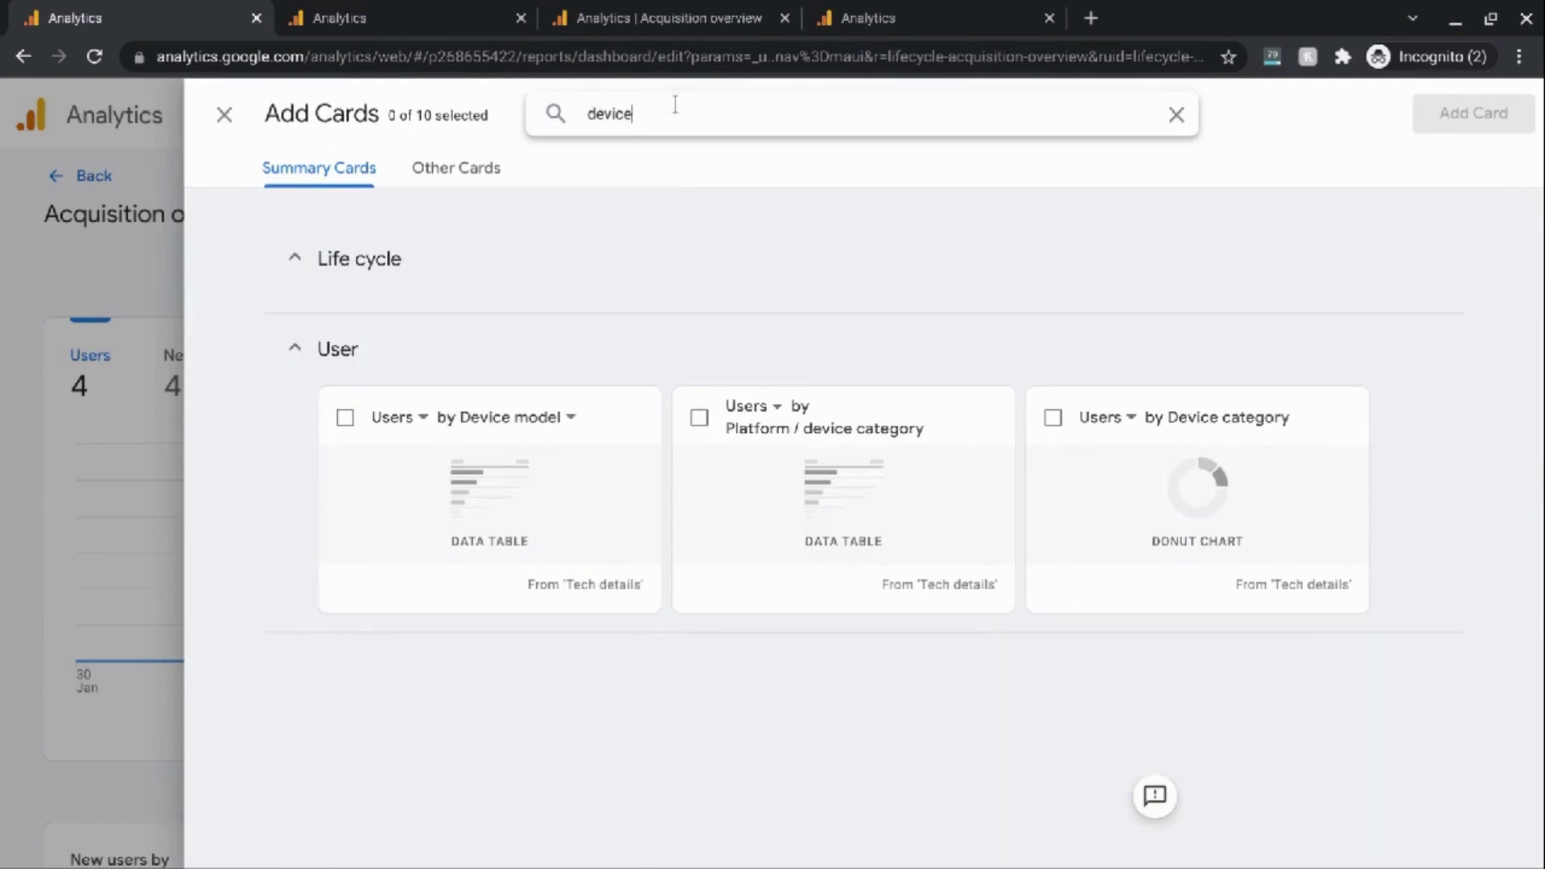
click(777, 410)
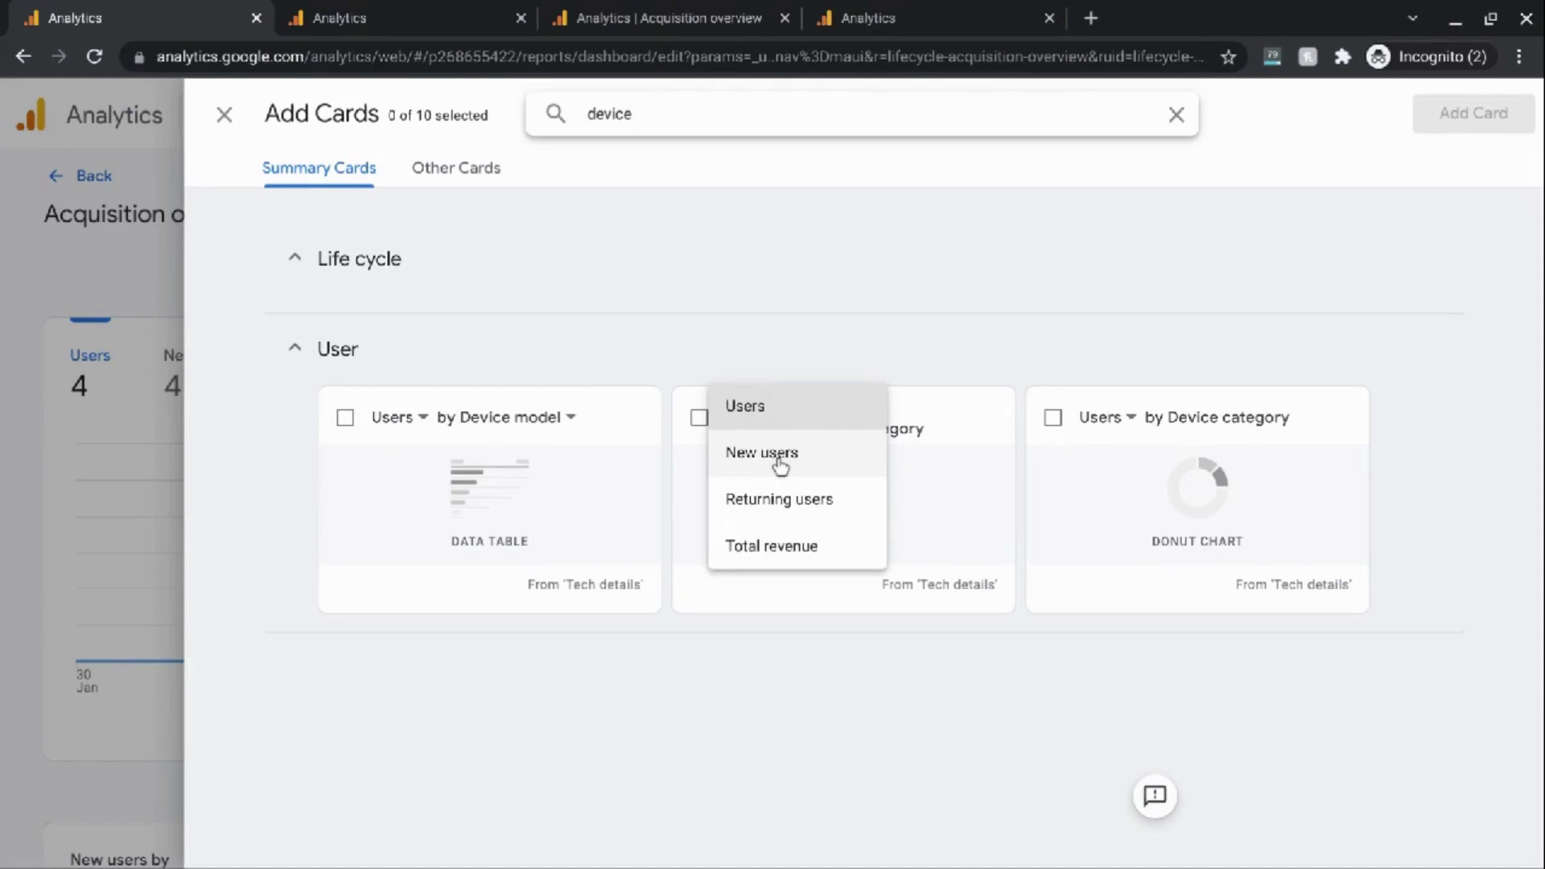
click(779, 455)
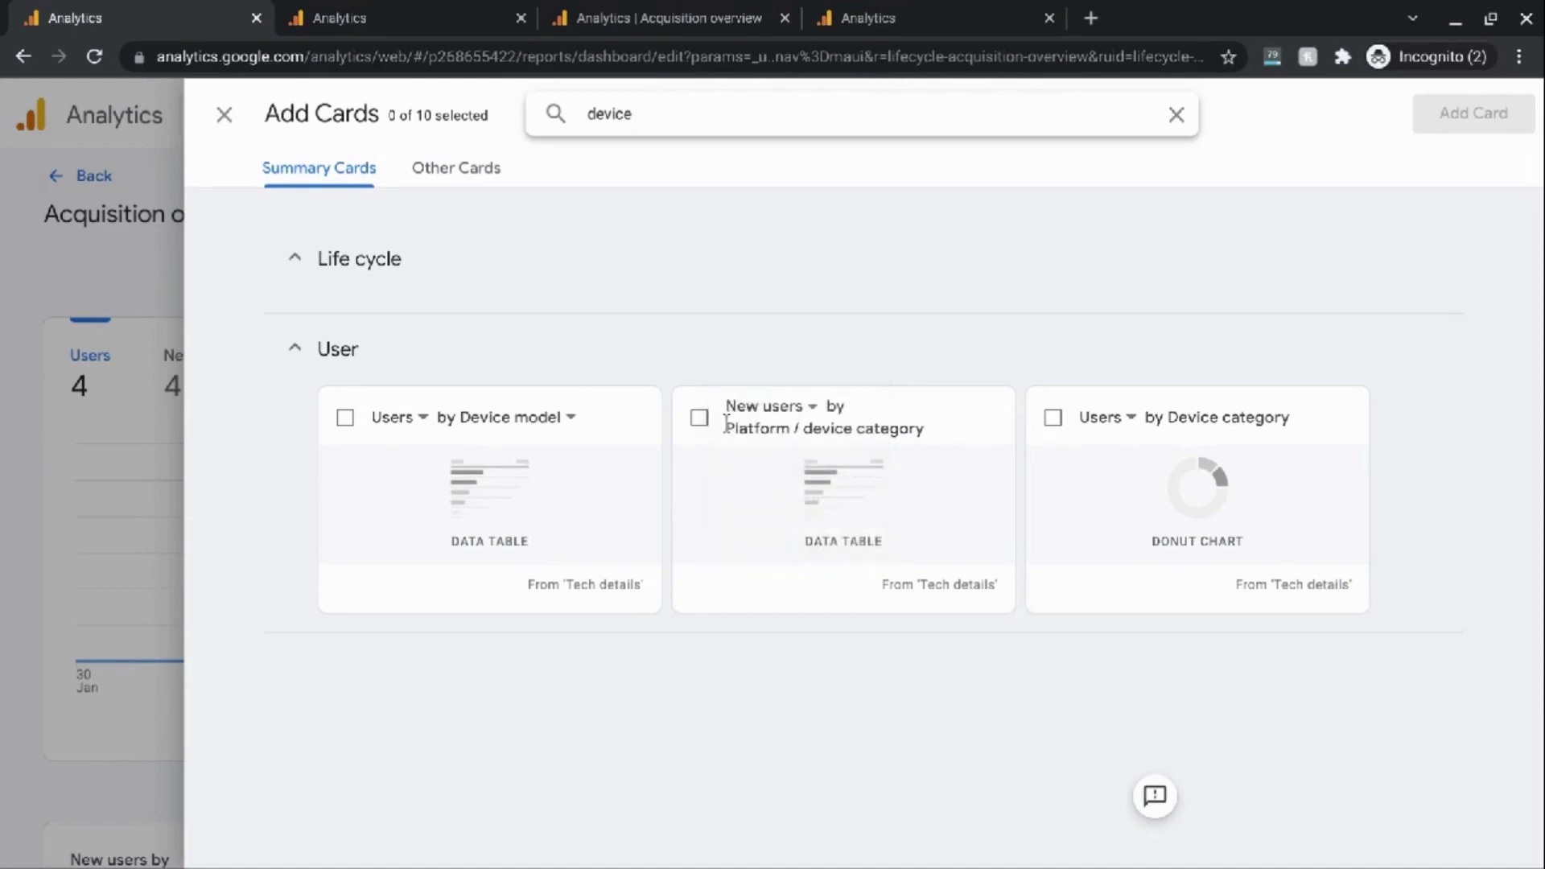
click(699, 420)
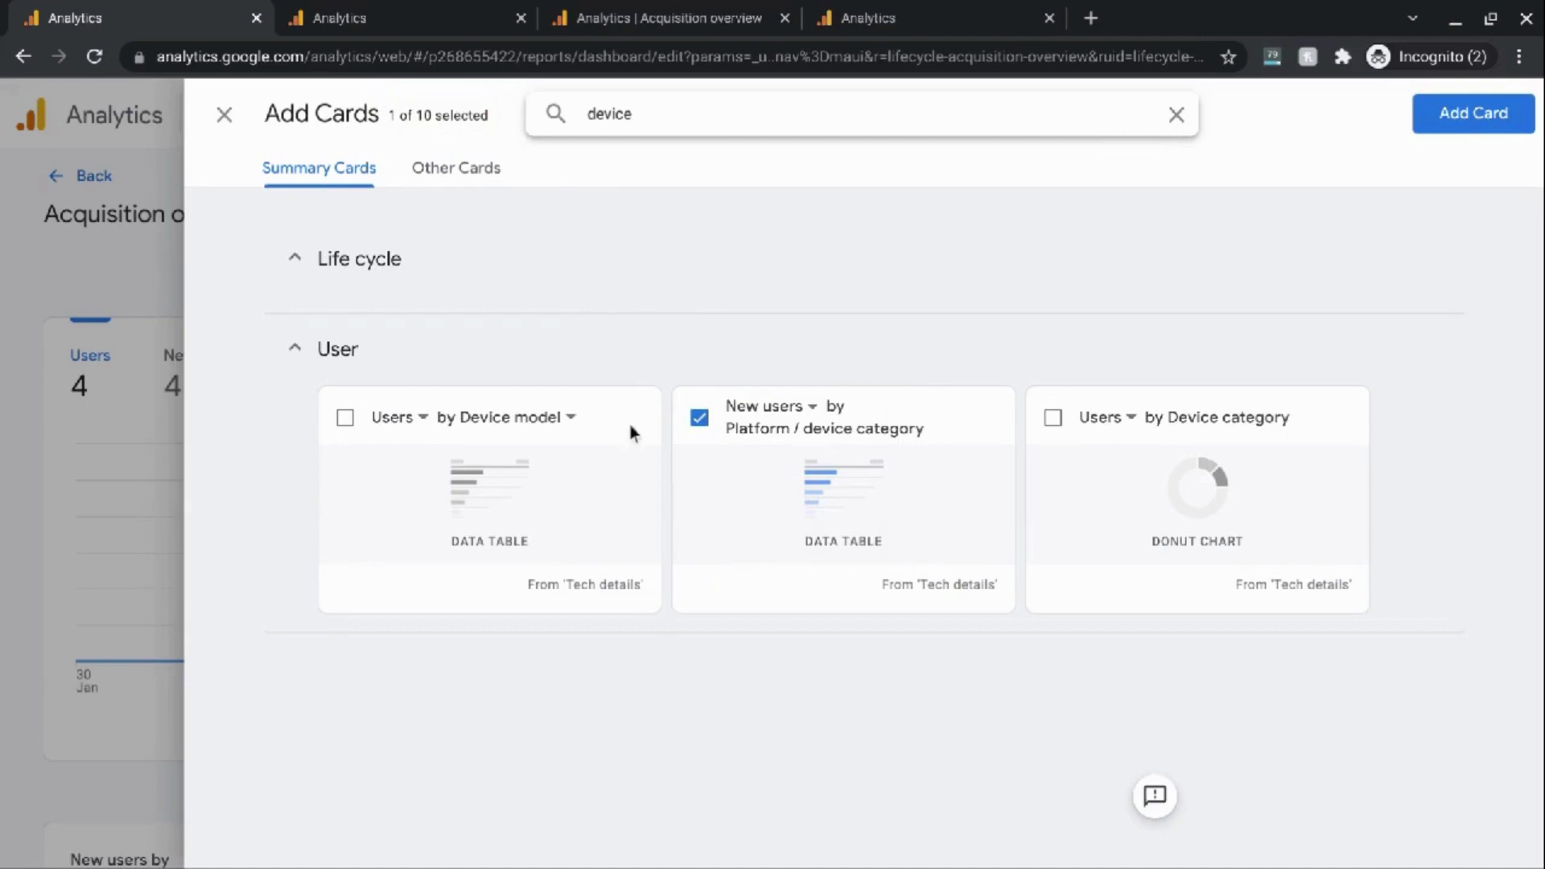
- Add the New users by Platform / device category card and scroll the report to review it
click(1459, 121)
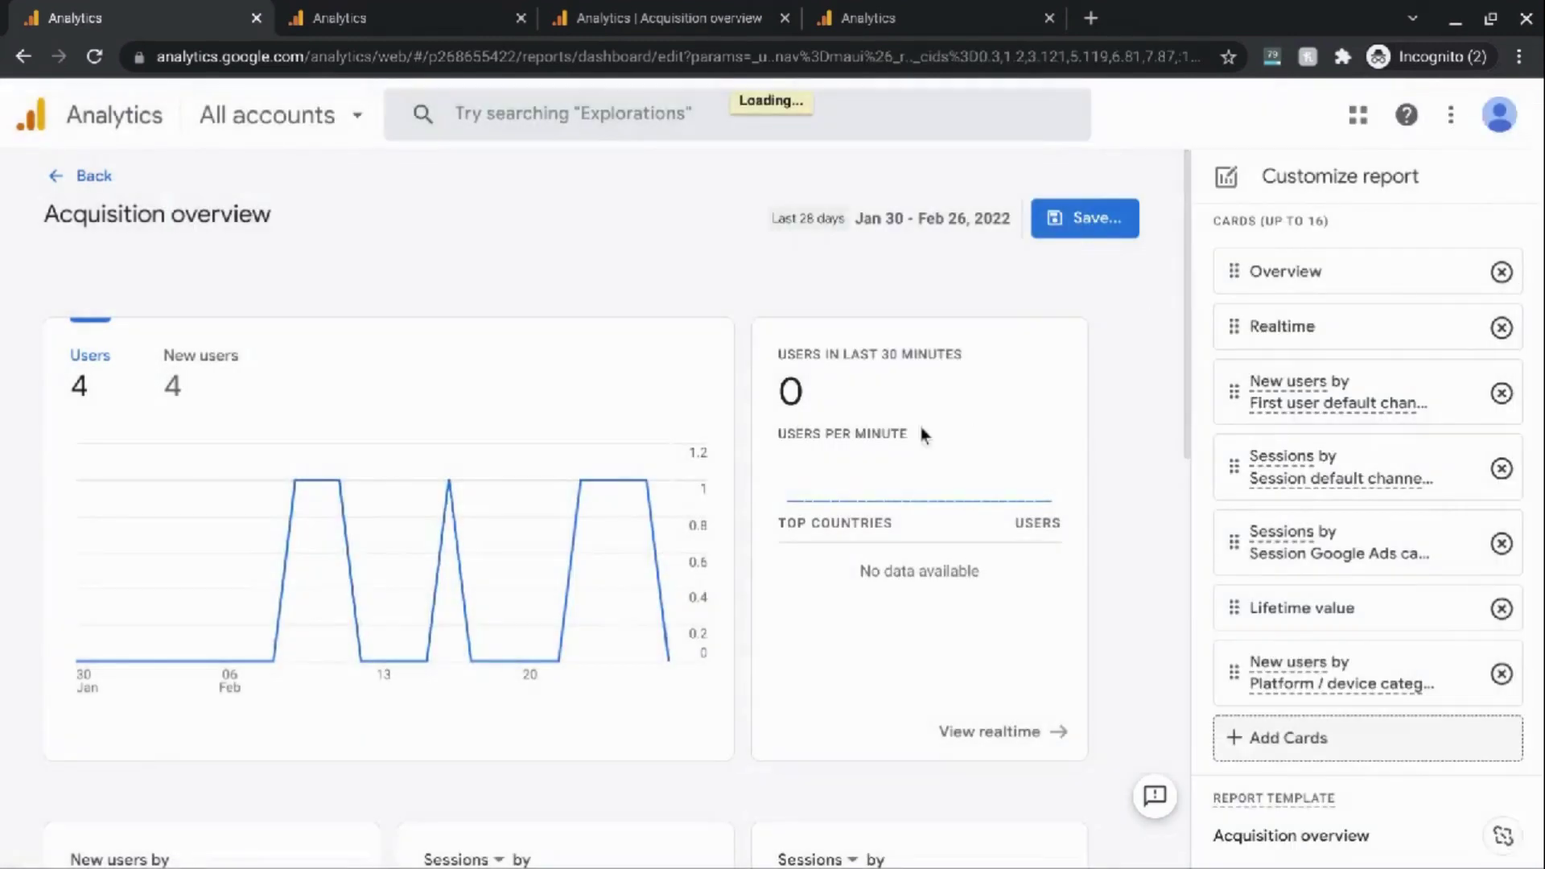
scroll(702, 531, down, 2)
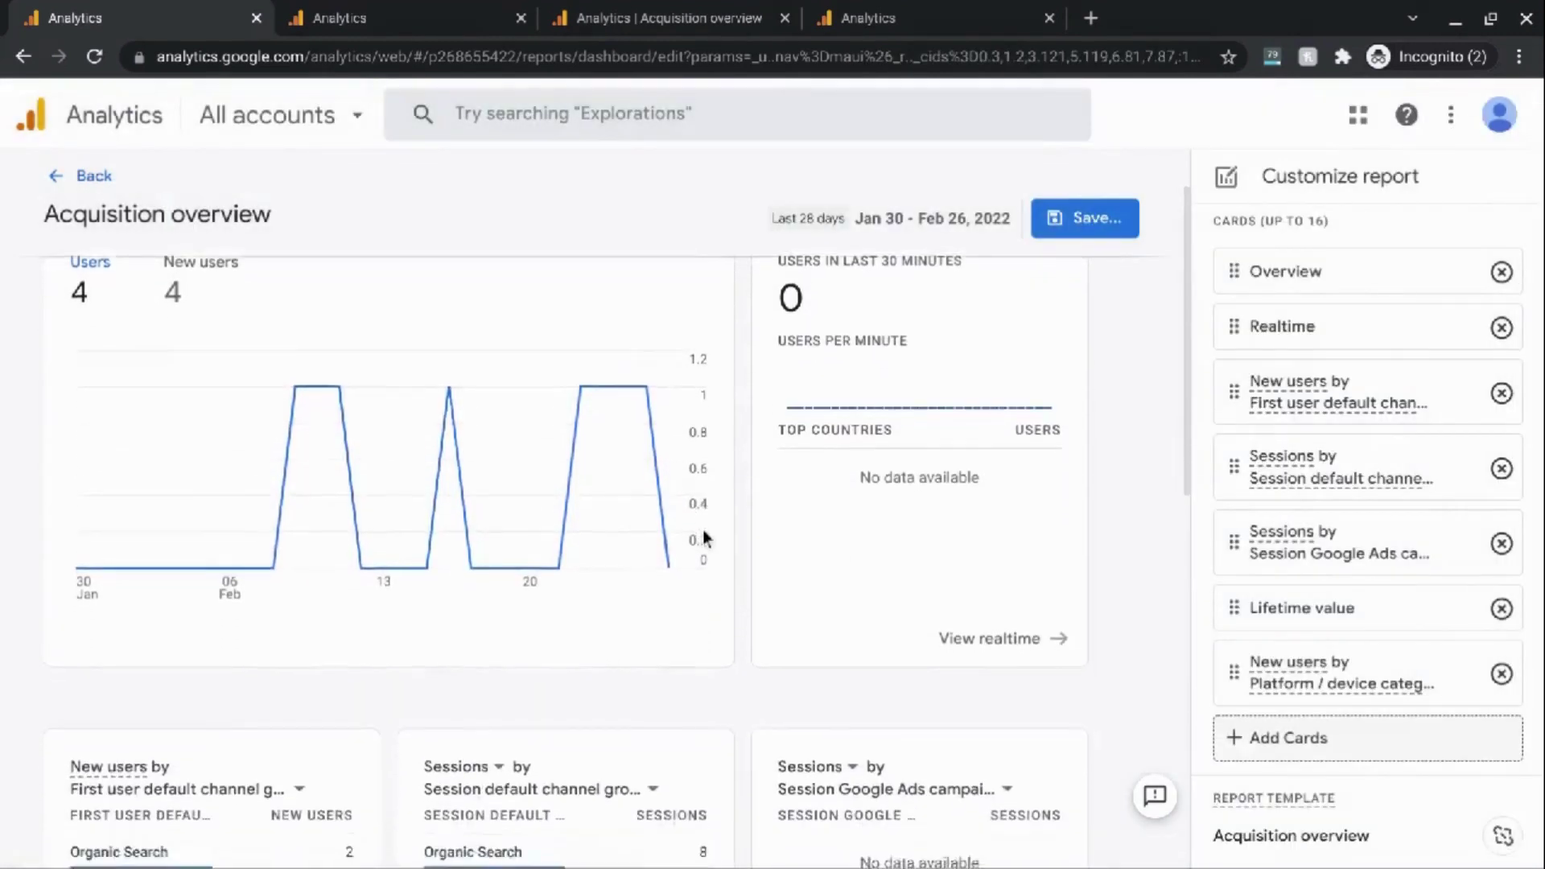
scroll(702, 537, down, 10)
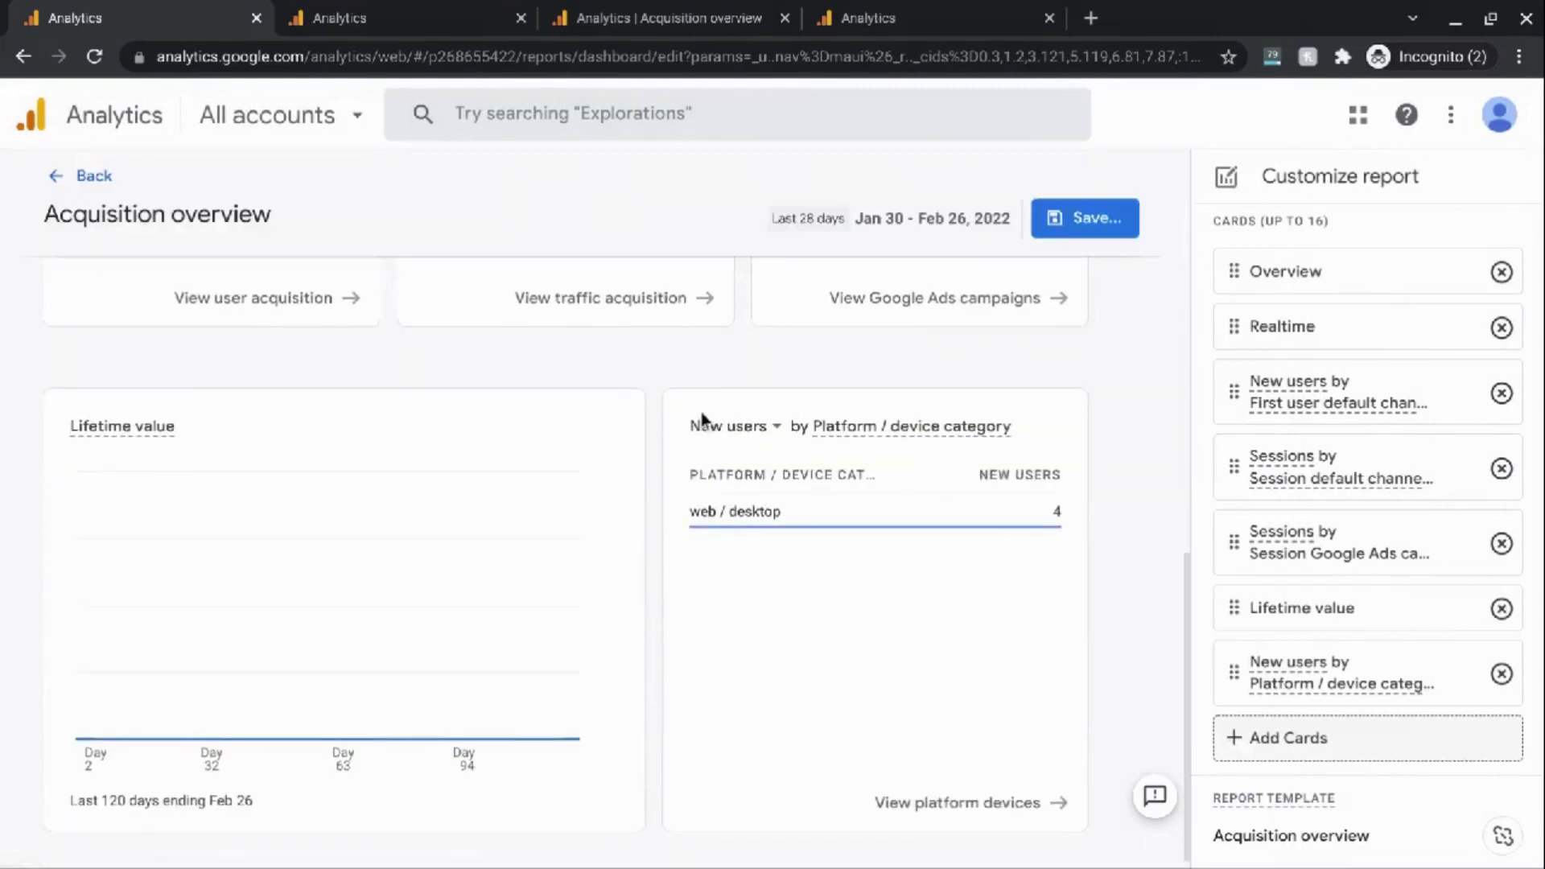
mouse_move(827, 517)
scroll(718, 432, up, 5)
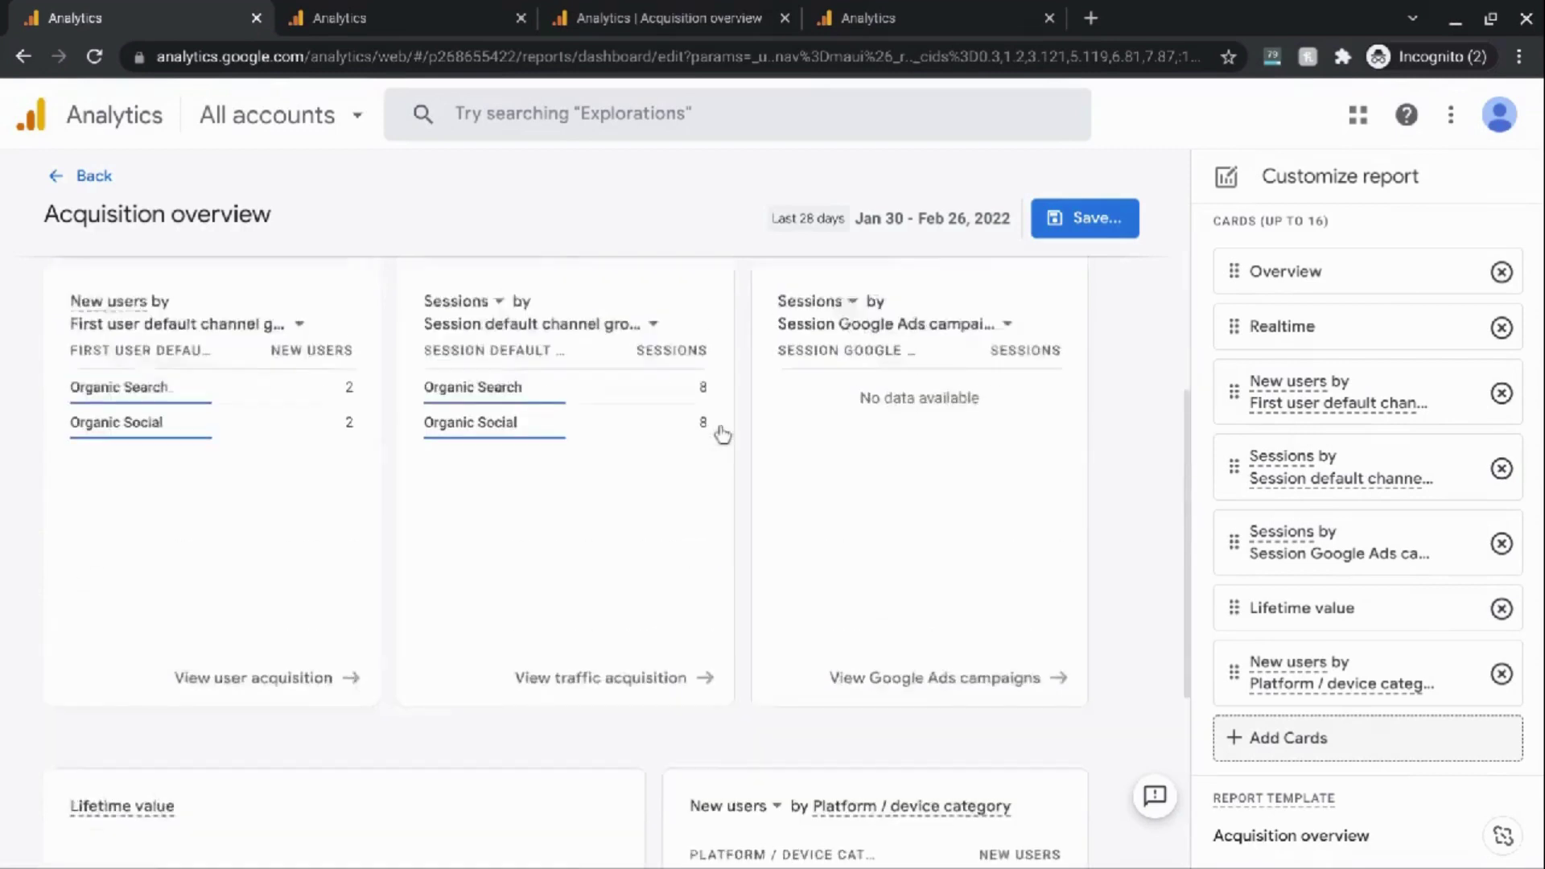
scroll(156, 367, up, 5)
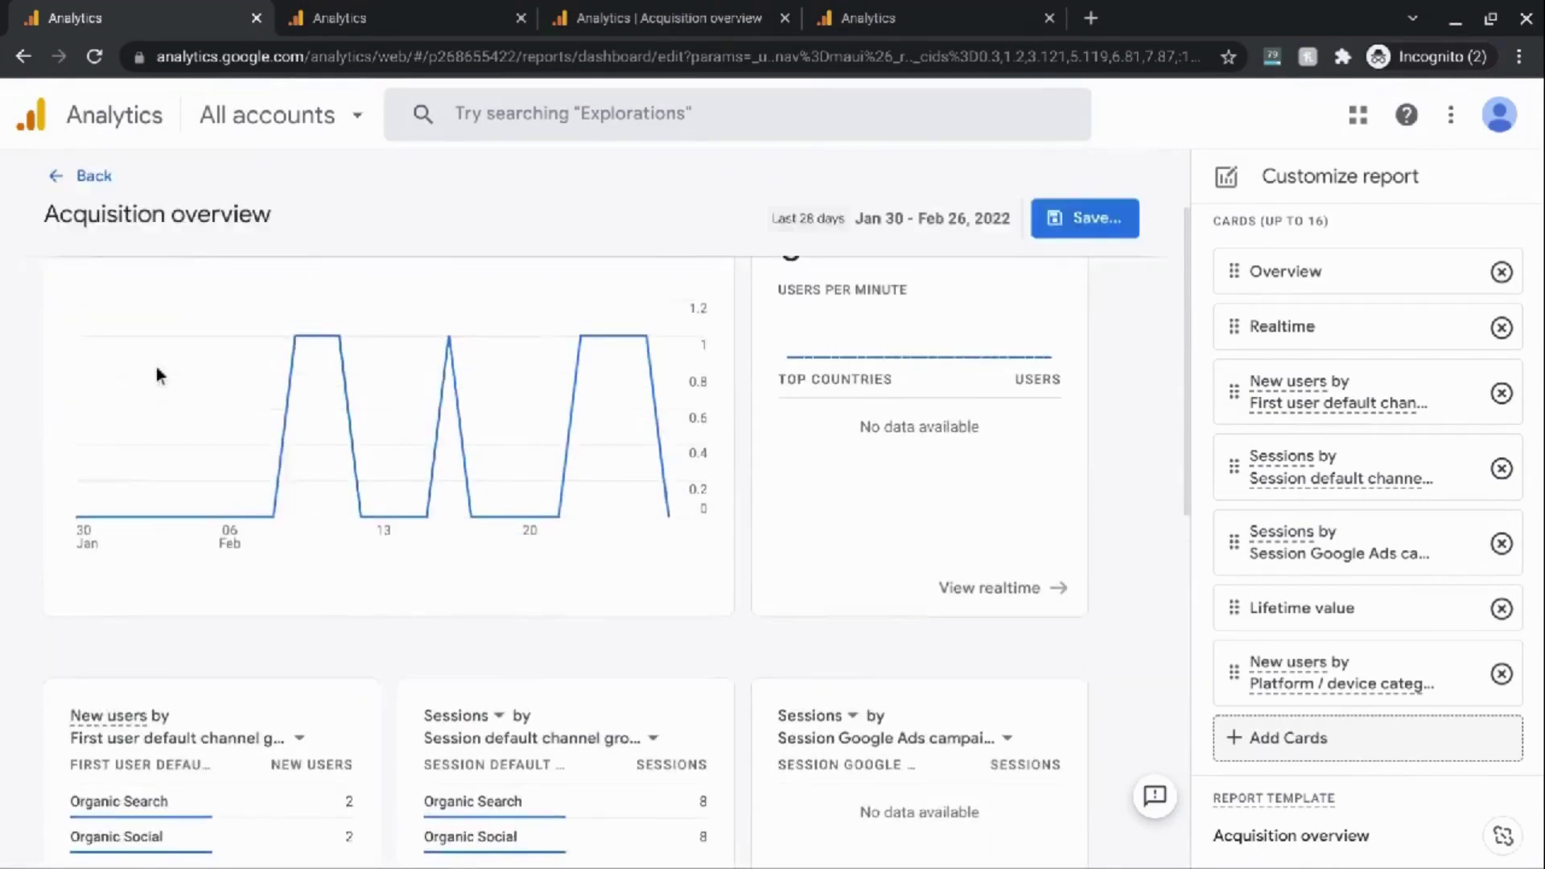
scroll(525, 378, down, 4)
scroll(524, 378, up, 1)
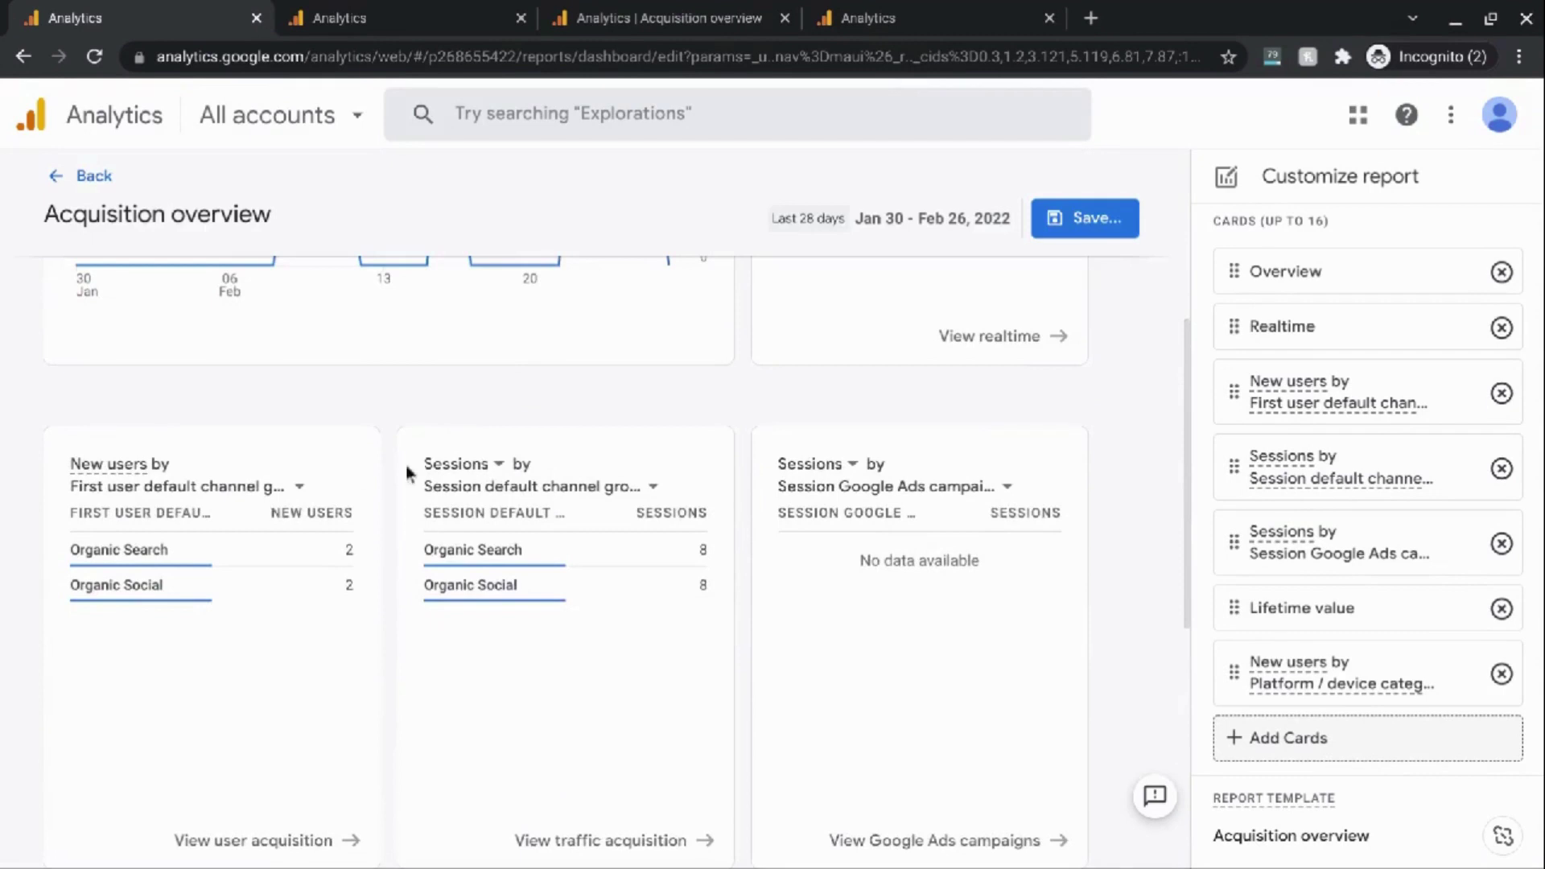
click(489, 467)
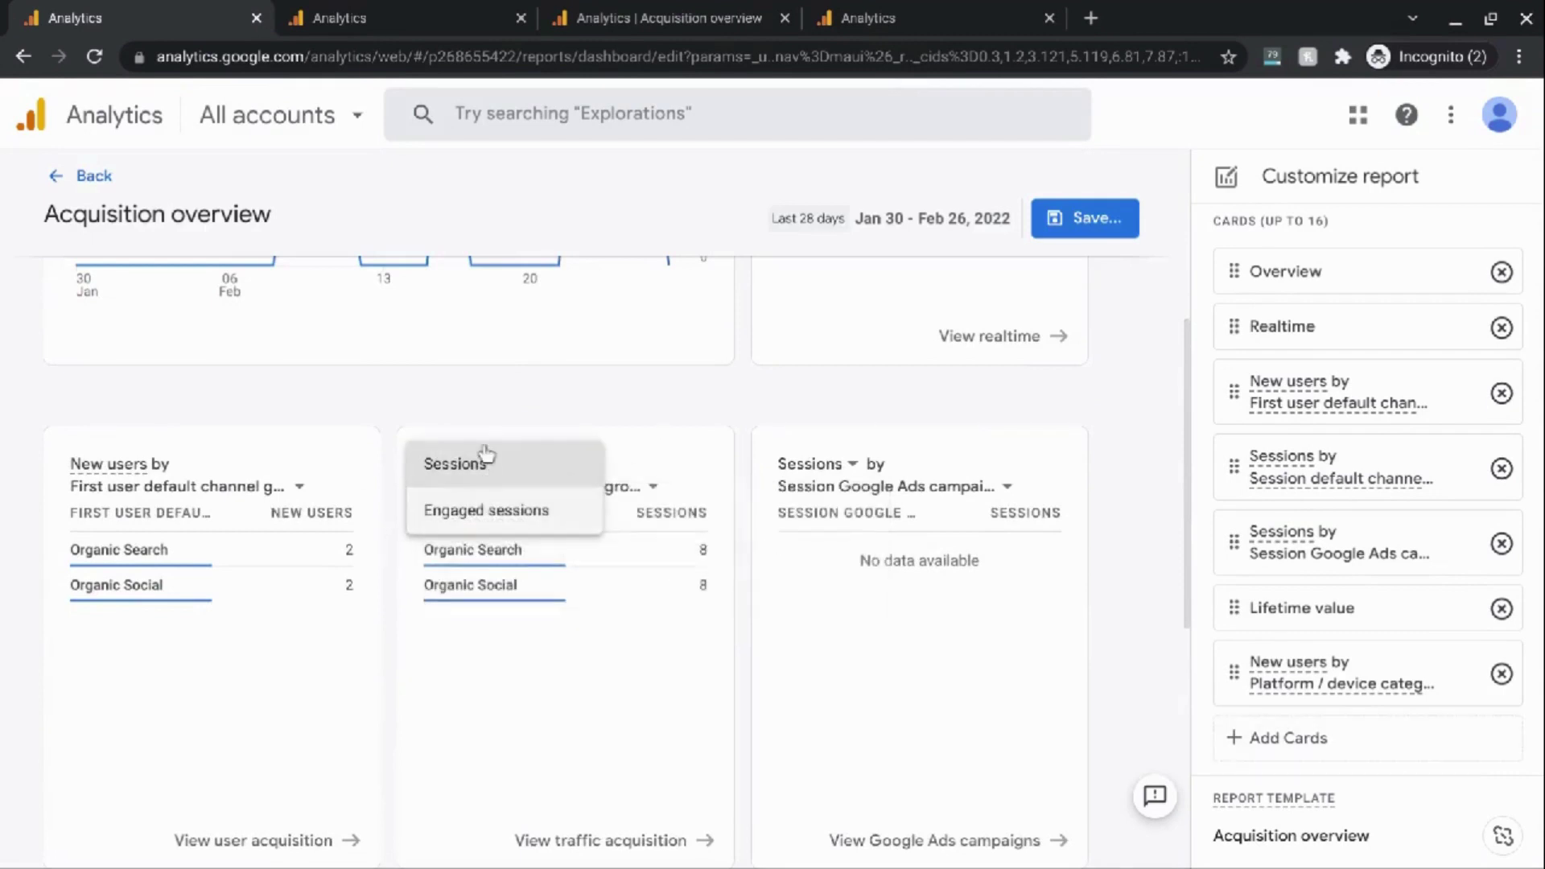
click(647, 490)
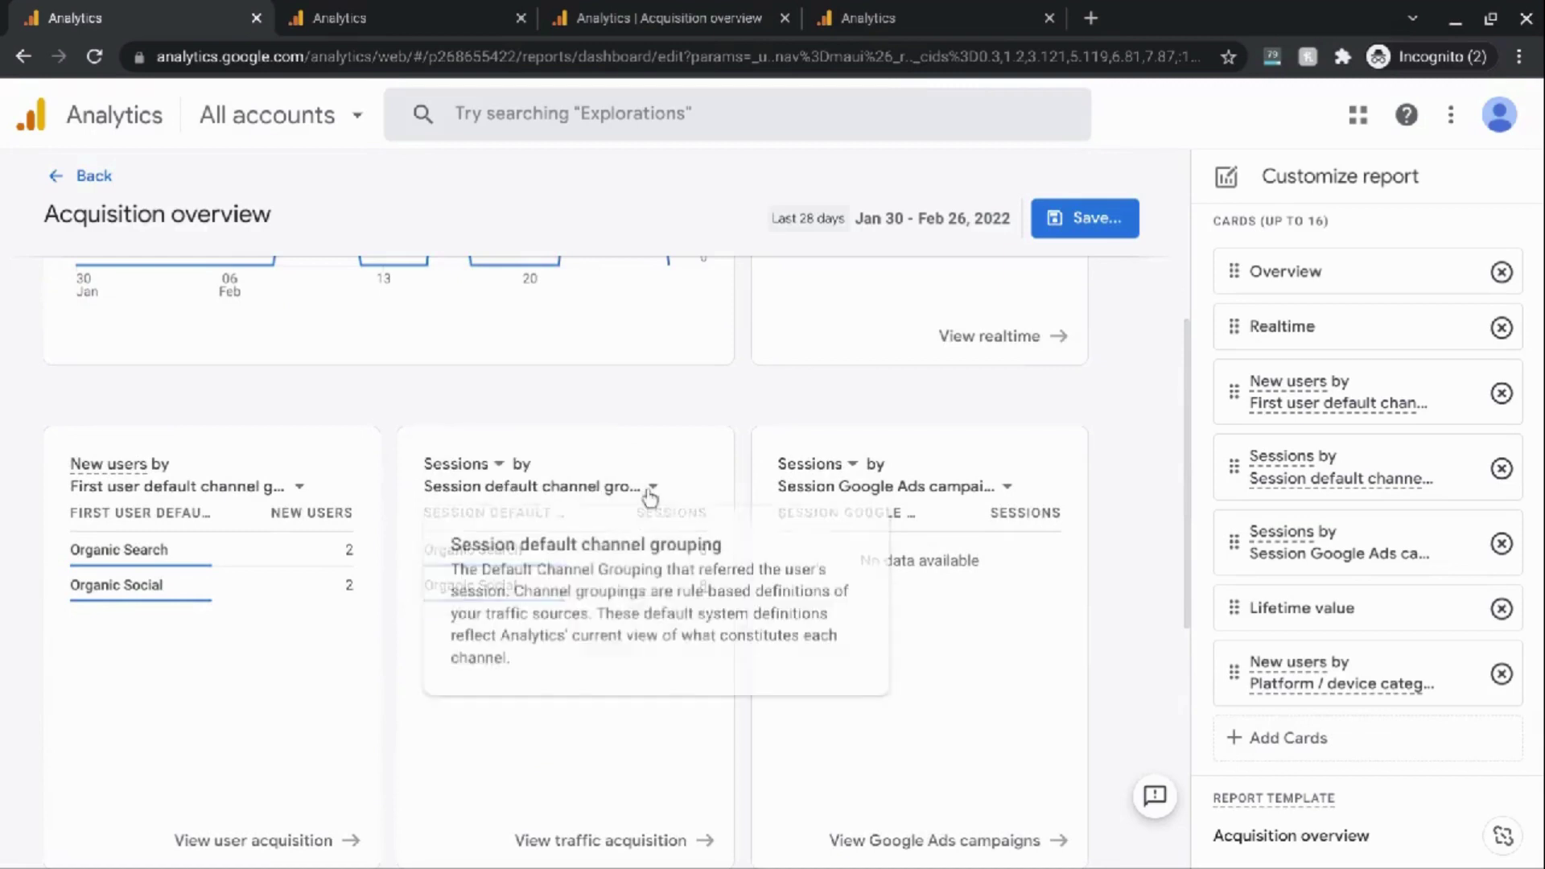
click(649, 489)
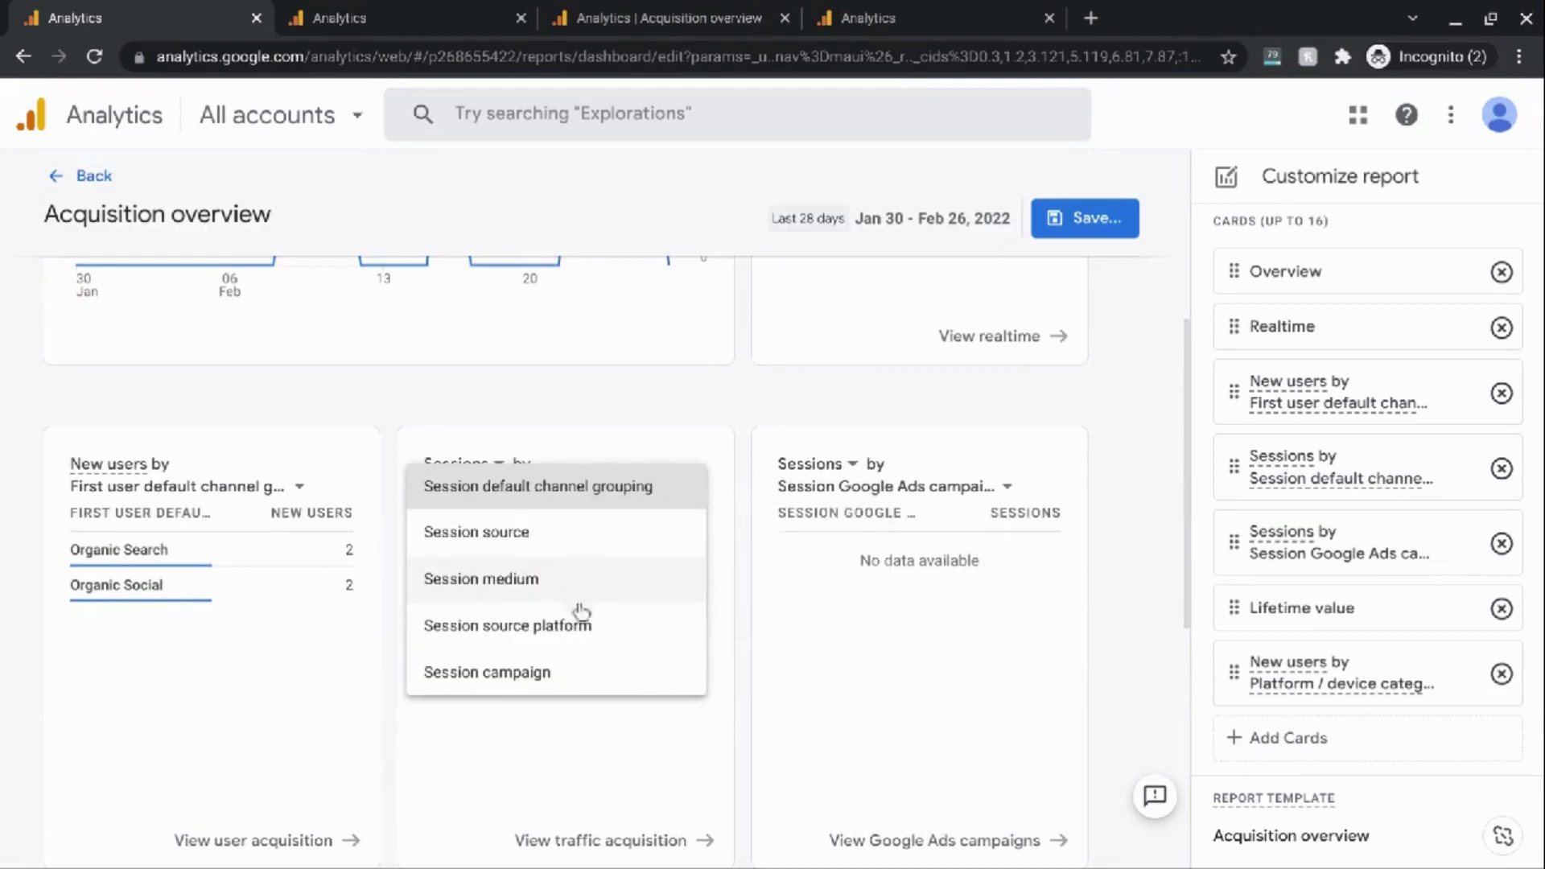
click(1116, 563)
scroll(1116, 563, down, 7)
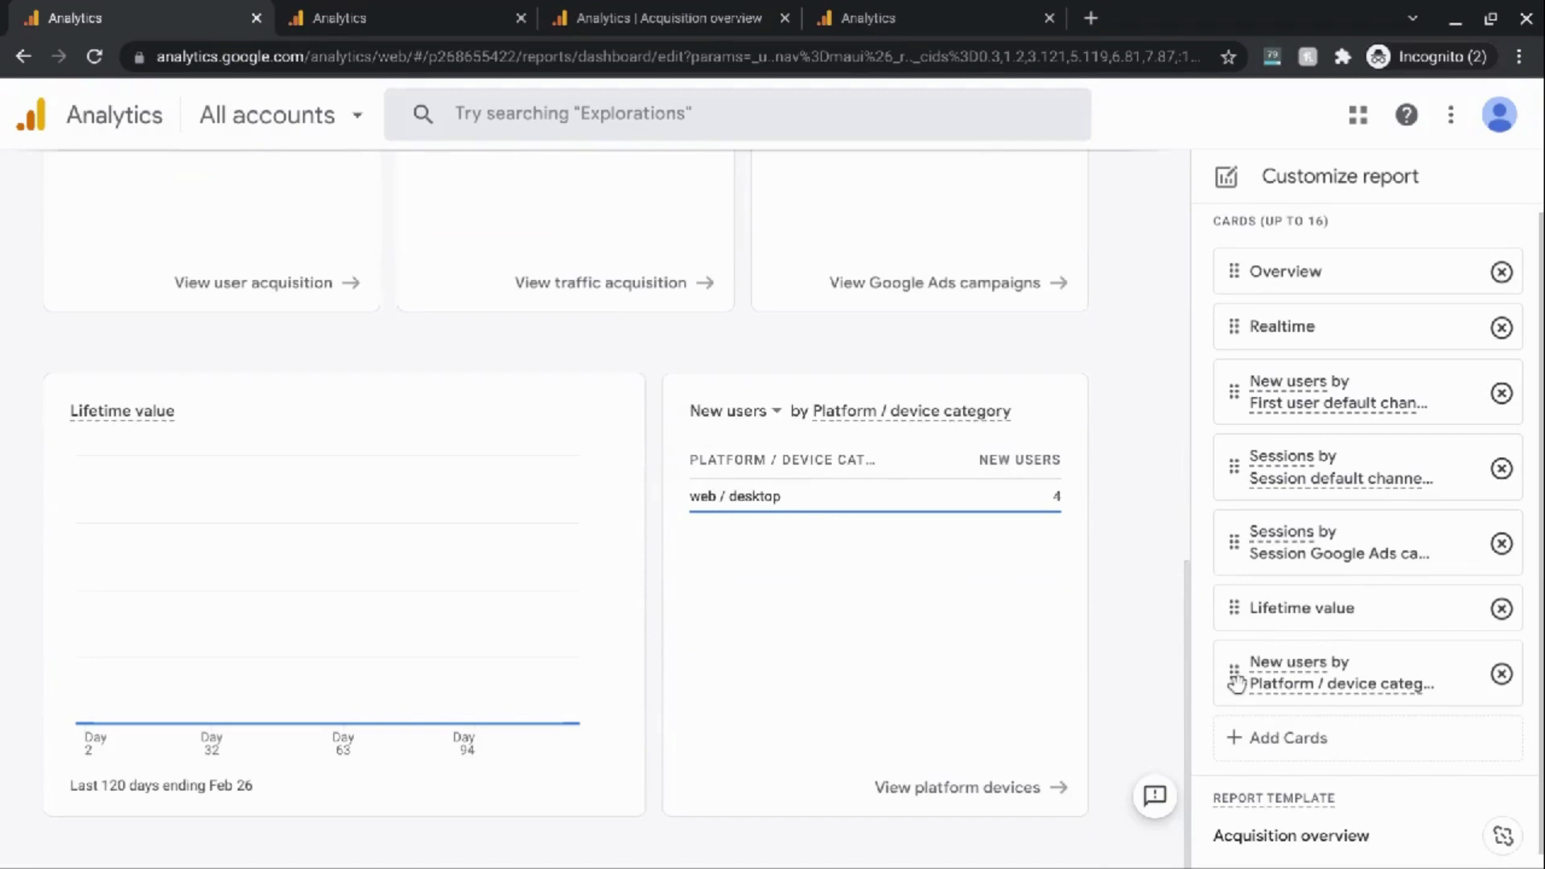
- Drag the New users by Platform / device category card above Lifetime value in the card list
drag(1236, 682, 1233, 674)
scroll(1236, 682, up, 5)
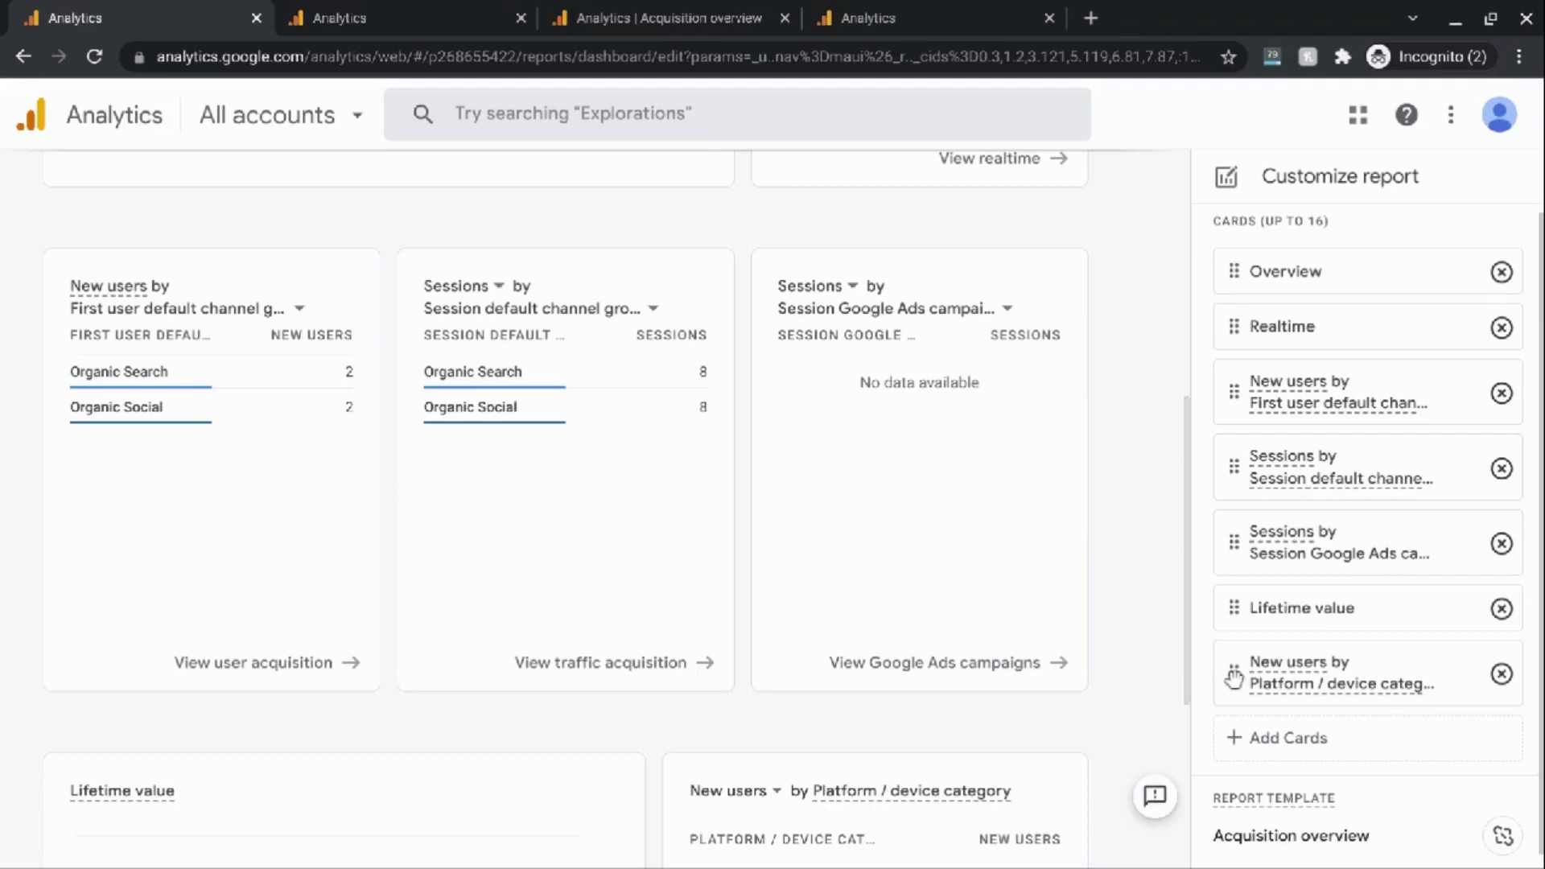
drag(1233, 680, 1232, 617)
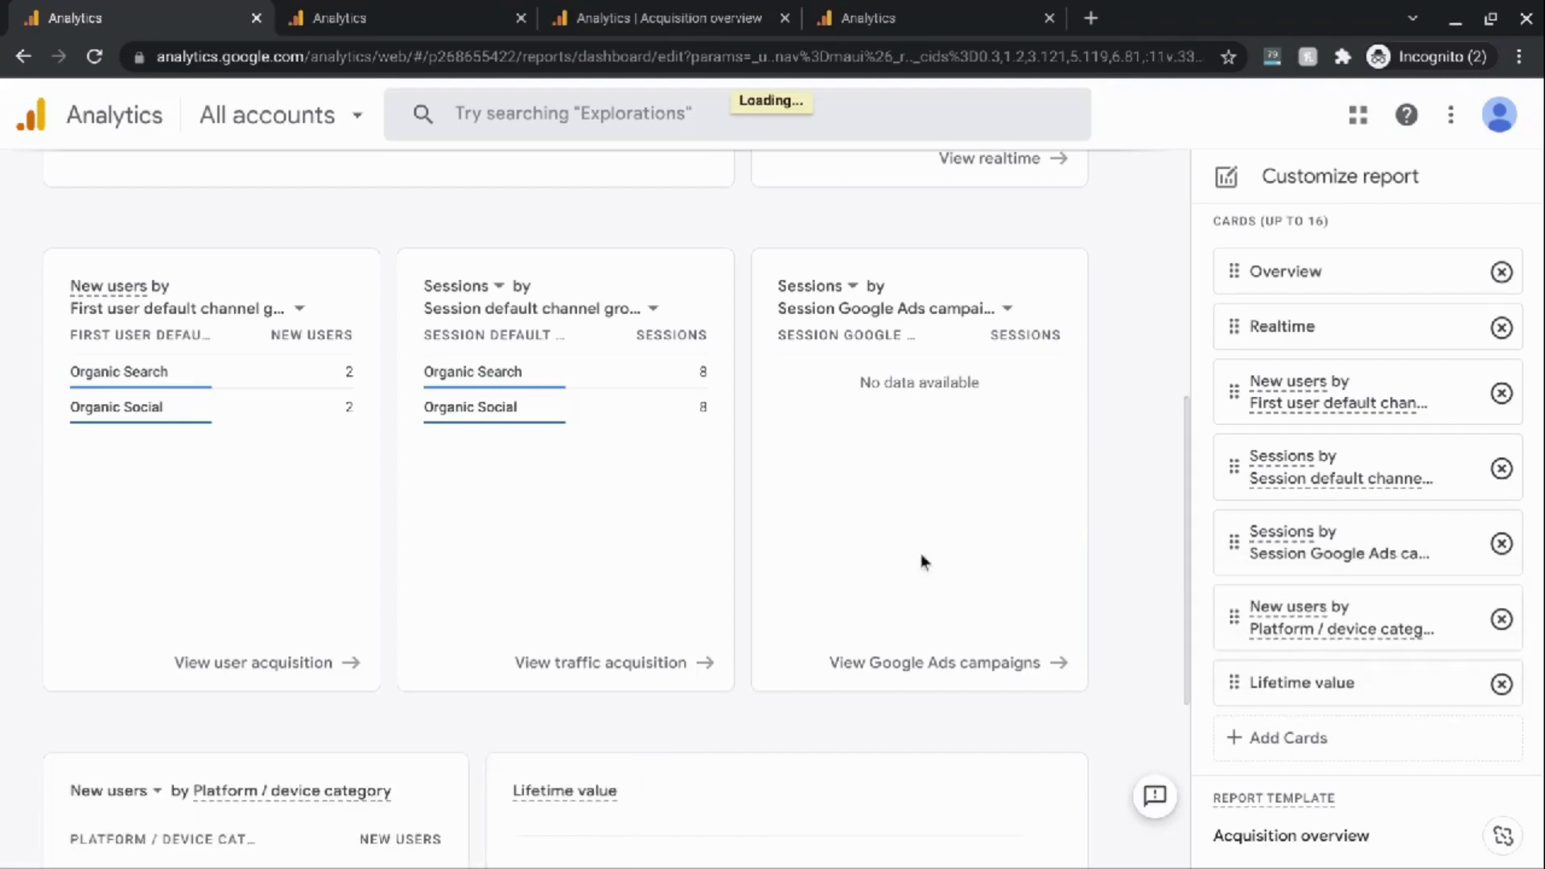
scroll(920, 559, down, 2)
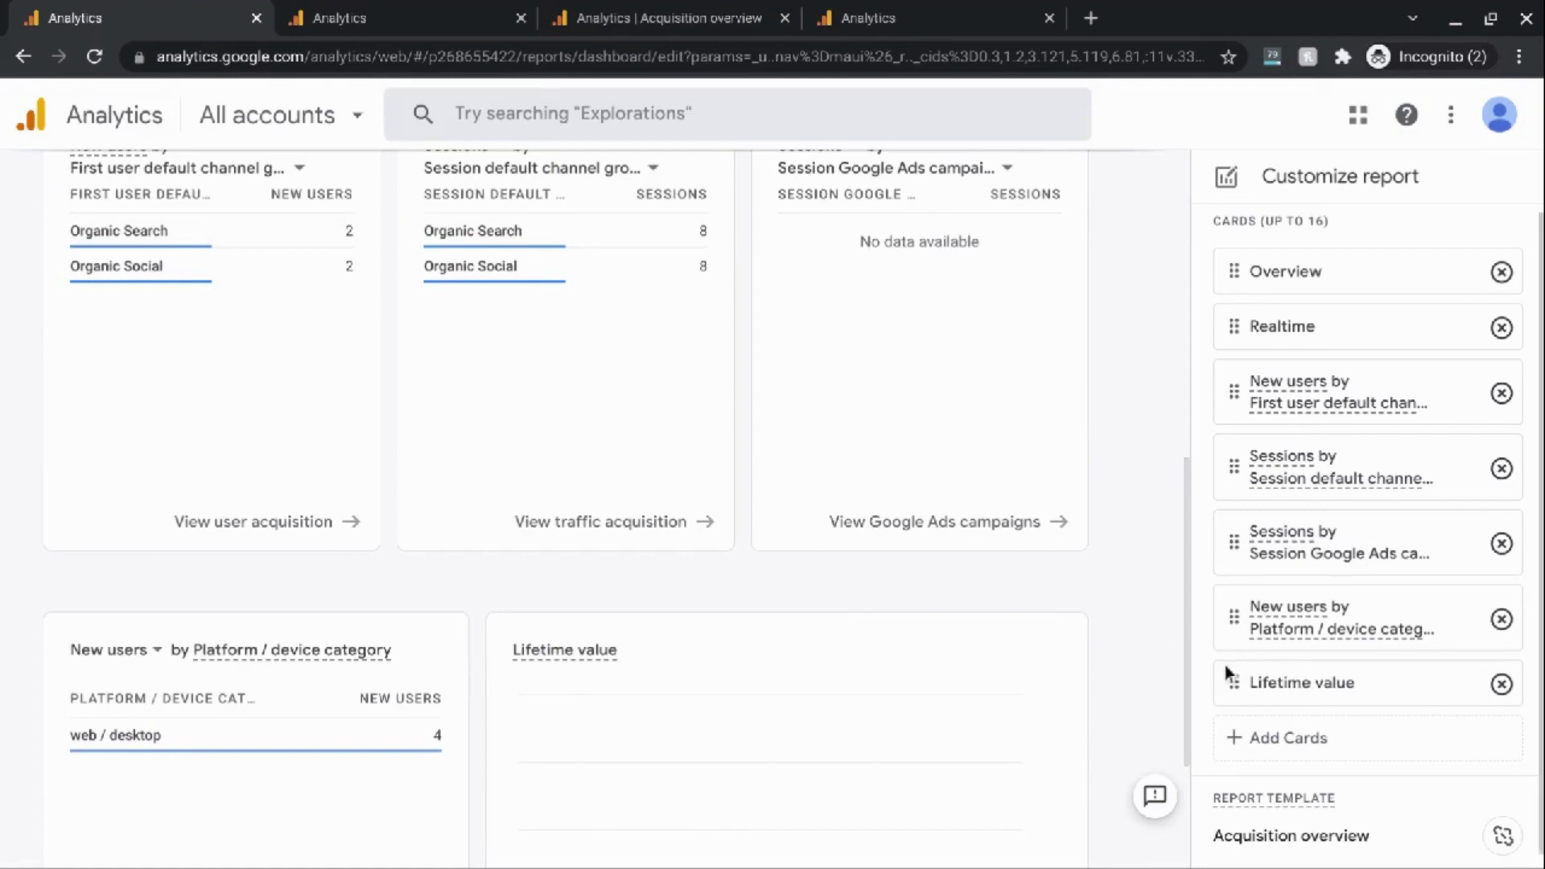
scroll(1225, 664, down, 1)
scroll(1225, 665, up, 1)
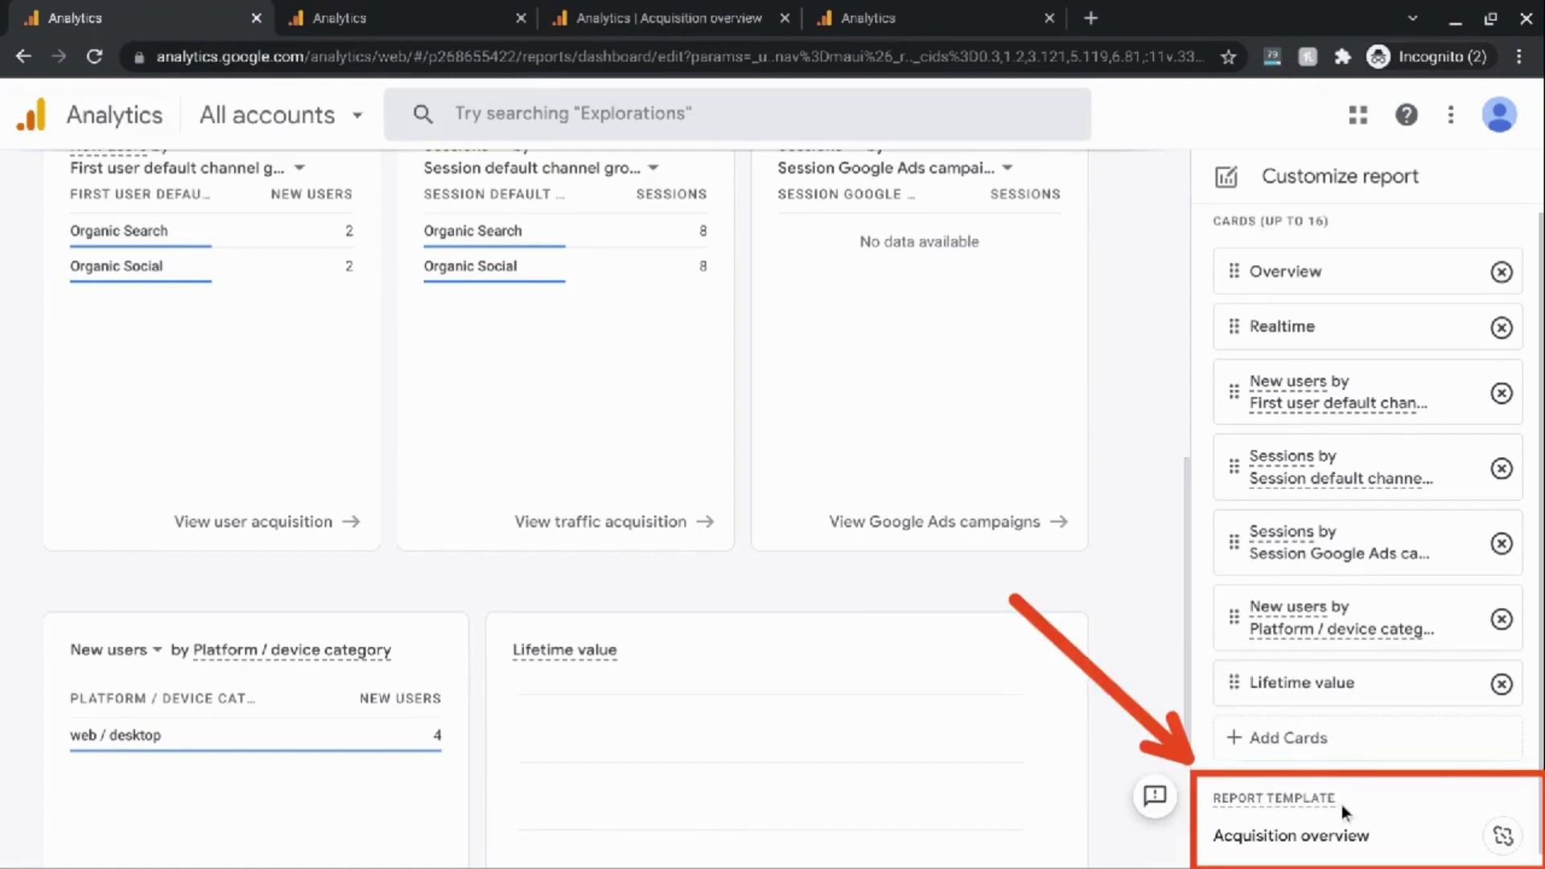
scroll(1329, 829, down, 1)
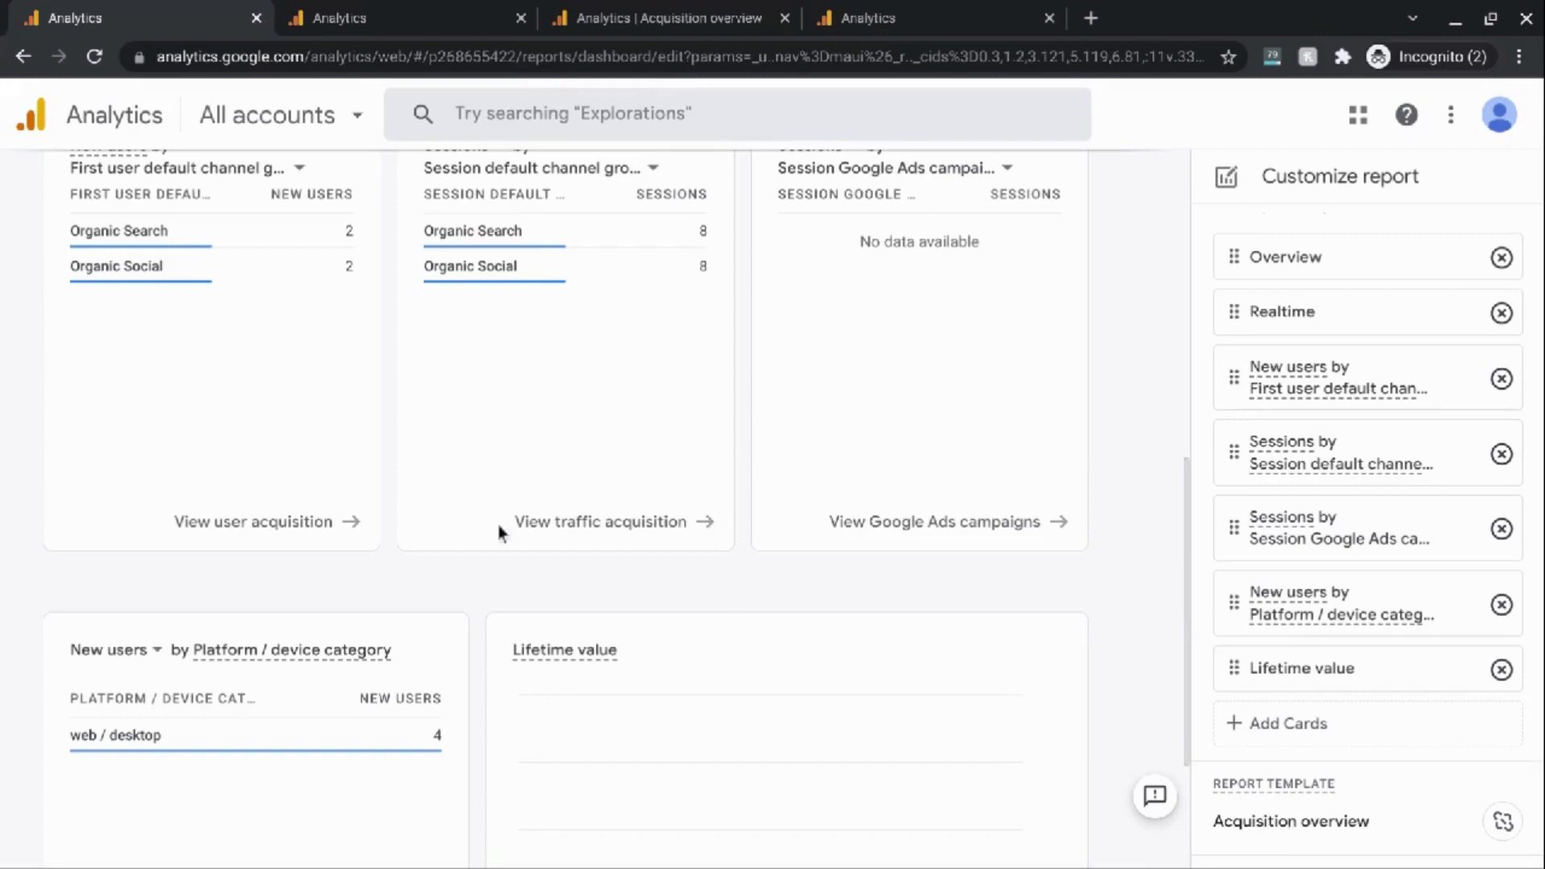
scroll(415, 519, up, 8)
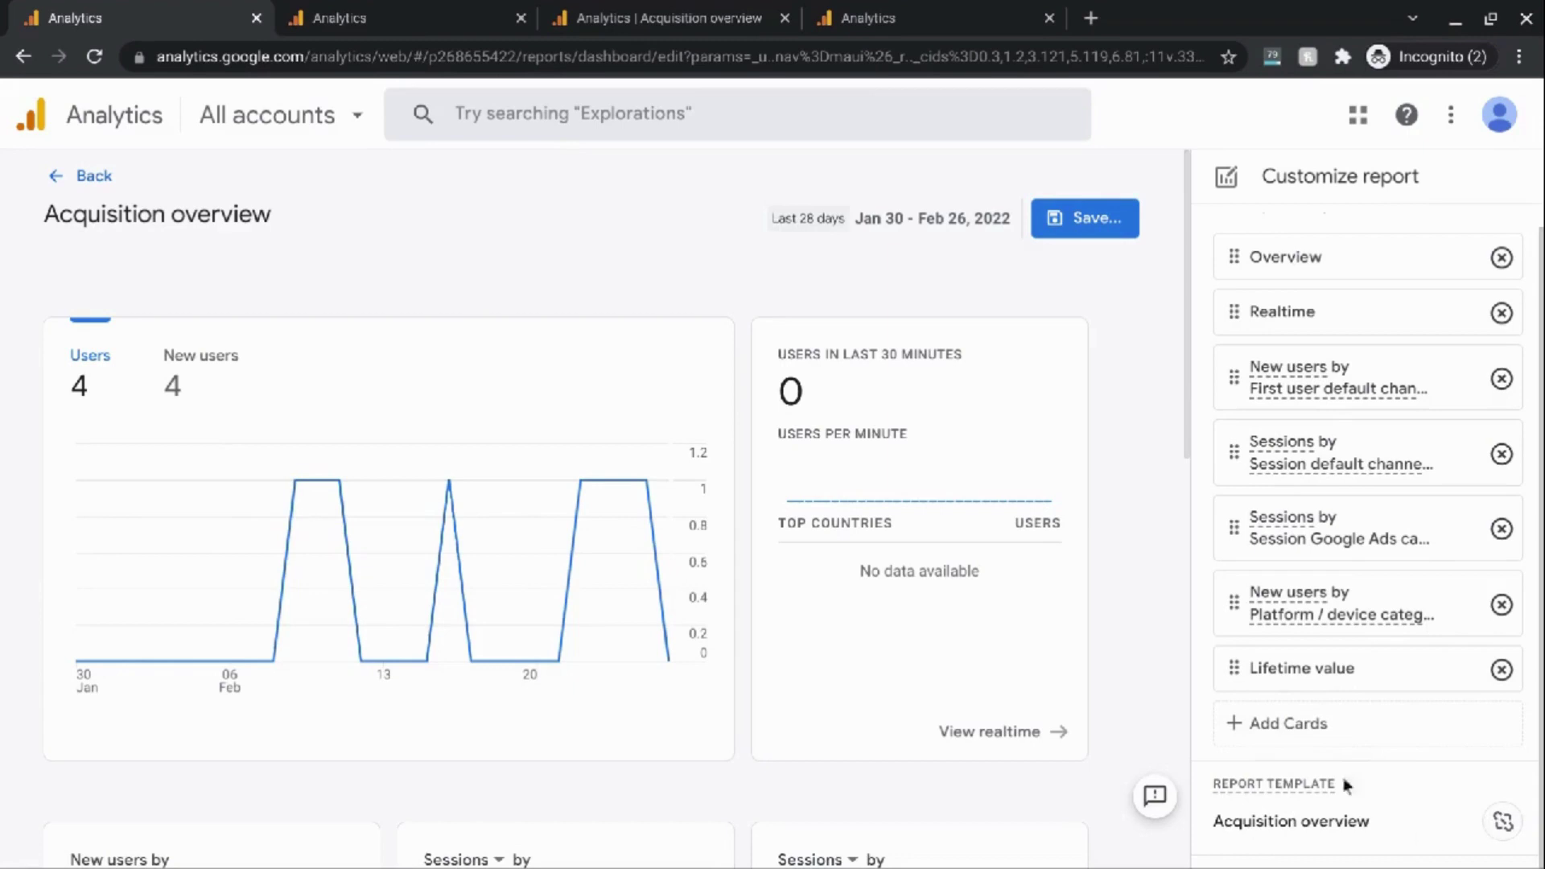
scroll(1051, 524, down, 2)
scroll(1052, 523, up, 2)
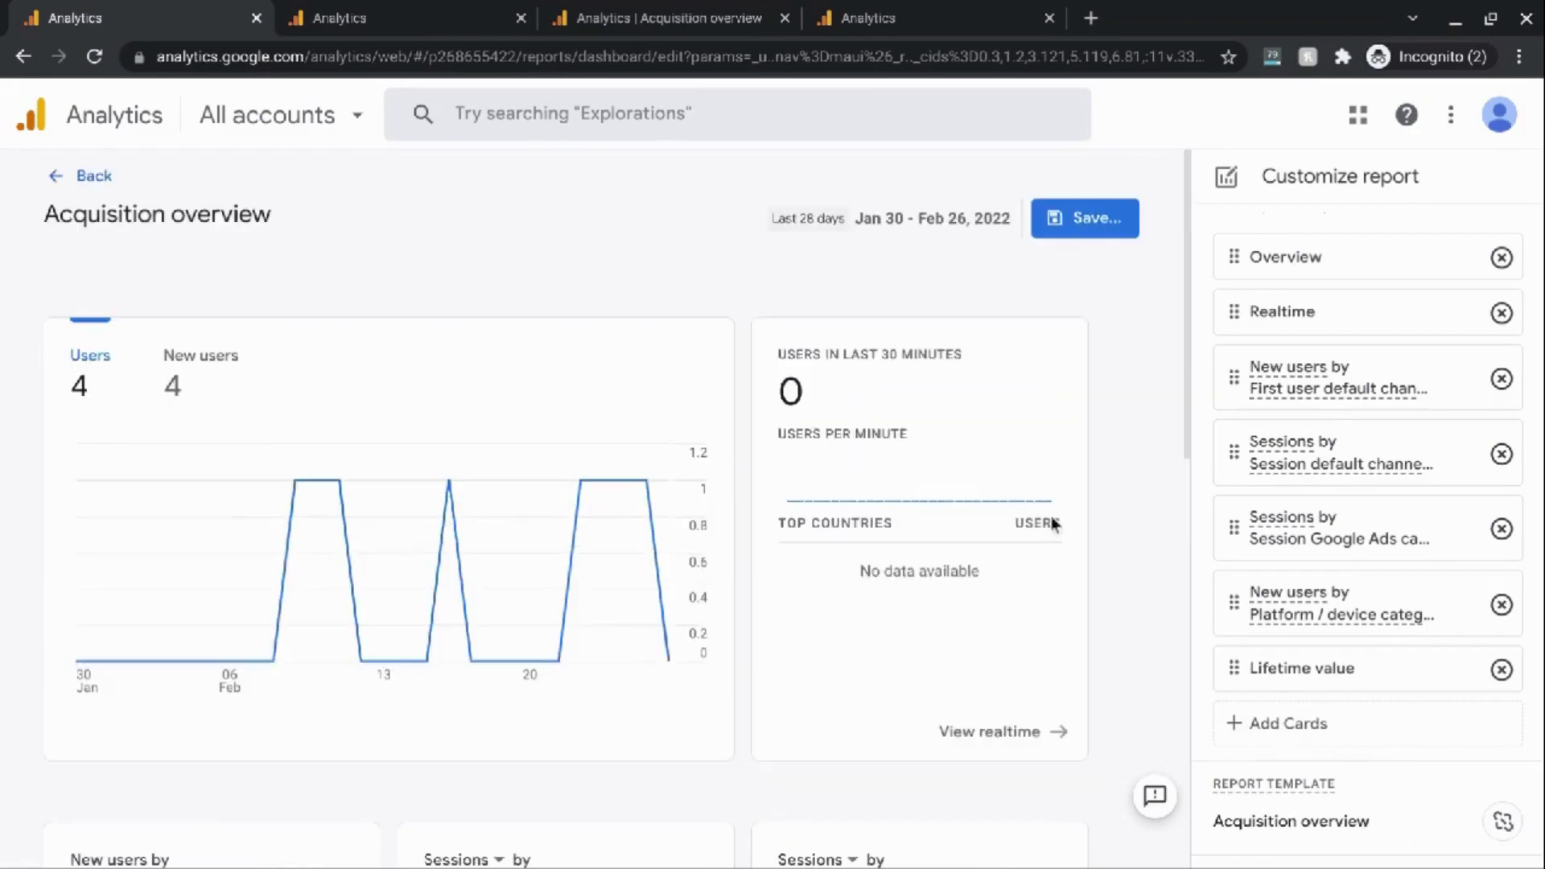
- Save the changes to the current Acquisition overview report and confirm the save
click(1074, 225)
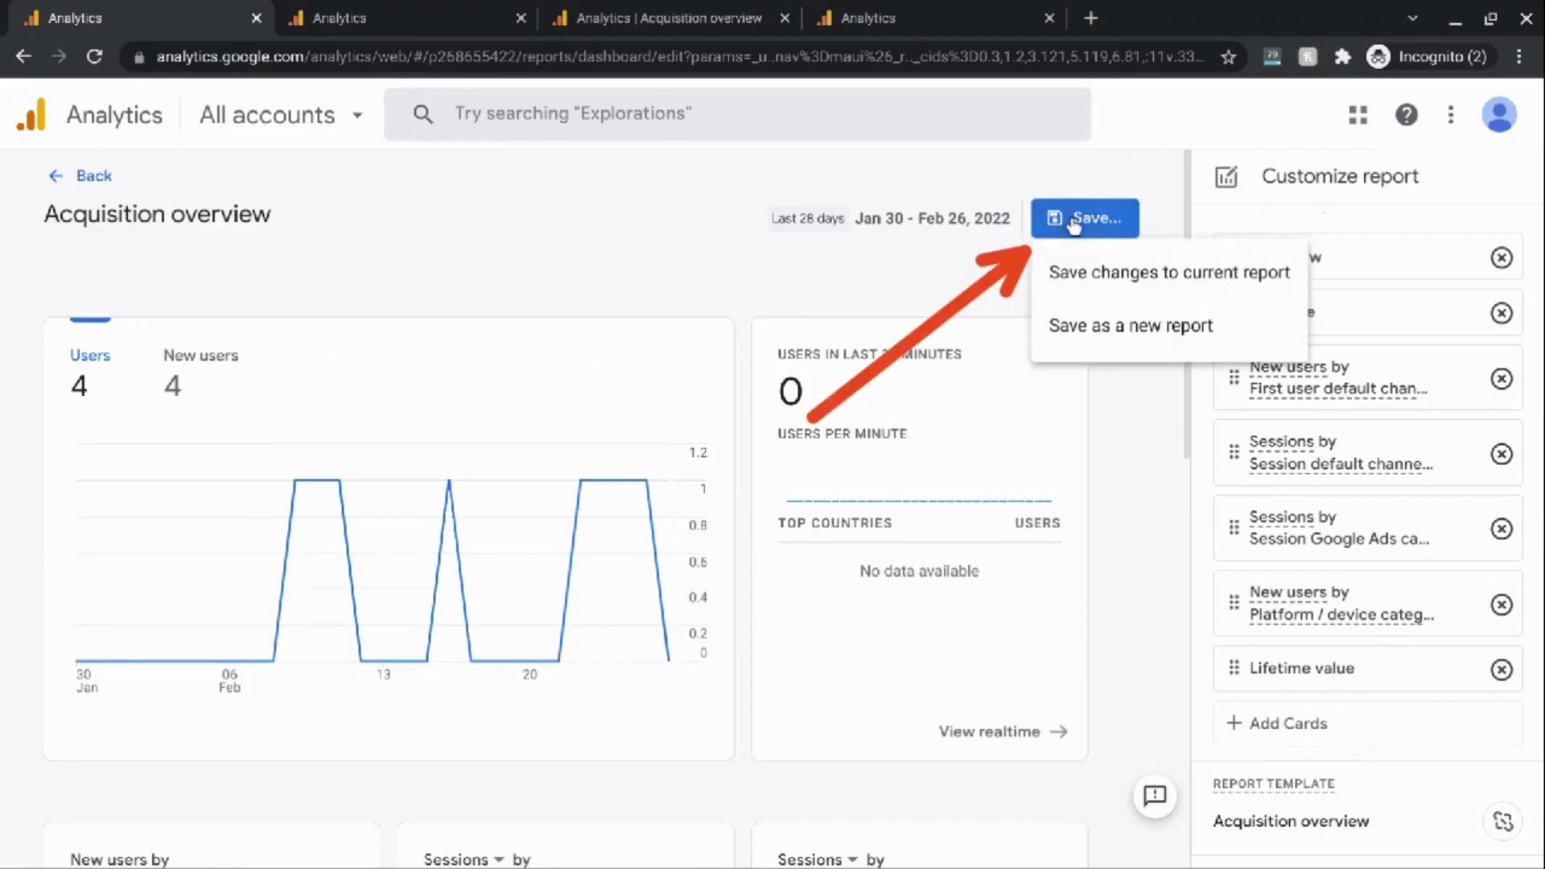
click(1070, 277)
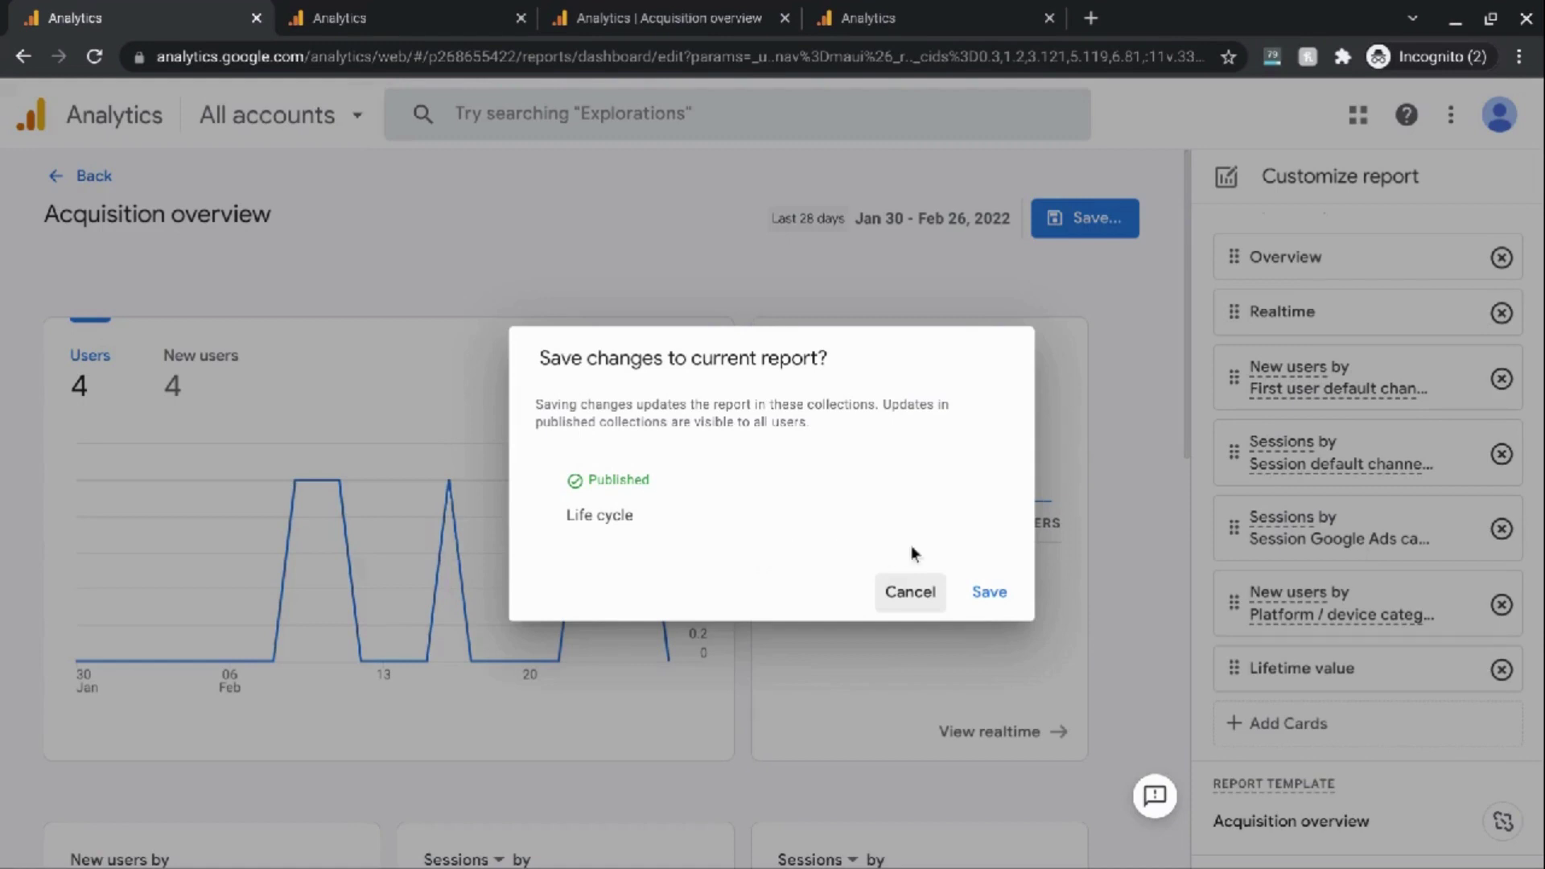
click(986, 594)
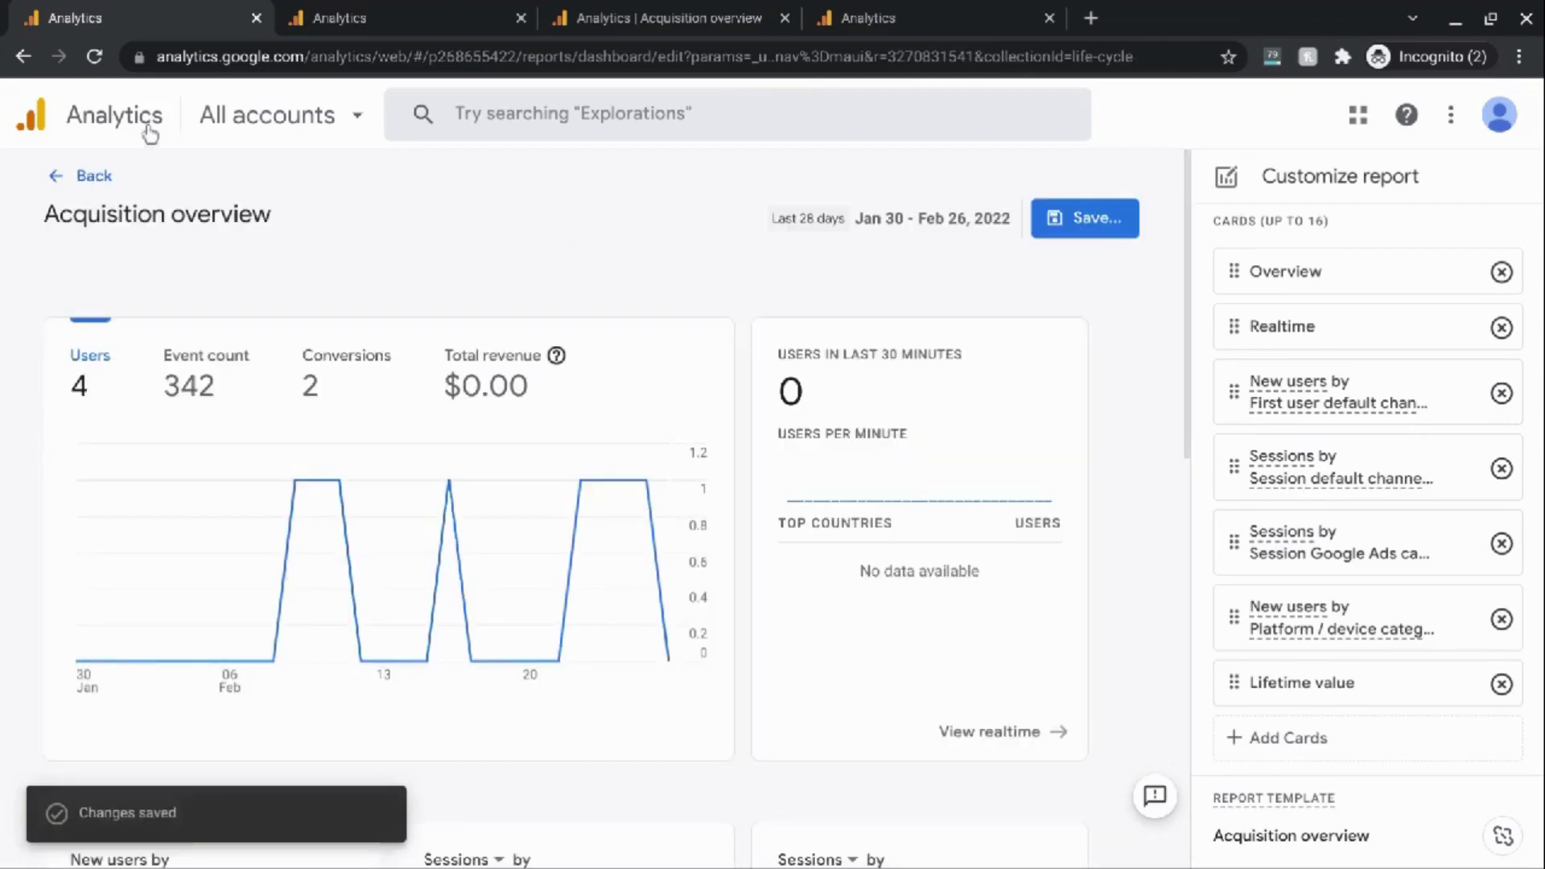
- Exit customization and scroll down to the New users by Platform / device category card
click(87, 183)
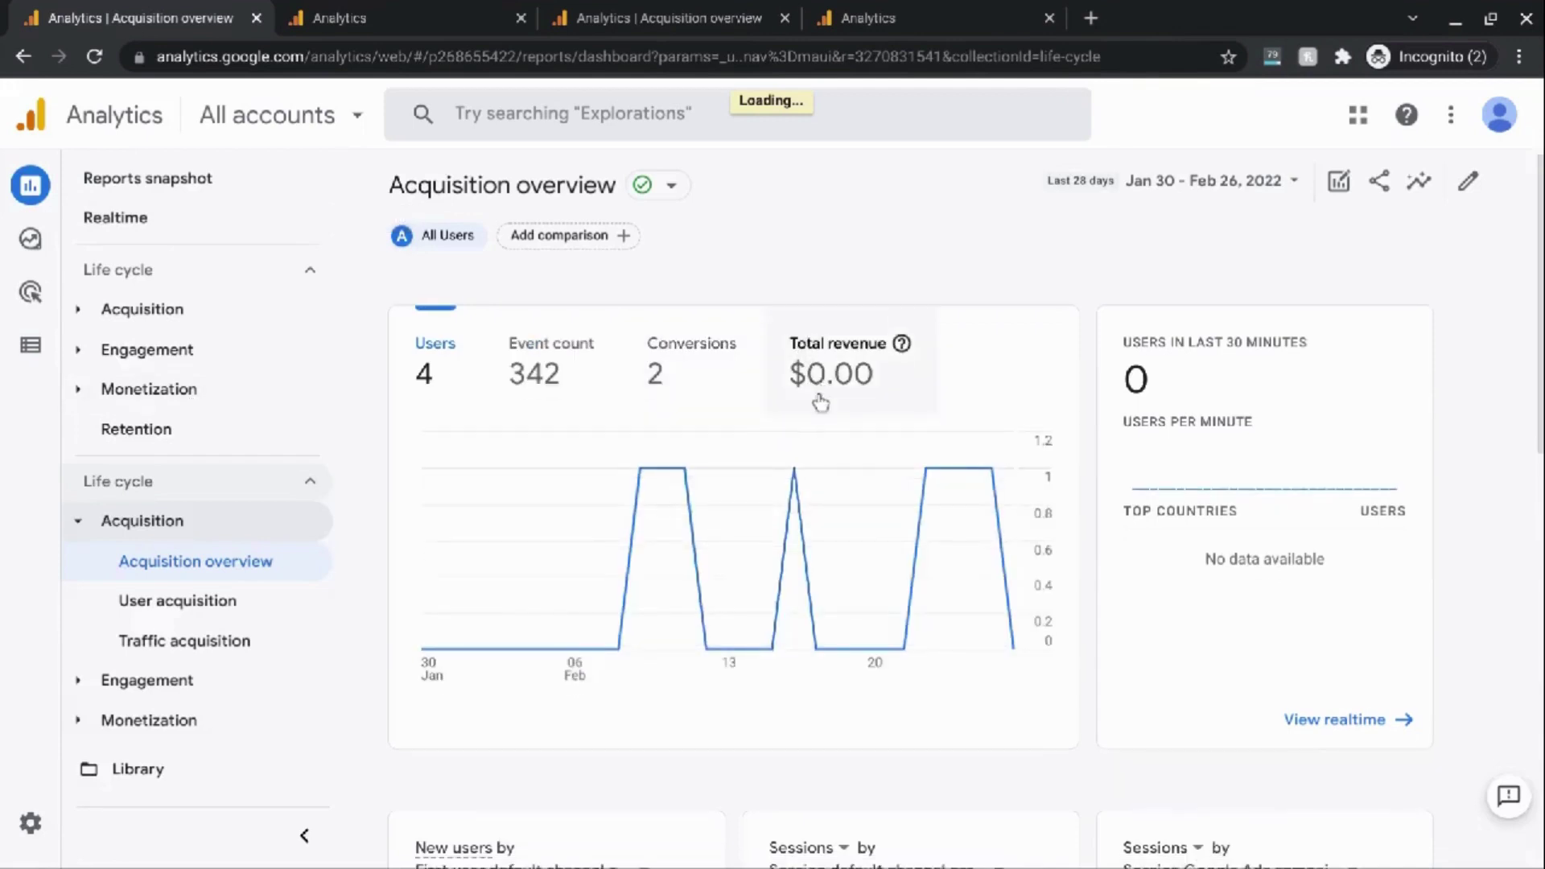
scroll(821, 402, down, 4)
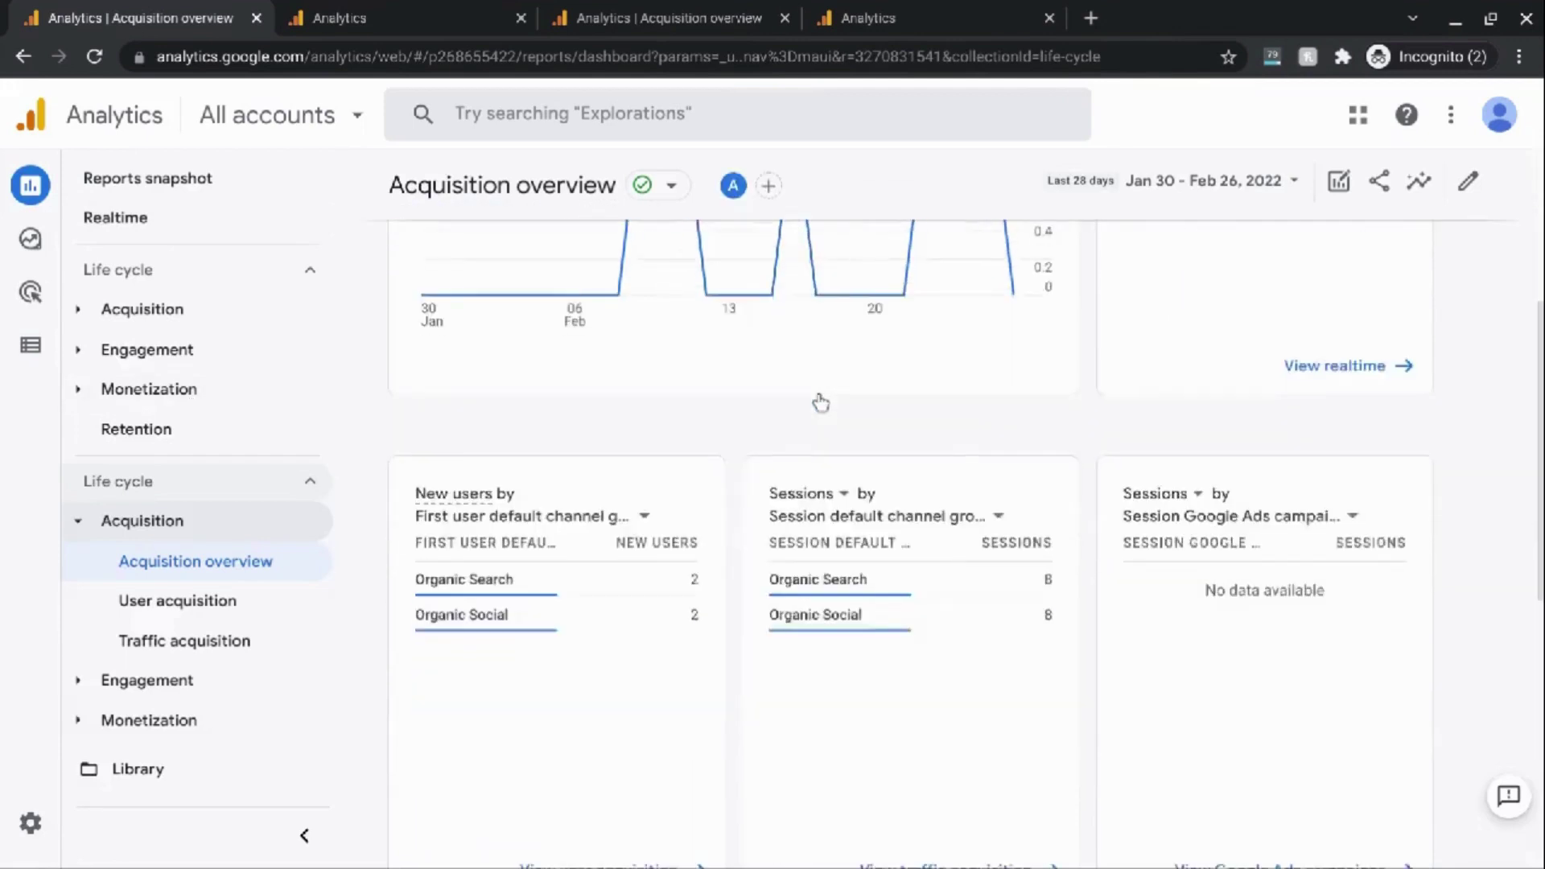
scroll(820, 402, down, 6)
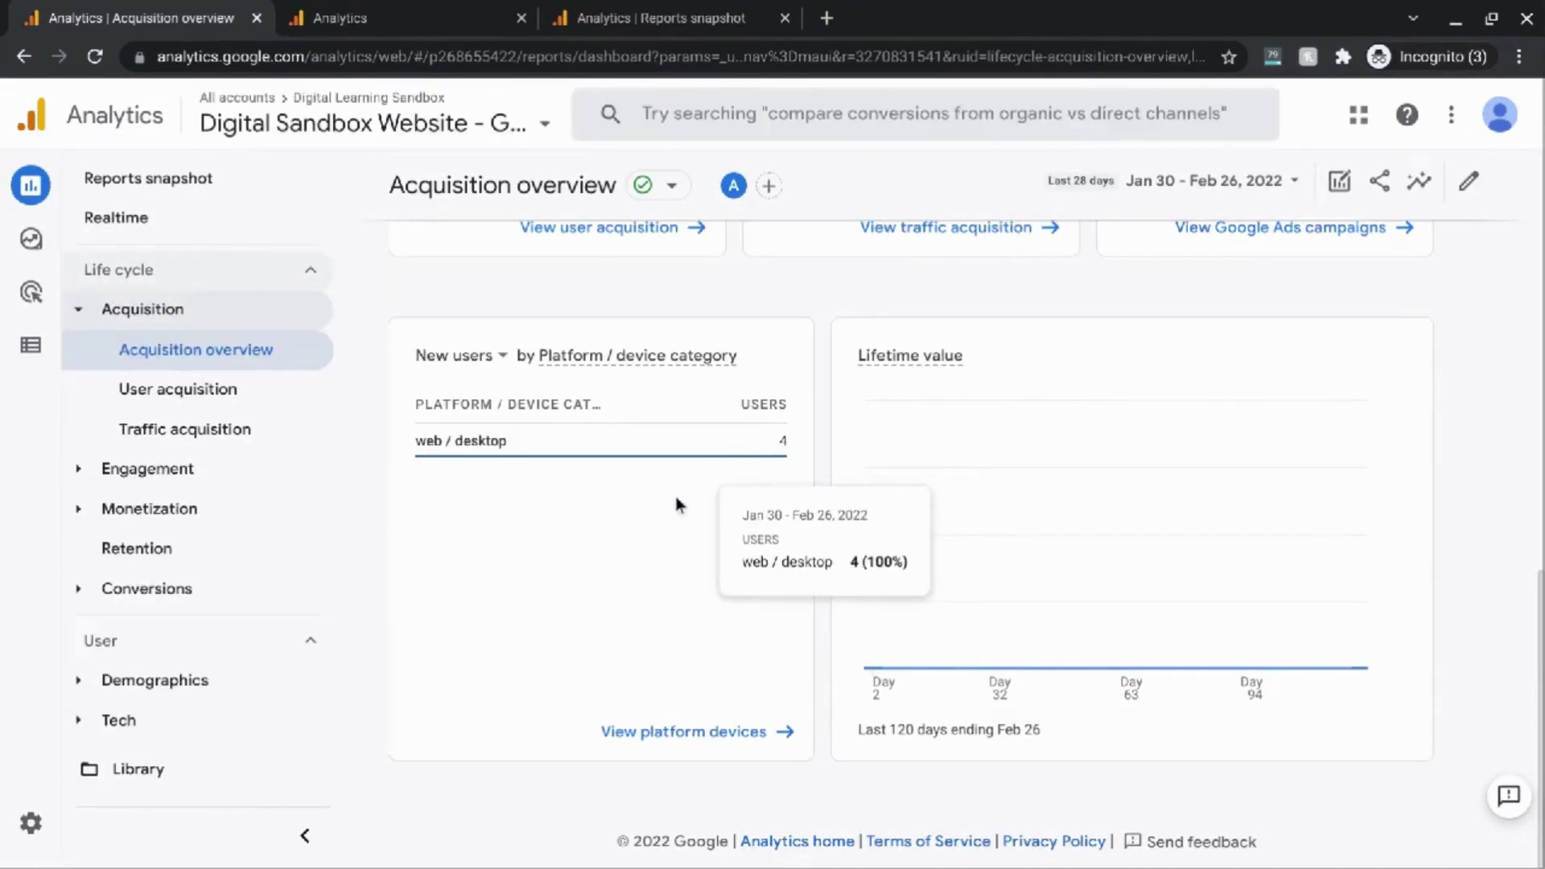
- Open the Library and scroll down to its Reports table
click(199, 777)
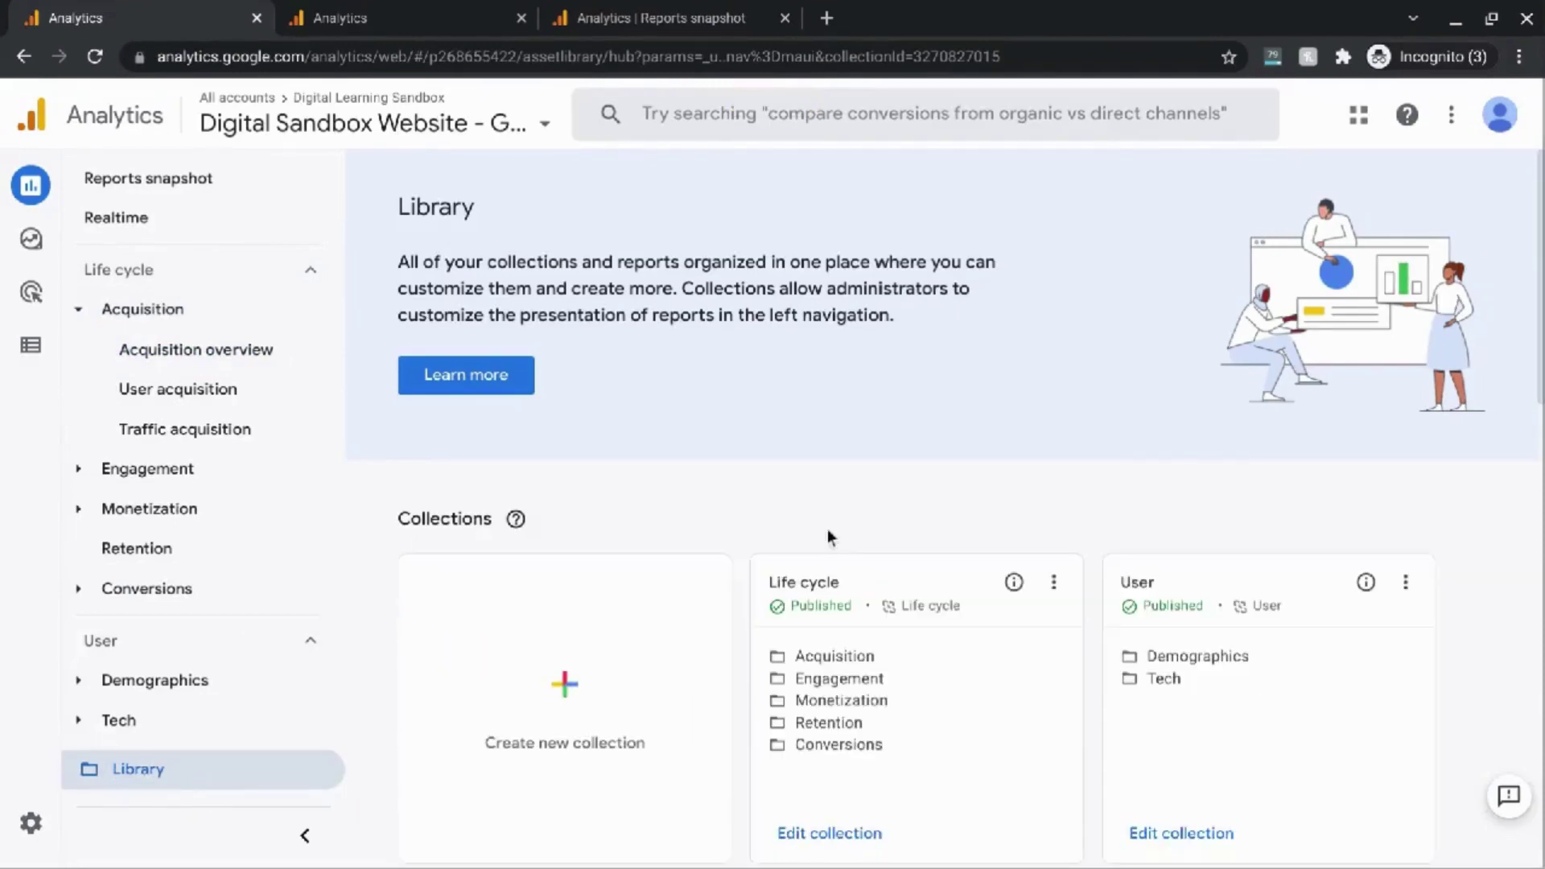
scroll(827, 528, down, 5)
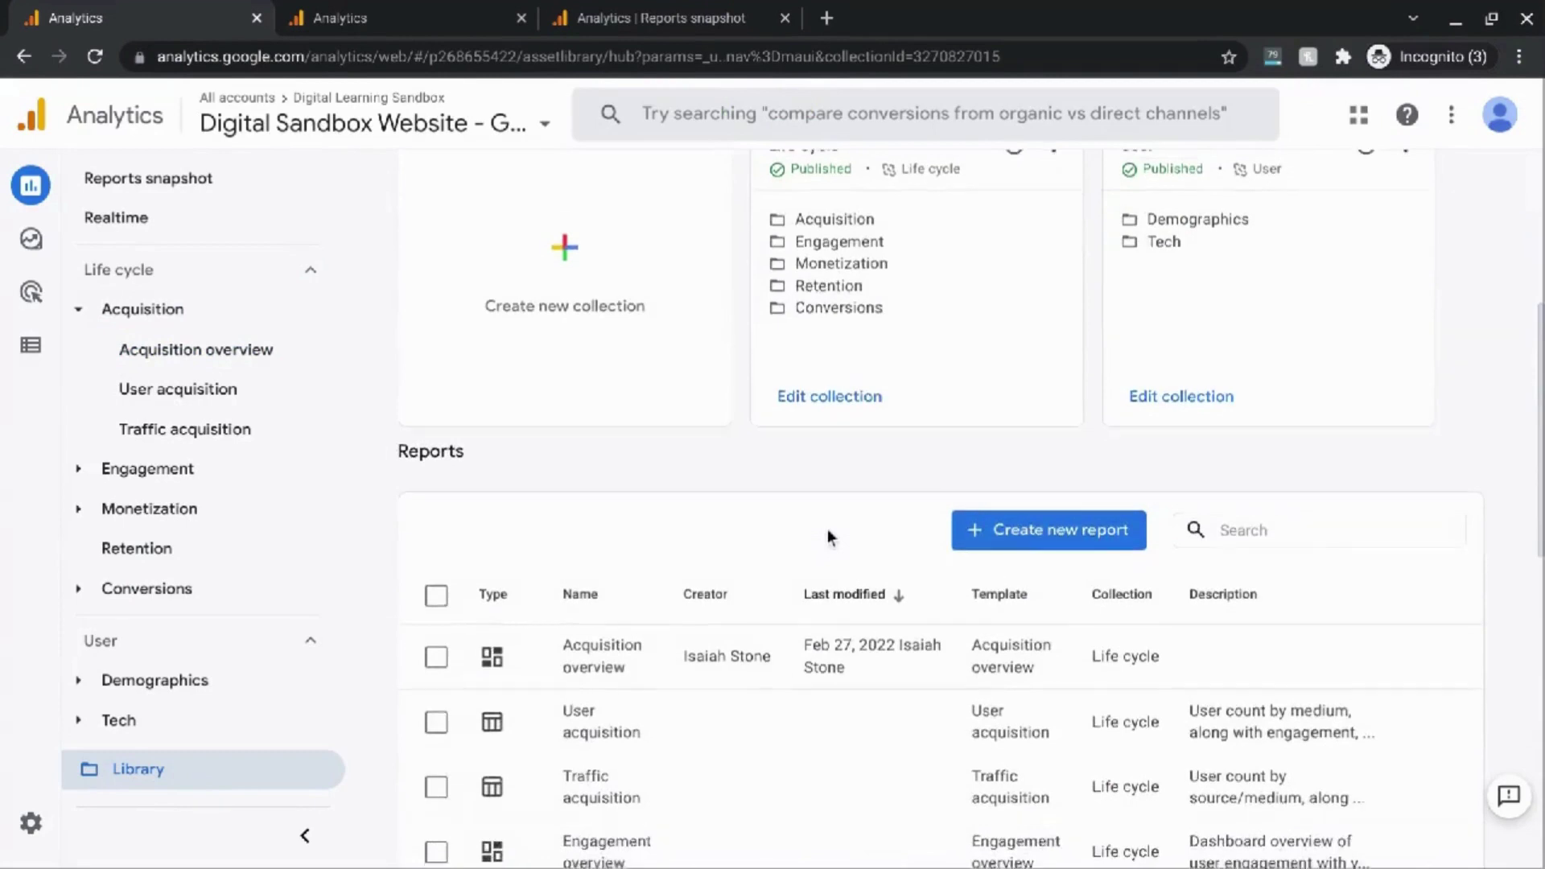
scroll(827, 529, down, 2)
scroll(824, 474, down, 1)
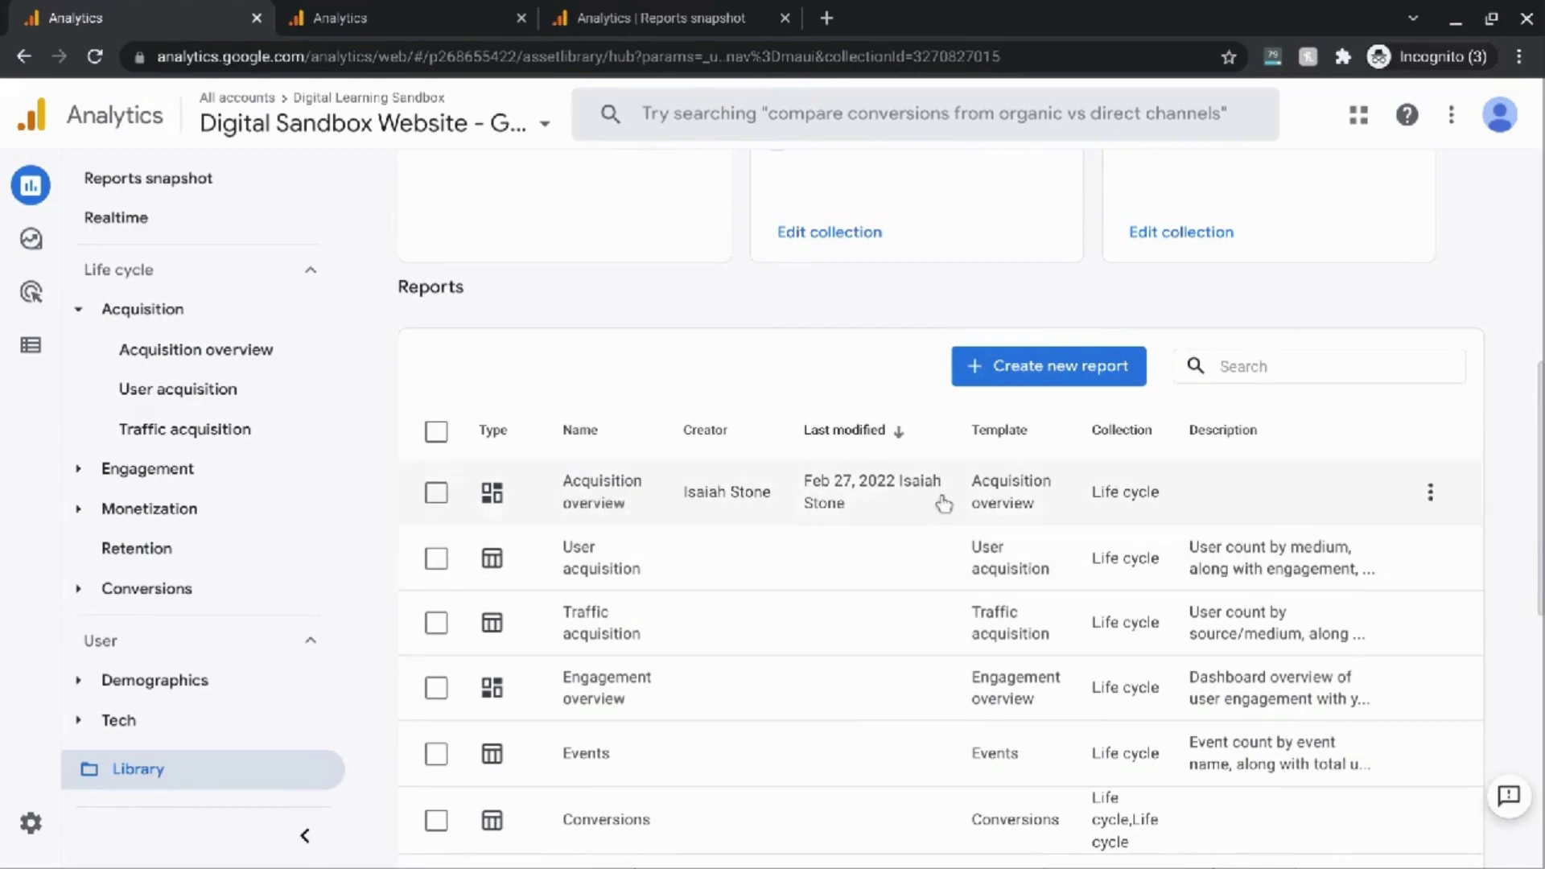
- Open and close the row menus for Acquisition overview and Engagement overview
click(1431, 495)
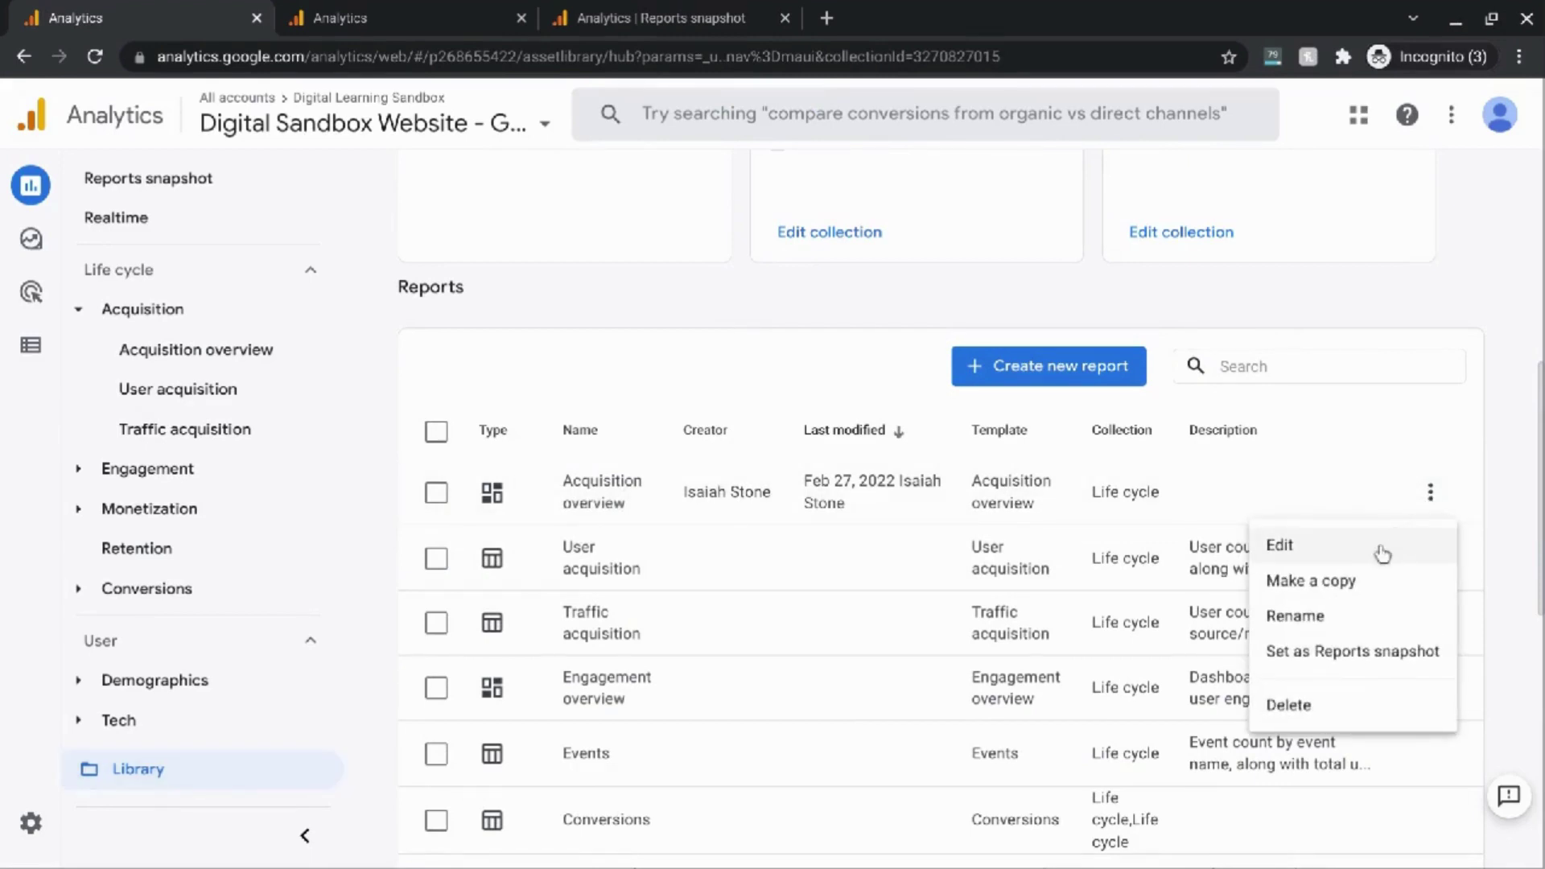
click(1523, 497)
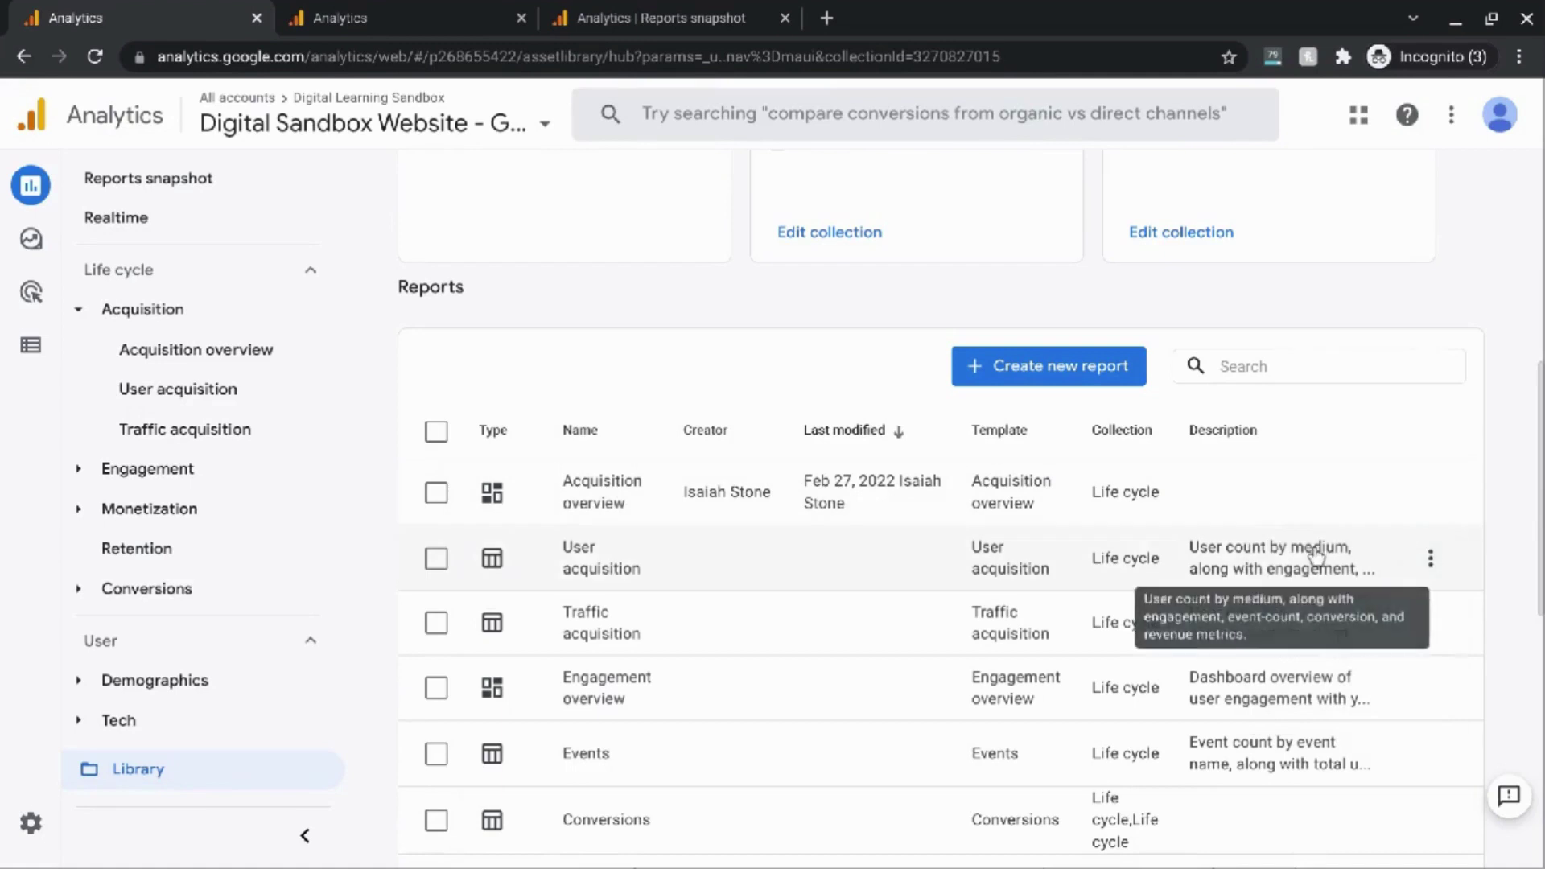
click(1434, 692)
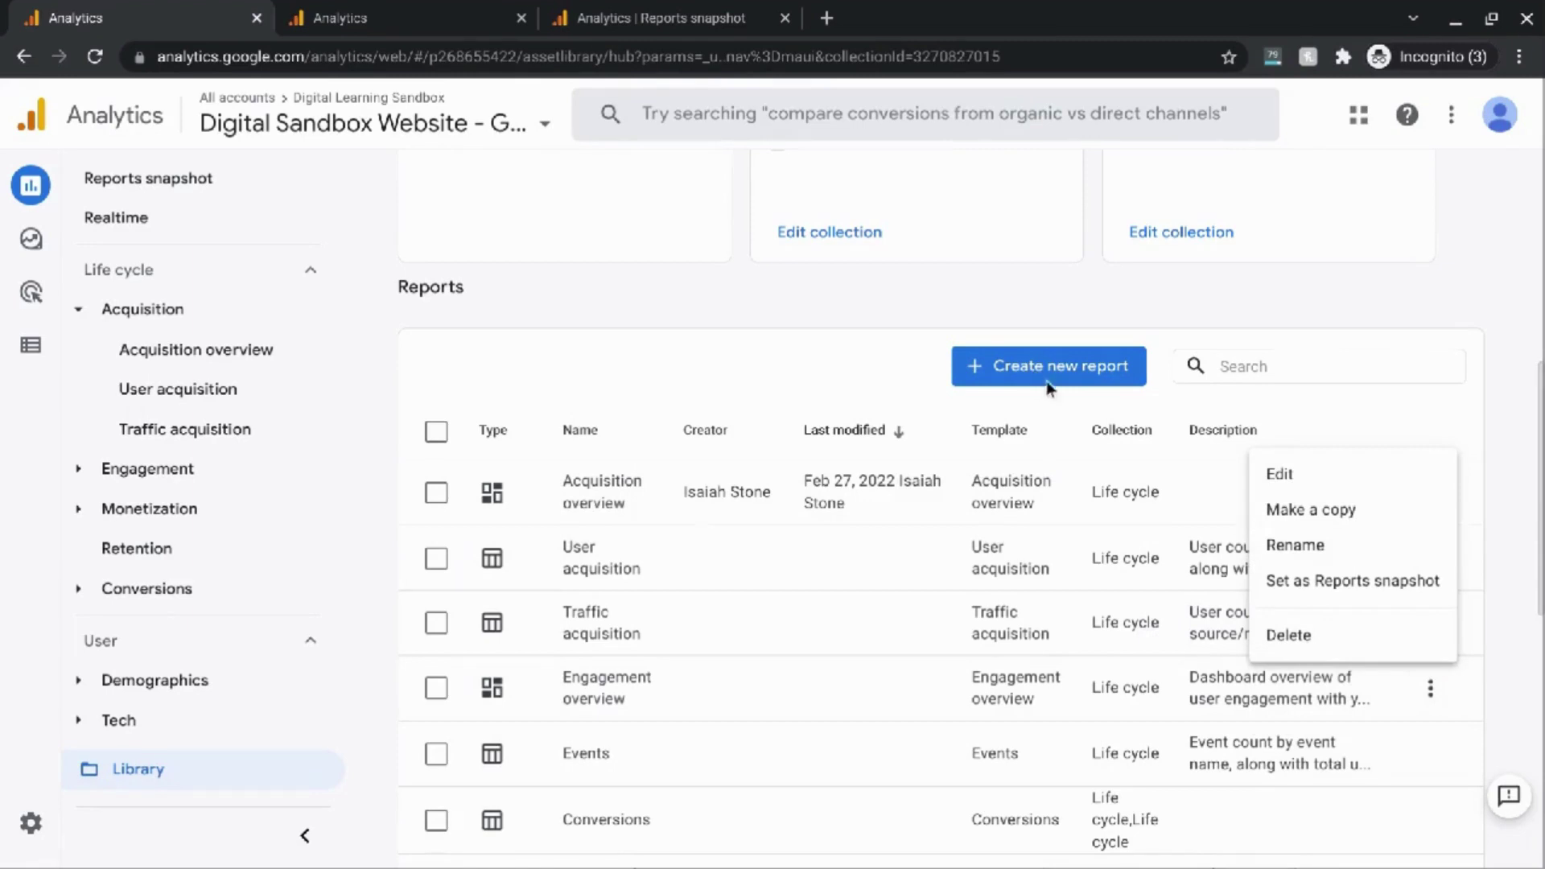
click(998, 354)
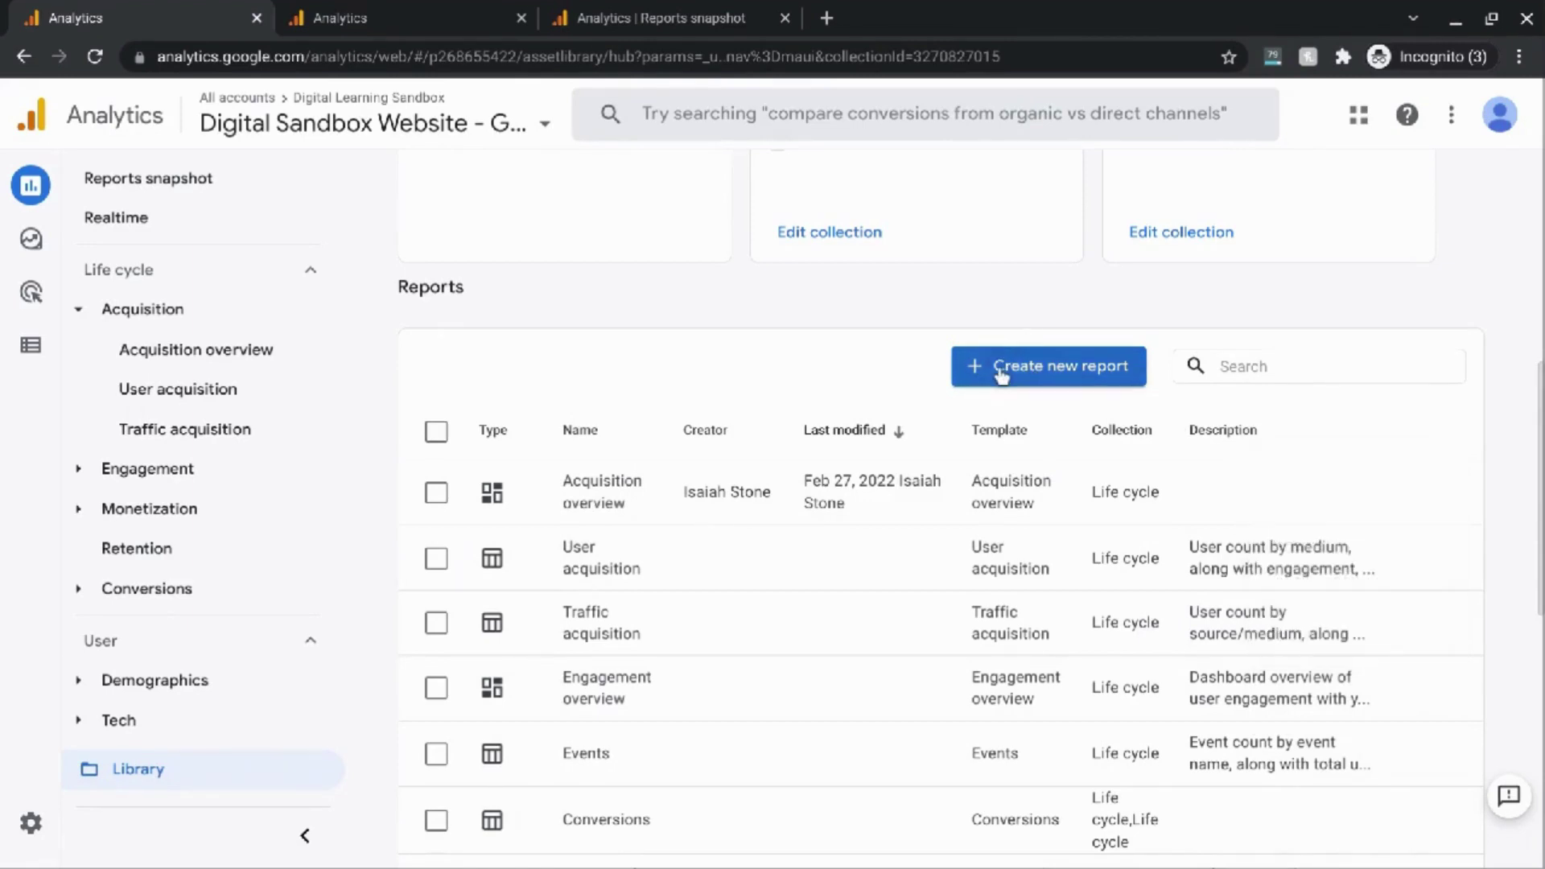
click(999, 366)
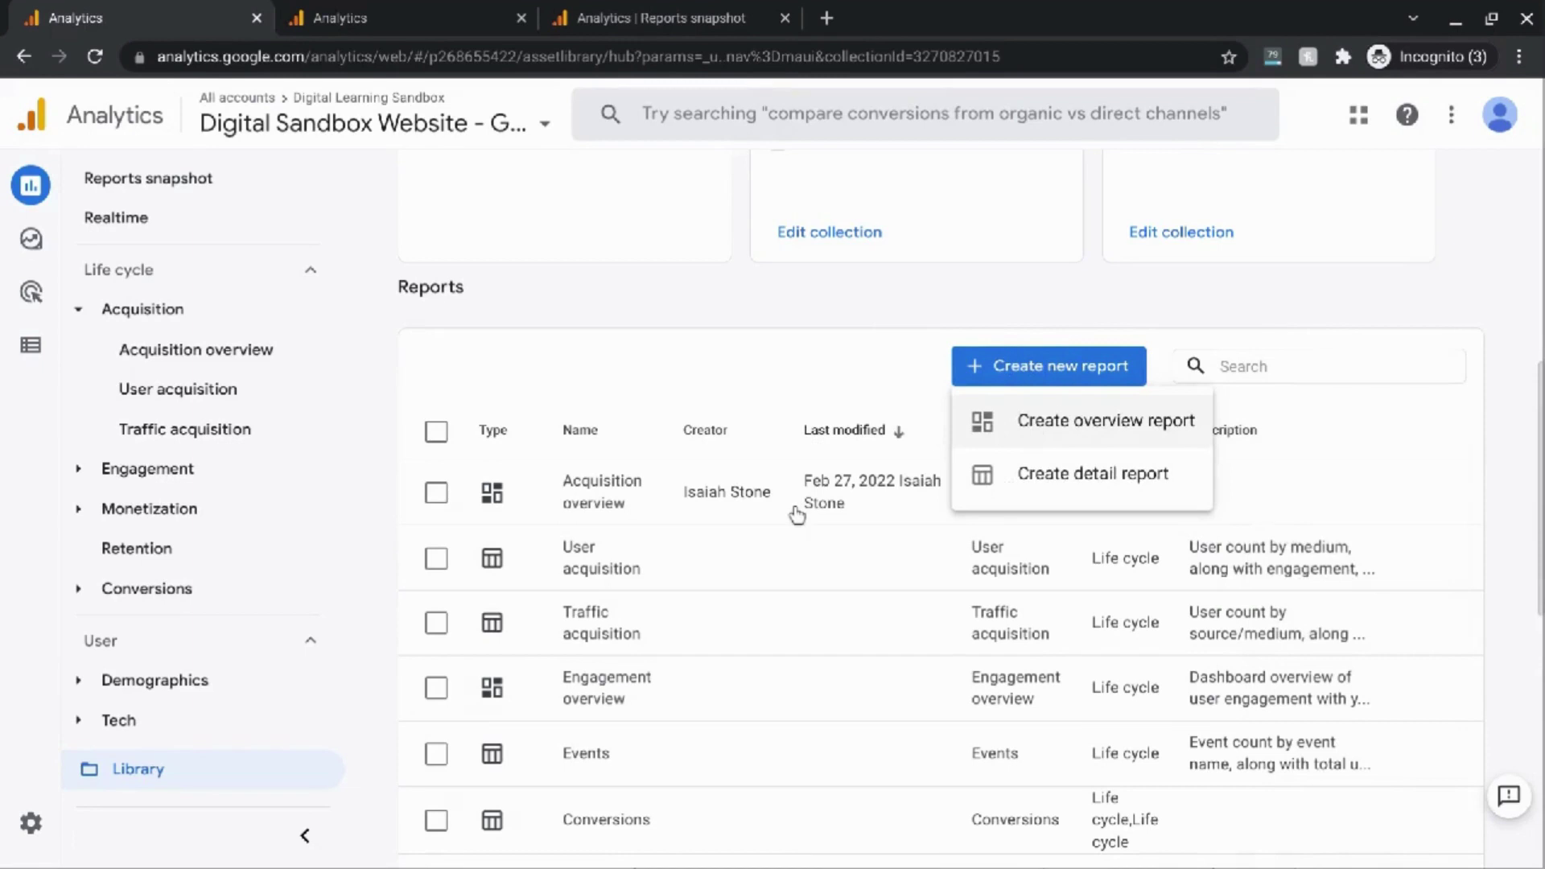
key(Return)
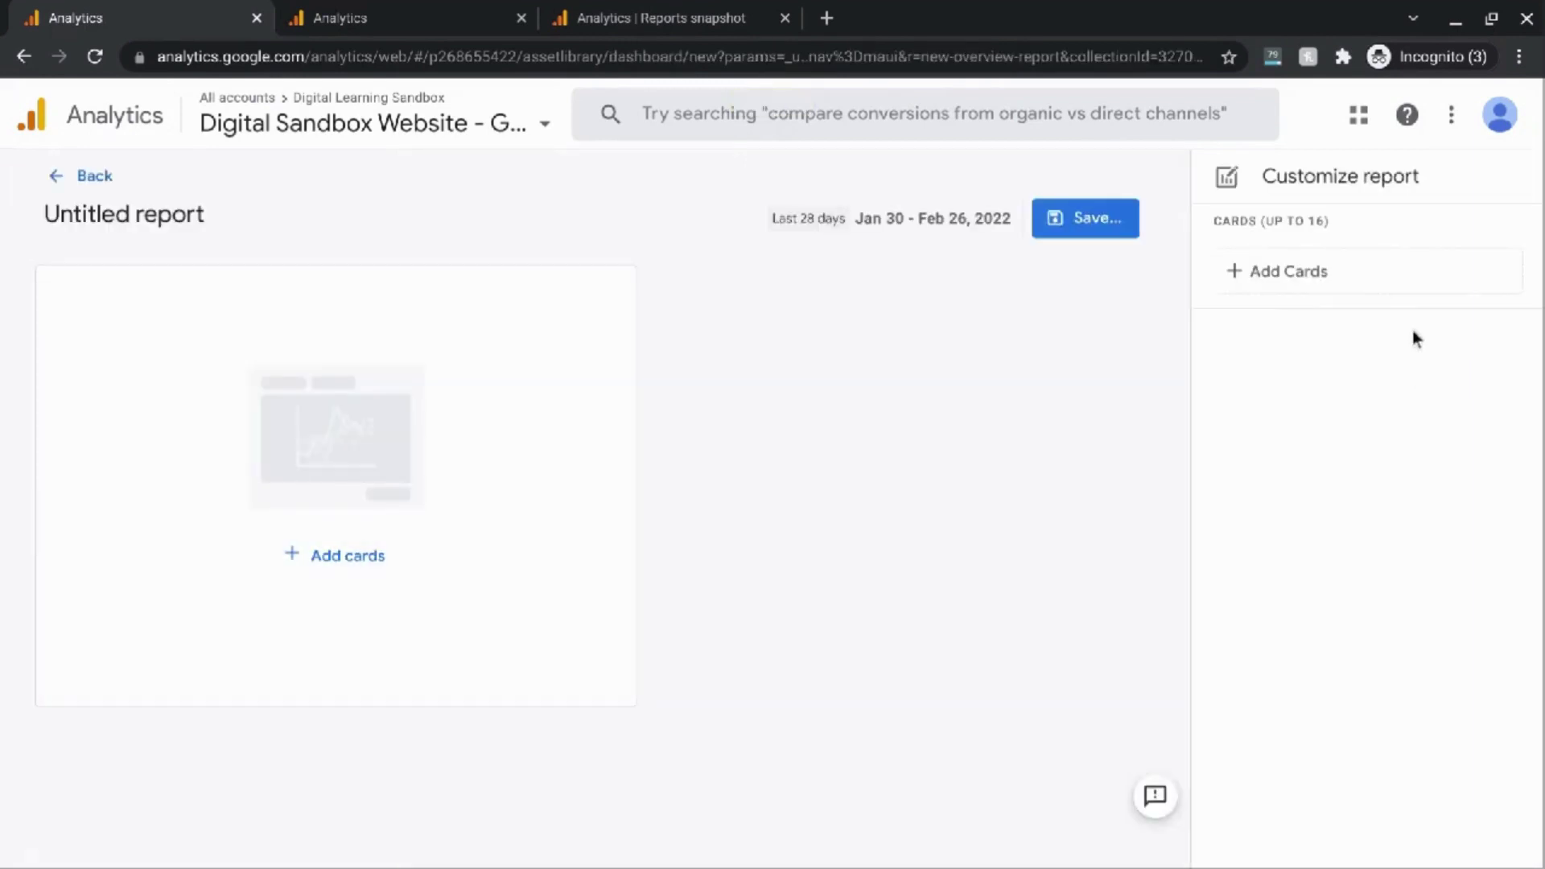
click(99, 184)
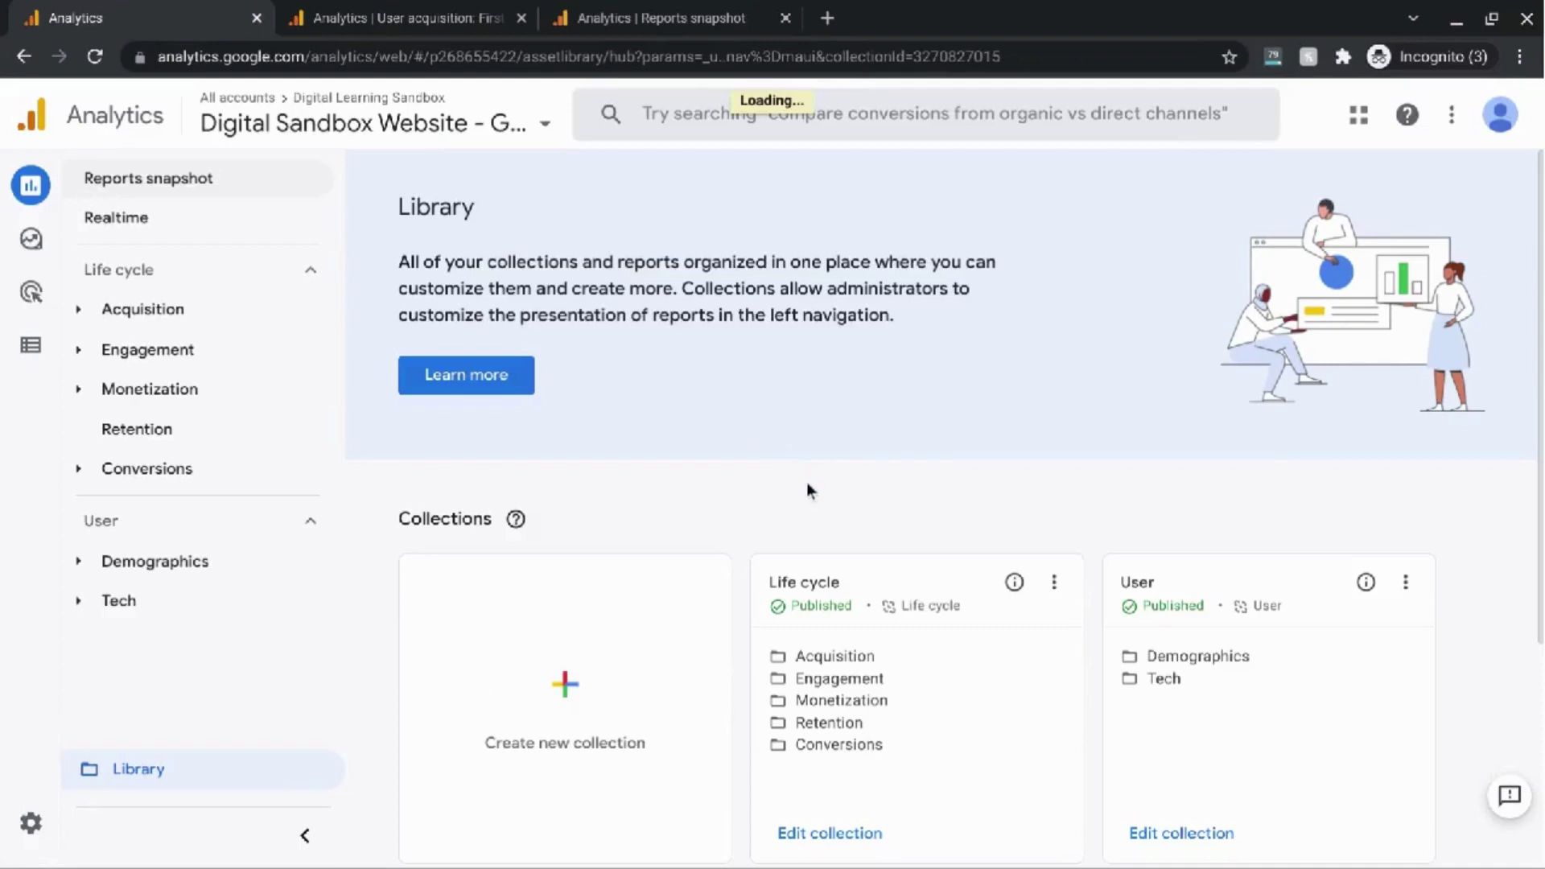
scroll(908, 531, down, 6)
scroll(907, 538, down, 1)
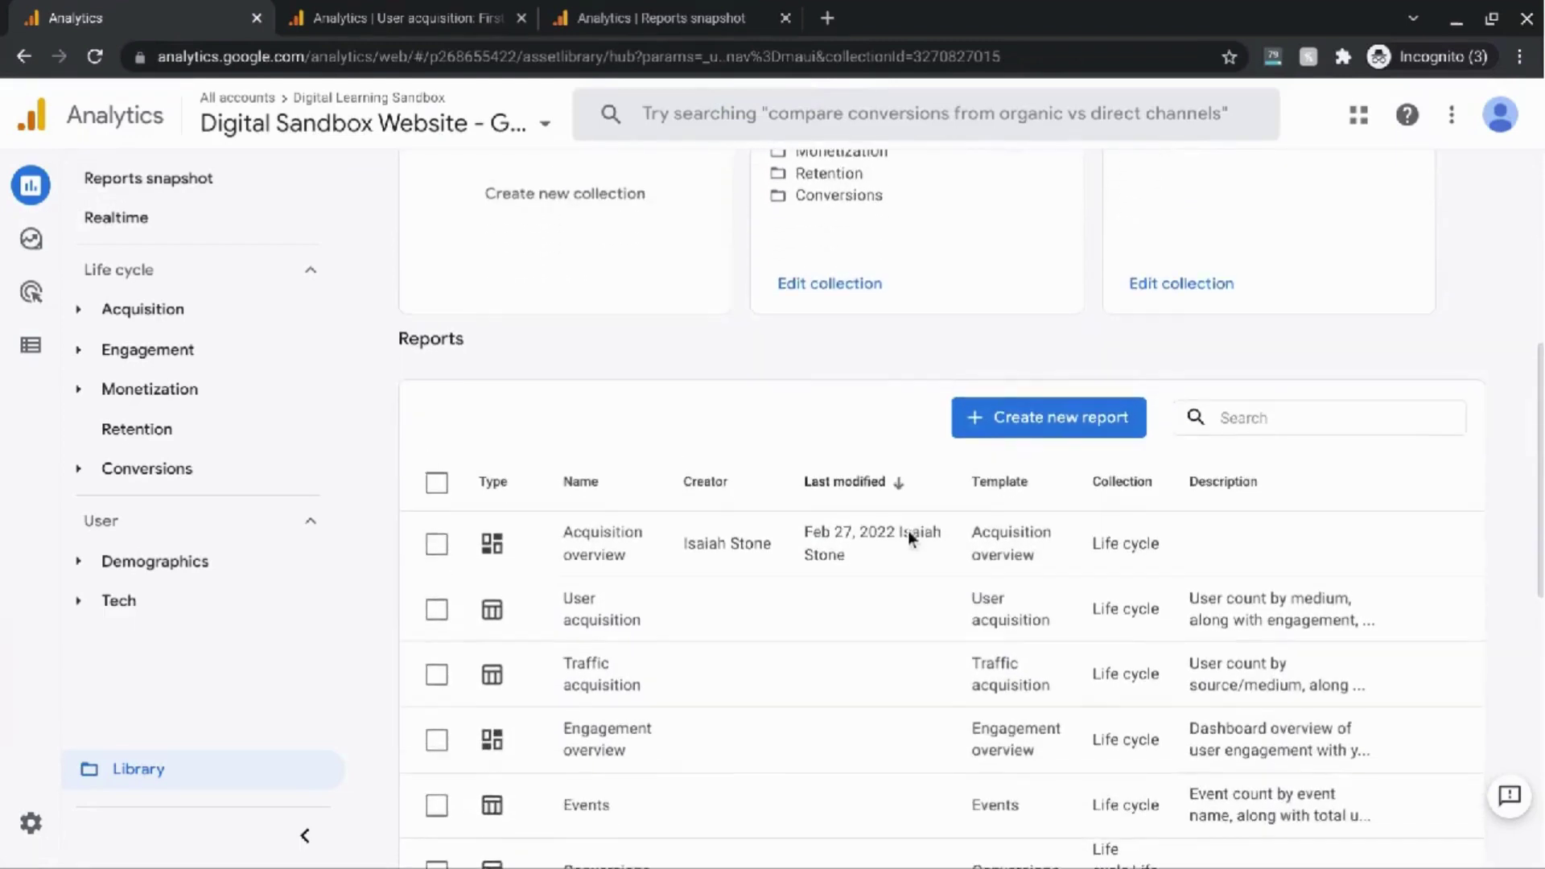
click(998, 437)
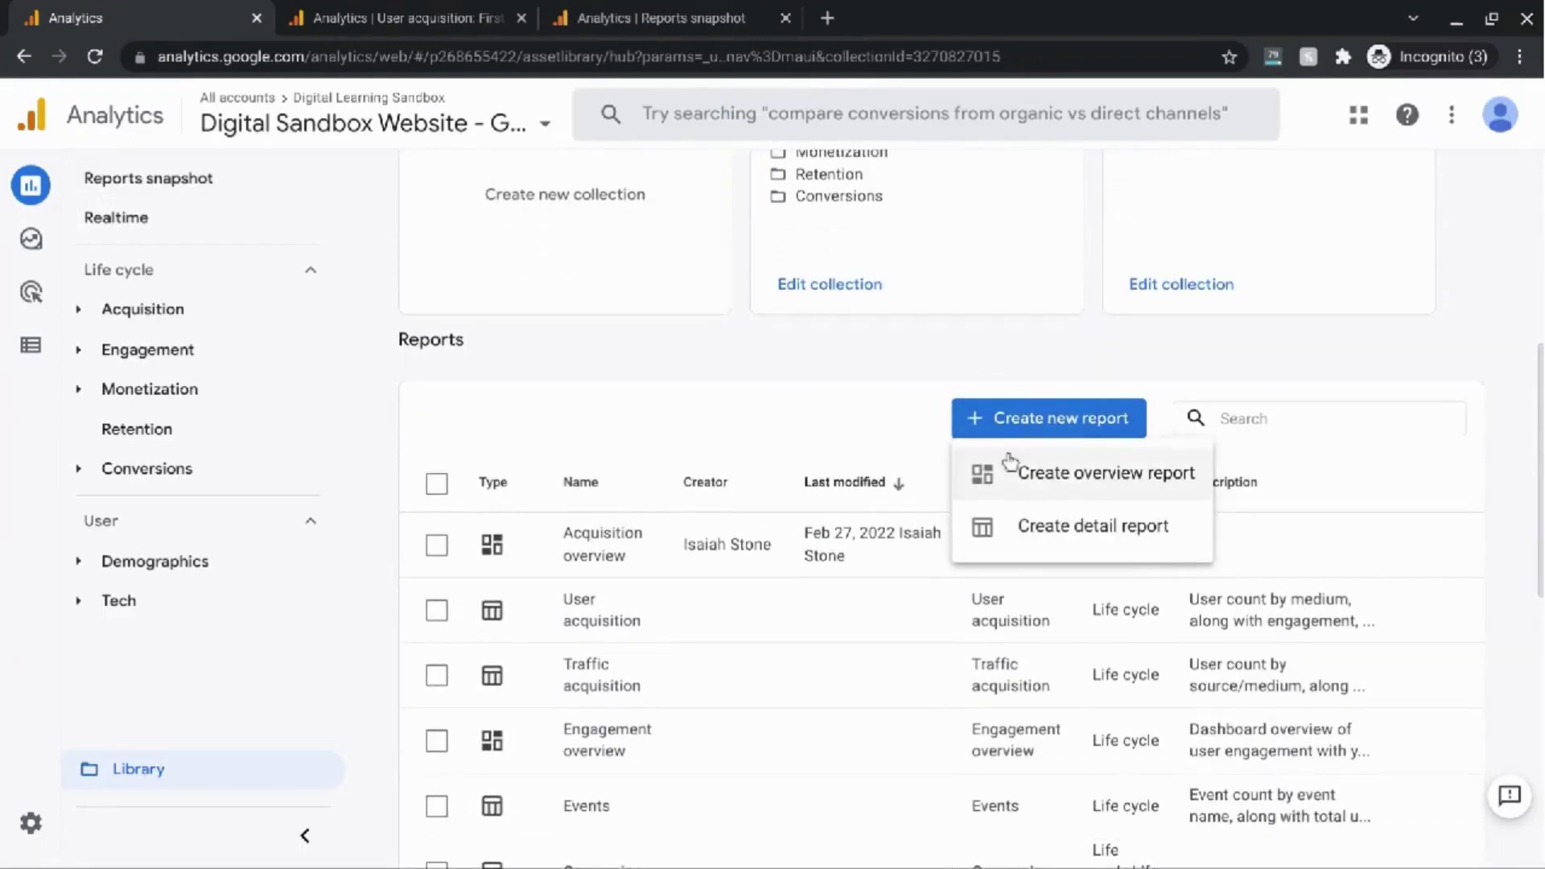
click(1029, 547)
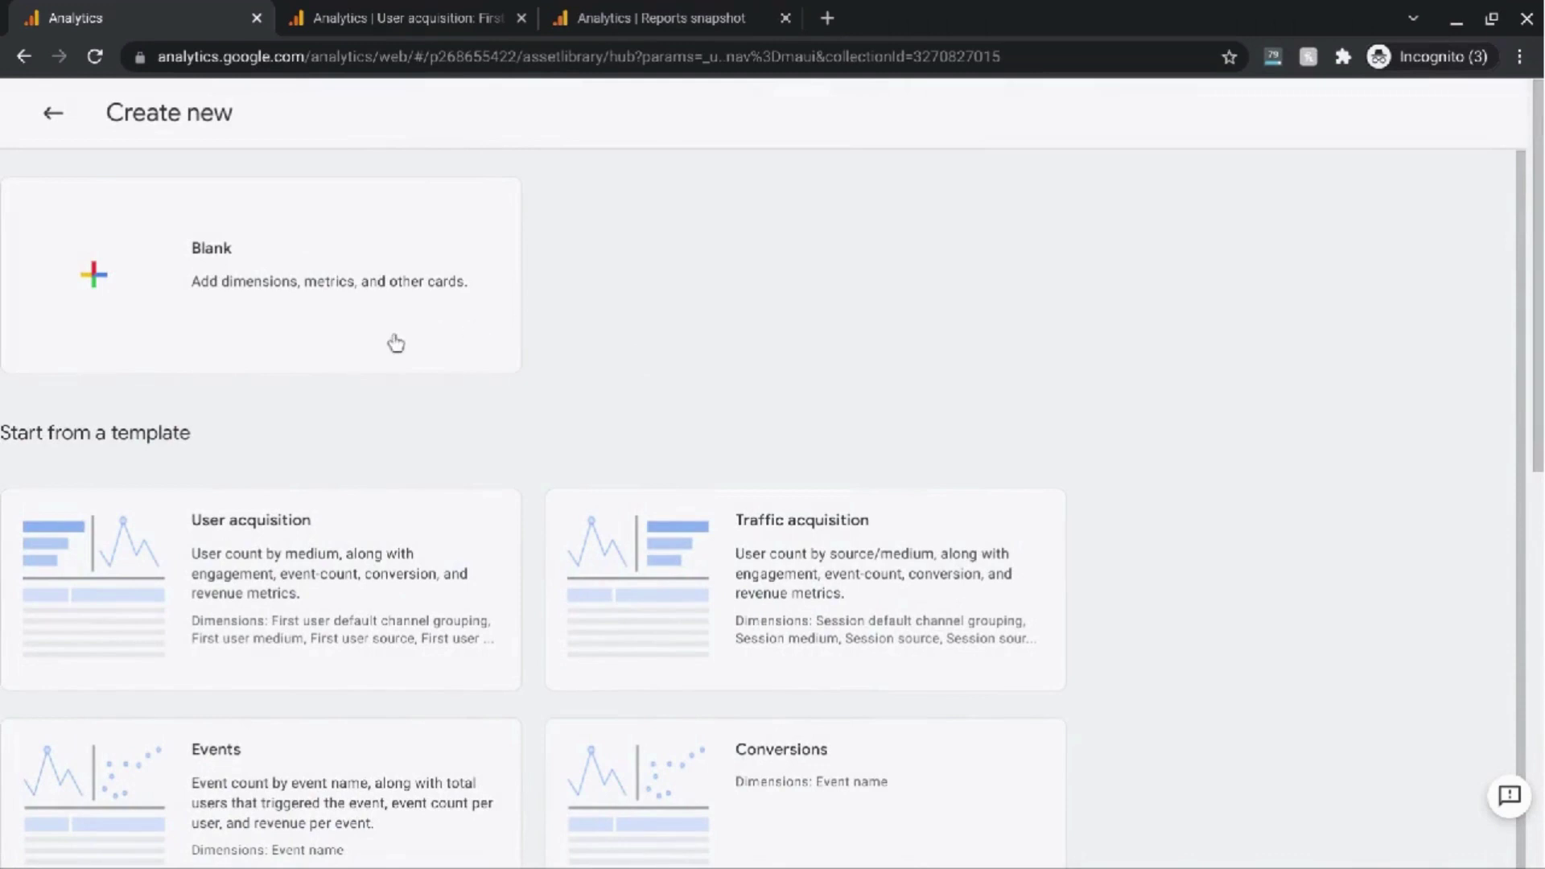
scroll(384, 388, down, 1)
scroll(380, 398, up, 1)
scroll(310, 820, down, 1)
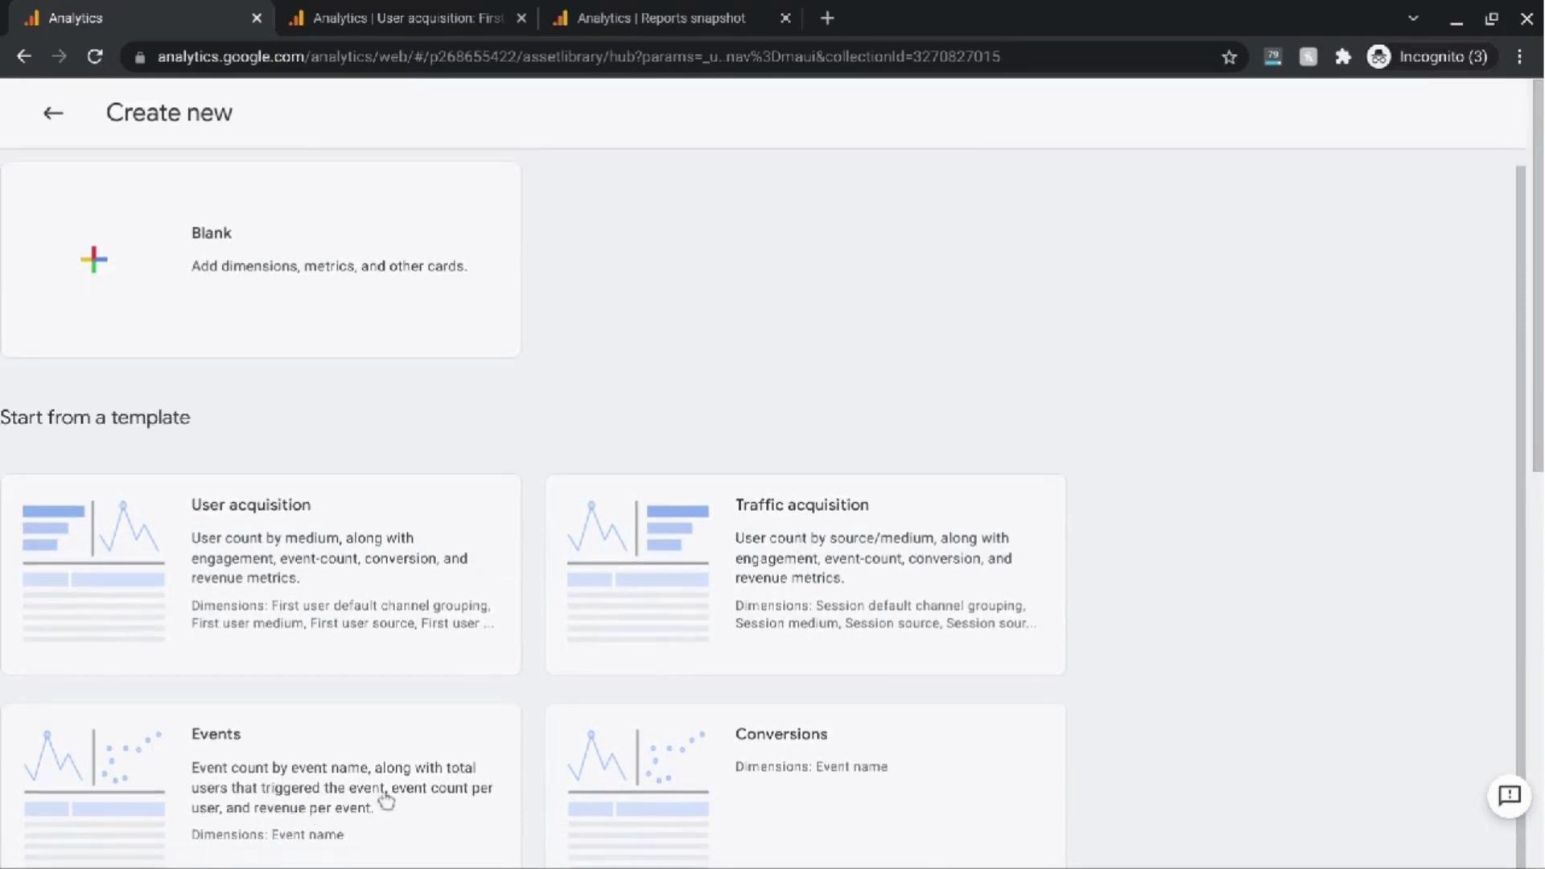
click(54, 114)
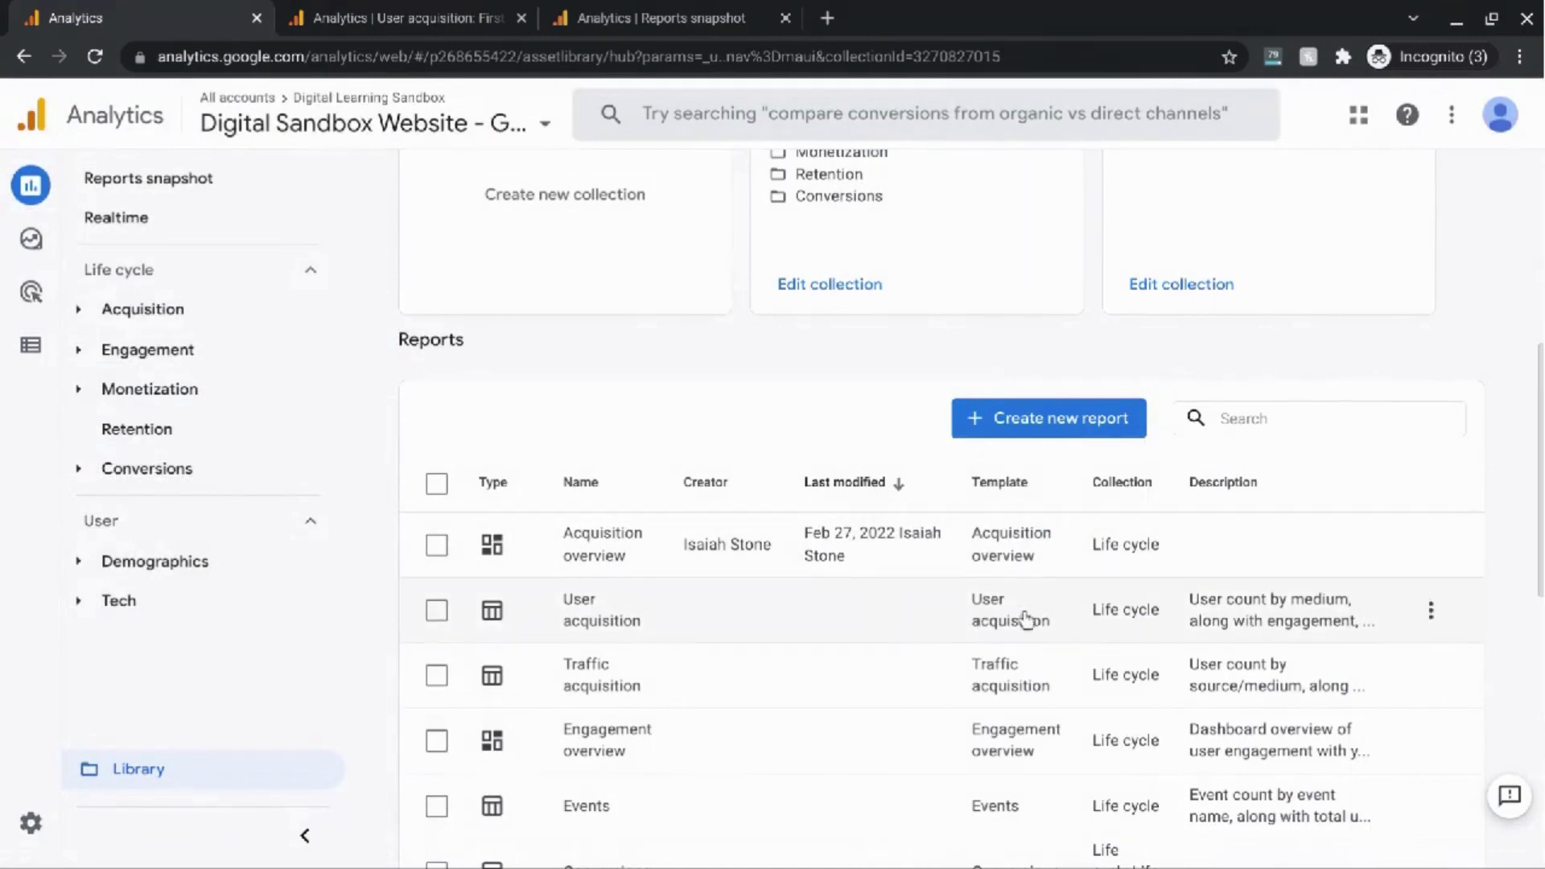
- Check the User acquisition row menu, then open User acquisition under Acquisition in the left navigation
click(1432, 613)
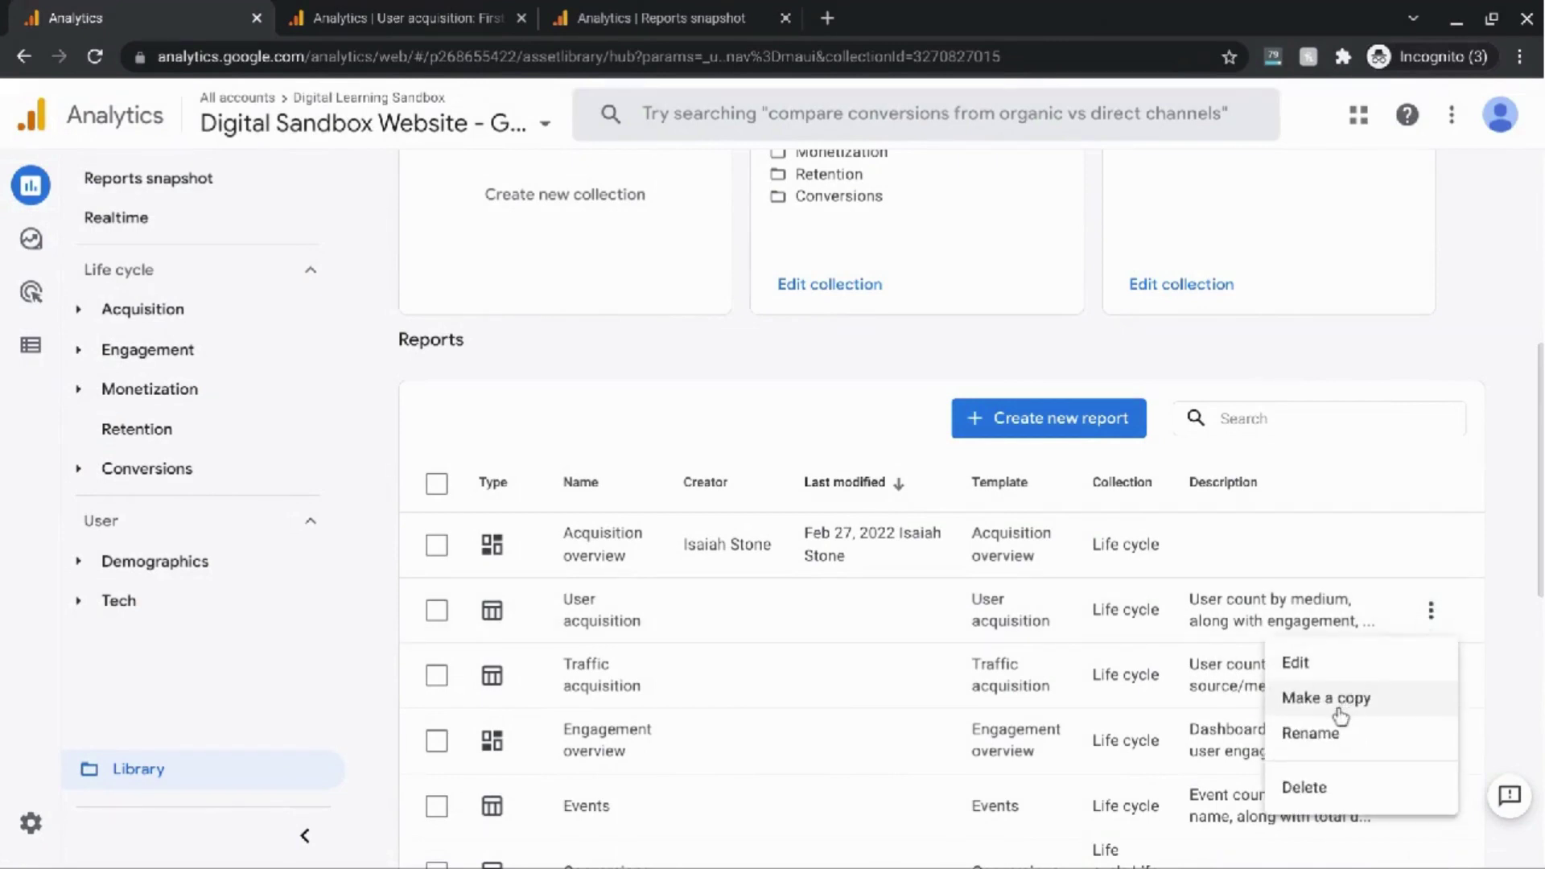
click(636, 334)
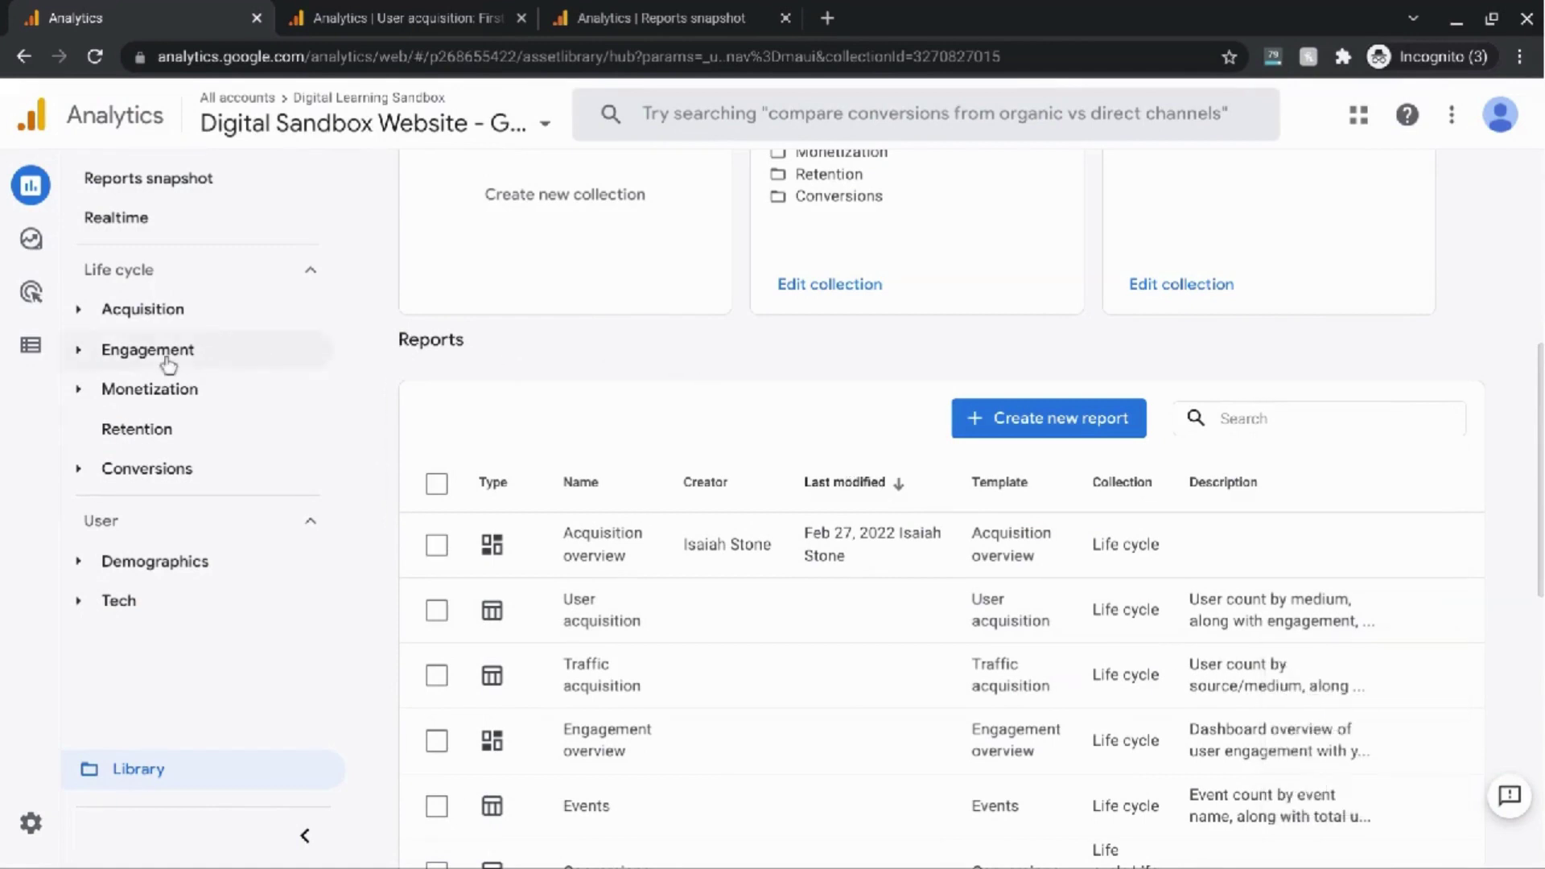
click(133, 313)
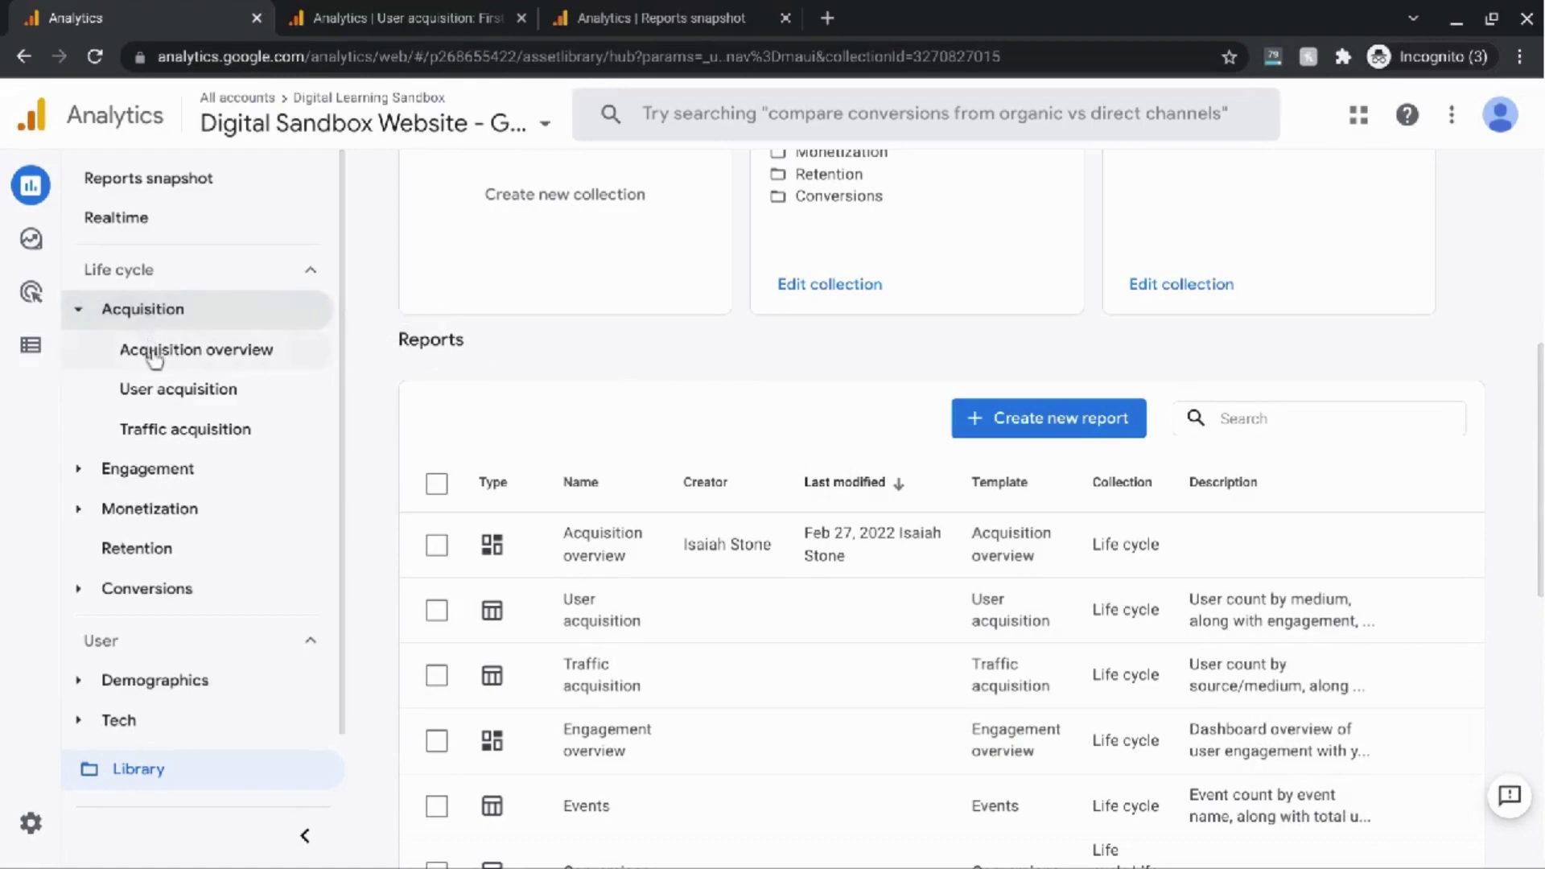
click(153, 393)
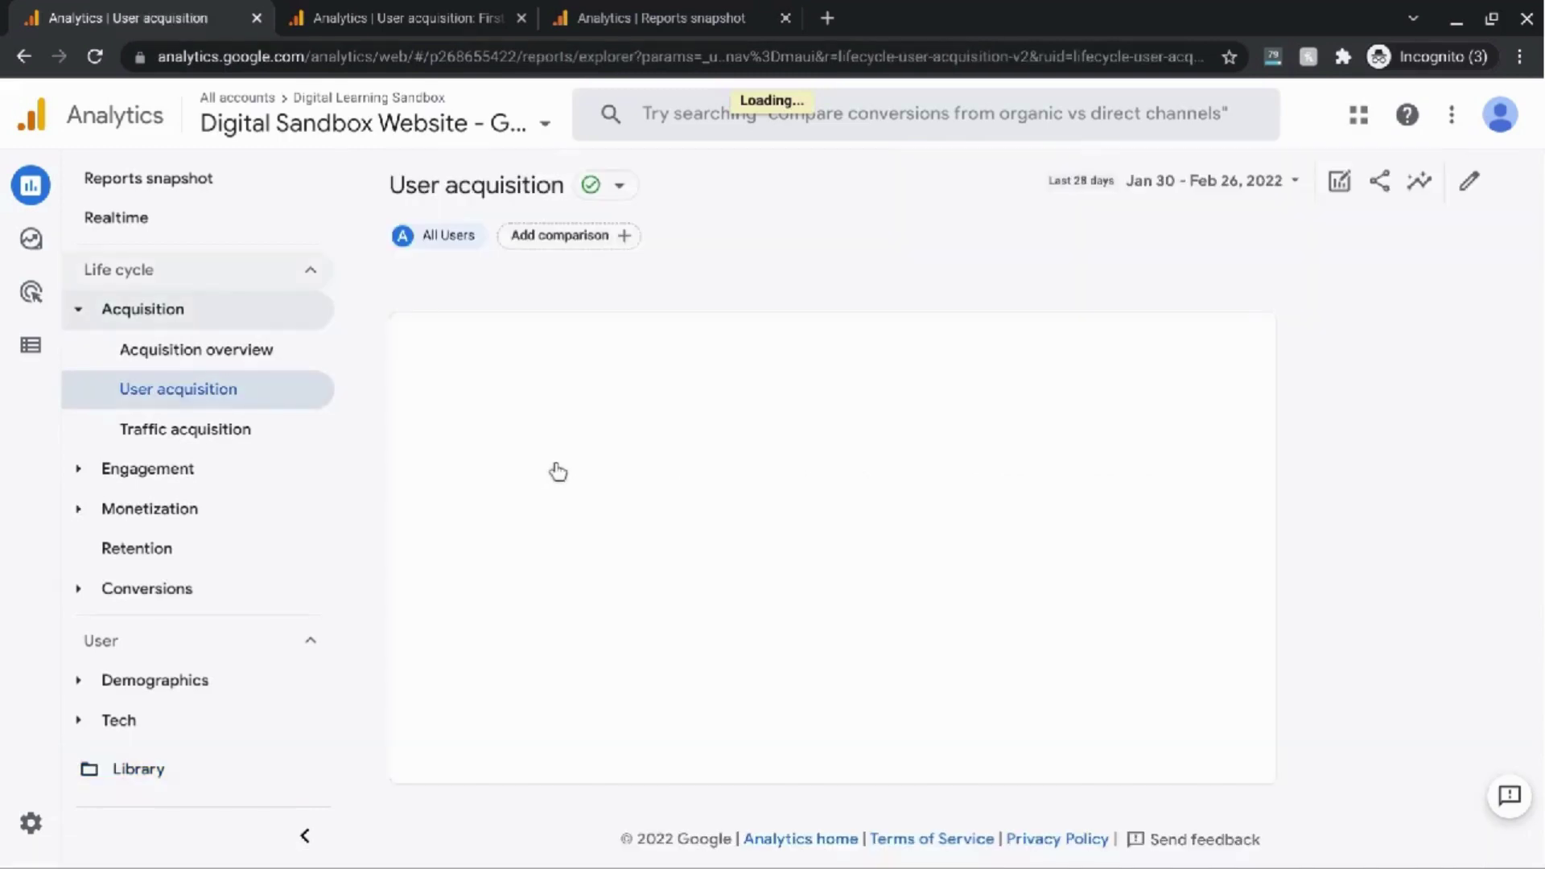
- Put the User acquisition report into Customize report mode and look over its charts and table
click(1471, 185)
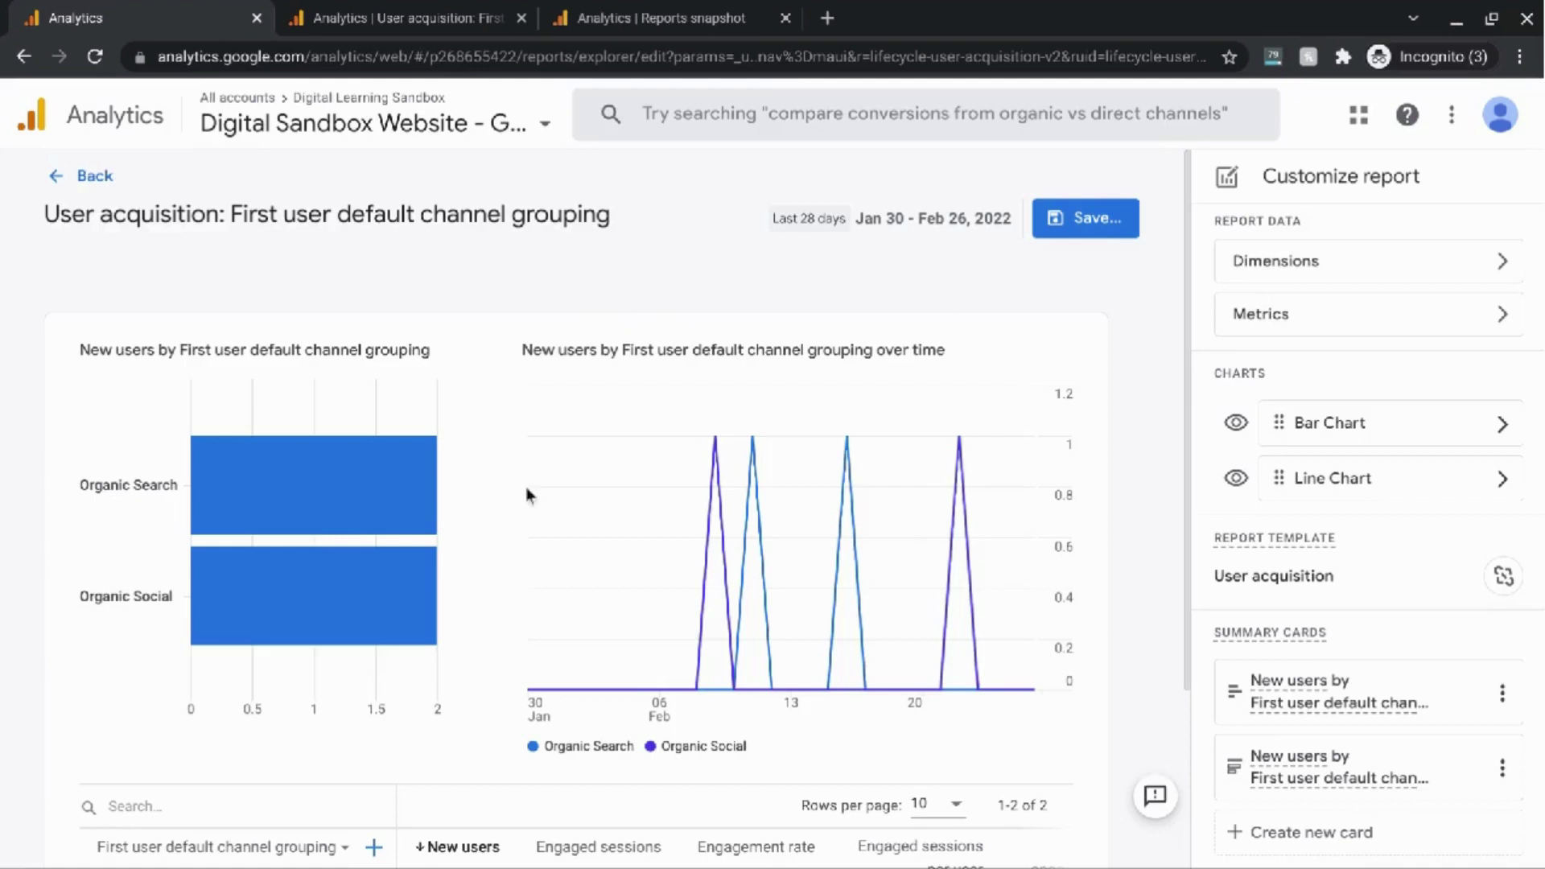
scroll(302, 459, down, 2)
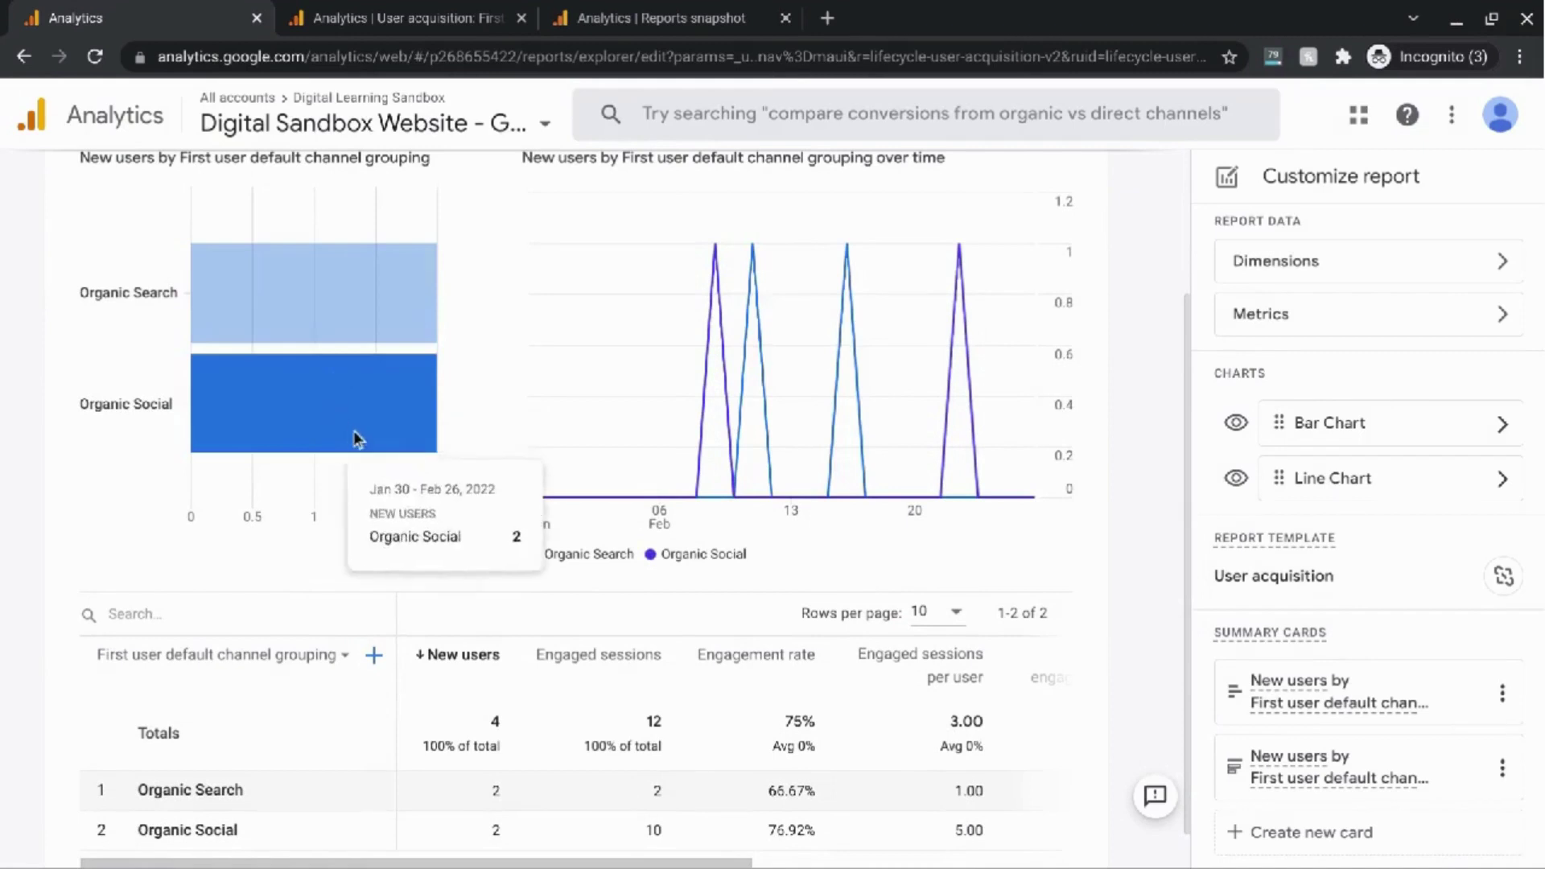
scroll(703, 476, up, 1)
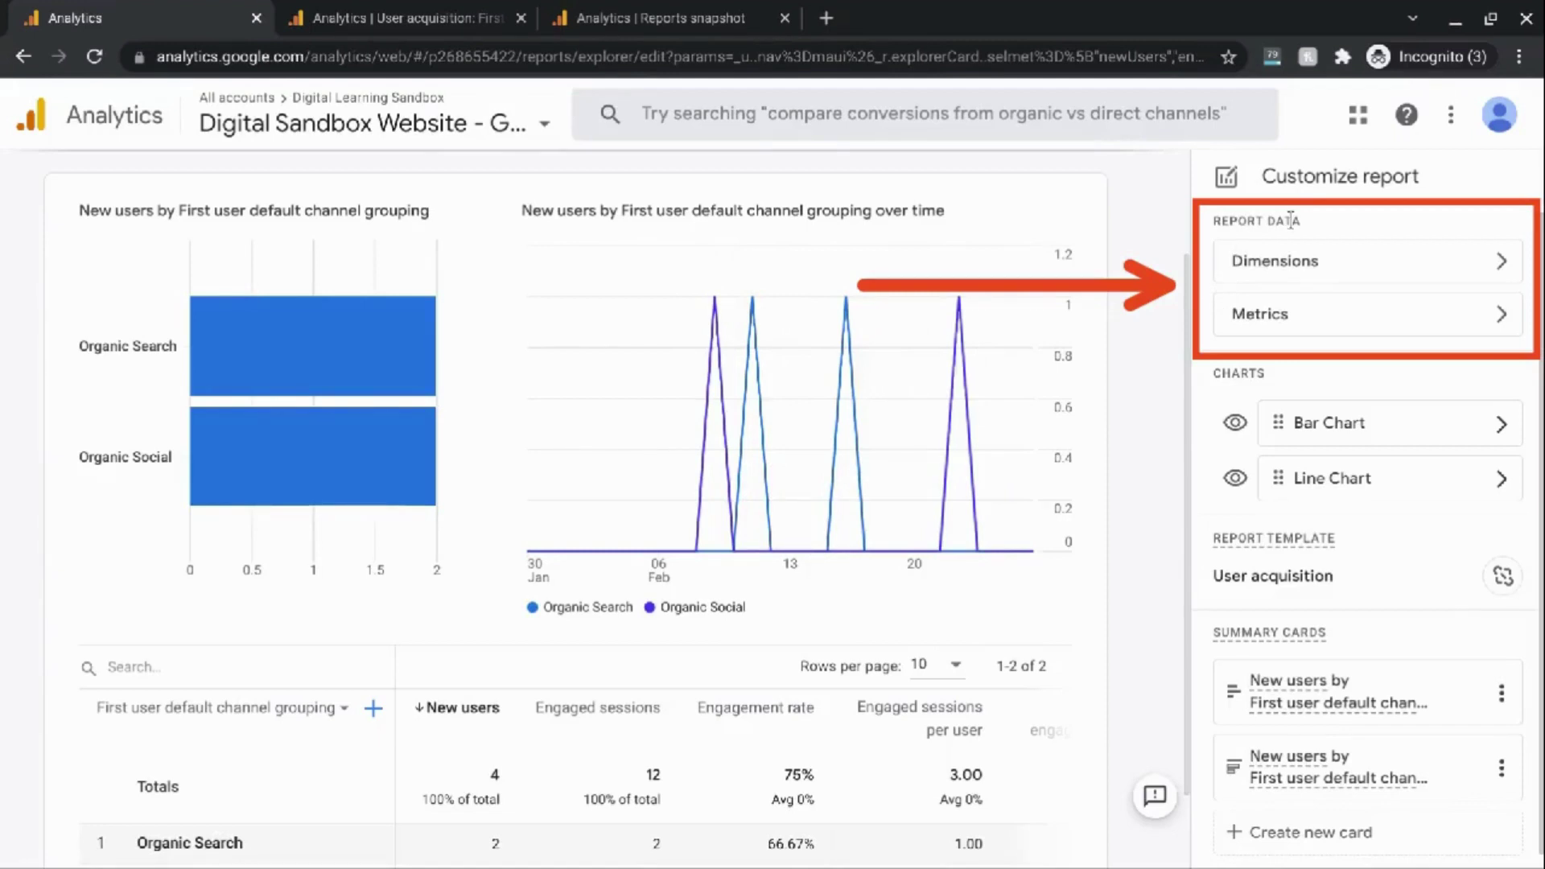
- Open Dimensions and check the options of First user default channel grouping and First user source platform
click(1283, 265)
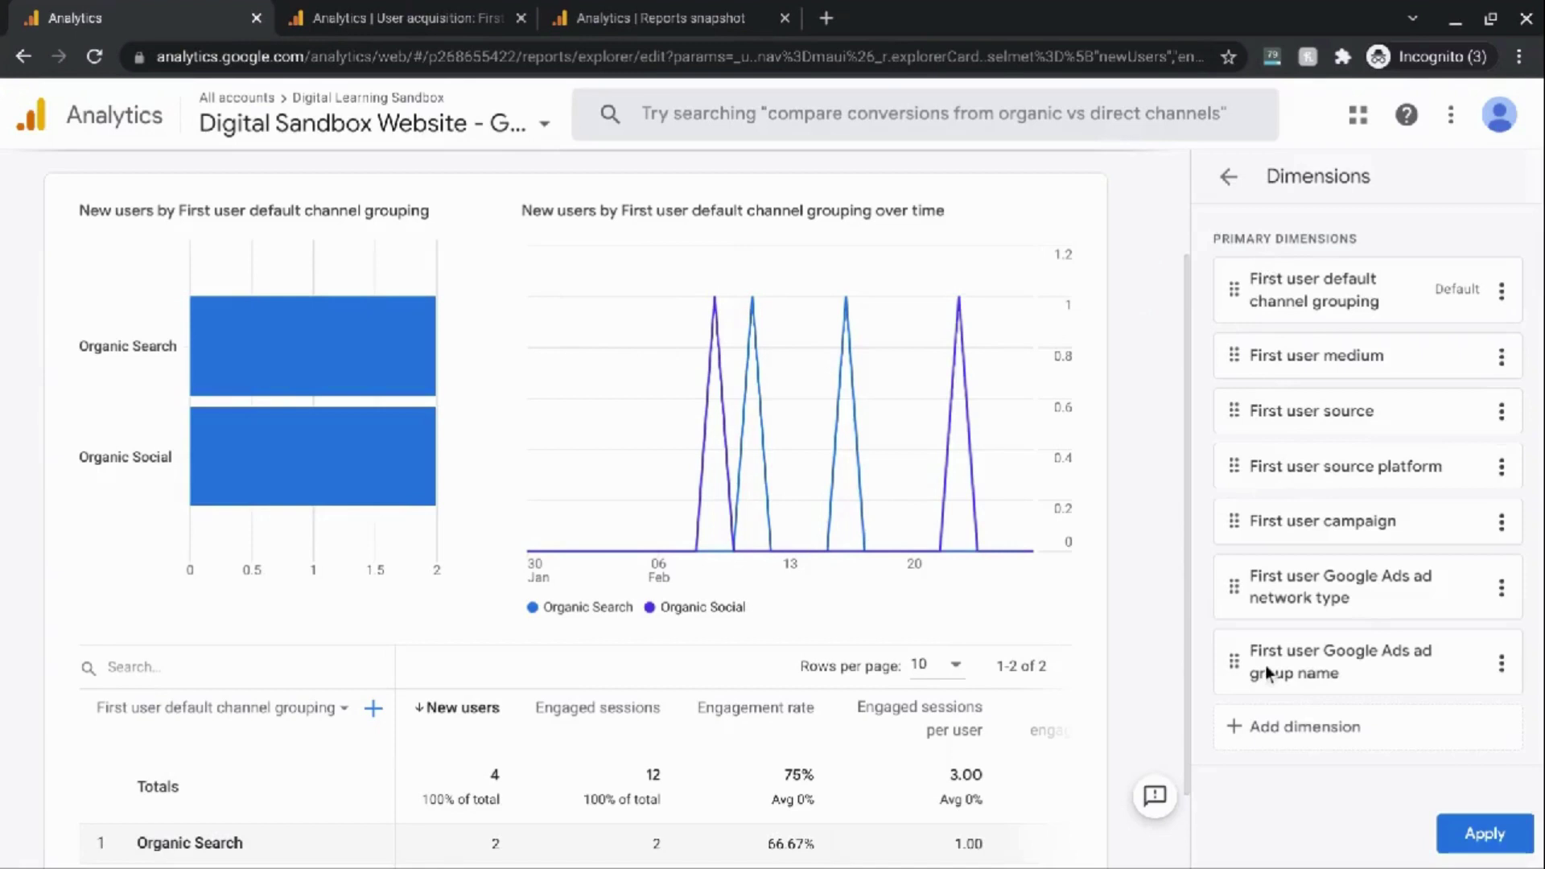
click(1501, 291)
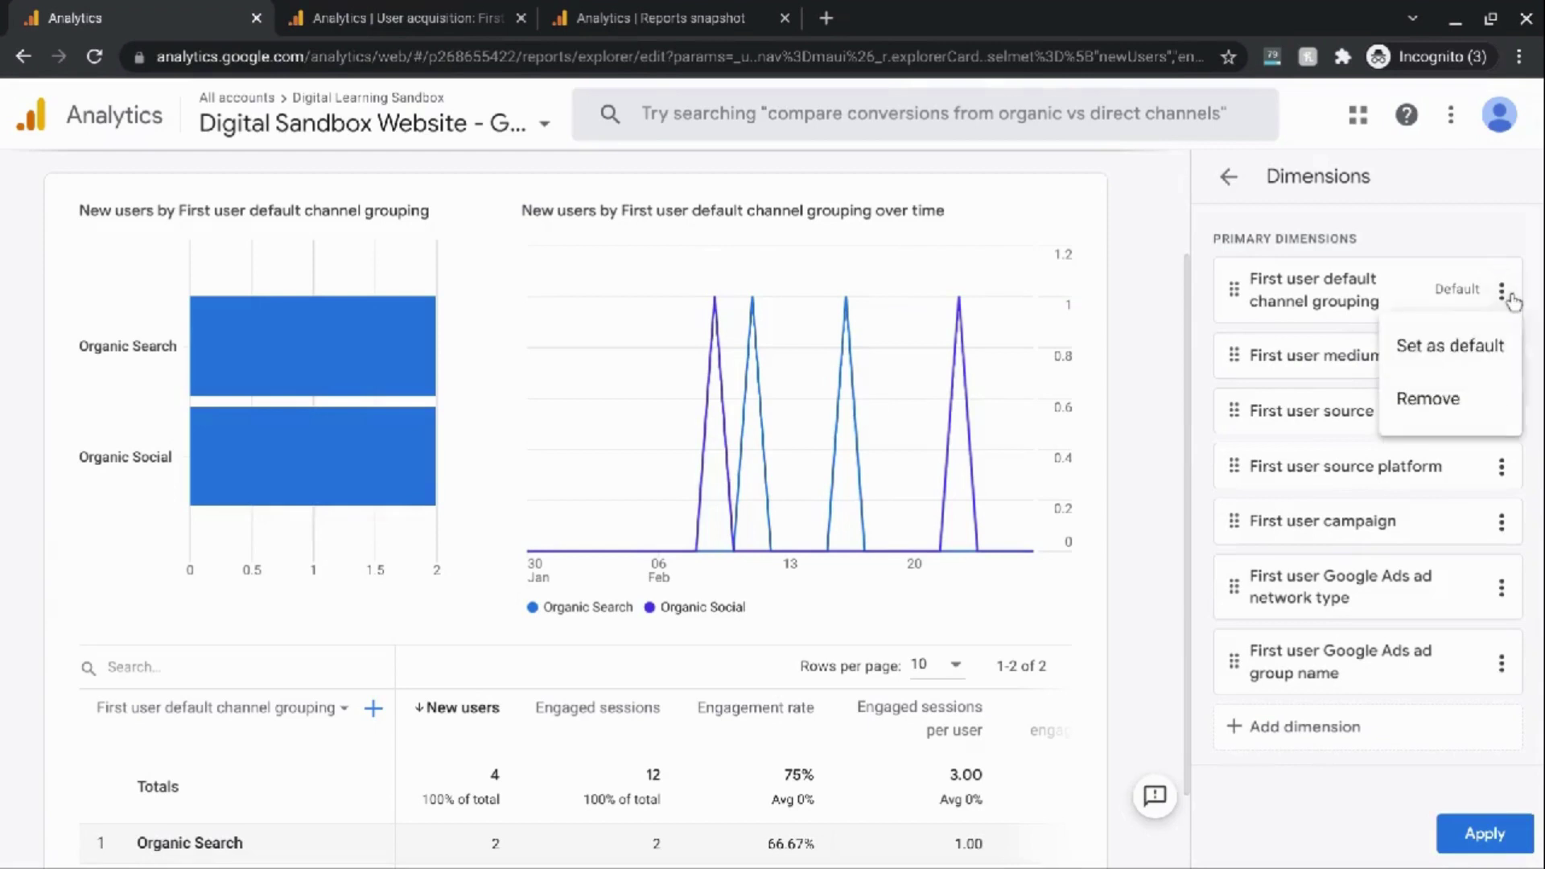
click(1501, 467)
click(1501, 467)
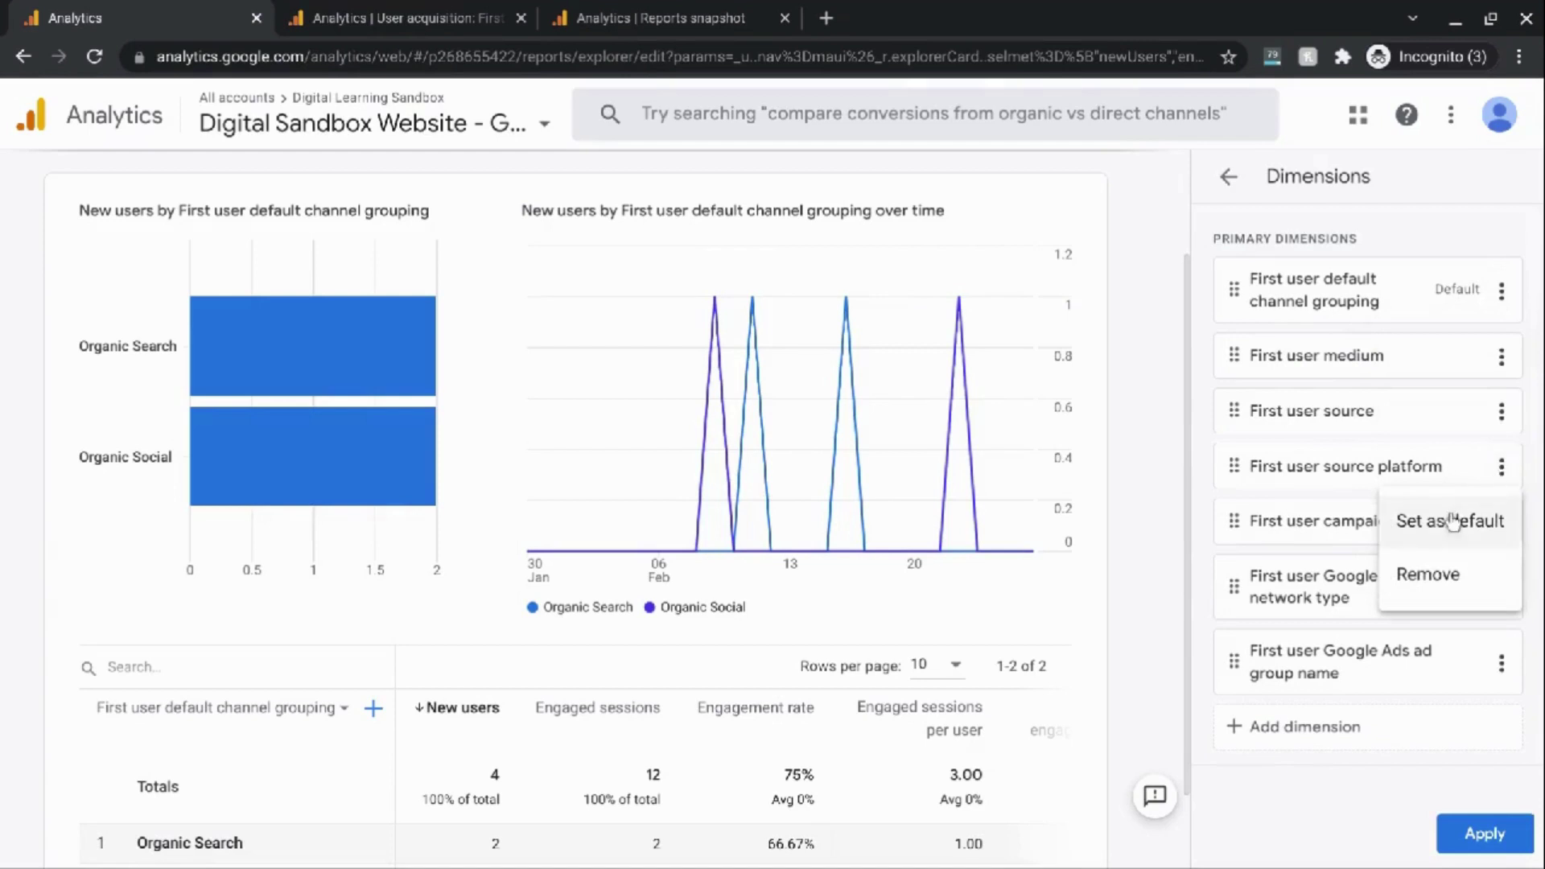
click(1233, 298)
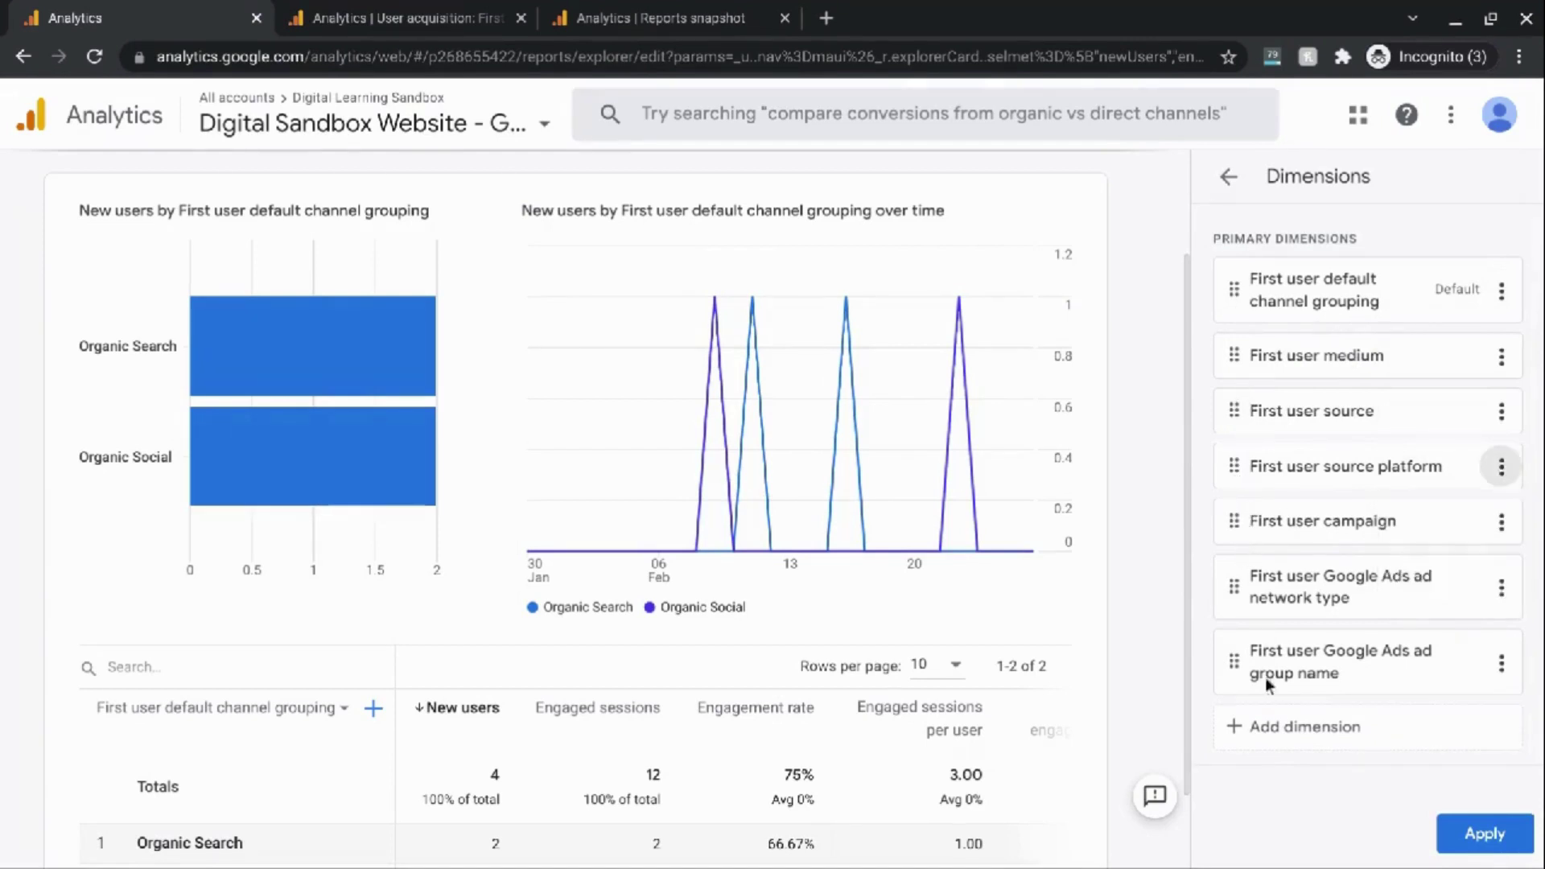
- Add Page title and screen name as a dimension and return to the customization settings
click(1279, 727)
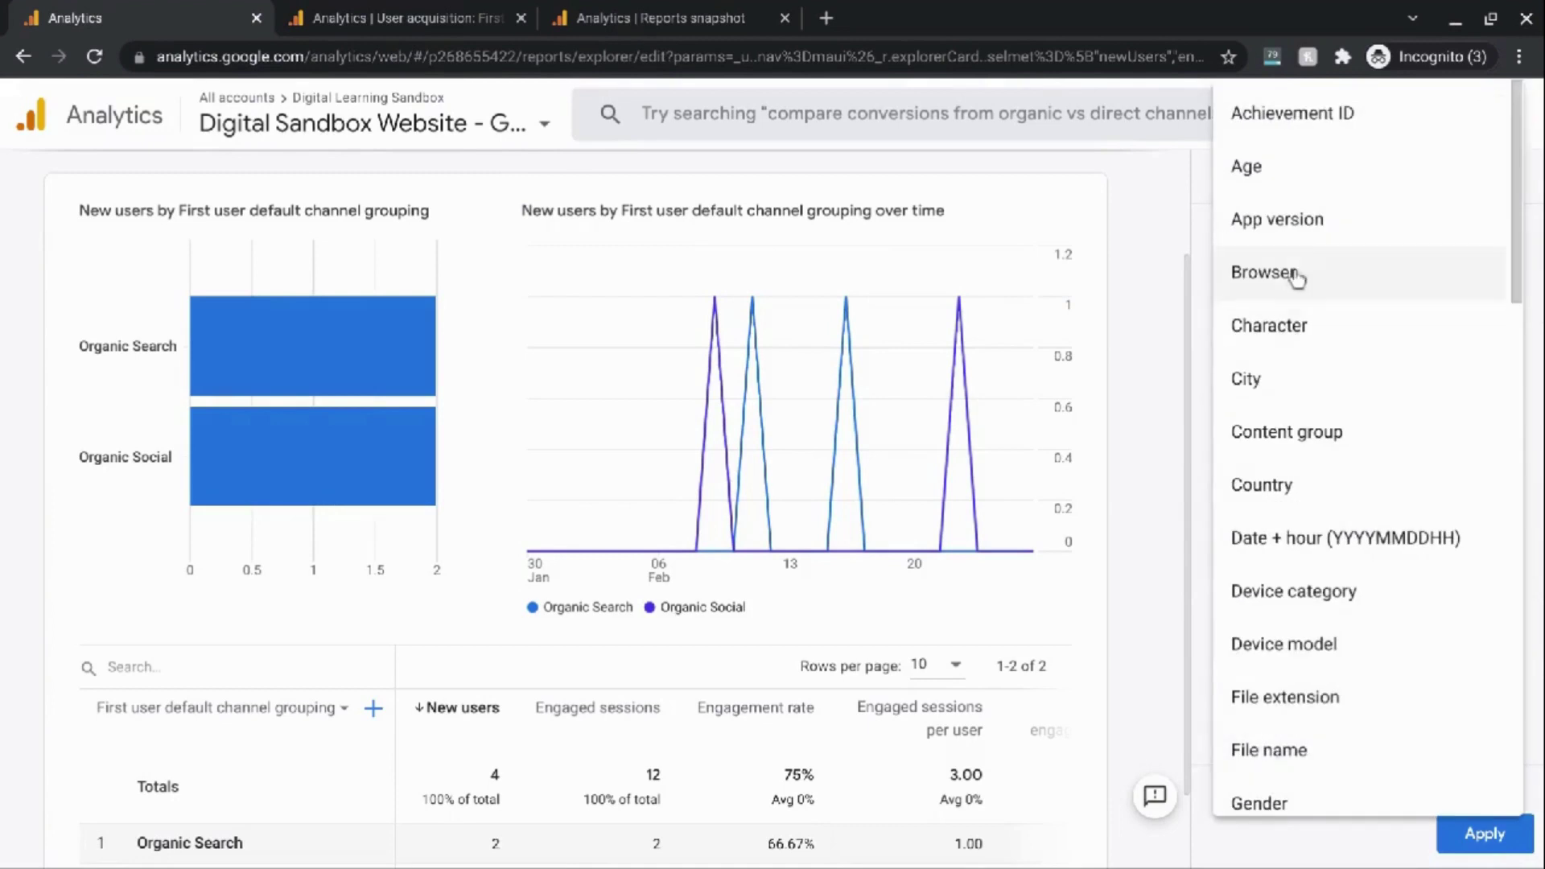
scroll(1297, 276, down, 10)
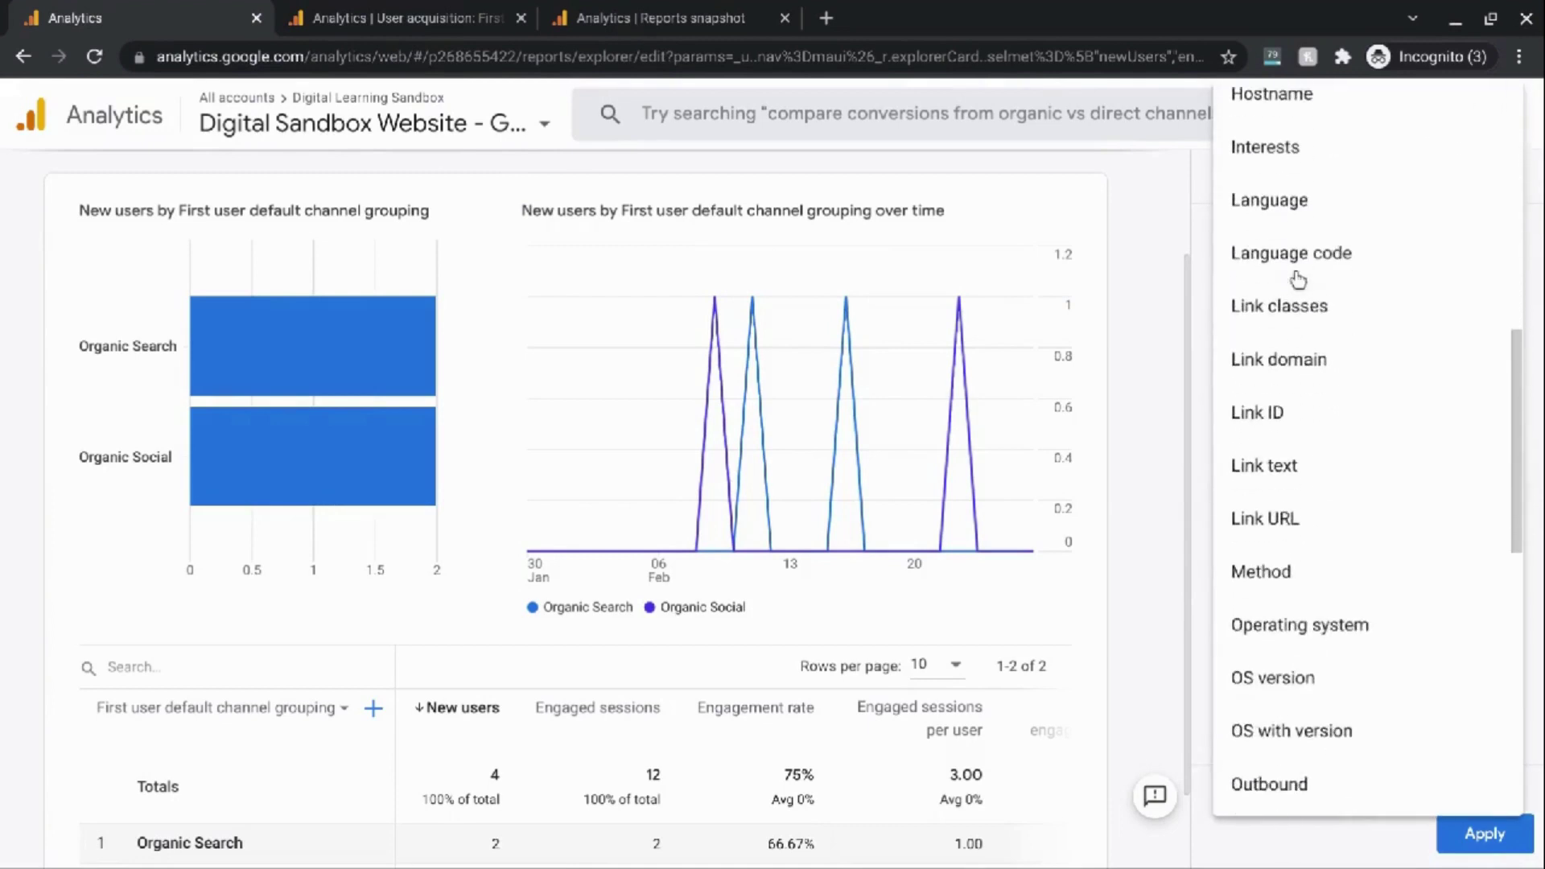
scroll(1297, 279, down, 10)
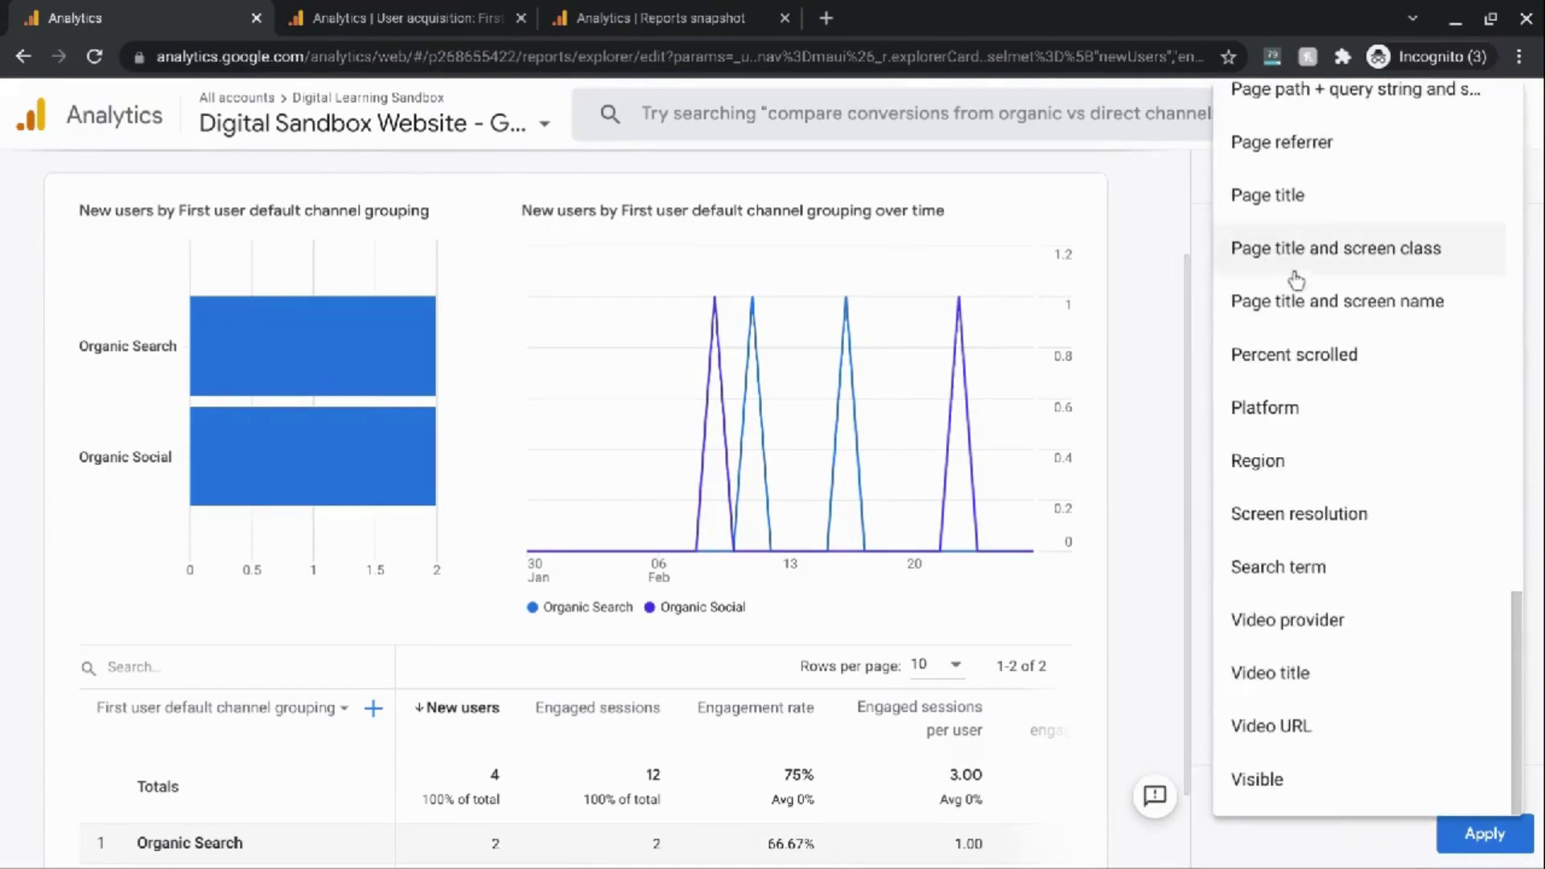
click(1296, 301)
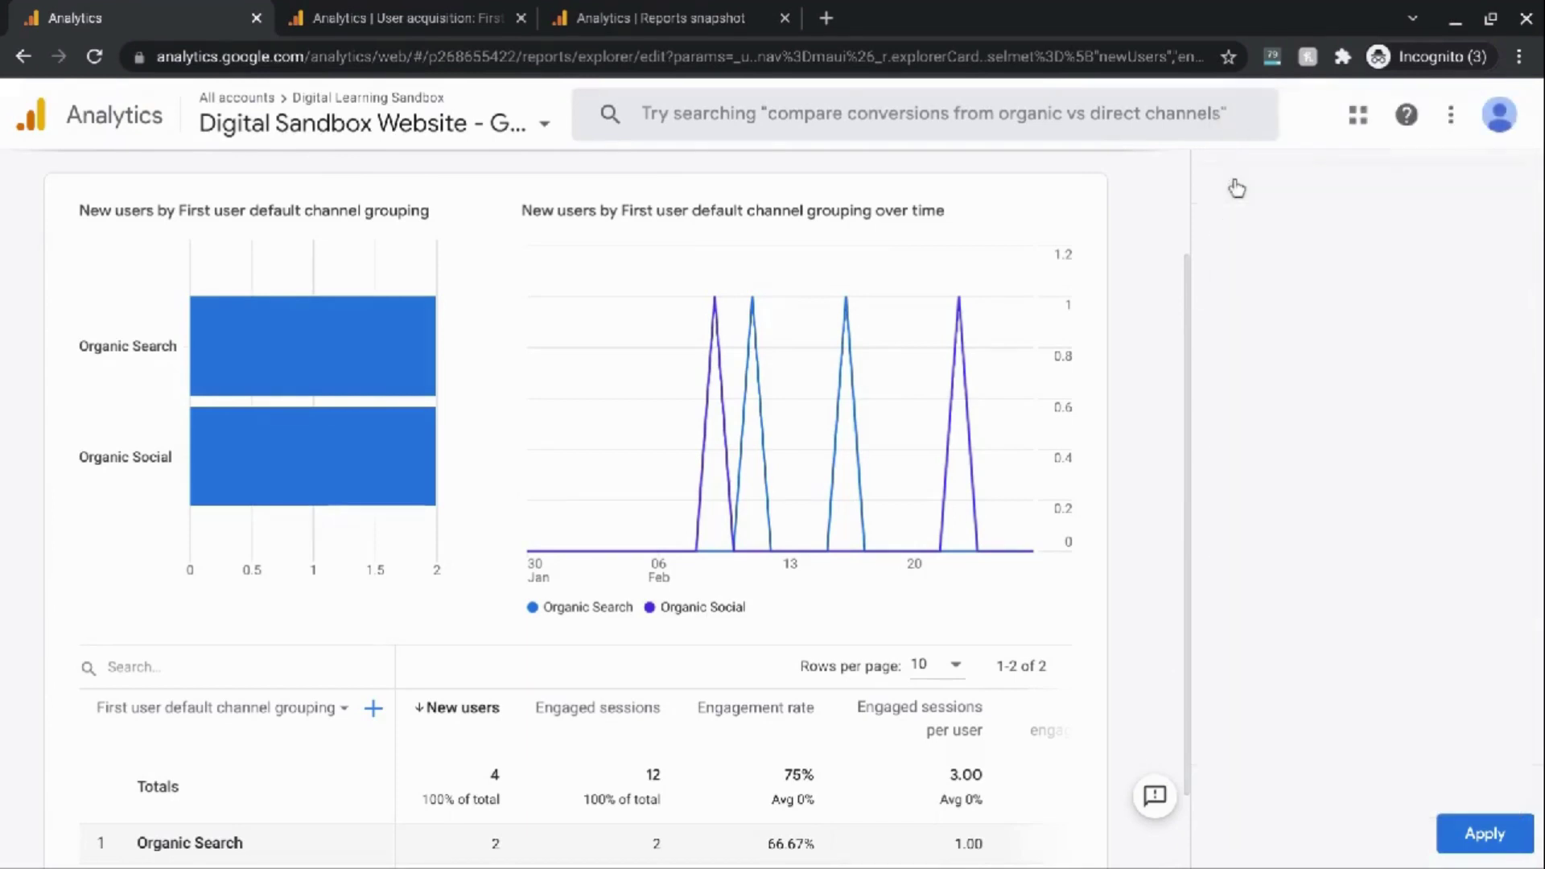
click(1237, 188)
- Open the Metrics settings and view the Add metric list without adding any
click(1273, 315)
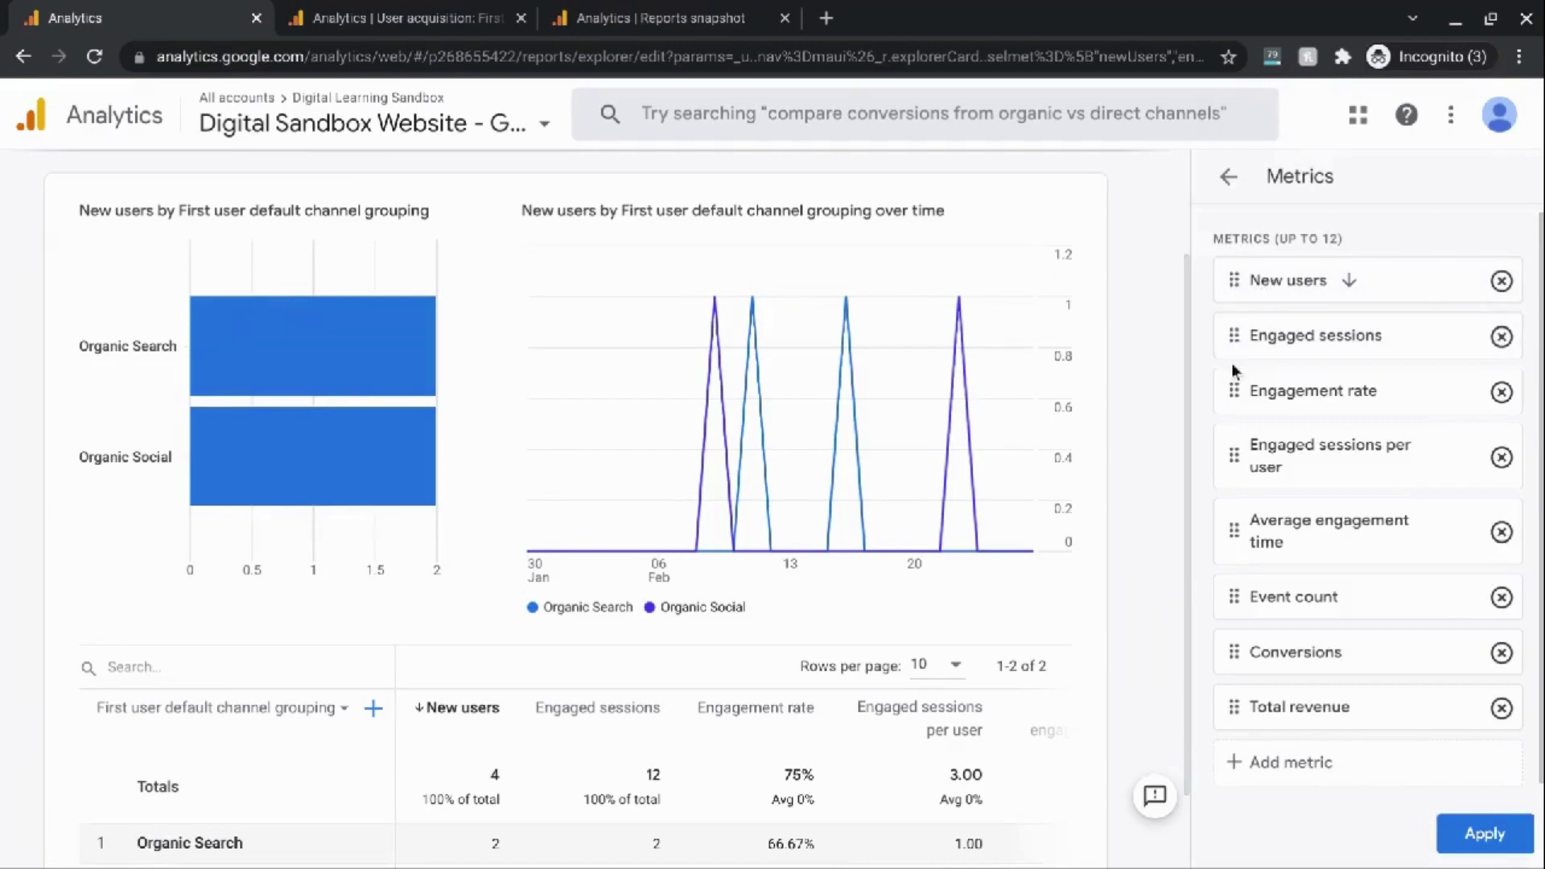
click(1243, 766)
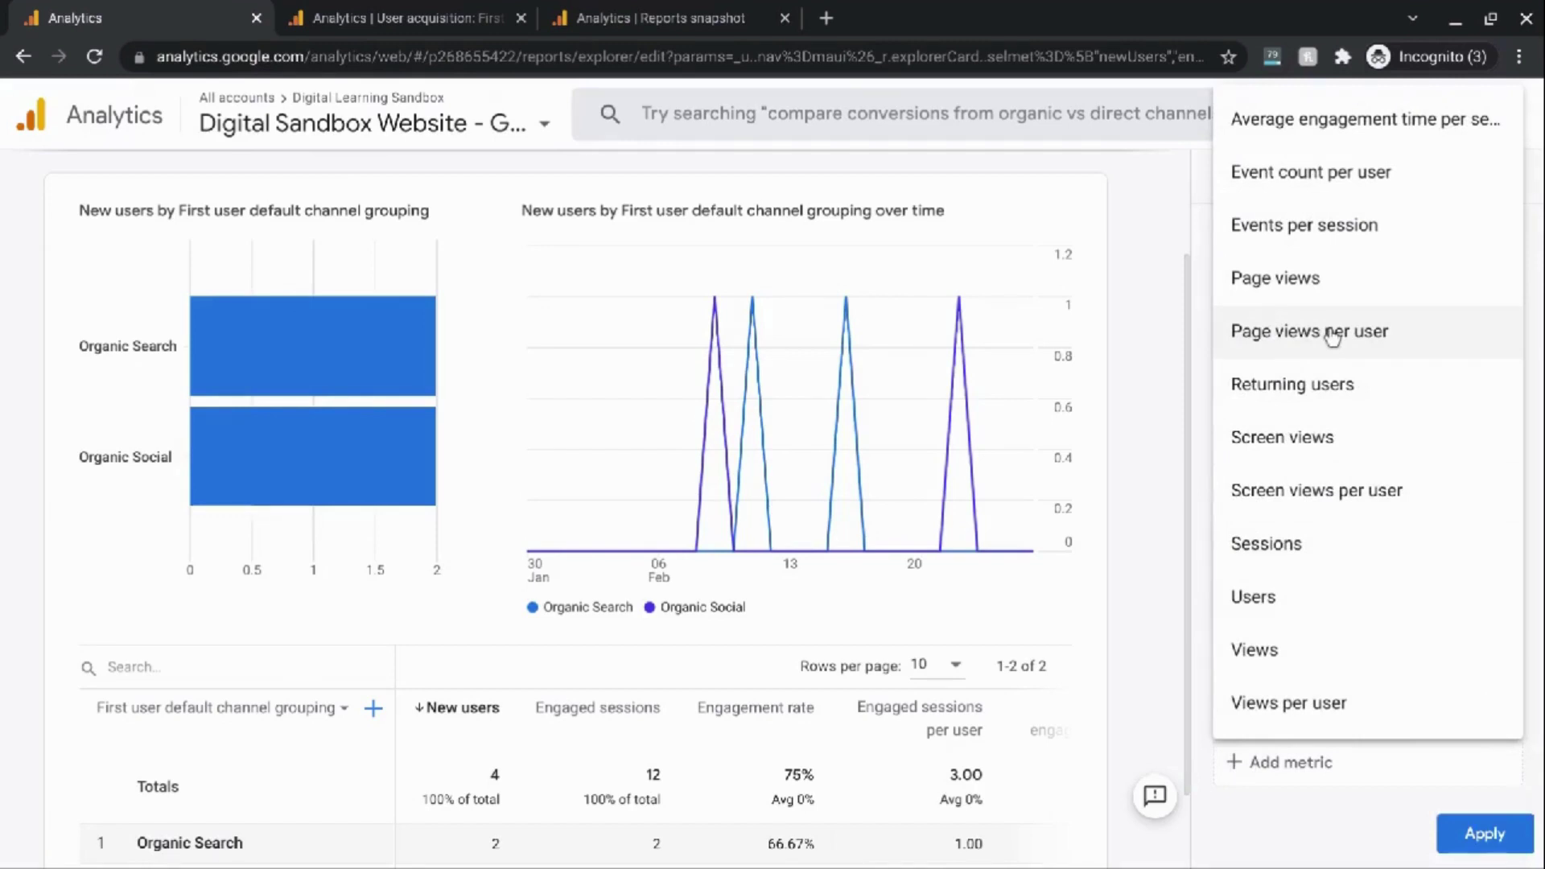
click(1199, 318)
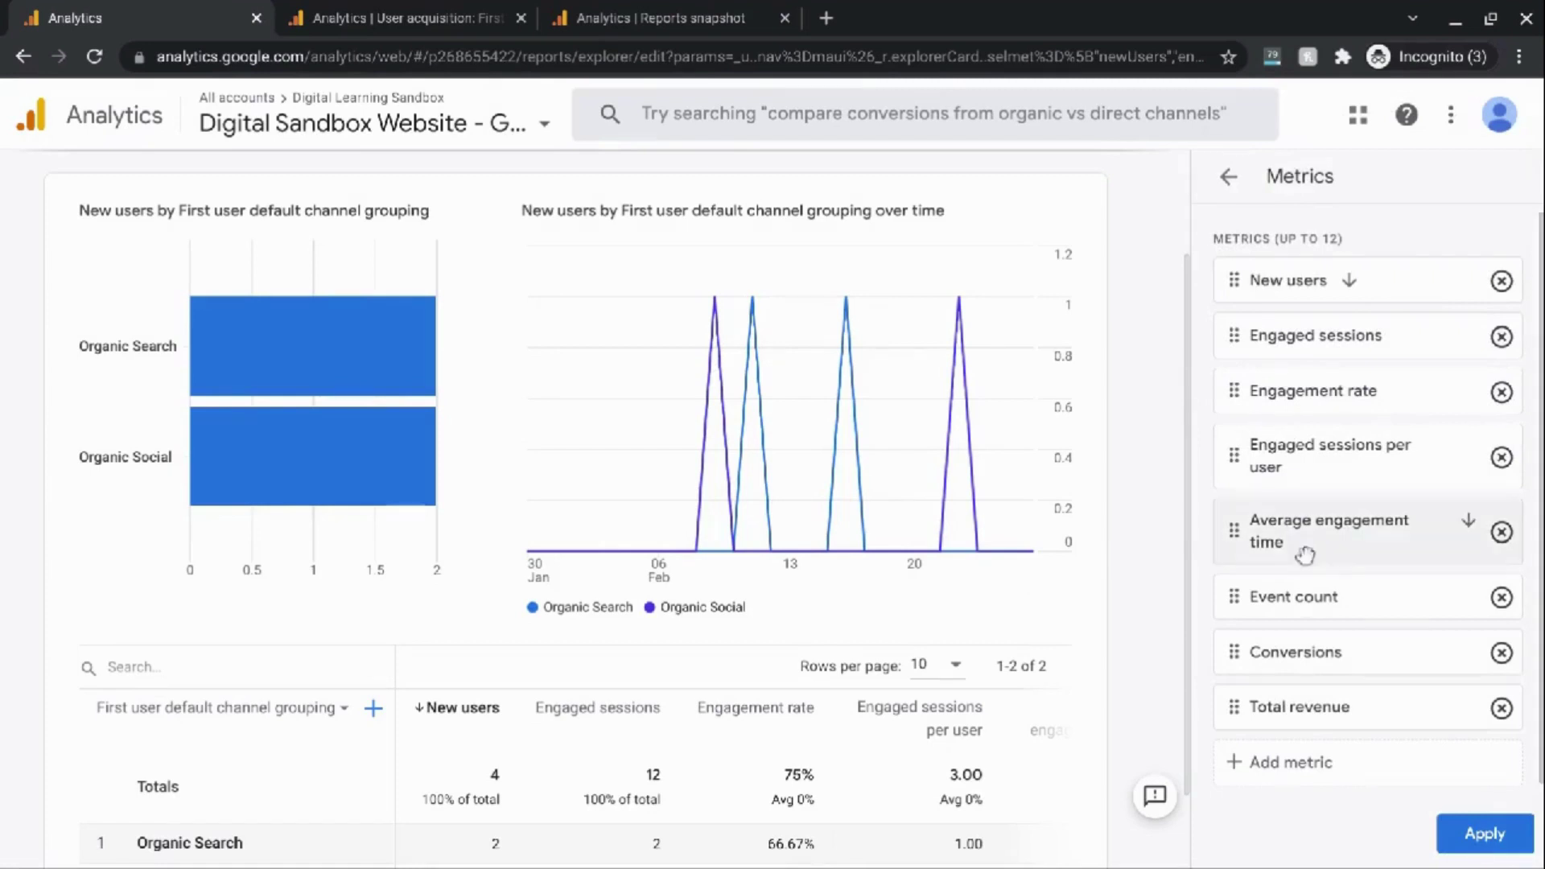
- Mark Engaged sessions as the sort metric in place of New users
scroll(575, 483, up, 2)
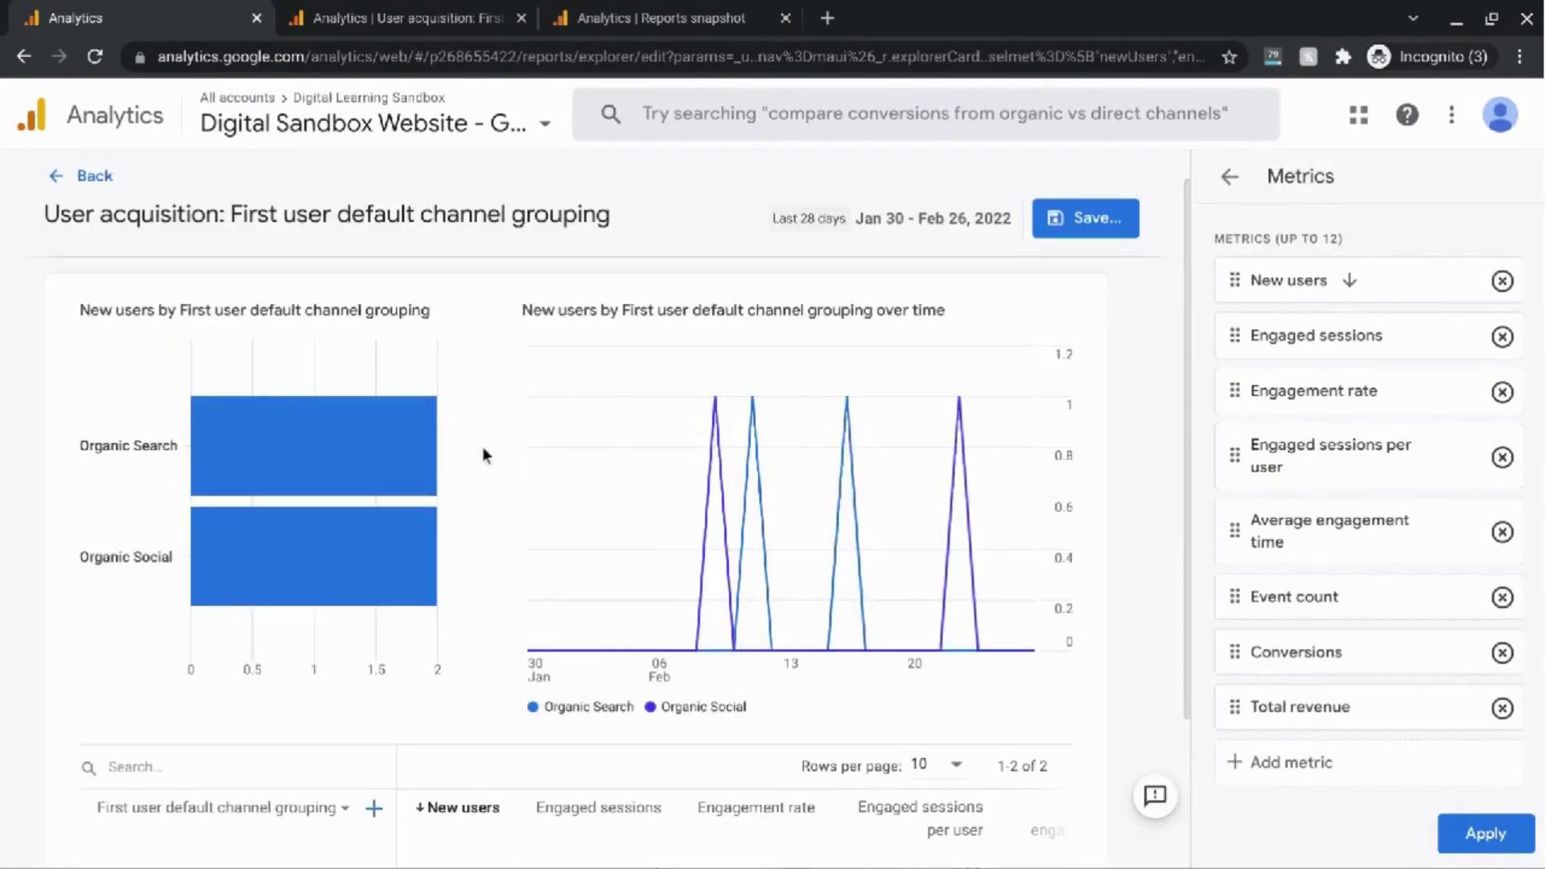
mouse_move(431, 448)
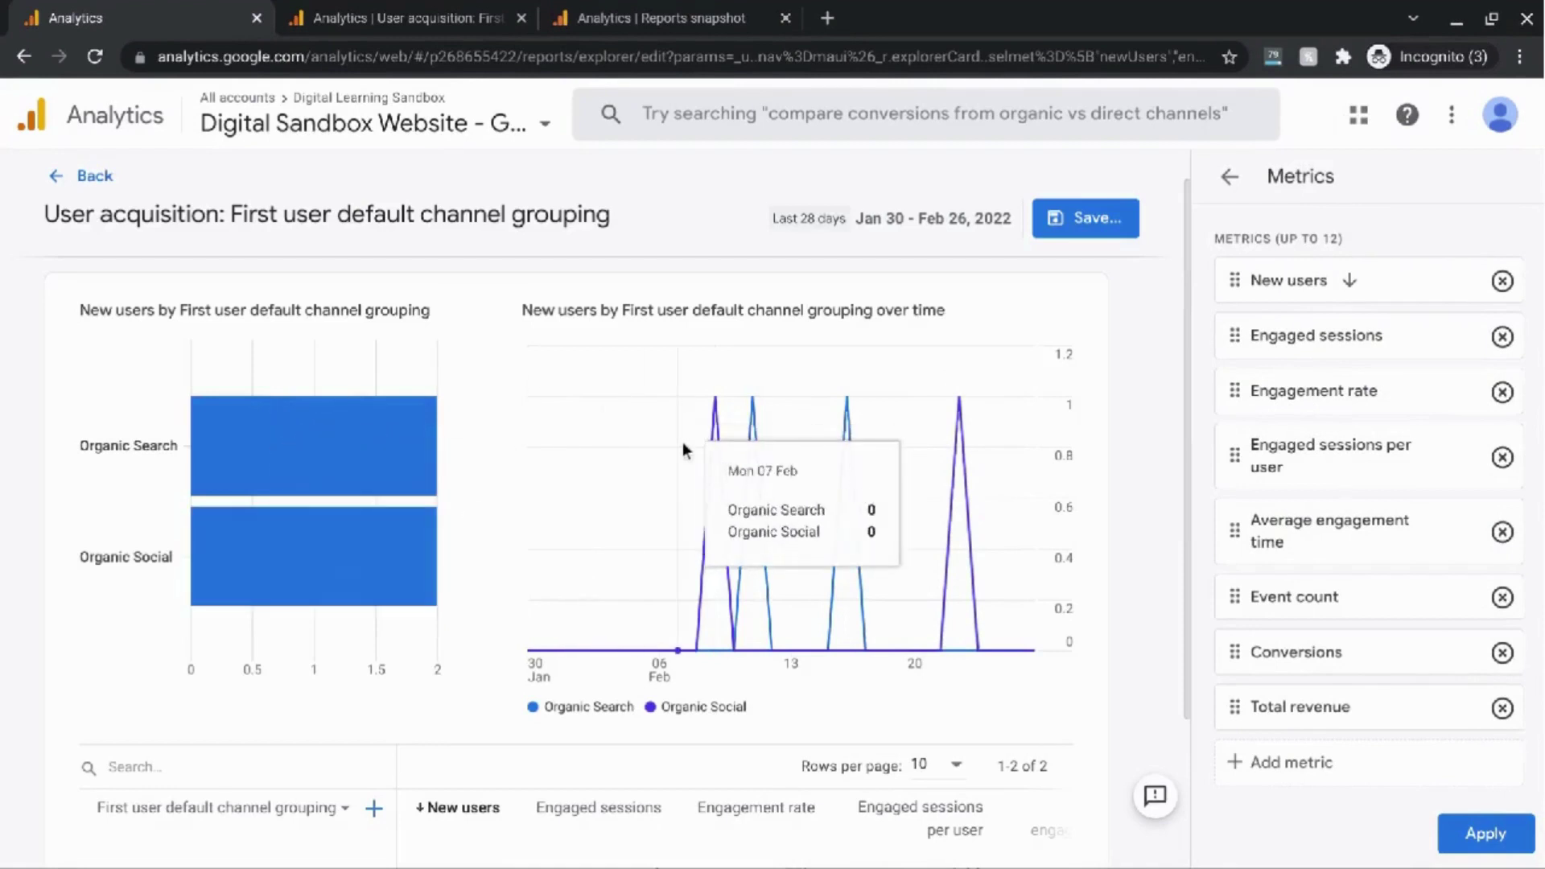
scroll(679, 459, down, 2)
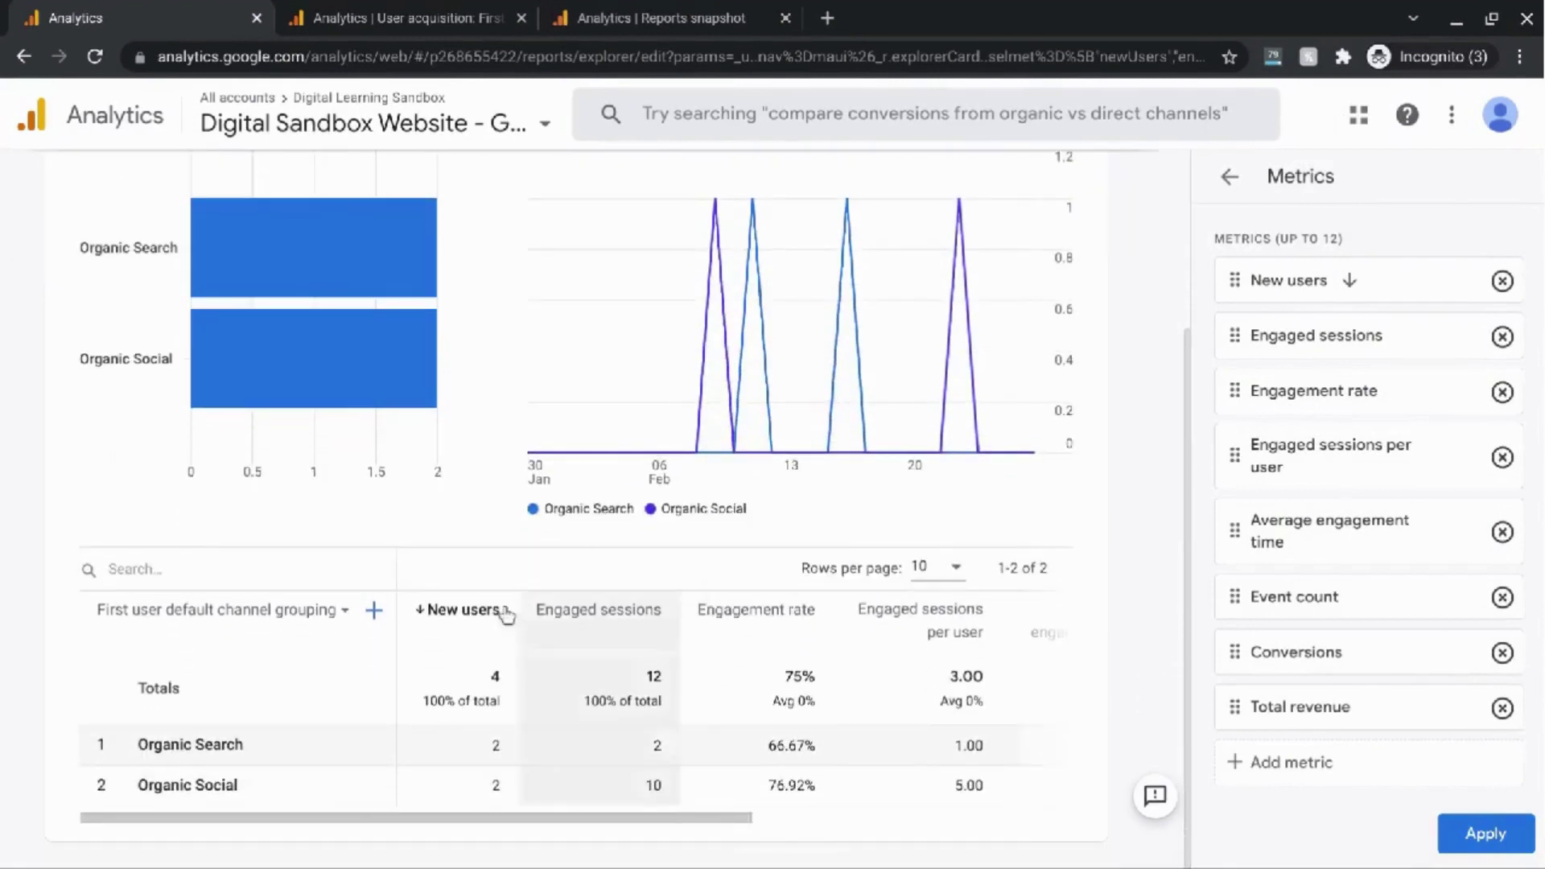
mouse_move(523, 638)
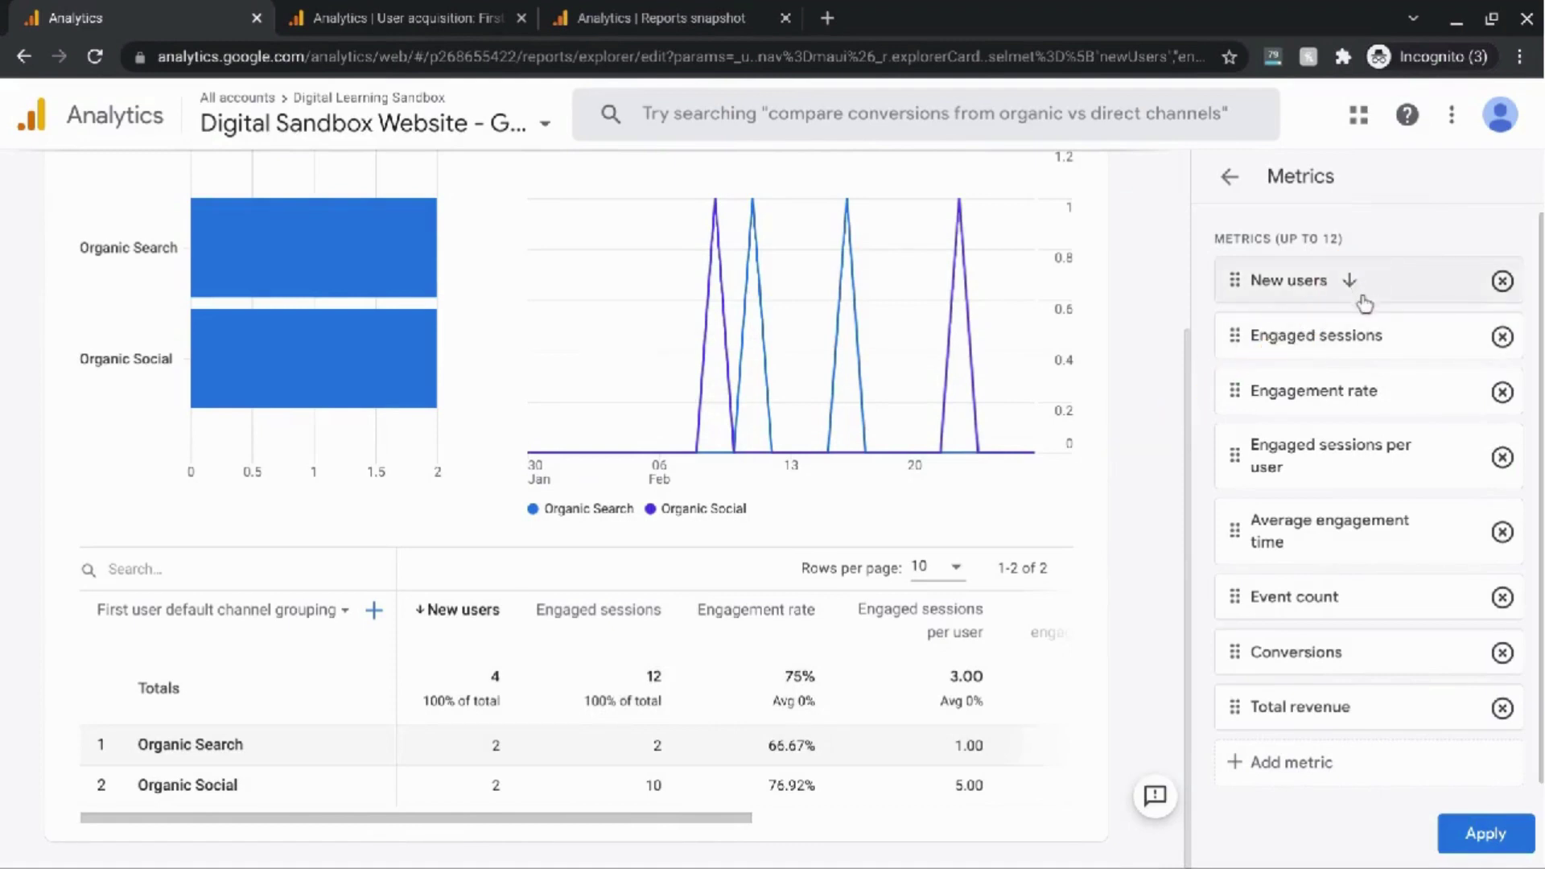
mouse_move(1367, 331)
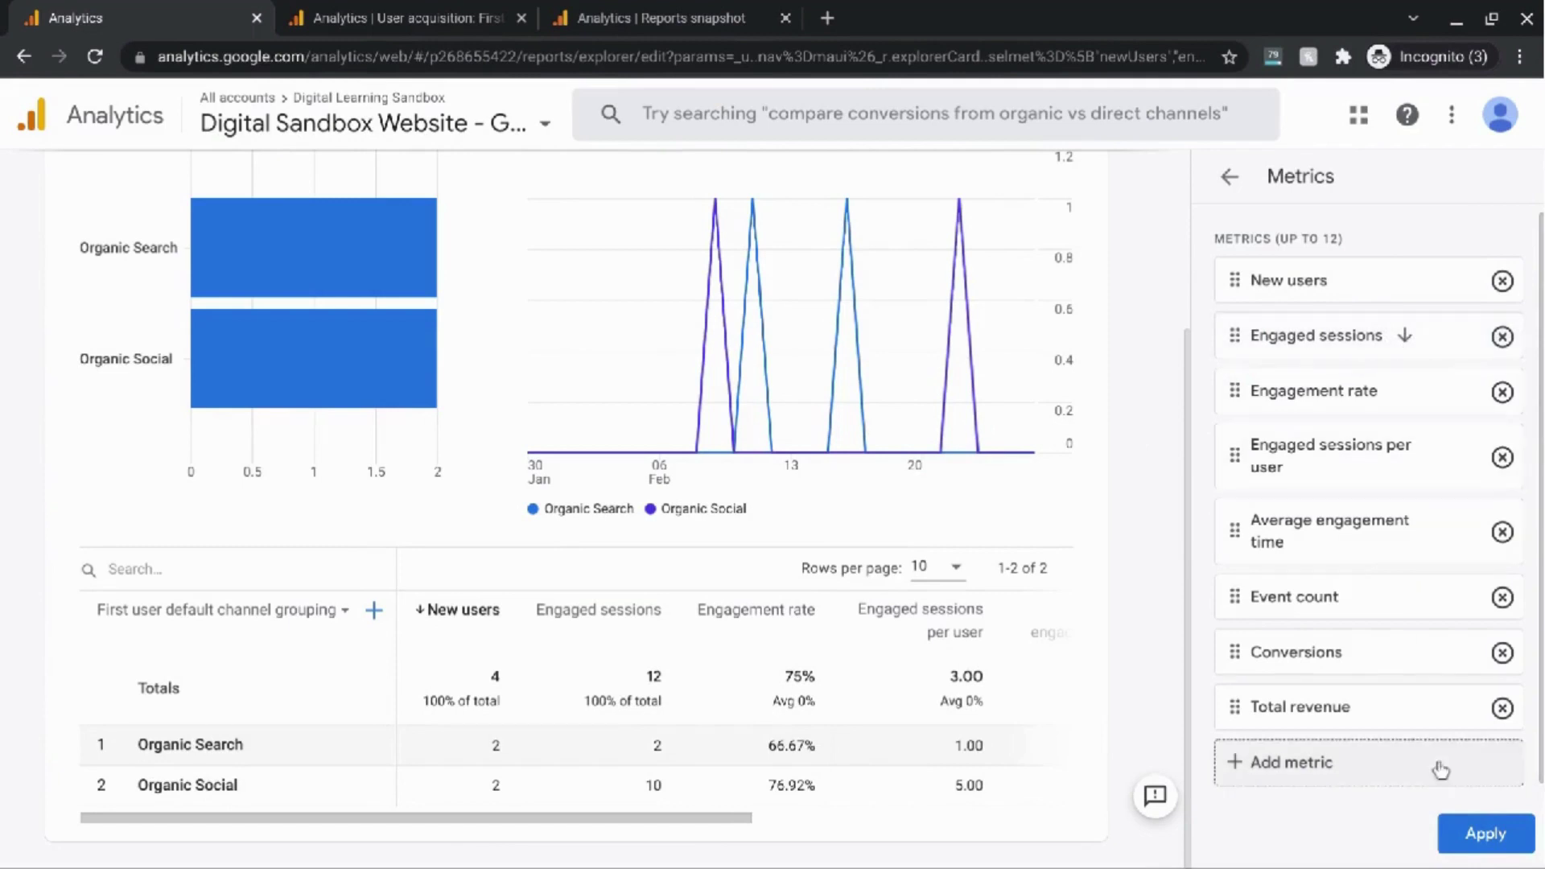
- Apply the Engaged sessions metric, review the charts and table with Organic Social leading, then reopen the metrics list
click(1484, 834)
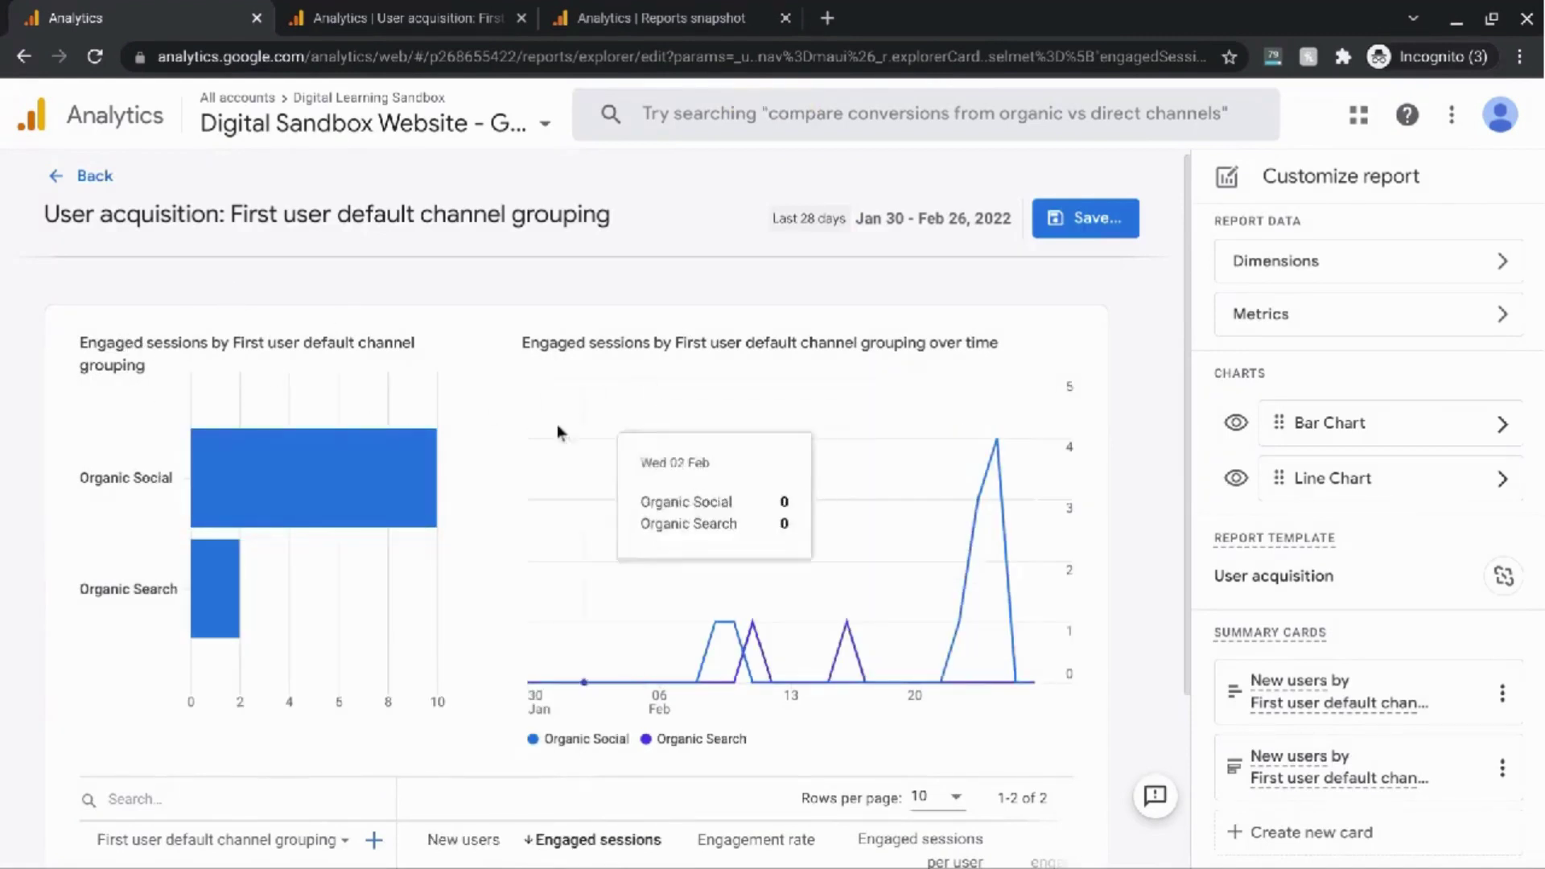
scroll(213, 517, down, 1)
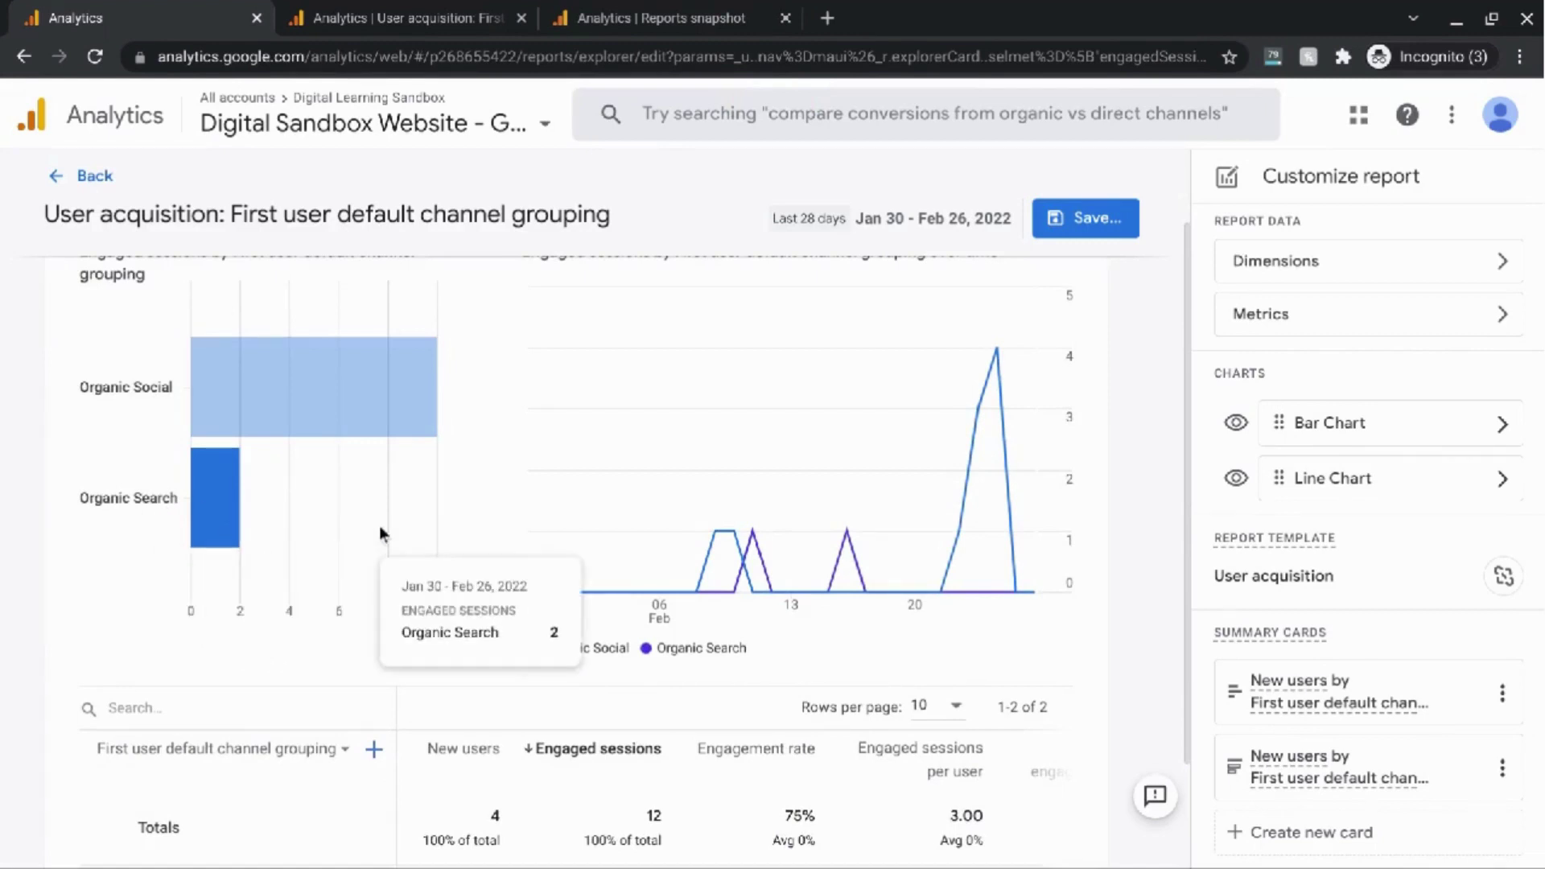
scroll(656, 477, up, 1)
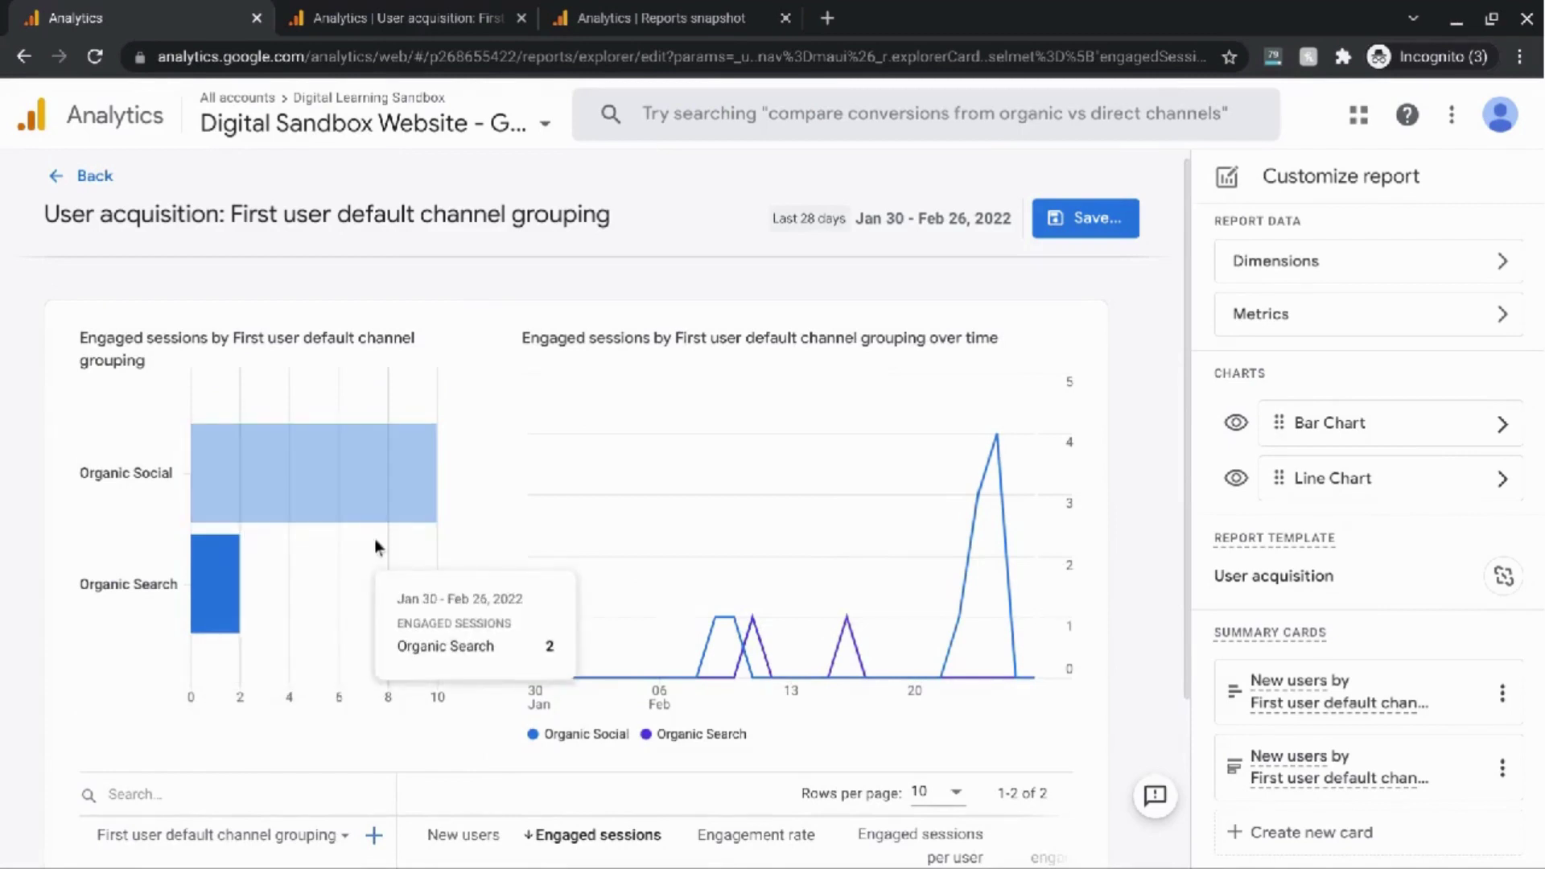
scroll(605, 540, down, 2)
scroll(740, 477, up, 2)
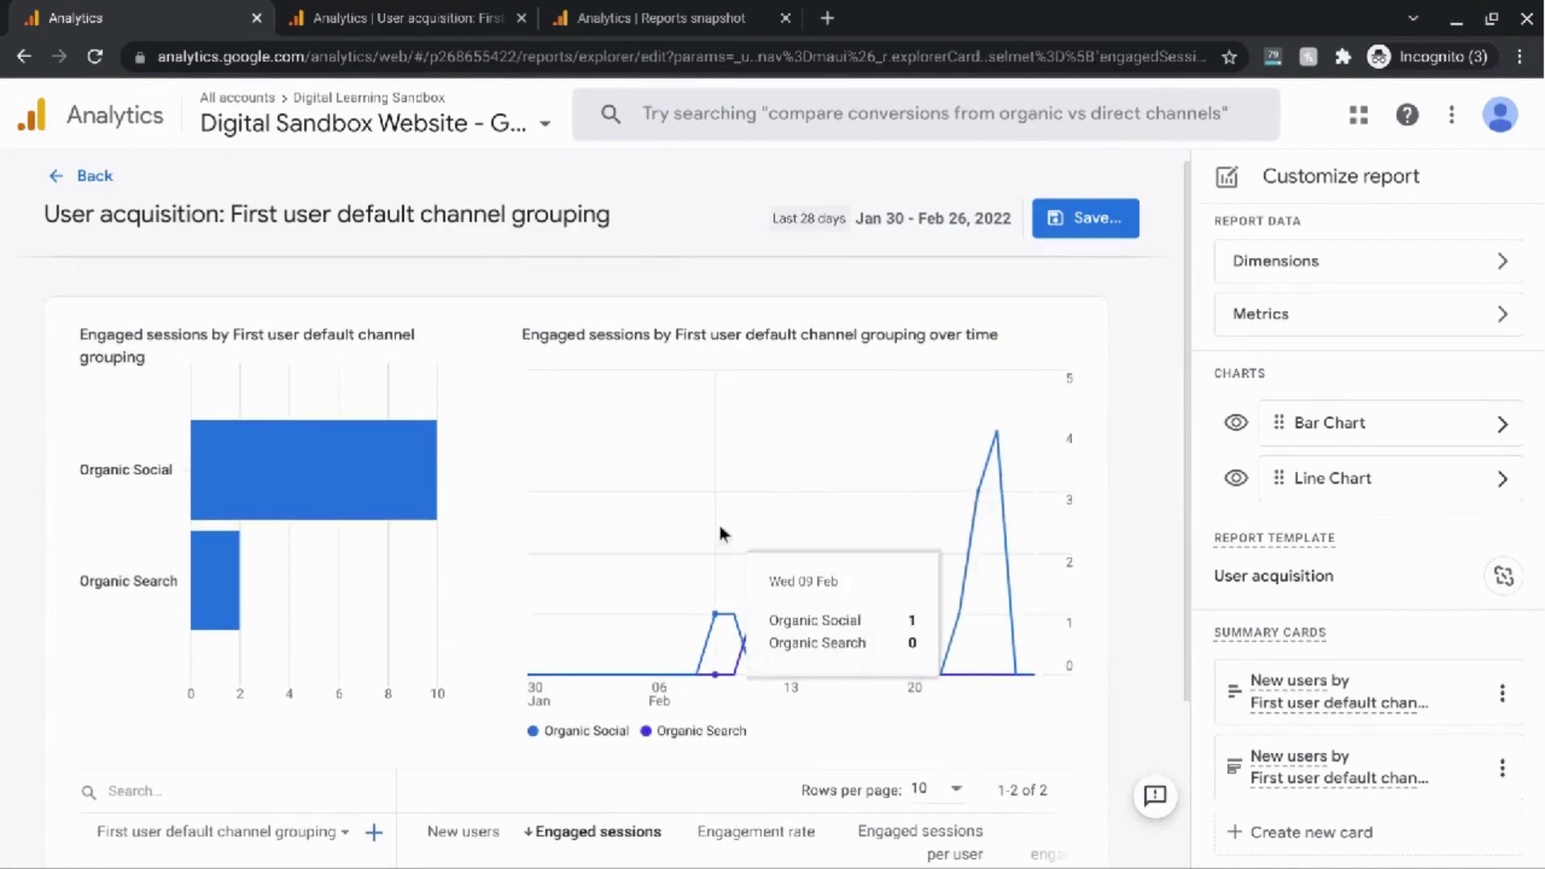
scroll(708, 547, down, 3)
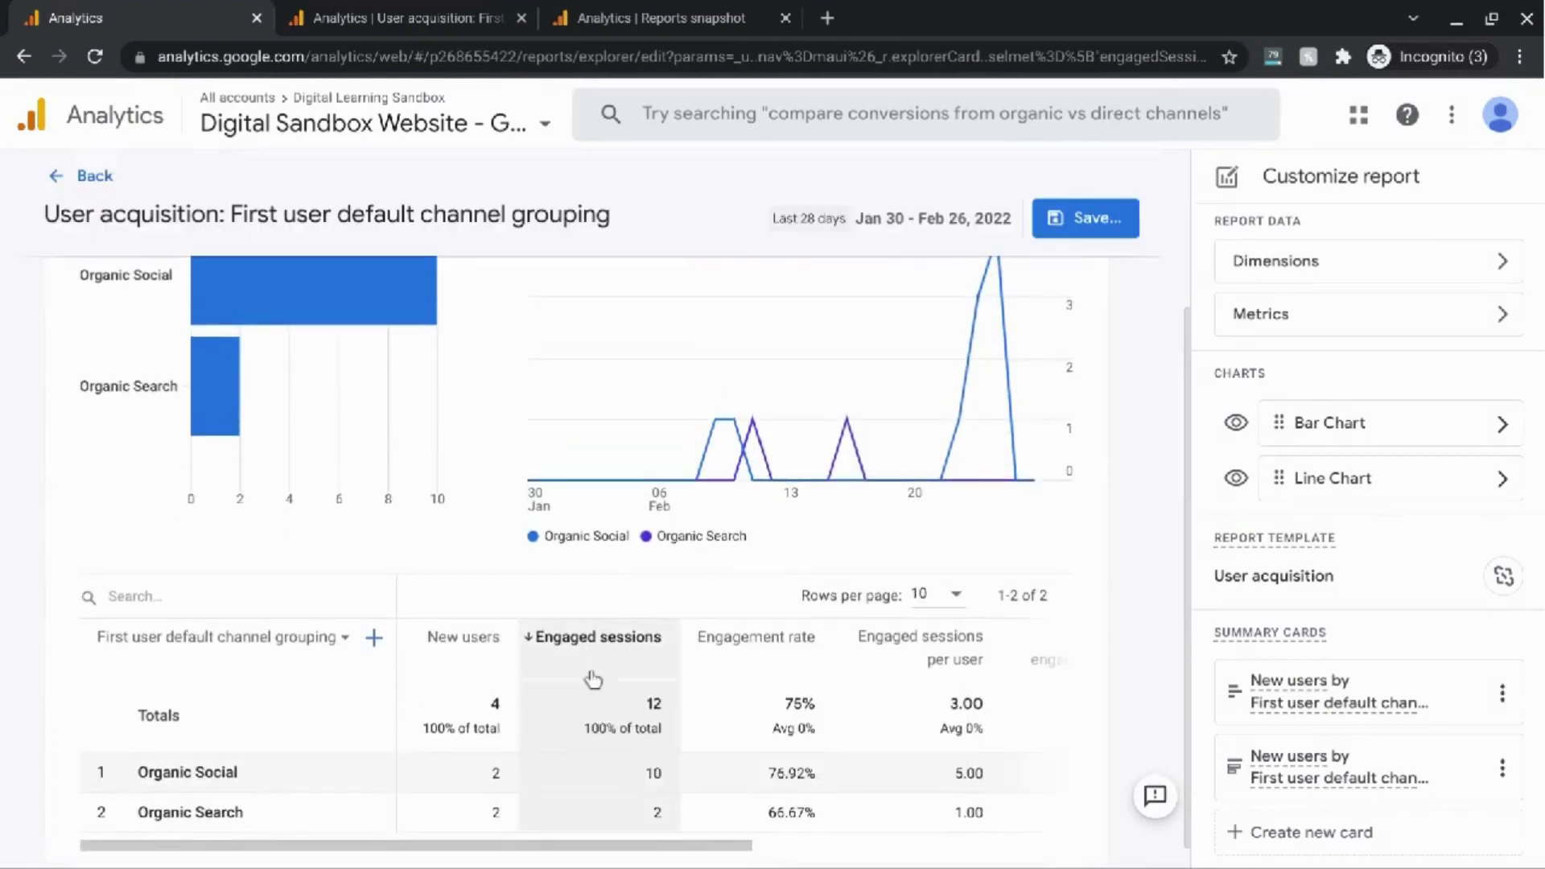
mouse_move(592, 680)
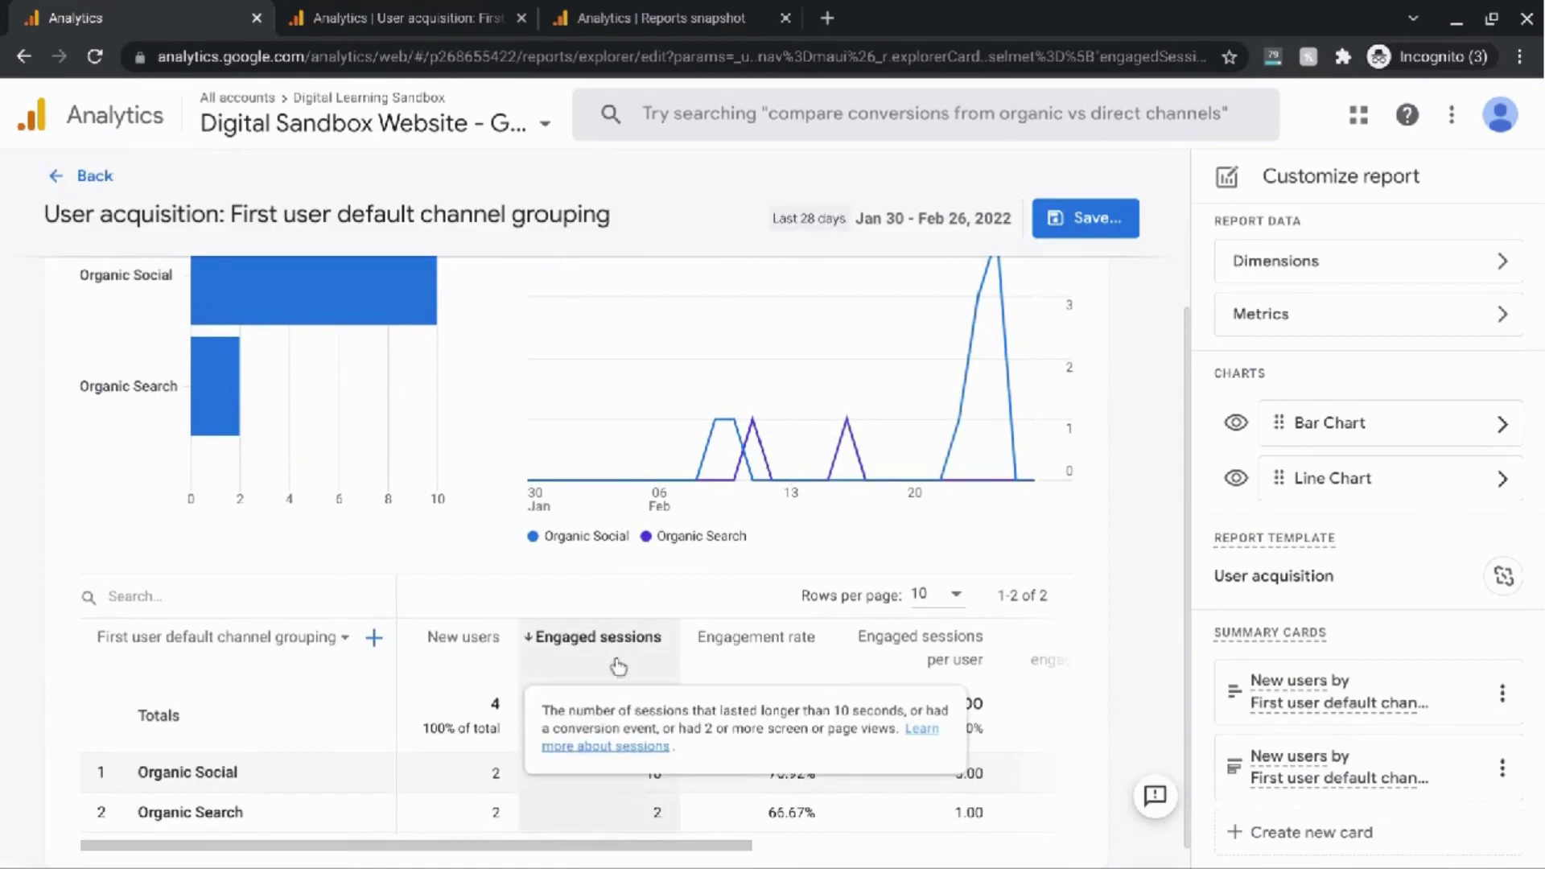
scroll(1138, 541, up, 1)
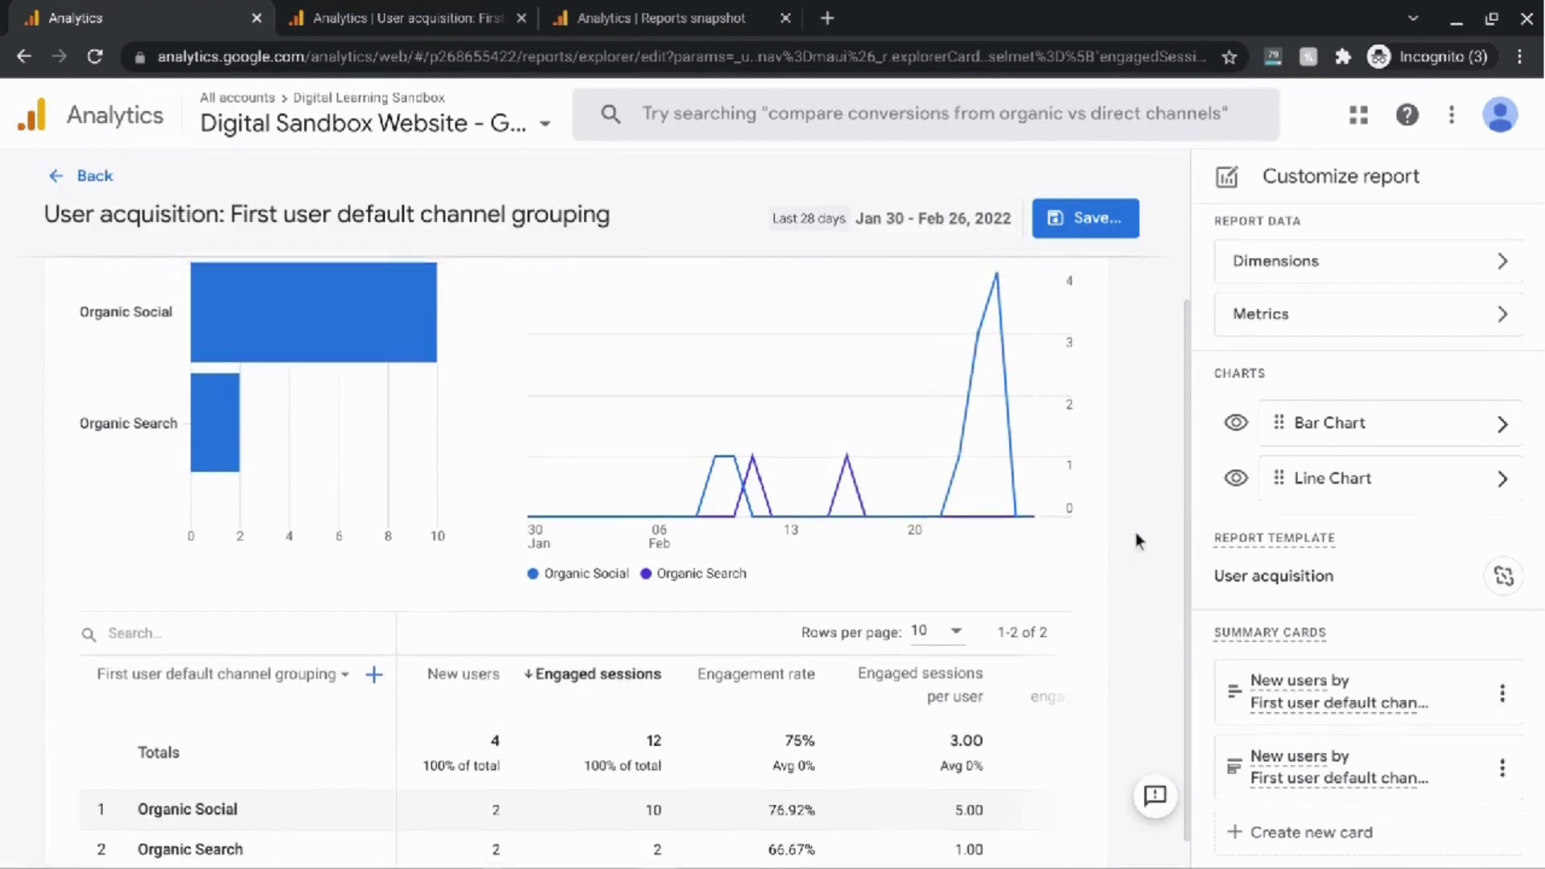
click(1293, 318)
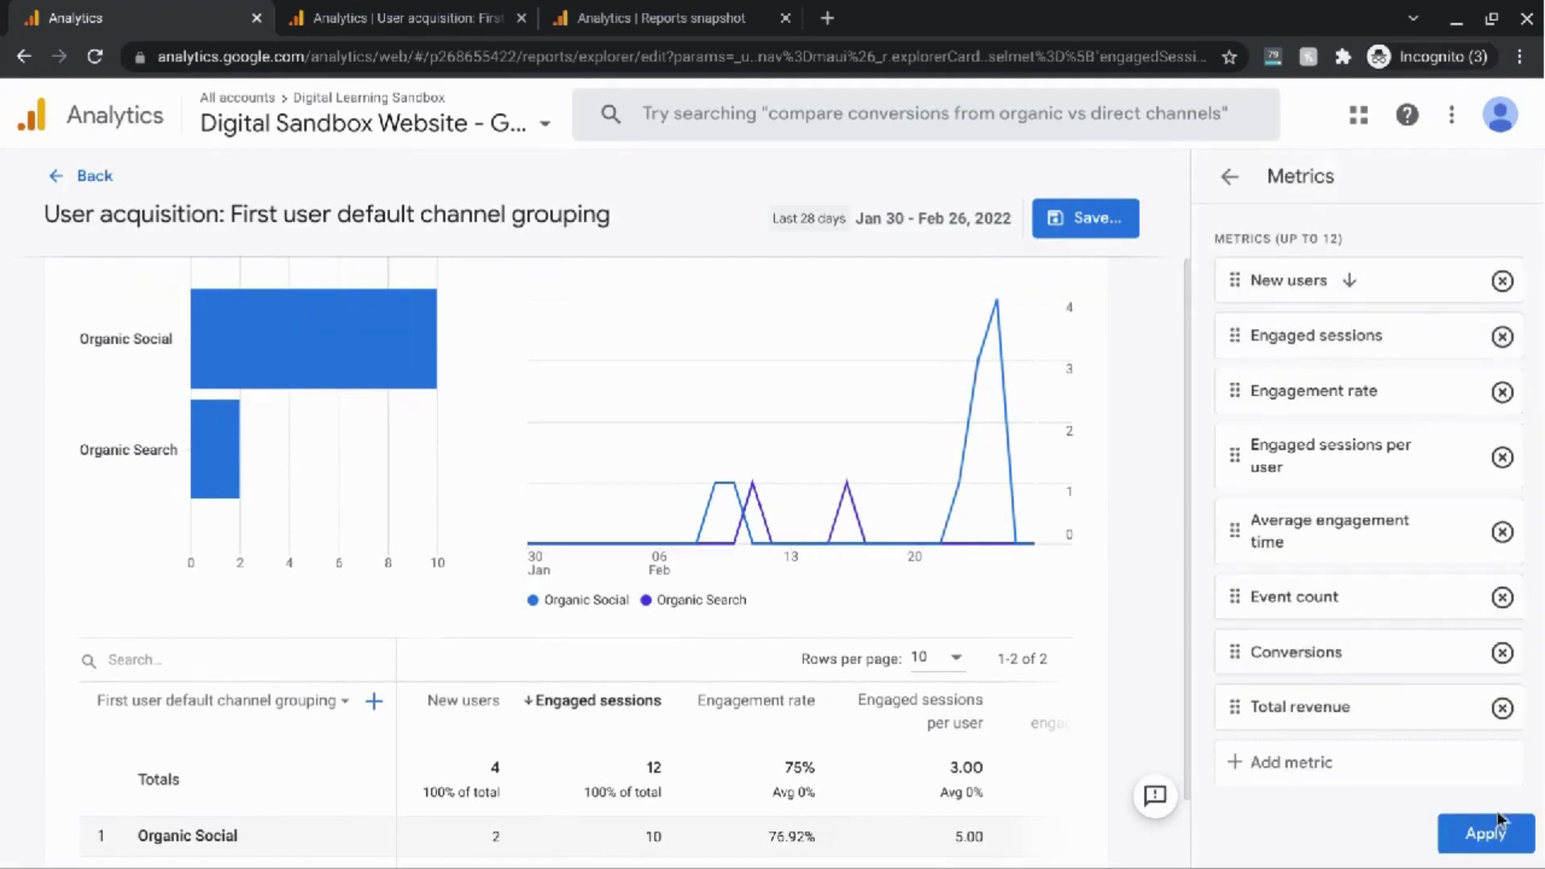
- Reapply New users as the report's lead metric, then hide and re-show the bar chart
click(1487, 835)
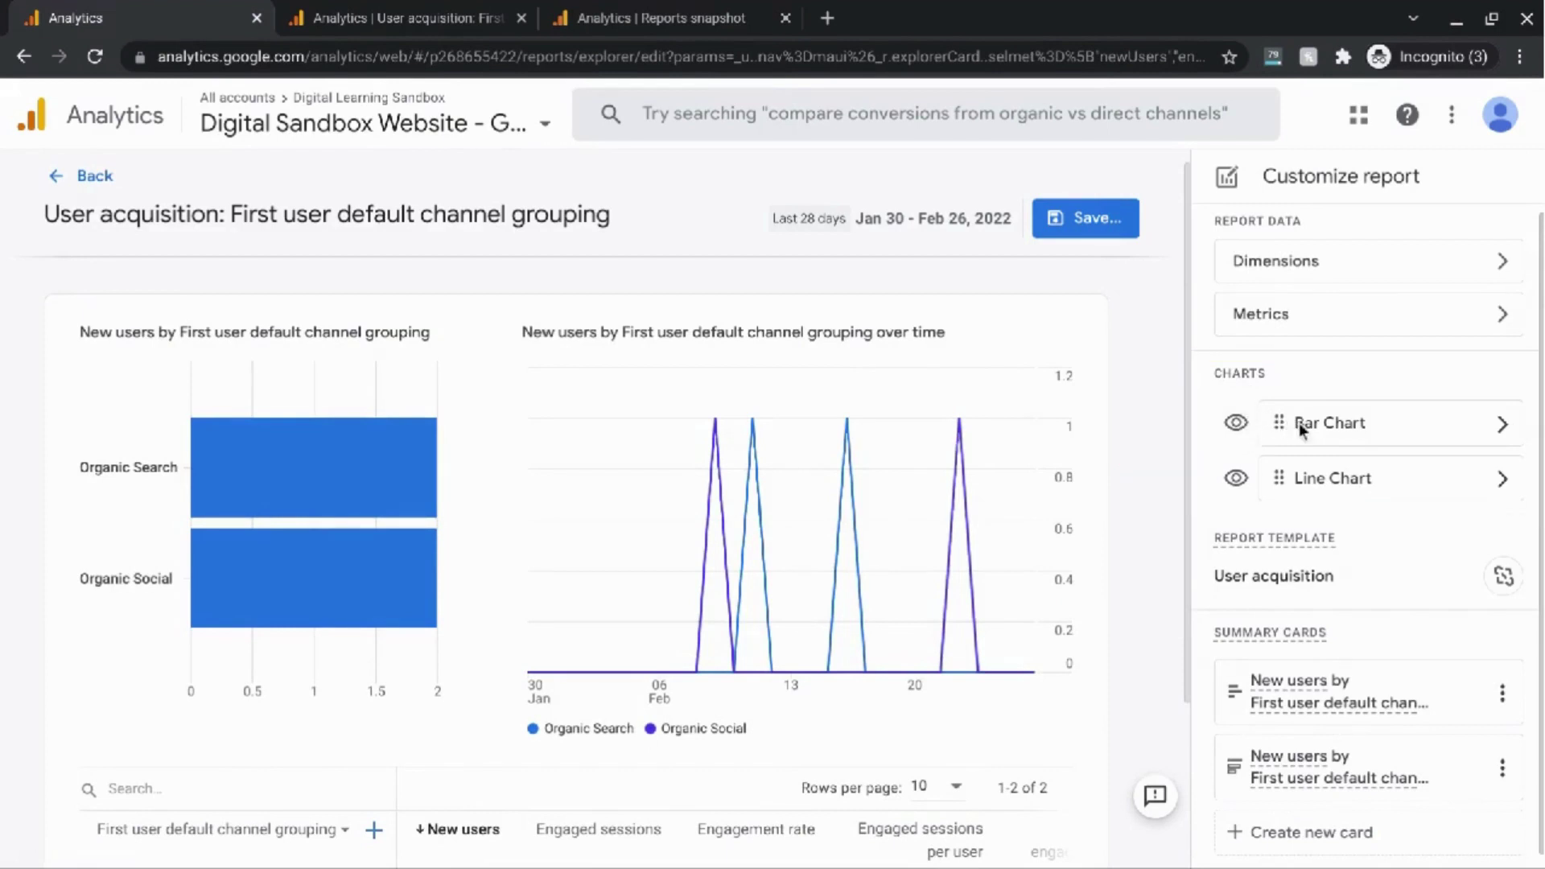
click(1238, 427)
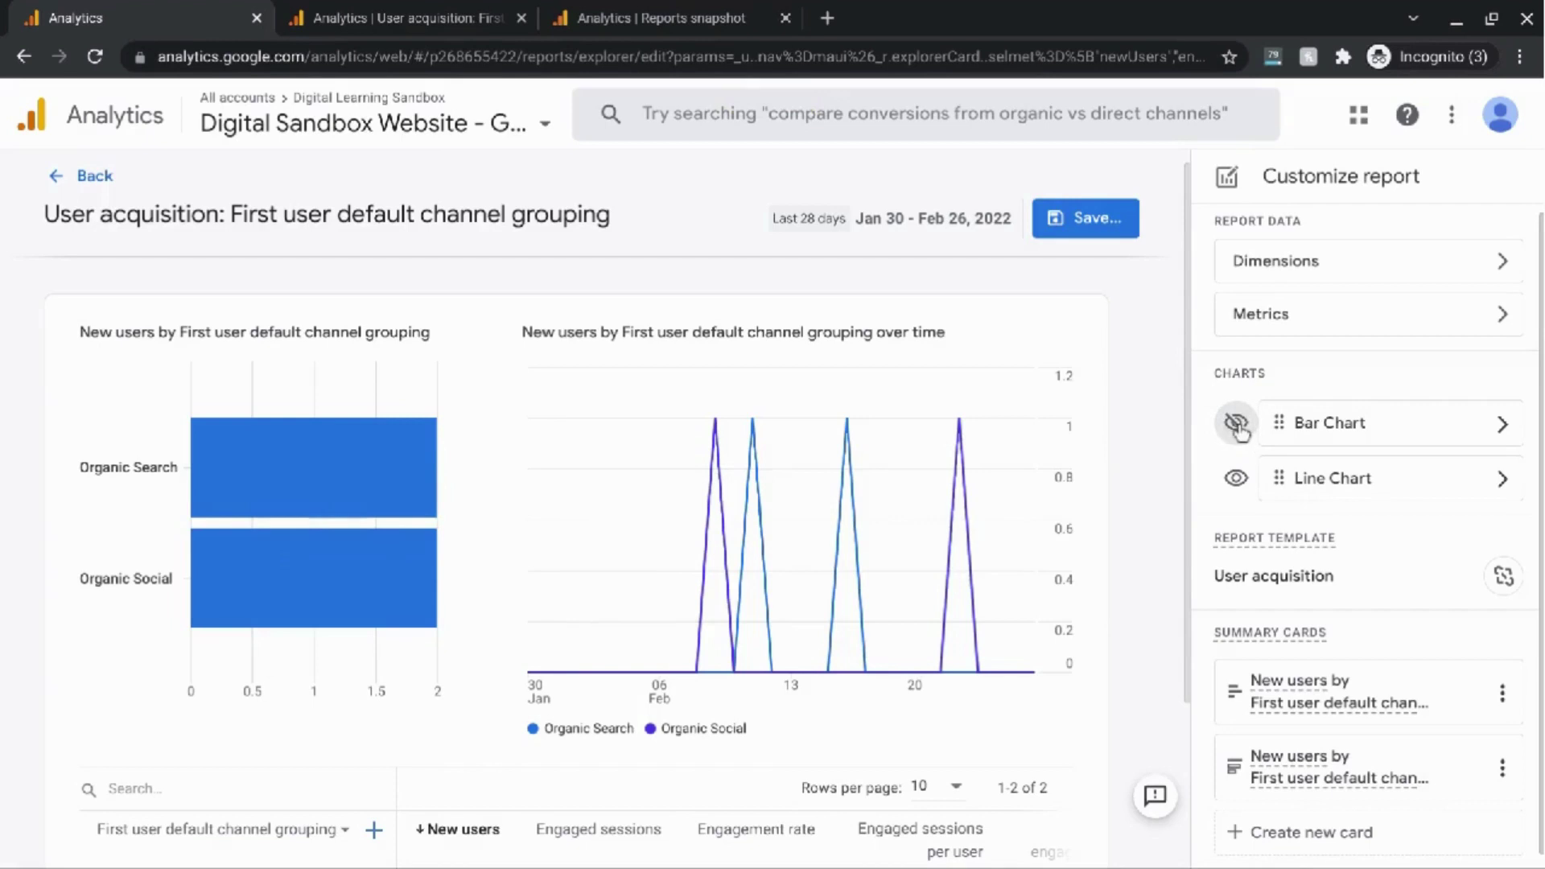
click(1238, 427)
click(1501, 425)
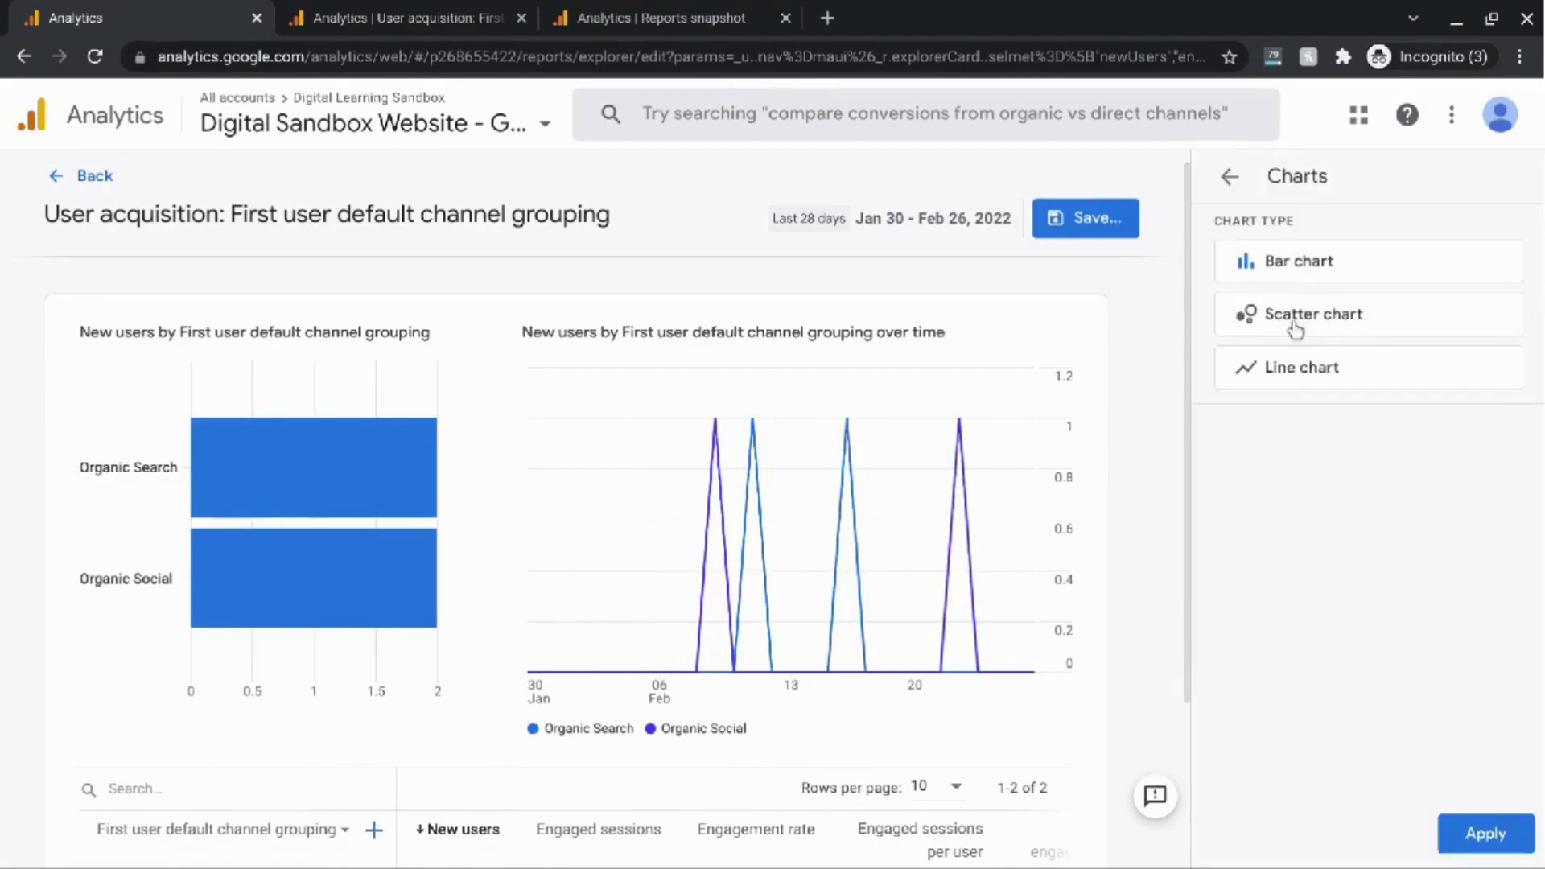
click(1229, 177)
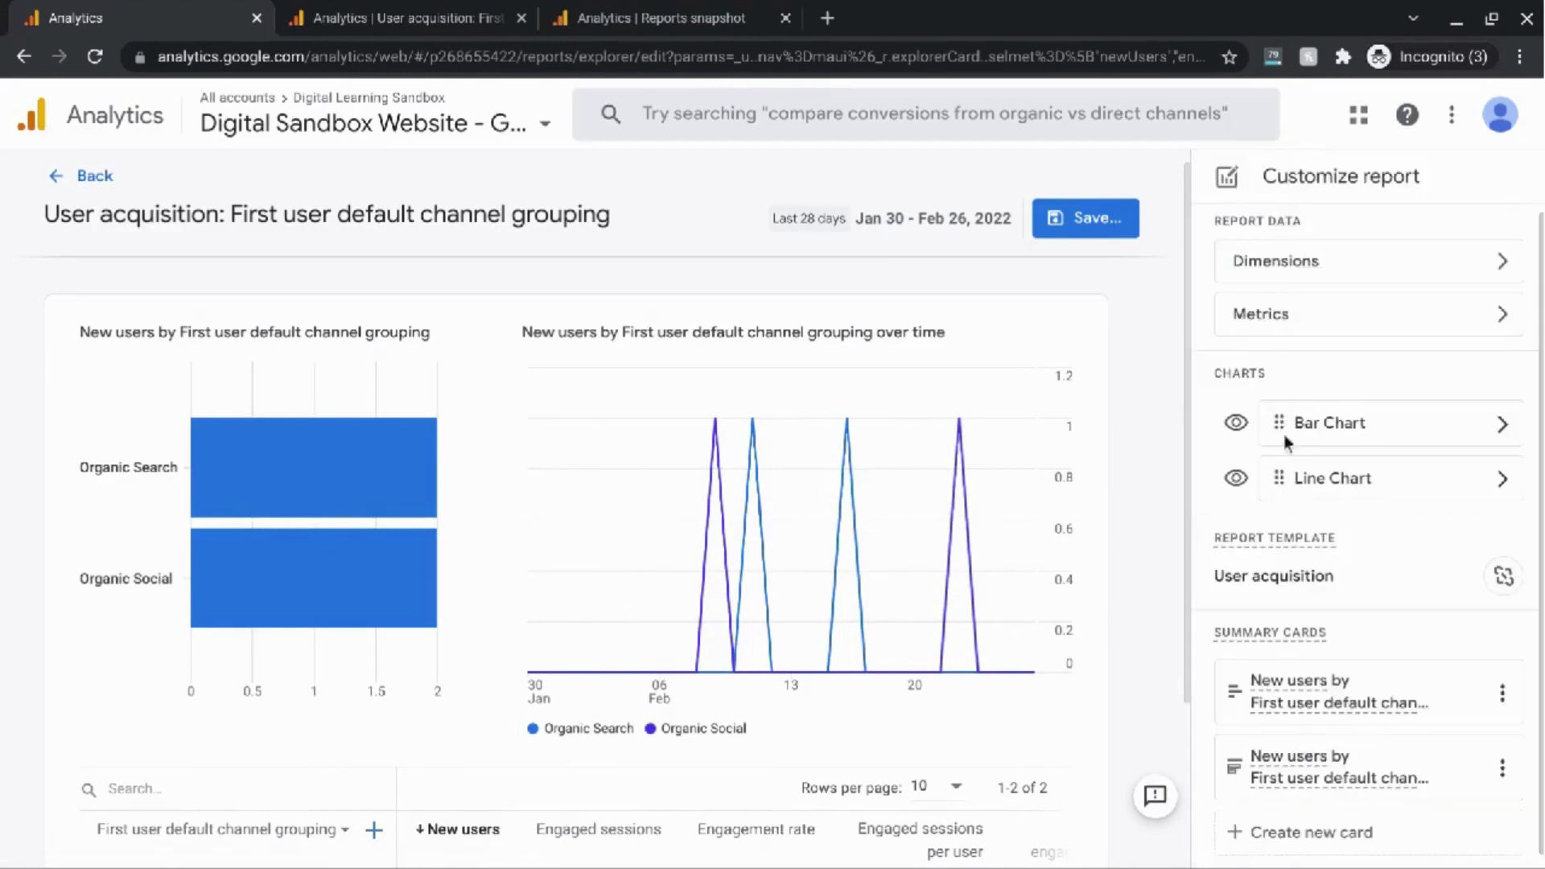
scroll(1288, 501, down, 1)
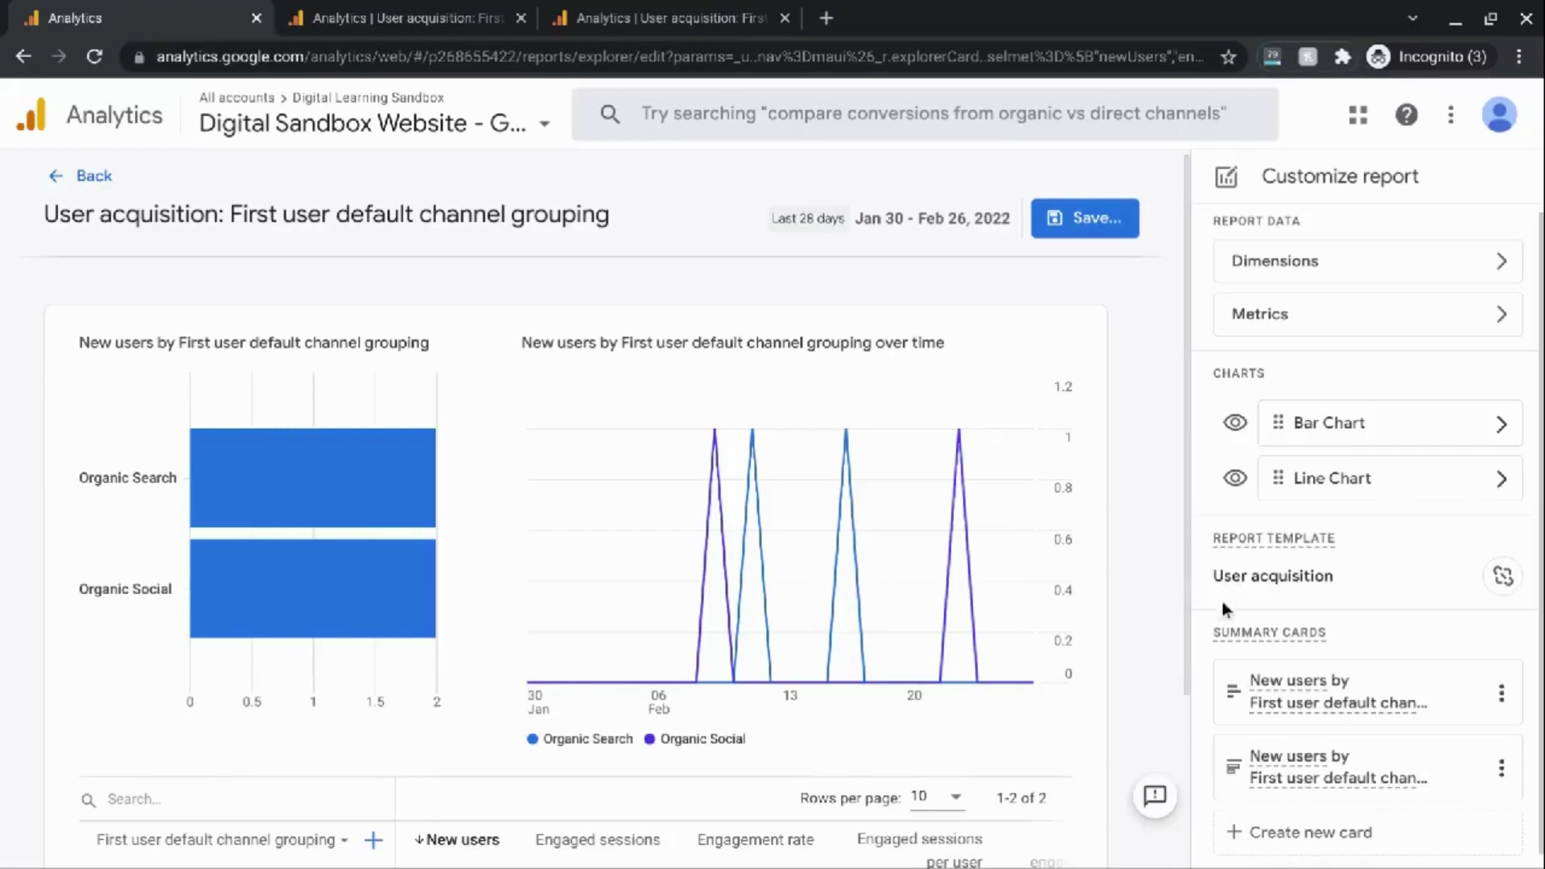
scroll(1226, 609, down, 1)
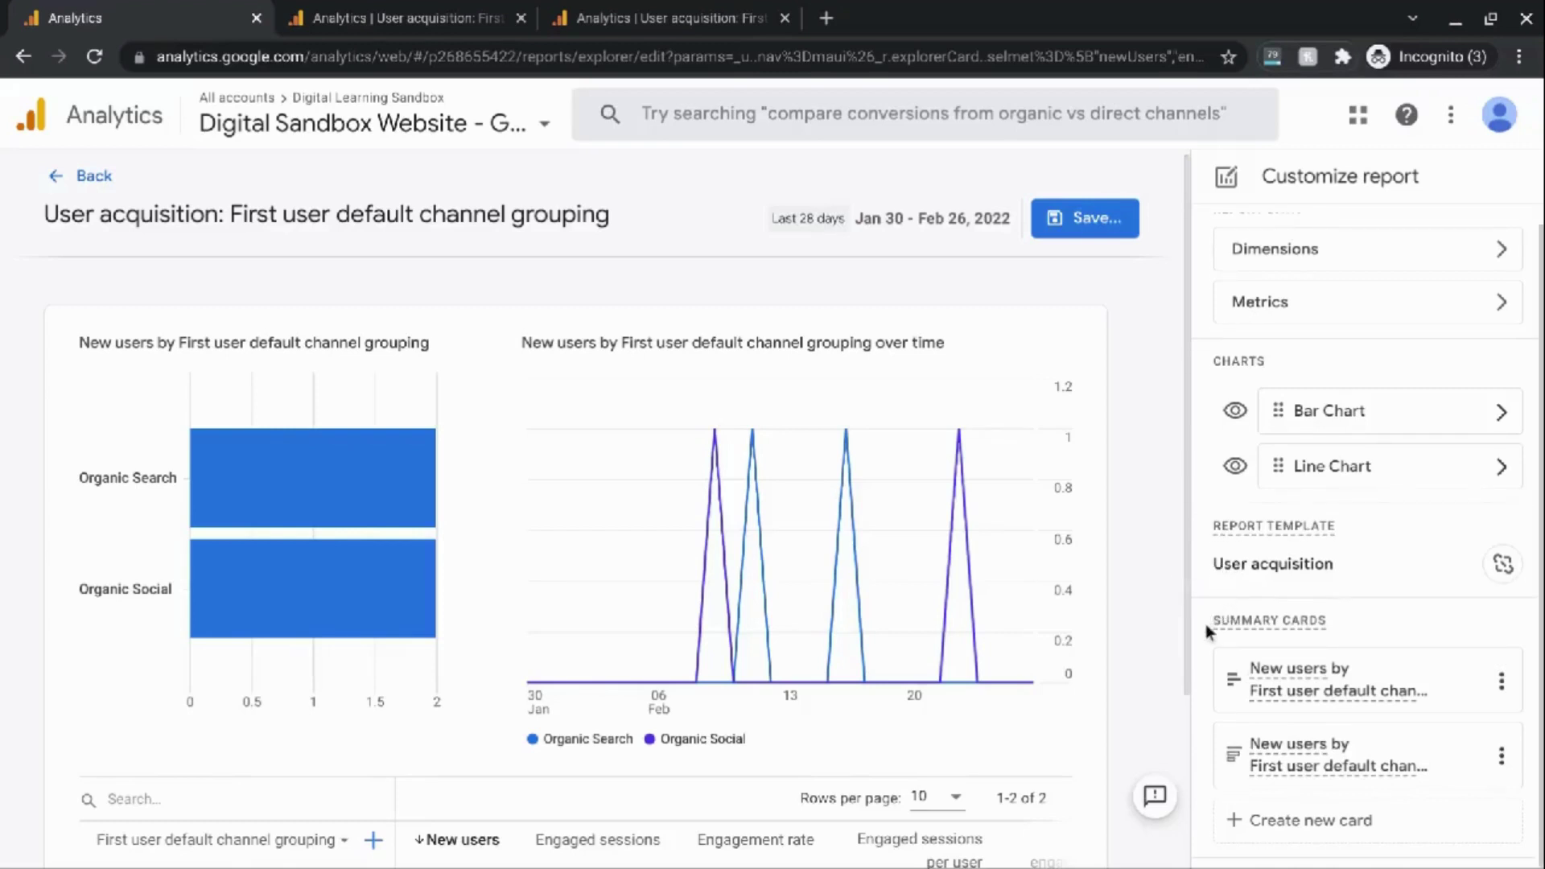
mouse_move(1219, 622)
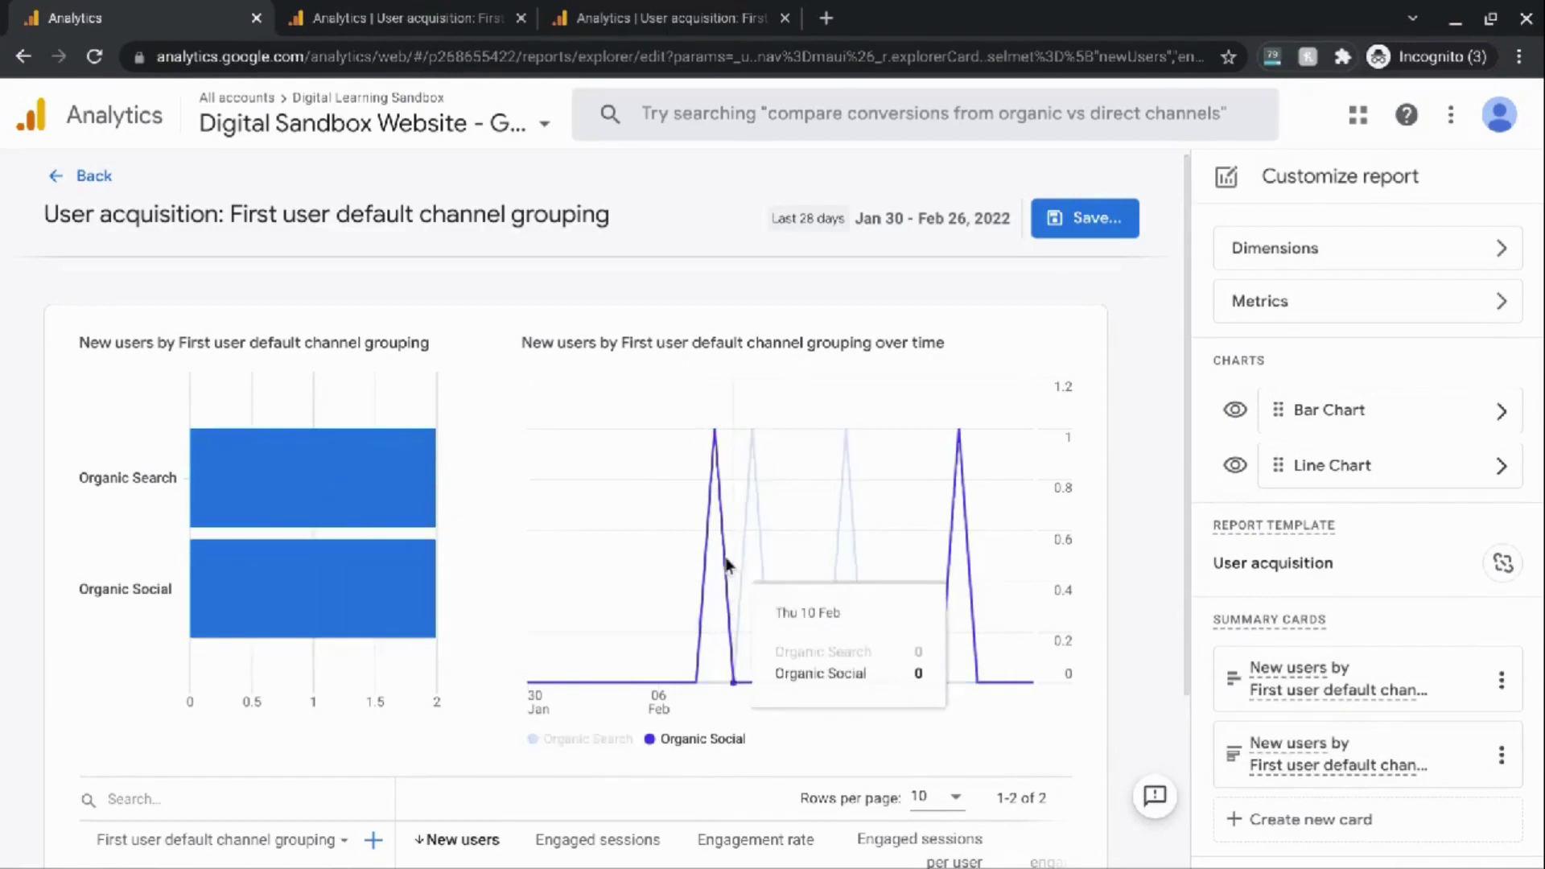
scroll(725, 564, down, 3)
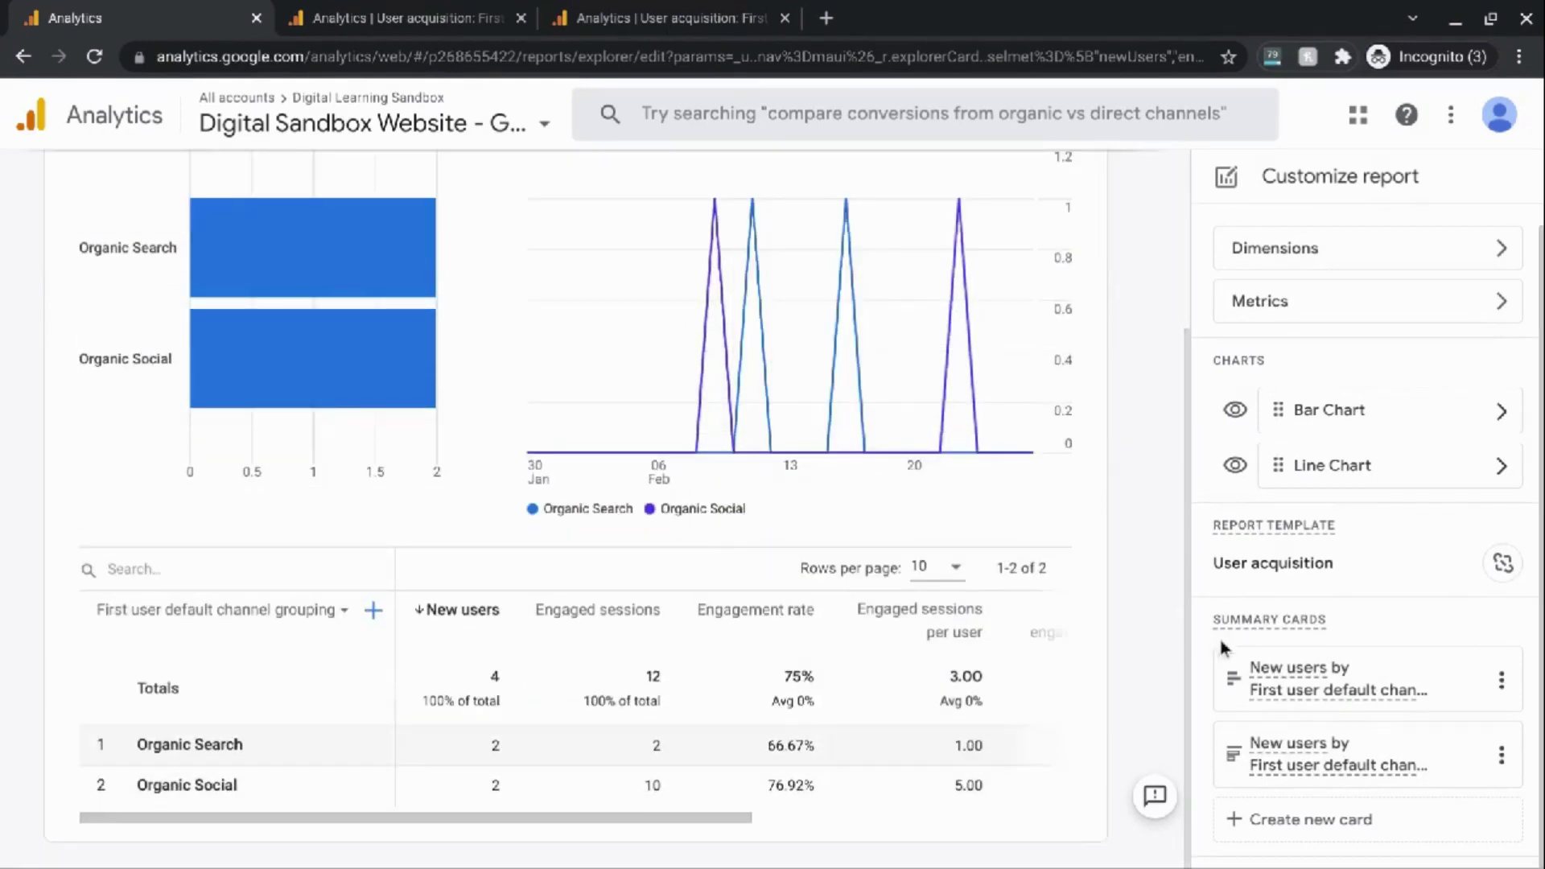
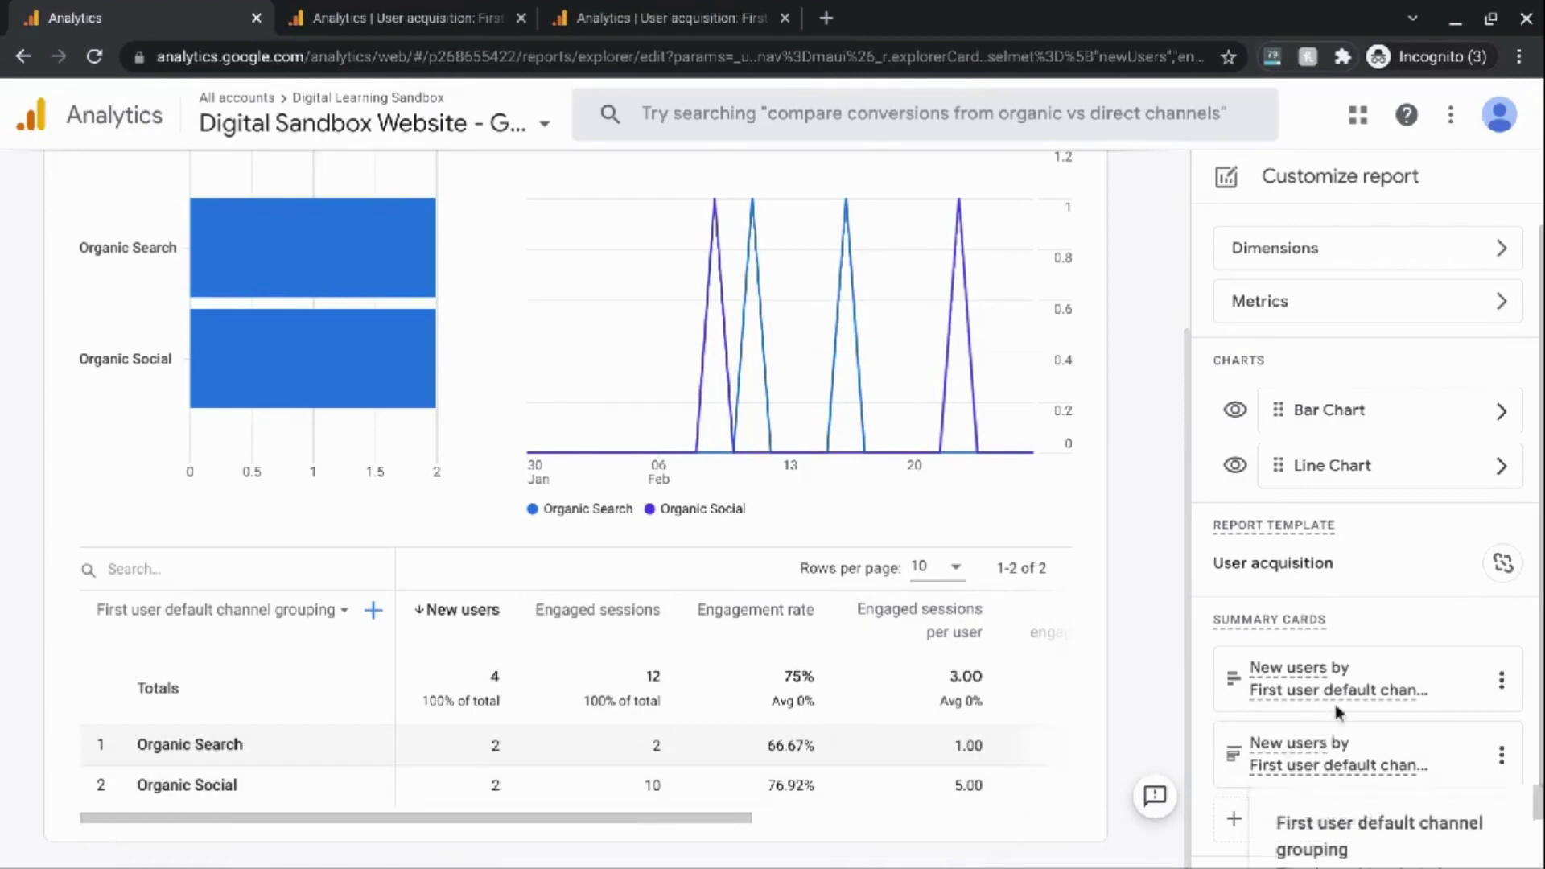
- Edit the first summary card, 'New users by First user default channel grouping'
click(1502, 680)
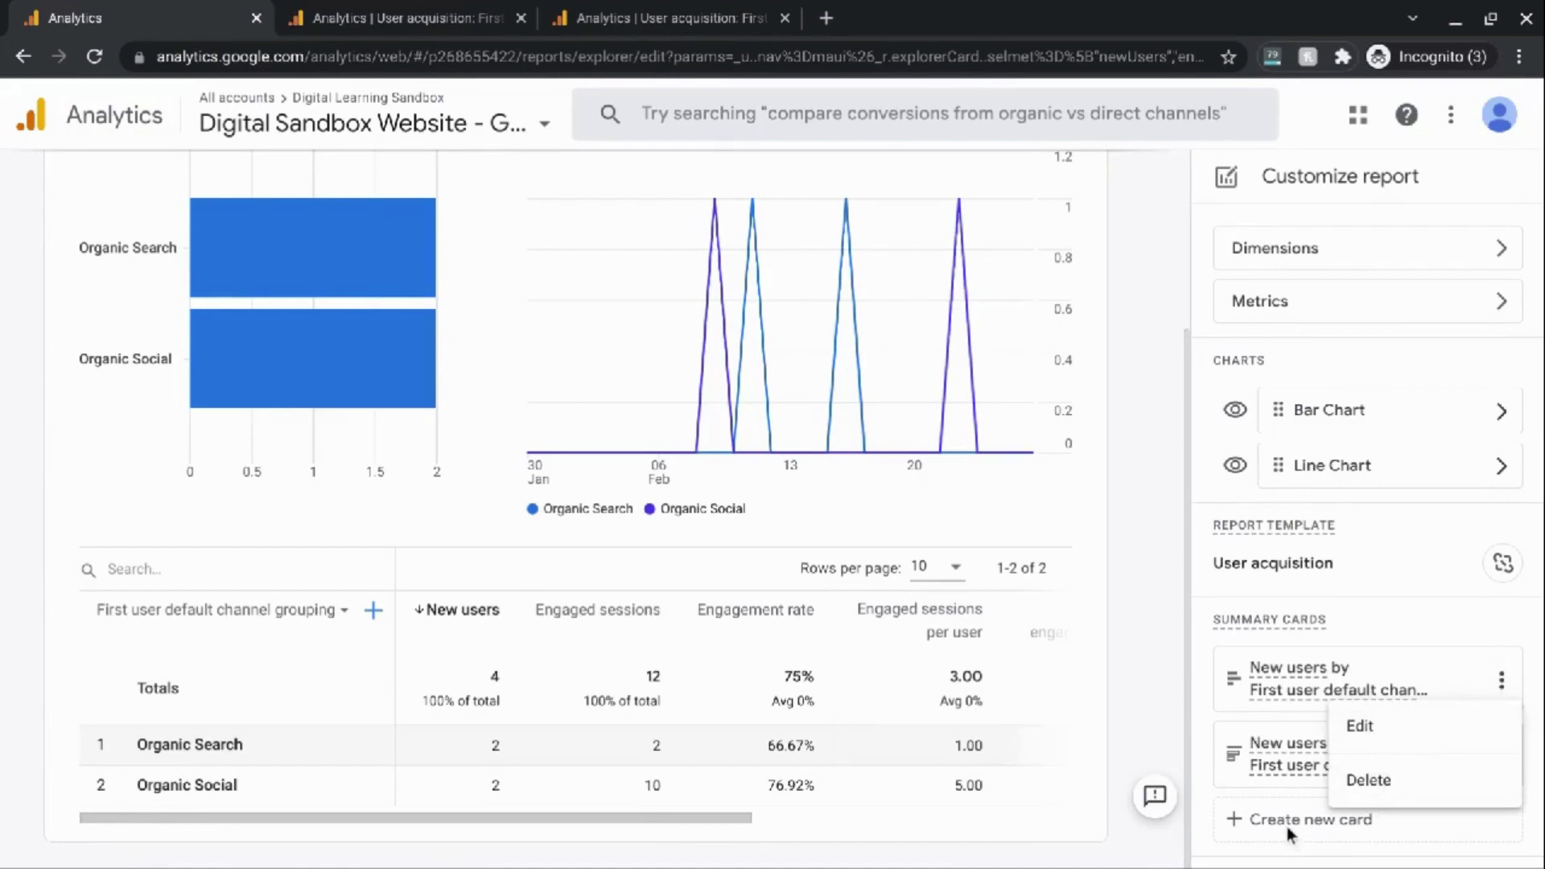
click(1394, 630)
click(1502, 680)
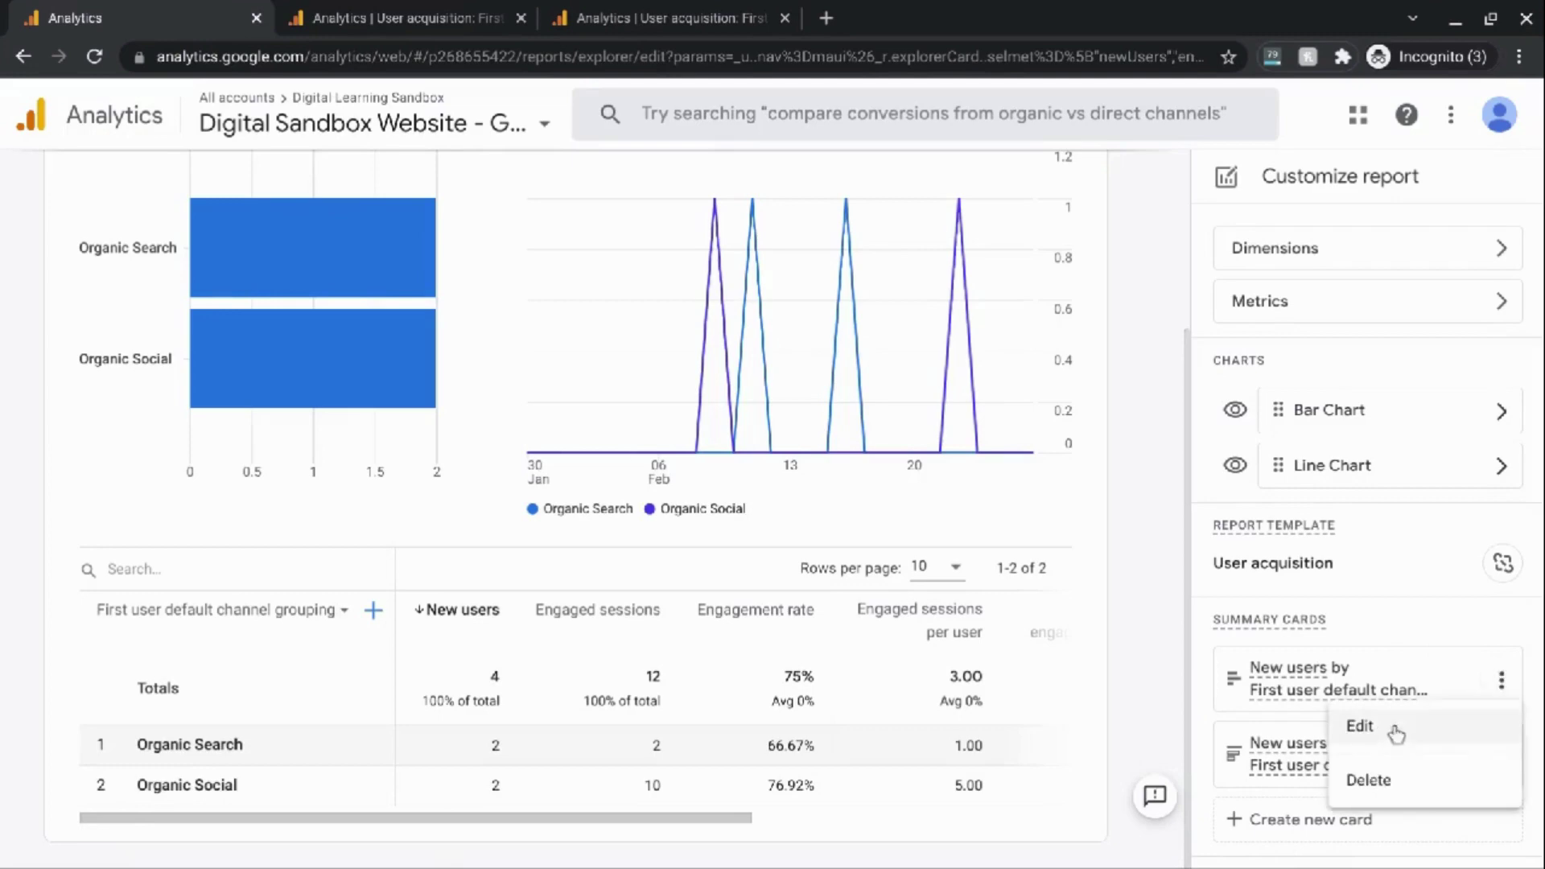
click(1390, 736)
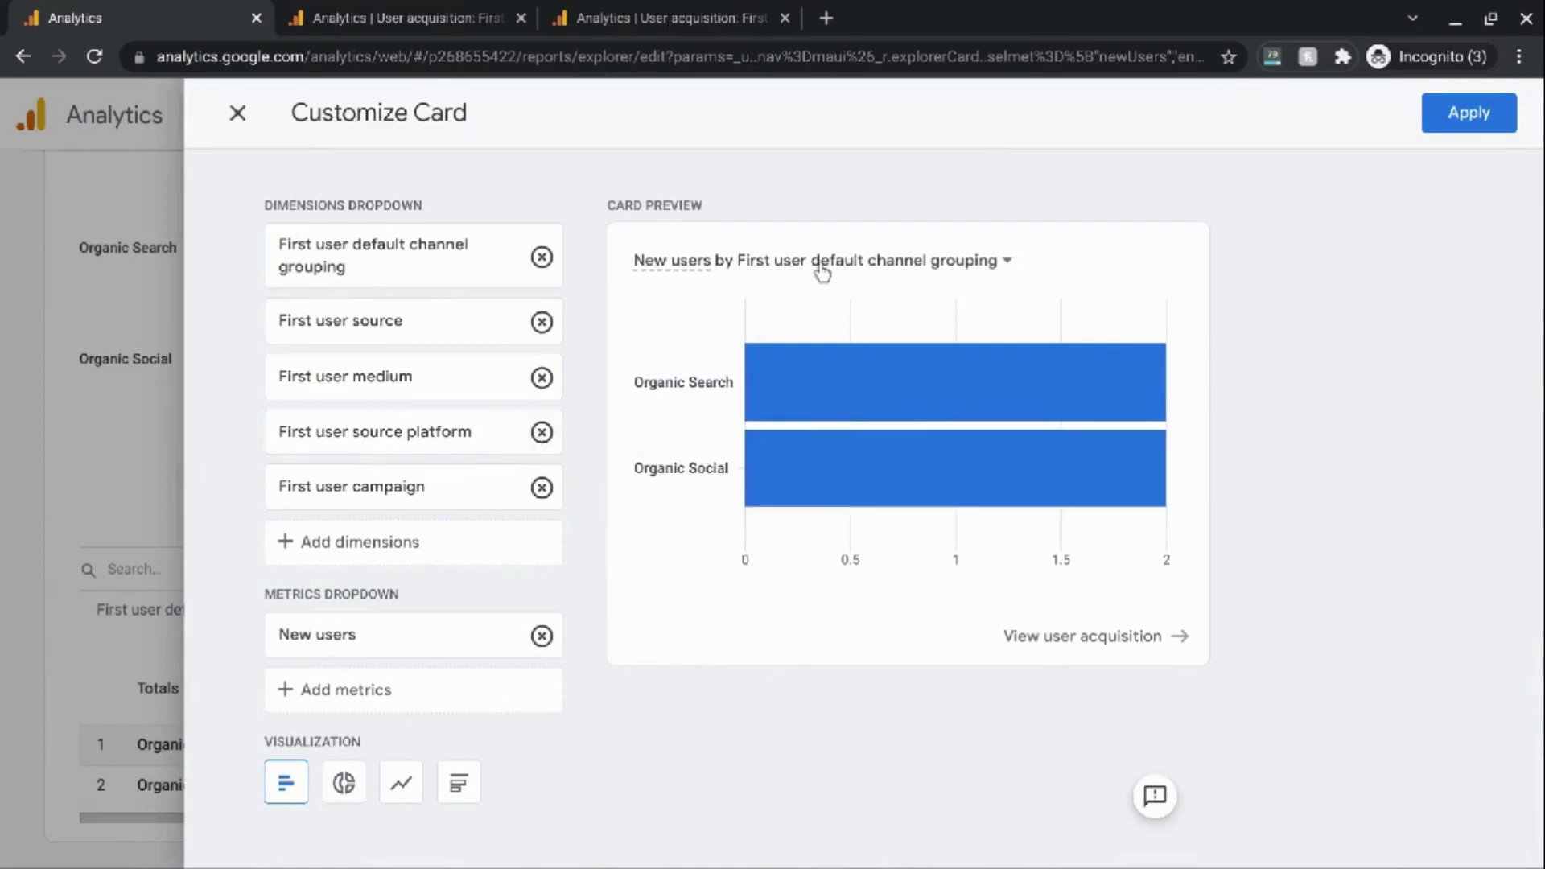
mouse_move(821, 272)
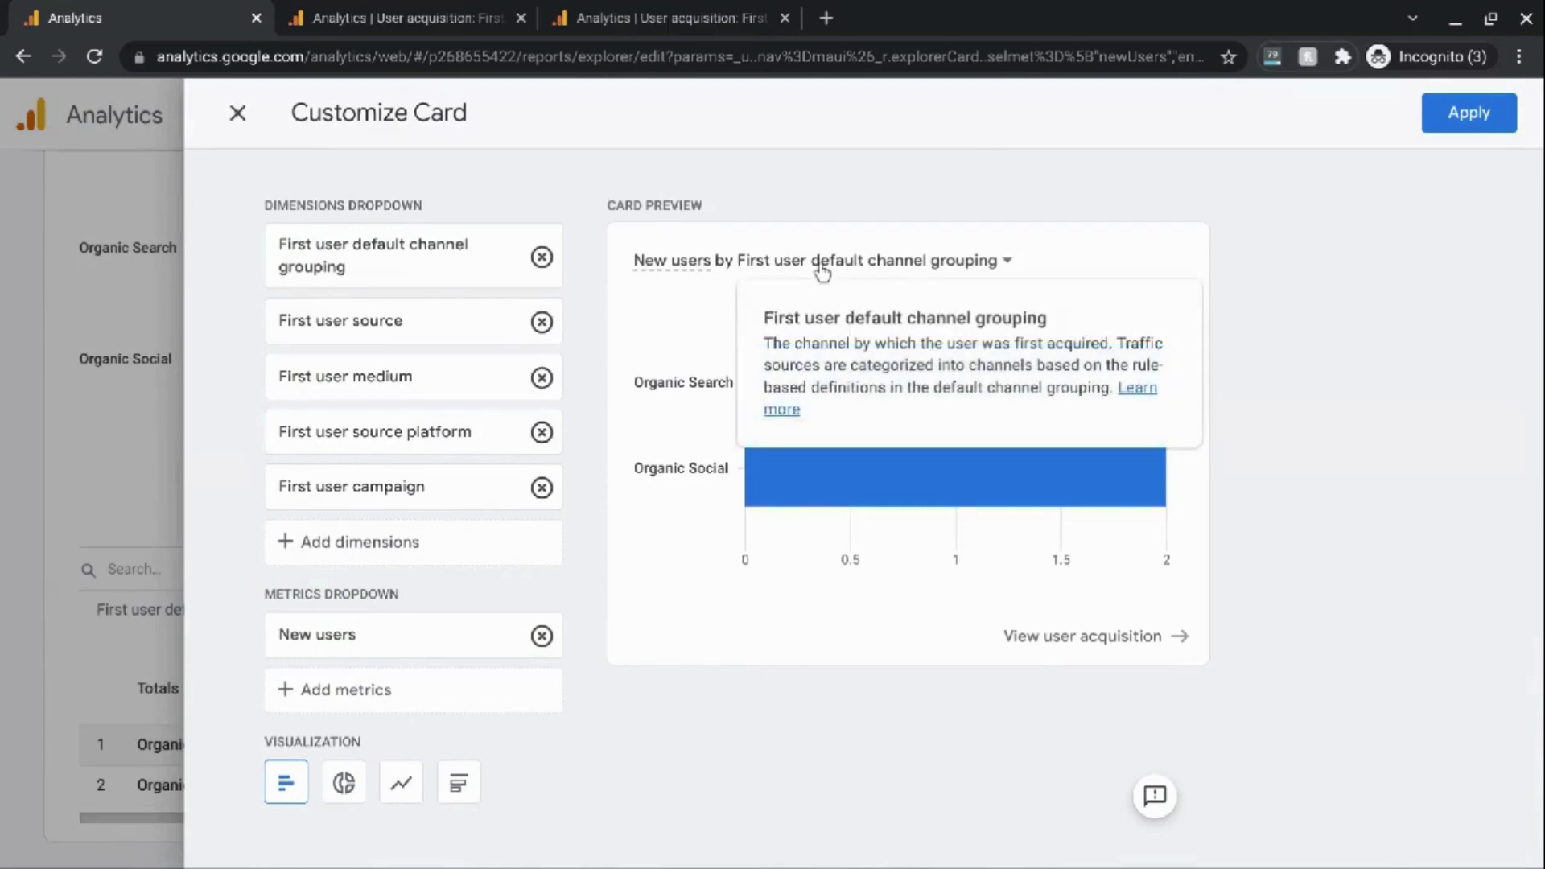
click(397, 557)
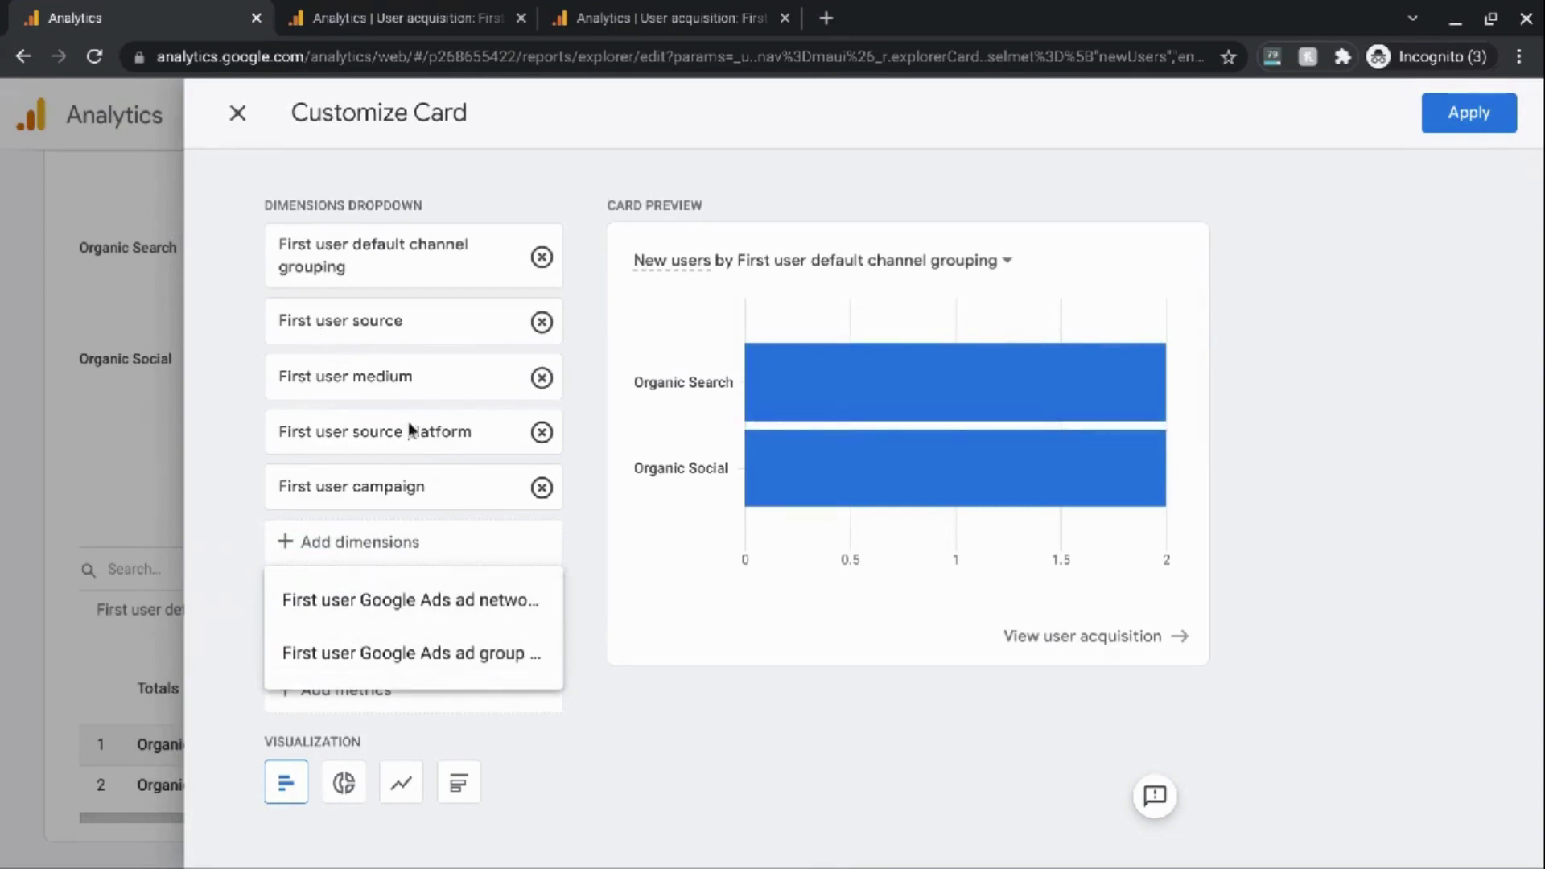
click(625, 732)
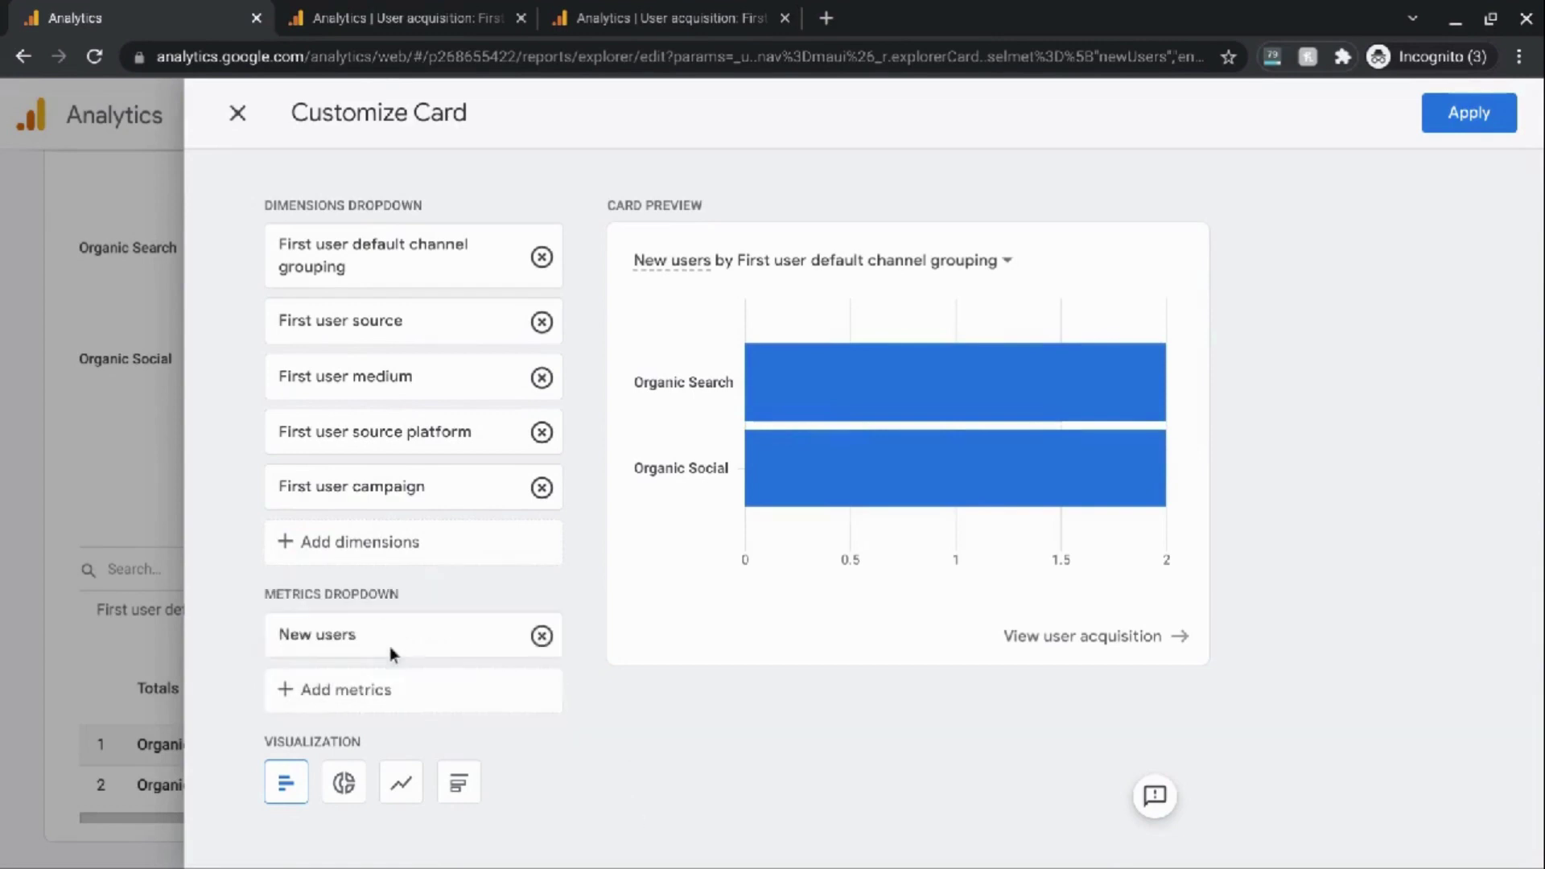
click(380, 692)
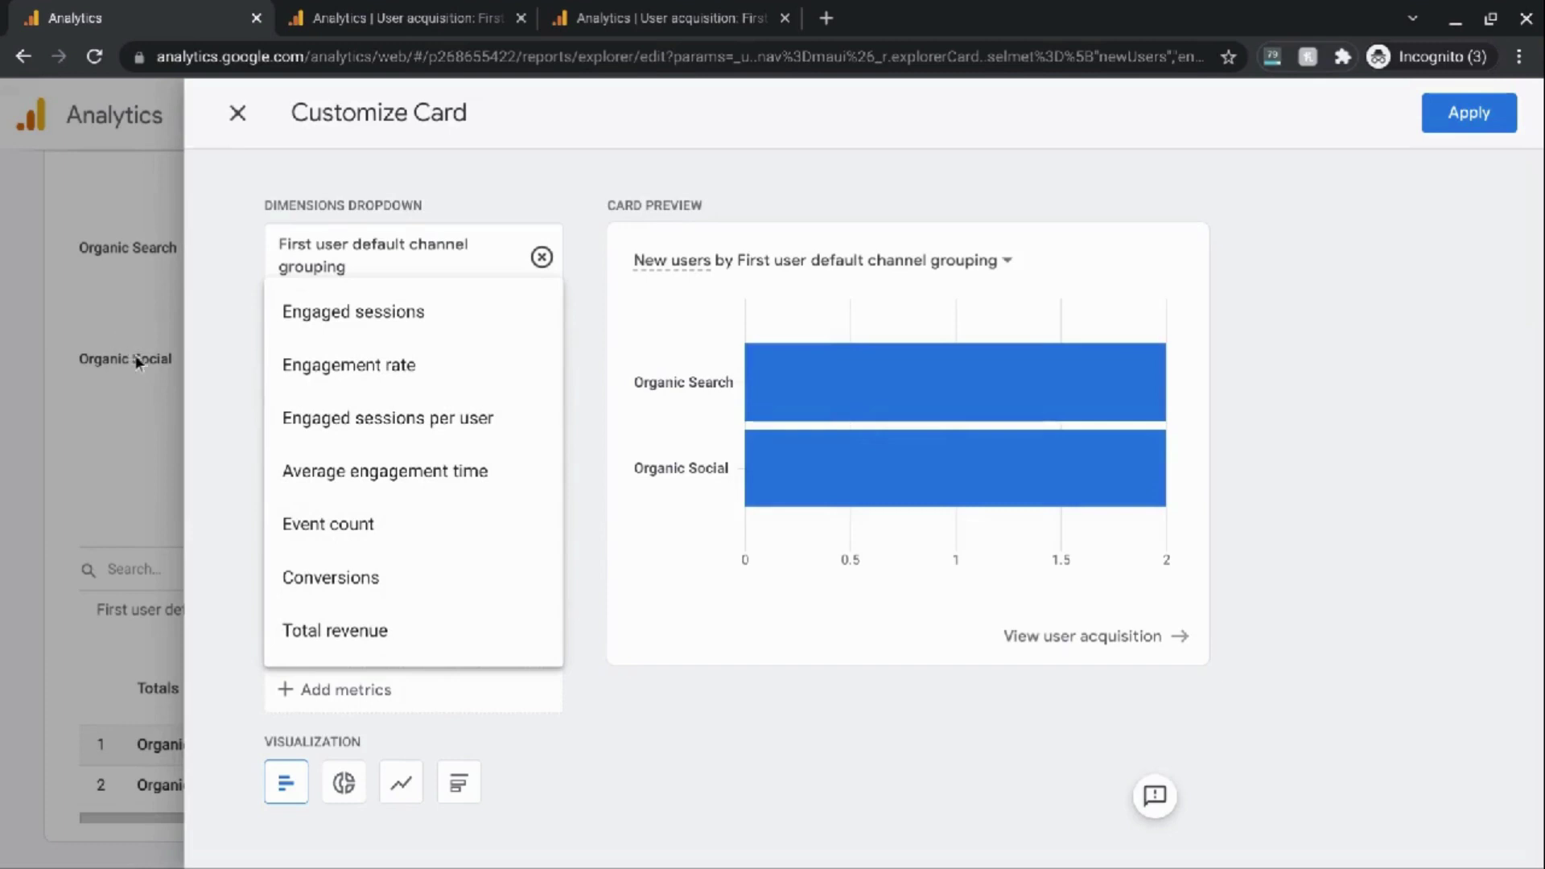
click(590, 806)
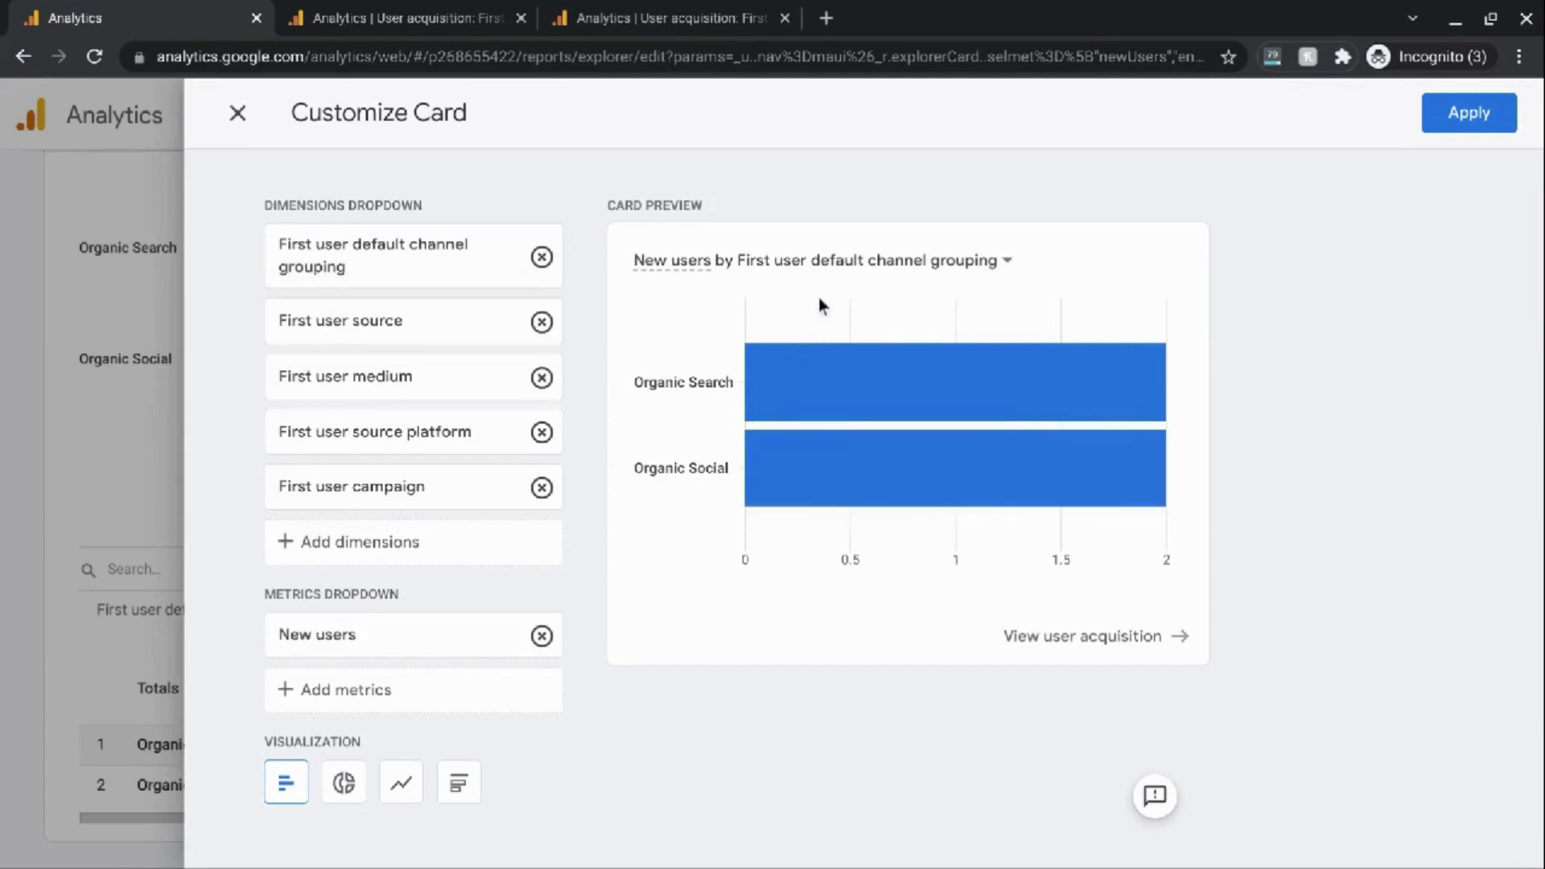
mouse_move(810, 266)
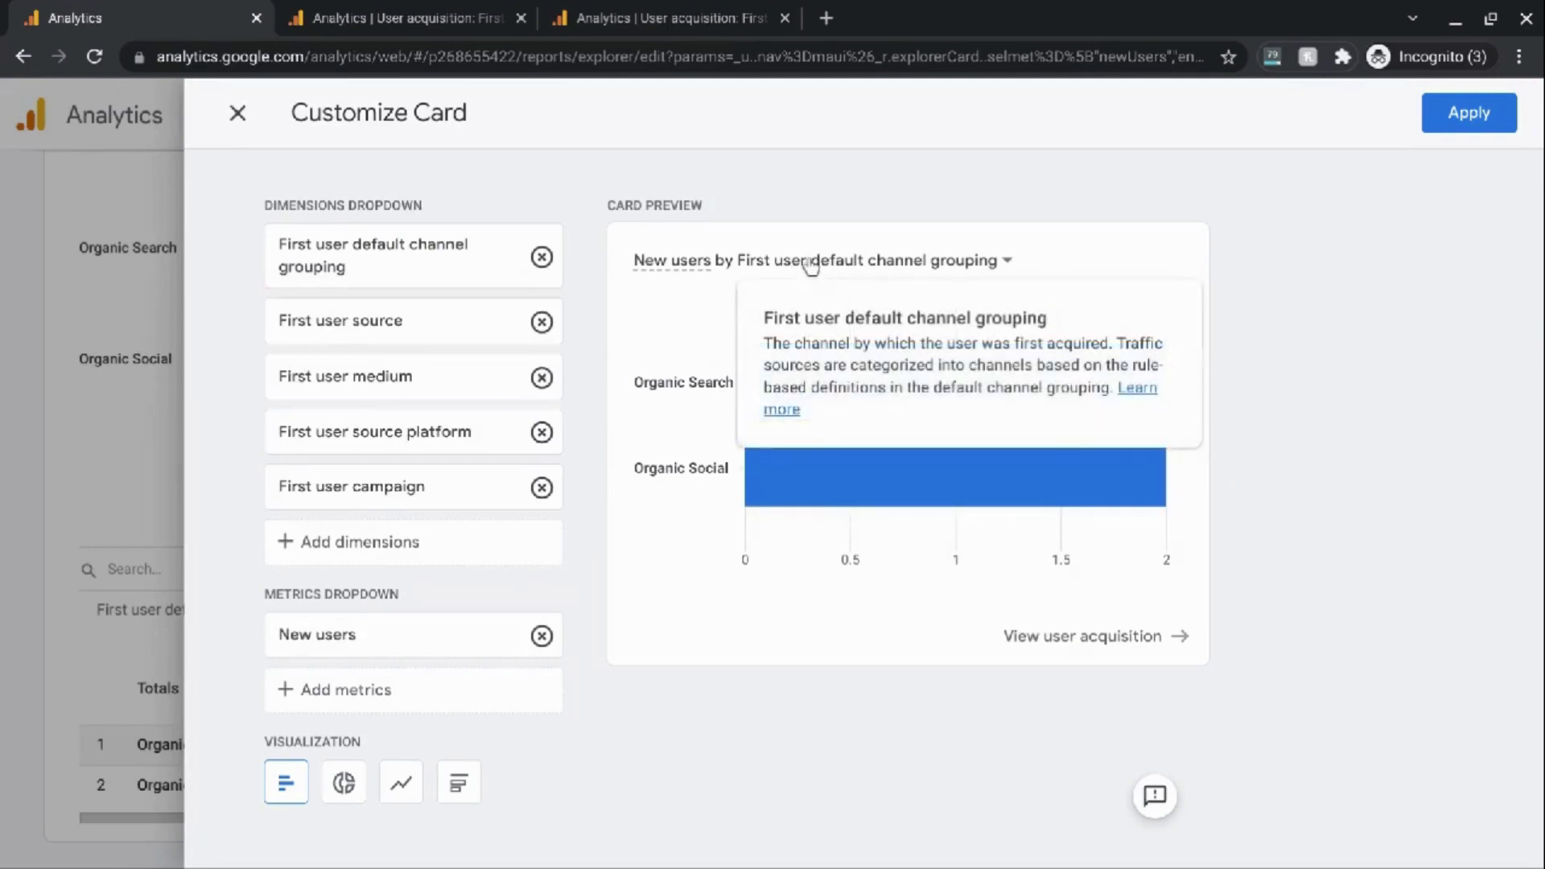
click(810, 266)
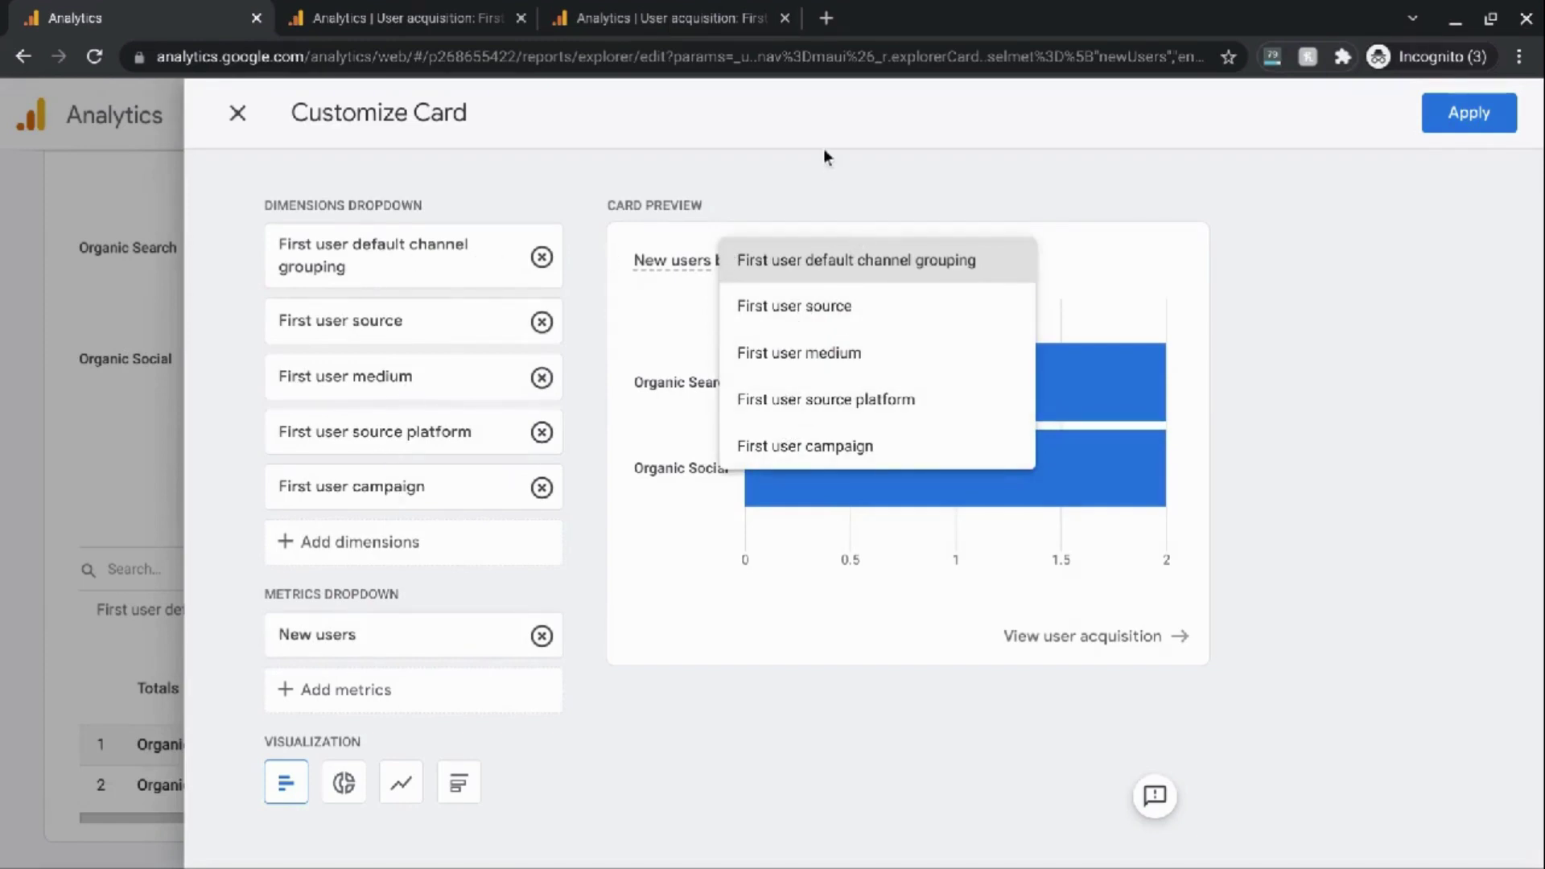
click(795, 191)
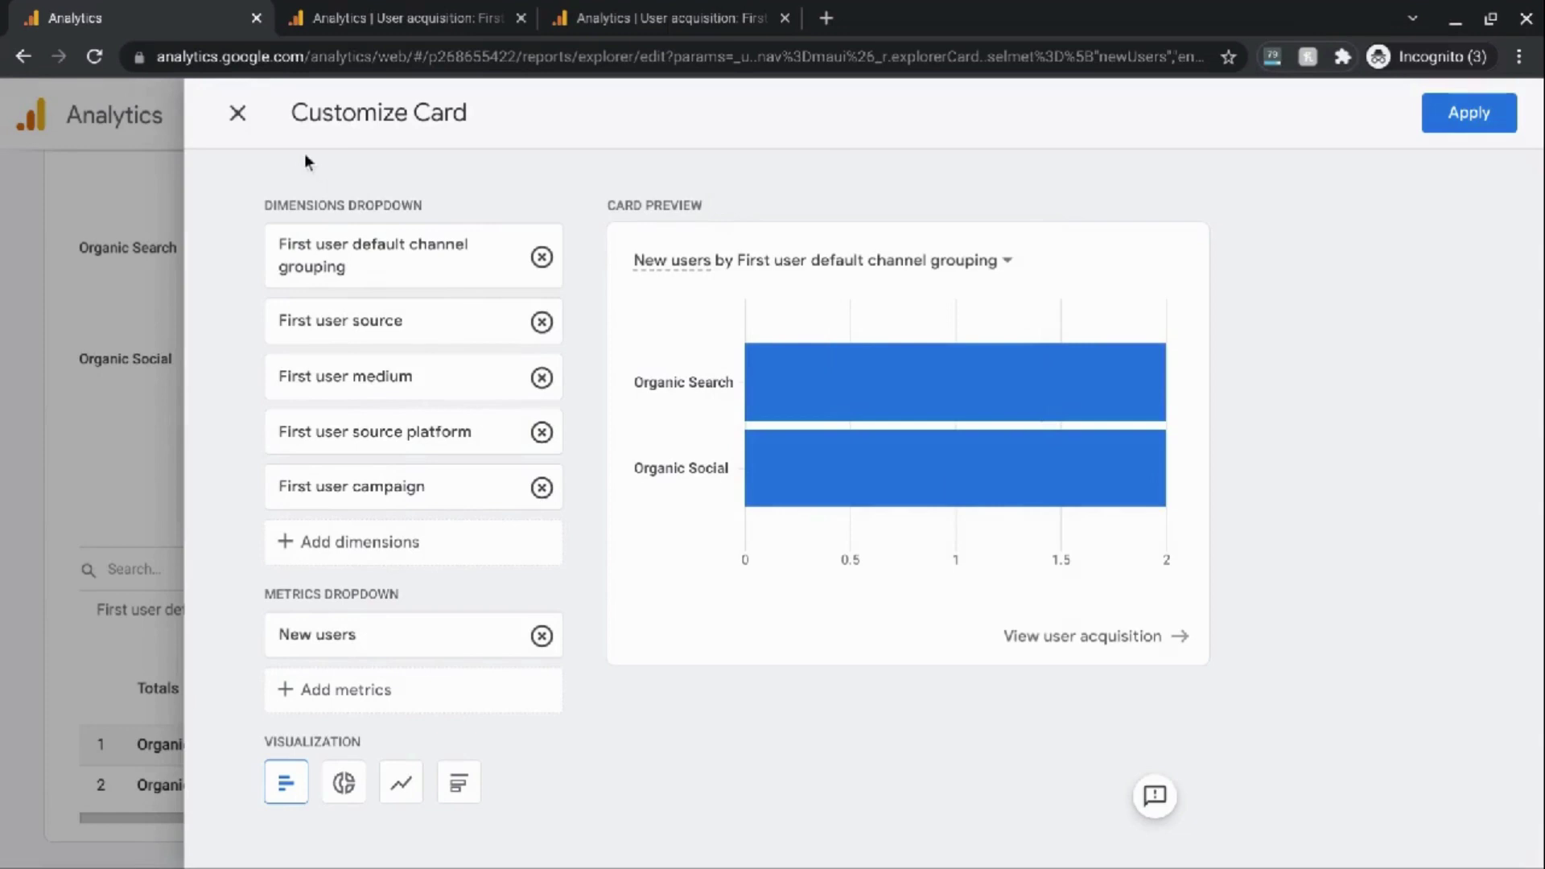
- Close the card editor unchanged and check the standard report's bar and line chart titles
click(237, 113)
scroll(480, 386, up, 3)
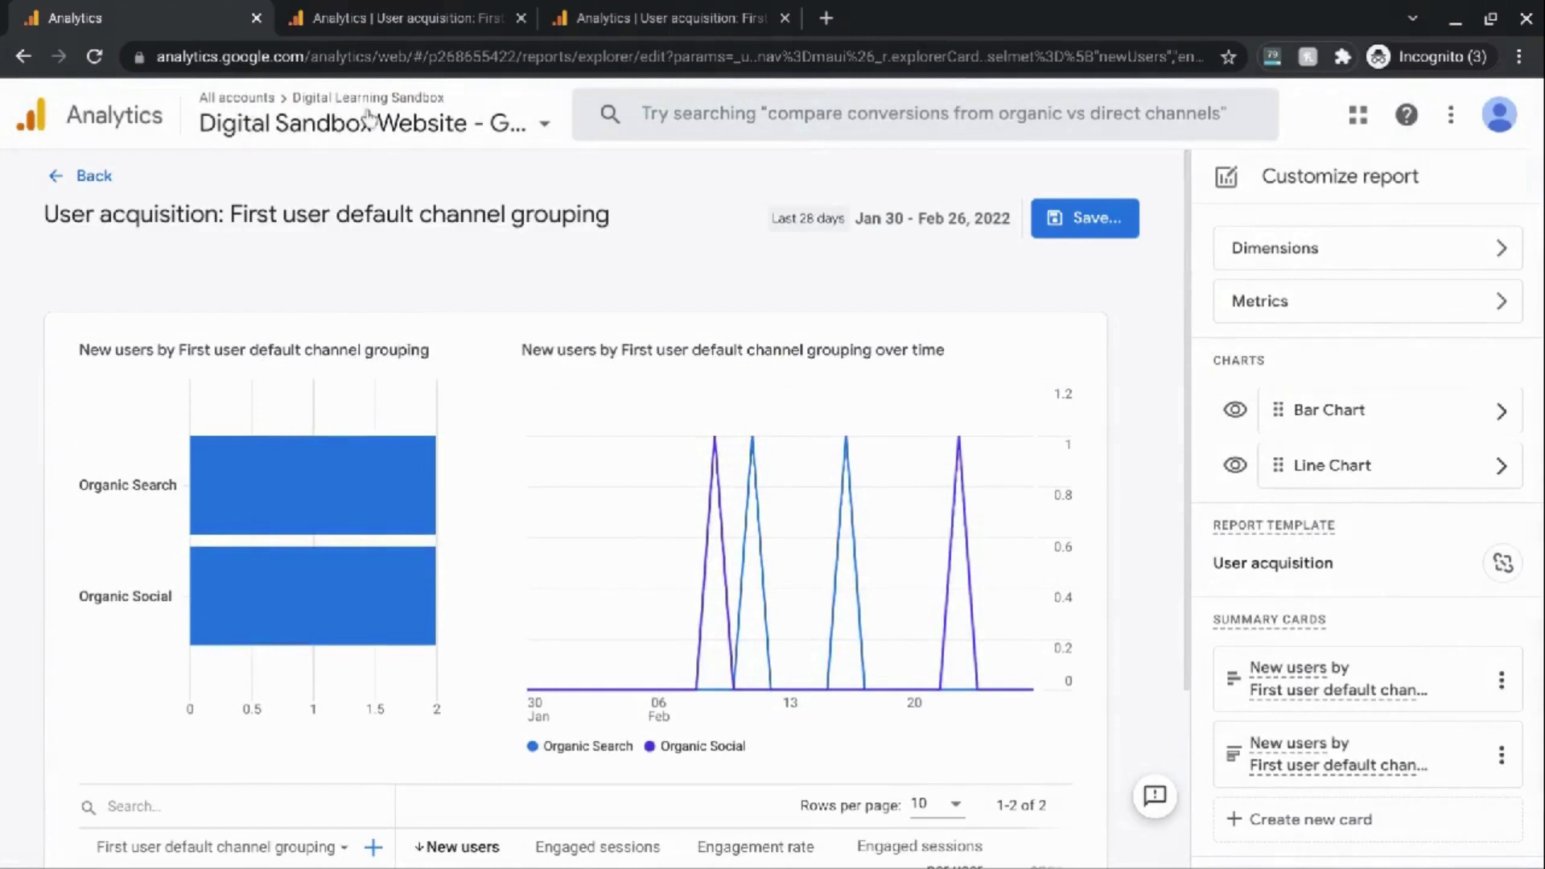
click(360, 11)
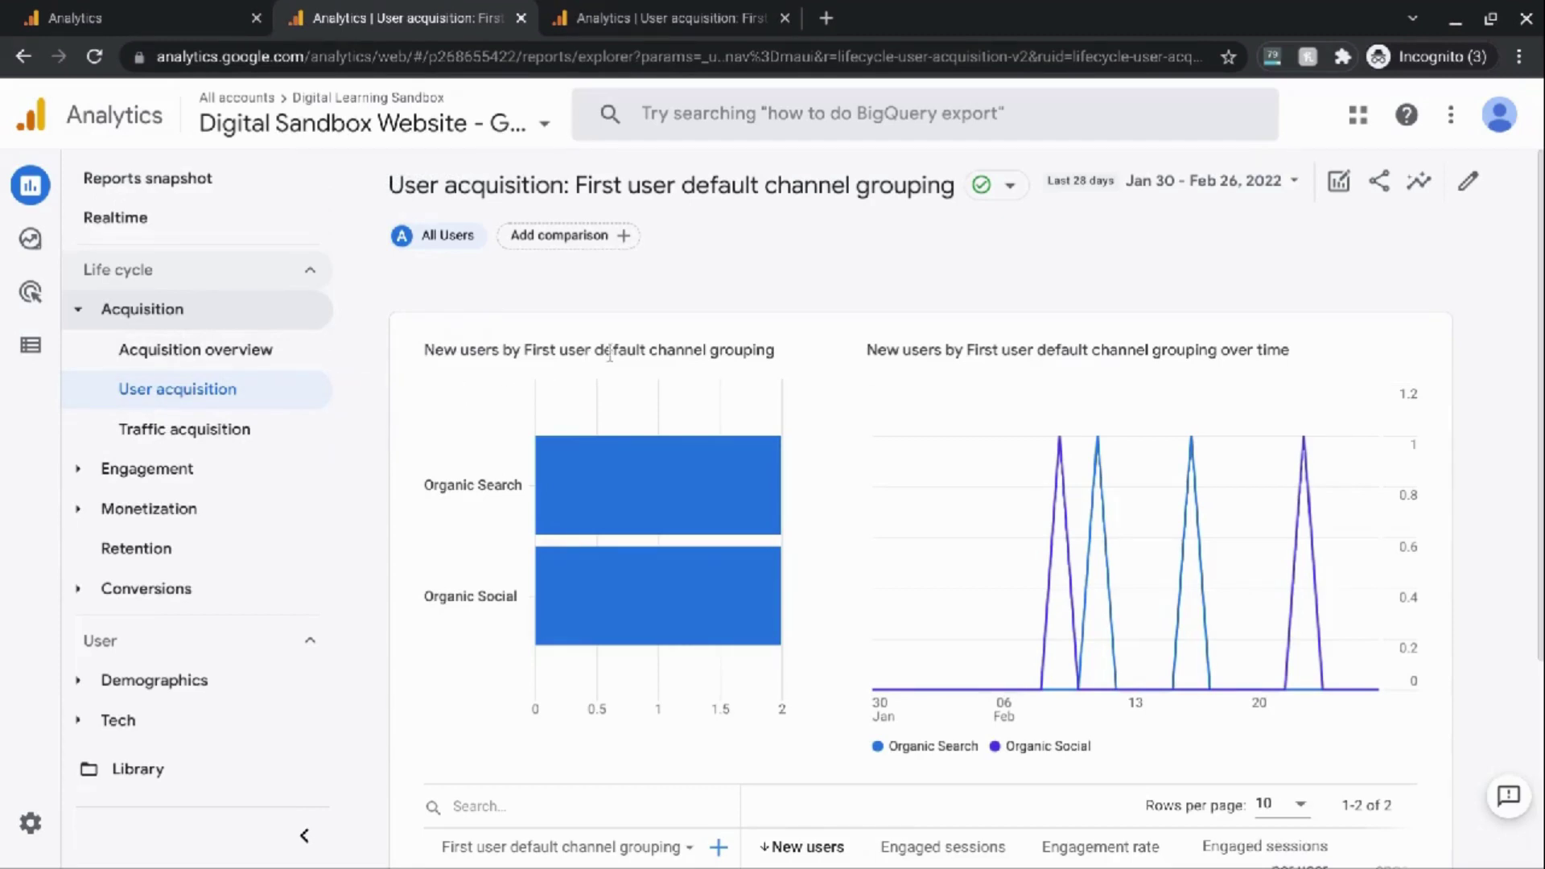
double_click(653, 353)
triple_click(654, 352)
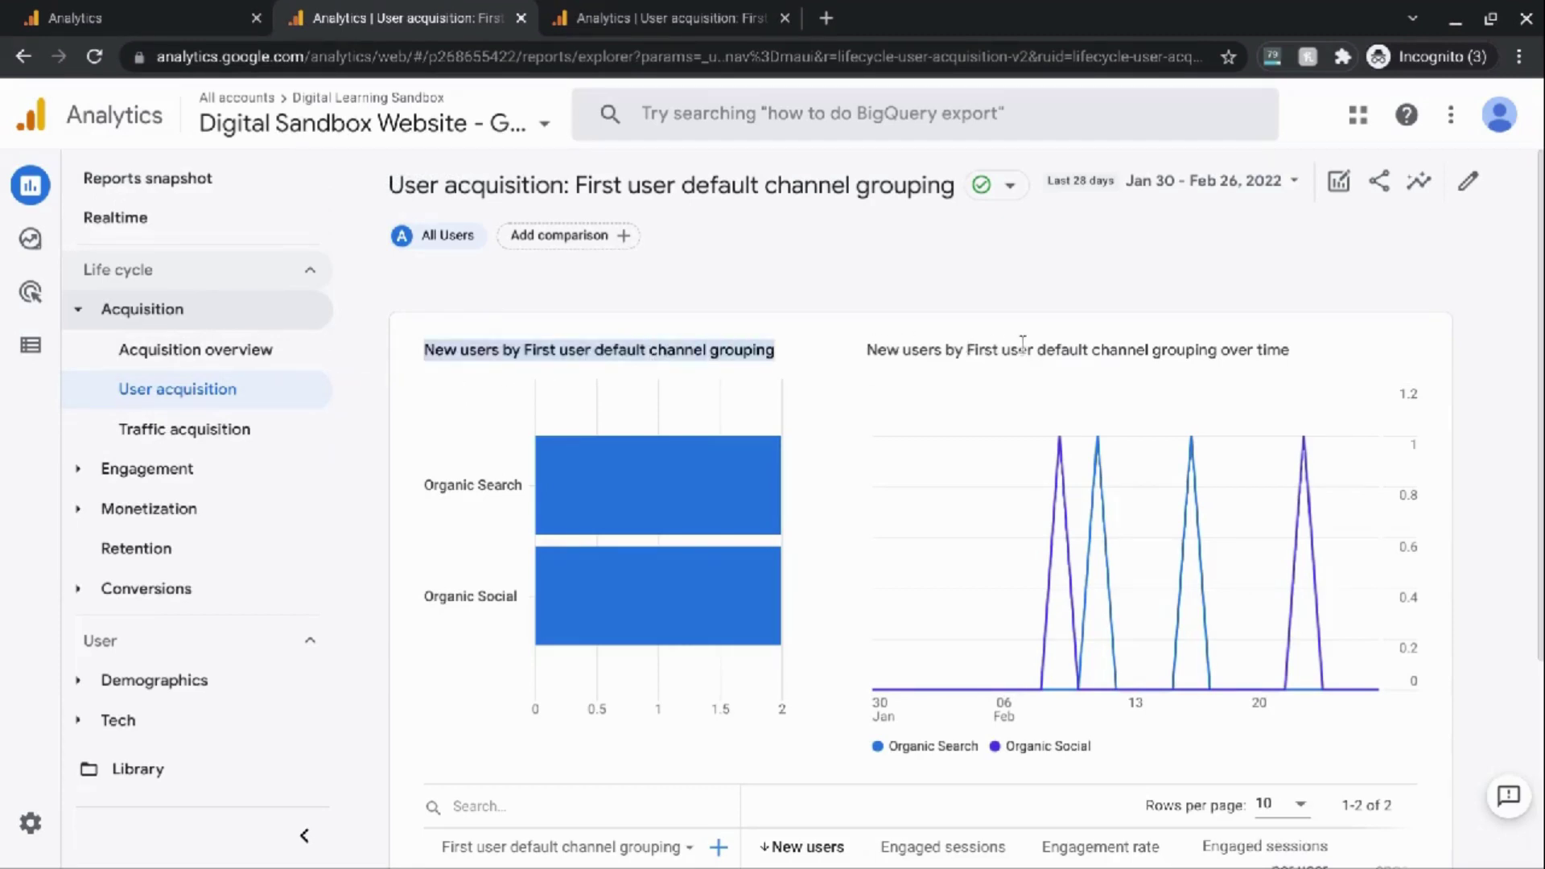
triple_click(1066, 352)
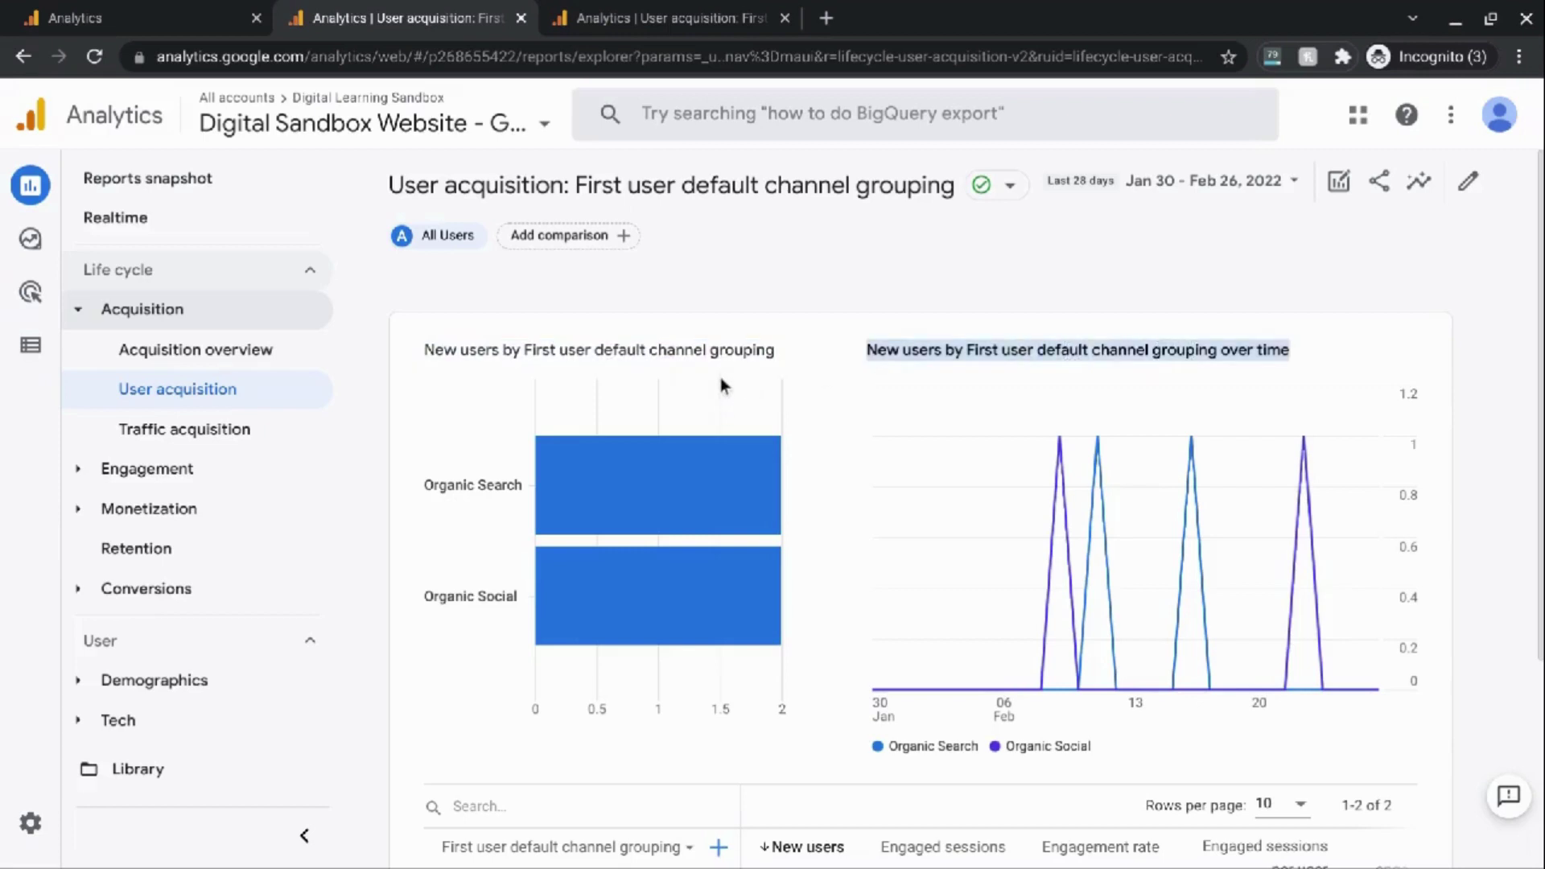
click(133, 20)
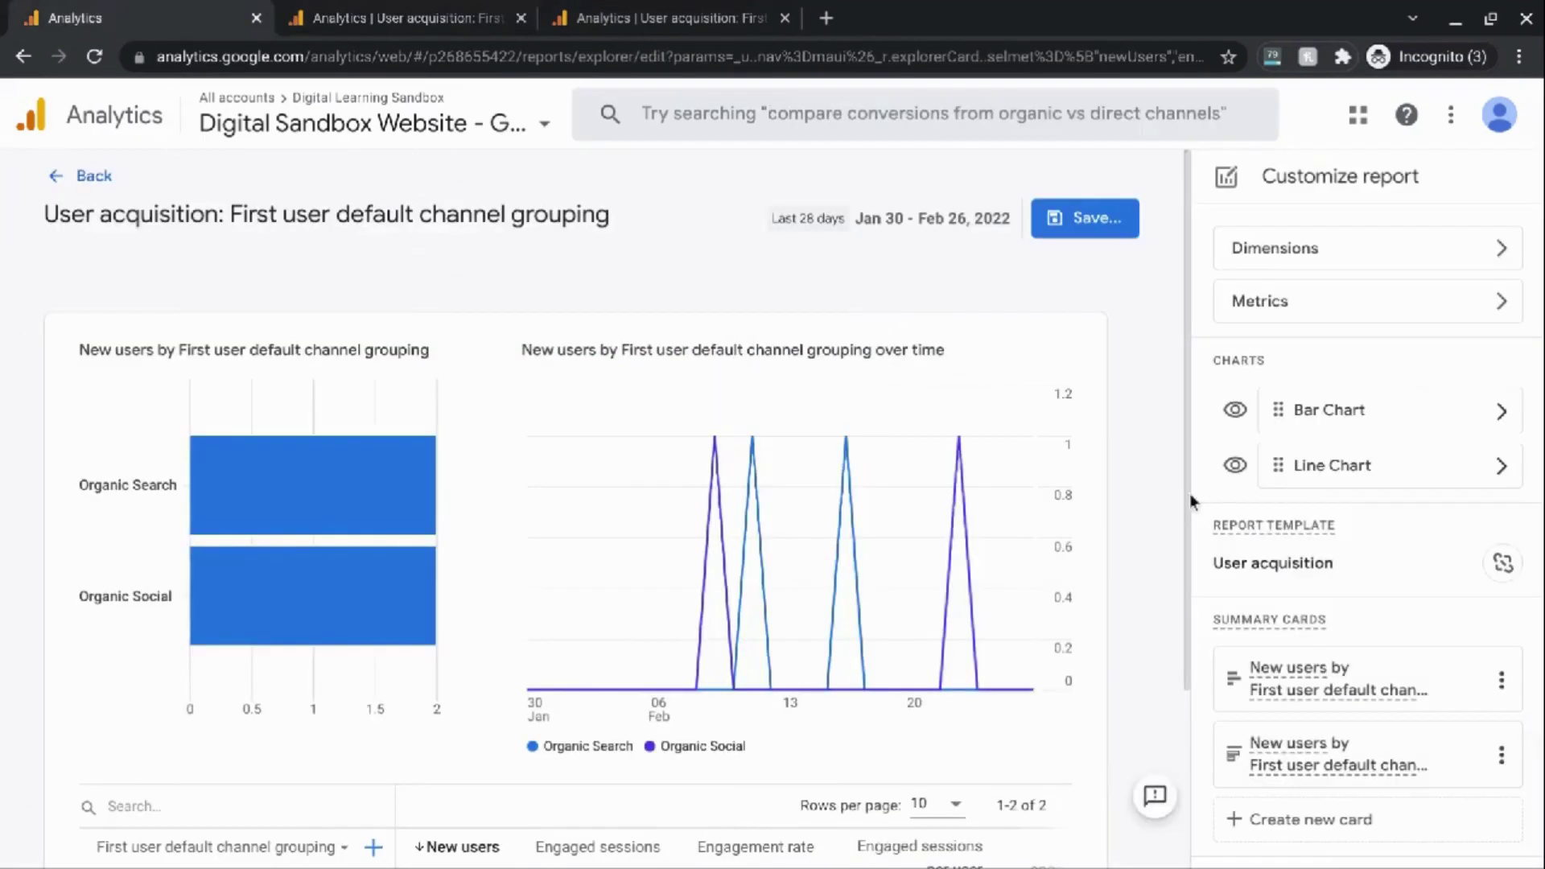
- Edit the second summary card and review its New users by channel table preview
scroll(1500, 680, up, 1)
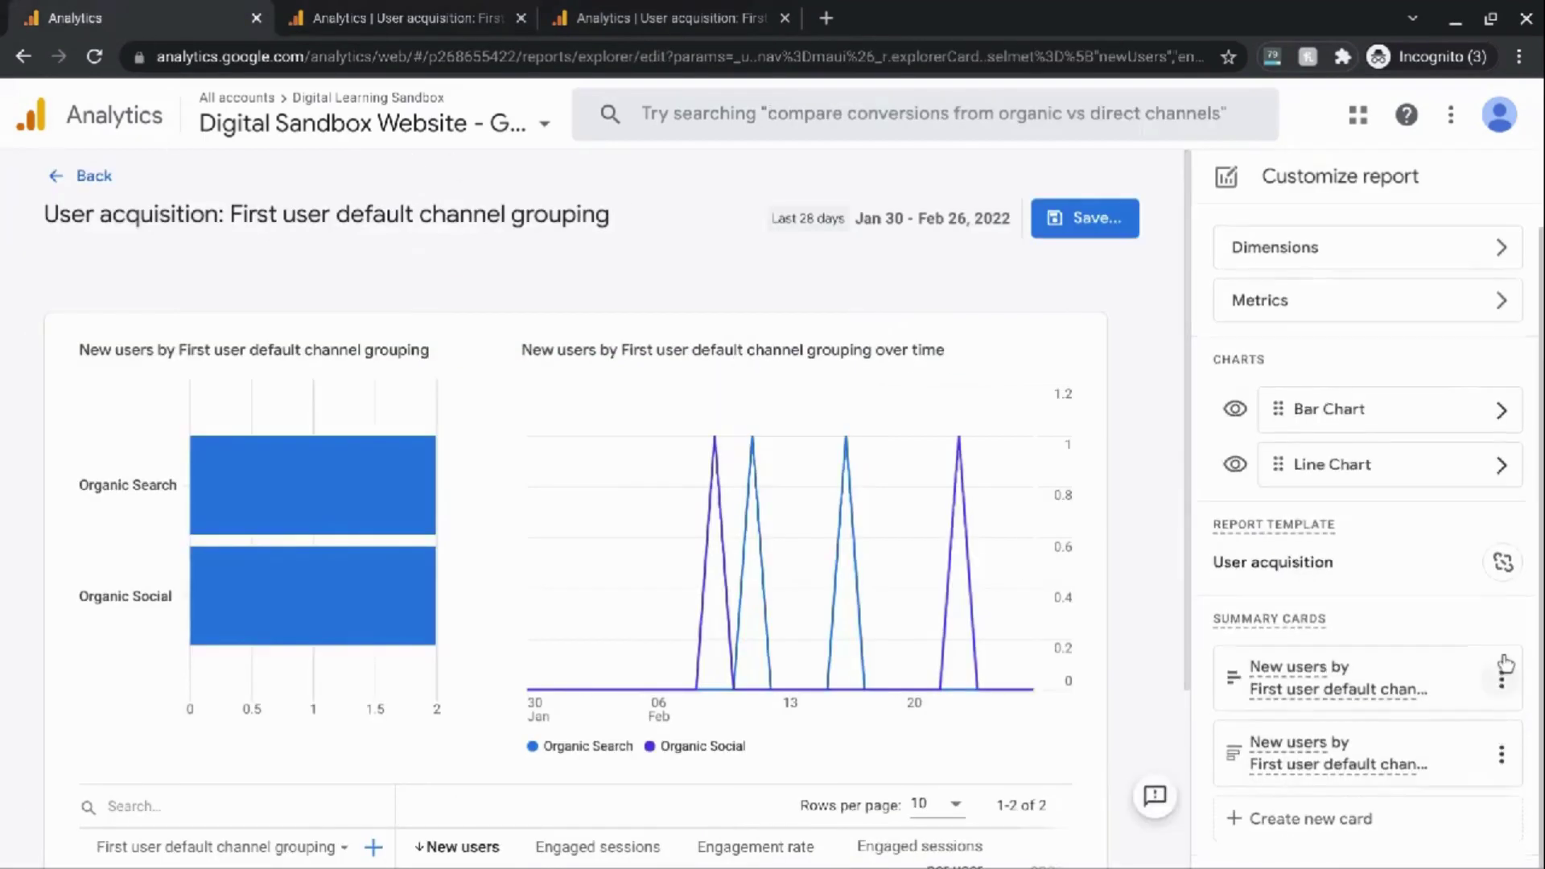
click(1502, 765)
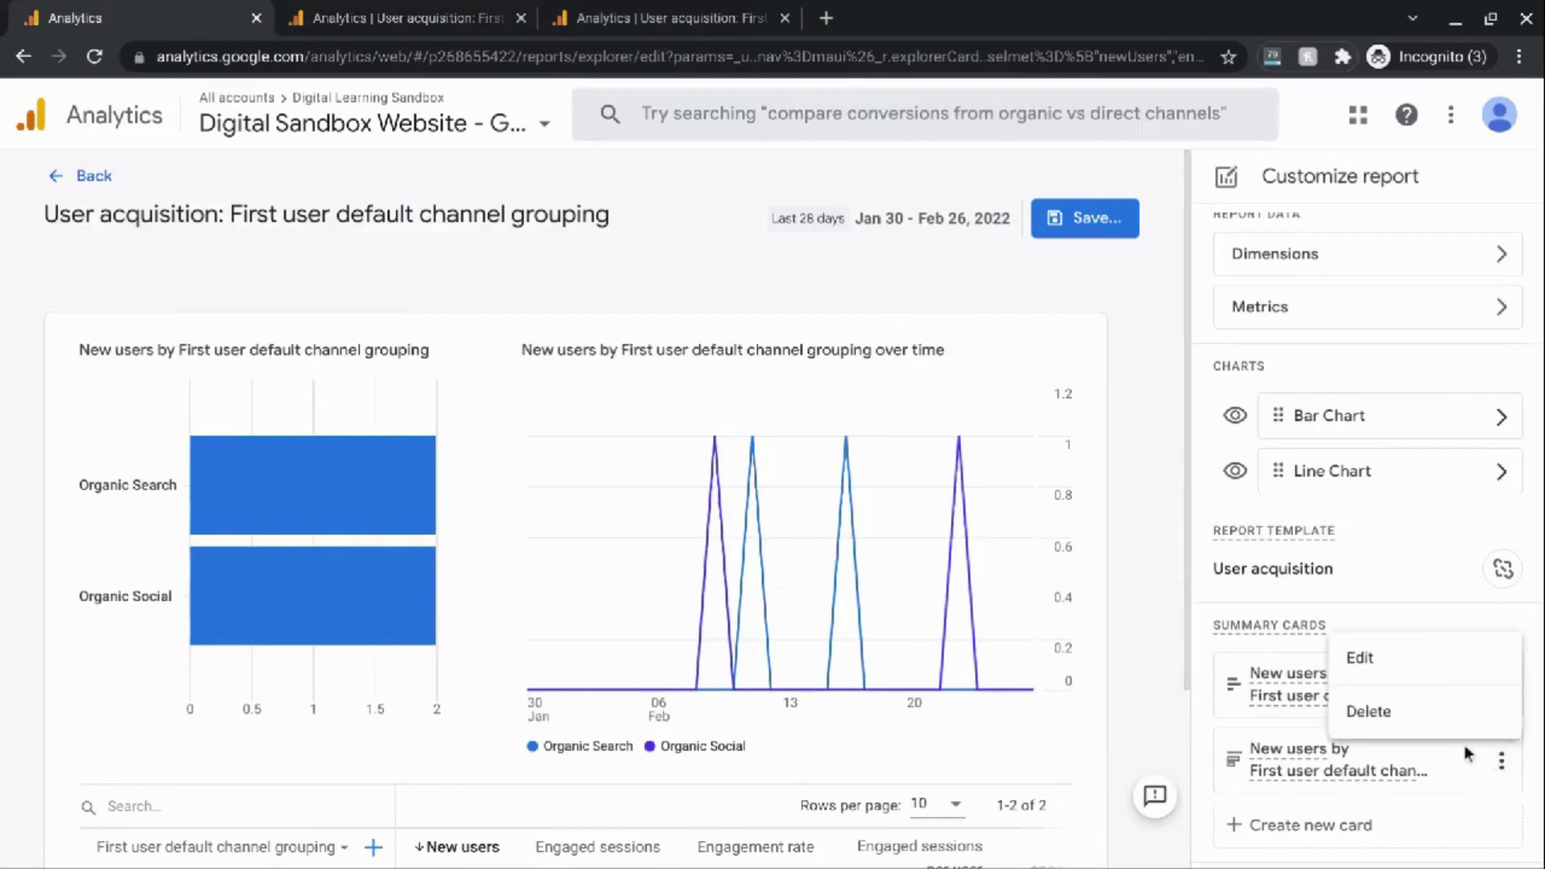
click(1400, 664)
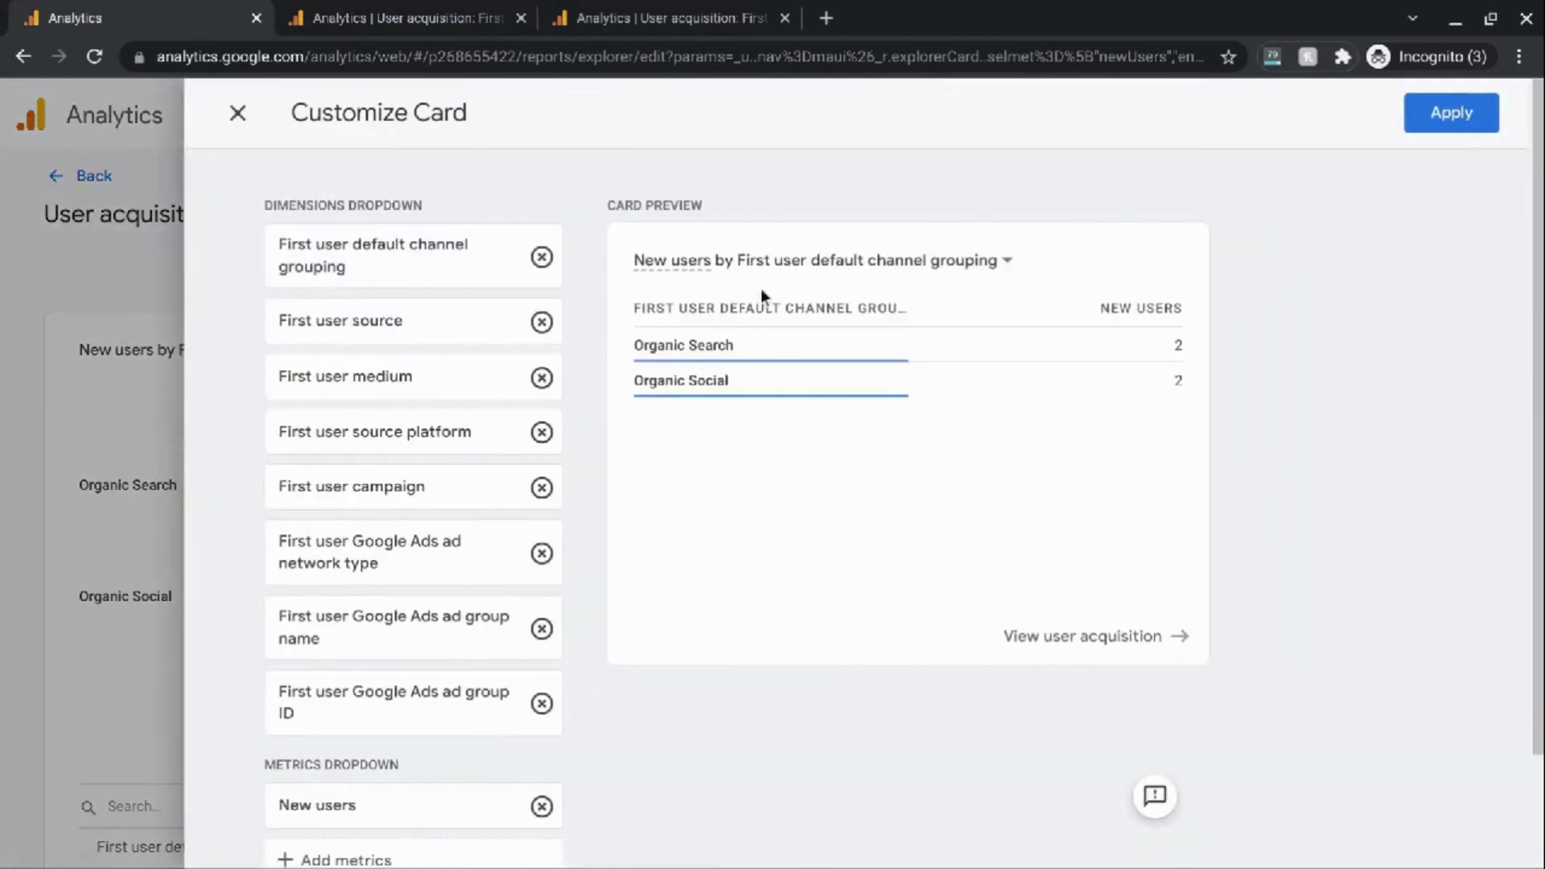
mouse_move(838, 350)
scroll(827, 360, down, 1)
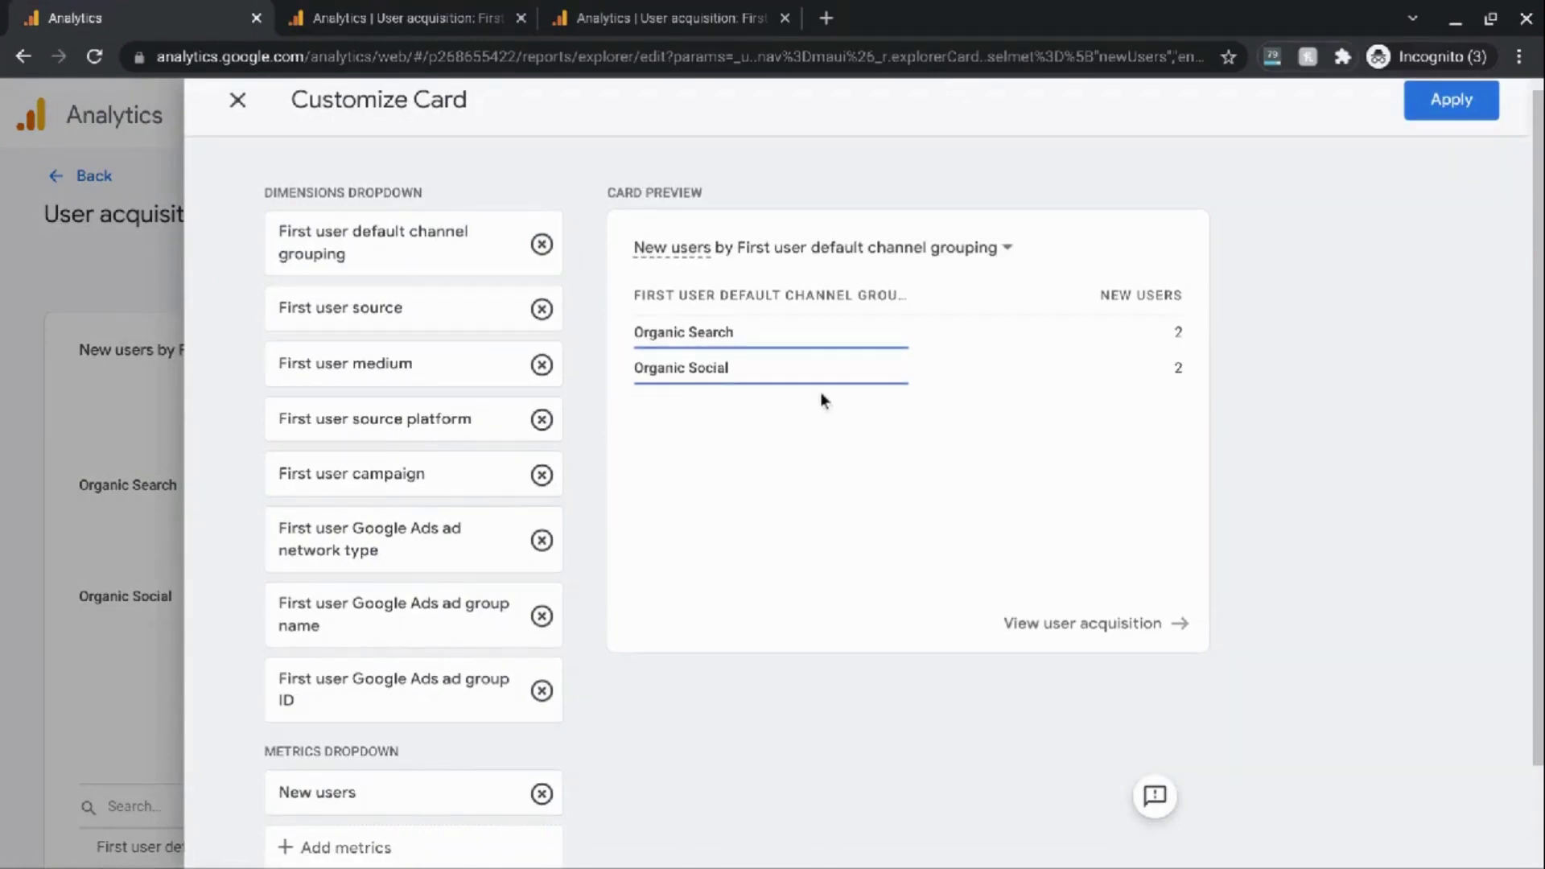
mouse_move(811, 385)
scroll(588, 697, down, 2)
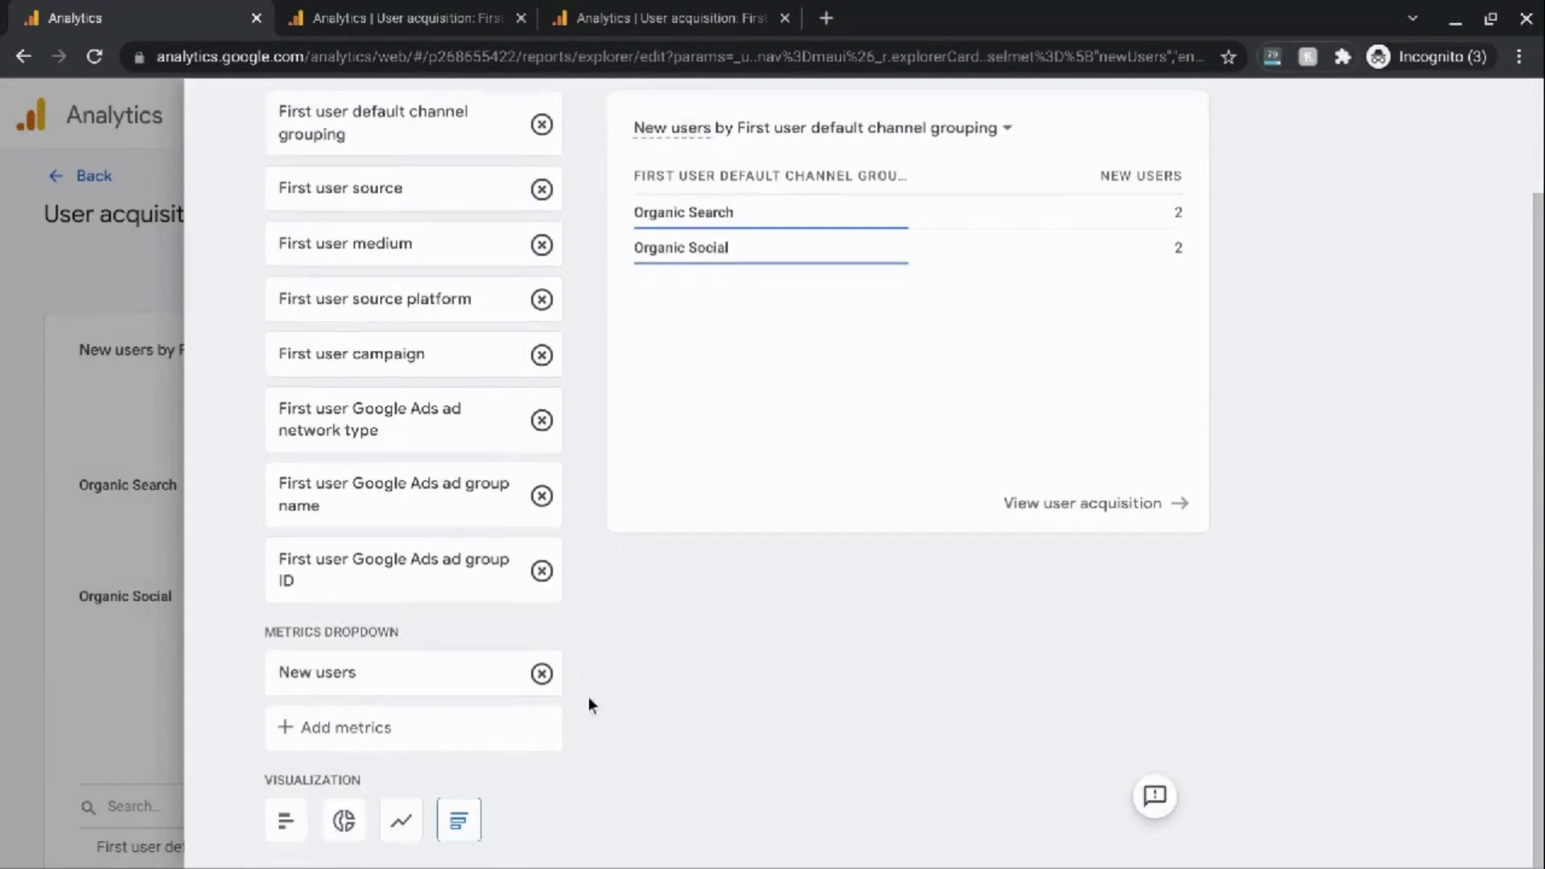
- Add Engaged sessions as a second metric and display it in the card preview
click(344, 732)
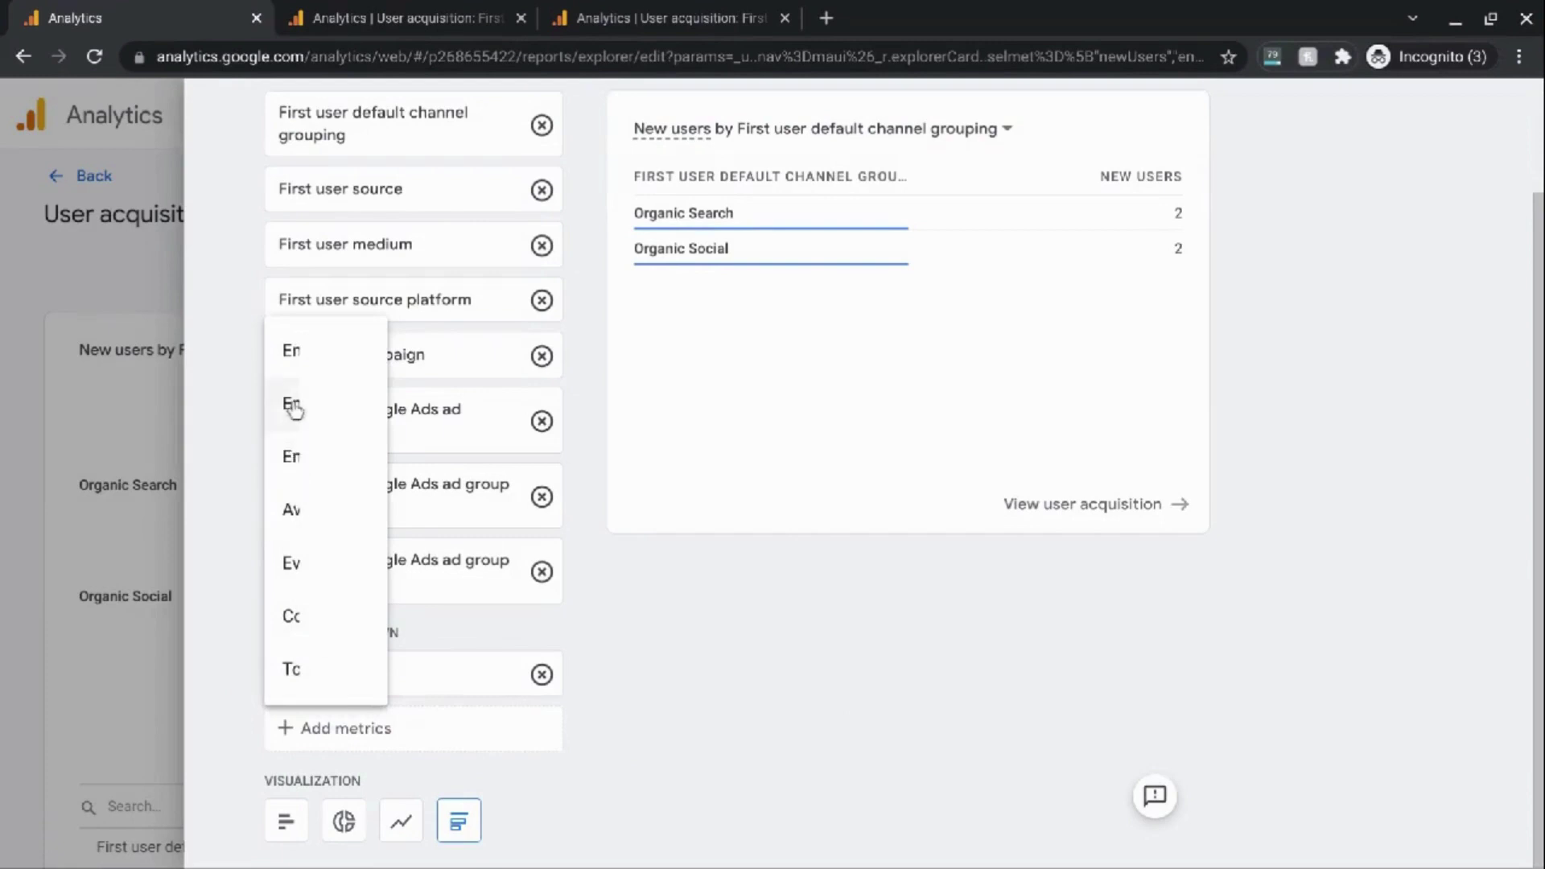
click(287, 354)
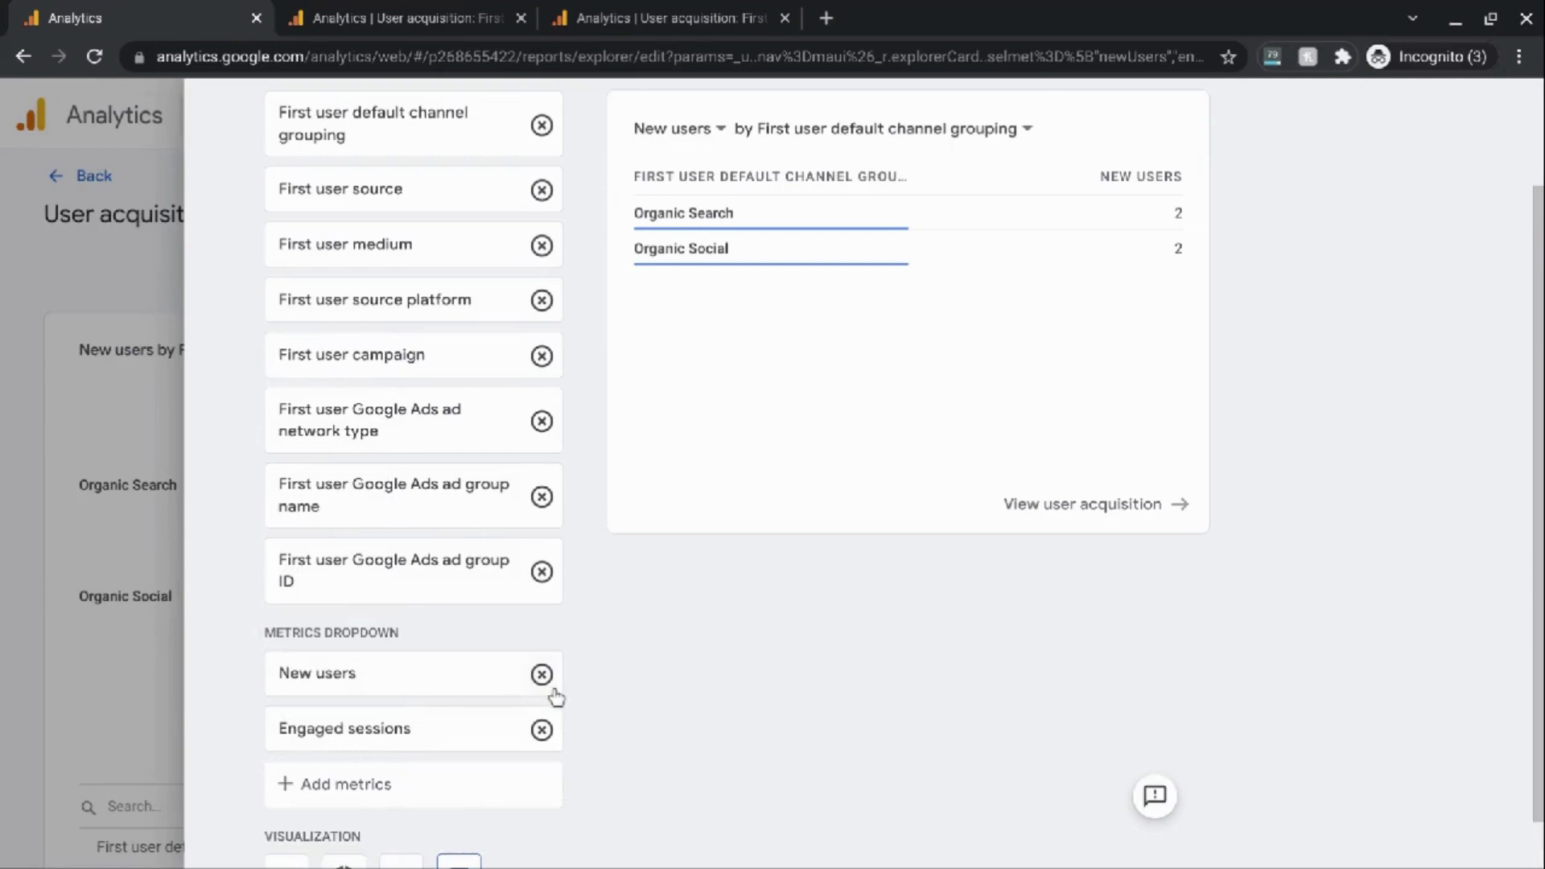
click(697, 136)
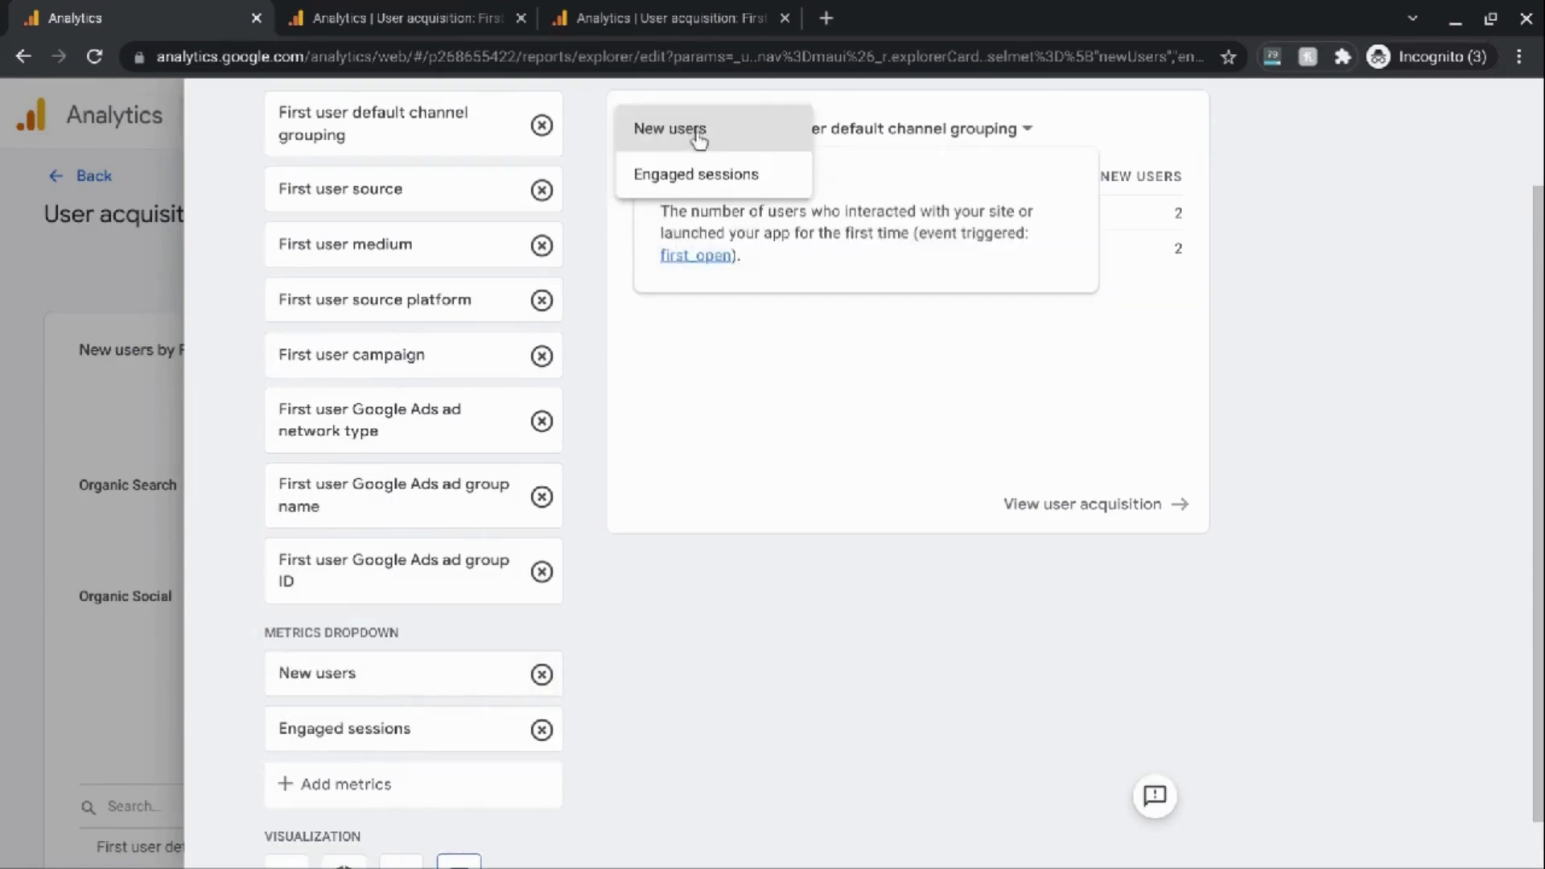
click(696, 182)
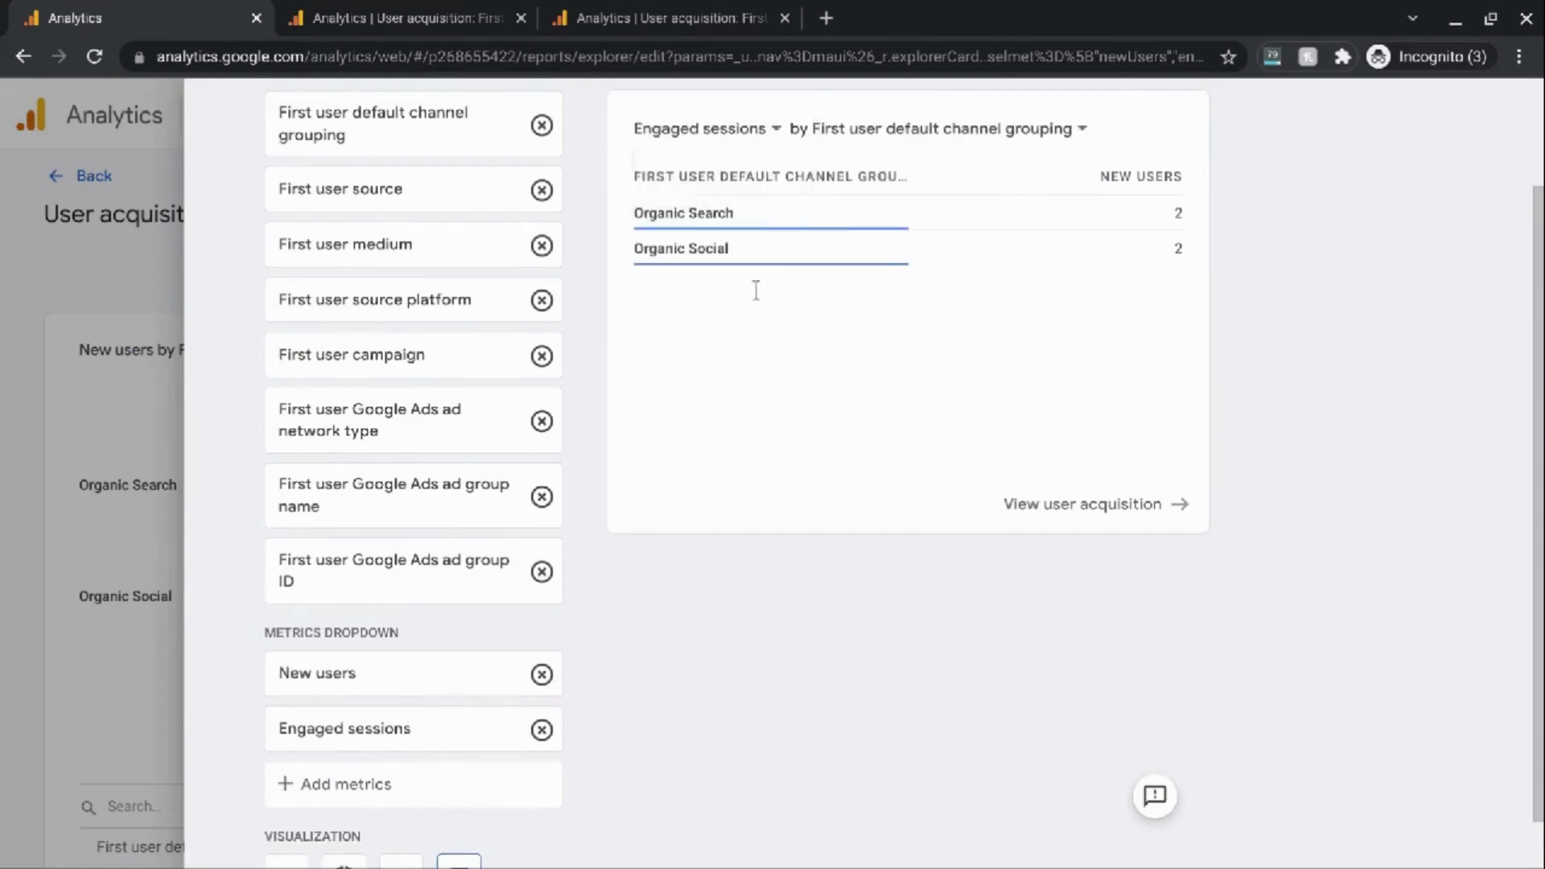
- Remove the Engaged sessions metric so the card keeps only New users
scroll(851, 450, up, 1)
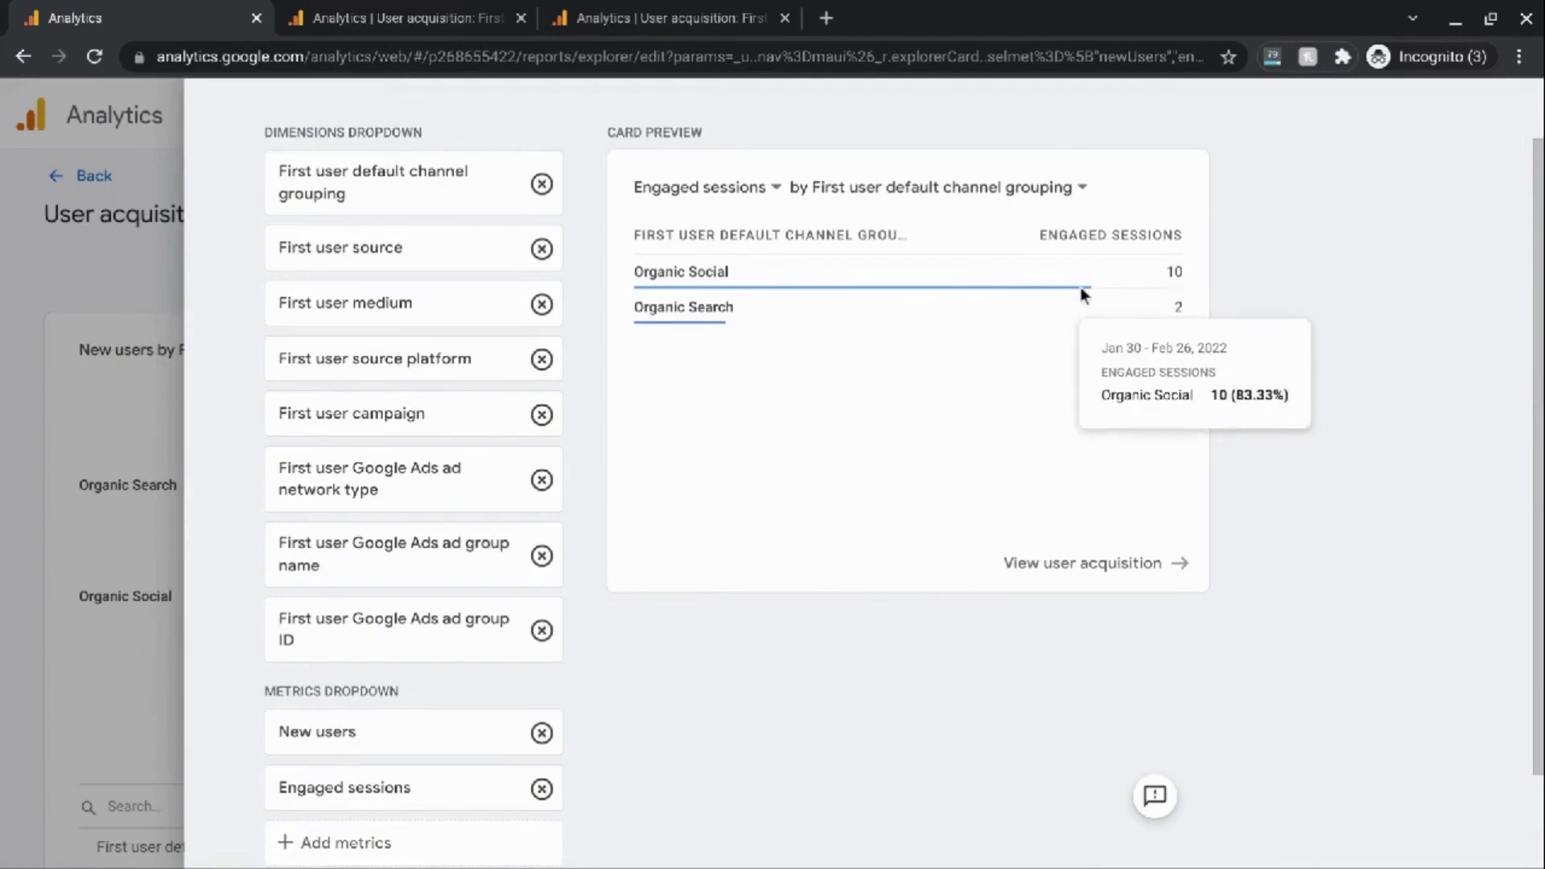
scroll(1080, 295, up, 1)
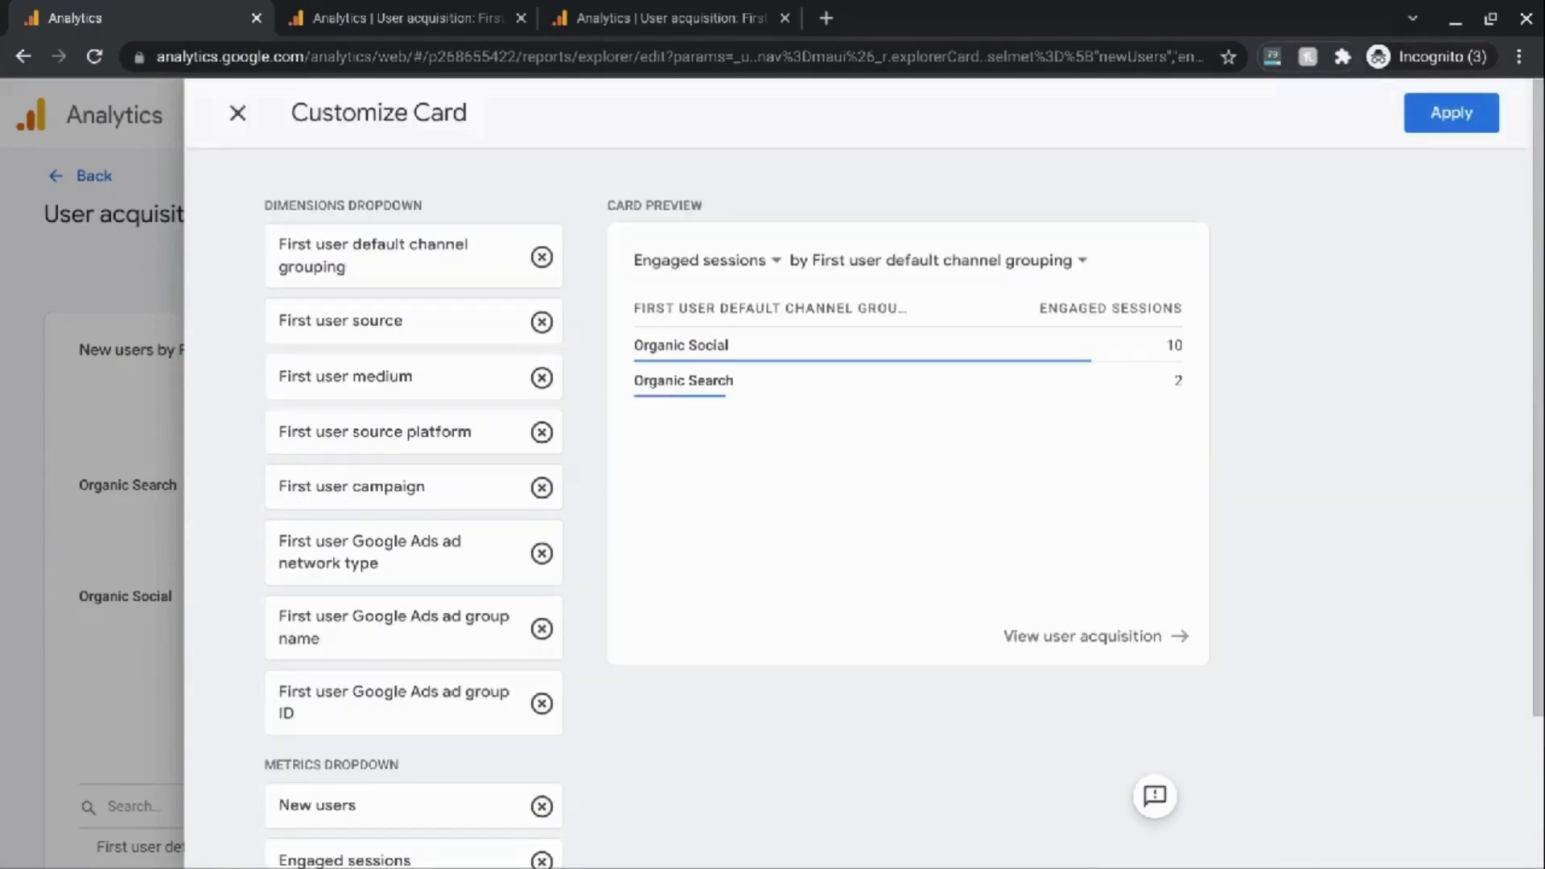
mouse_move(702, 397)
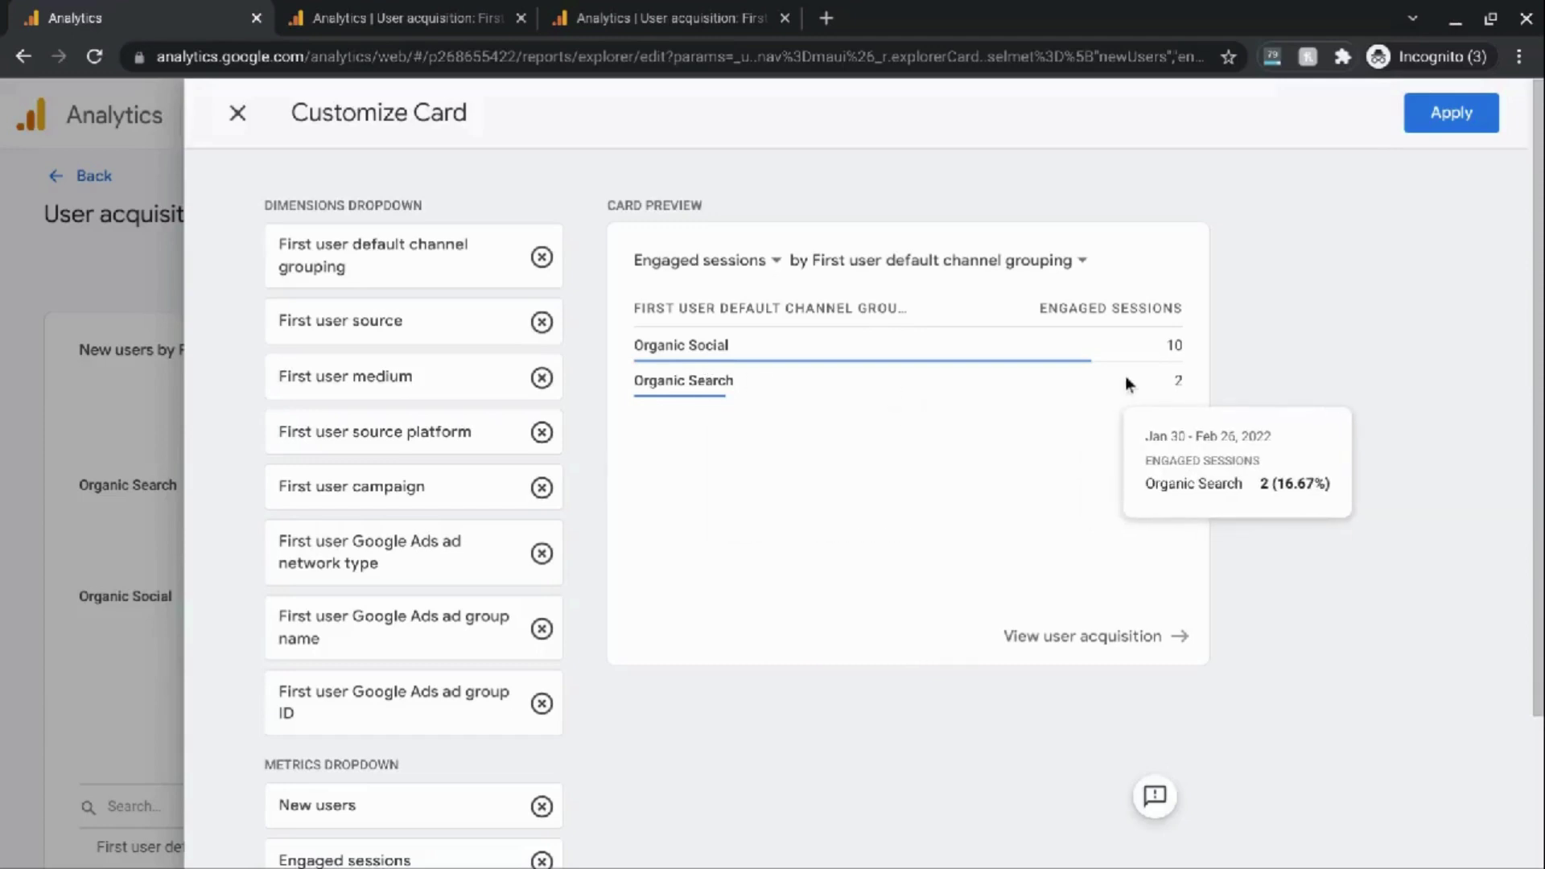
click(670, 272)
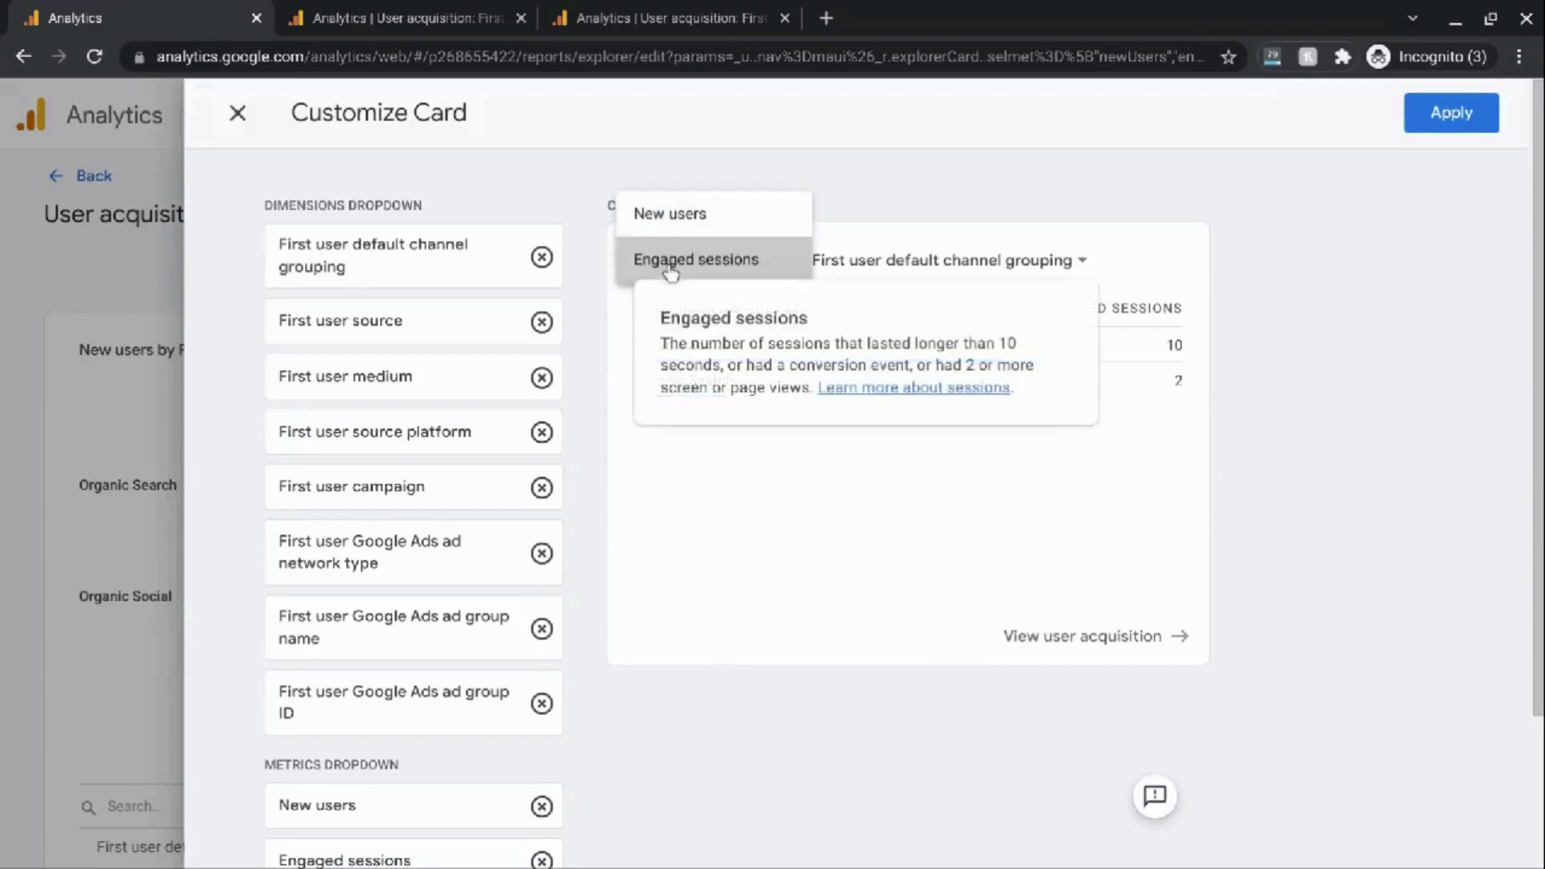
click(544, 860)
click(544, 860)
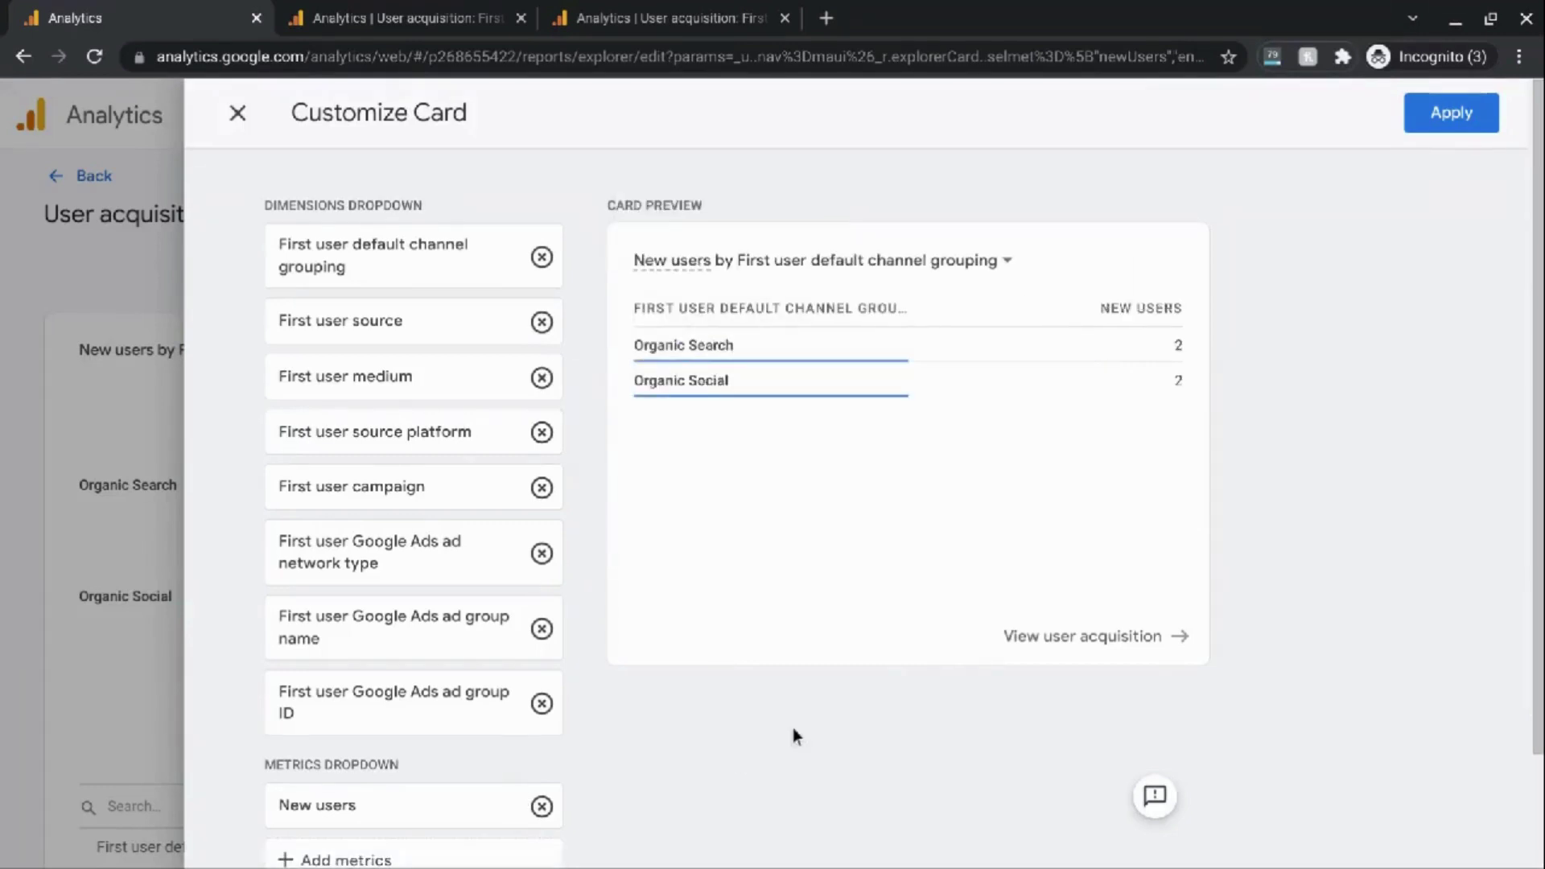
scroll(793, 728, down, 2)
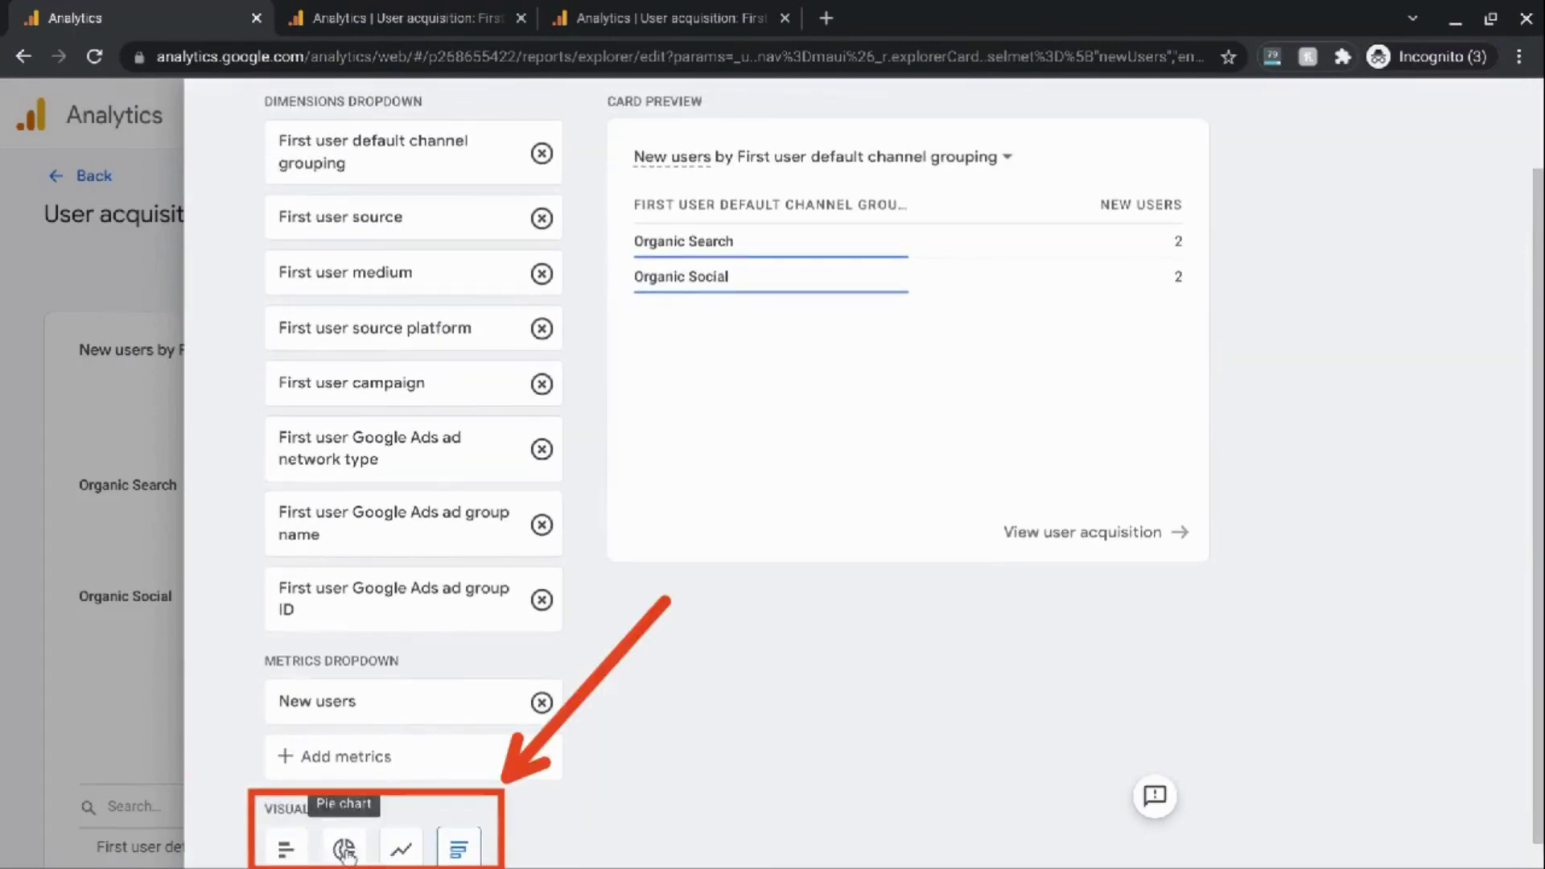
scroll(1015, 814, up, 2)
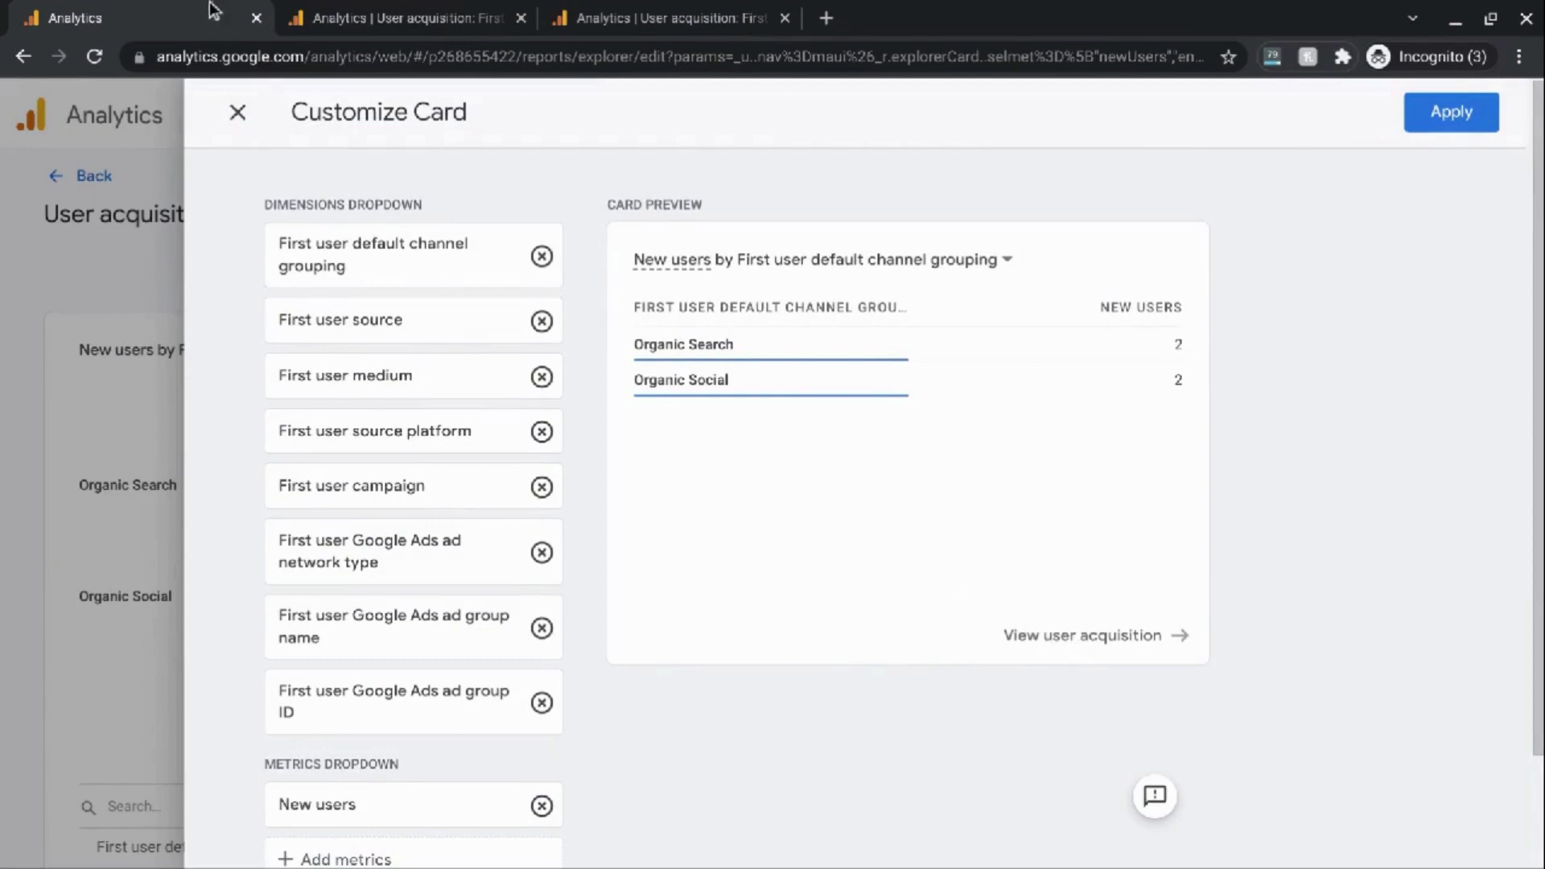
- Start a new summary card with First user default channel grouping as its dimension
click(237, 112)
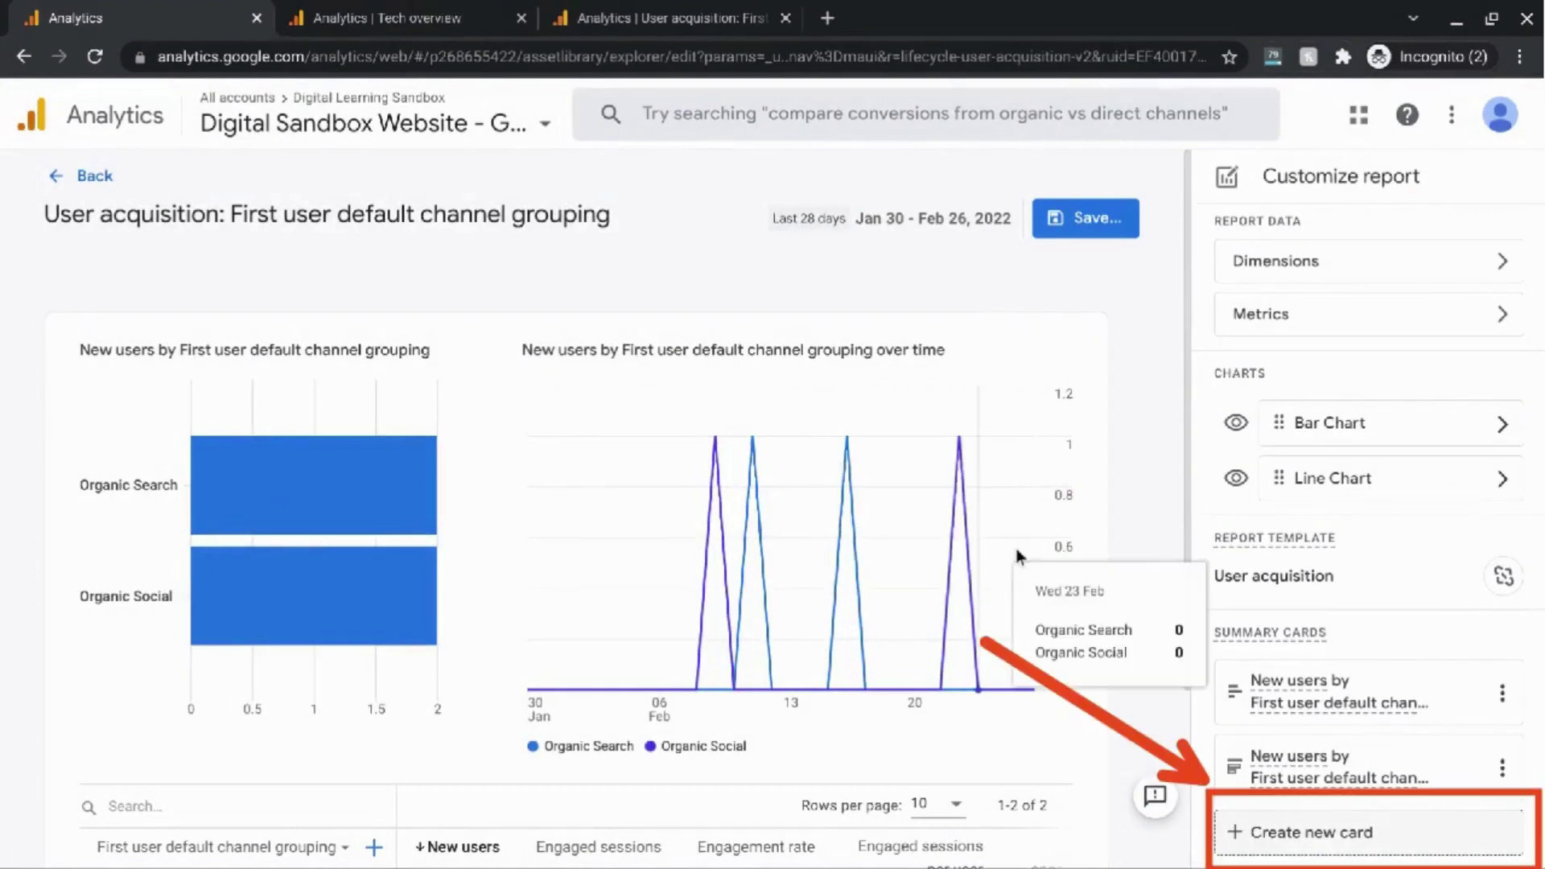
click(1307, 832)
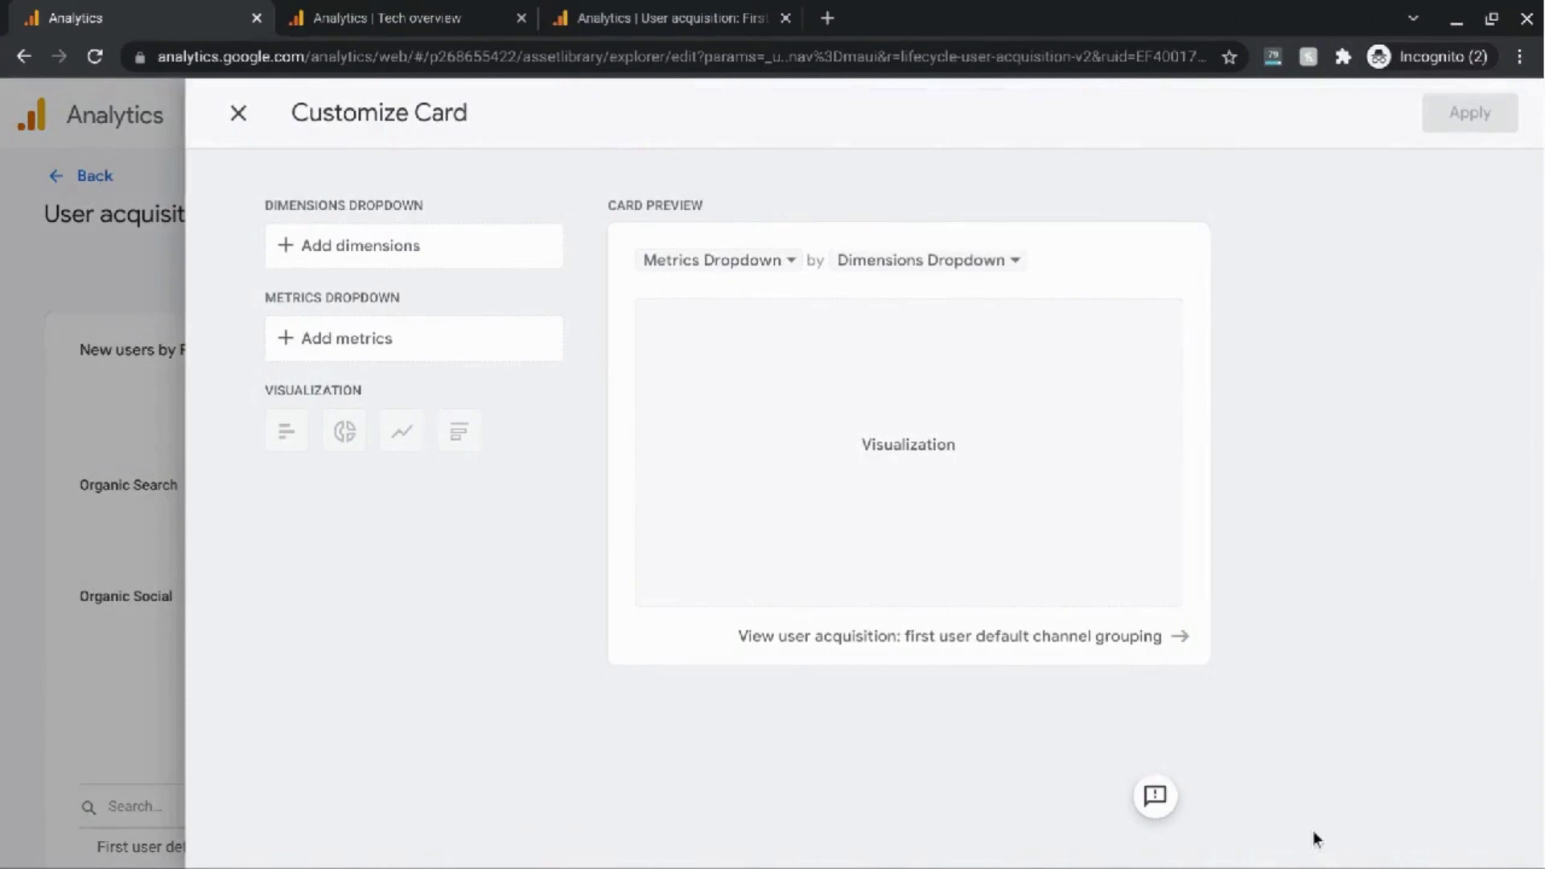
click(369, 248)
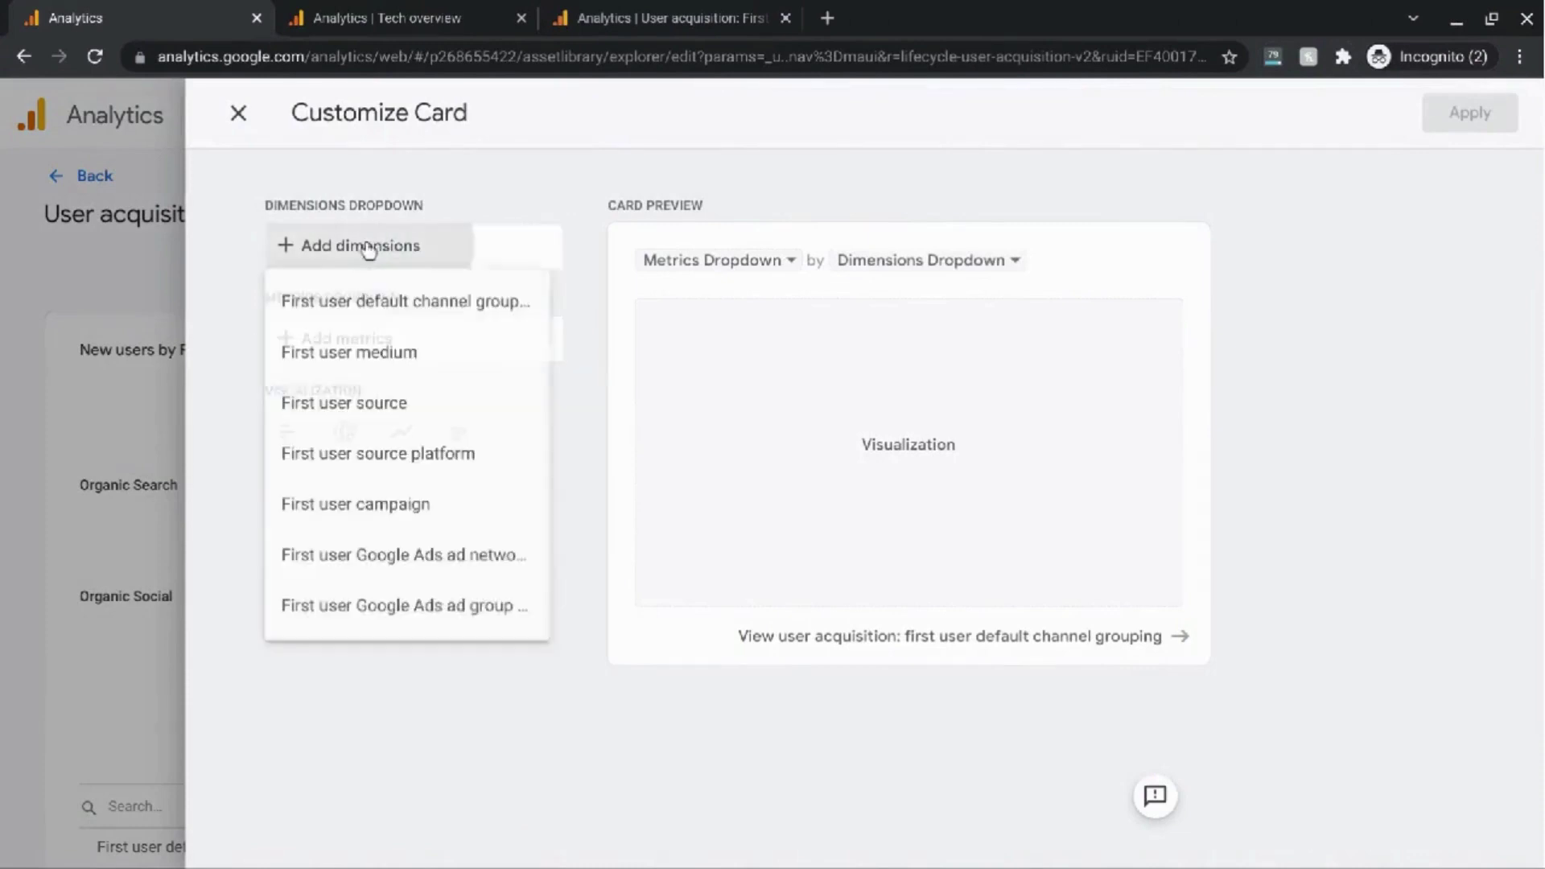
click(379, 320)
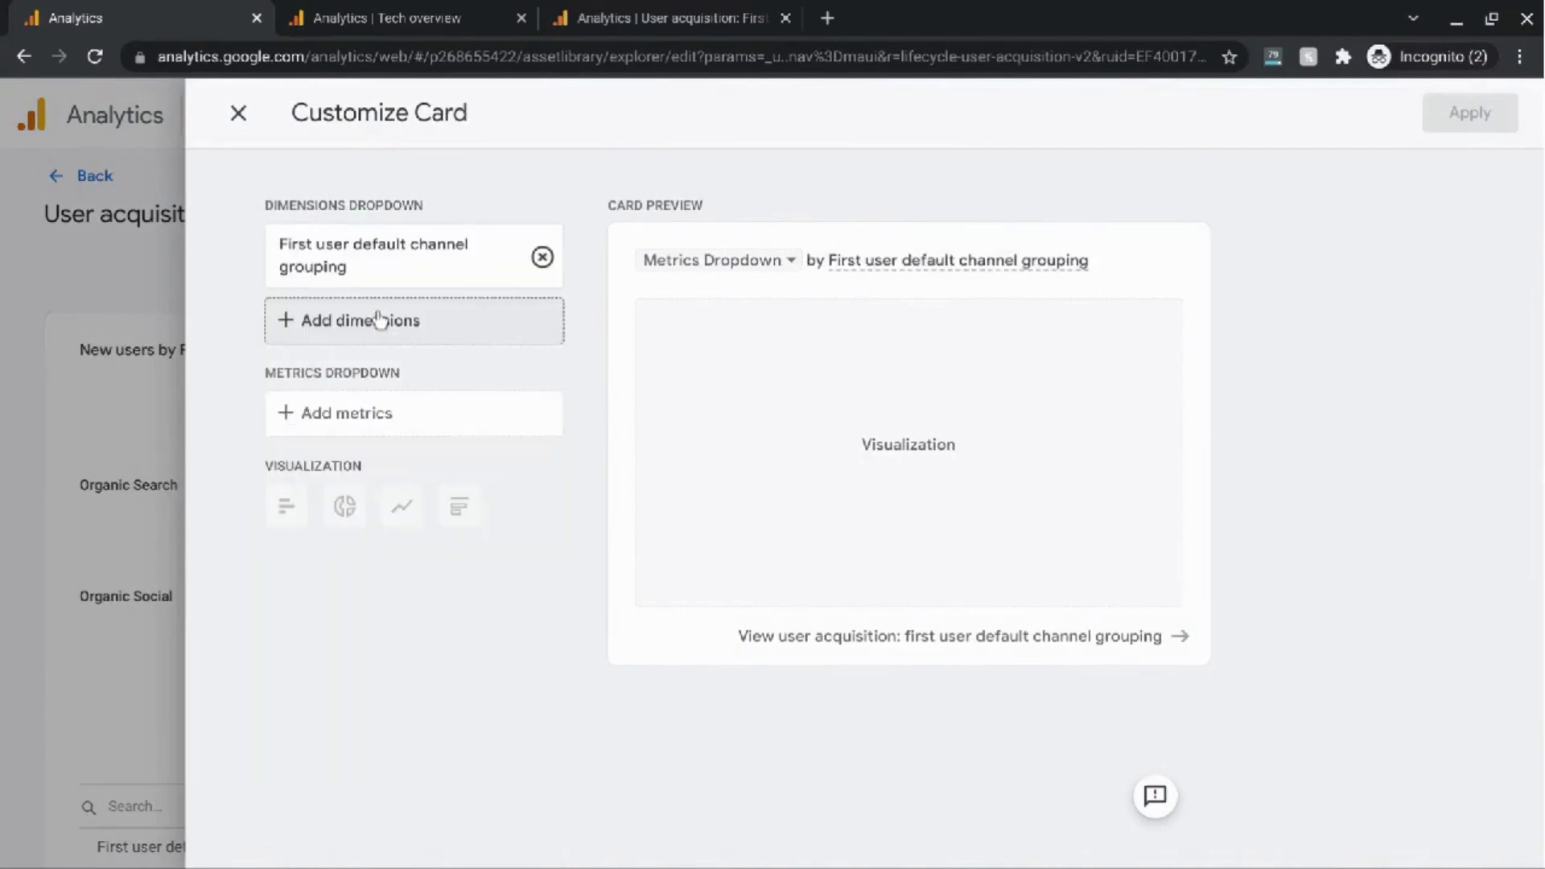
- Add the metrics New users, Engagement rate and Conversions to the new card
click(397, 415)
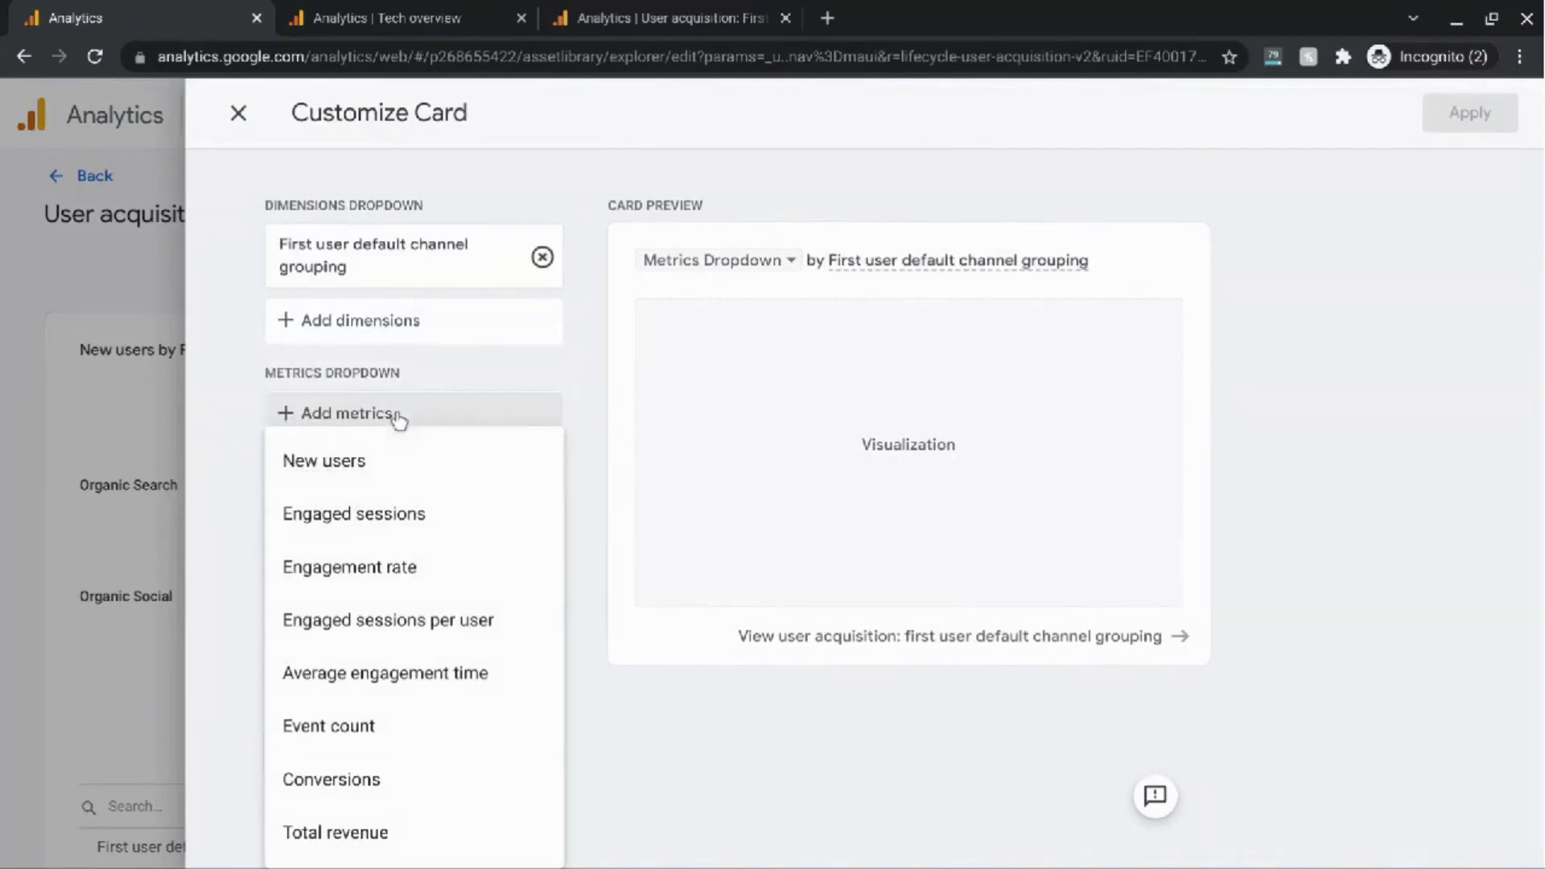
click(352, 467)
click(347, 470)
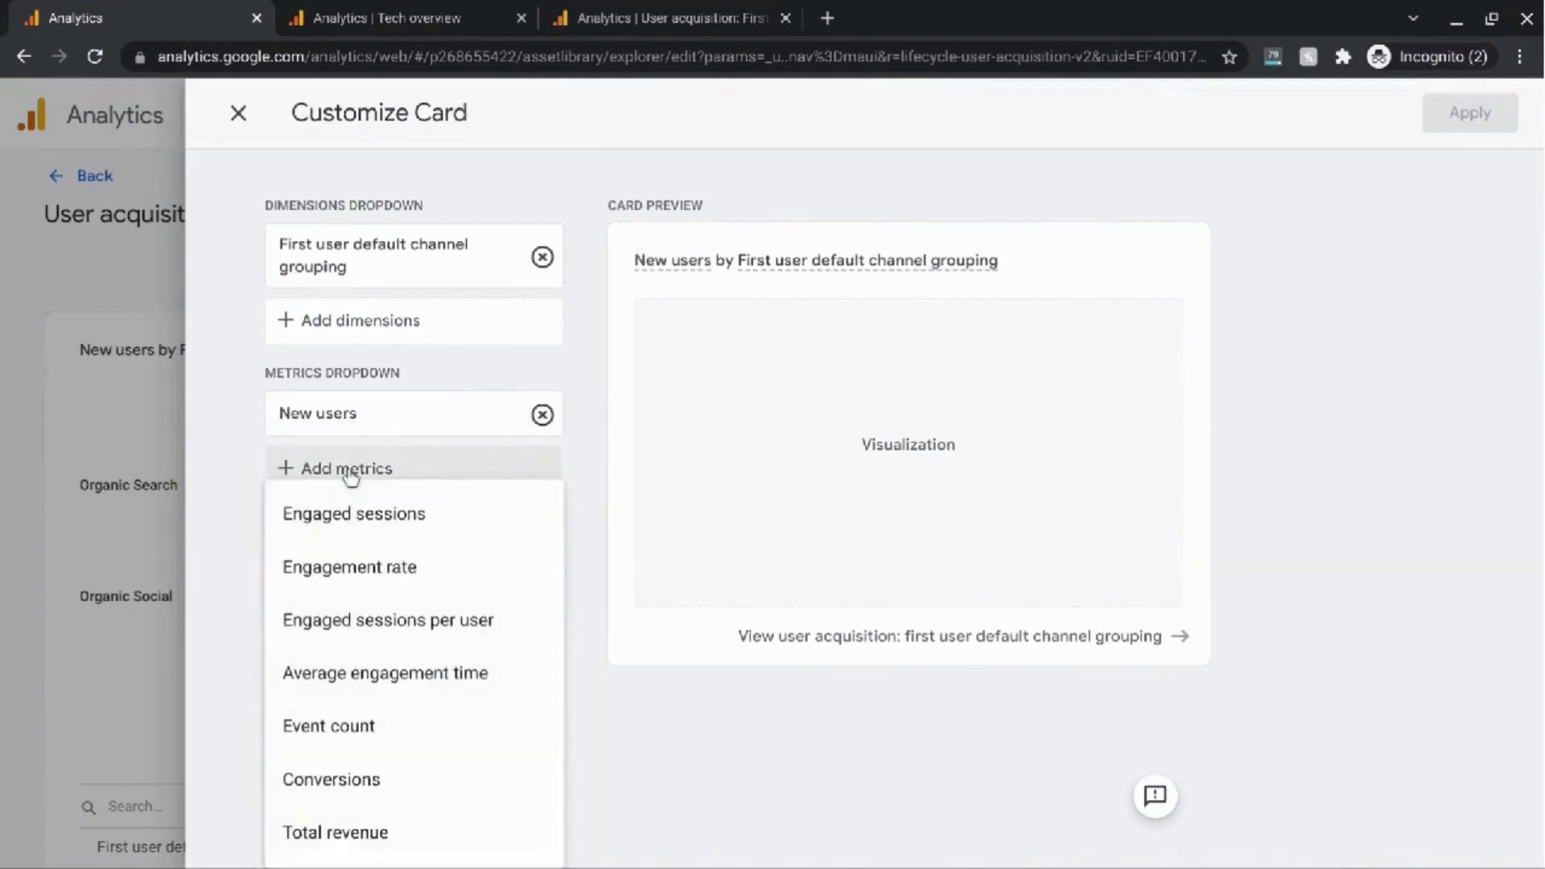
click(348, 568)
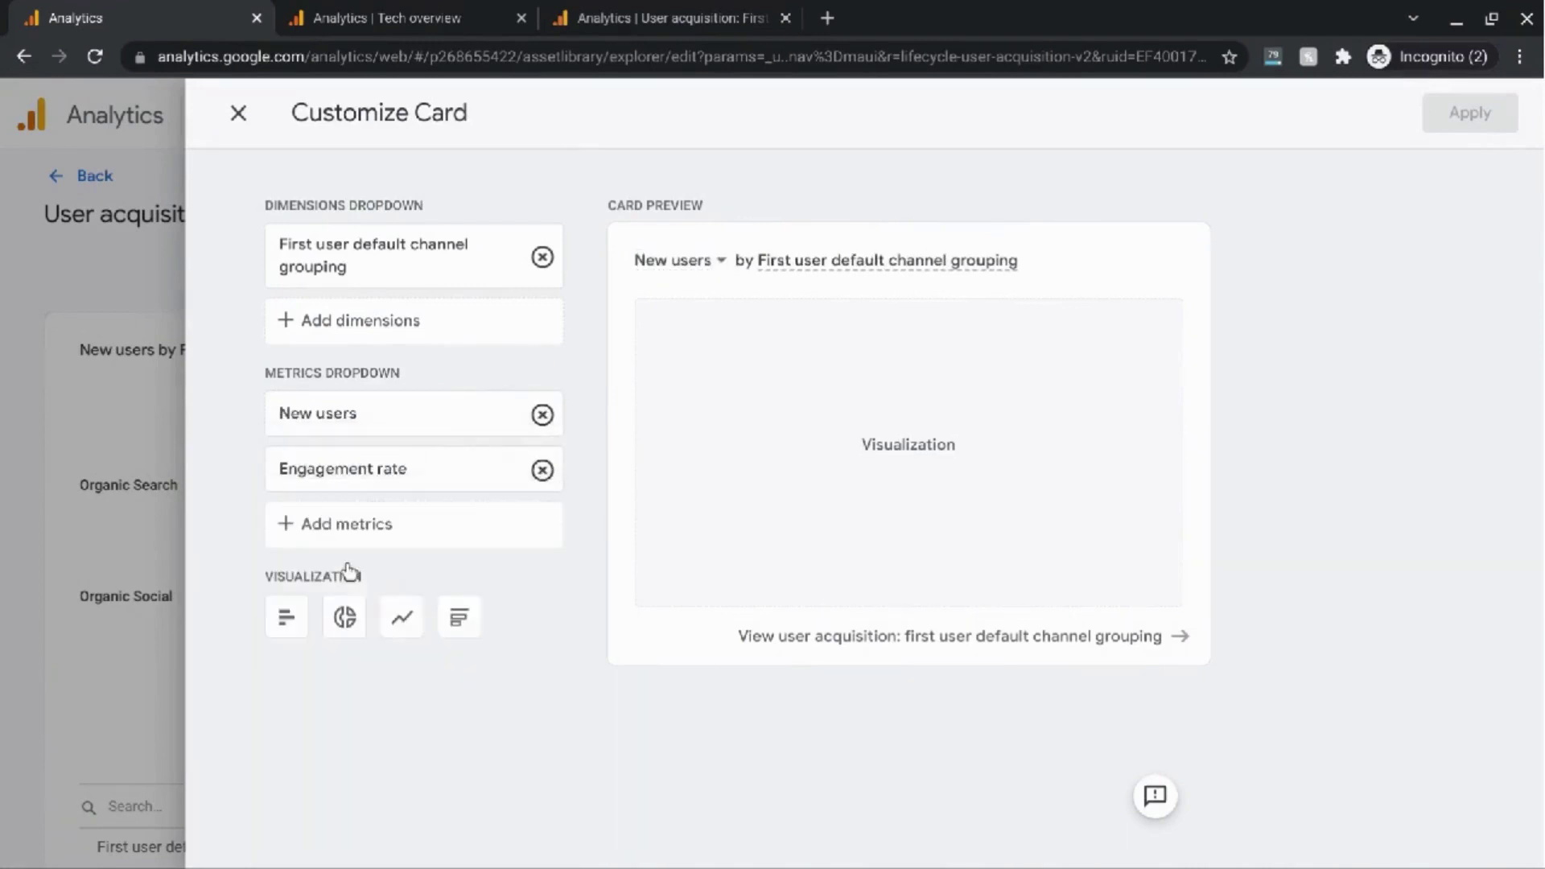
click(316, 525)
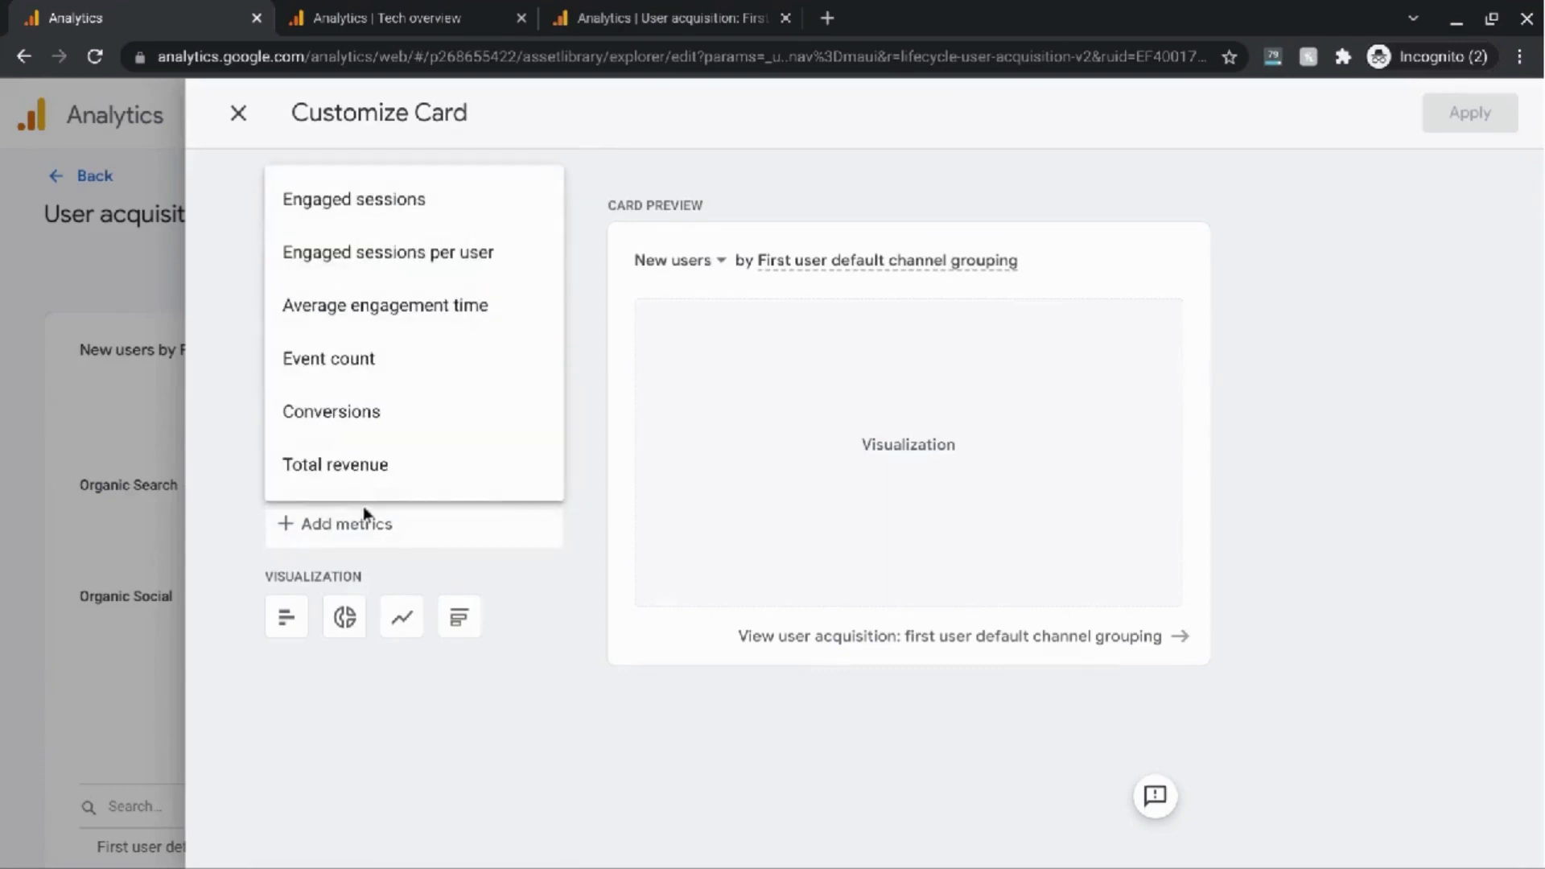
click(381, 412)
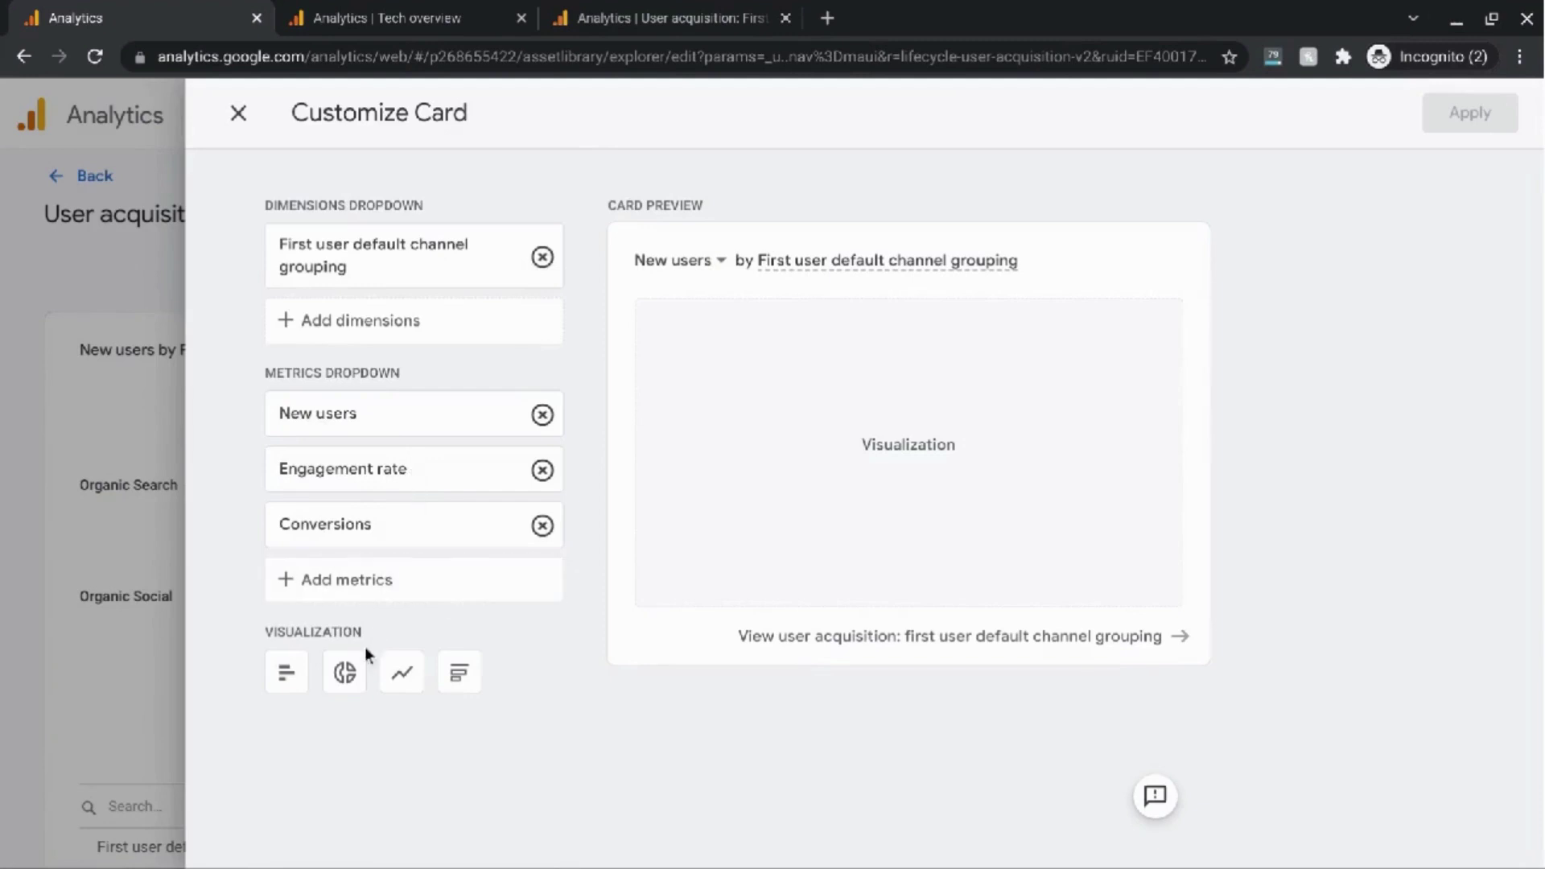
- Show the new card as a Pie chart, check its preview metrics, and apply it
click(343, 674)
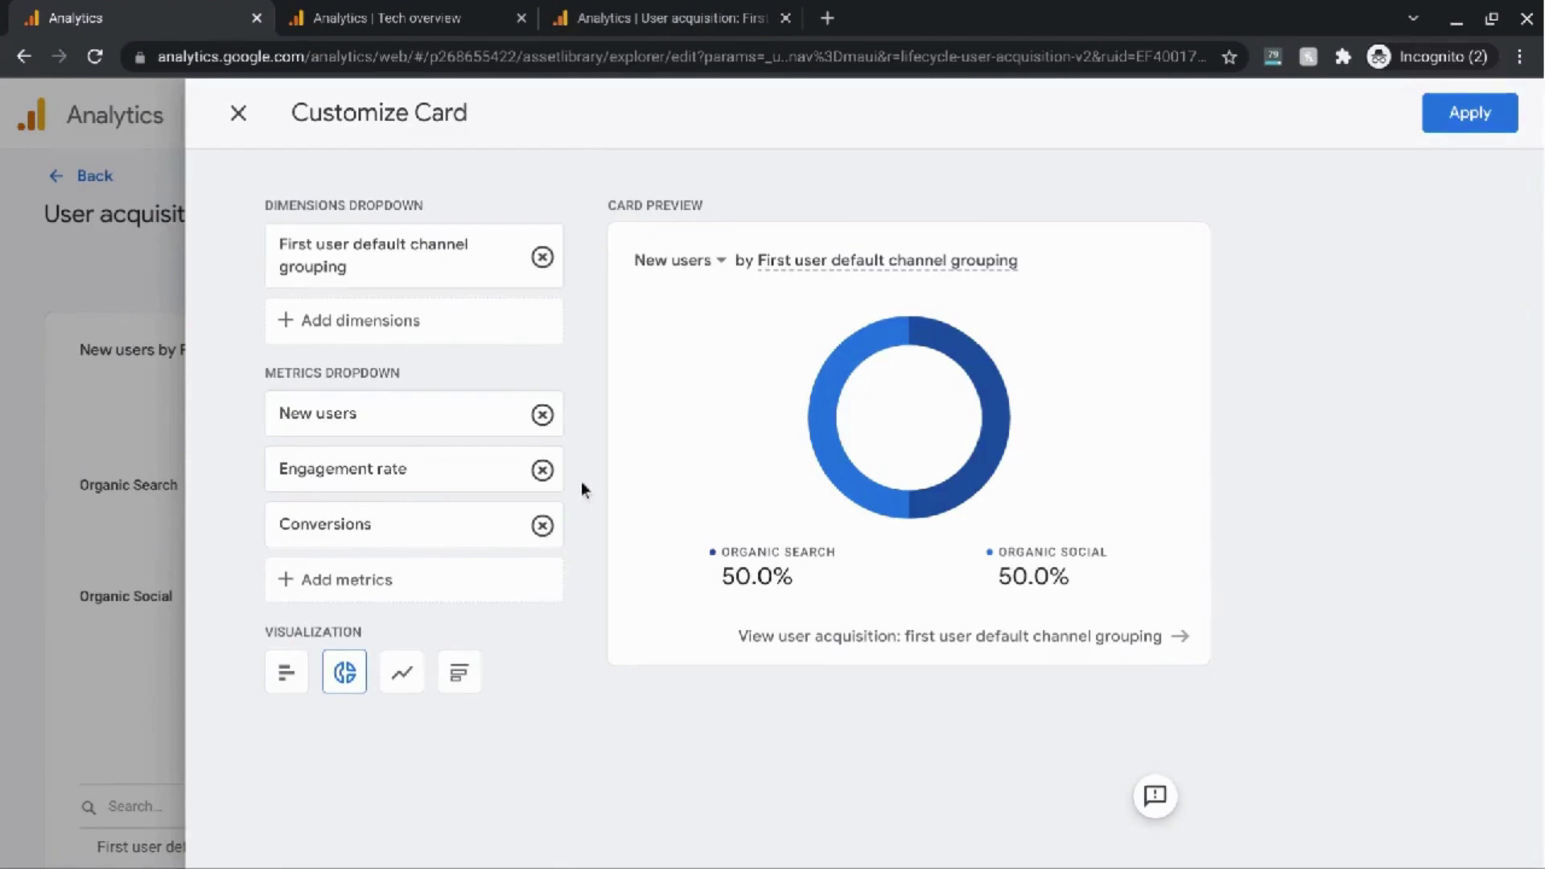
mouse_move(674, 272)
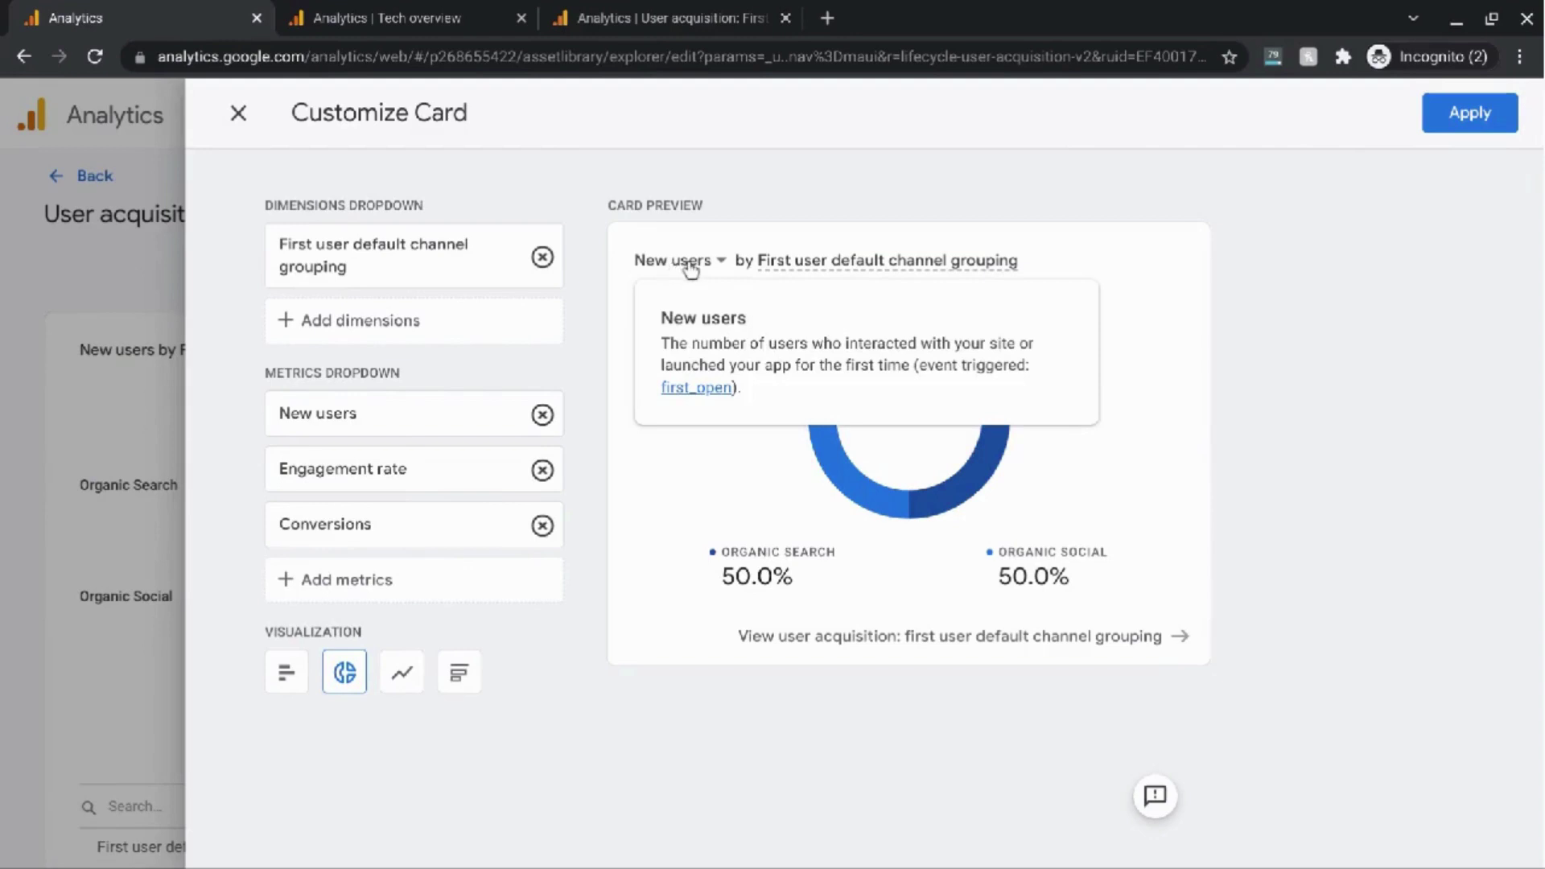
click(690, 269)
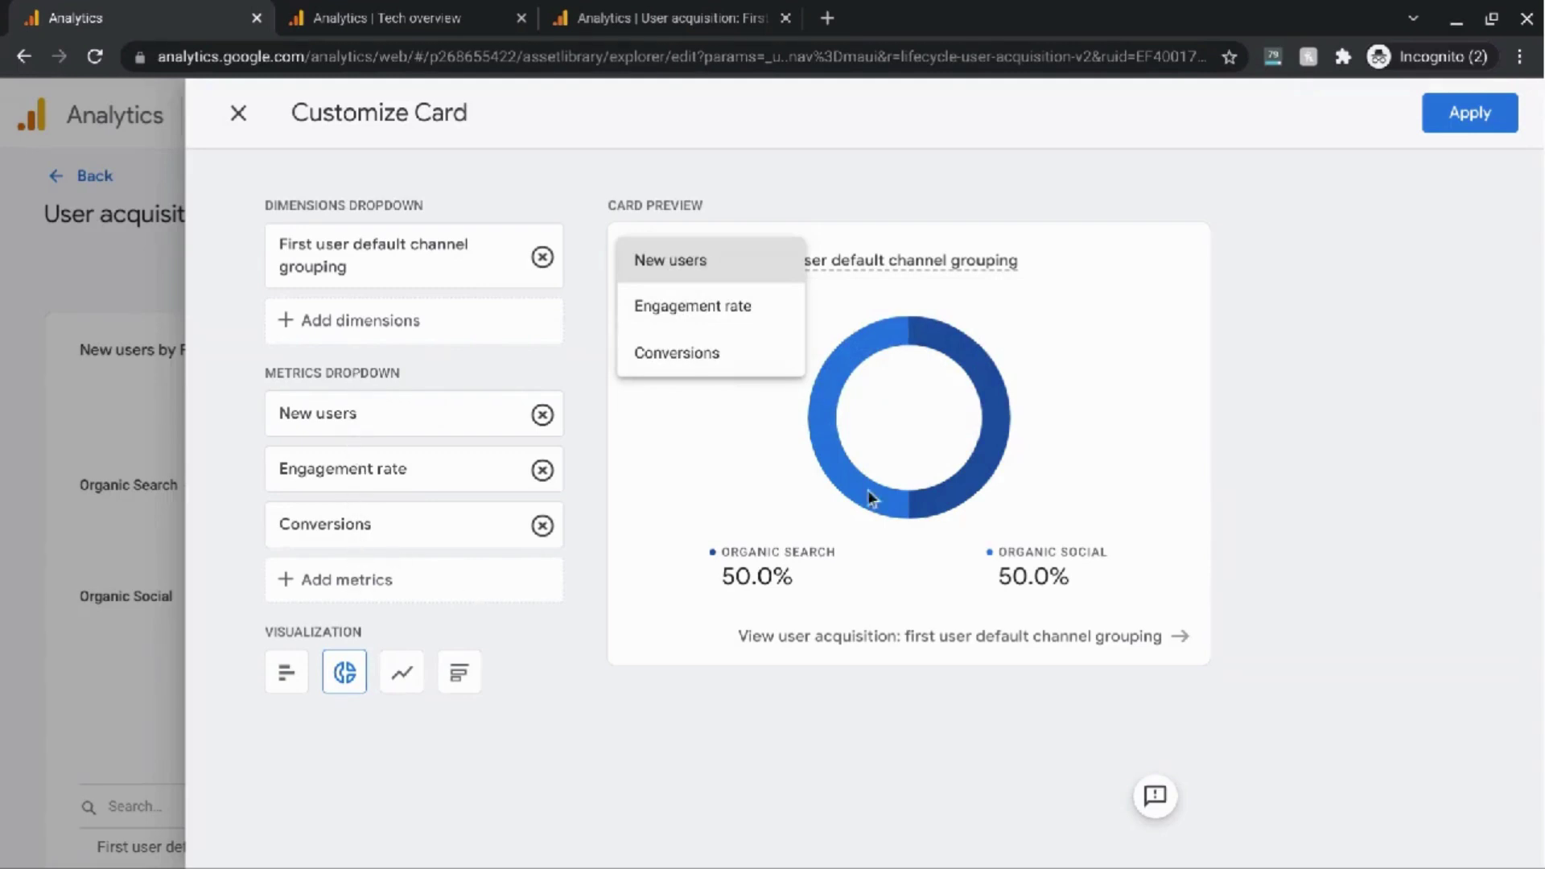
click(1440, 190)
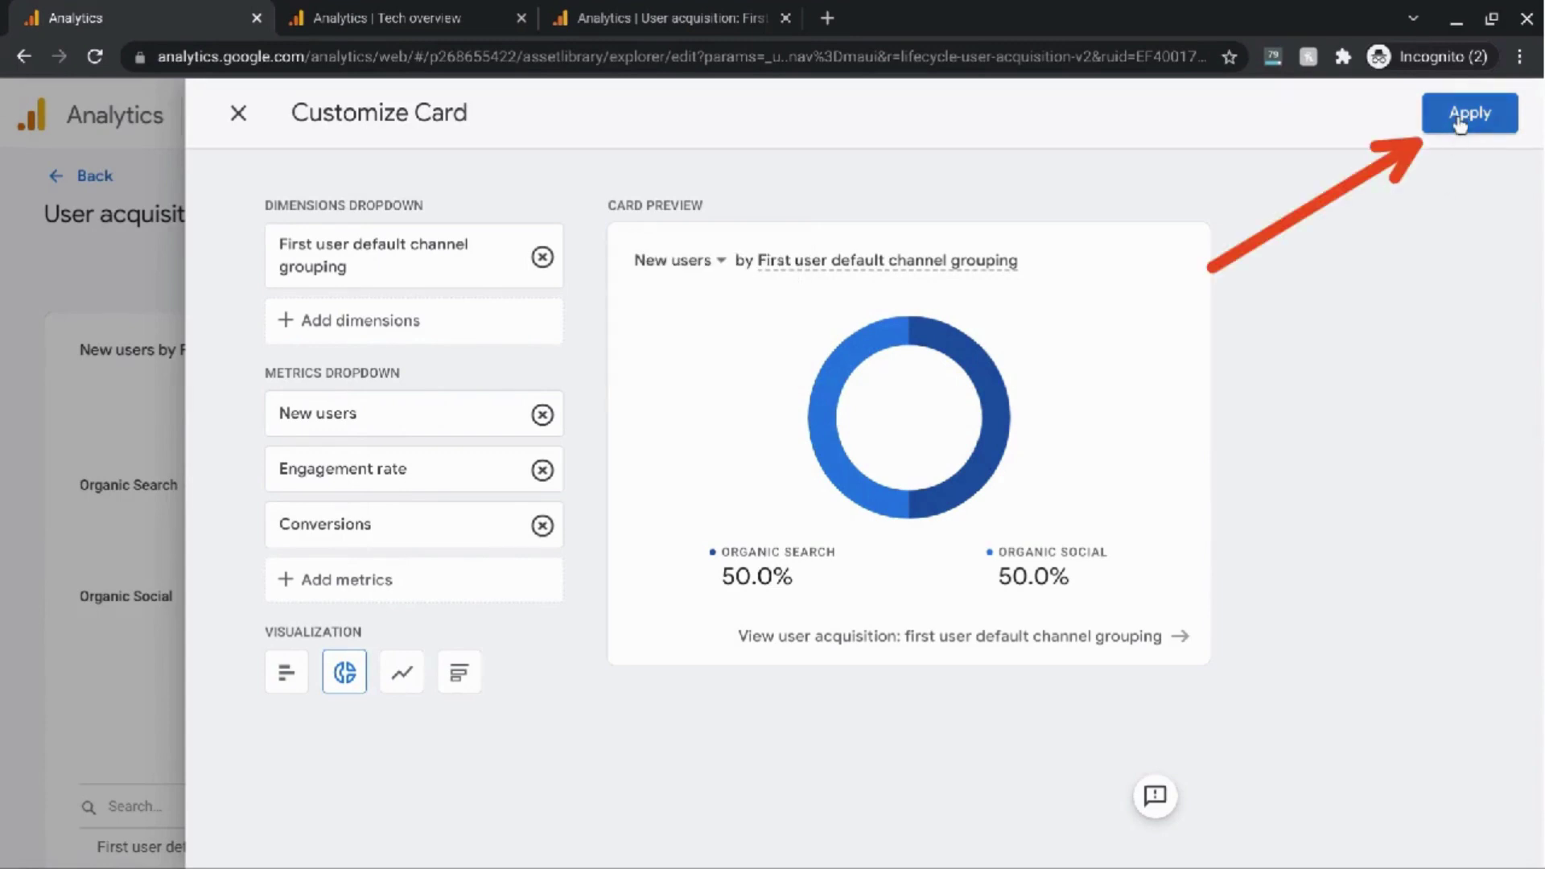
click(1457, 119)
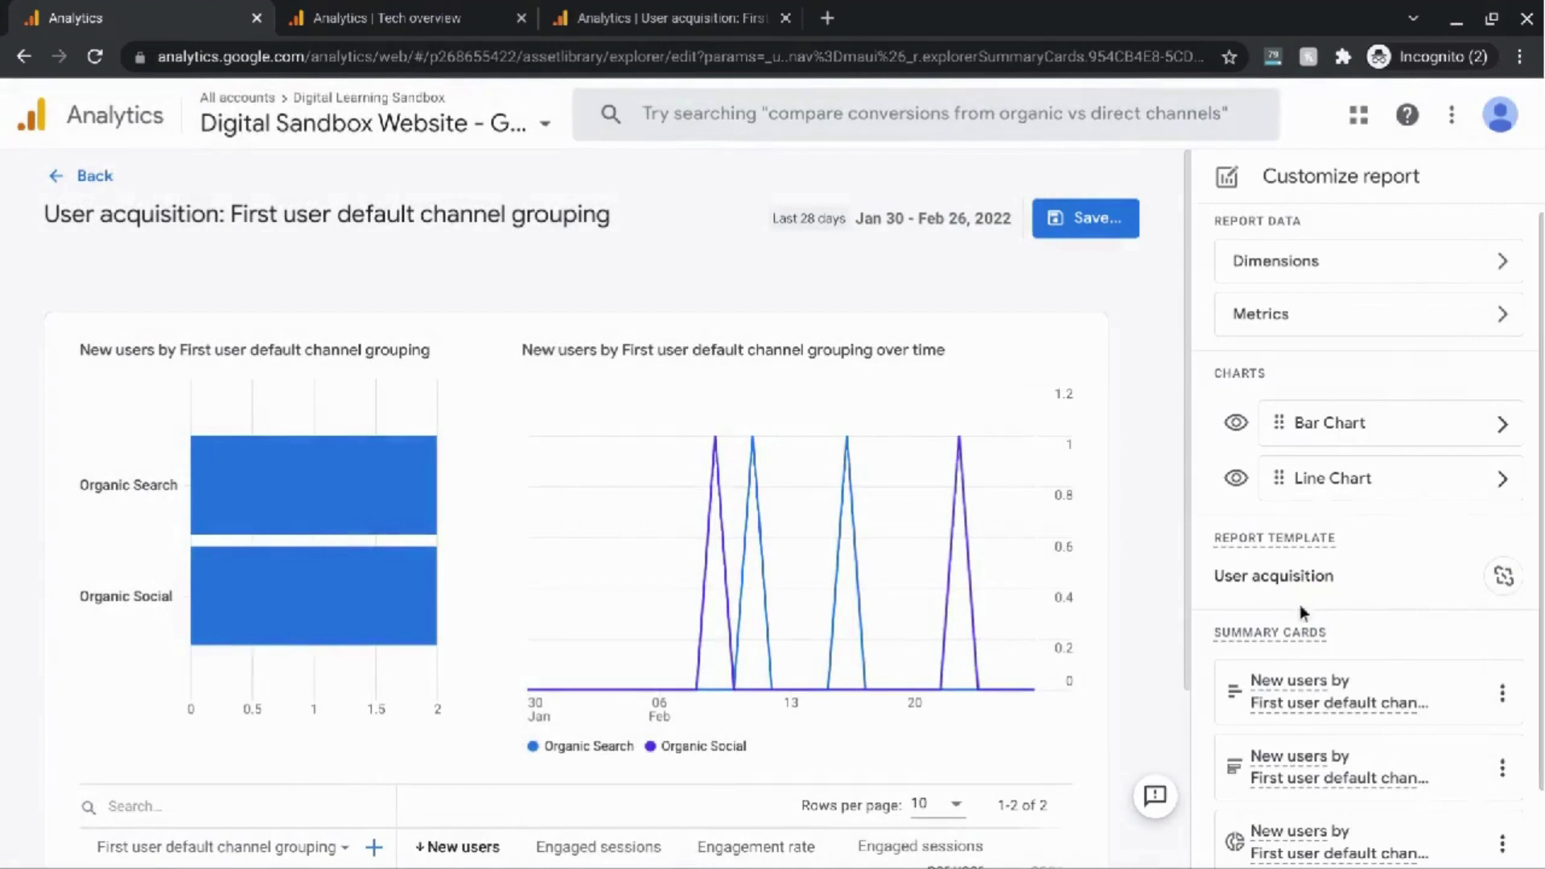
- Save the report as a new report named 'Copy of User acquisition'
scroll(1301, 605, down, 1)
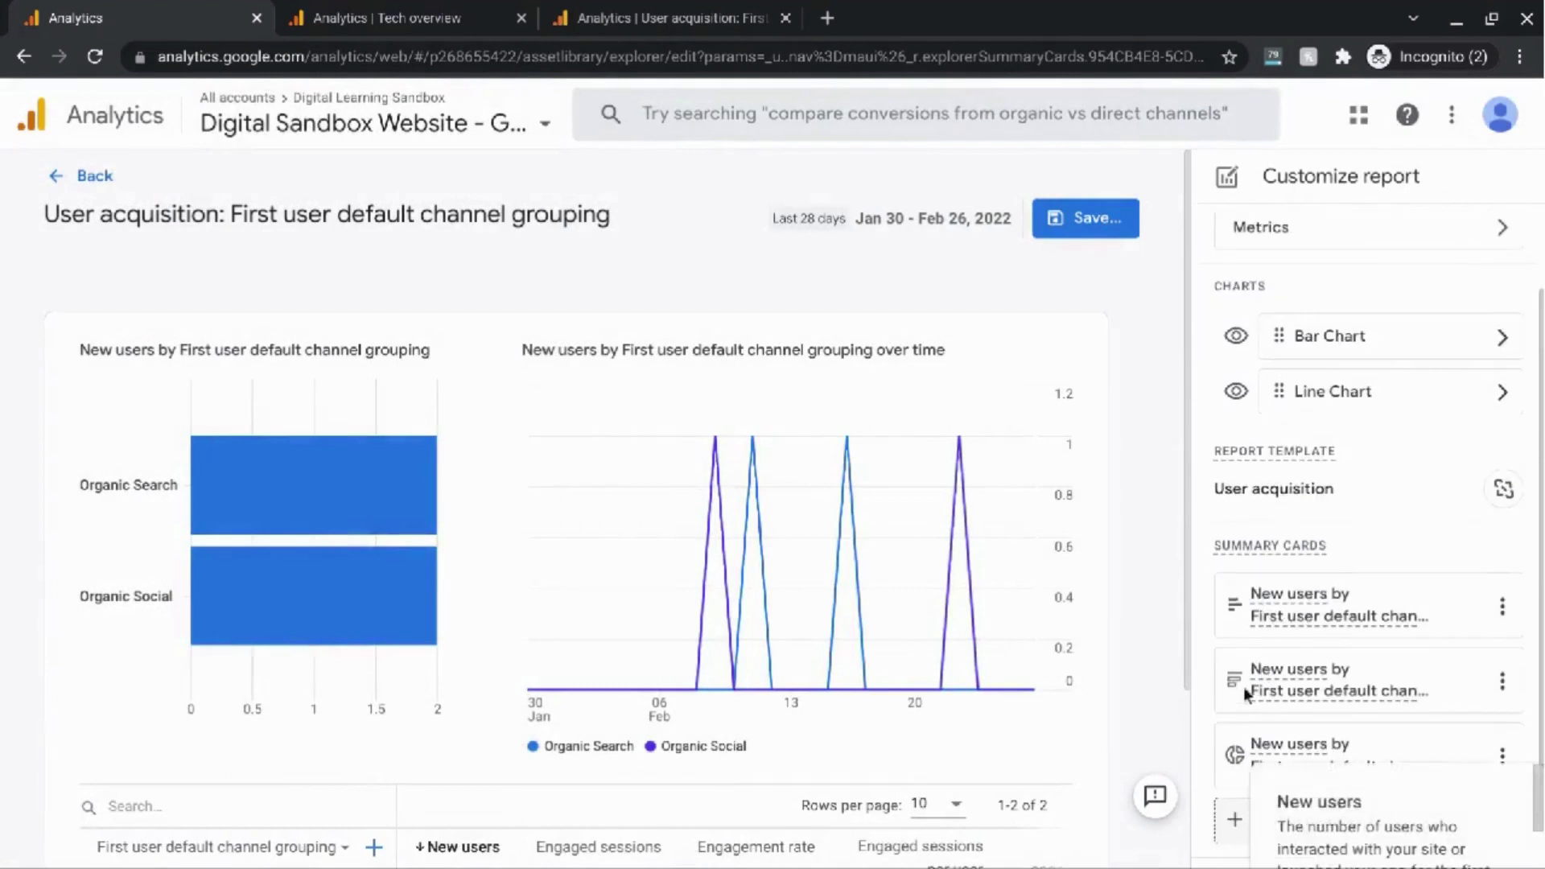
click(1073, 240)
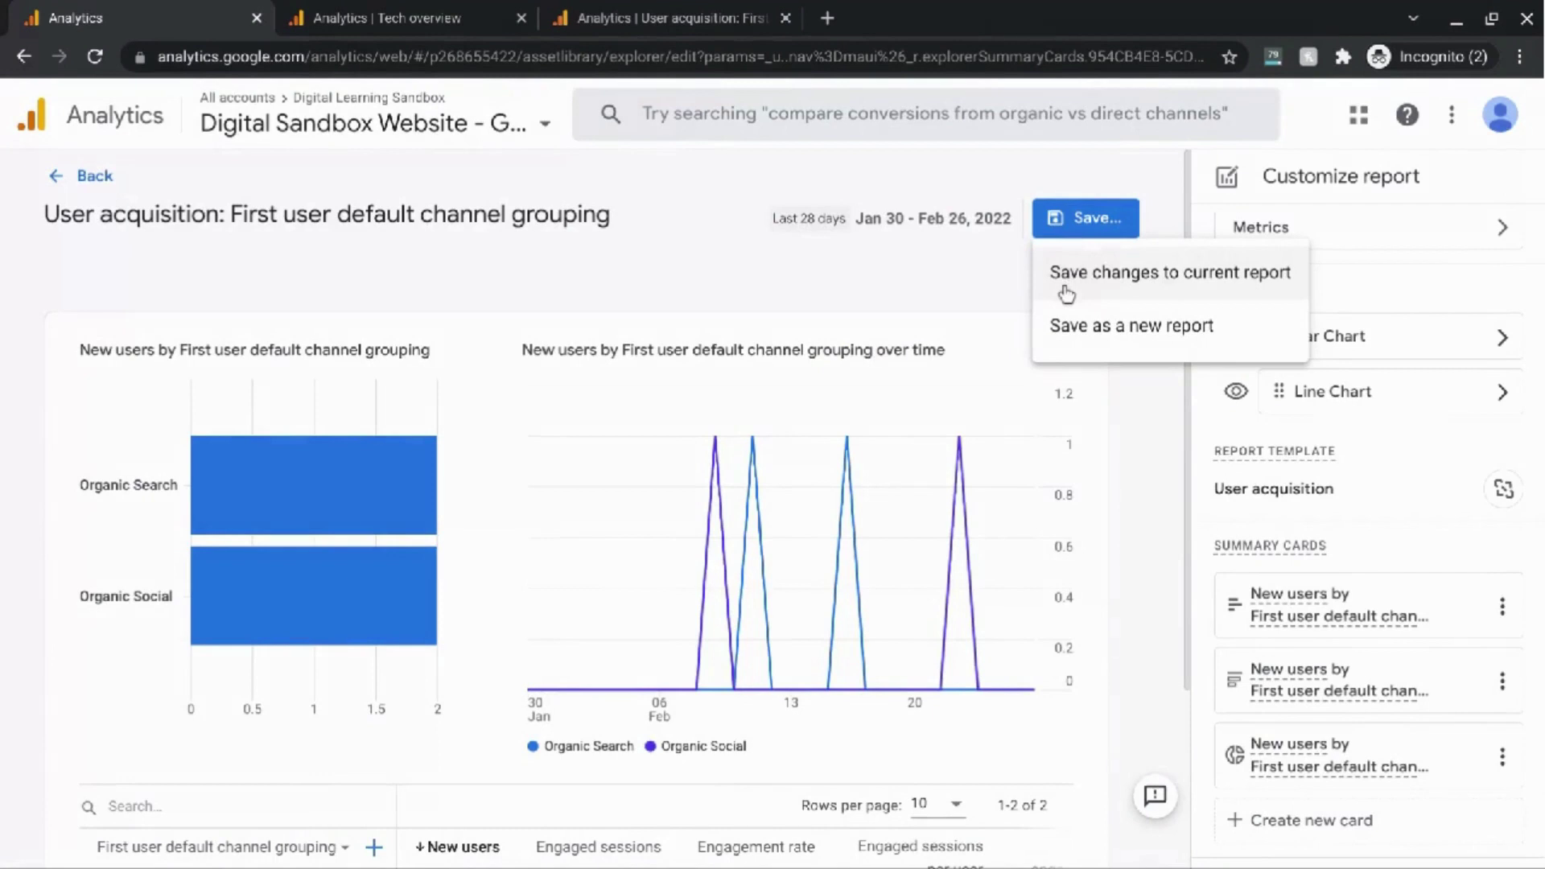
click(1077, 326)
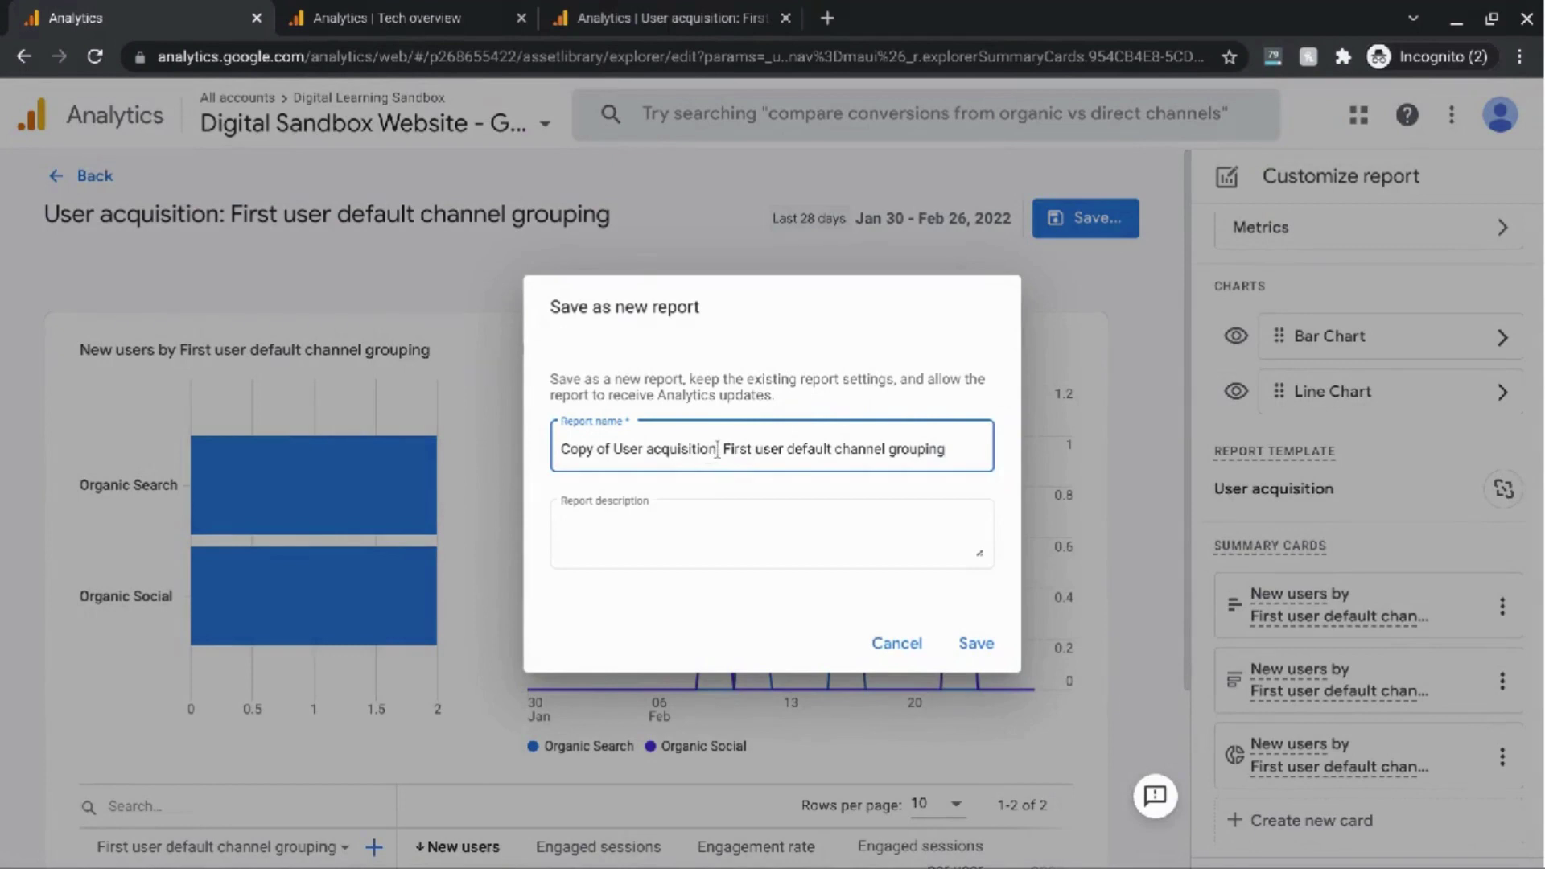
drag(717, 448, 995, 461)
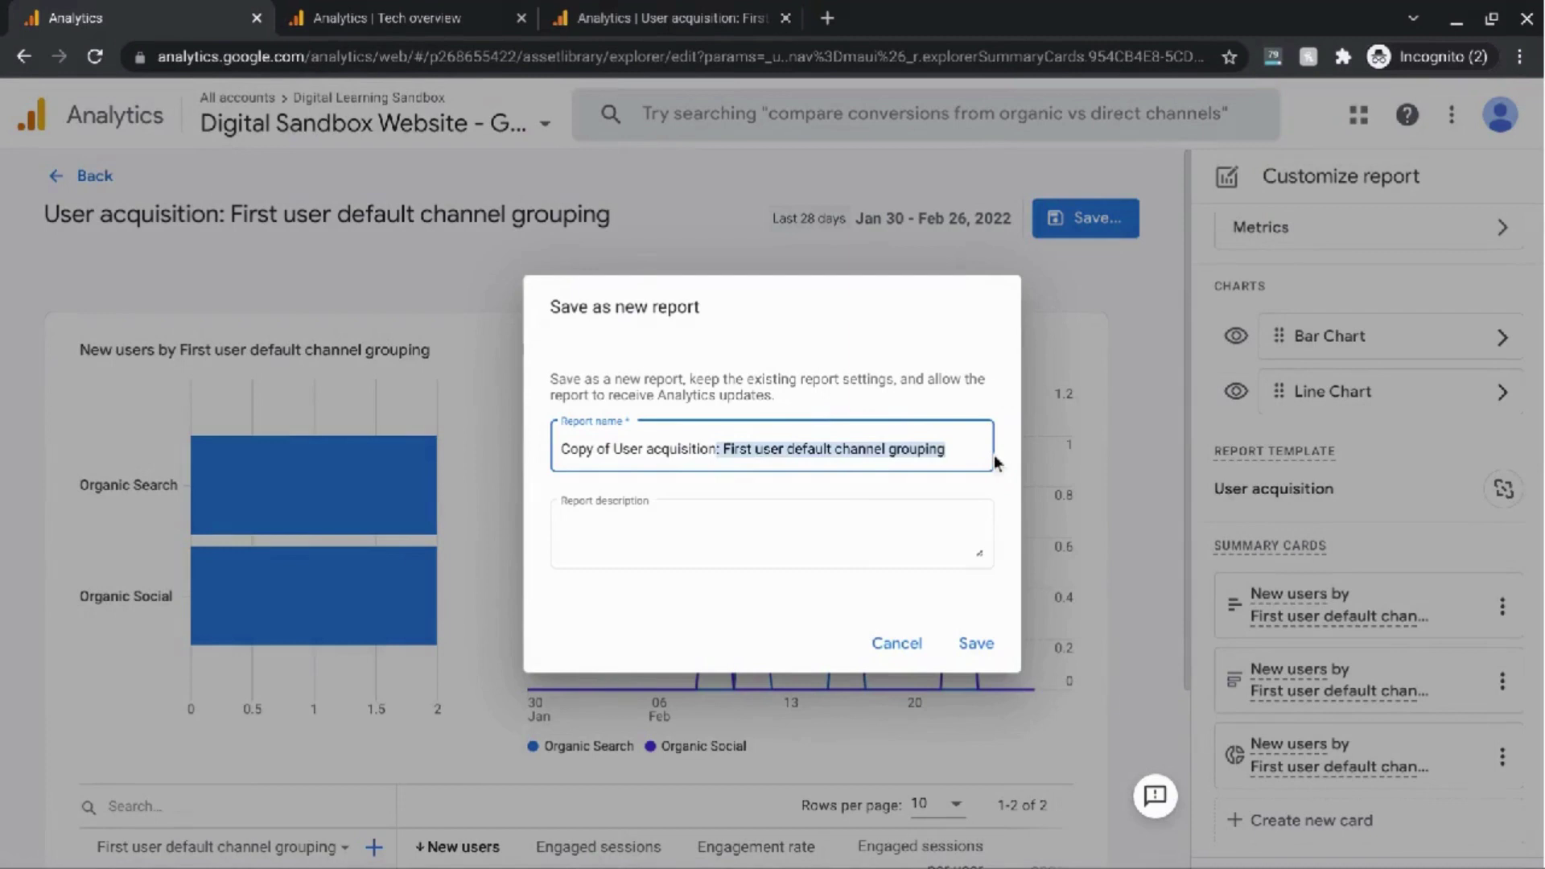
key(BackSpace)
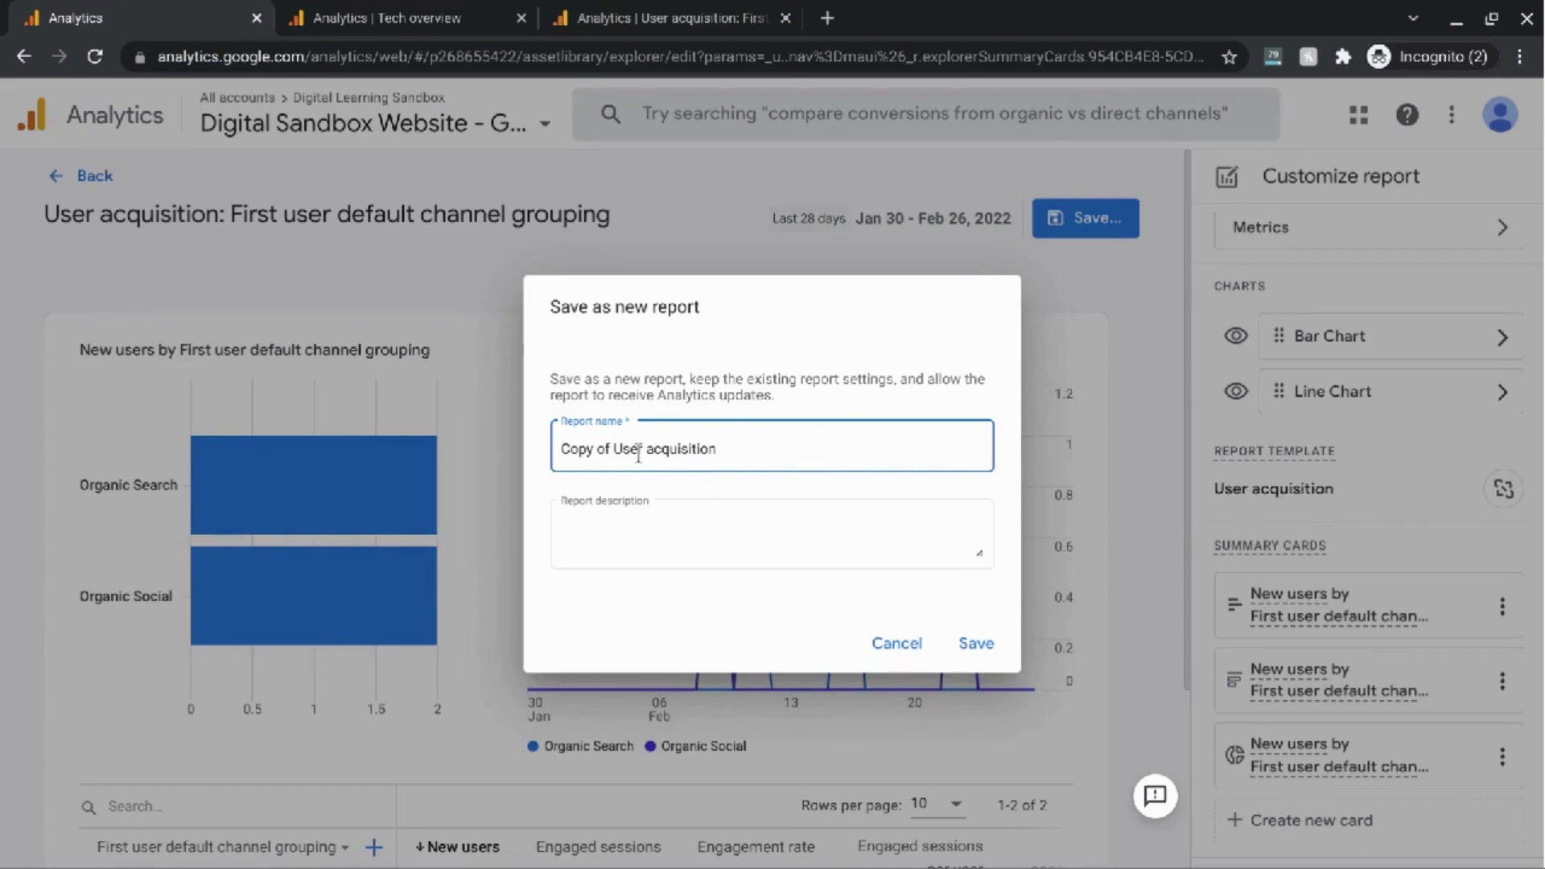
click(976, 649)
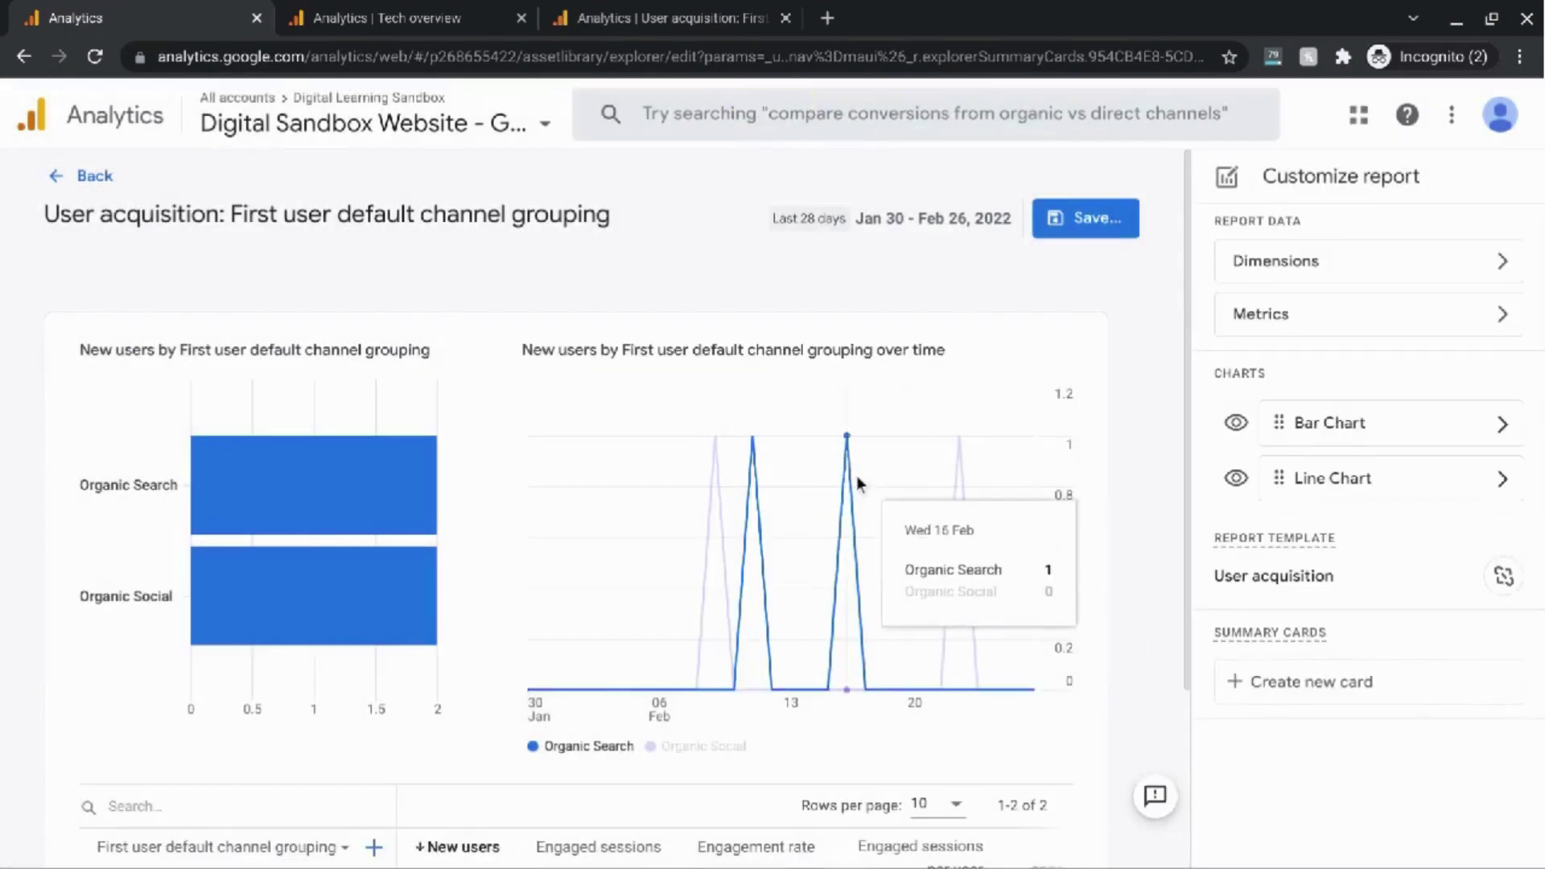
- Leave the editor discarding unsaved changes, then scroll the Library to the Reports table
click(94, 179)
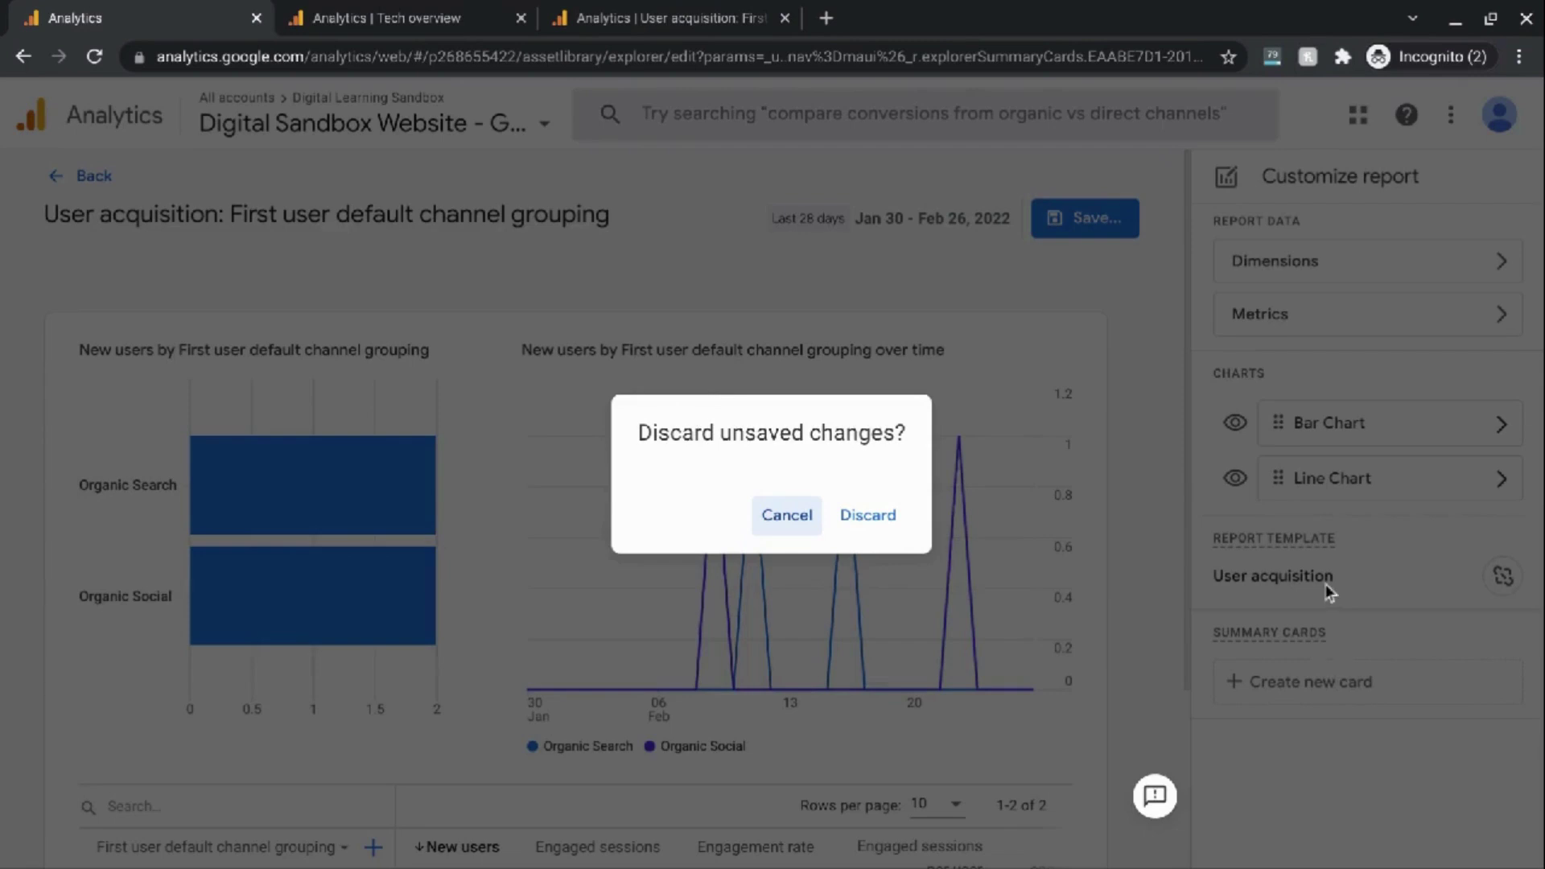
click(889, 525)
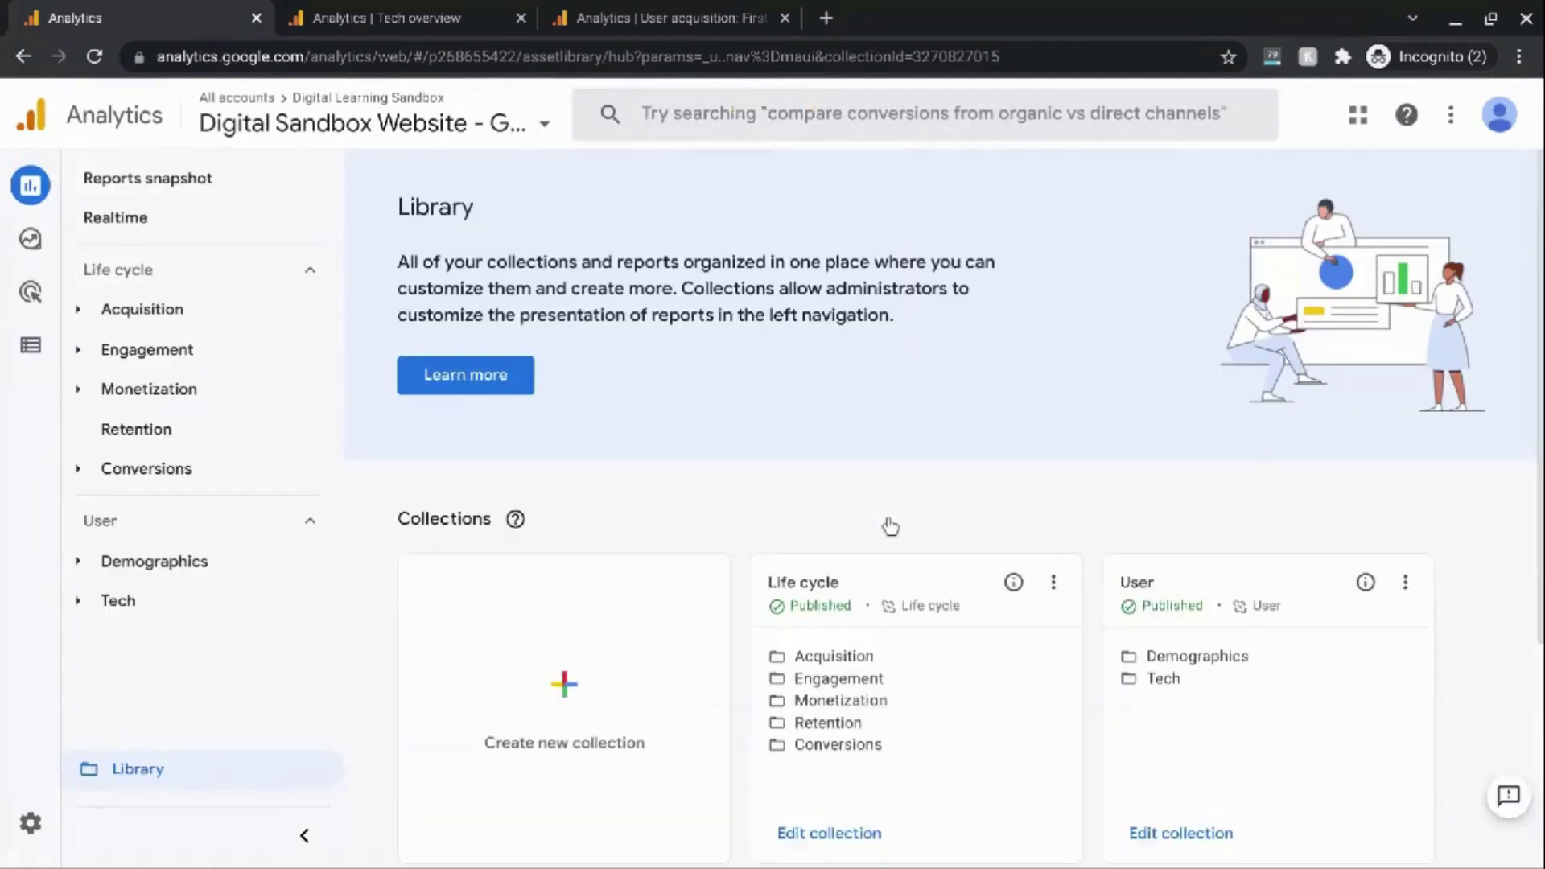
scroll(917, 461, down, 5)
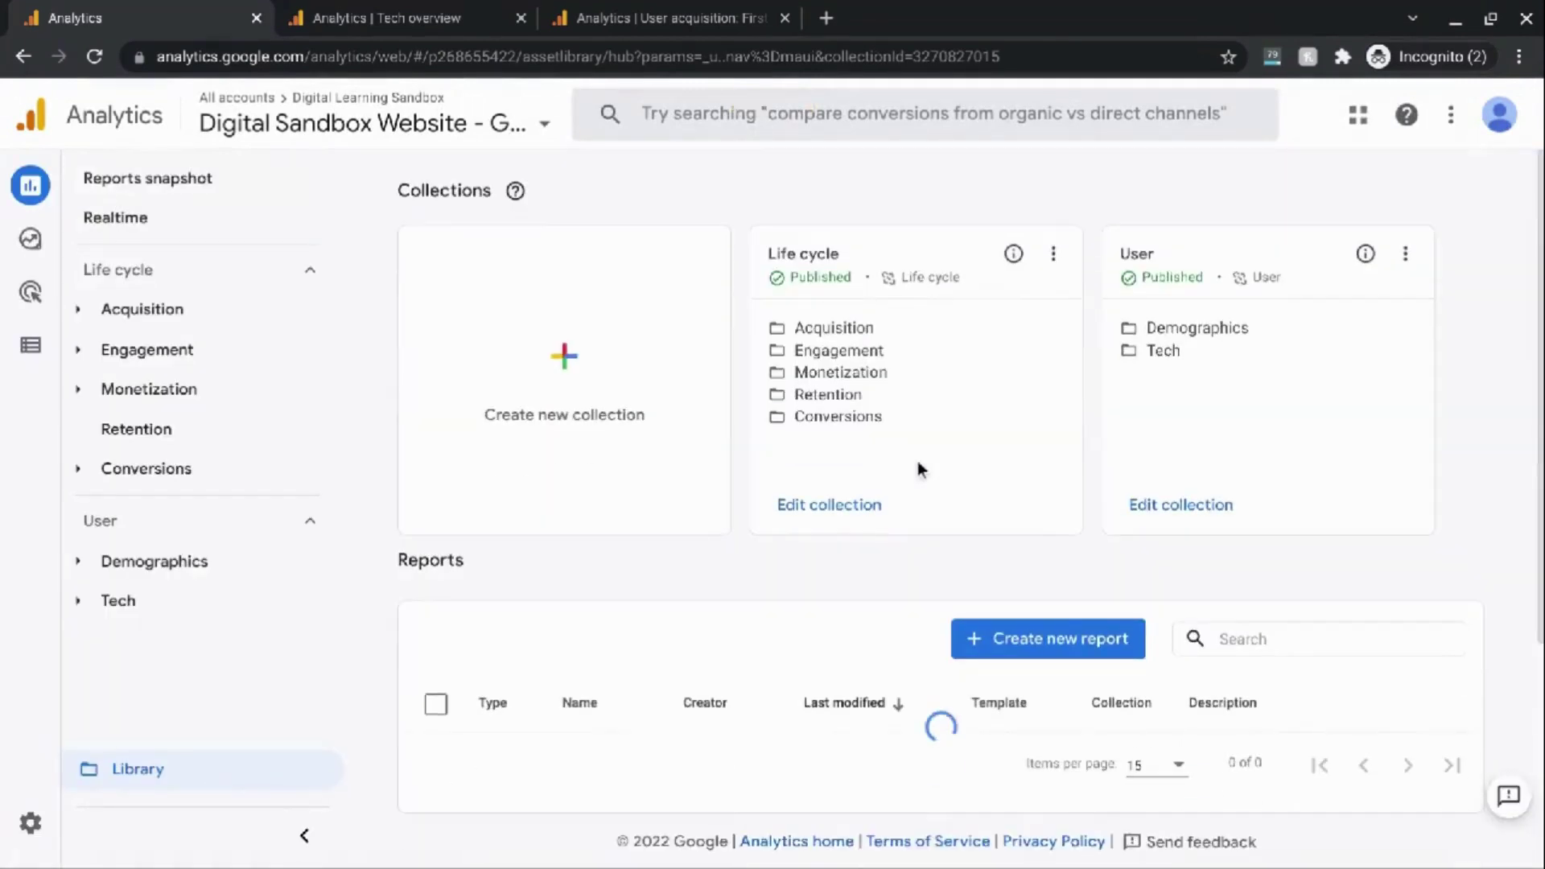